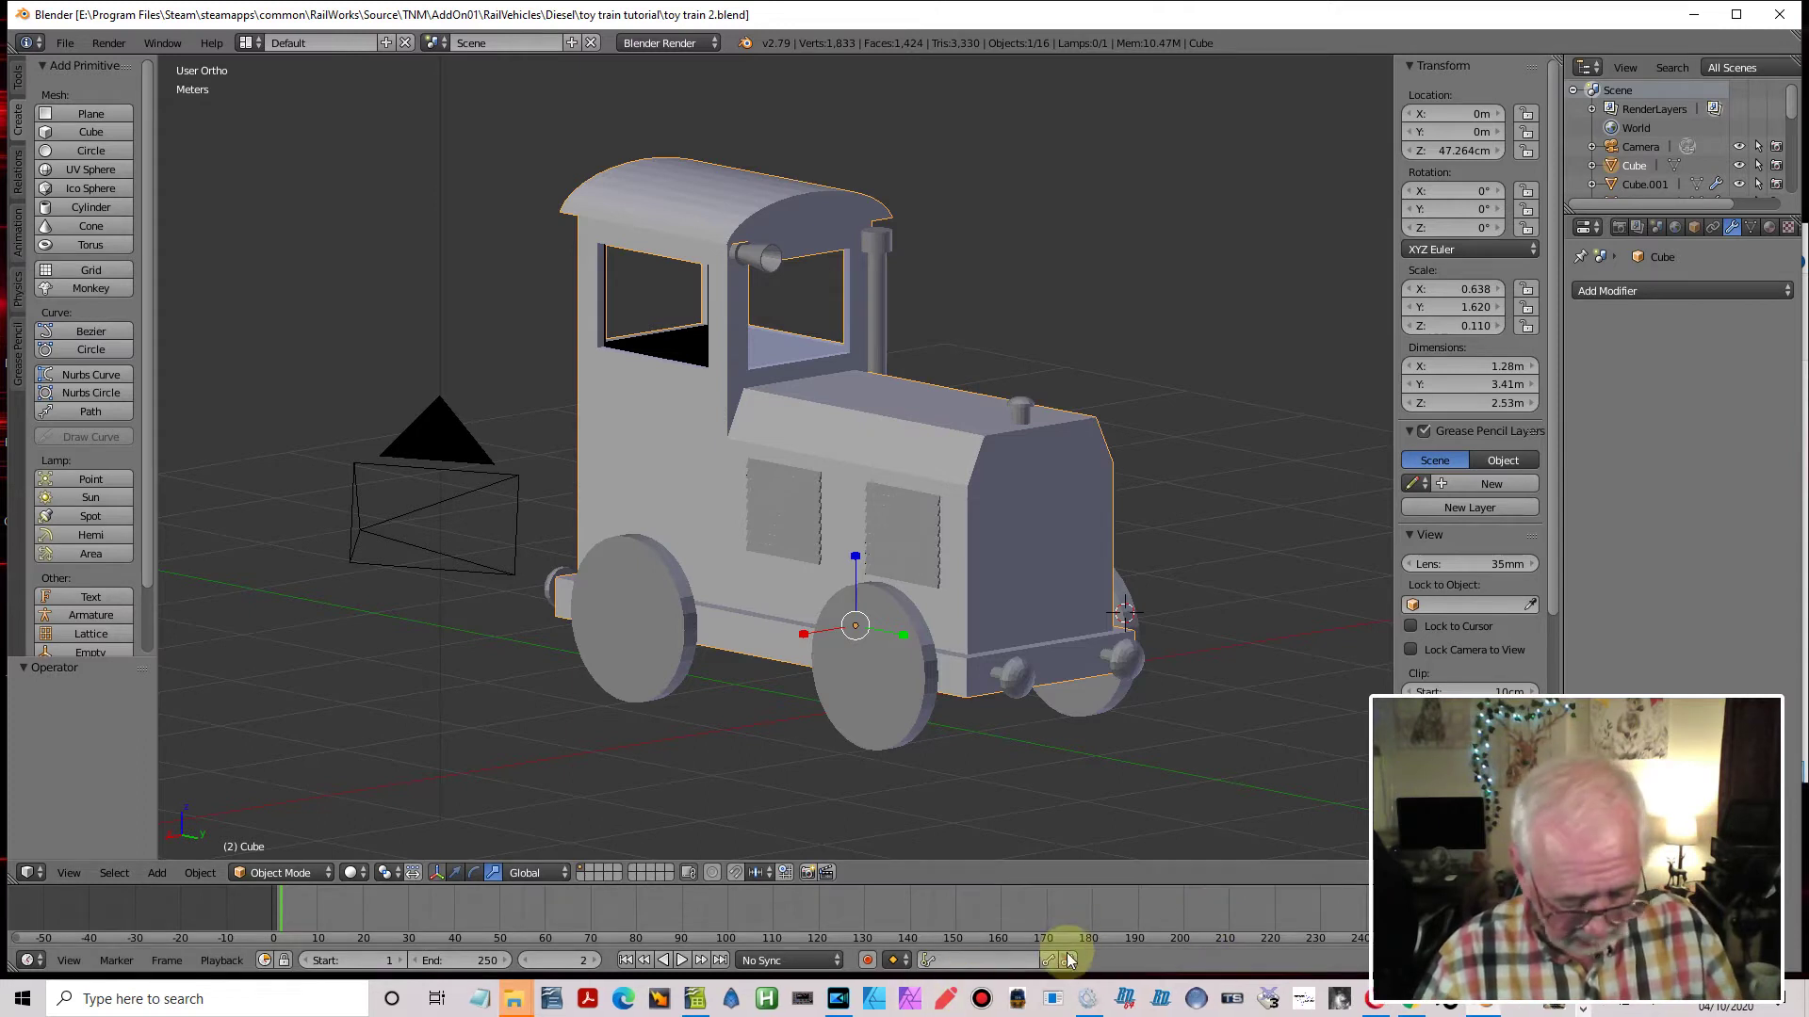
Dissolve the redundant edges that cross the chassis frame's sides and underside near the middle of the train body mesh
{"action": "key", "text": "KP_3"}
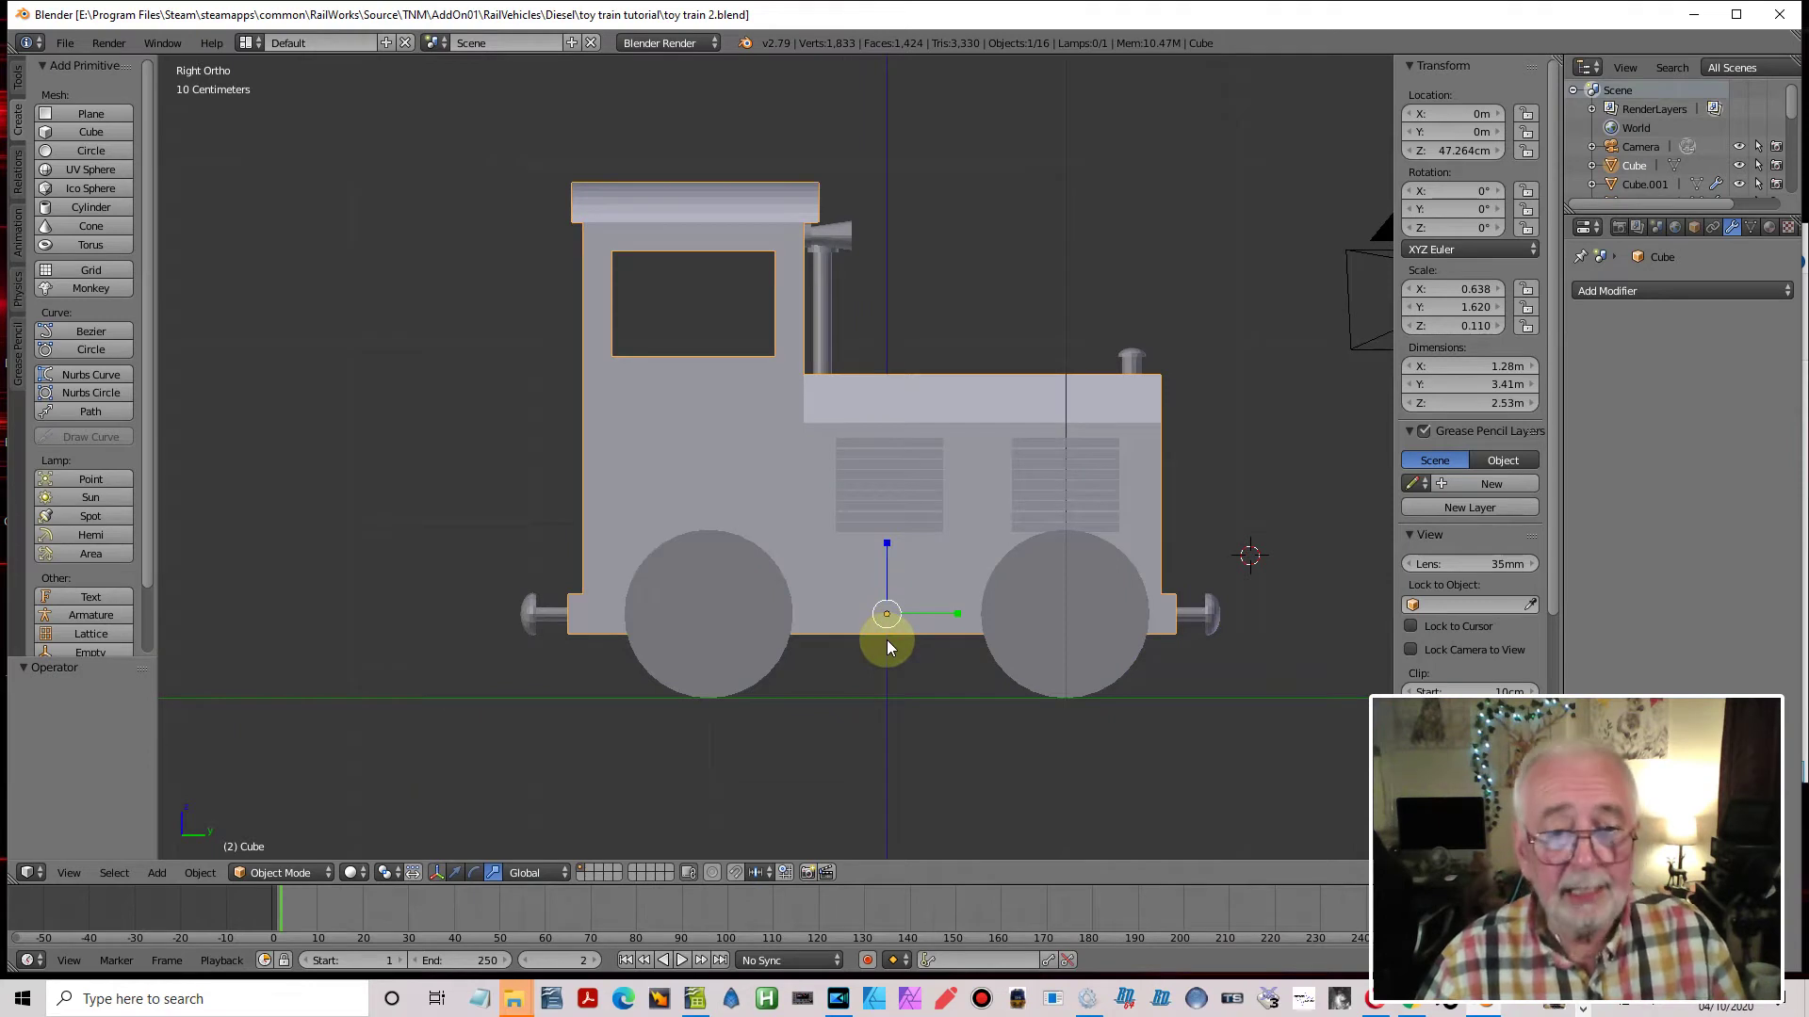
{"action": "key", "text": "Tab"}
{"action": "middle_click_drag", "start_coordinate": [879, 637], "coordinate": [836, 512]}
{"action": "scroll", "coordinate": [808, 688], "scroll_direction": "up", "scroll_amount": 3}
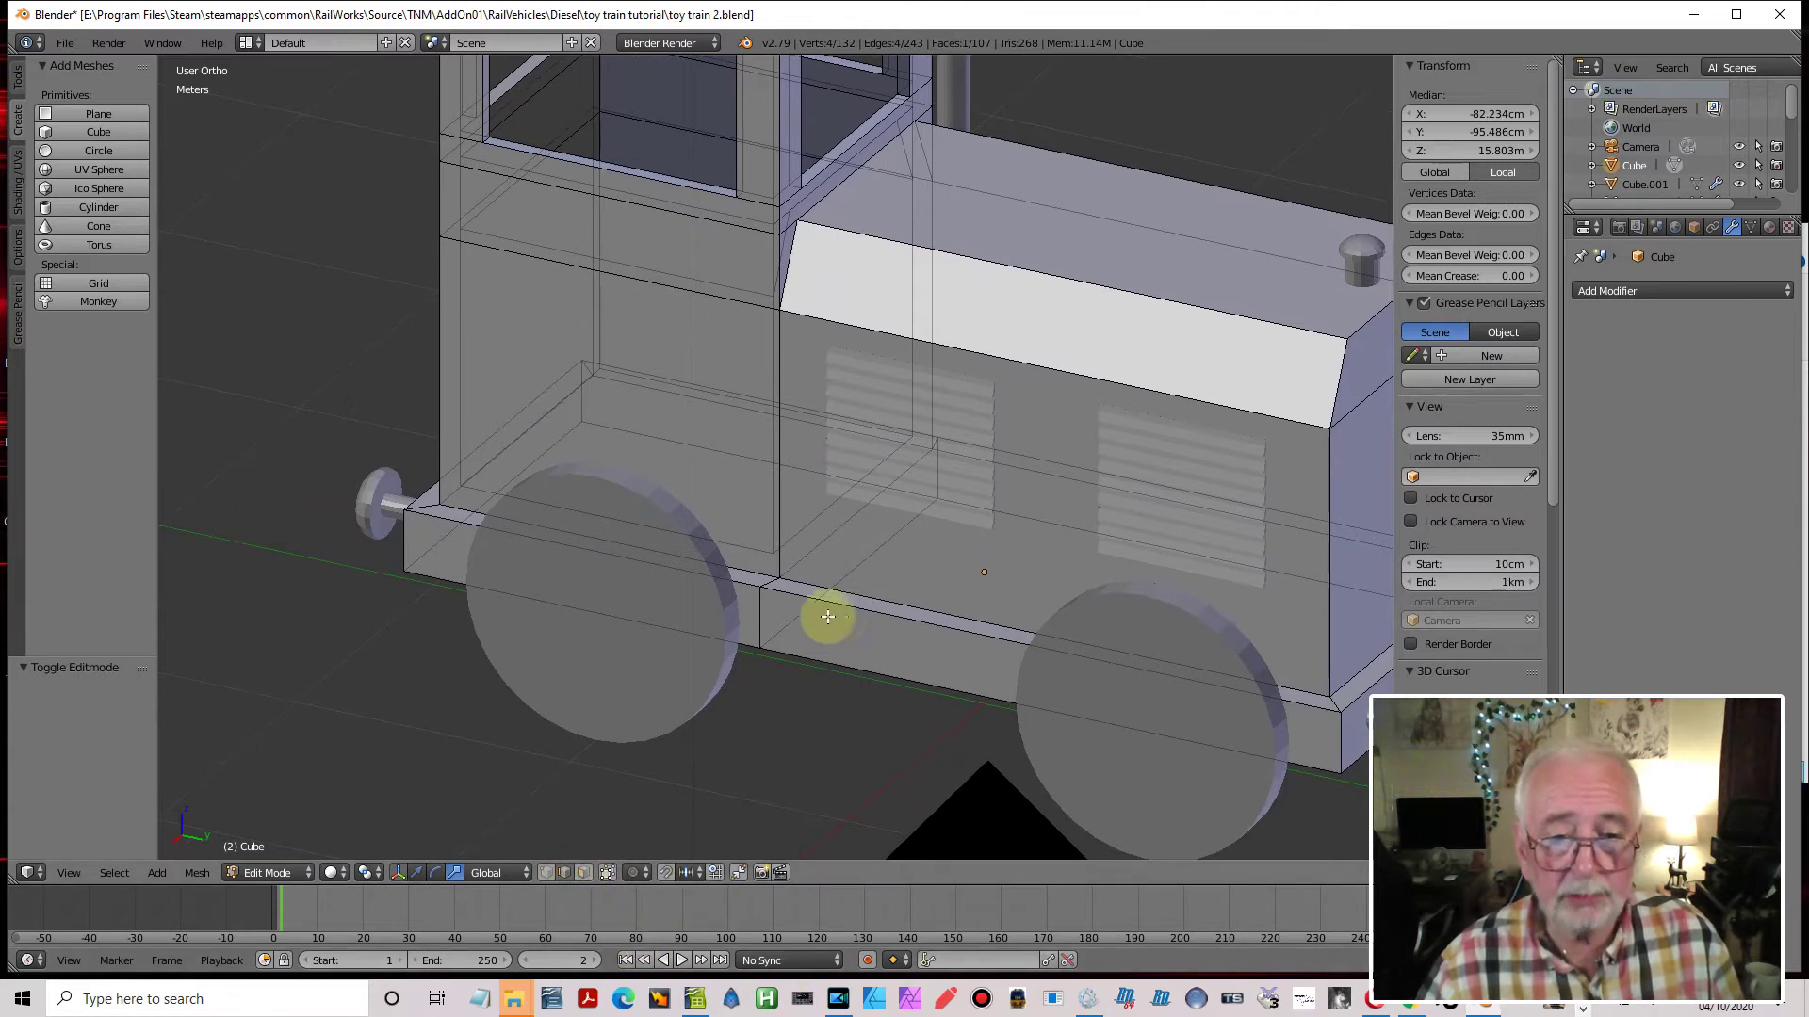
{"action": "right_click", "coordinate": [769, 596]}
{"action": "right_click", "coordinate": [840, 597], "text": "shift"}
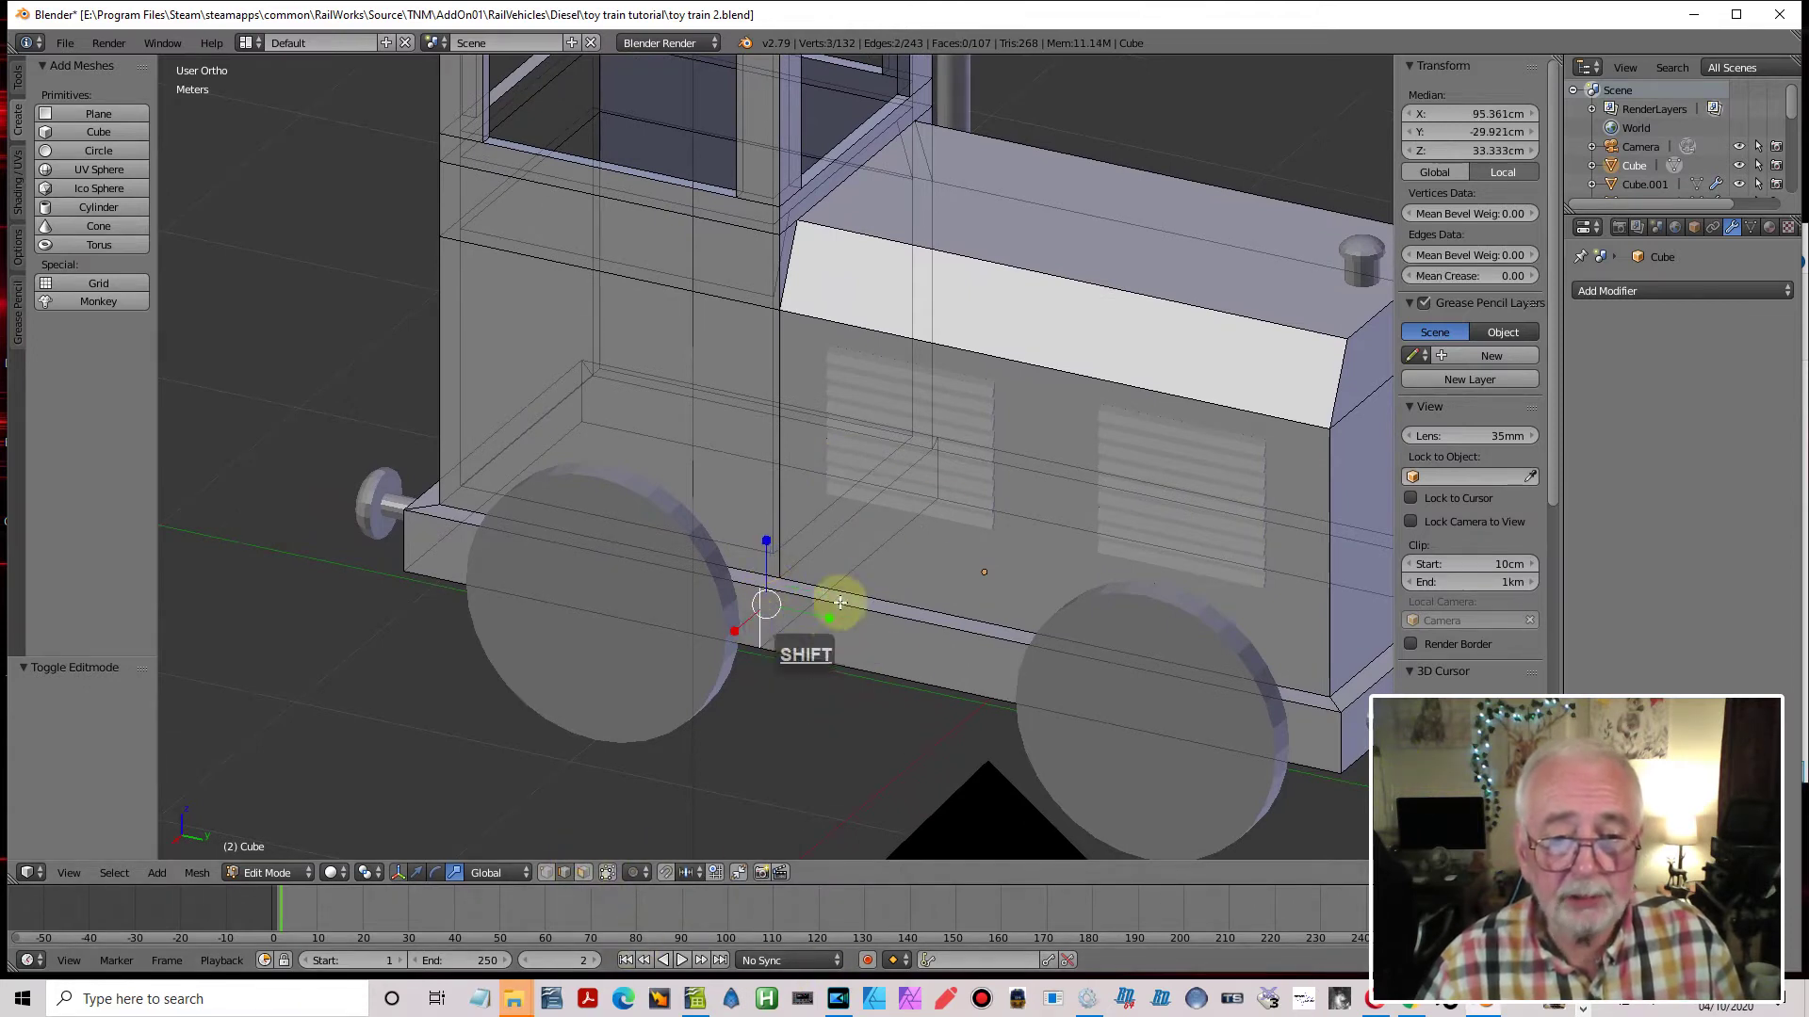
{"action": "right_click", "coordinate": [886, 554], "text": "shift"}
{"action": "middle_click_drag", "start_coordinate": [945, 573], "coordinate": [719, 597]}
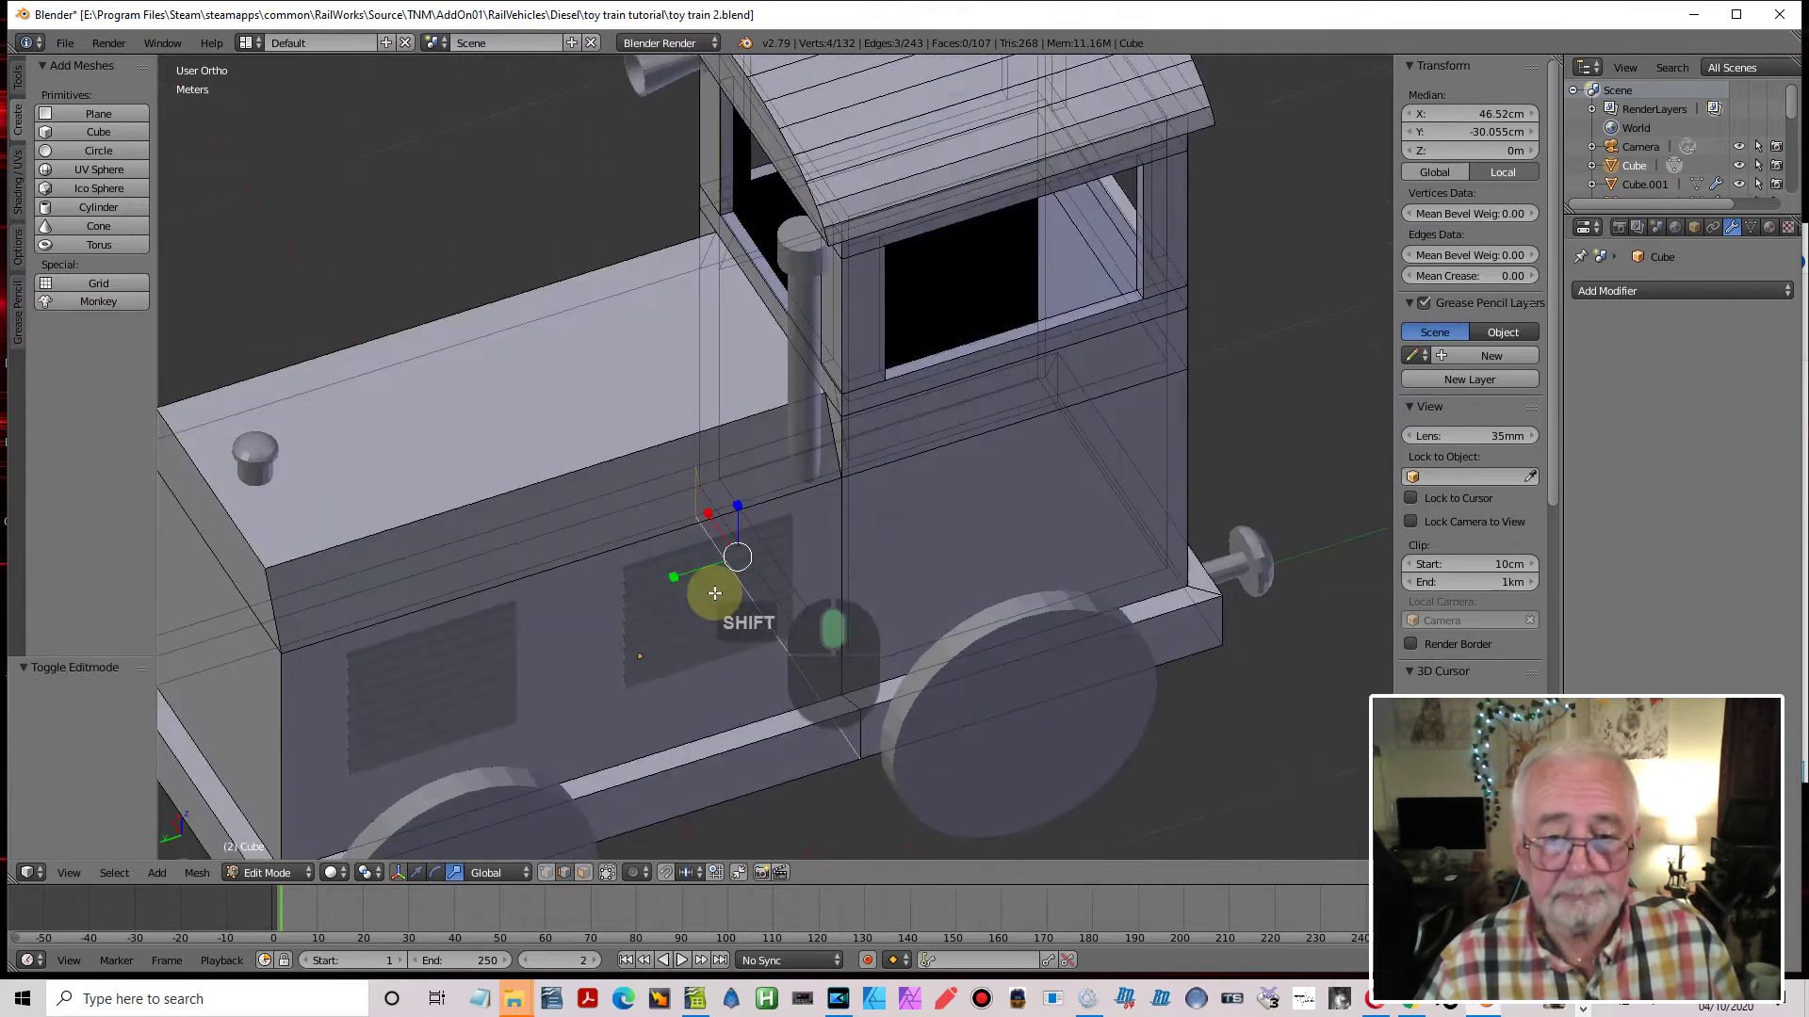
{"action": "right_click", "coordinate": [848, 747], "text": "shift"}
{"action": "right_click", "coordinate": [860, 715], "text": "shift"}
{"action": "key", "text": "x"}
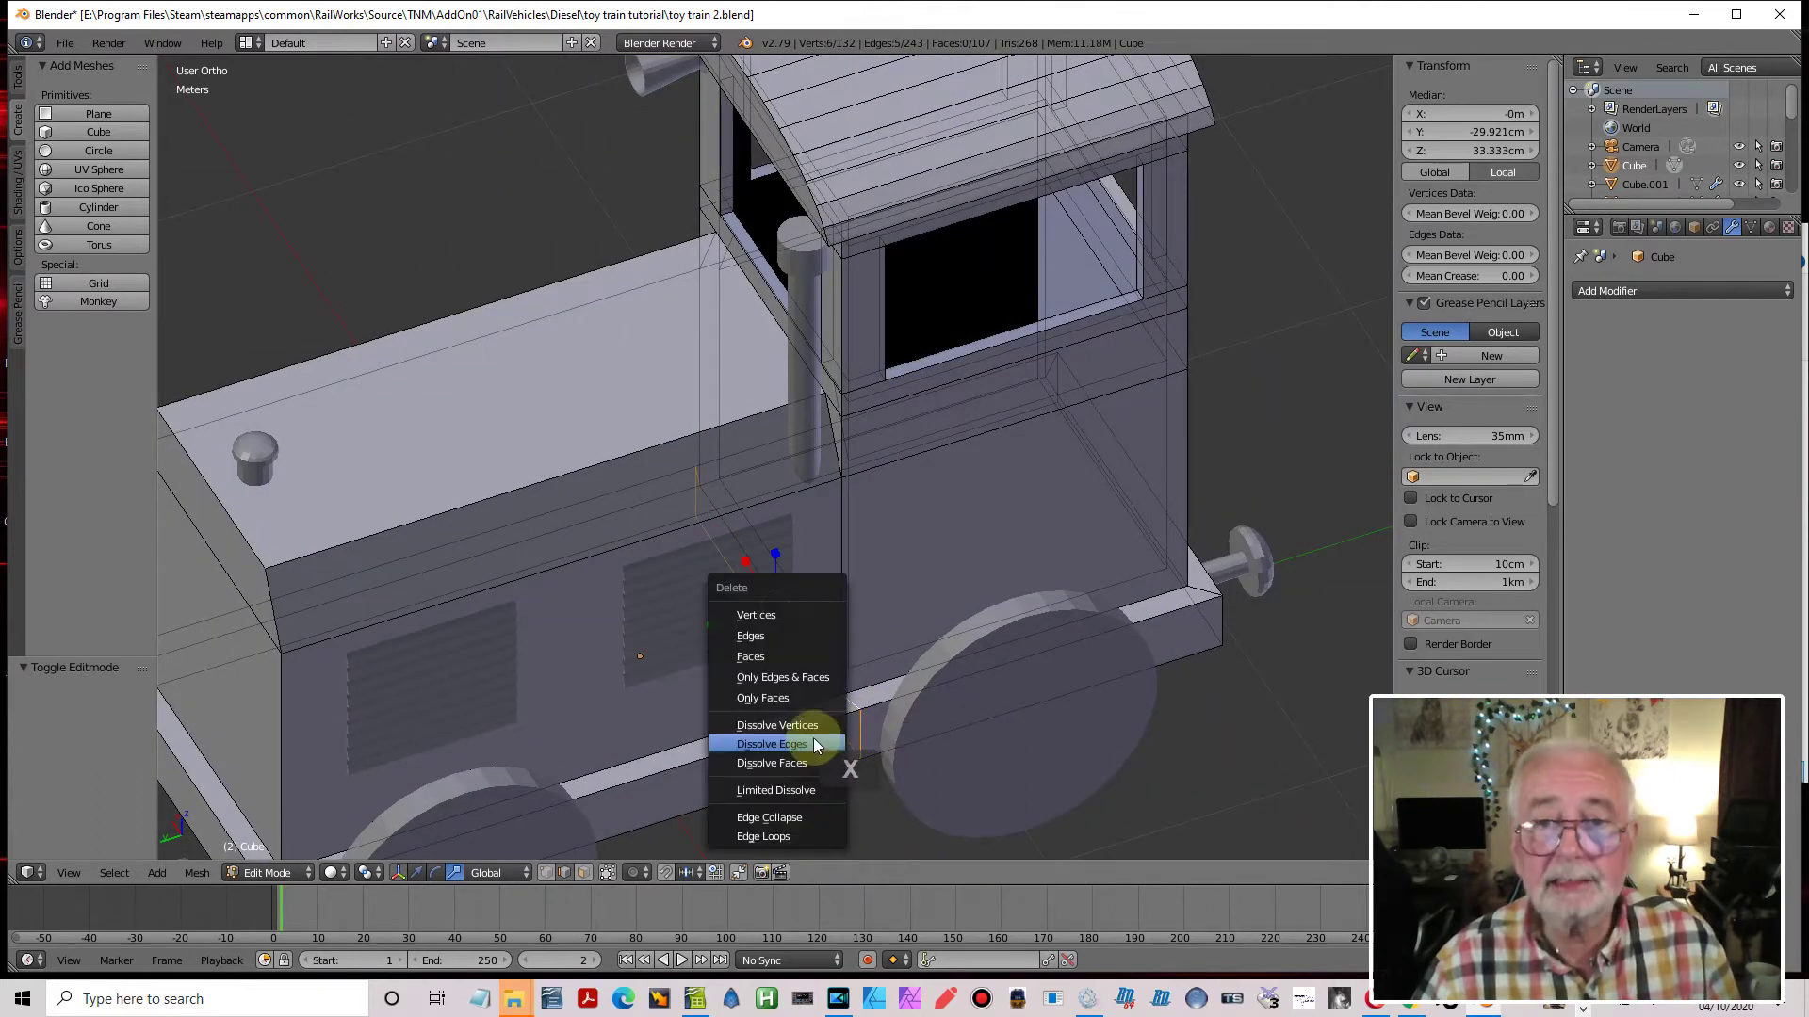
{"action": "left_click", "coordinate": [803, 743]}
Select the chassis underside face in face select mode and snap the 3D cursor to it
{"action": "middle_click_drag", "start_coordinate": [788, 738], "coordinate": [1146, 650]}
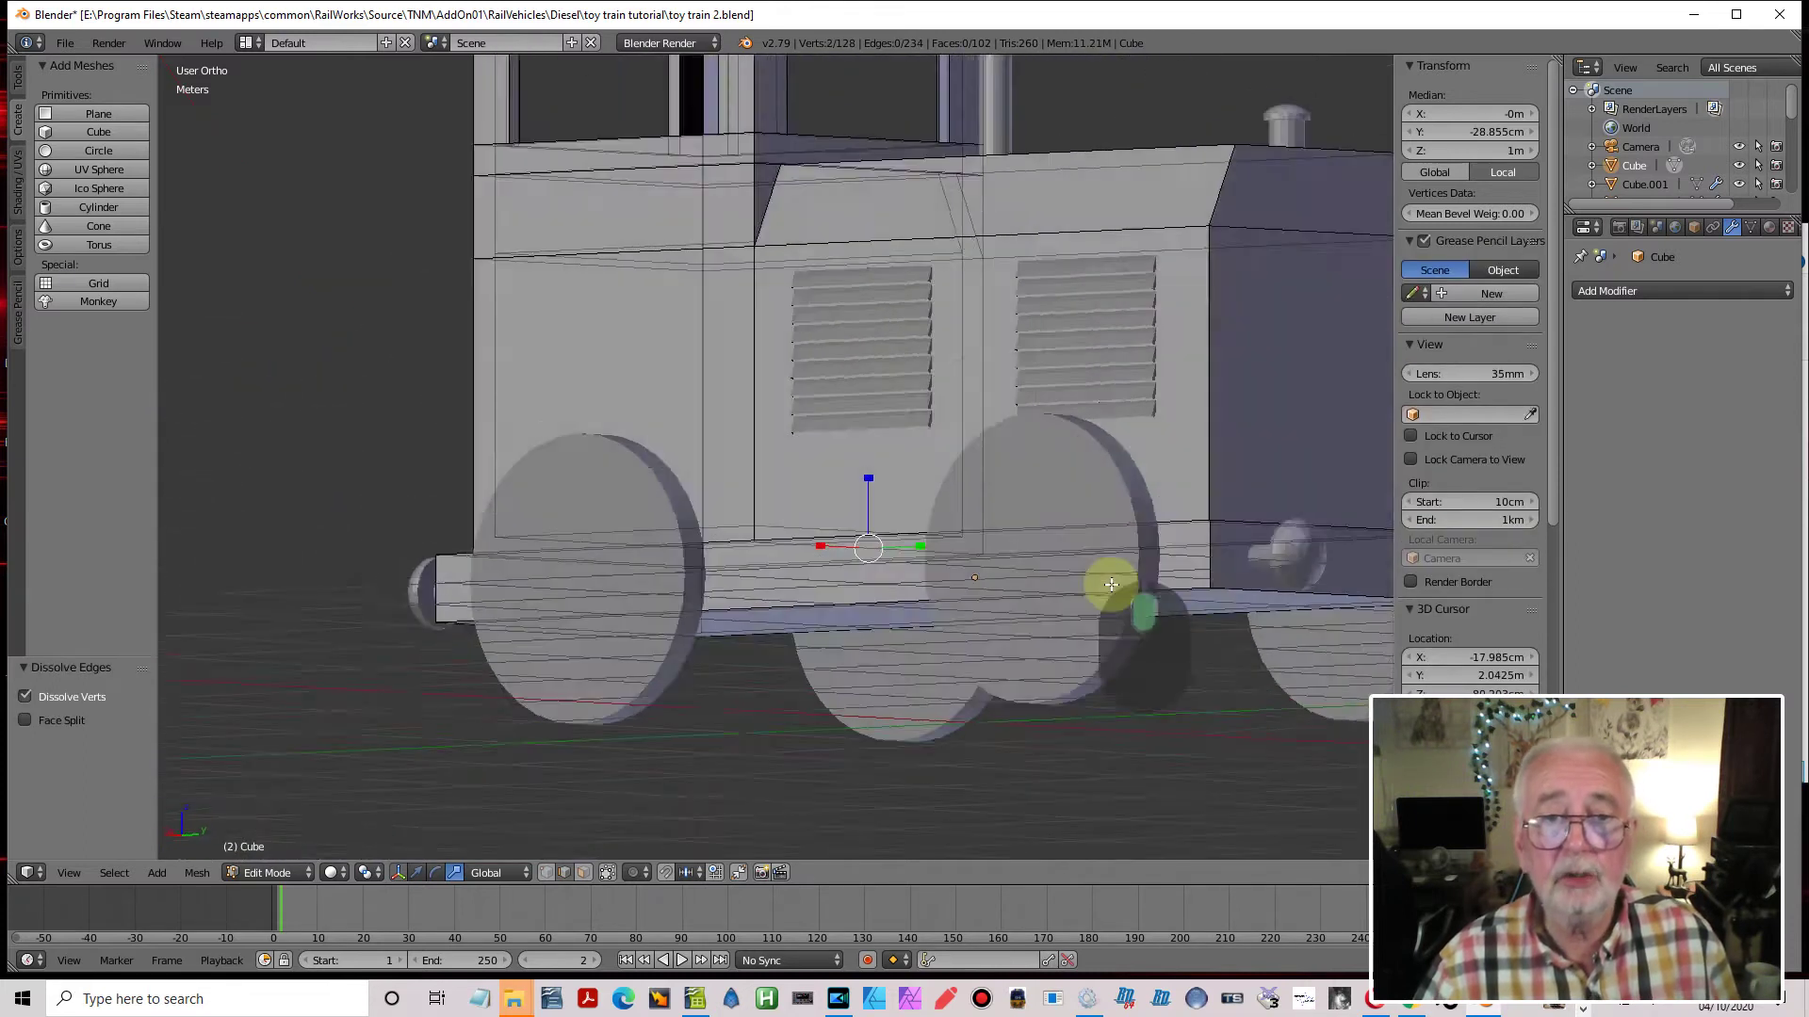
{"action": "middle_click_drag", "start_coordinate": [905, 557], "coordinate": [829, 528]}
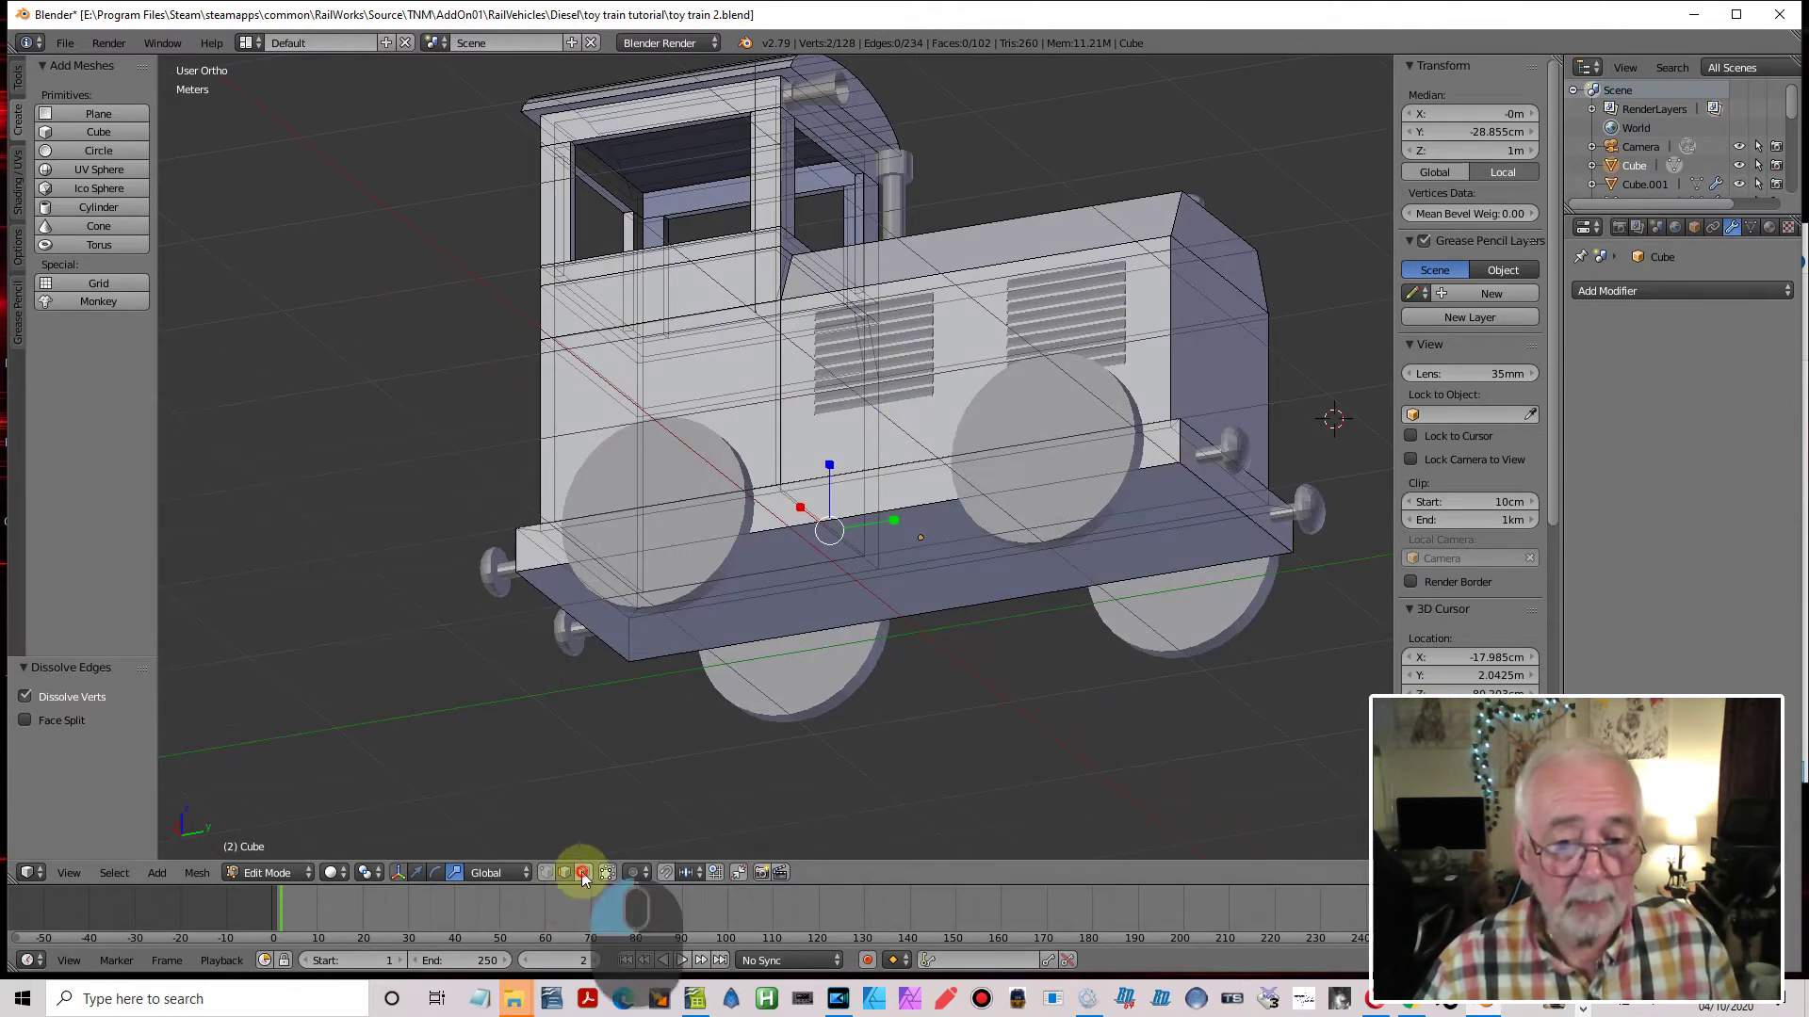
{"action": "left_click", "coordinate": [583, 872]}
{"action": "right_click", "coordinate": [907, 566]}
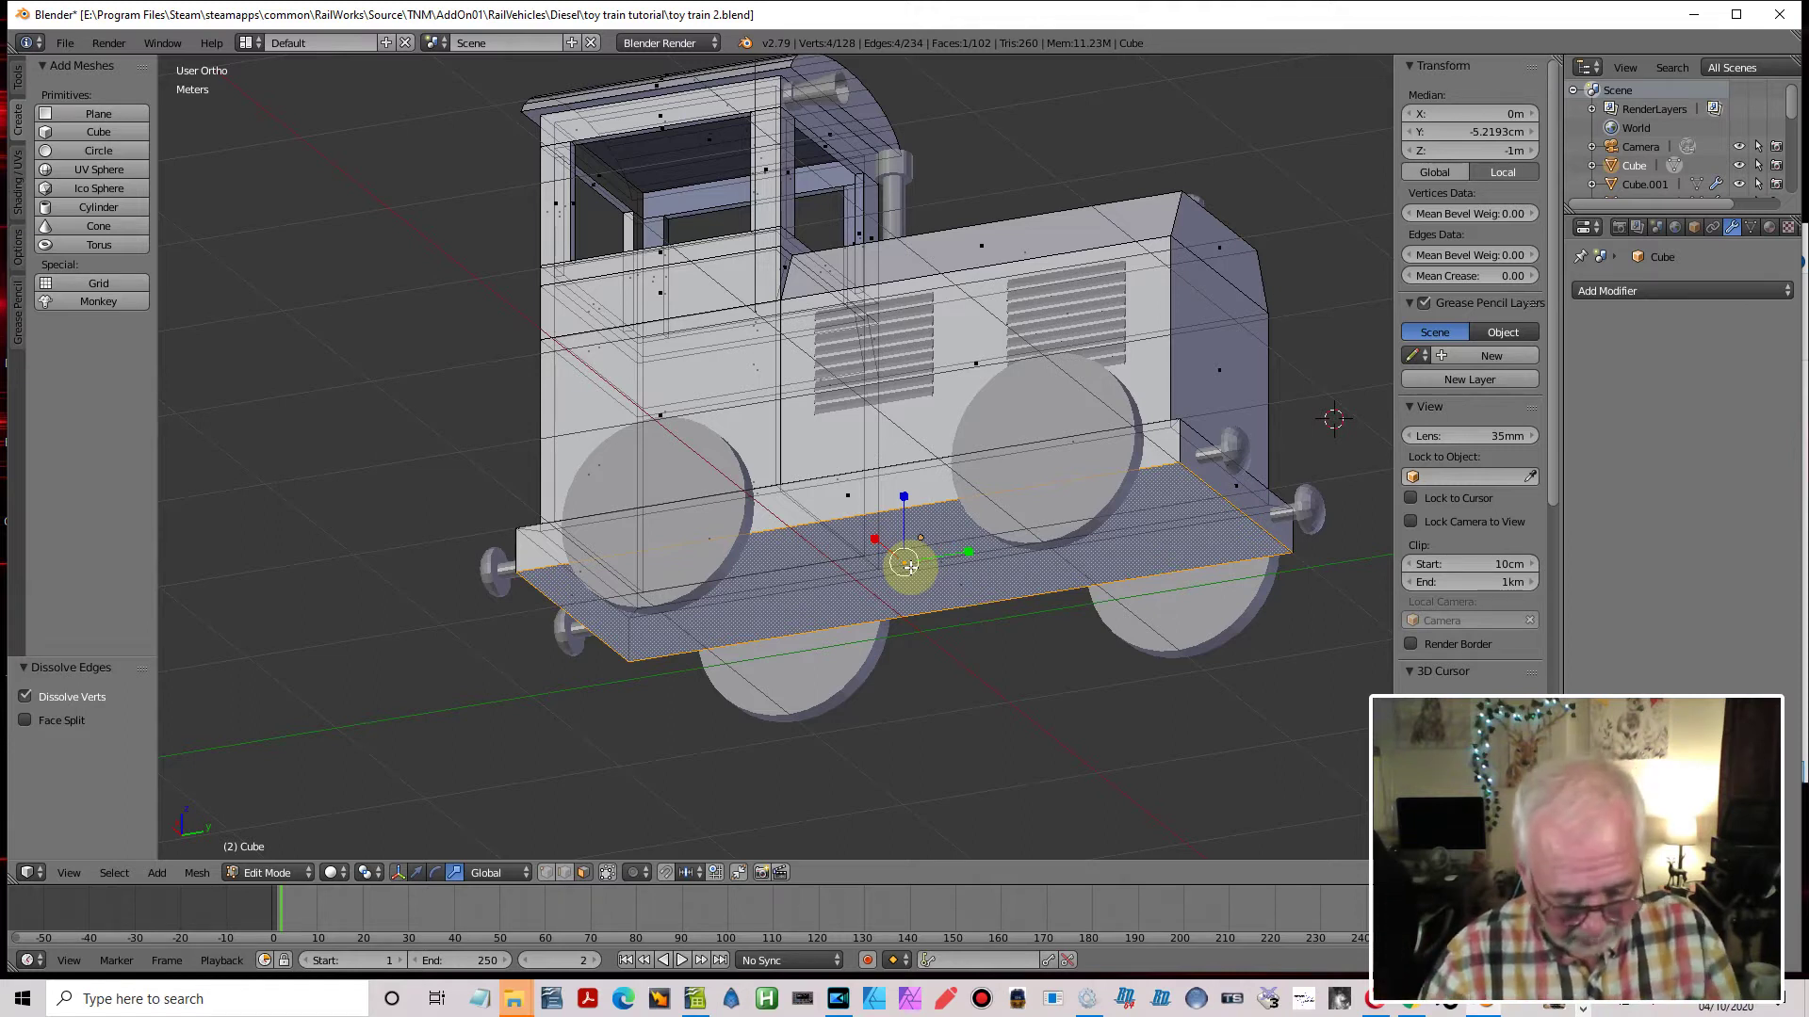
{"action": "key", "text": "KP_3"}
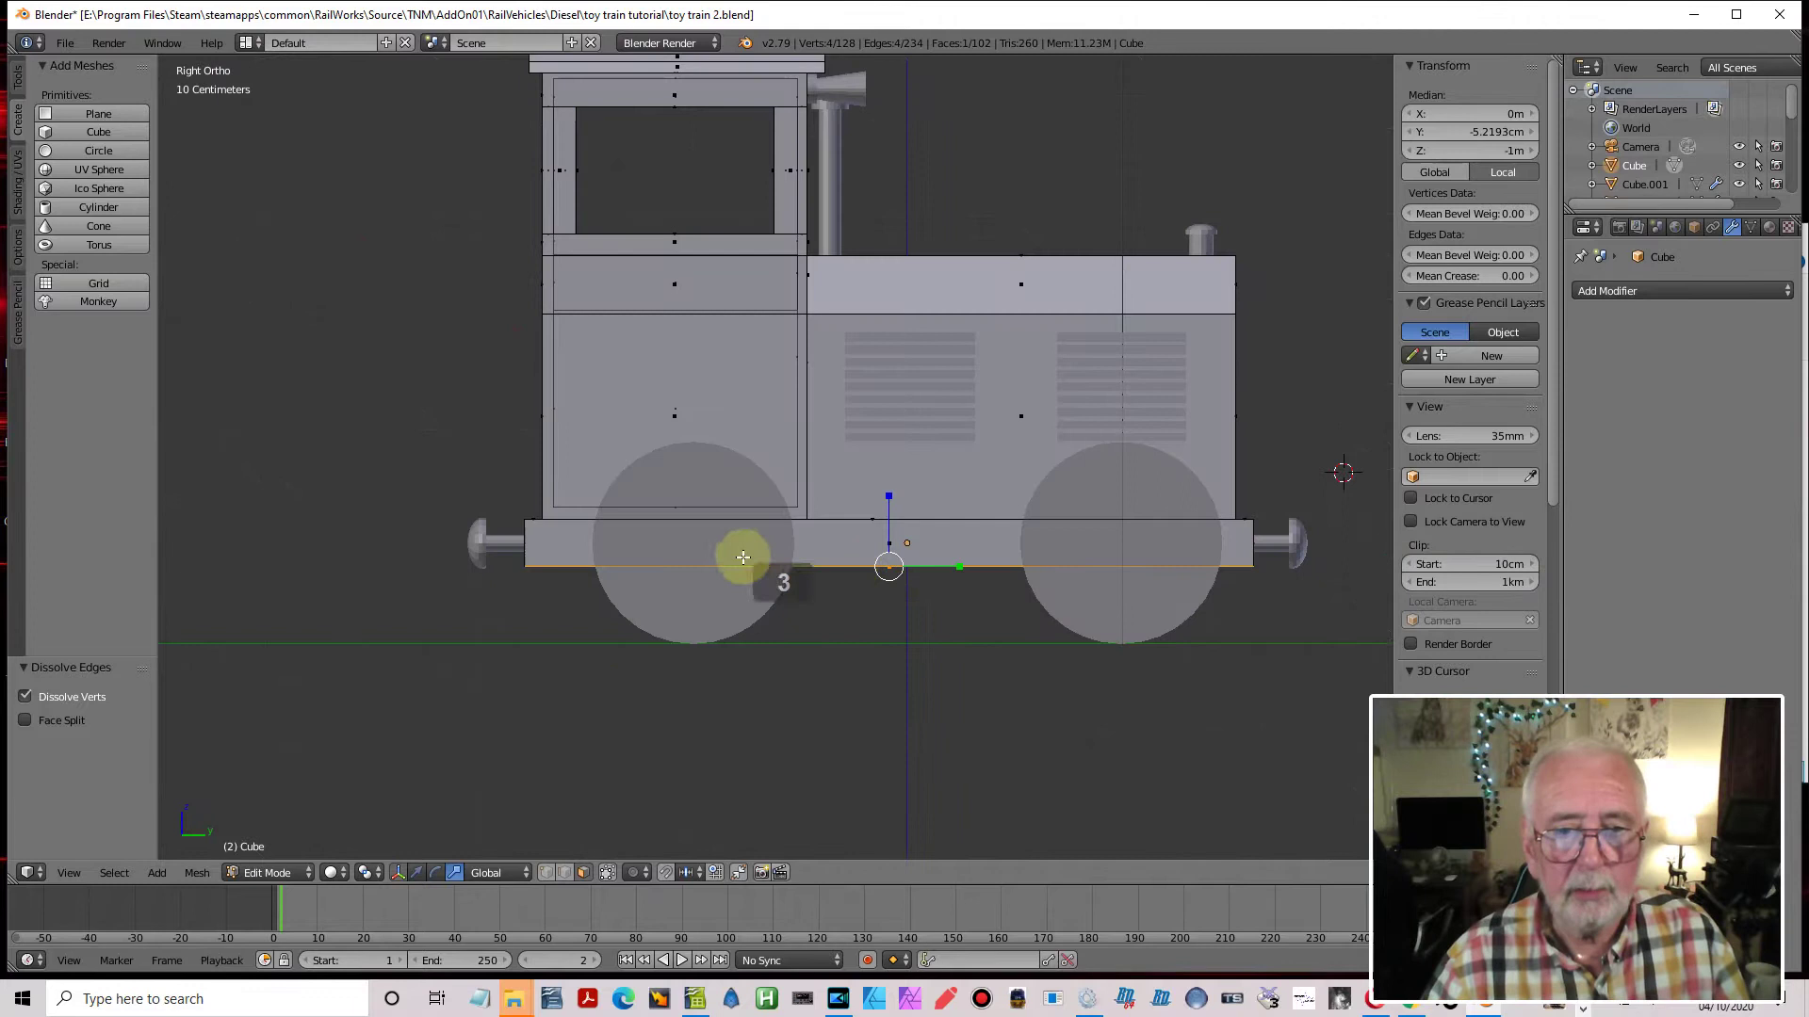
{"action": "left_click", "coordinate": [198, 877]}
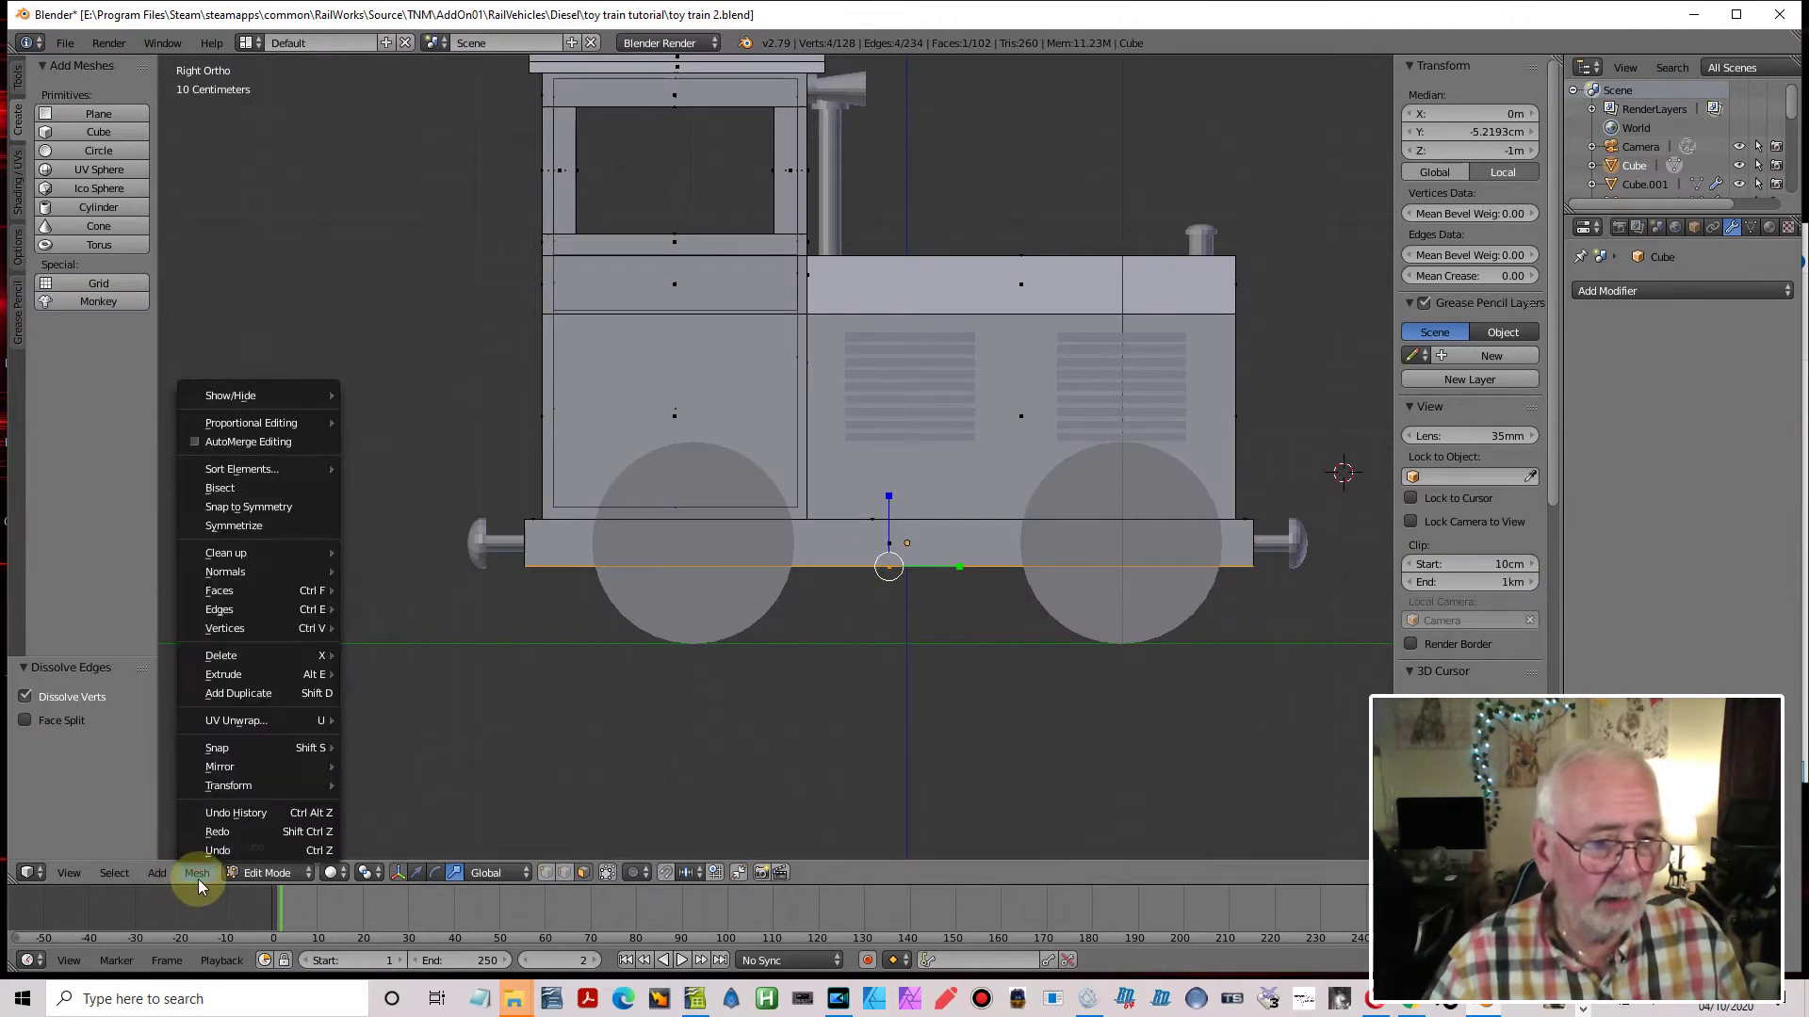
{"action": "mouse_move", "coordinate": [252, 750]}
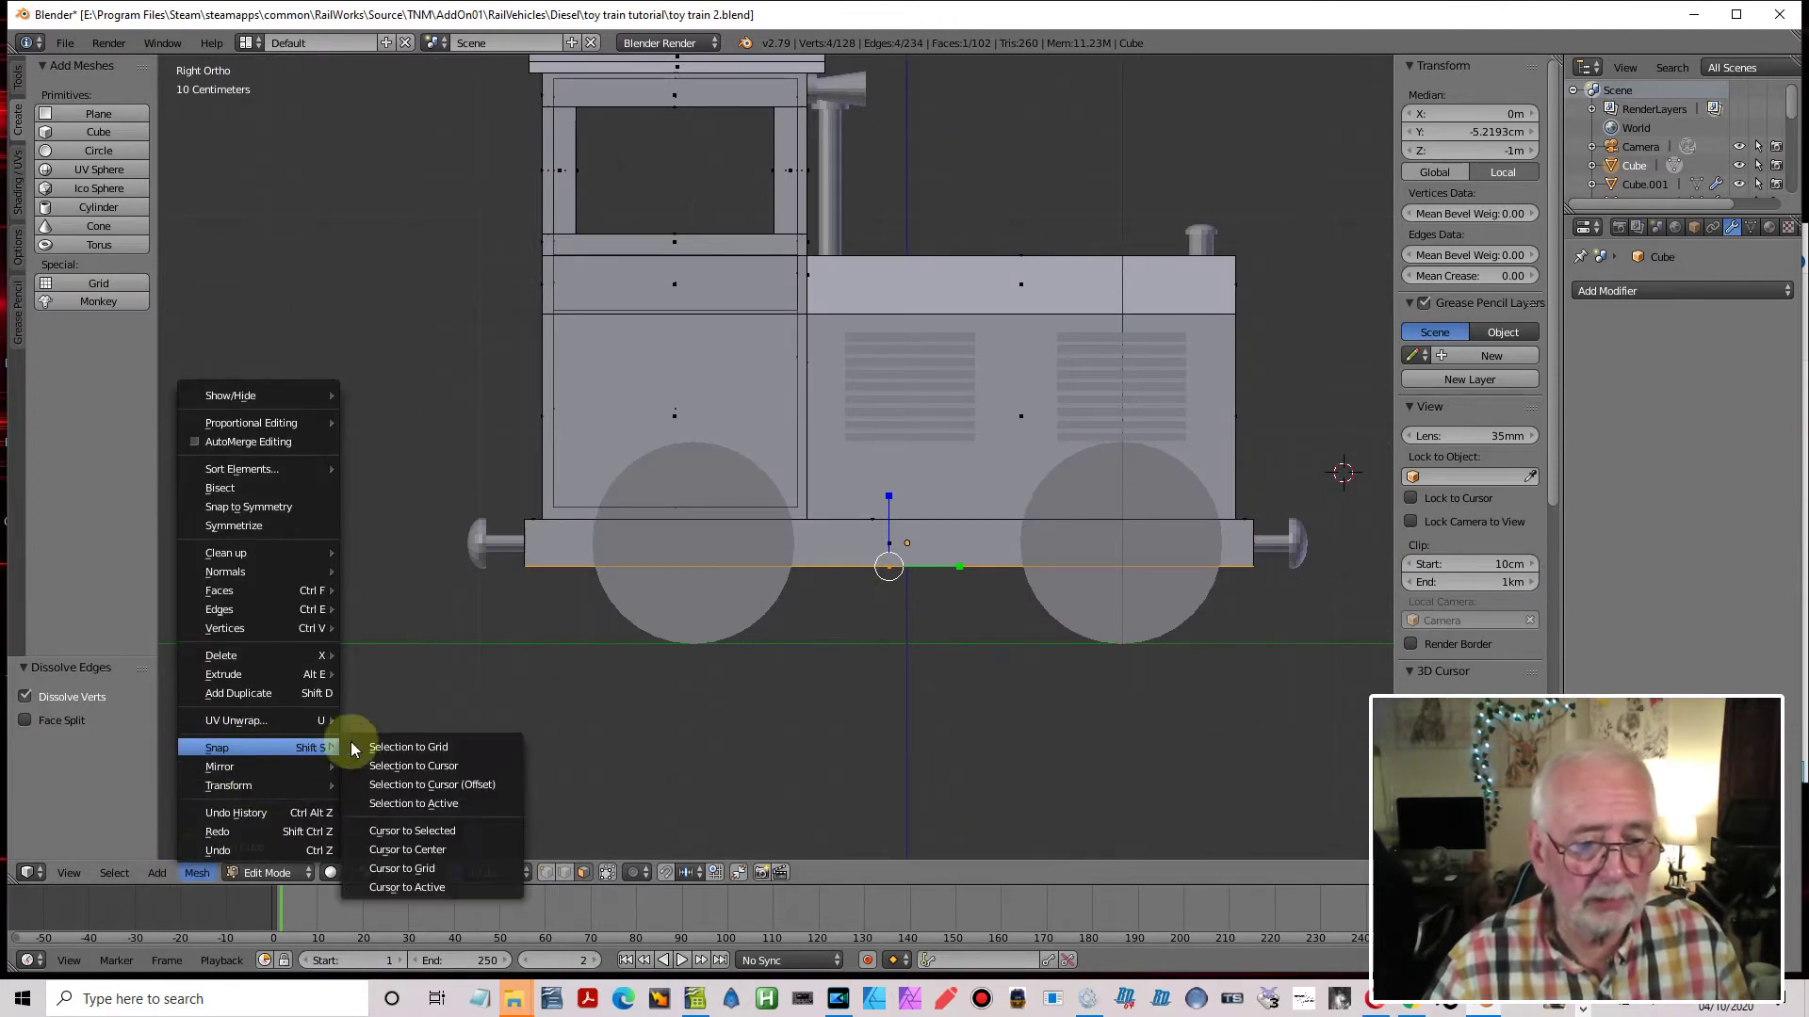
{"action": "left_click", "coordinate": [443, 831]}
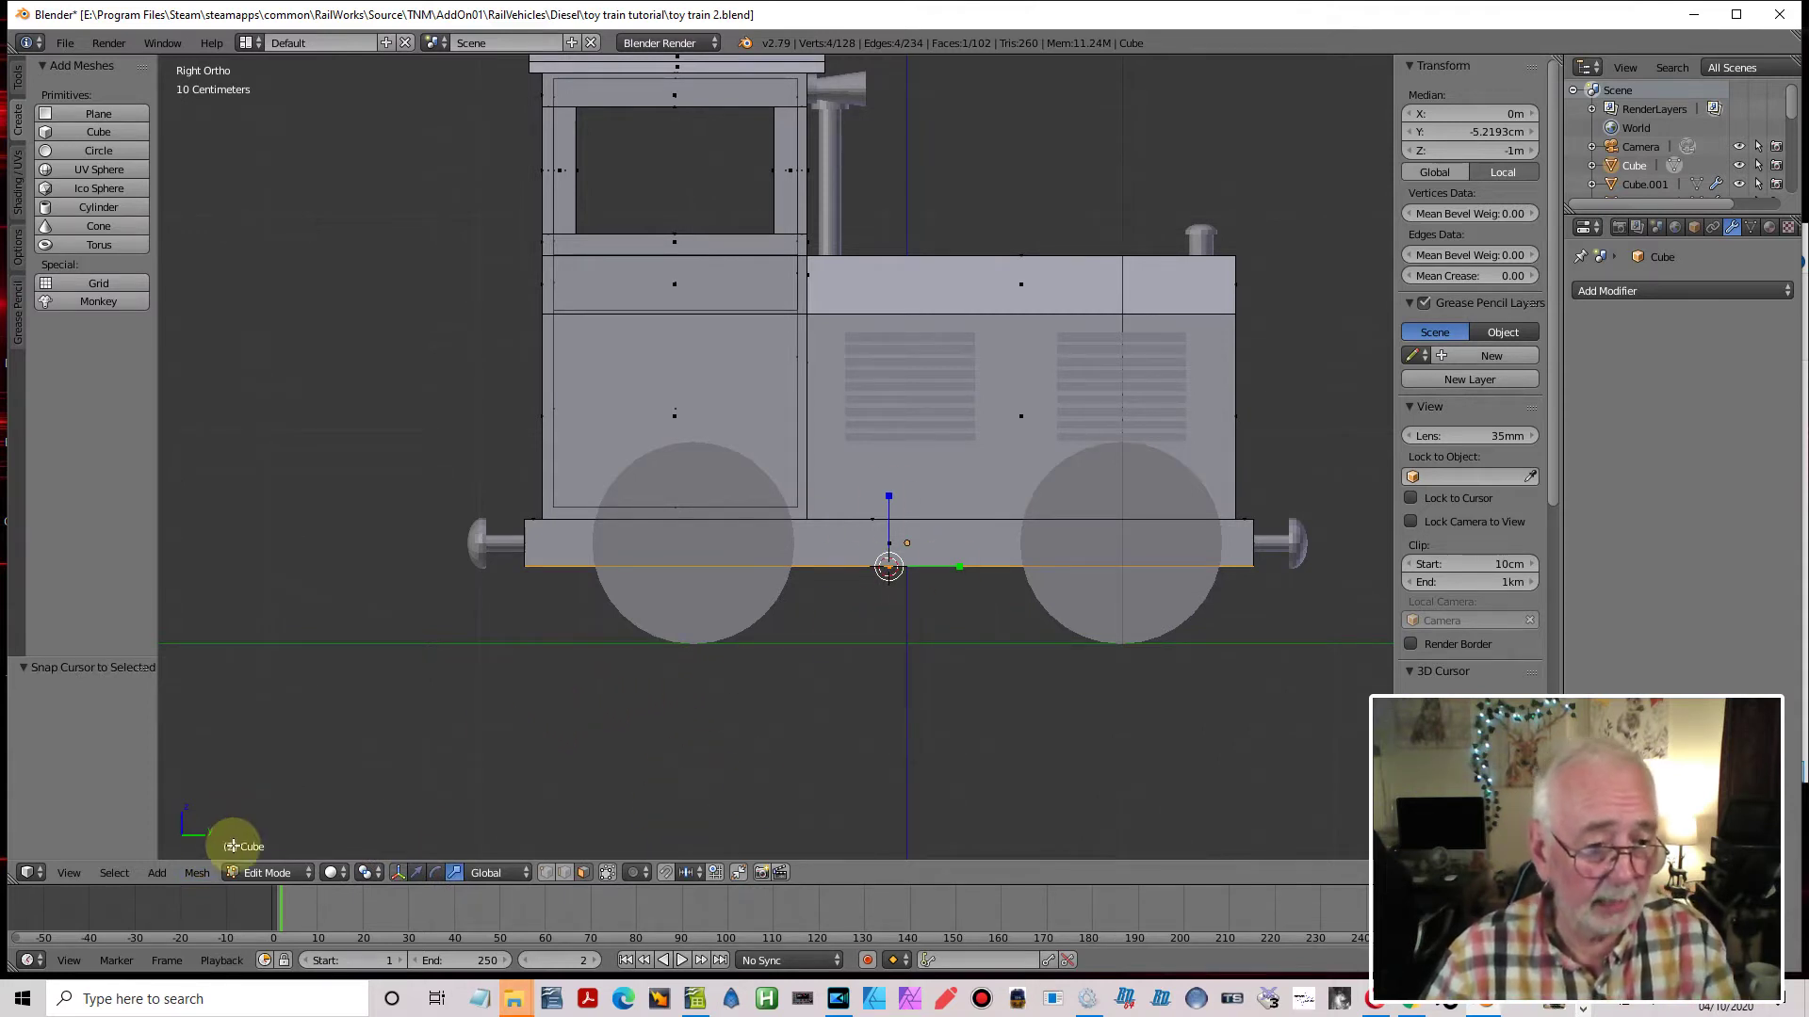
In Object Mode, move the body's origin to the 3D cursor and set the body's Y location to 0
{"action": "key", "text": "Tab"}
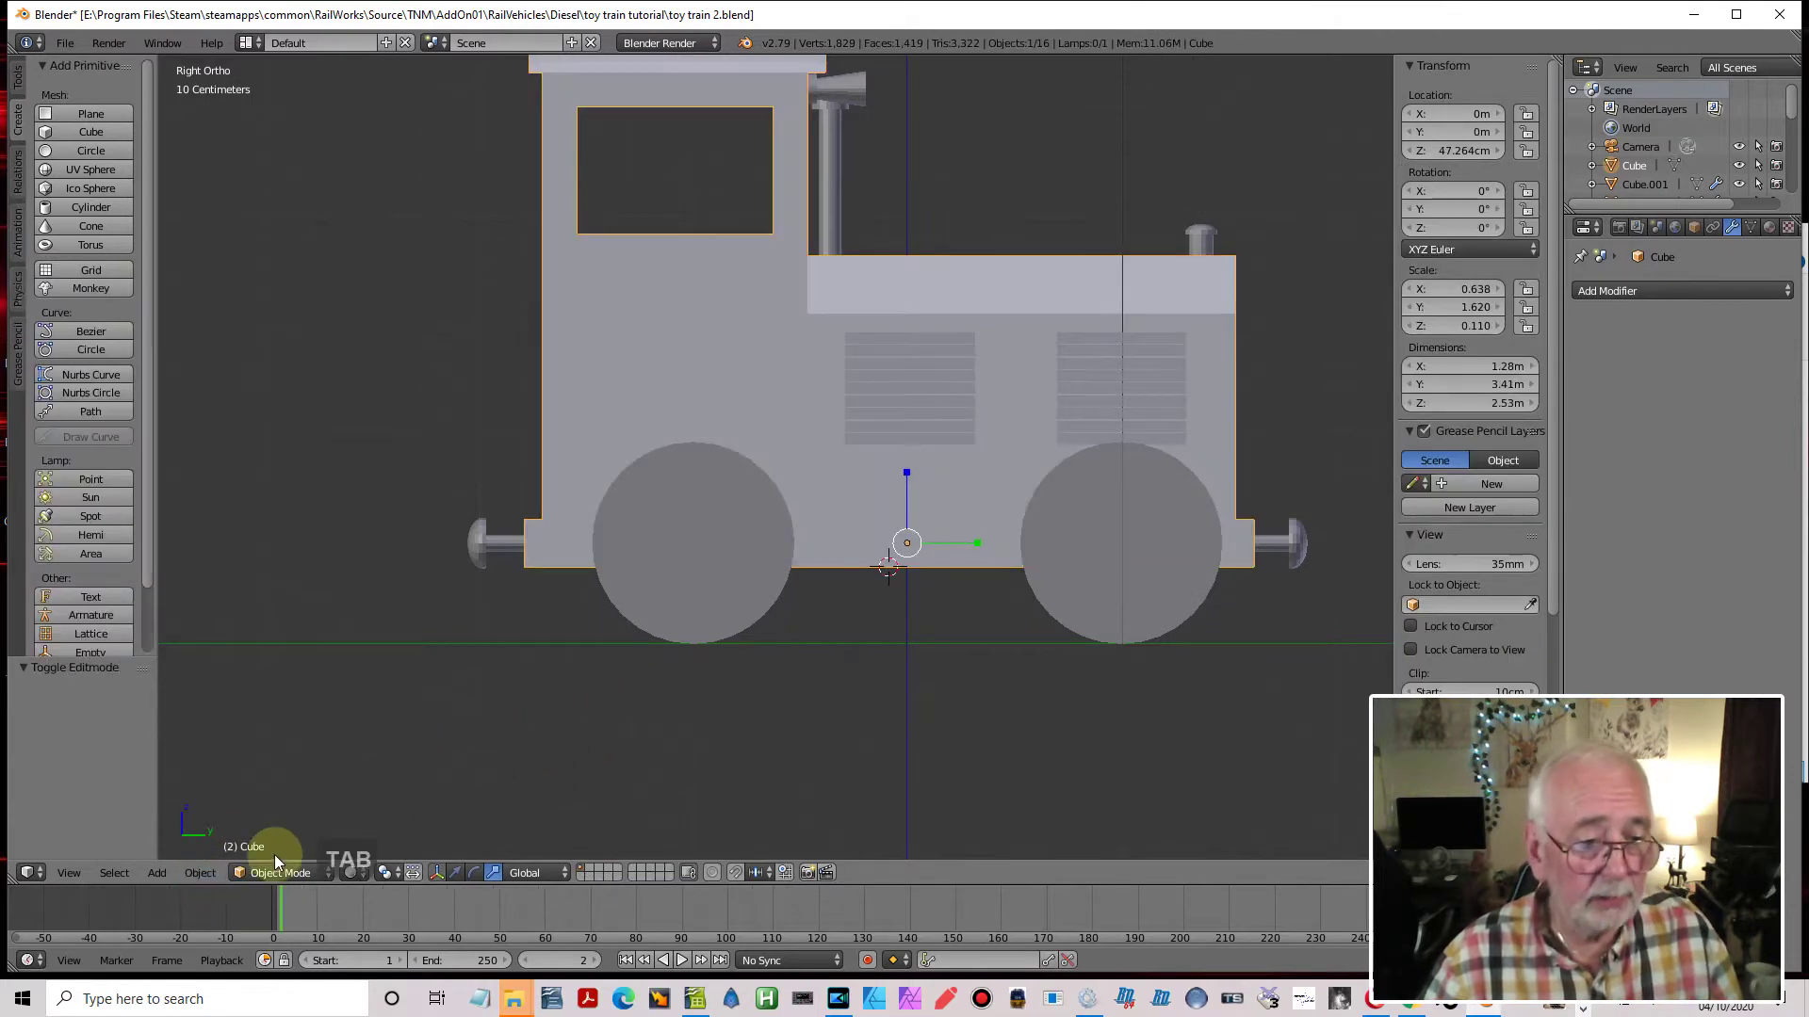
{"action": "left_click", "coordinate": [202, 871]}
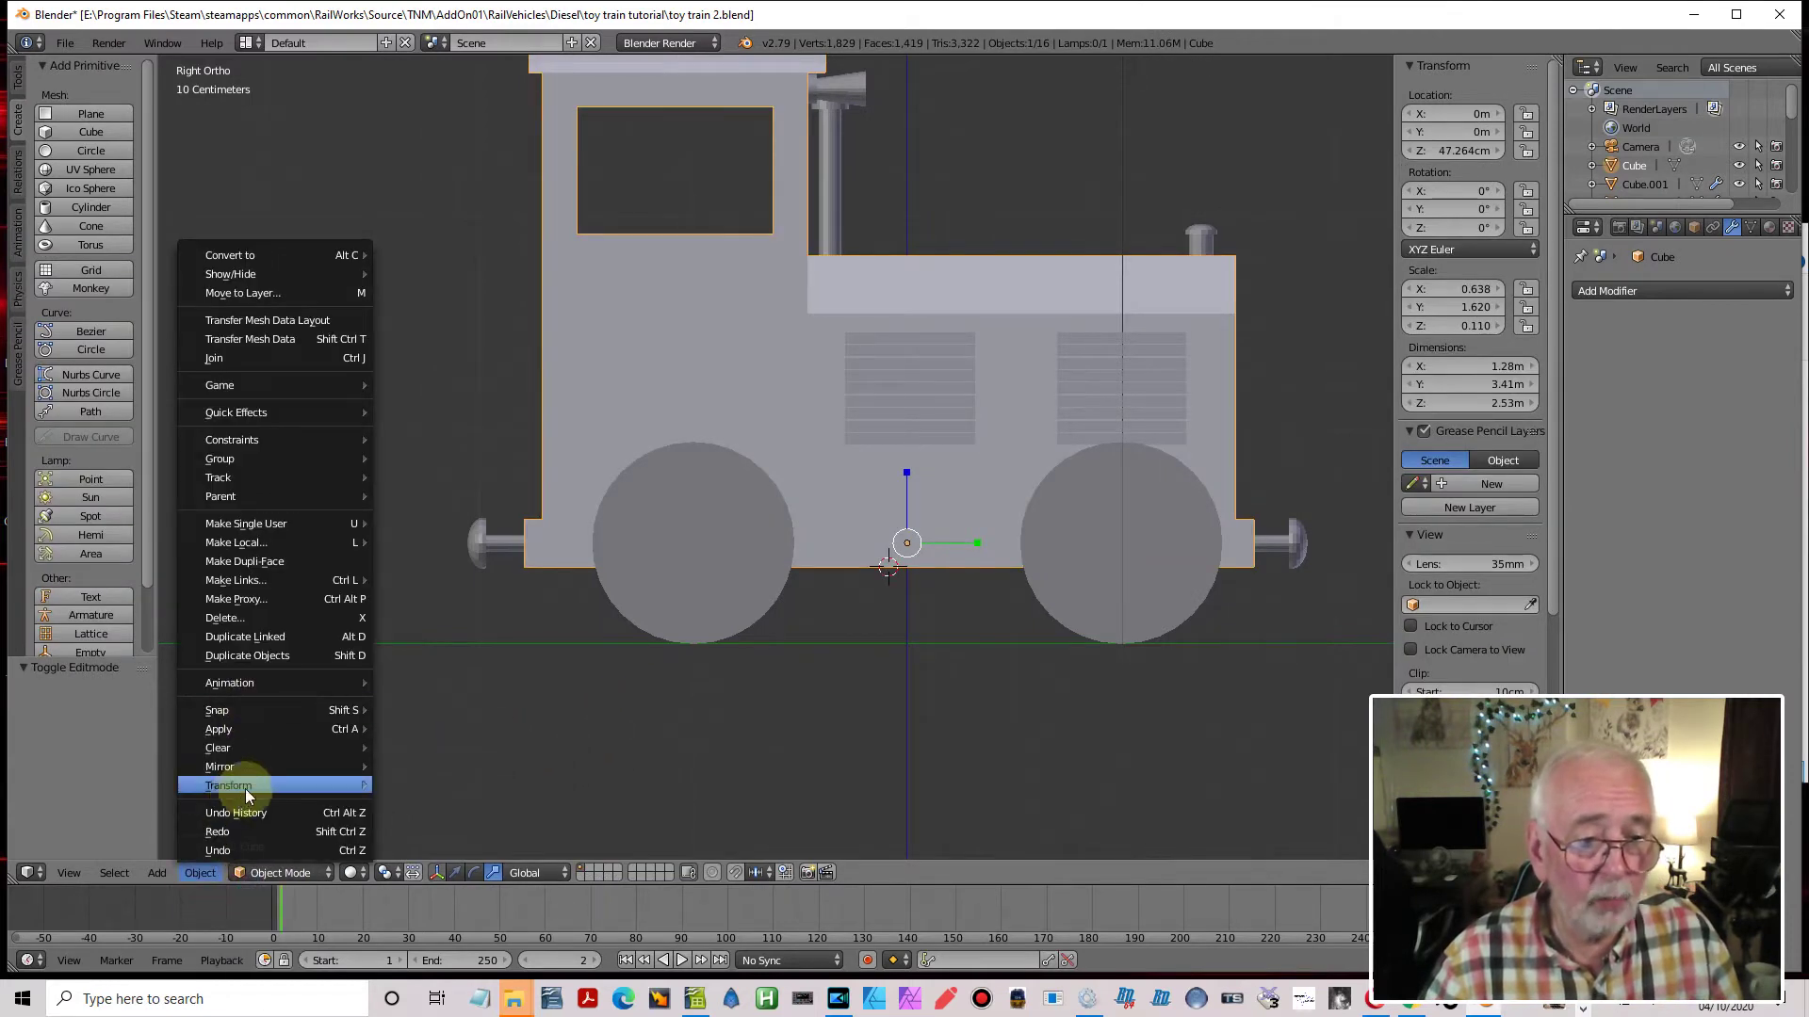
{"action": "mouse_move", "coordinate": [245, 789]}
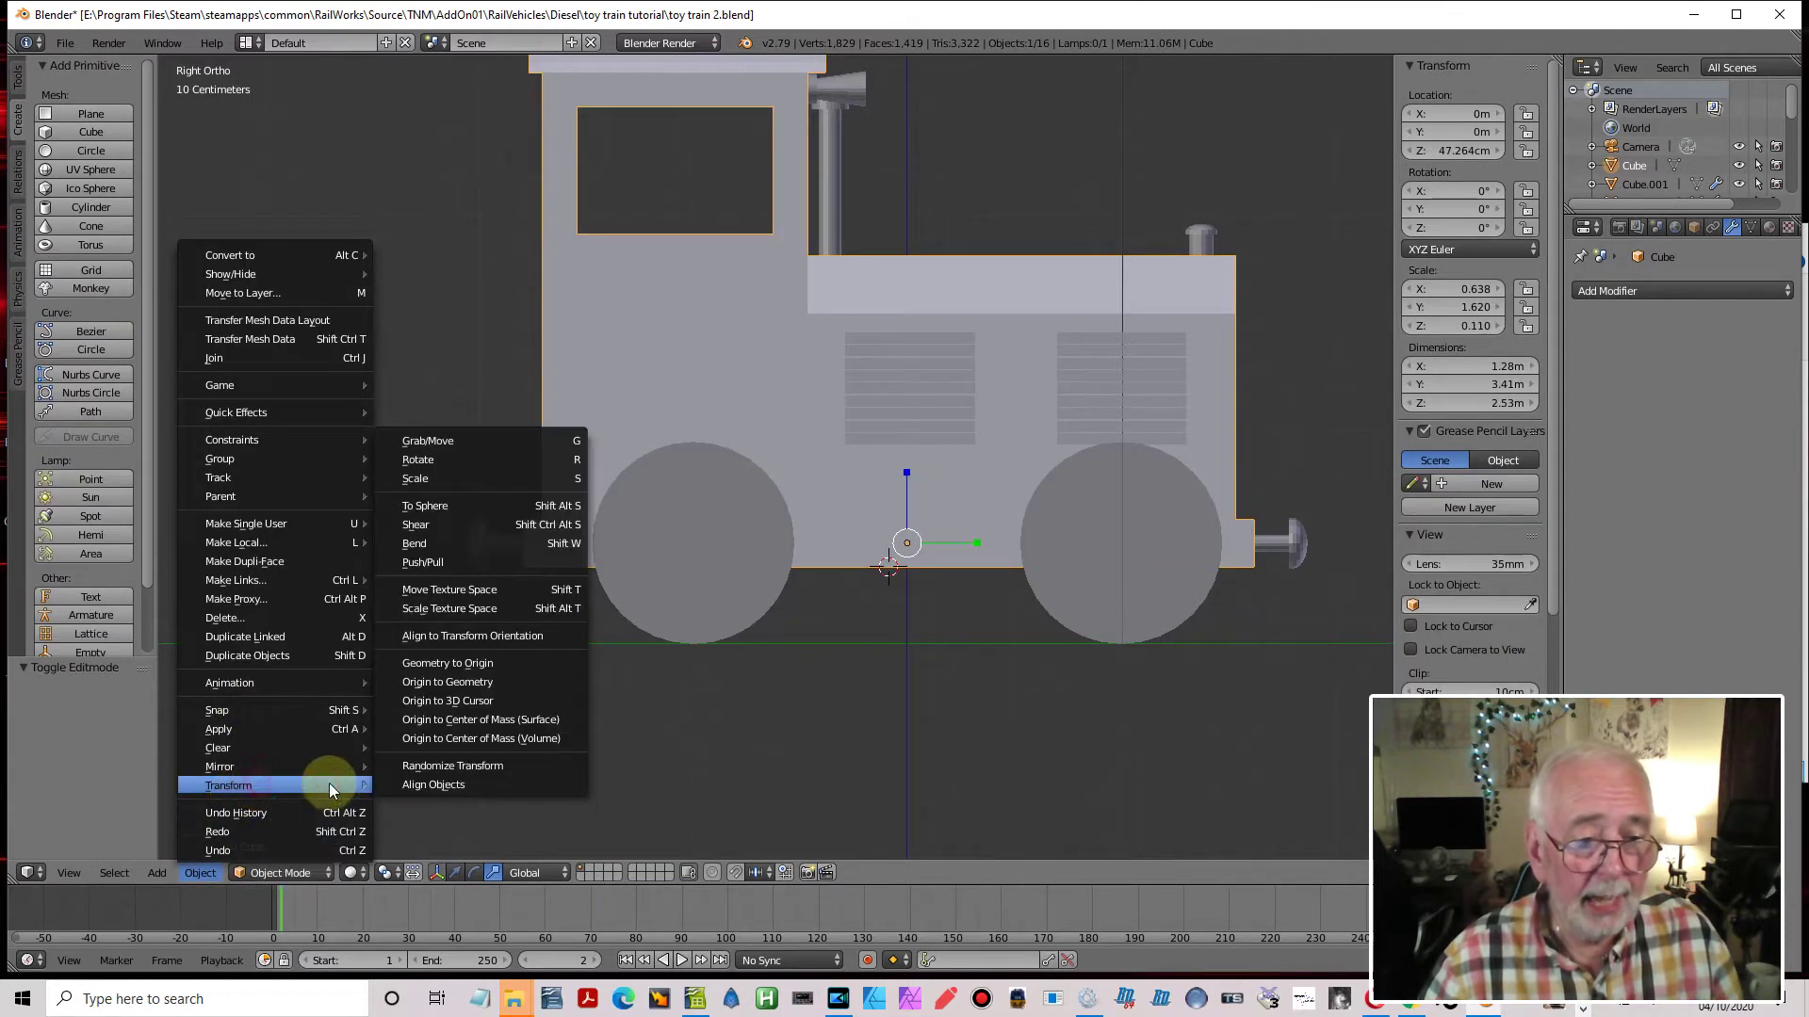
{"action": "left_click", "coordinate": [462, 701]}
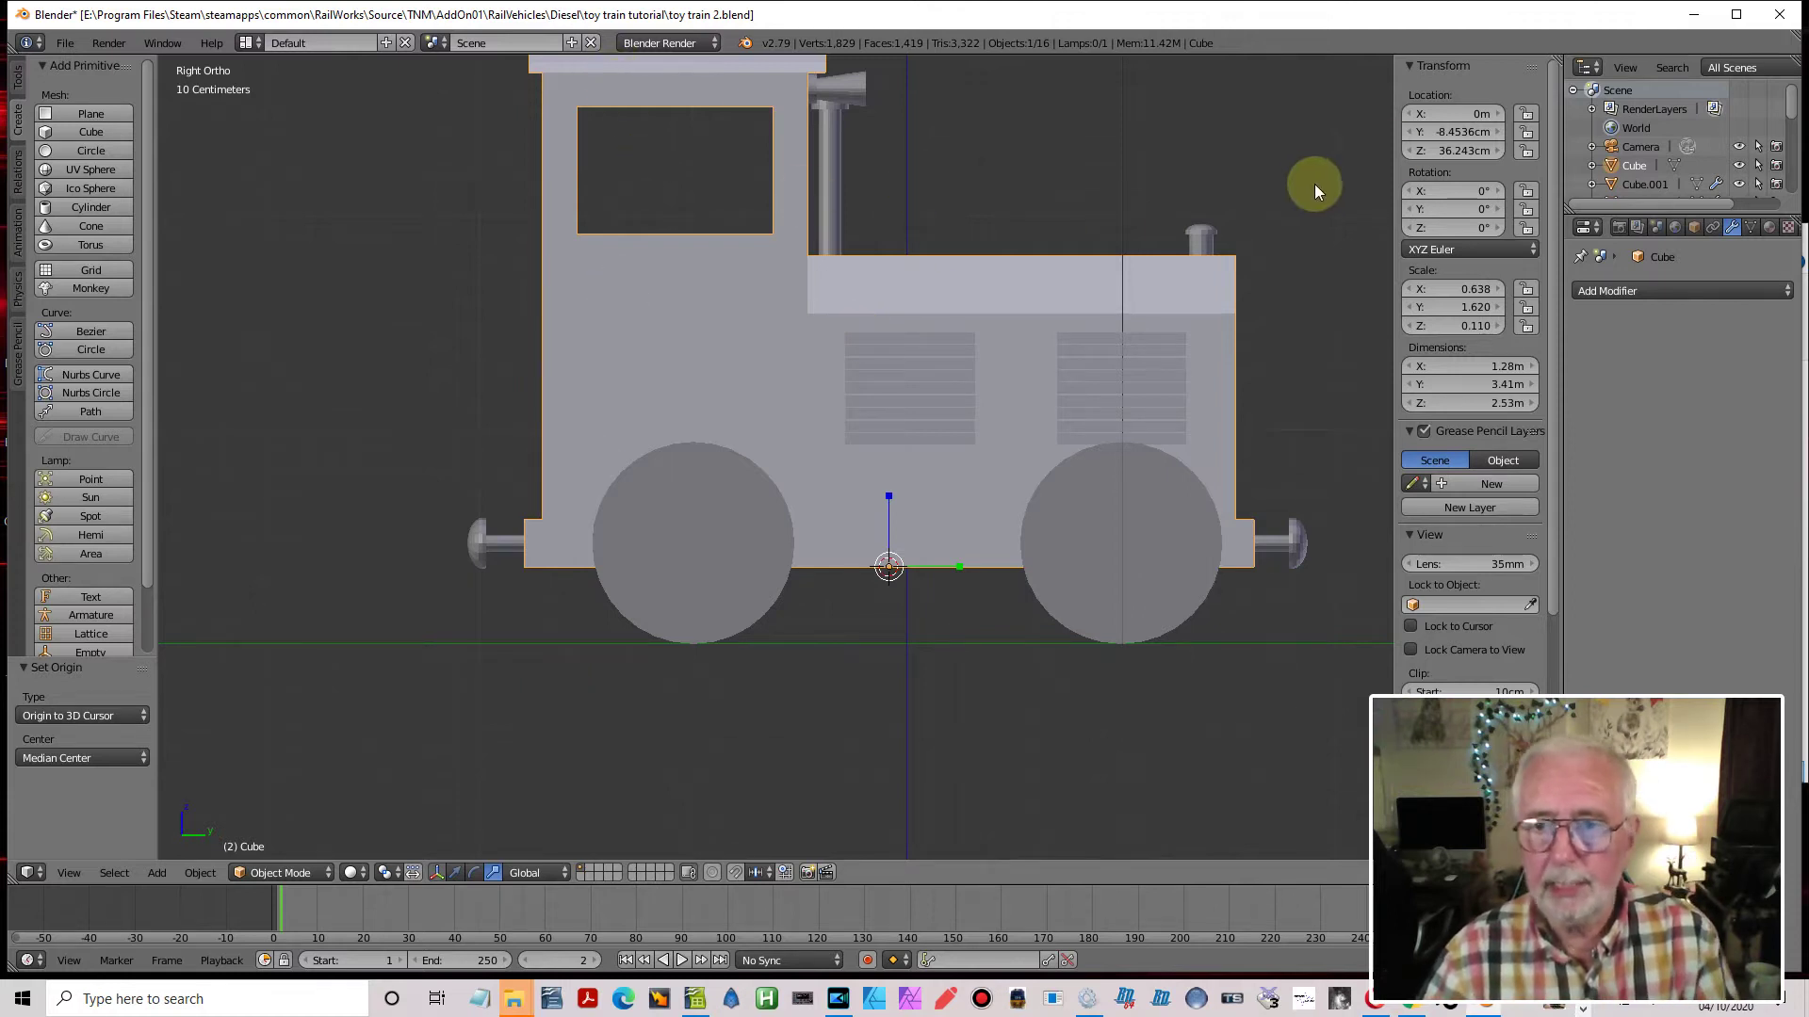
{"action": "left_click", "coordinate": [1456, 135]}
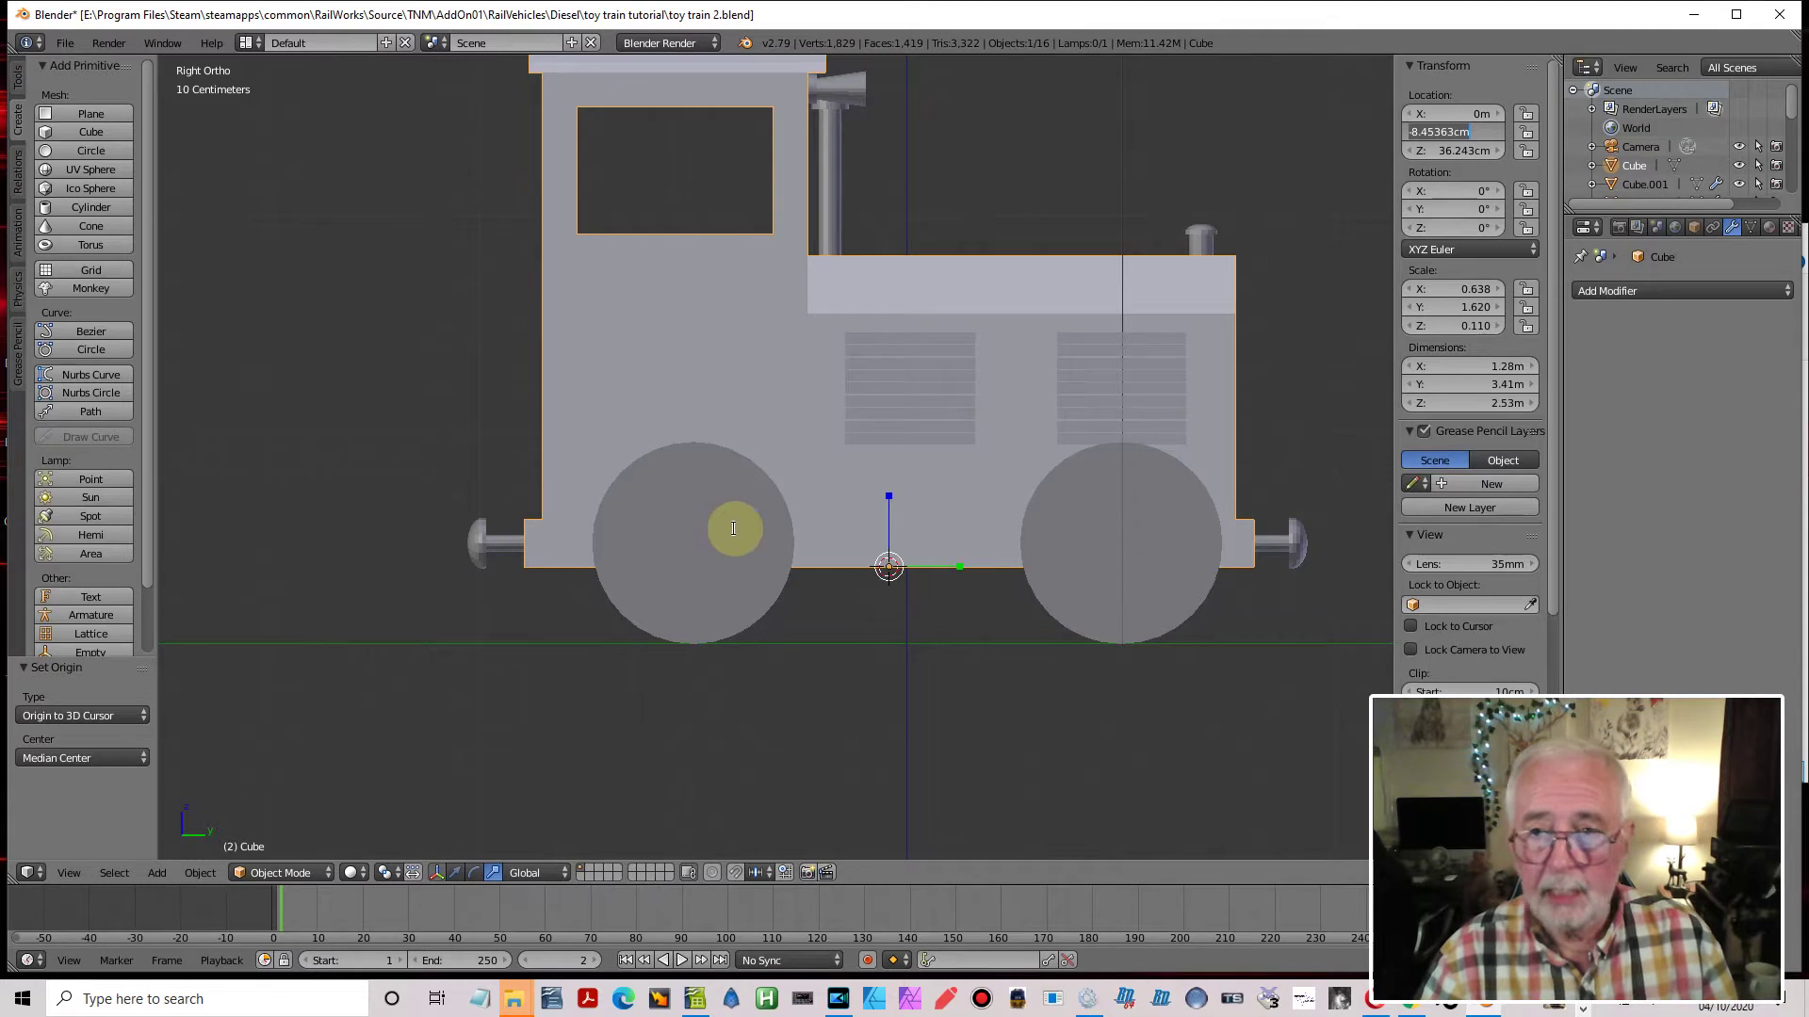
{"action": "type", "text": "0"}
{"action": "key", "text": "Return"}
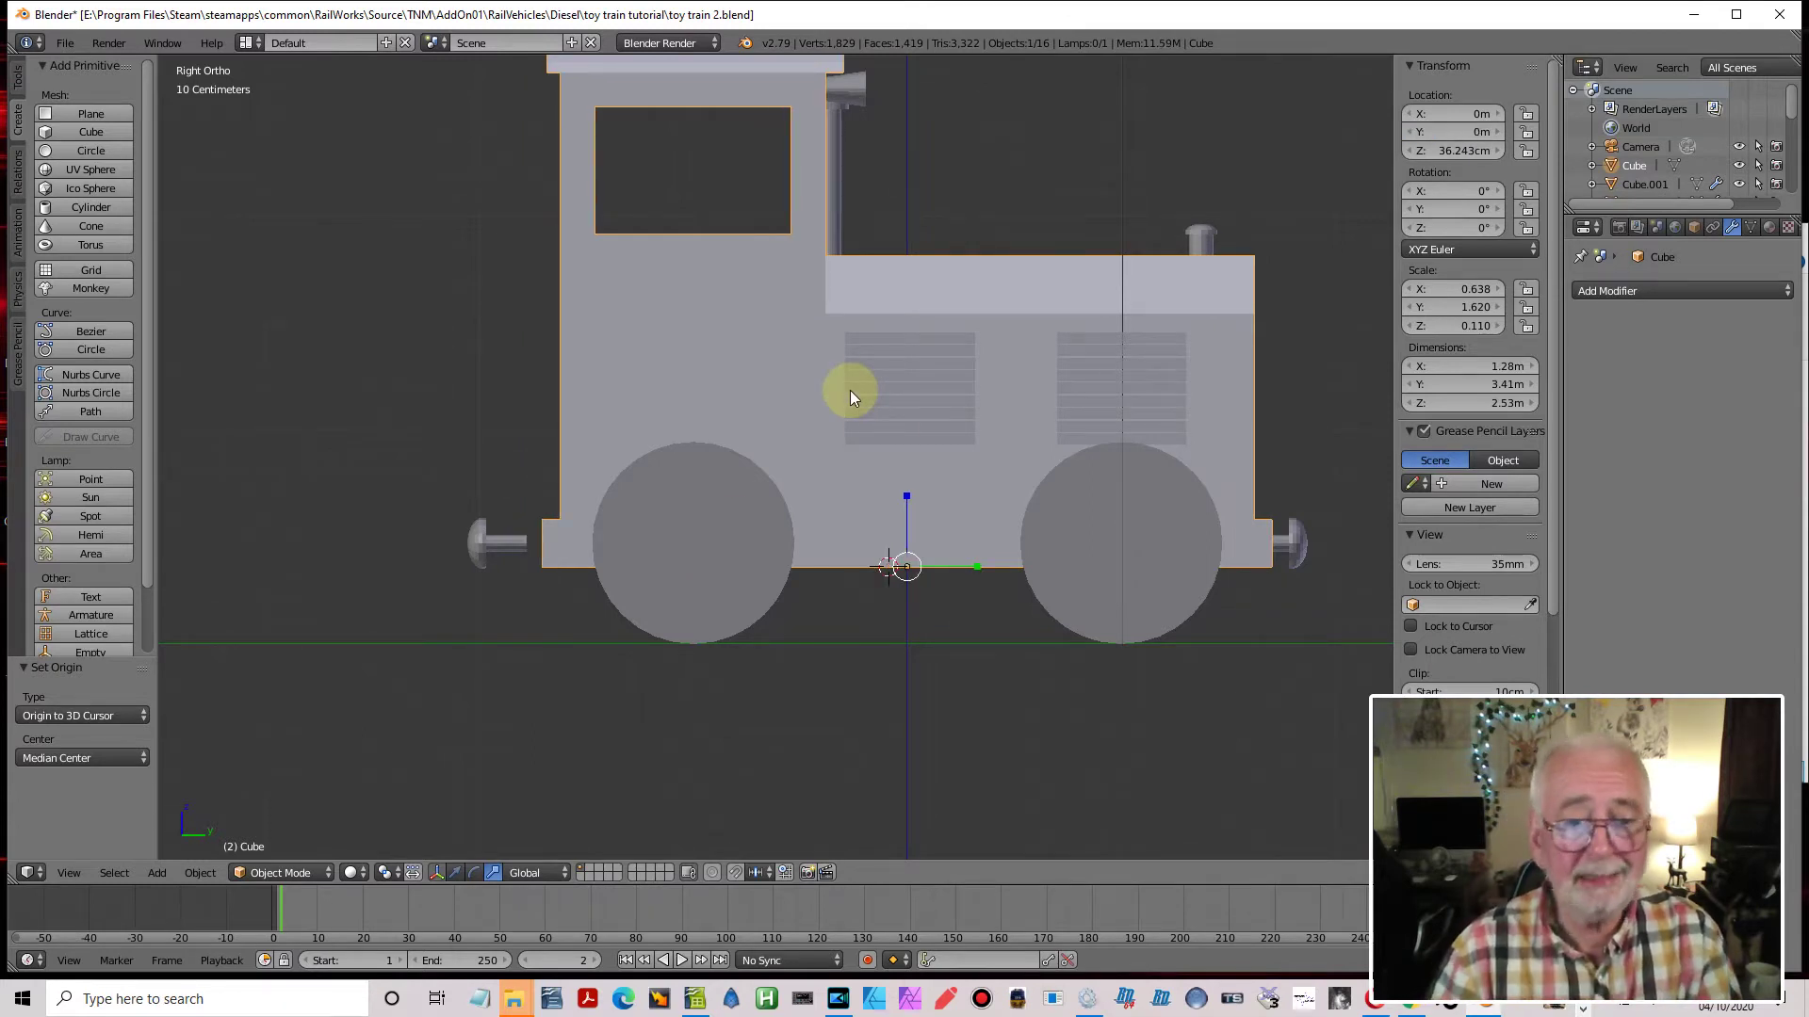
Delete both rear buffers and the front buffer on the exhaust side, keeping only the front buffer on the horn side
{"action": "middle_click_drag", "start_coordinate": [813, 422], "coordinate": [618, 555]}
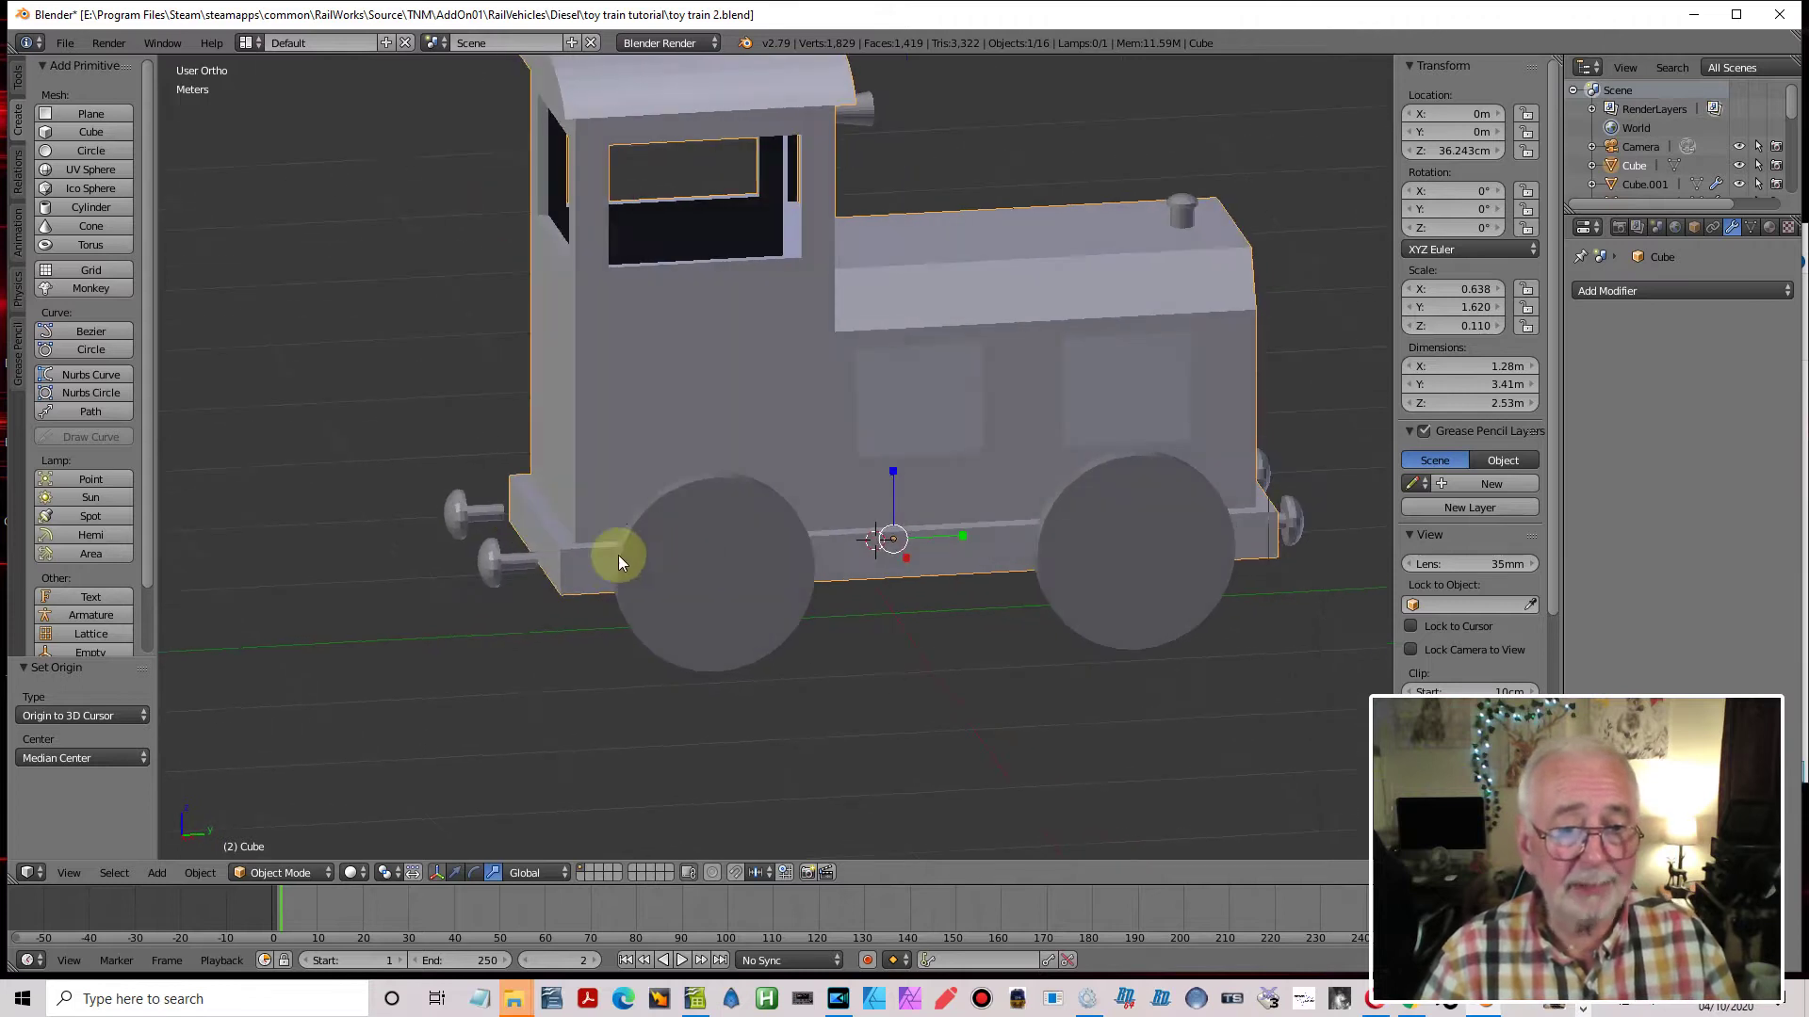
{"action": "right_click", "coordinate": [450, 522]}
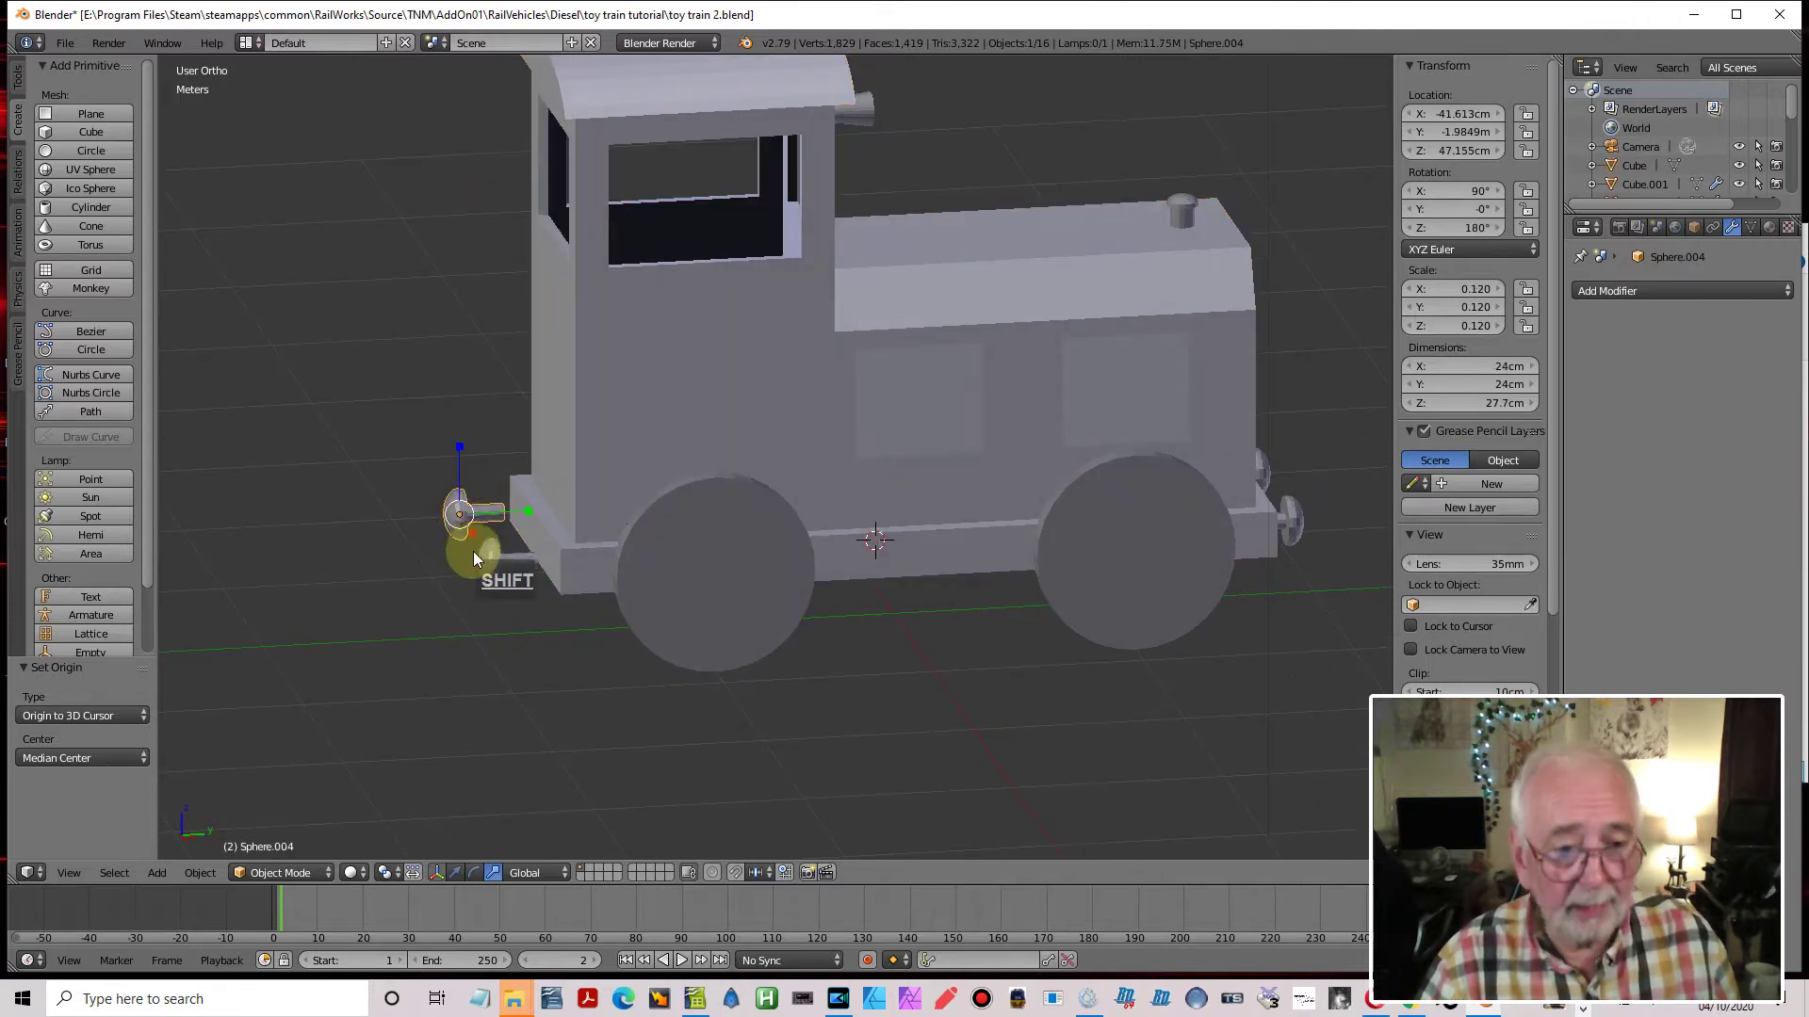
{"action": "right_click", "coordinate": [499, 563], "text": "shift"}
{"action": "middle_click_drag", "start_coordinate": [1155, 586], "coordinate": [1194, 675]}
{"action": "right_click", "coordinate": [1206, 680], "text": "shift"}
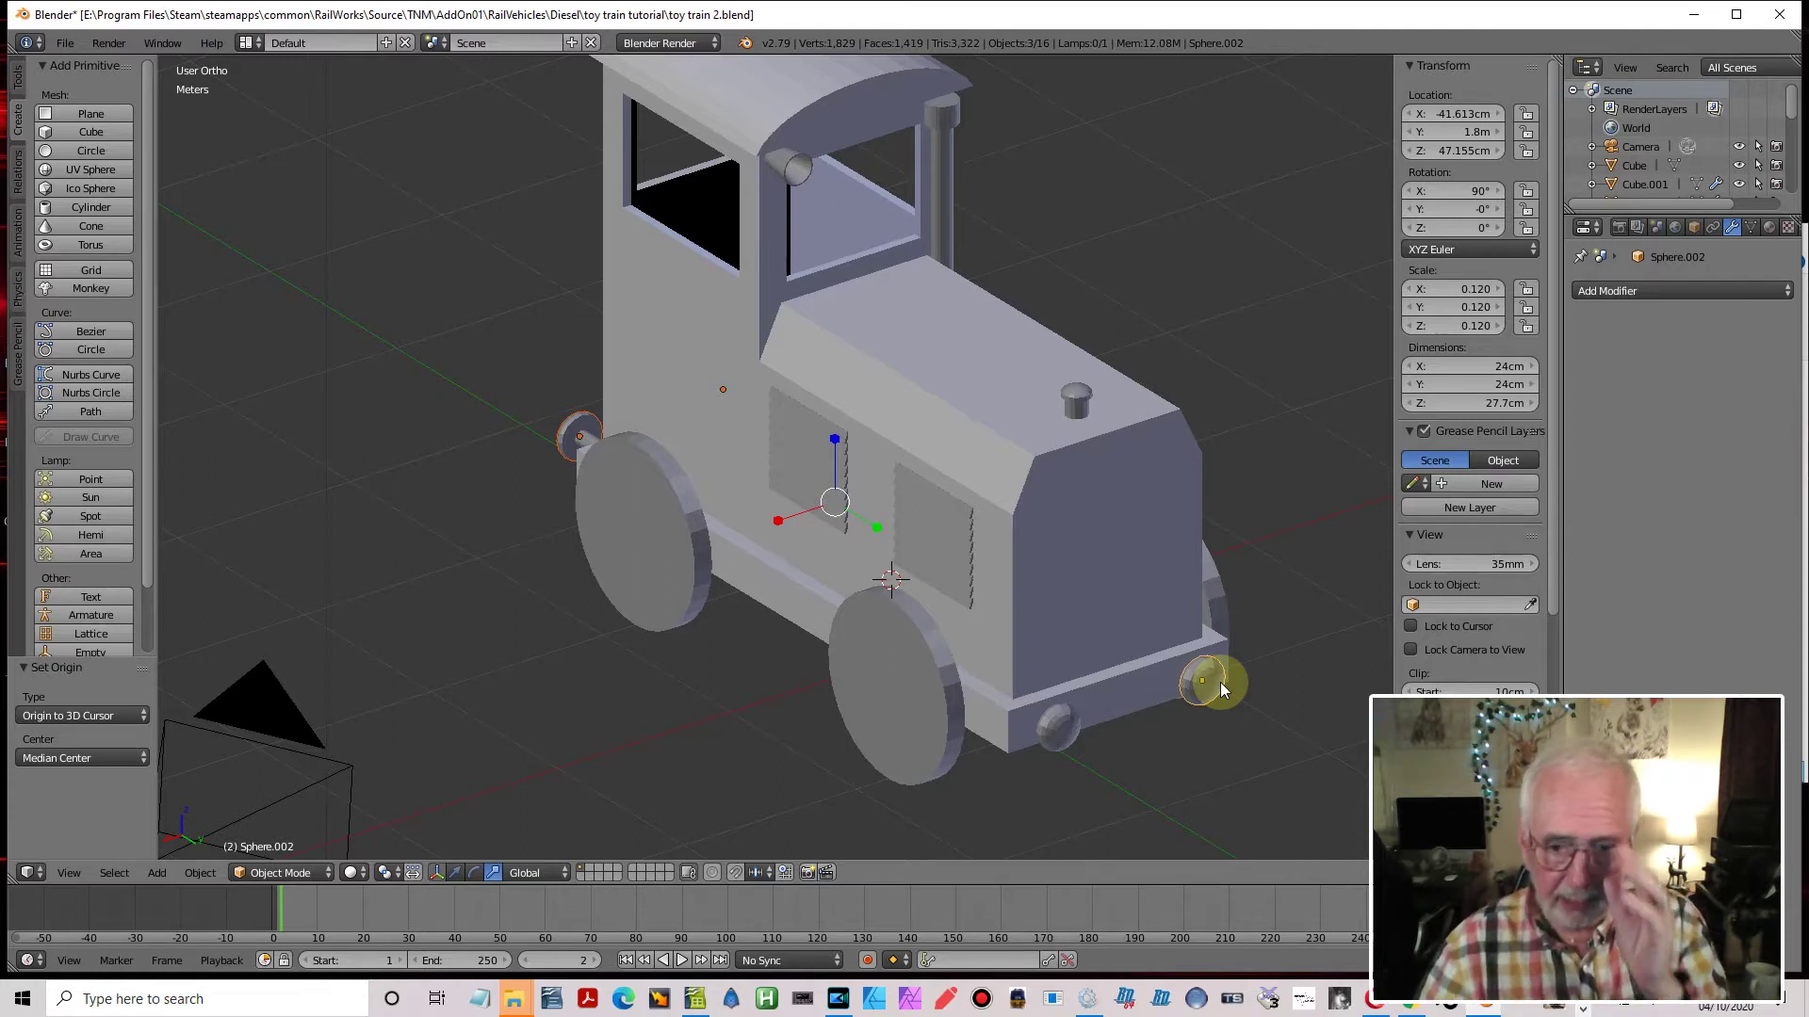
{"action": "key", "text": "x"}
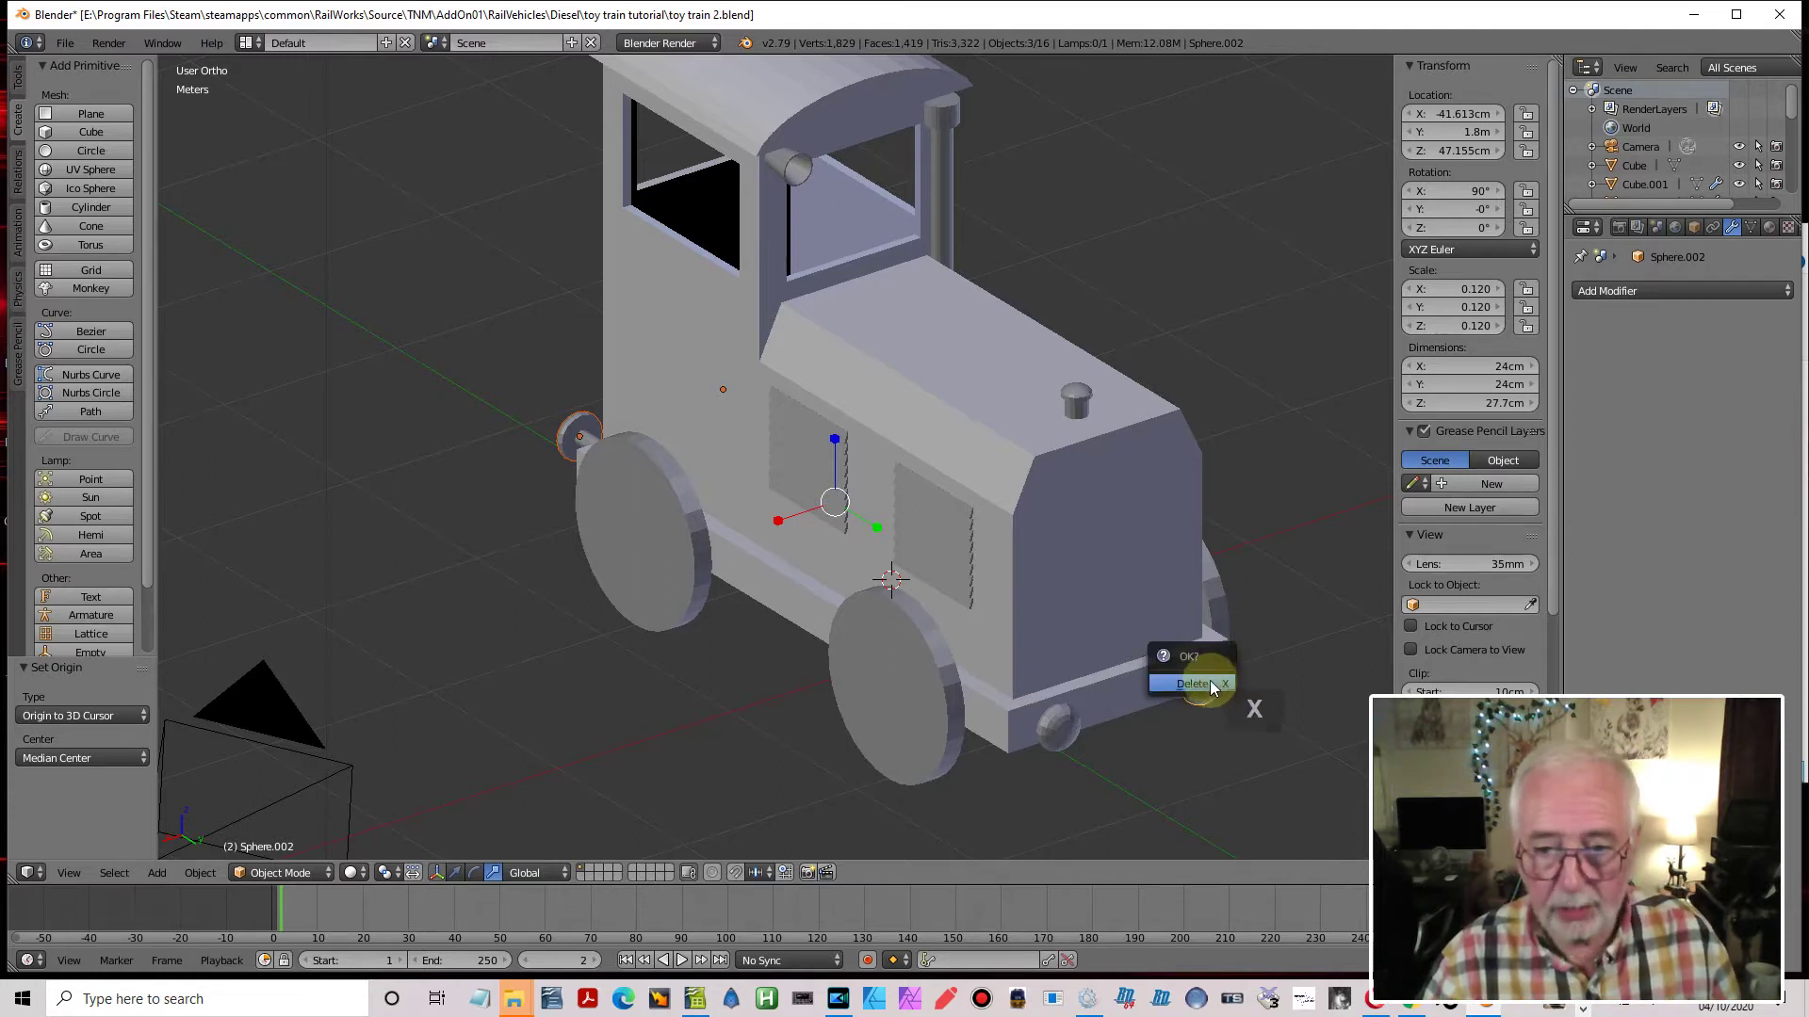
{"action": "left_click", "coordinate": [1192, 684]}
Delete three of the four louvre panels, keeping only the front one on the horn side
{"action": "right_click", "coordinate": [810, 483]}
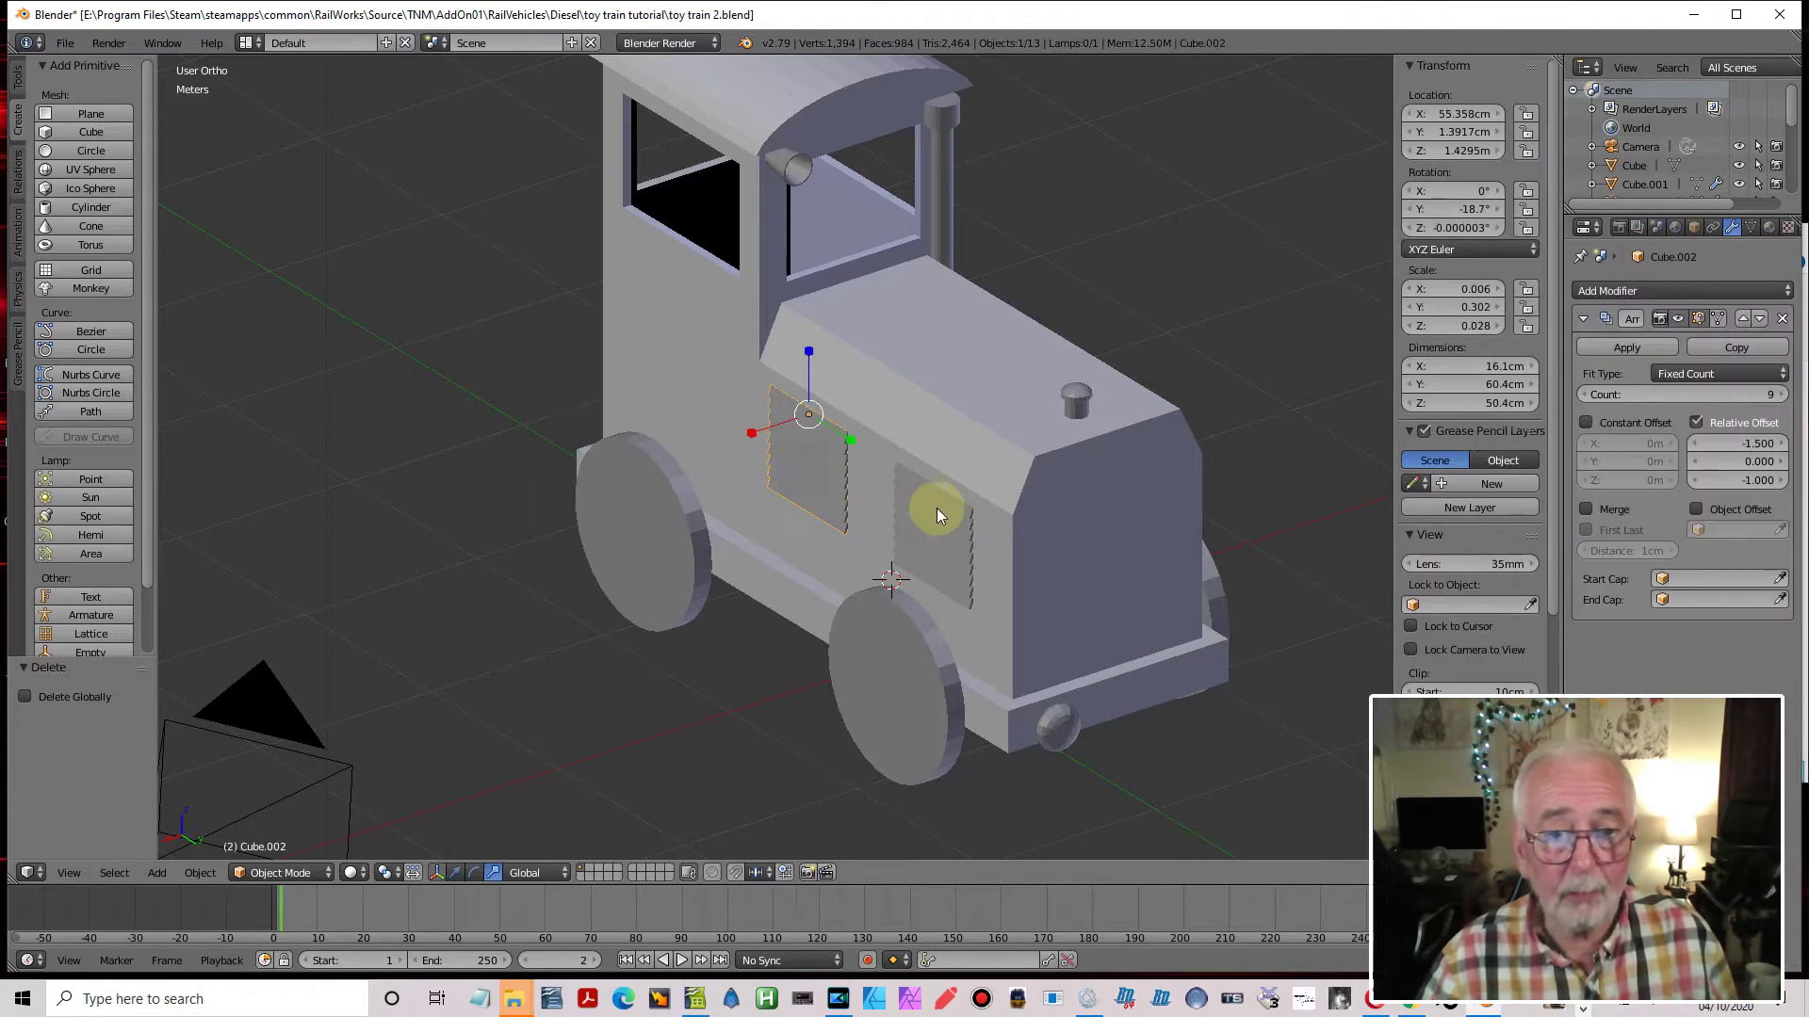
{"action": "middle_click_drag", "start_coordinate": [1172, 561], "coordinate": [980, 590]}
{"action": "right_click", "coordinate": [651, 620], "text": "shift"}
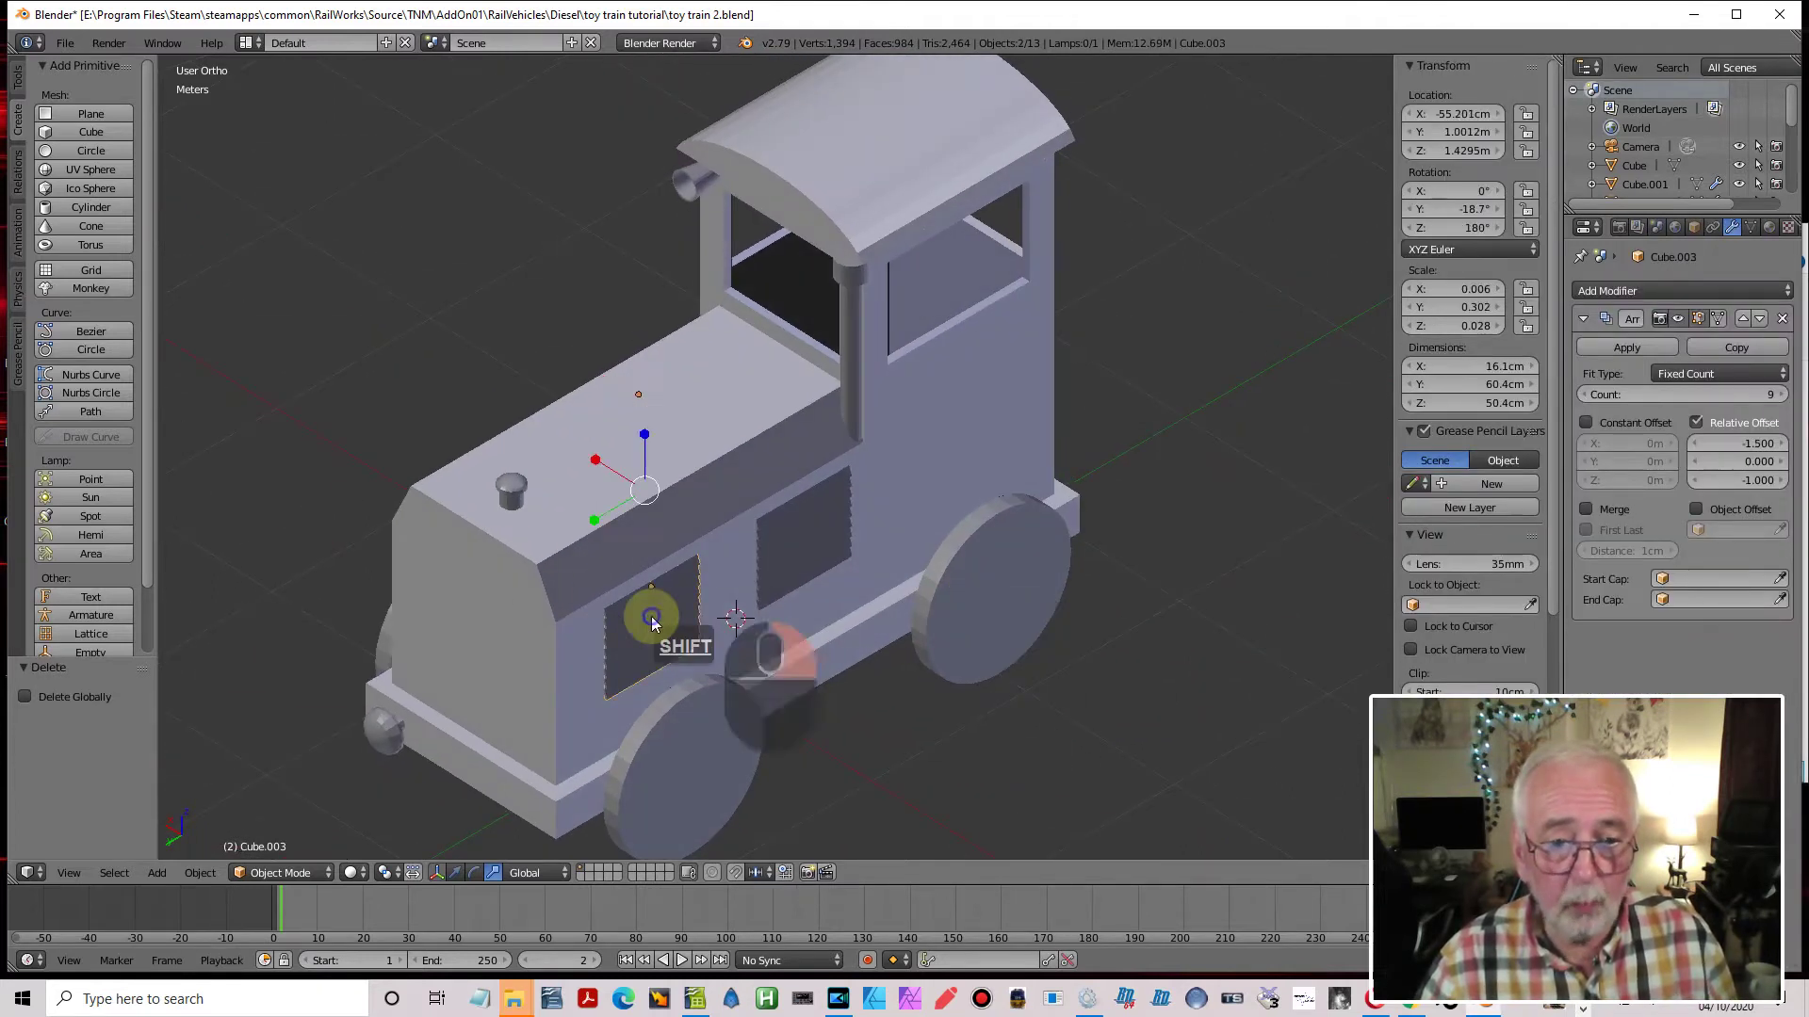
{"action": "right_click", "coordinate": [772, 569], "text": "shift"}
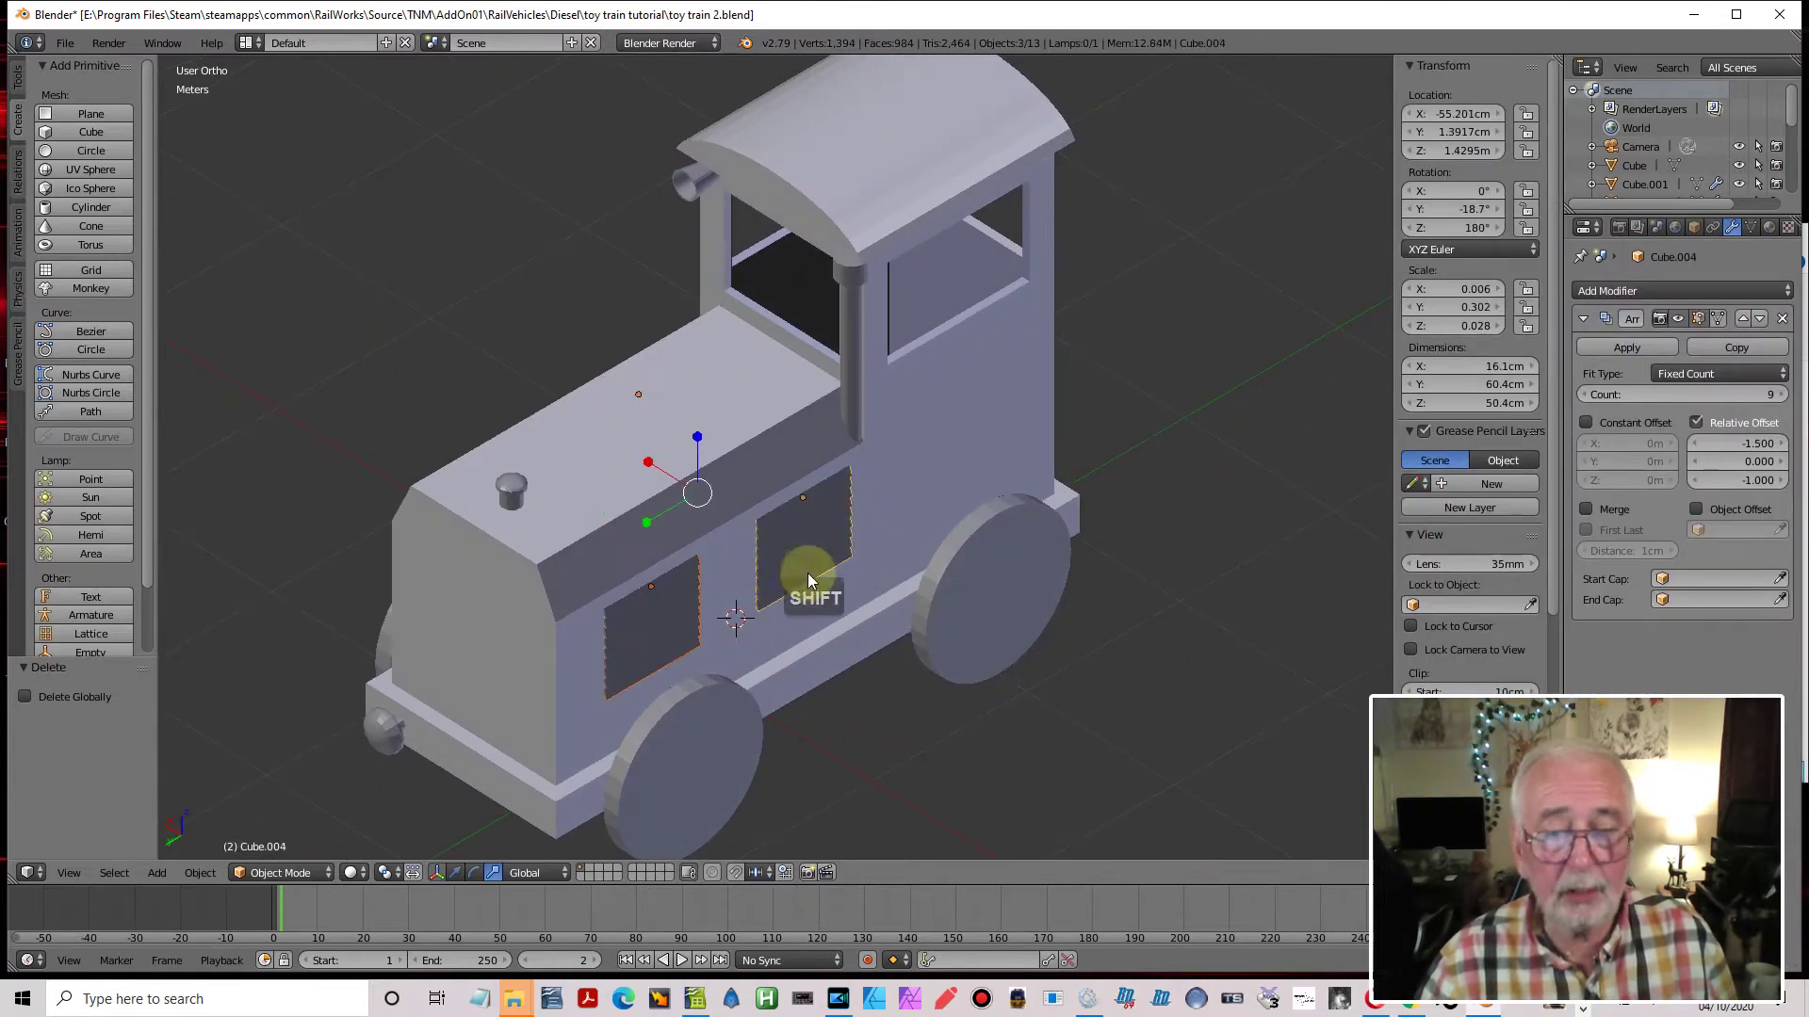
{"action": "key", "text": "x"}
{"action": "left_click", "coordinate": [852, 592]}
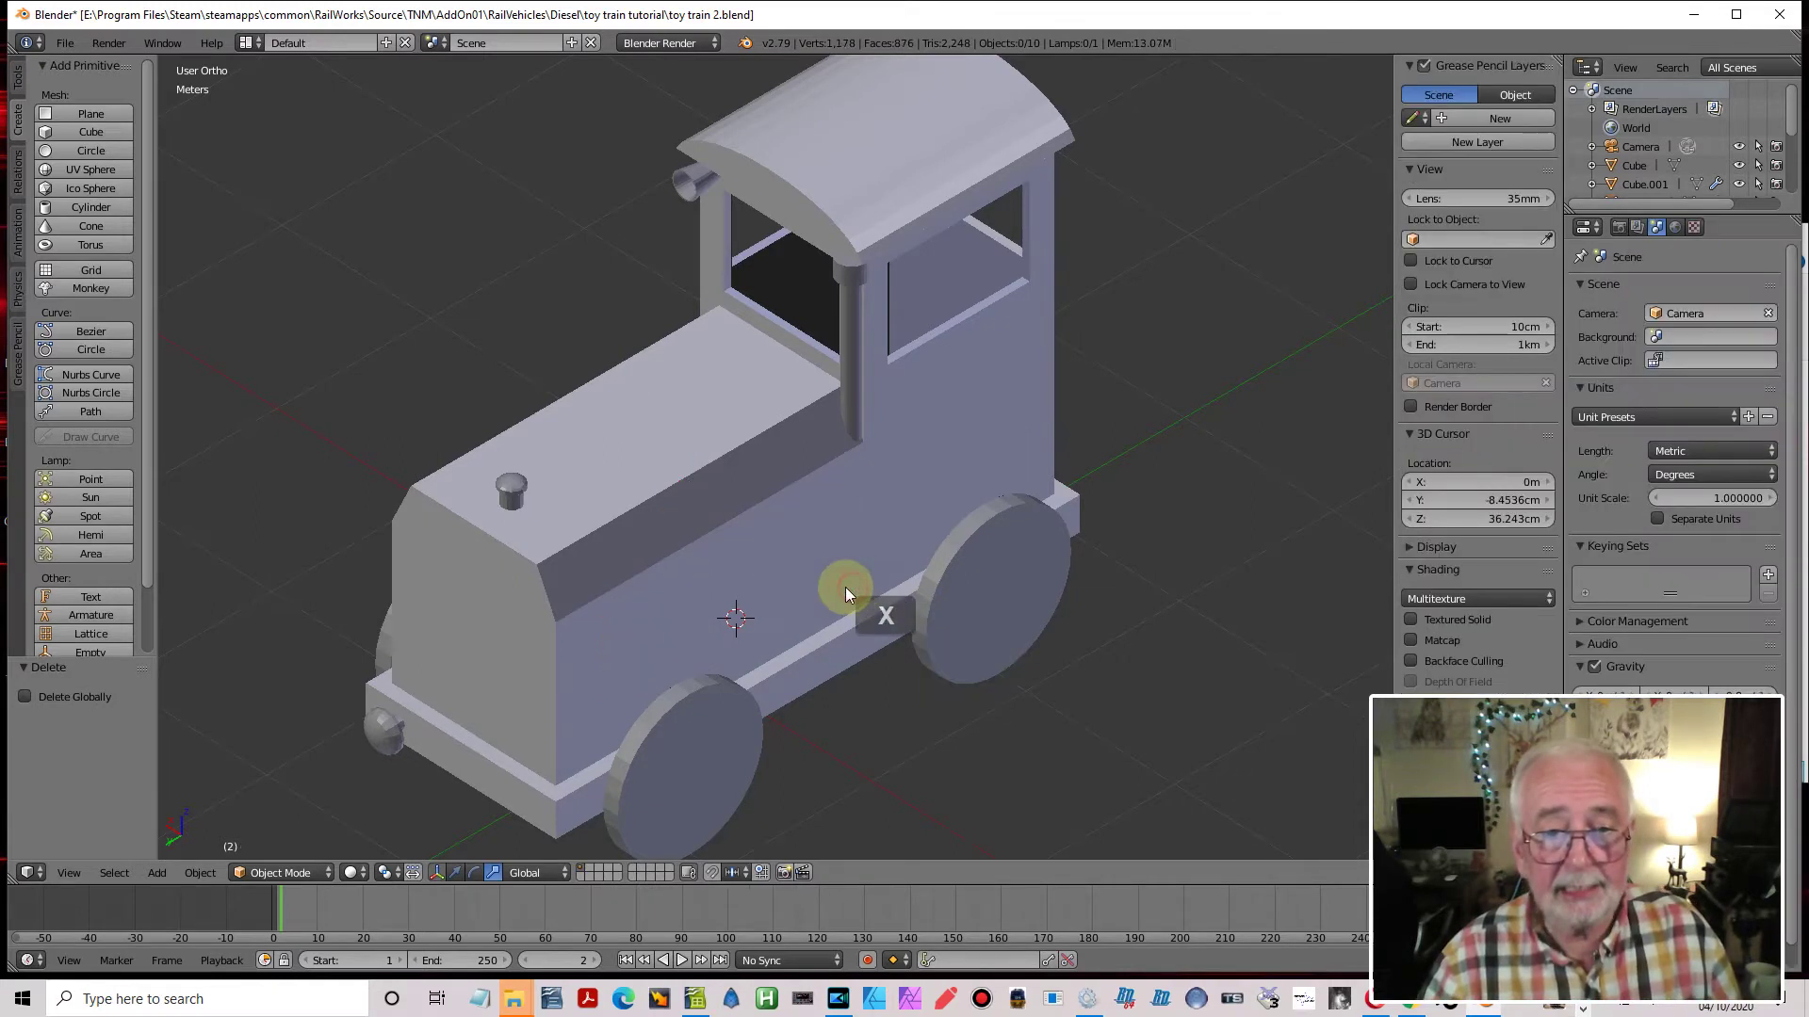
Move the horn forward along the Y axis by about 9.7 cm in wireframe side view, so its base clears the cab front
{"action": "middle_click_drag", "start_coordinate": [870, 596], "coordinate": [1078, 517]}
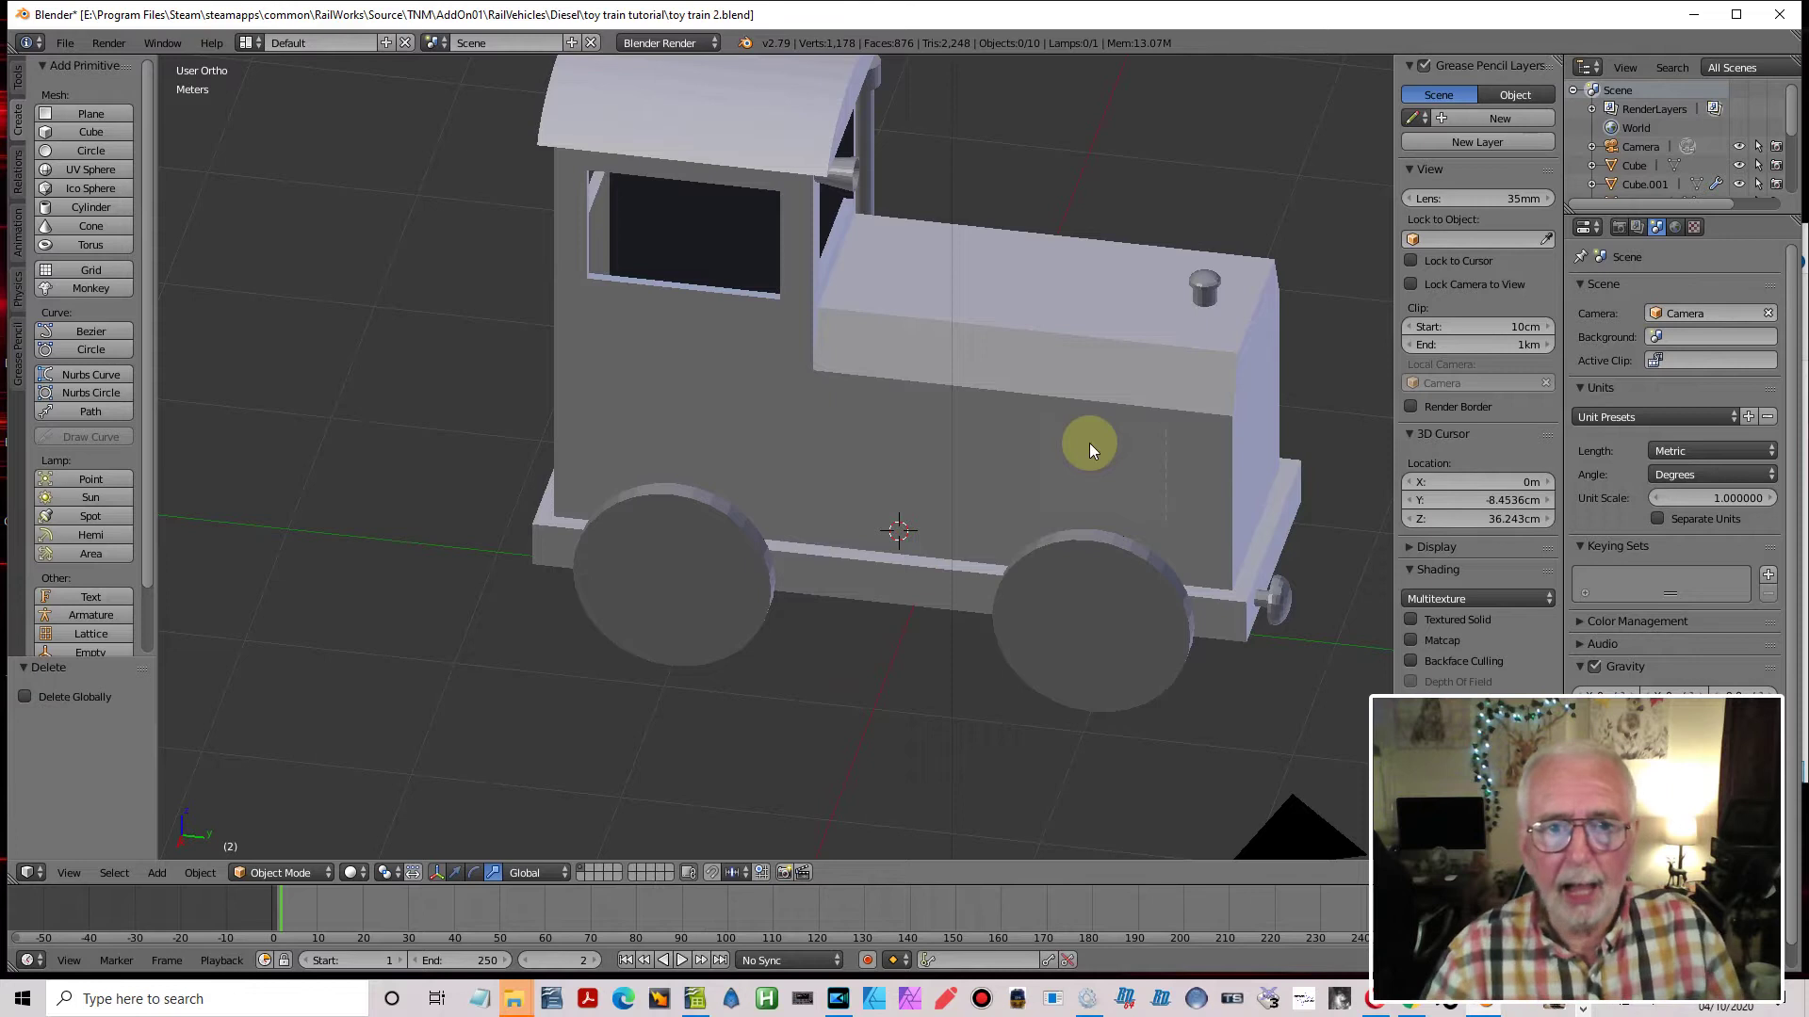
{"action": "middle_click_drag", "start_coordinate": [1077, 449], "coordinate": [1115, 351]}
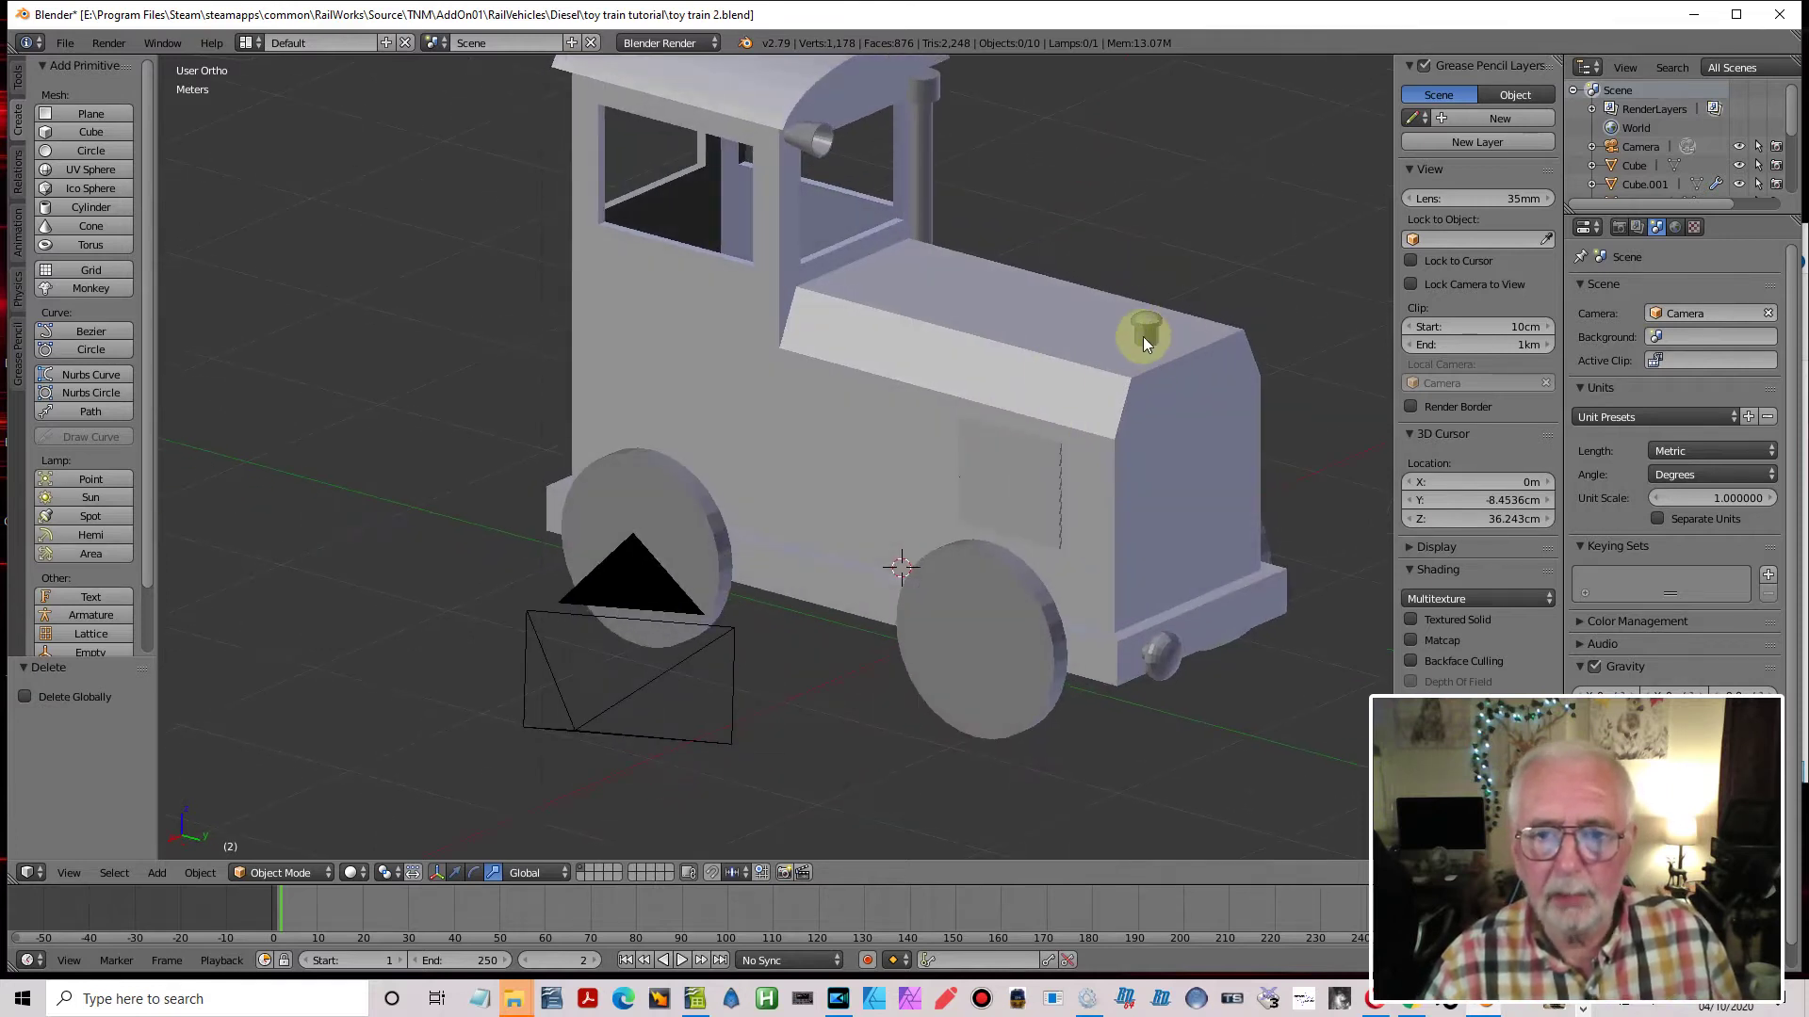
{"action": "right_click", "coordinate": [1144, 336]}
{"action": "key", "text": "Caps_Lock"}
{"action": "right_click", "coordinate": [874, 145]}
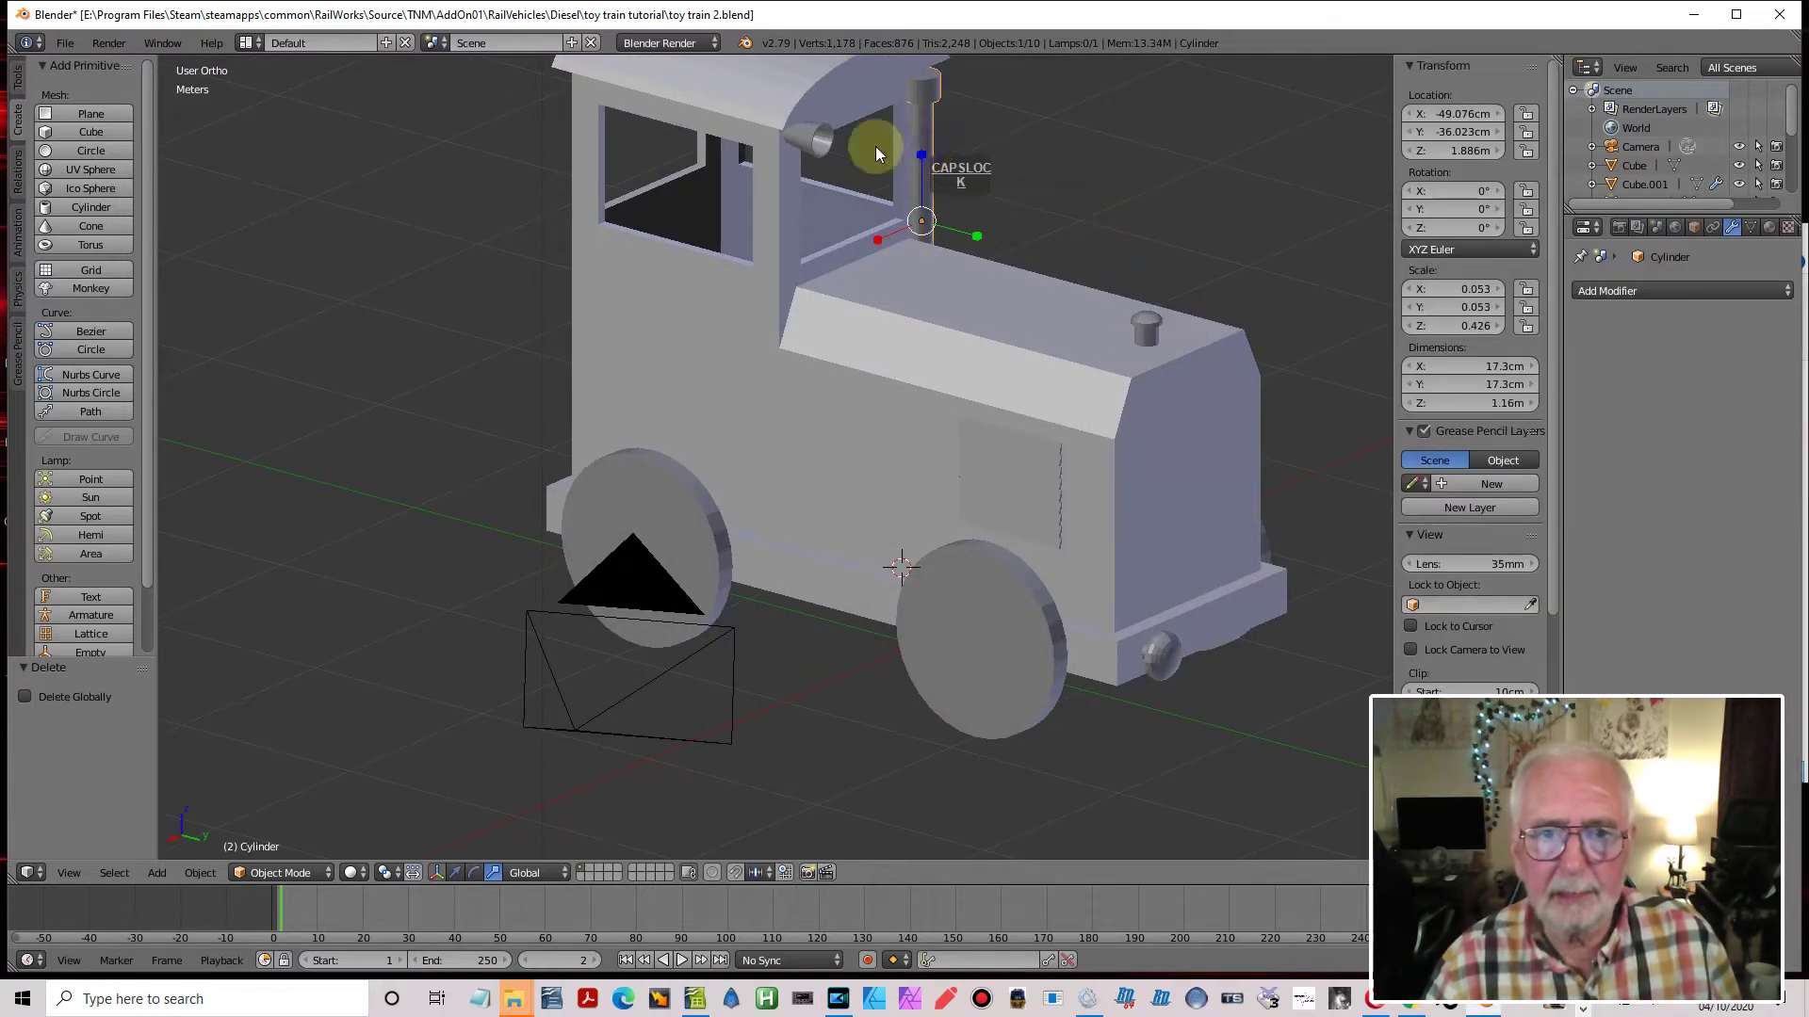
{"action": "right_click", "coordinate": [817, 141]}
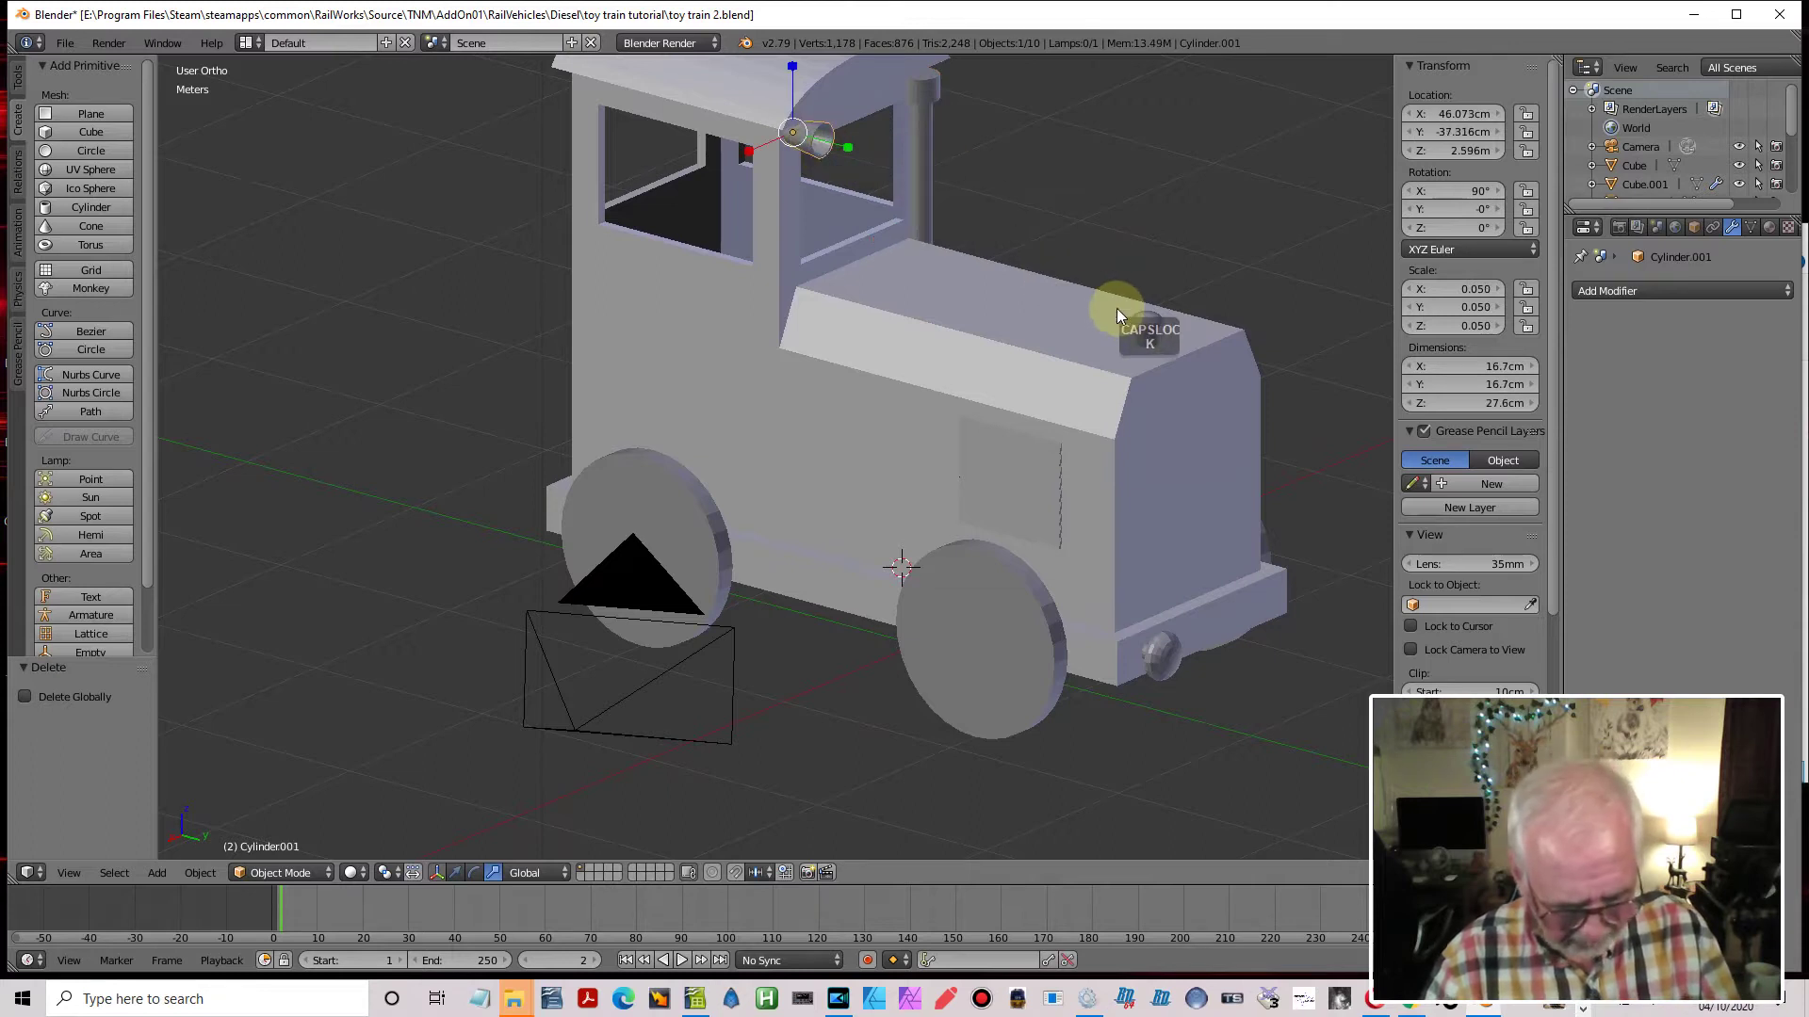
{"action": "key", "text": "KP_3"}
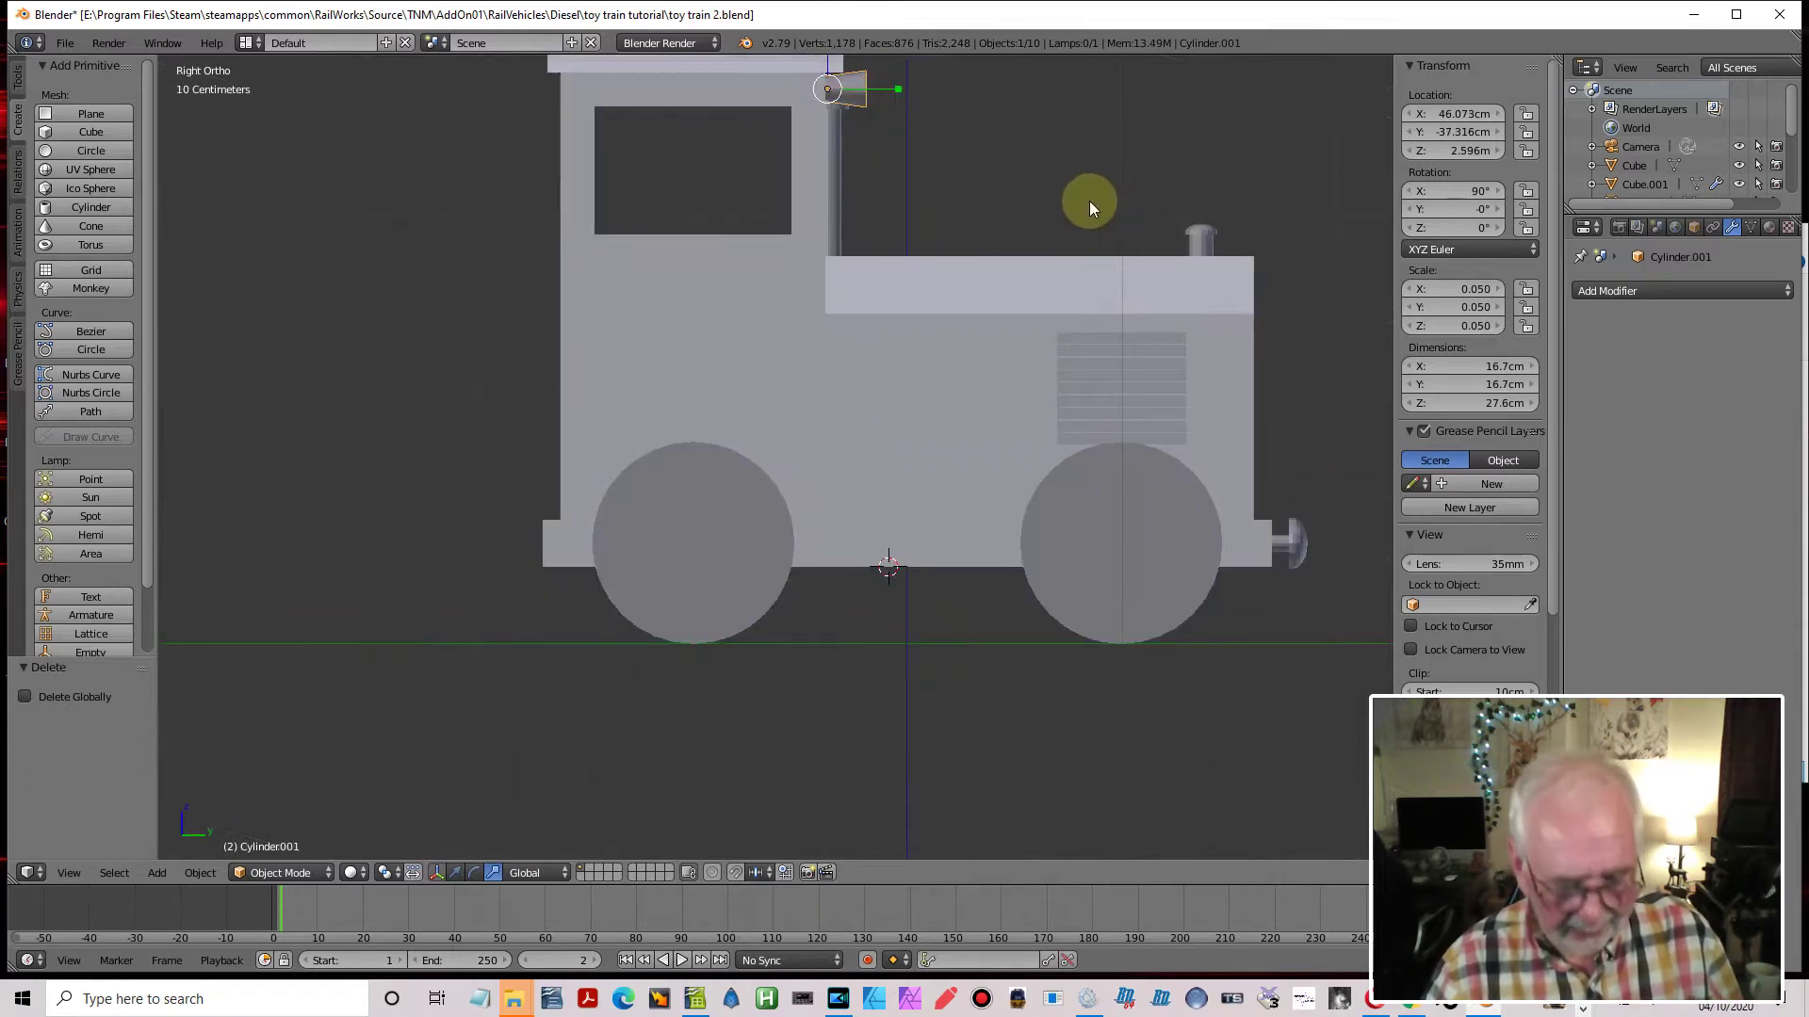
{"action": "middle_click_drag", "start_coordinate": [1089, 200], "coordinate": [1127, 529], "text": "shift"}
{"action": "scroll", "coordinate": [1072, 454], "scroll_direction": "up", "scroll_amount": 7}
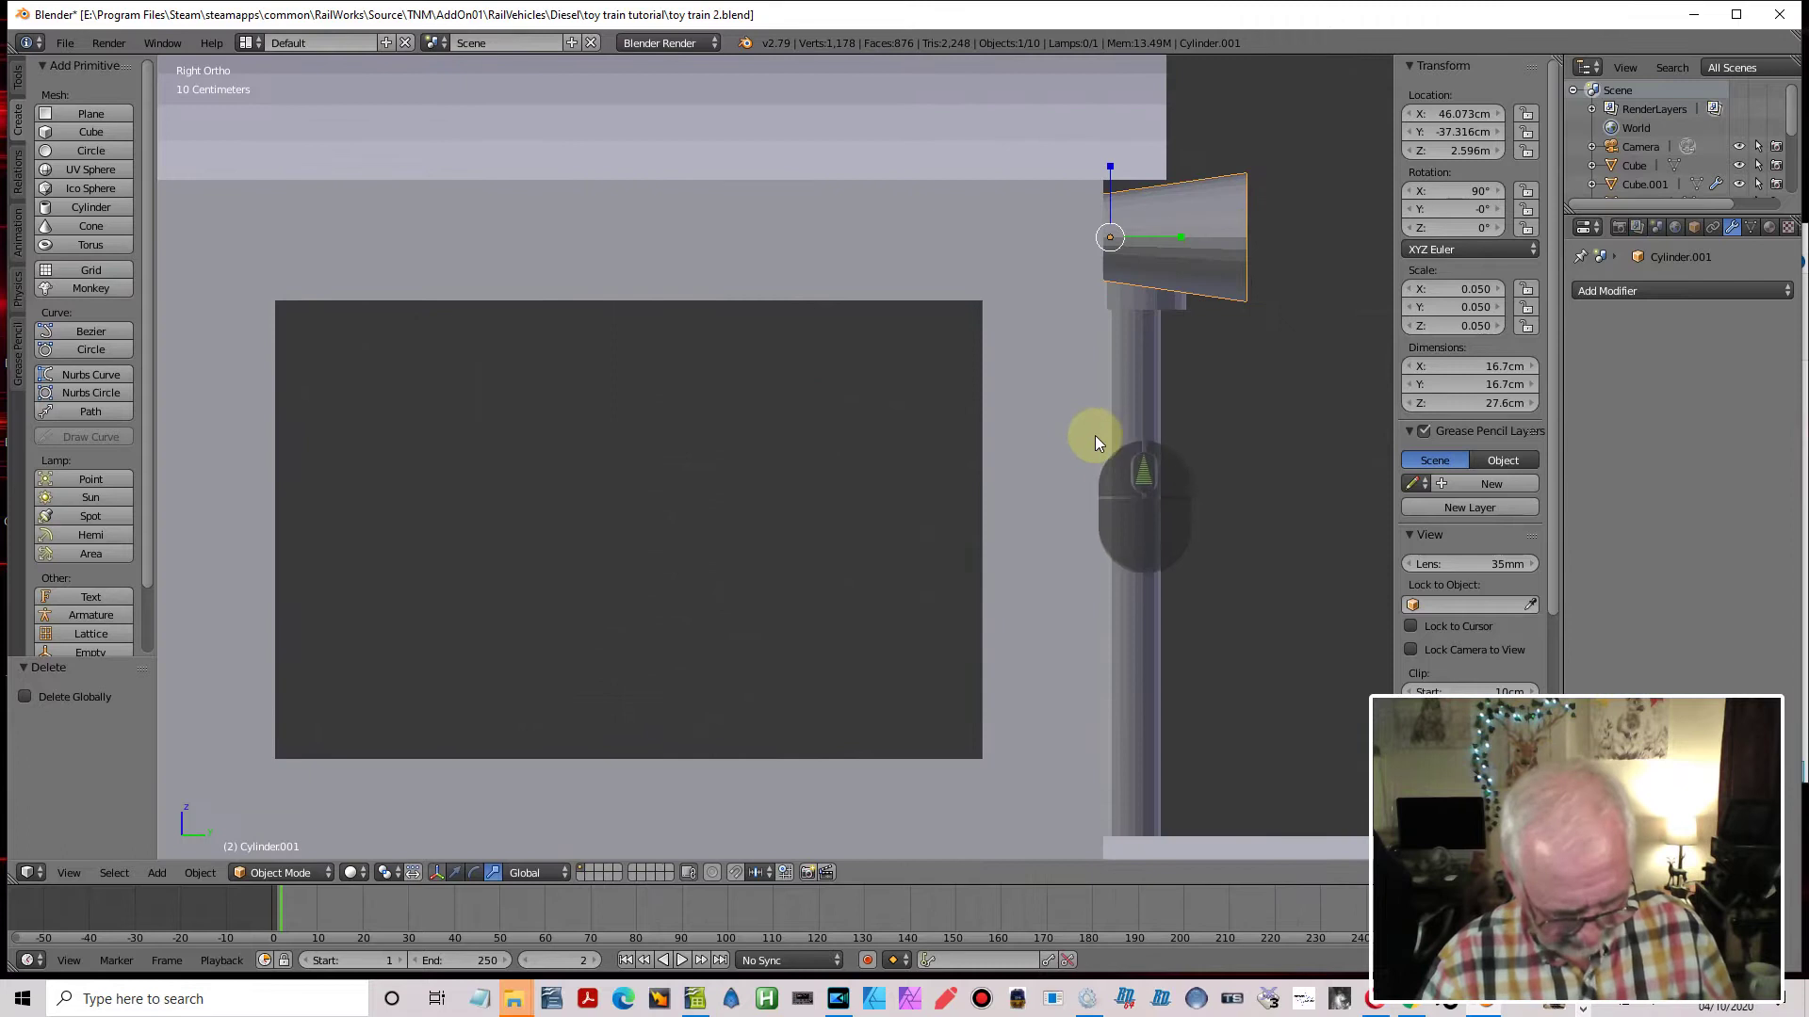
{"action": "key", "text": "z"}
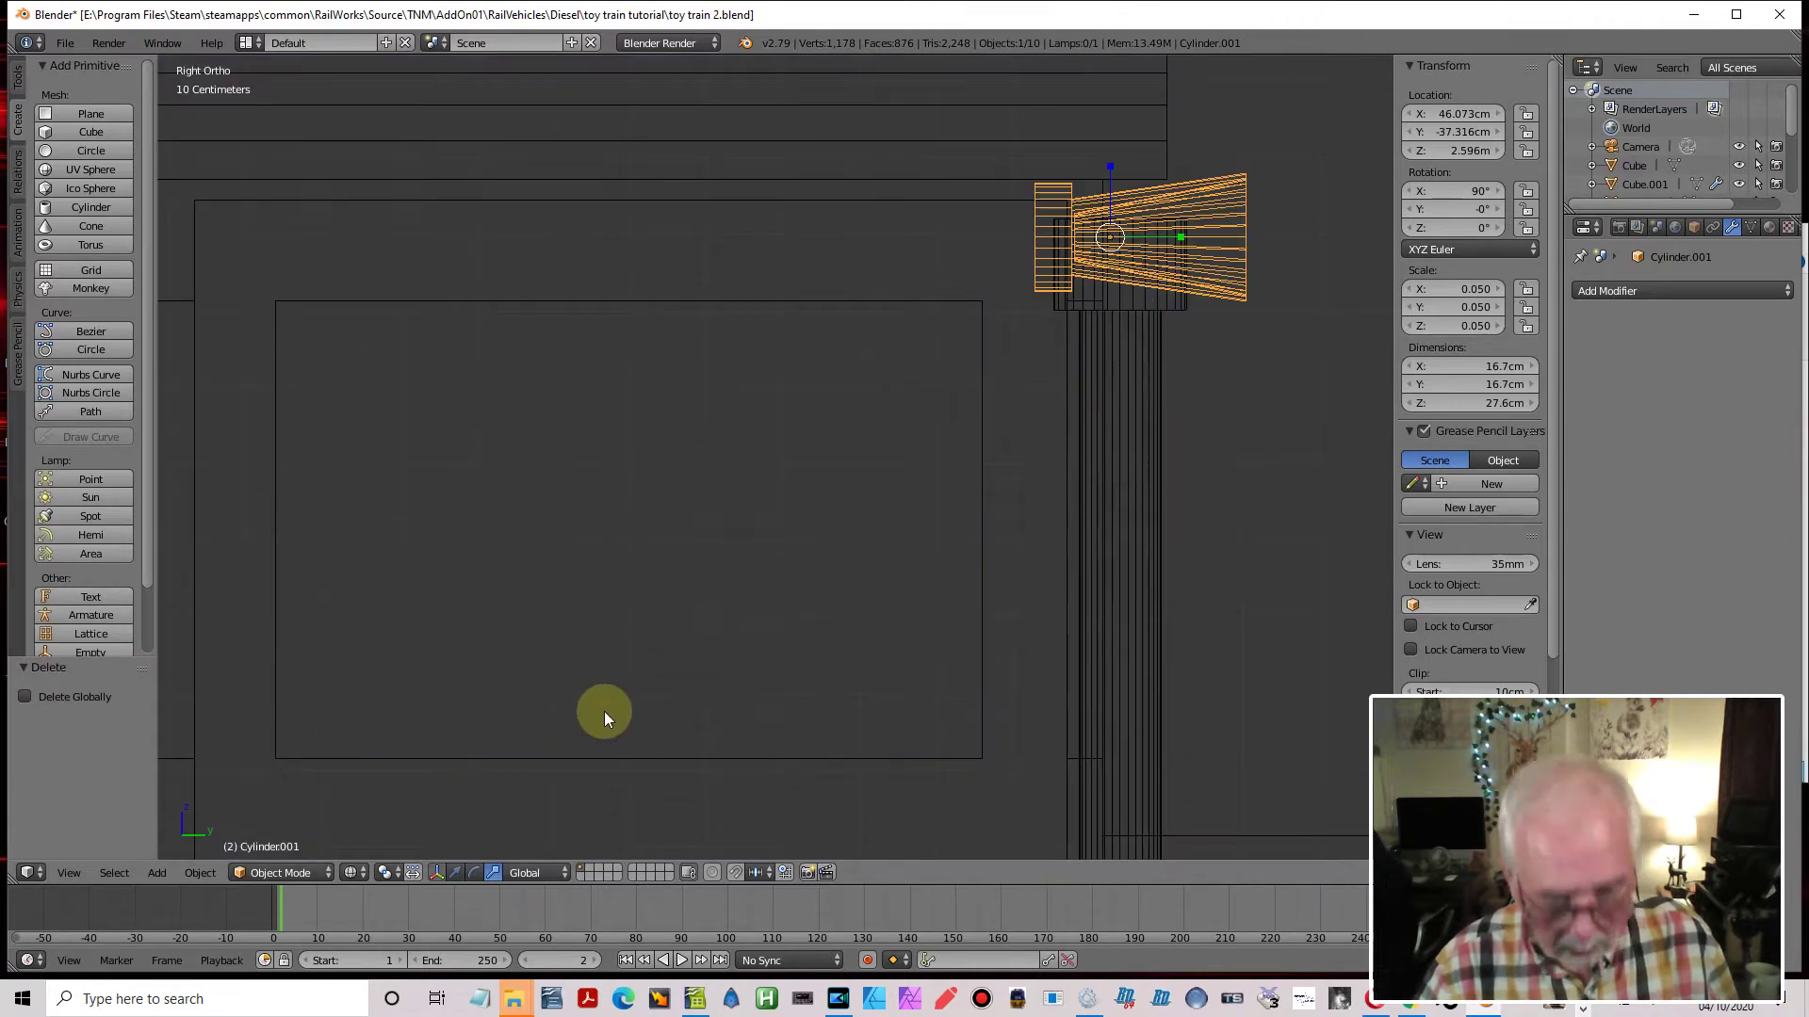
{"action": "left_click", "coordinate": [455, 872]}
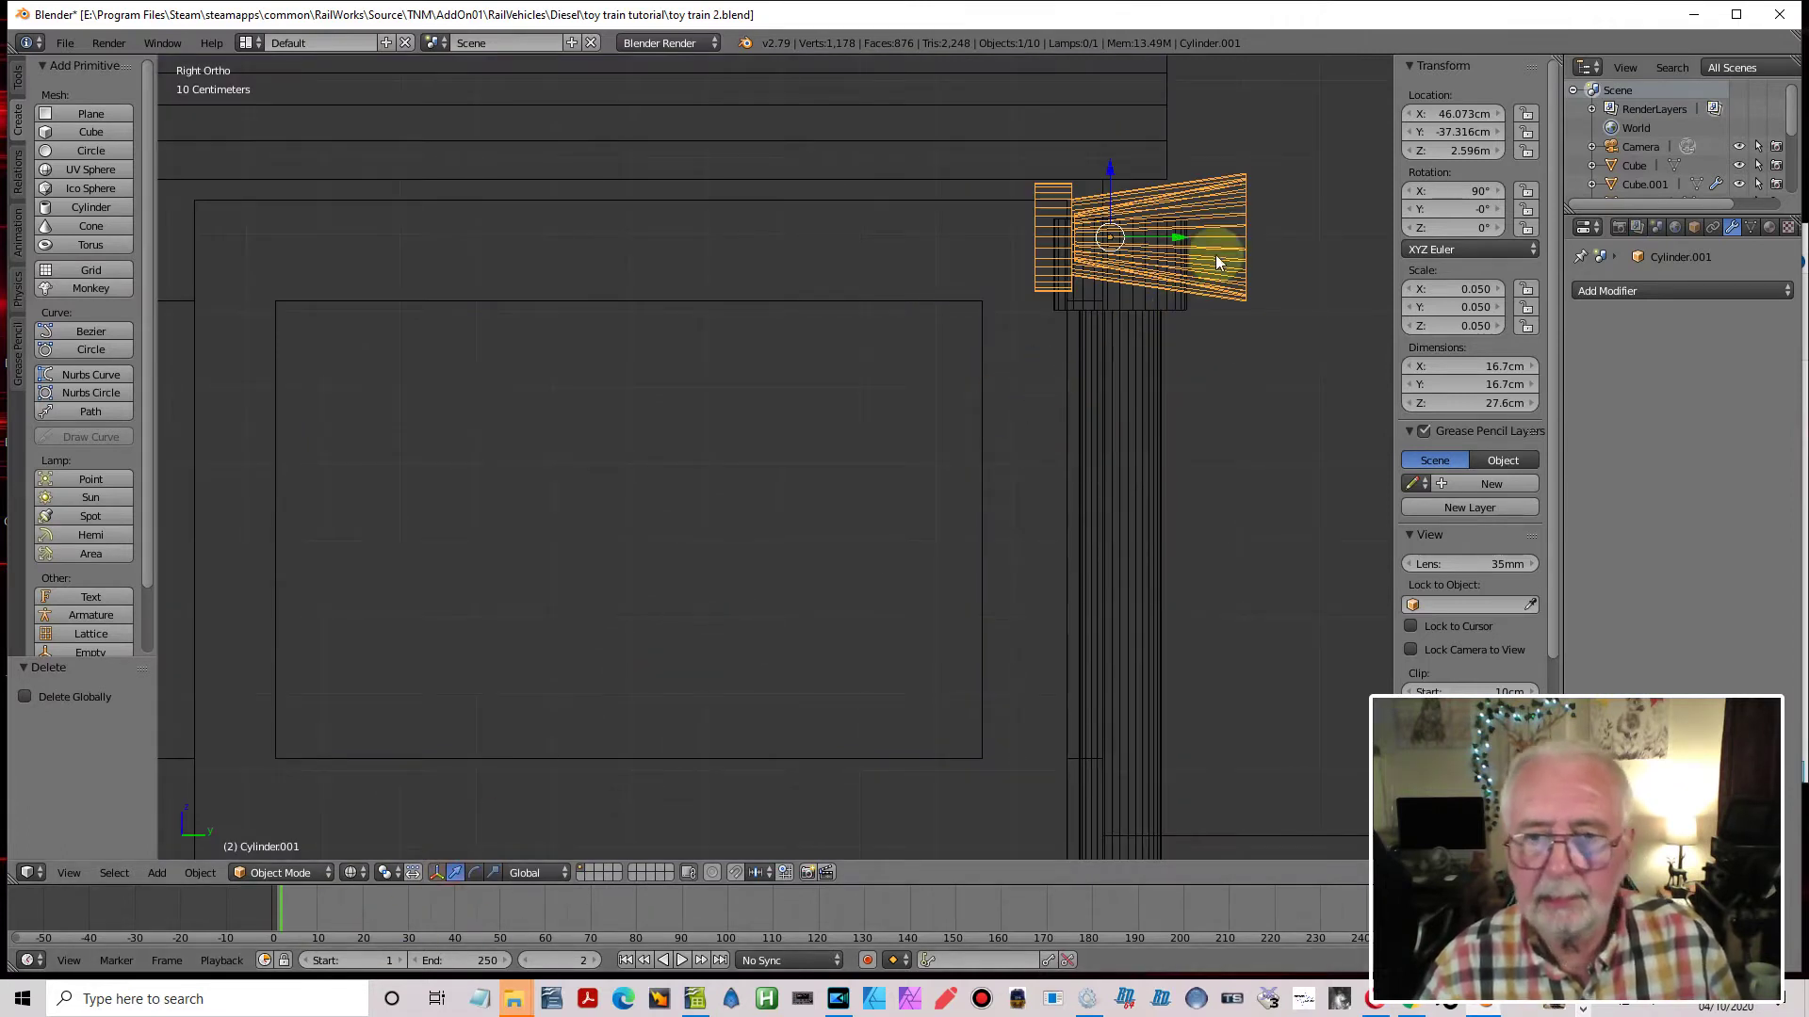
{"action": "left_click_drag", "start_coordinate": [1177, 241], "coordinate": [1251, 241]}
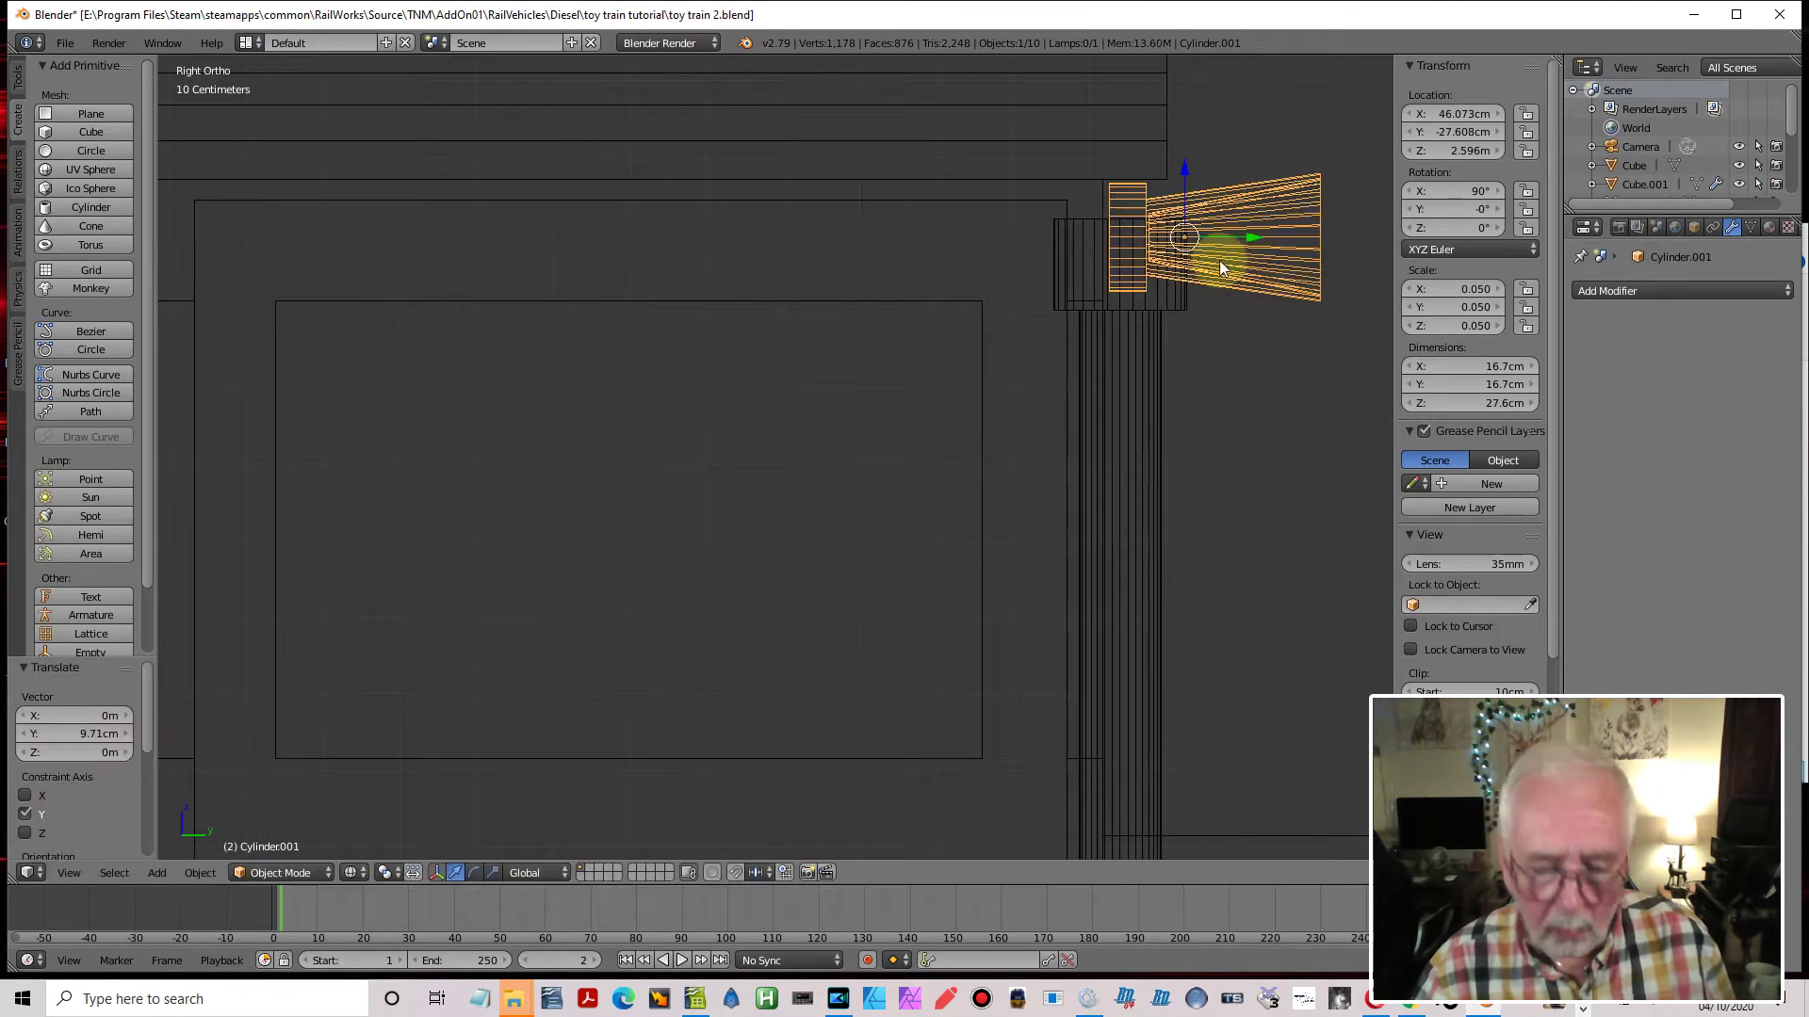
Undo the horn's separate move and shift the horn, exhaust pipe and bonnet cap together about 8.87 cm forward along Y
{"action": "key", "text": "ctrl+z"}
{"action": "scroll", "coordinate": [1098, 403], "scroll_direction": "down", "scroll_amount": 7}
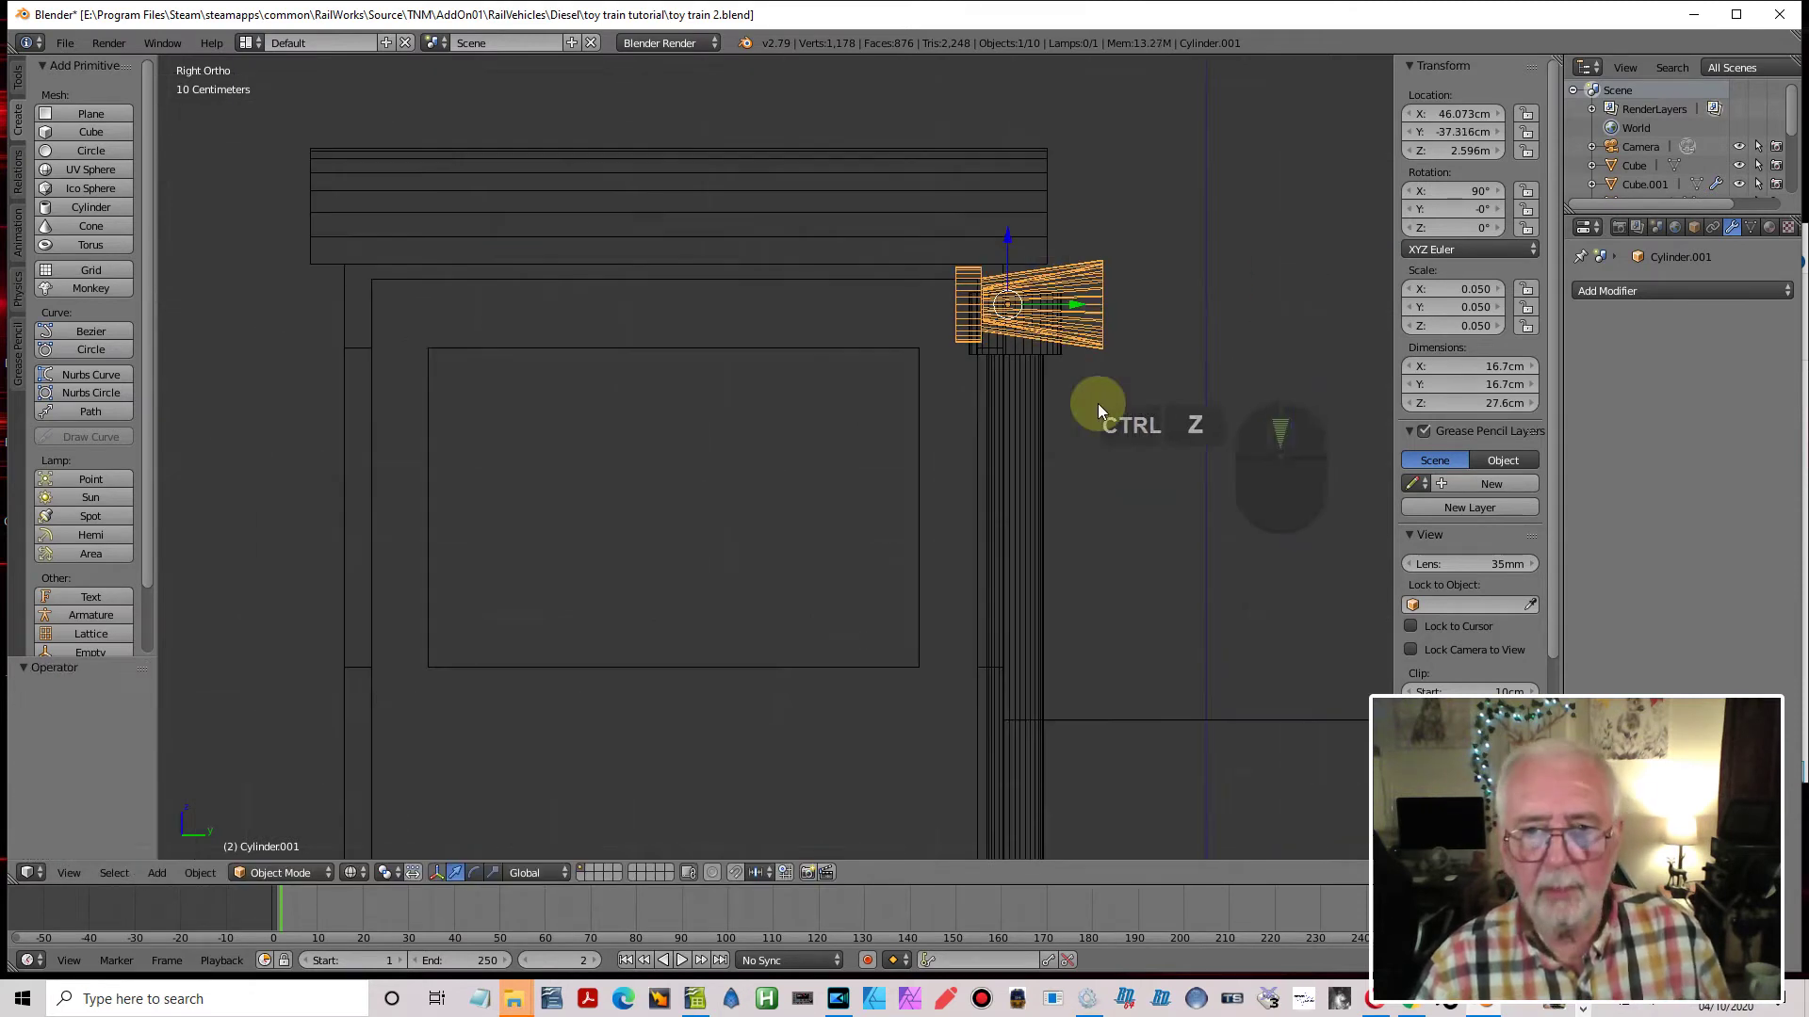
{"action": "left_click", "coordinate": [874, 512], "text": "shift"}
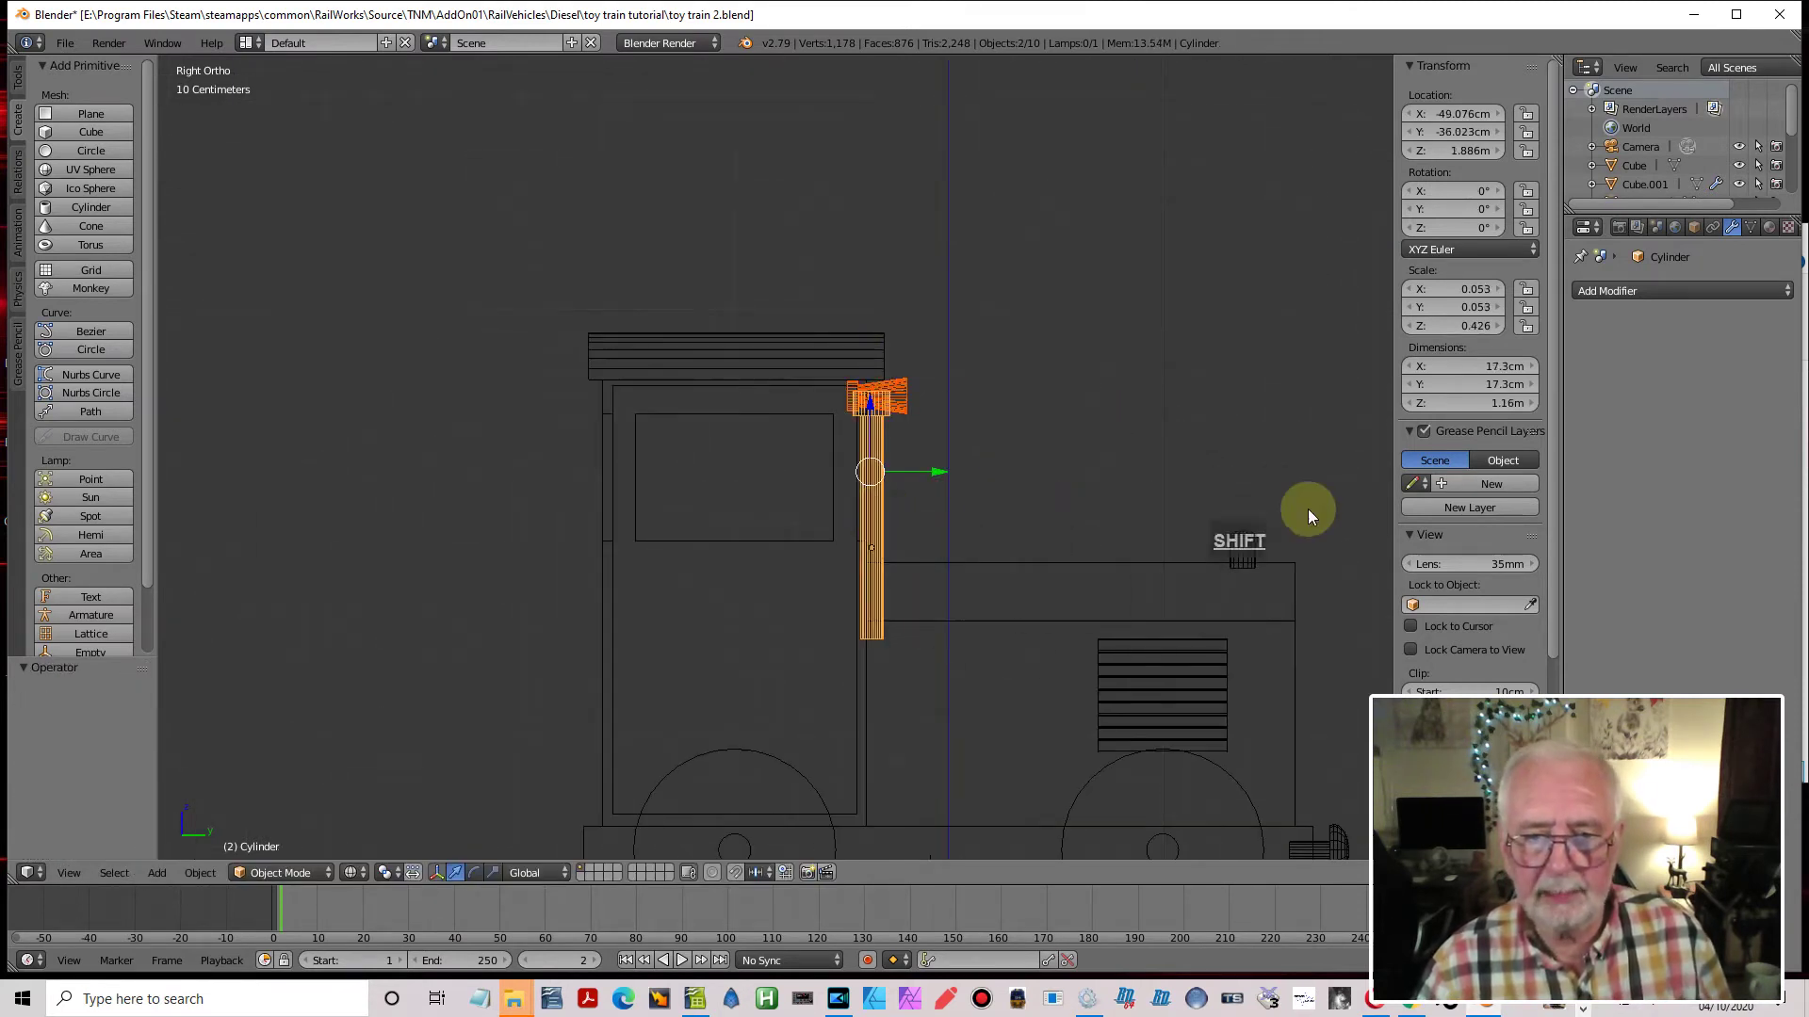
{"action": "left_click", "coordinate": [1221, 551], "text": "shift"}
{"action": "scroll", "coordinate": [969, 400], "scroll_direction": "up", "scroll_amount": 6}
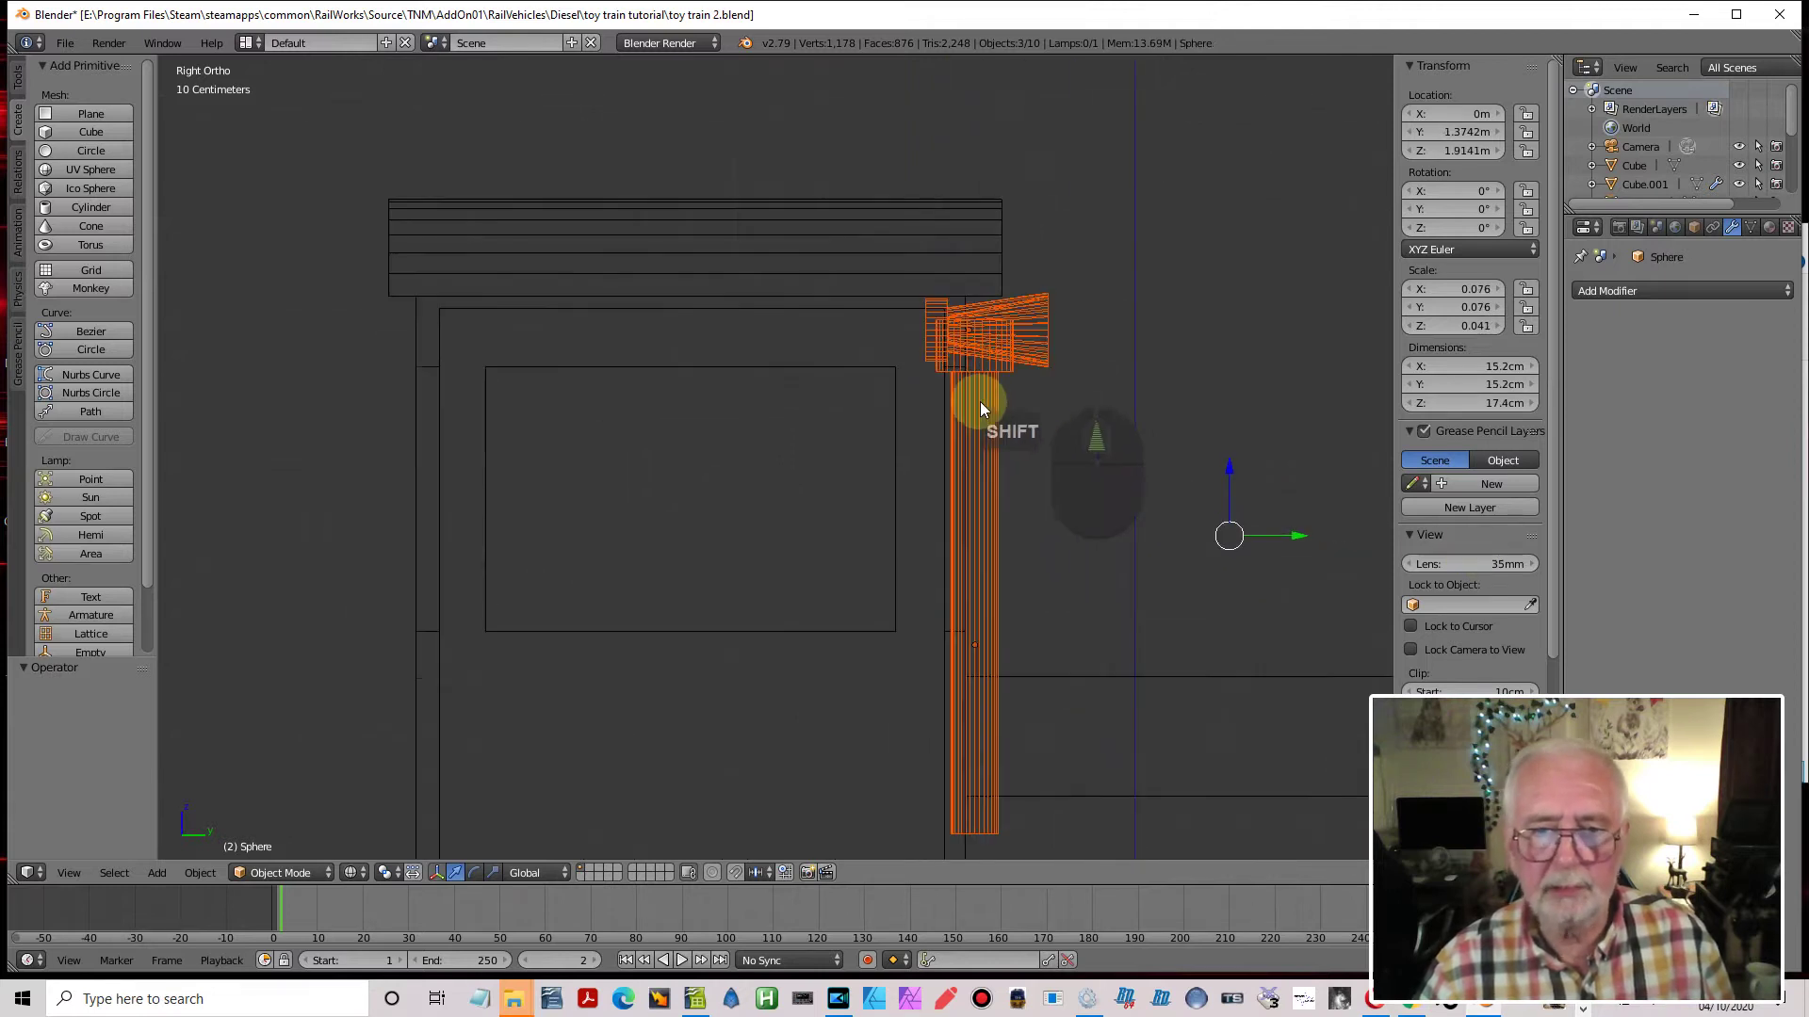
{"action": "middle_click_drag", "start_coordinate": [1117, 480], "coordinate": [1044, 545], "text": "shift"}
{"action": "scroll", "coordinate": [1046, 544], "scroll_direction": "up", "scroll_amount": 2}
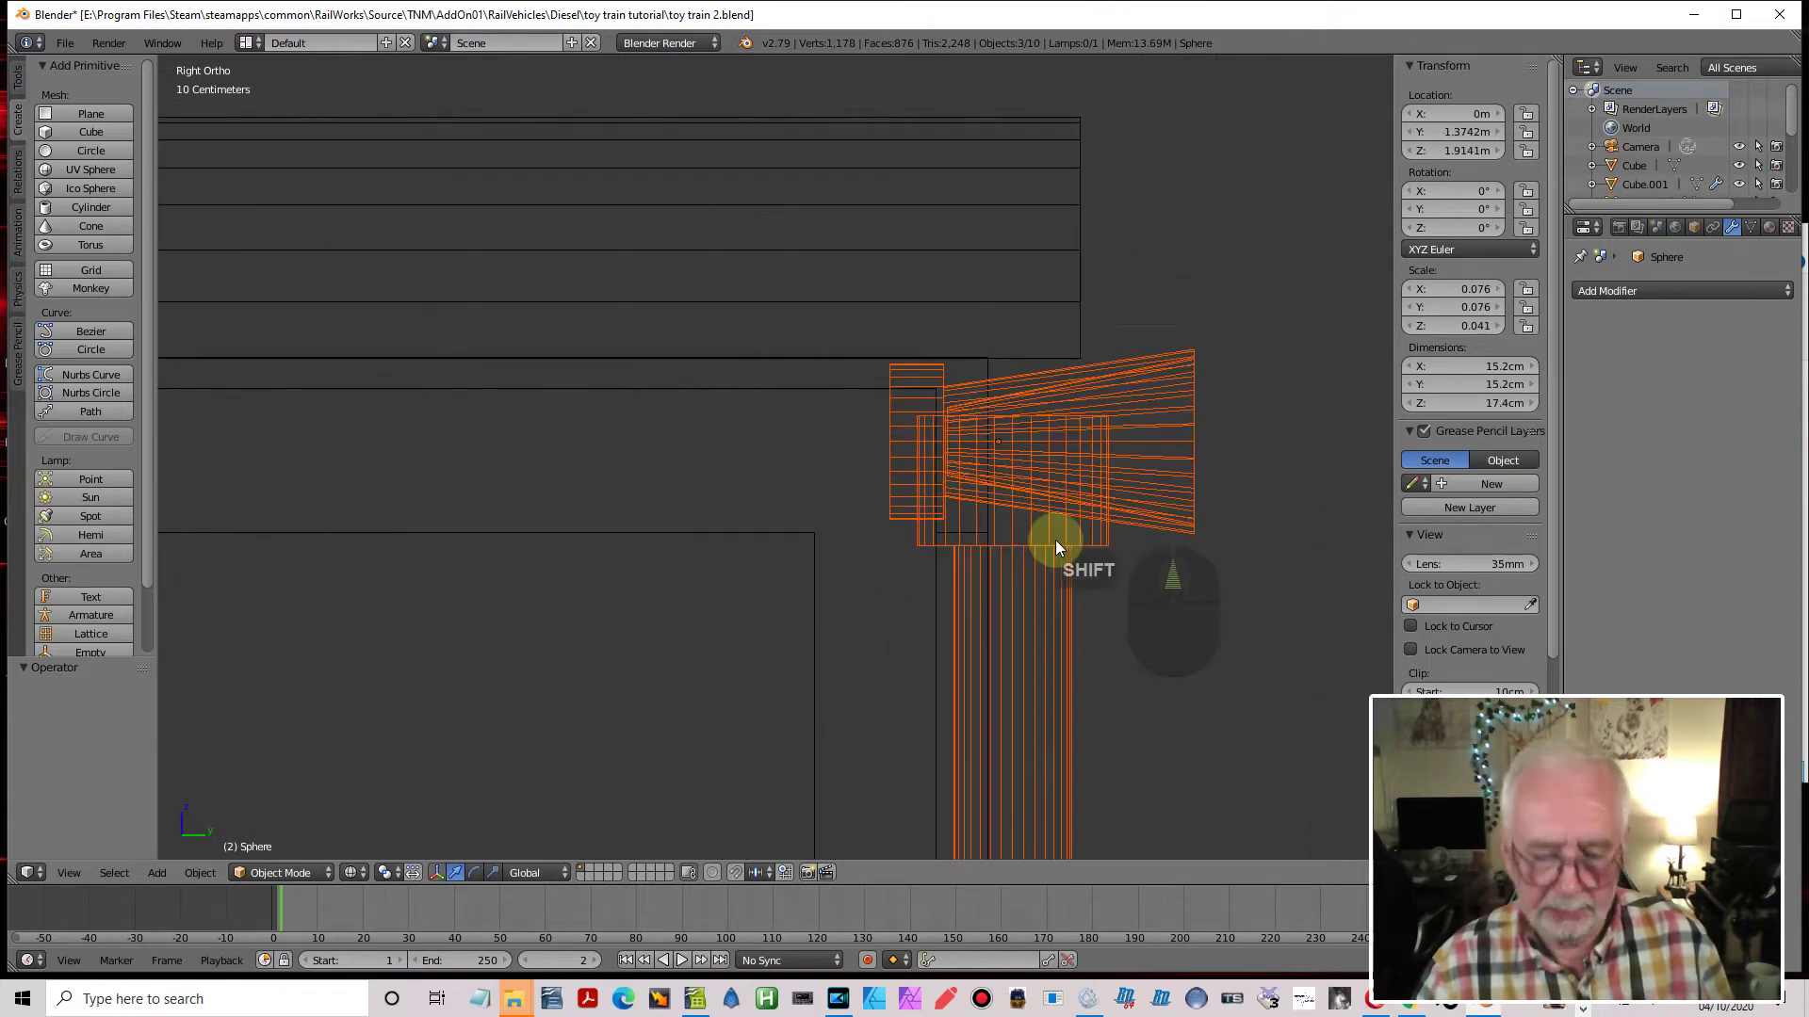
{"action": "key", "text": "g"}
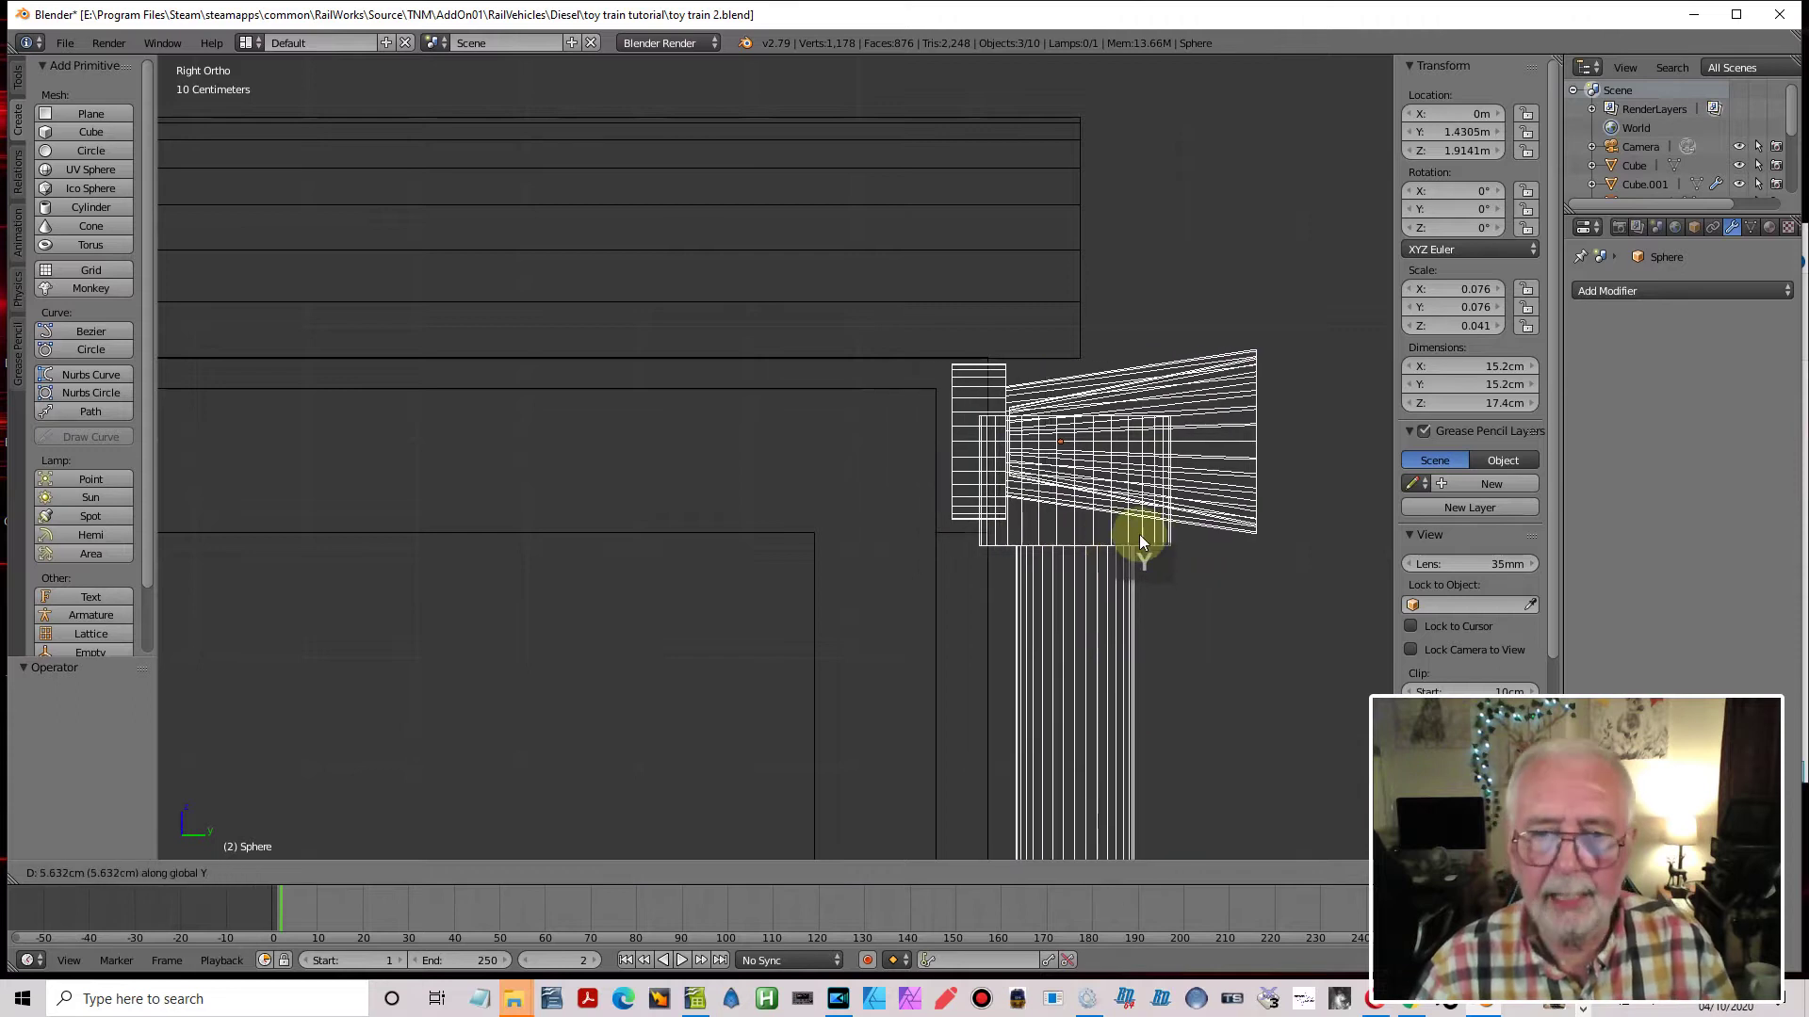
{"action": "key", "text": "y"}
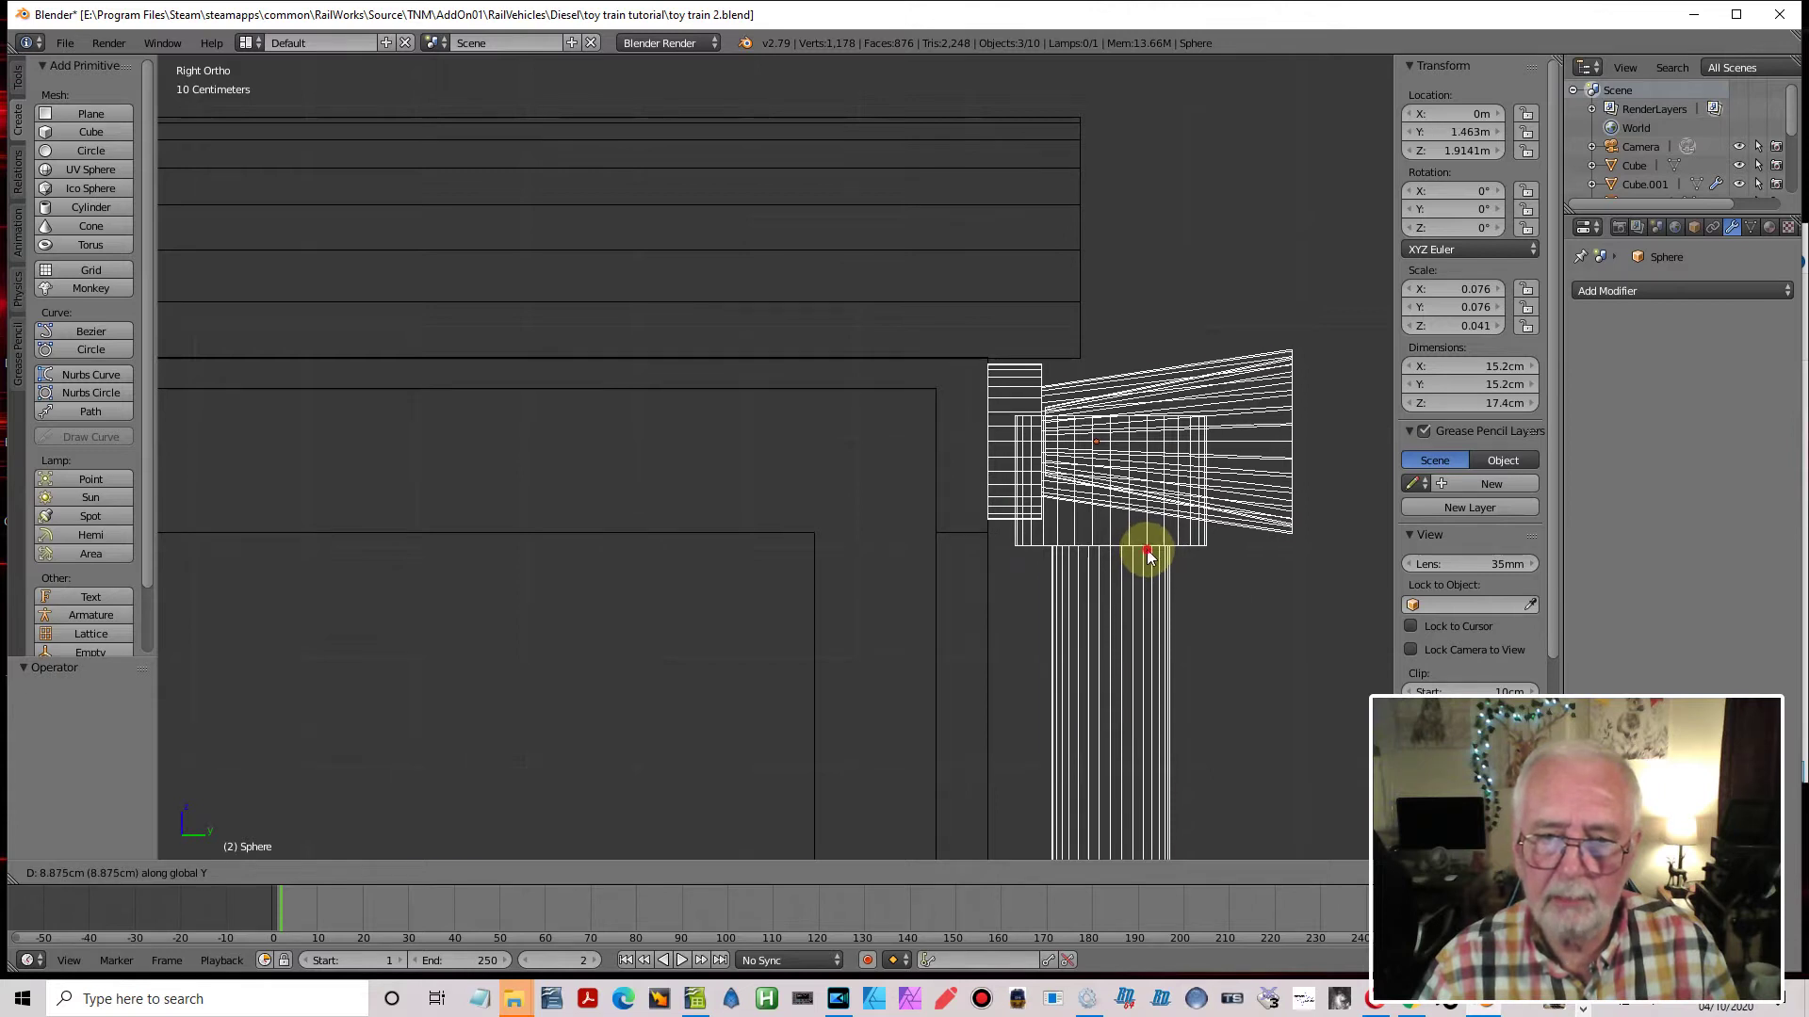
{"action": "left_click", "coordinate": [1151, 552]}
{"action": "scroll", "coordinate": [1161, 565], "scroll_direction": "down", "scroll_amount": 5}
{"action": "mouse_move", "coordinate": [1164, 576]}
{"action": "middle_mouse_down"}
{"action": "mouse_move", "coordinate": [1046, 623]}
{"action": "mouse_move", "coordinate": [949, 608]}
{"action": "mouse_move", "coordinate": [1041, 613]}
{"action": "mouse_move", "coordinate": [1009, 659]}
{"action": "middle_mouse_up"}
{"action": "key", "text": "z"}
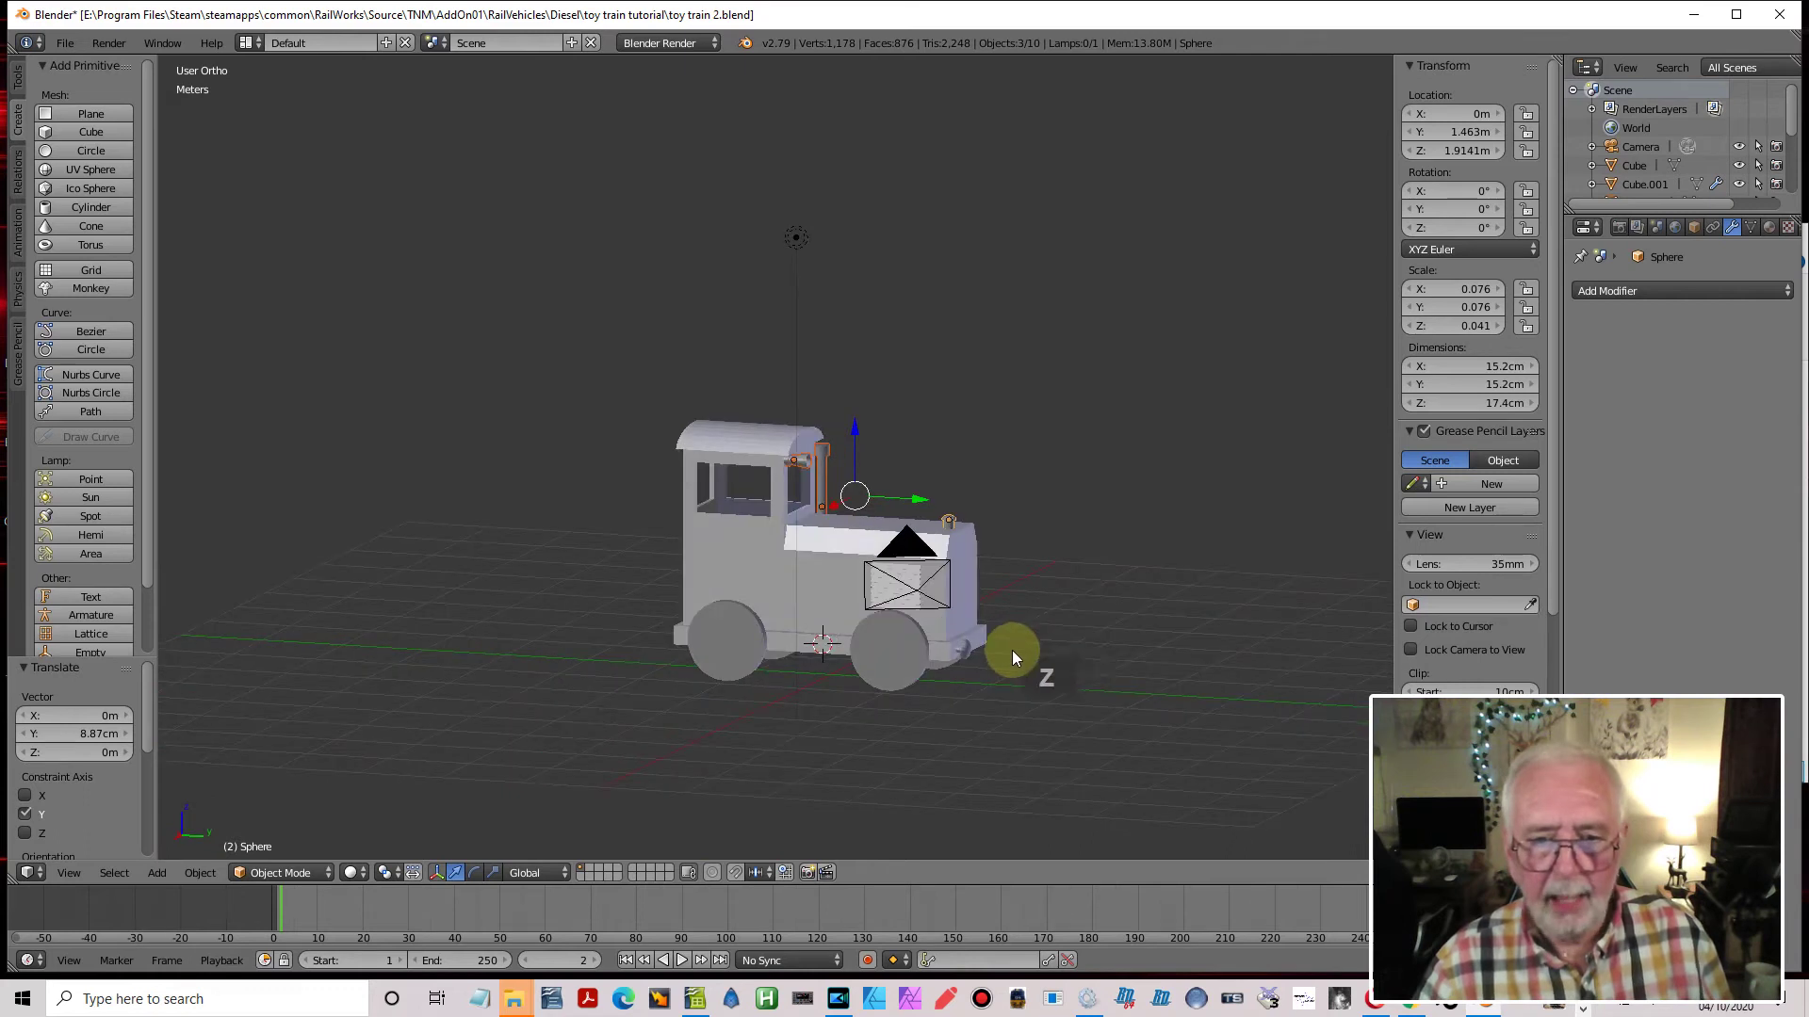
Add a cube in top view and move it about 1.94 m forward along Y, ahead of the train's front beam
{"action": "scroll", "coordinate": [1009, 659], "scroll_direction": "up", "scroll_amount": 3}
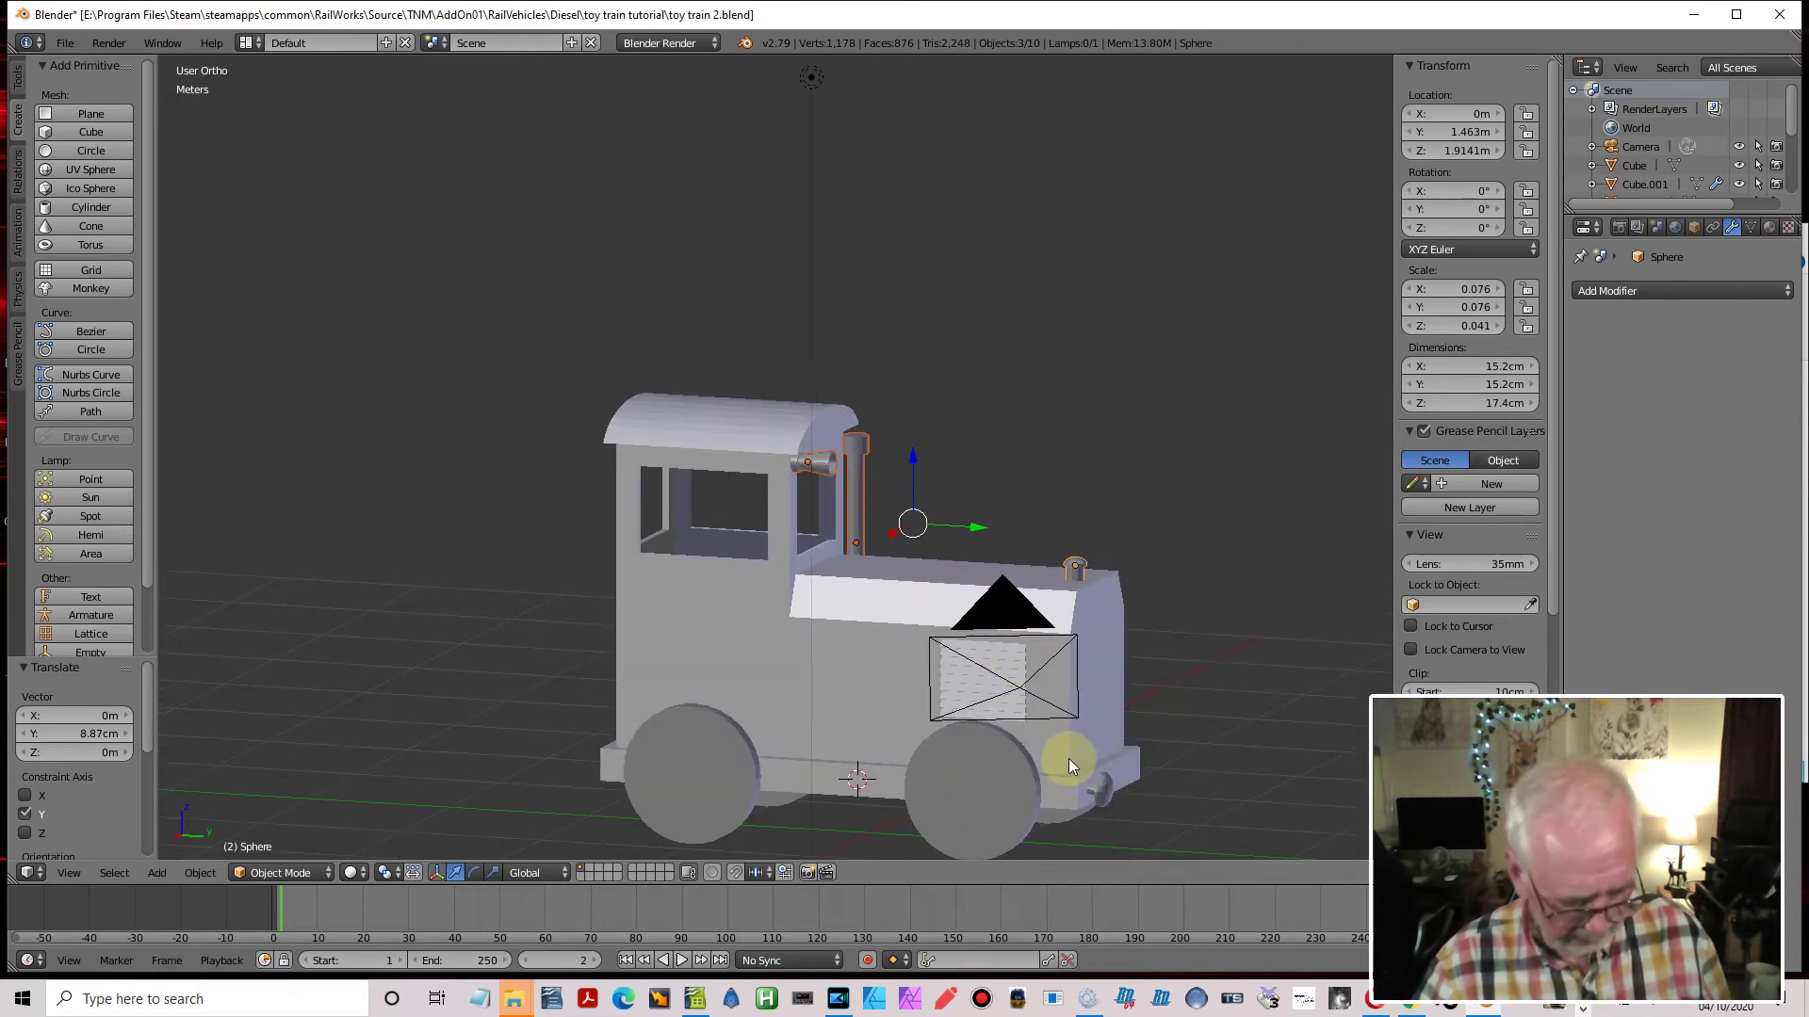
{"action": "middle_click_drag", "start_coordinate": [1069, 760], "coordinate": [1043, 675], "text": "shift"}
{"action": "scroll", "coordinate": [1004, 567], "scroll_direction": "up", "scroll_amount": 2}
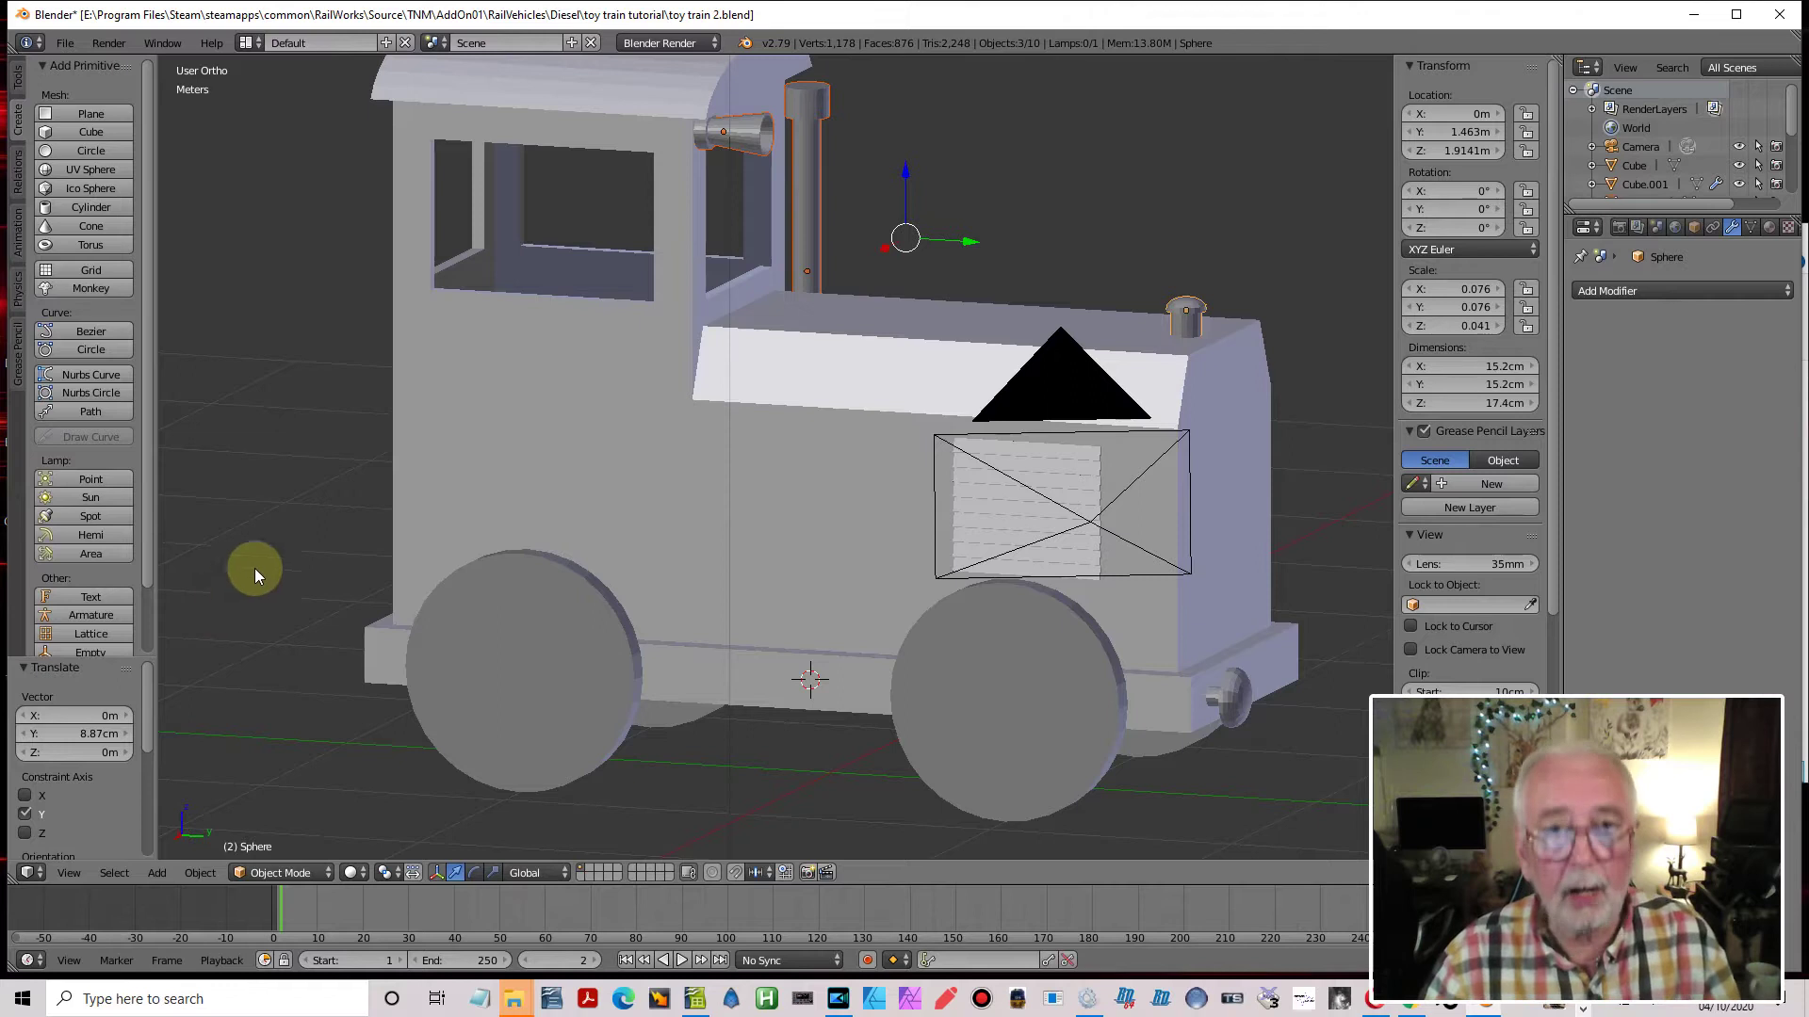
{"action": "key", "text": "KP_7"}
{"action": "middle_click_drag", "start_coordinate": [778, 294], "coordinate": [861, 642], "text": "shift"}
{"action": "scroll", "coordinate": [861, 643], "scroll_direction": "up", "scroll_amount": 2}
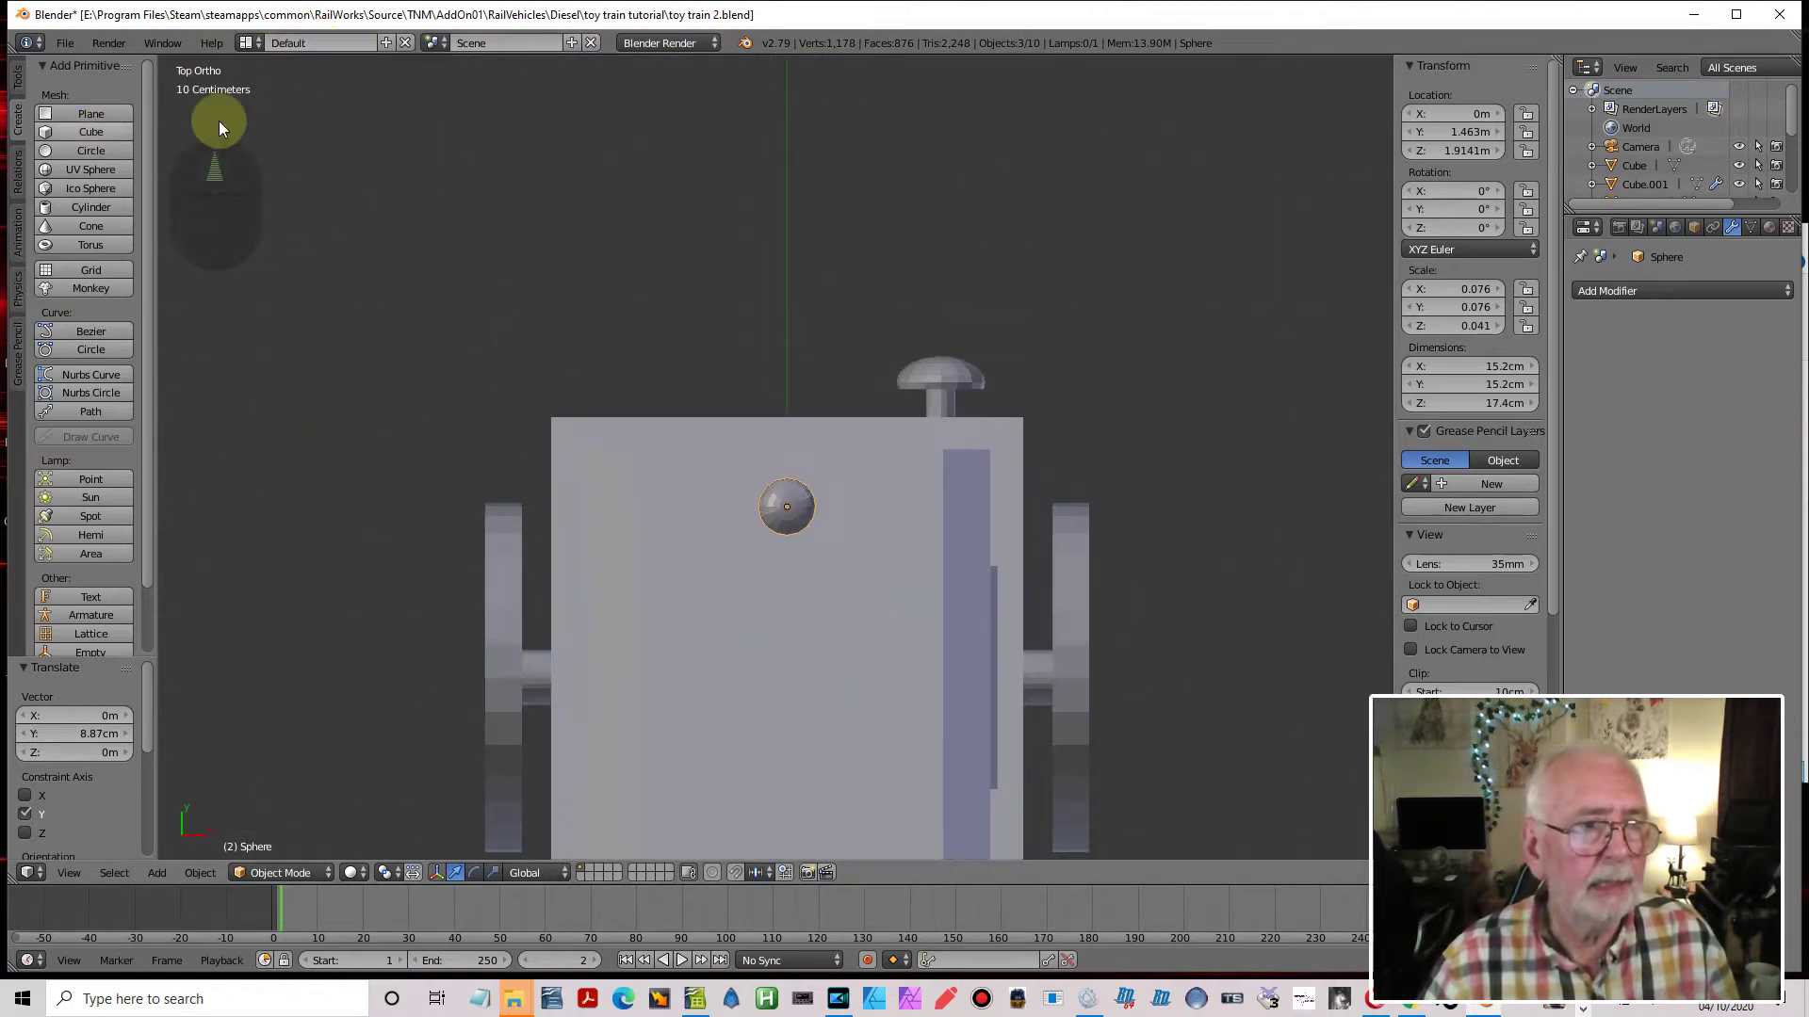
{"action": "left_click", "coordinate": [91, 132]}
{"action": "scroll", "coordinate": [810, 513], "scroll_direction": "down", "scroll_amount": 1}
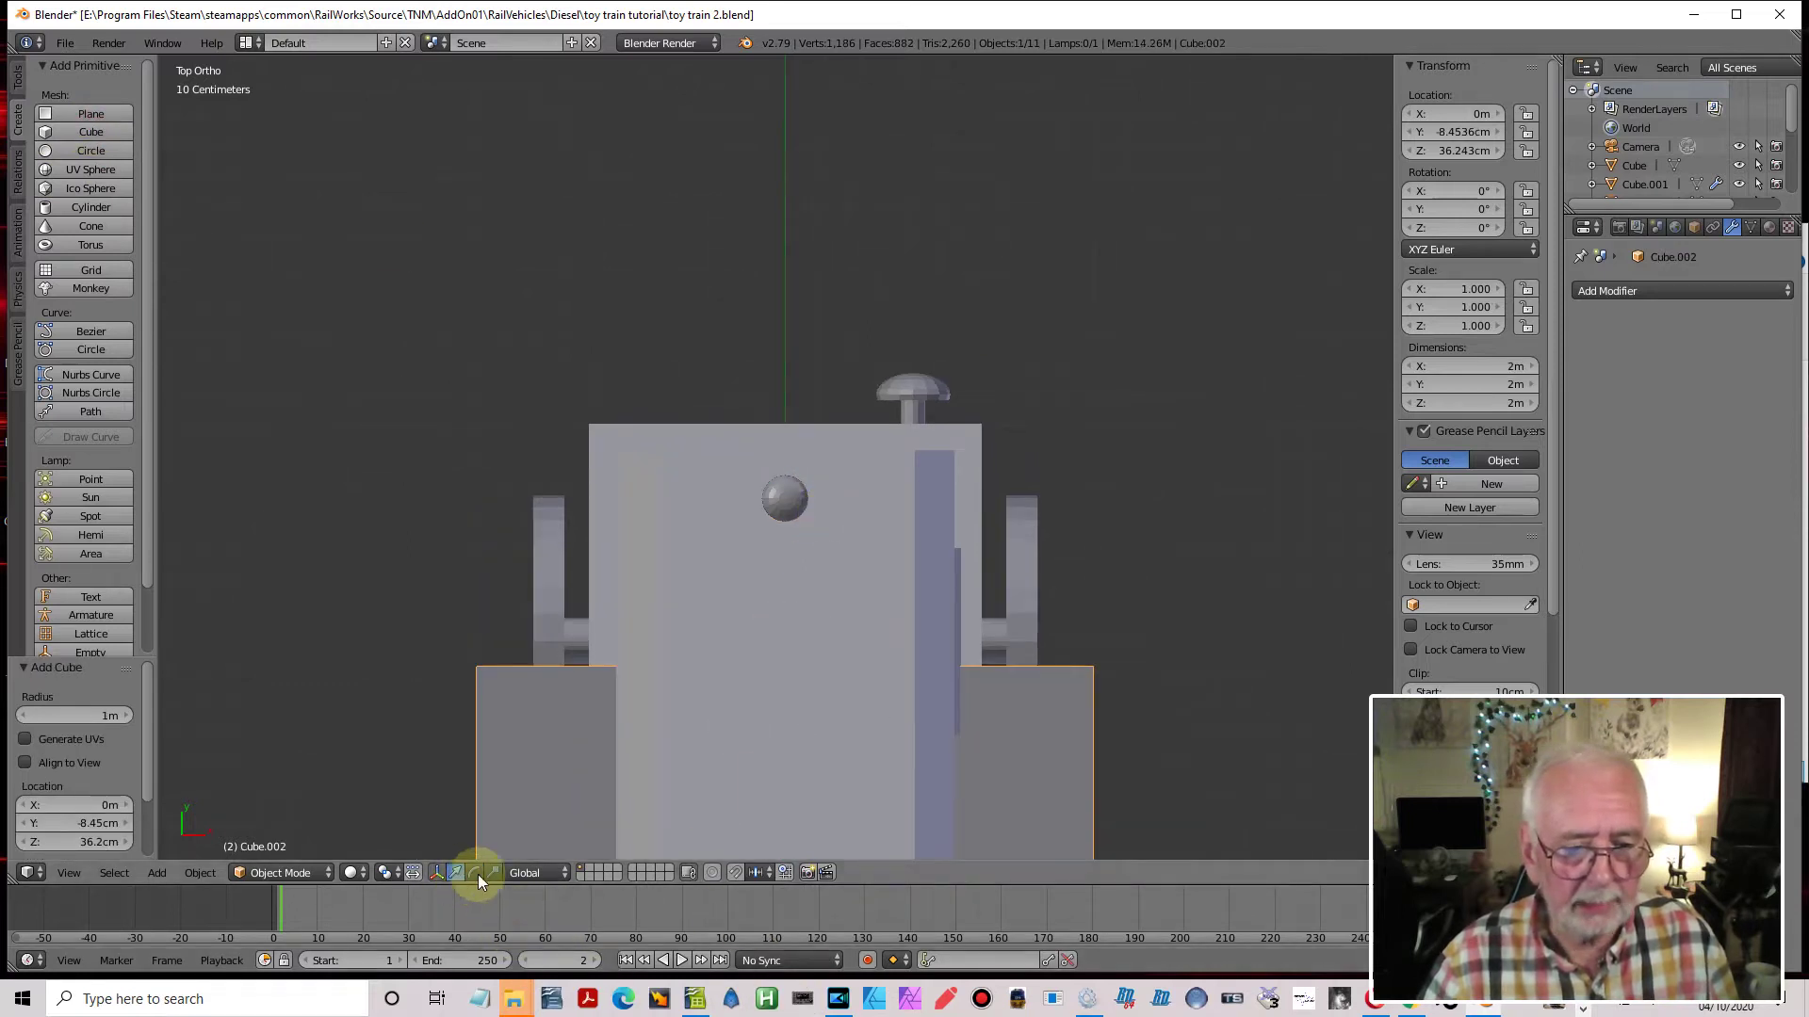
{"action": "key", "text": "g"}
{"action": "key", "text": "y"}
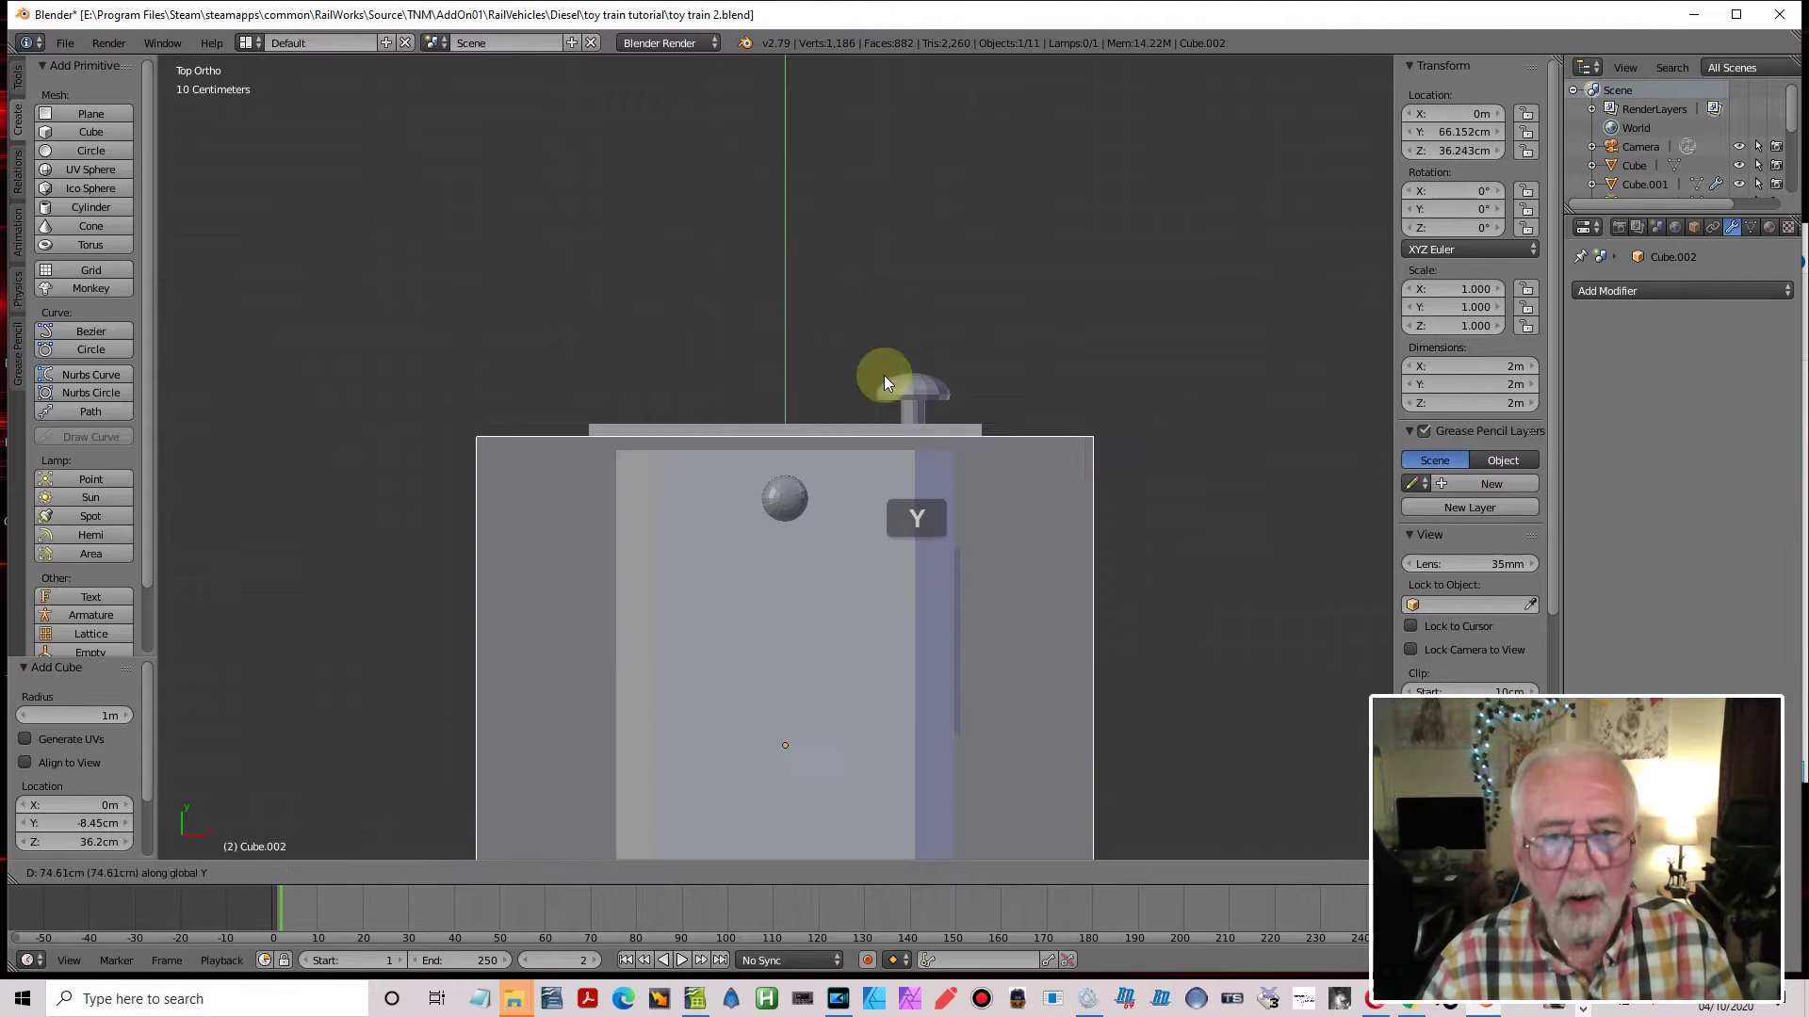
{"action": "left_click", "coordinate": [908, 134]}
Scale the cube down to about 3.3 cm and move it back about 9.38 cm along Y towards the front beam
{"action": "key", "text": "s"}
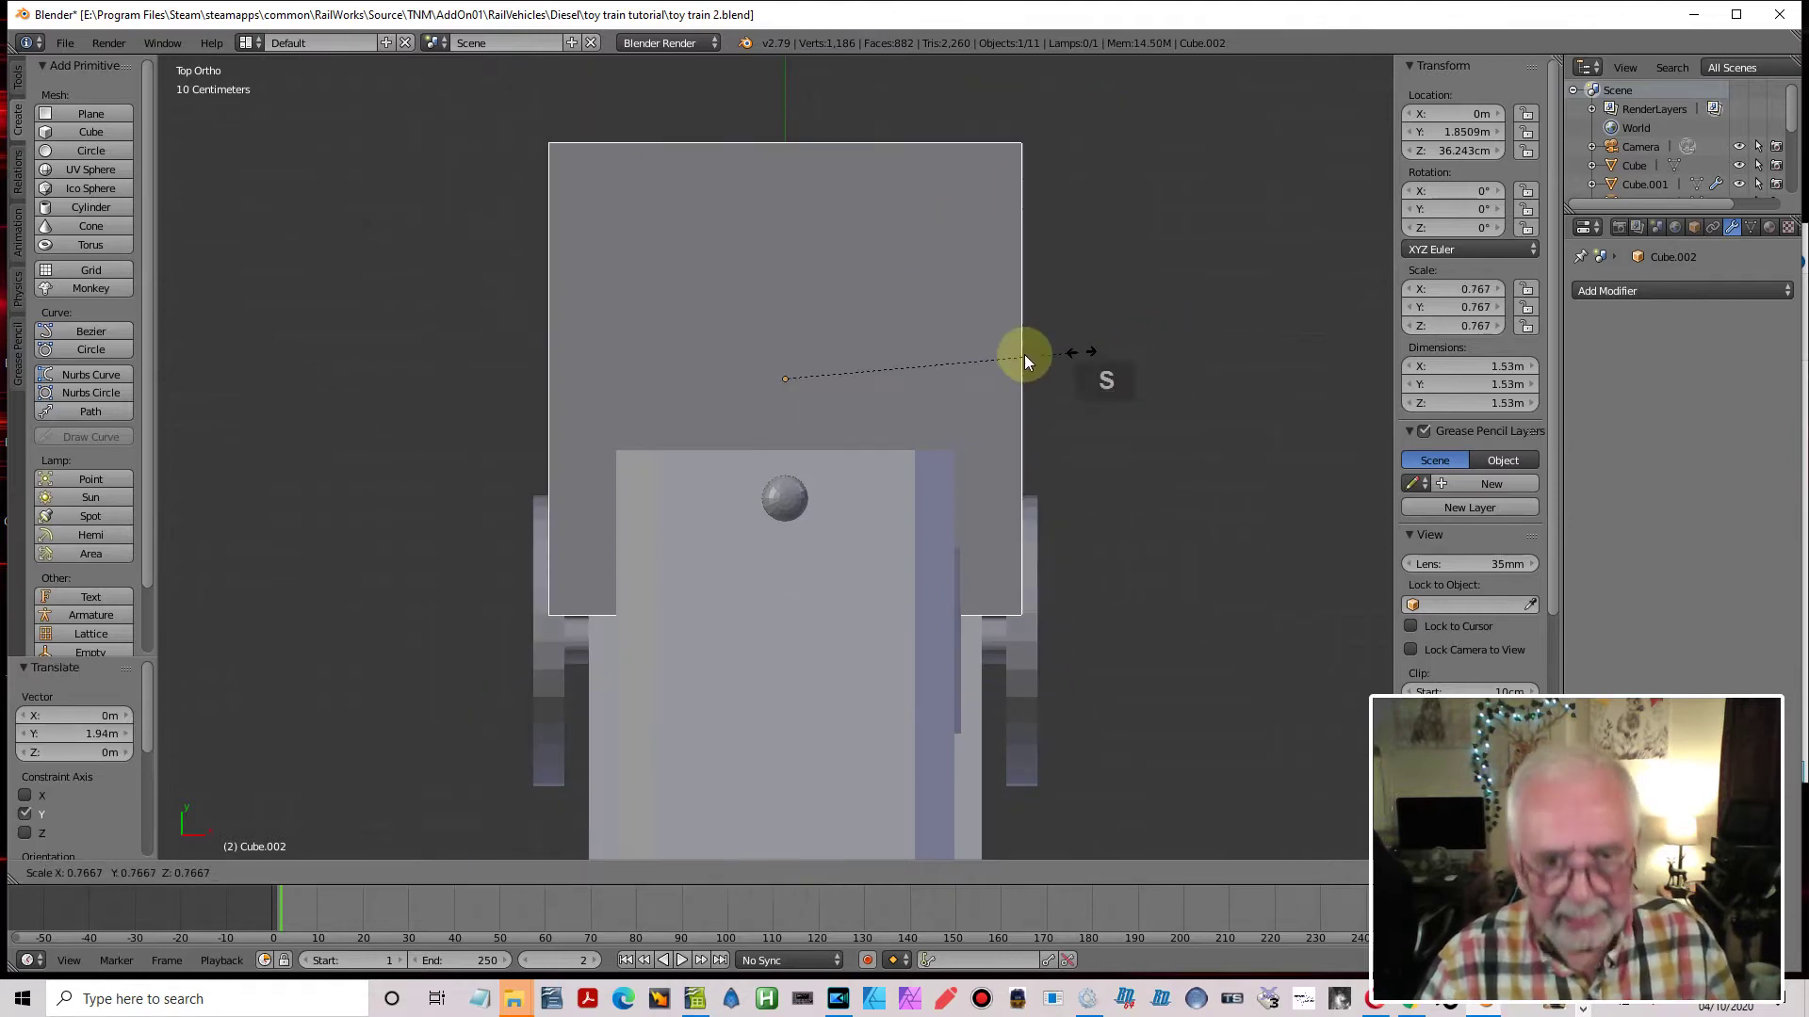
{"action": "left_click", "coordinate": [792, 390]}
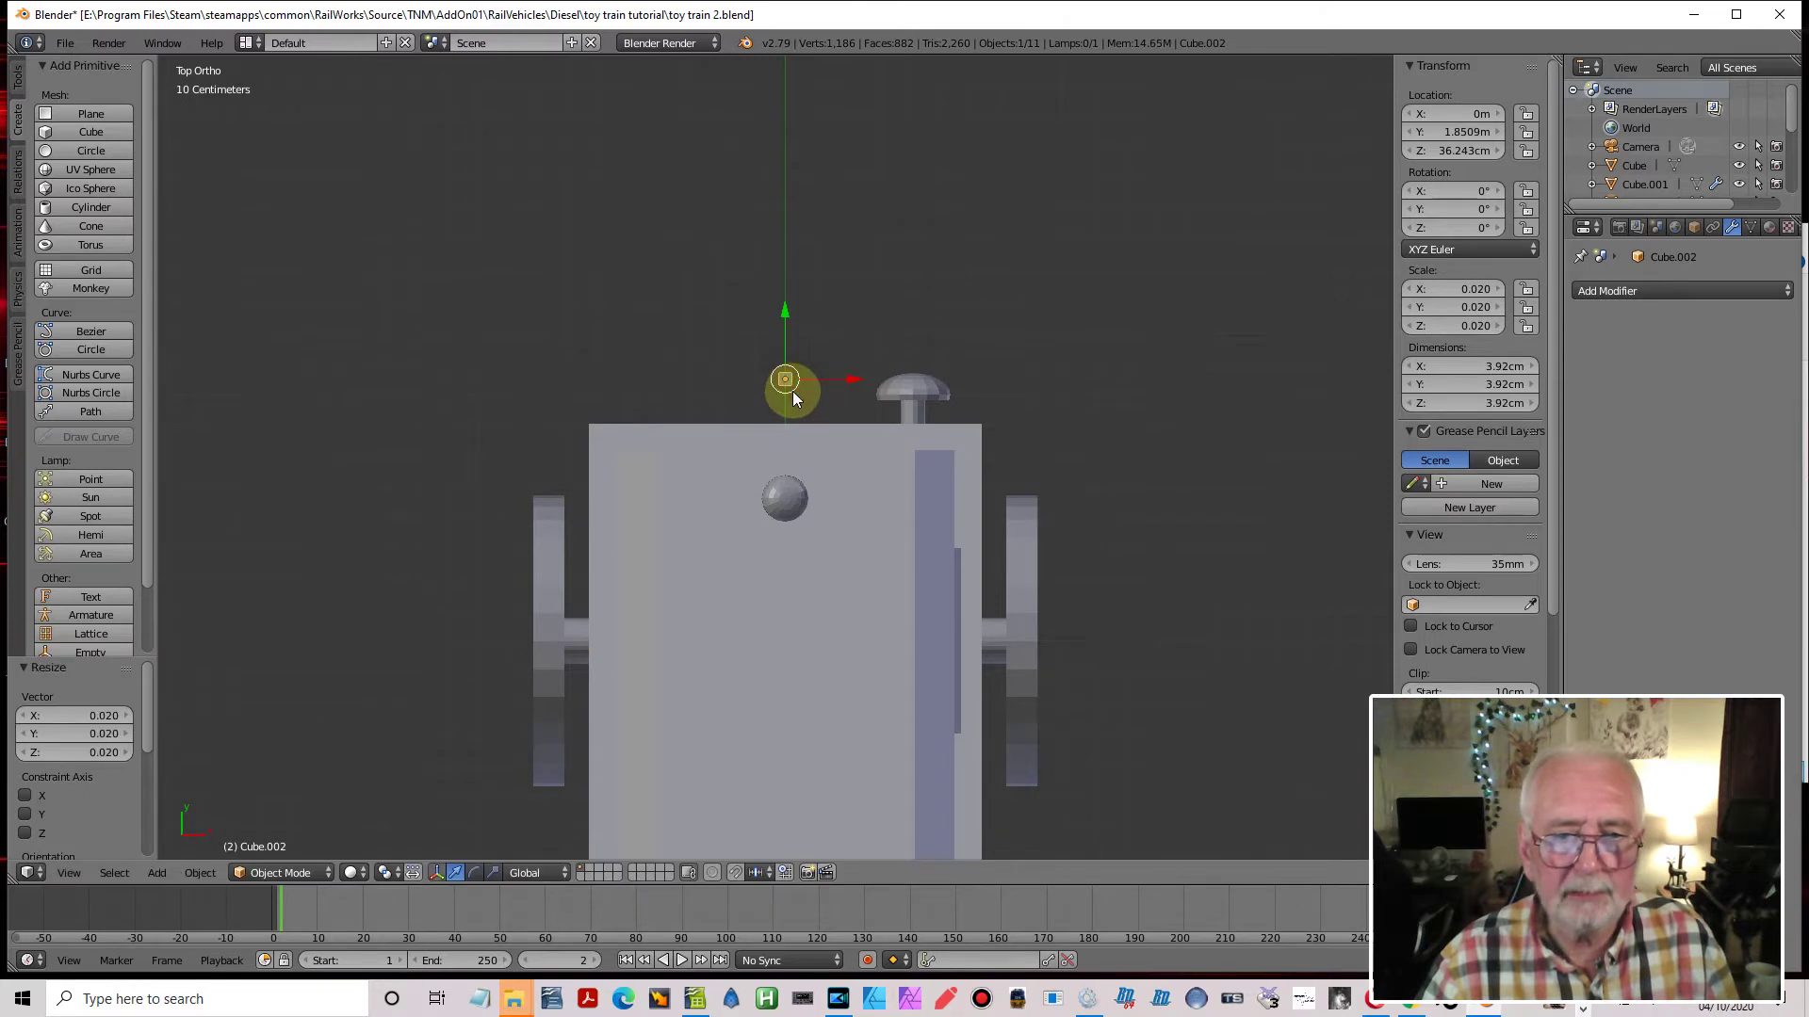
{"action": "scroll", "coordinate": [793, 392], "scroll_direction": "up", "scroll_amount": 3}
{"action": "left_click_drag", "start_coordinate": [793, 246], "coordinate": [795, 298]}
{"action": "scroll", "coordinate": [856, 375], "scroll_direction": "up", "scroll_amount": 2}
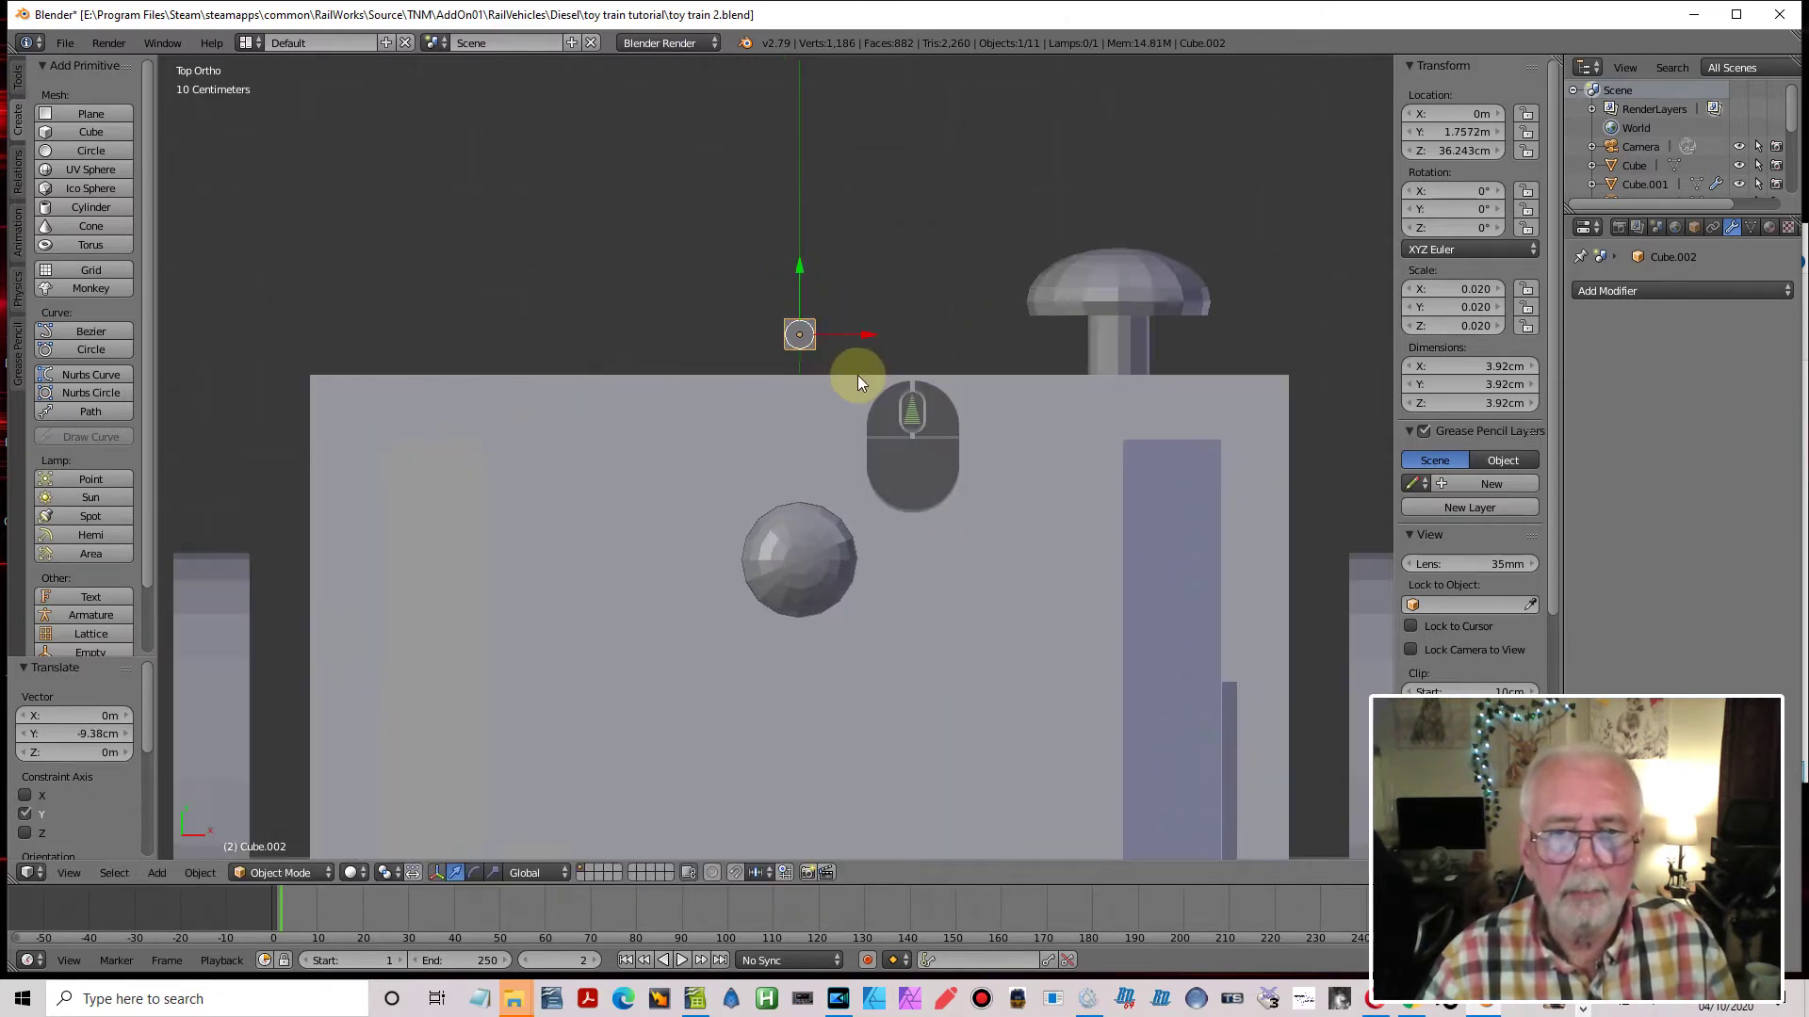
{"action": "key", "text": "s"}
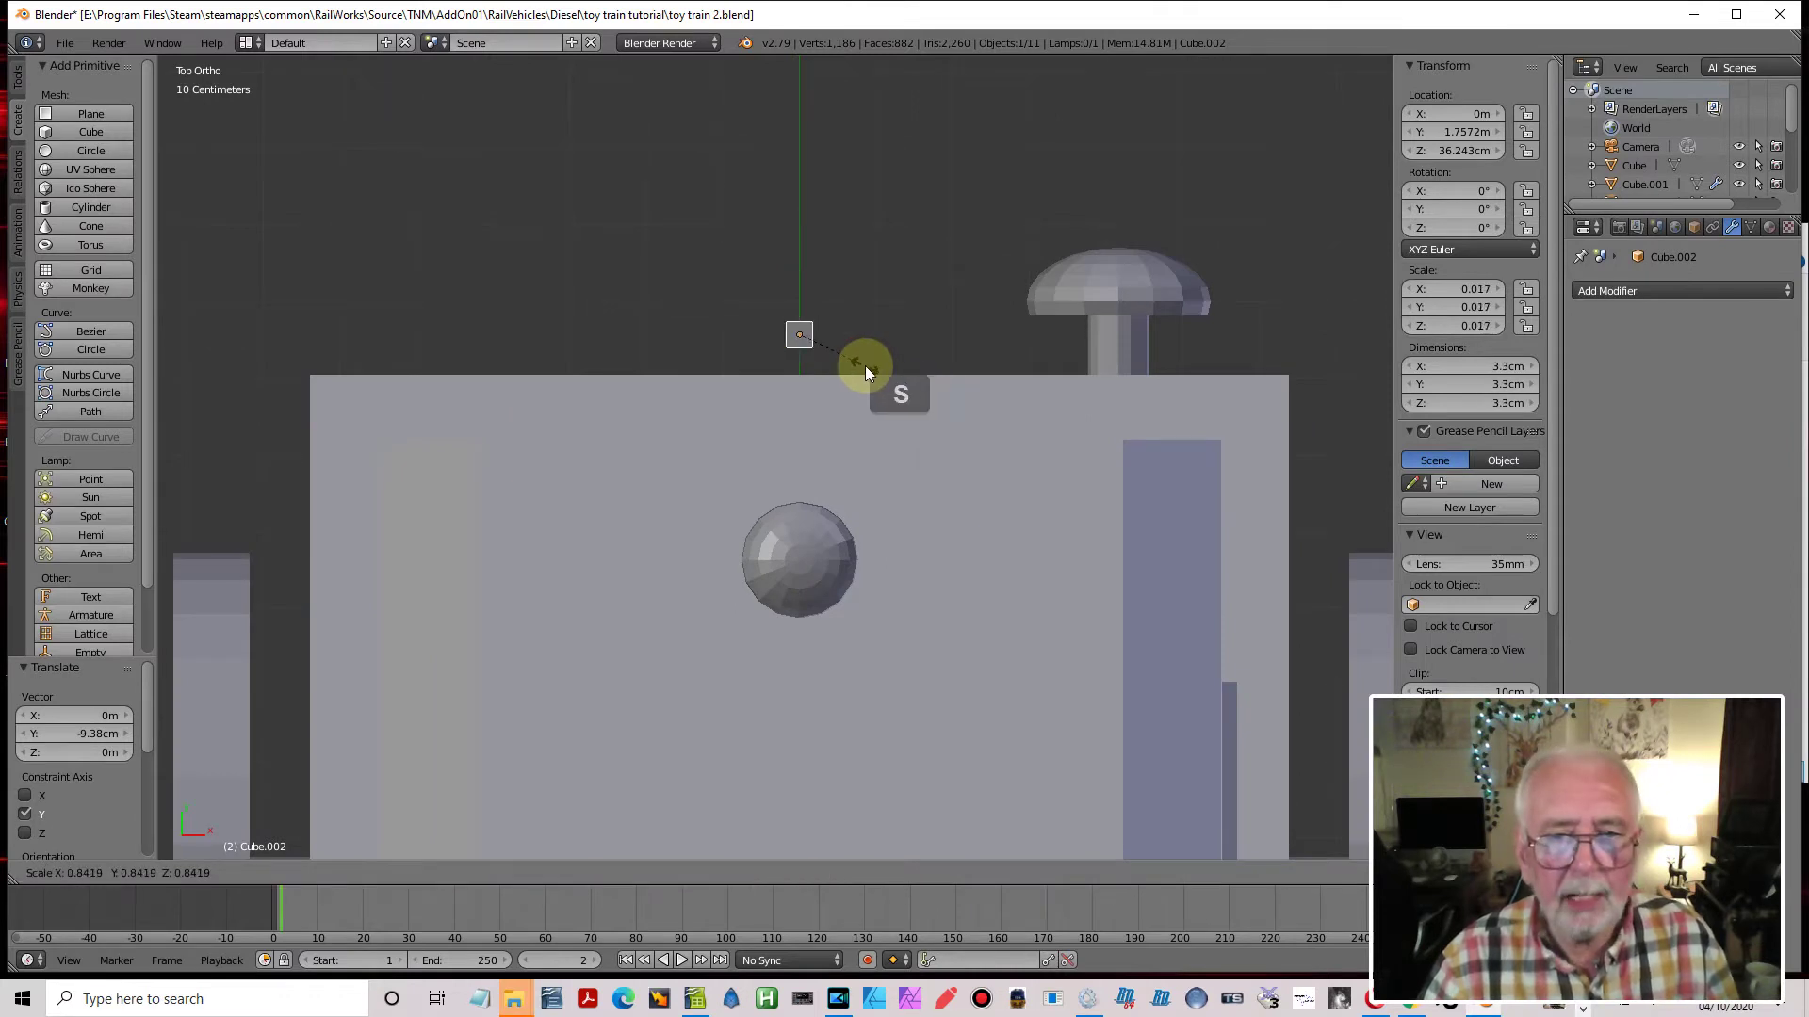
{"action": "left_click", "coordinate": [865, 366]}
Stretch the small cube along Y to about 14 cm so it meets the beam, and add a loop cut near its front end
{"action": "left_click", "coordinate": [491, 873]}
{"action": "left_click_drag", "start_coordinate": [797, 273], "coordinate": [820, 89]}
{"action": "key", "text": "Tab"}
{"action": "key", "text": "Tab"}
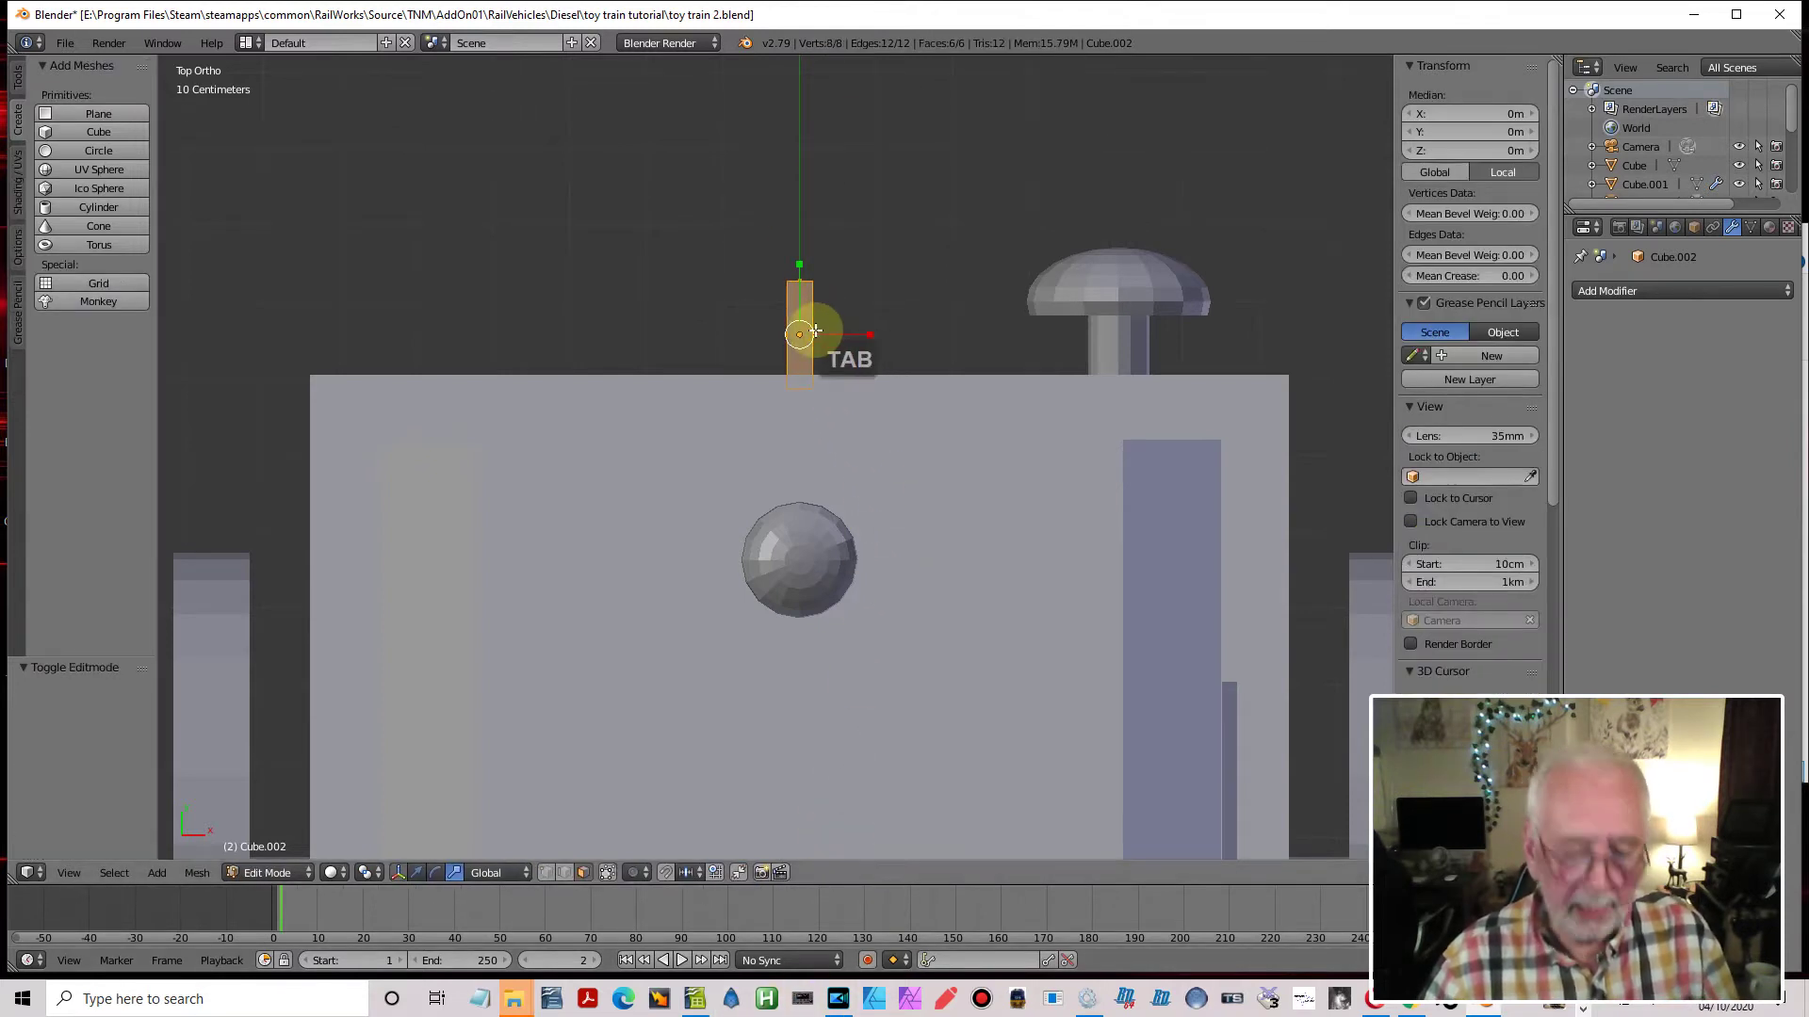
{"action": "key", "text": "ctrl+r"}
{"action": "left_click", "coordinate": [809, 336]}
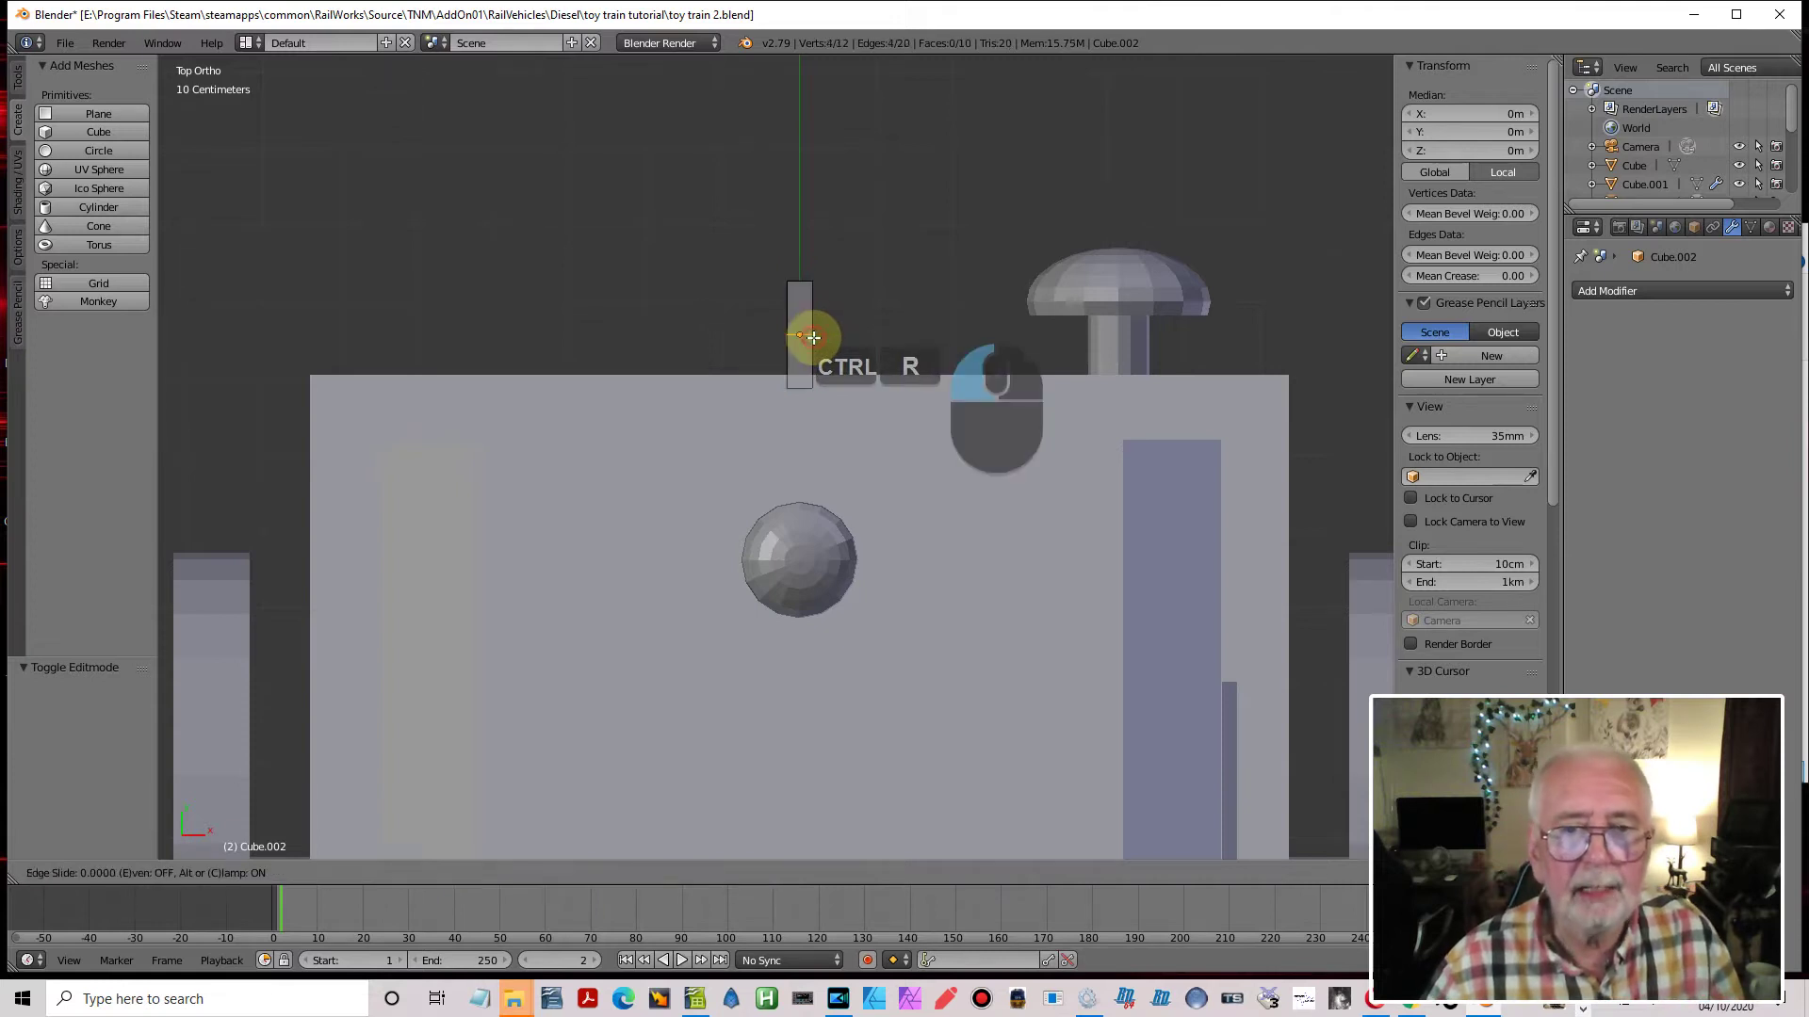
{"action": "left_click_drag", "start_coordinate": [829, 312], "coordinate": [830, 310]}
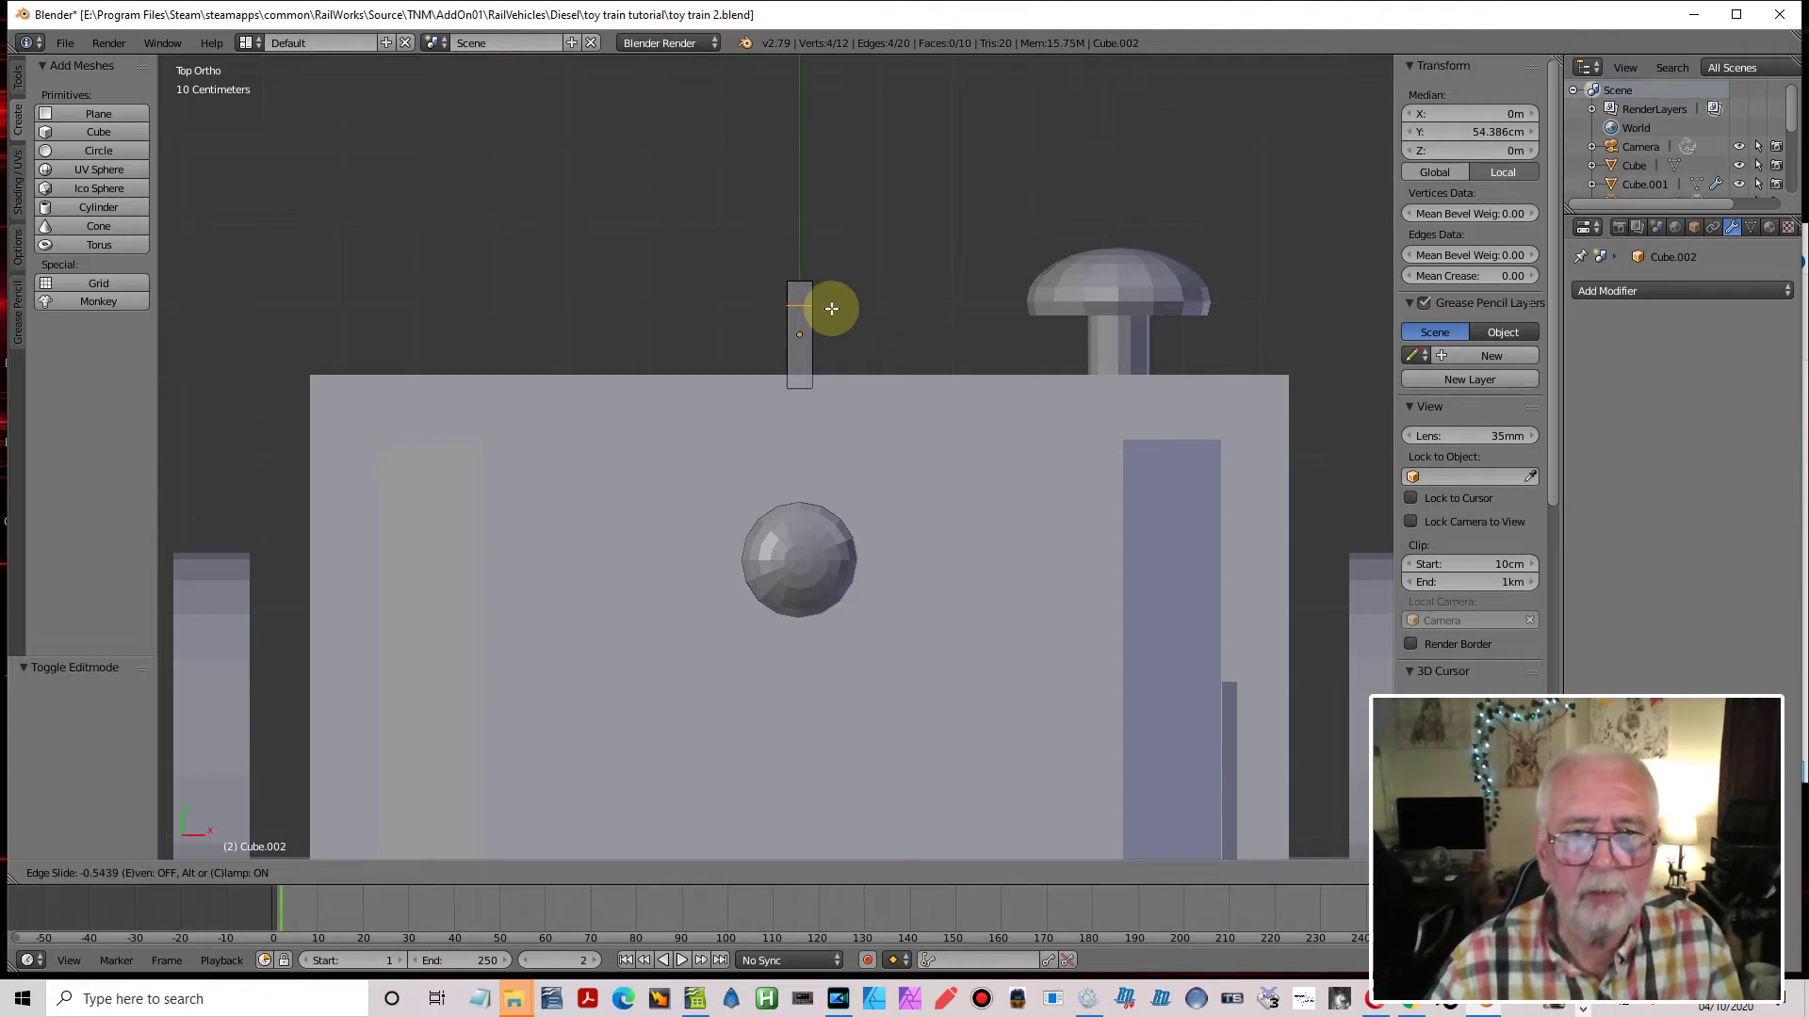
{"action": "left_click", "coordinate": [831, 308]}
Extrude the top face of the bar's front section upwards about 8.84 cm along Z to form an L-shaped coupling hook
{"action": "middle_click_drag", "start_coordinate": [970, 357], "coordinate": [606, 259]}
{"action": "middle_click_drag", "start_coordinate": [794, 594], "coordinate": [539, 741], "text": "shift"}
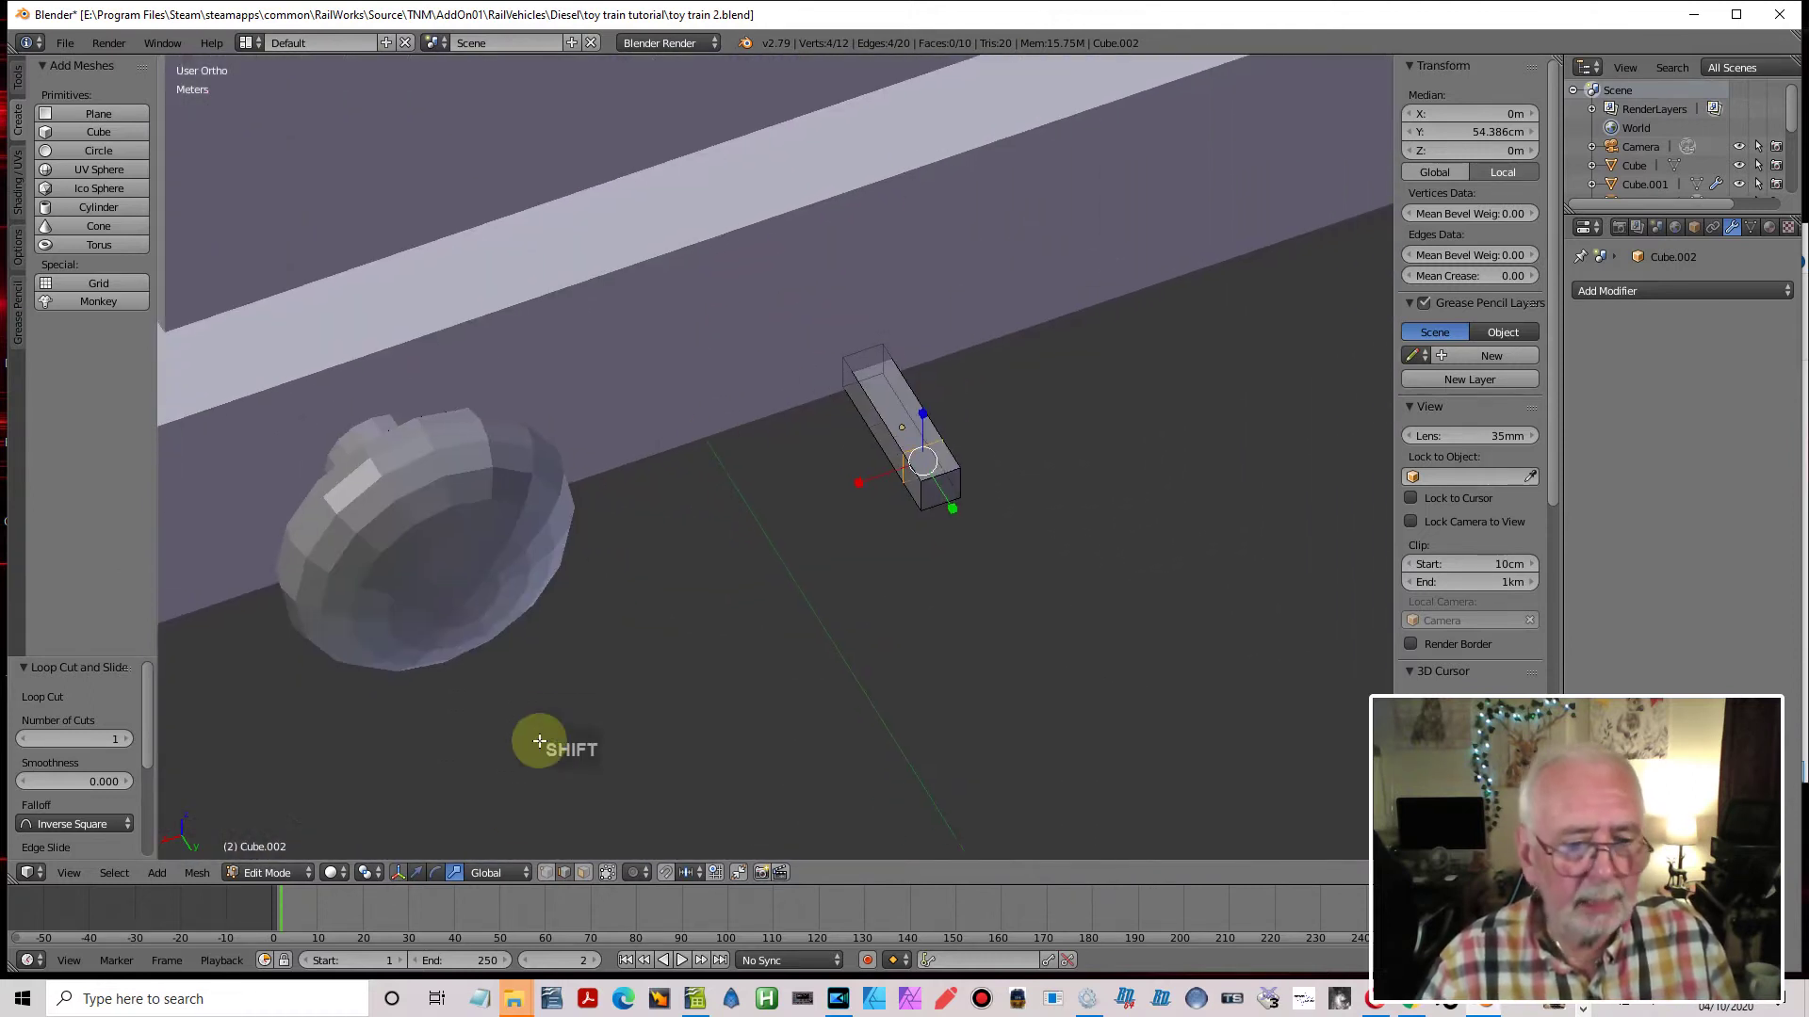
{"action": "left_click", "coordinate": [584, 873]}
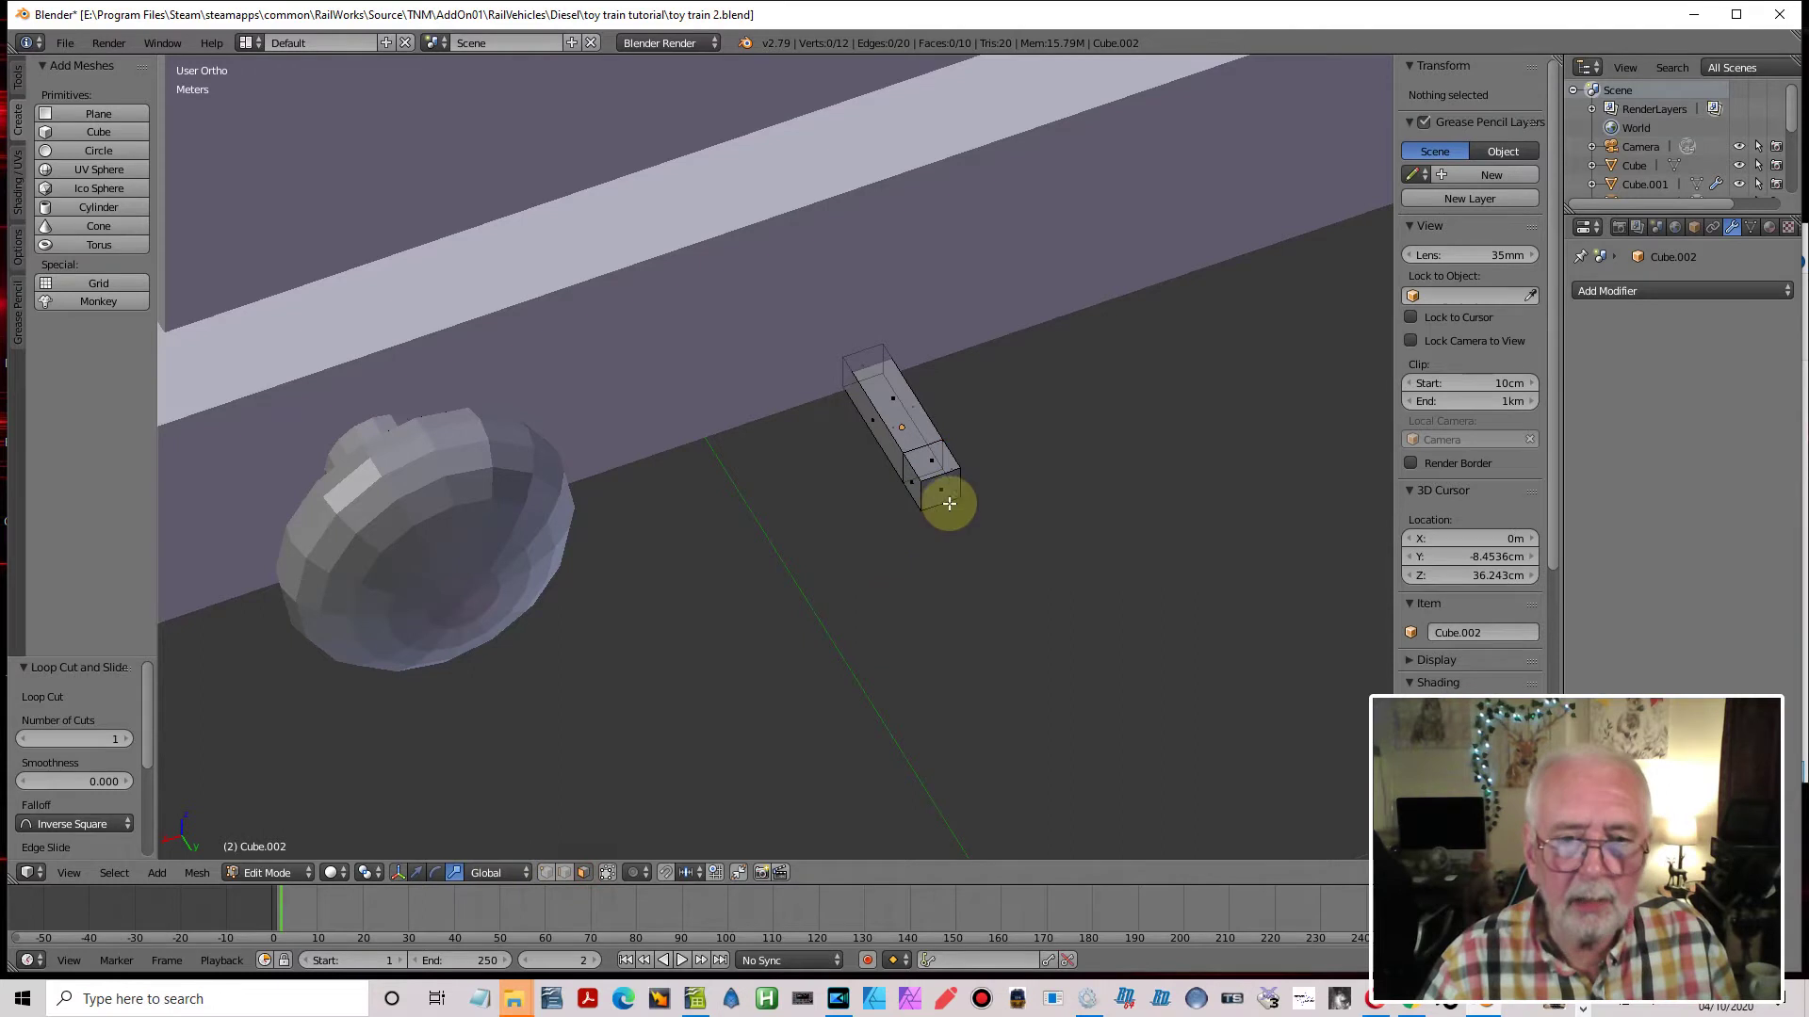
{"action": "left_click", "coordinate": [931, 459]}
{"action": "key", "text": "e"}
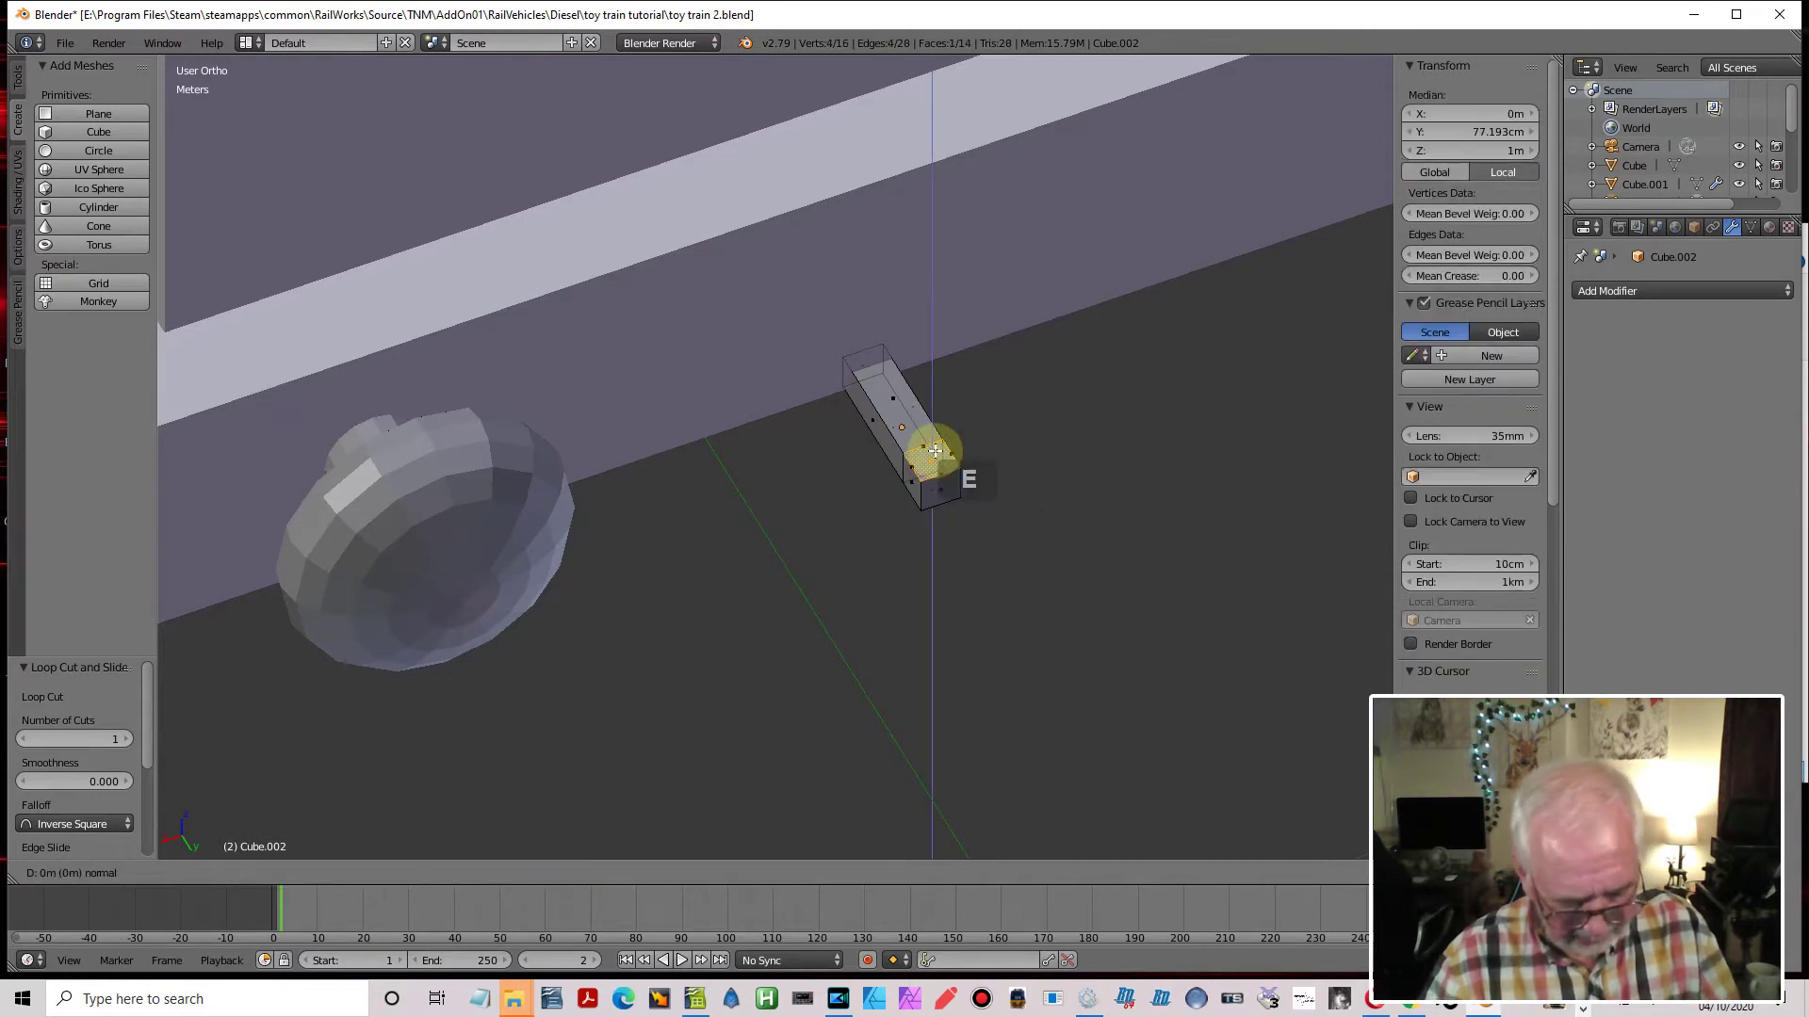
{"action": "key", "text": "z"}
{"action": "left_click", "coordinate": [969, 376]}
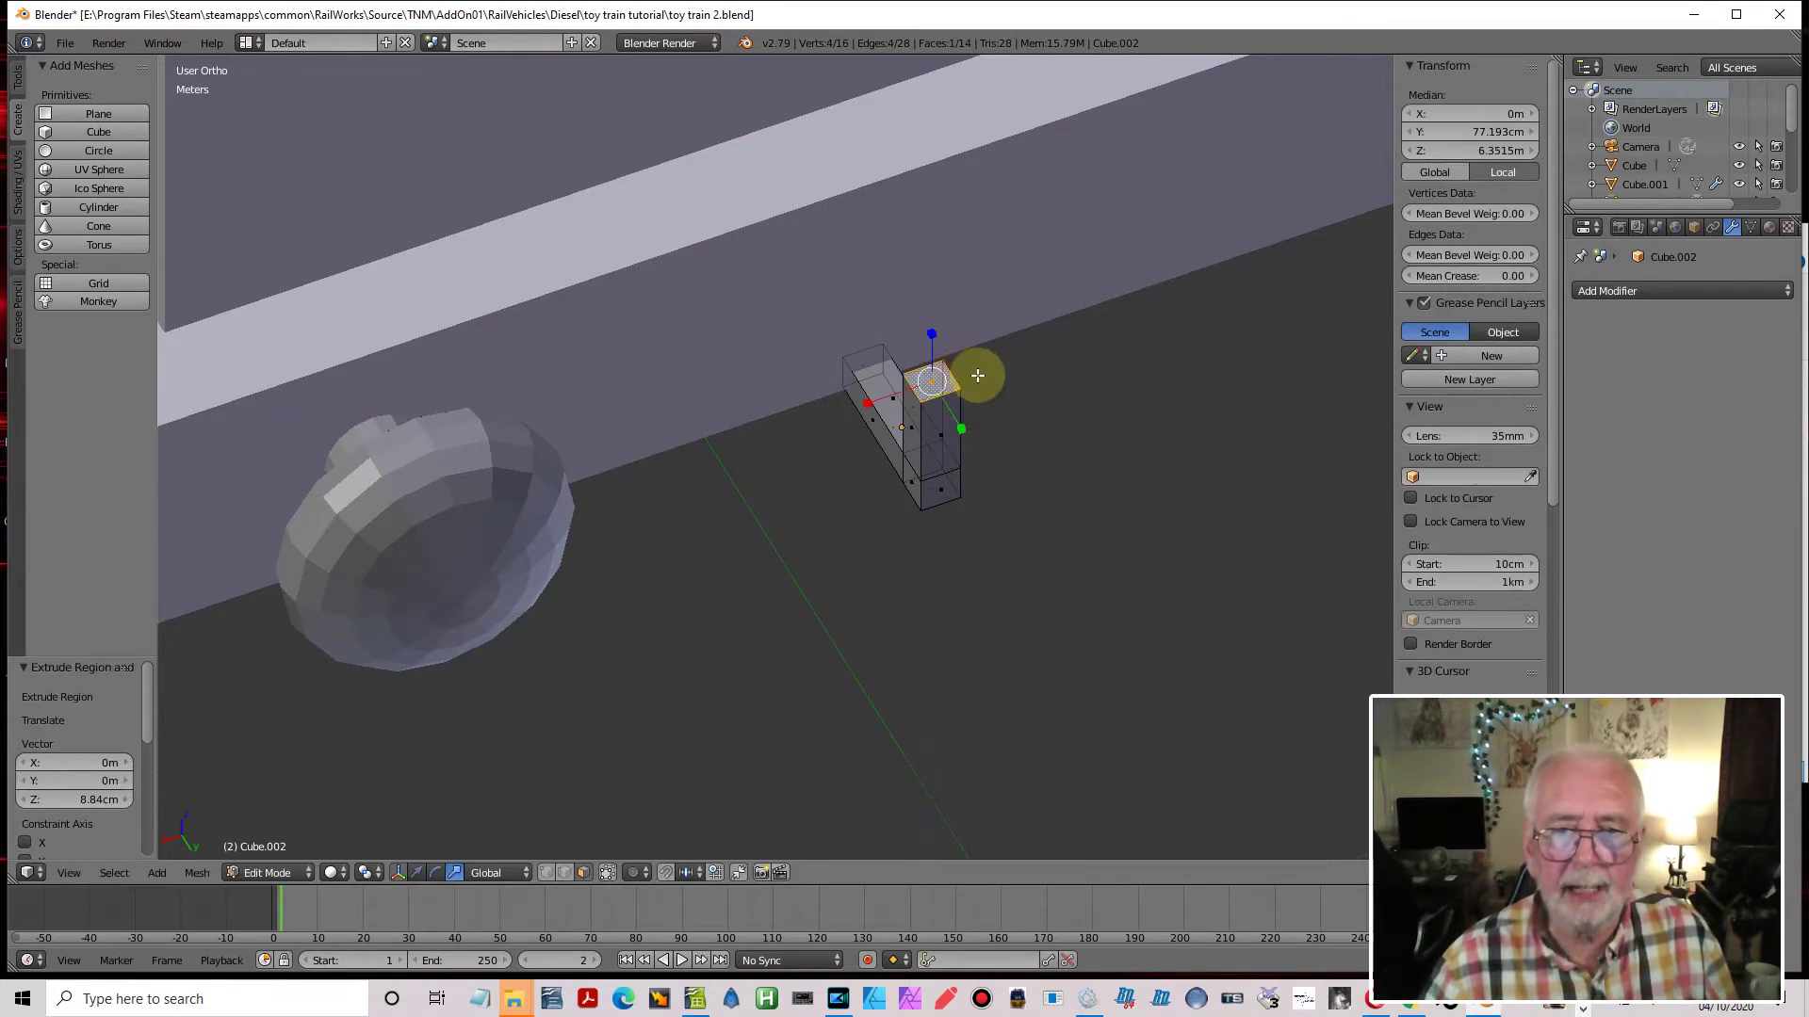
{"action": "scroll", "coordinate": [1235, 252], "scroll_direction": "up", "scroll_amount": 5}
{"action": "scroll", "coordinate": [1235, 252], "scroll_direction": "down", "scroll_amount": 3}
{"action": "middle_click_drag", "start_coordinate": [1058, 452], "coordinate": [1019, 511]}
{"action": "key", "text": "Tab"}
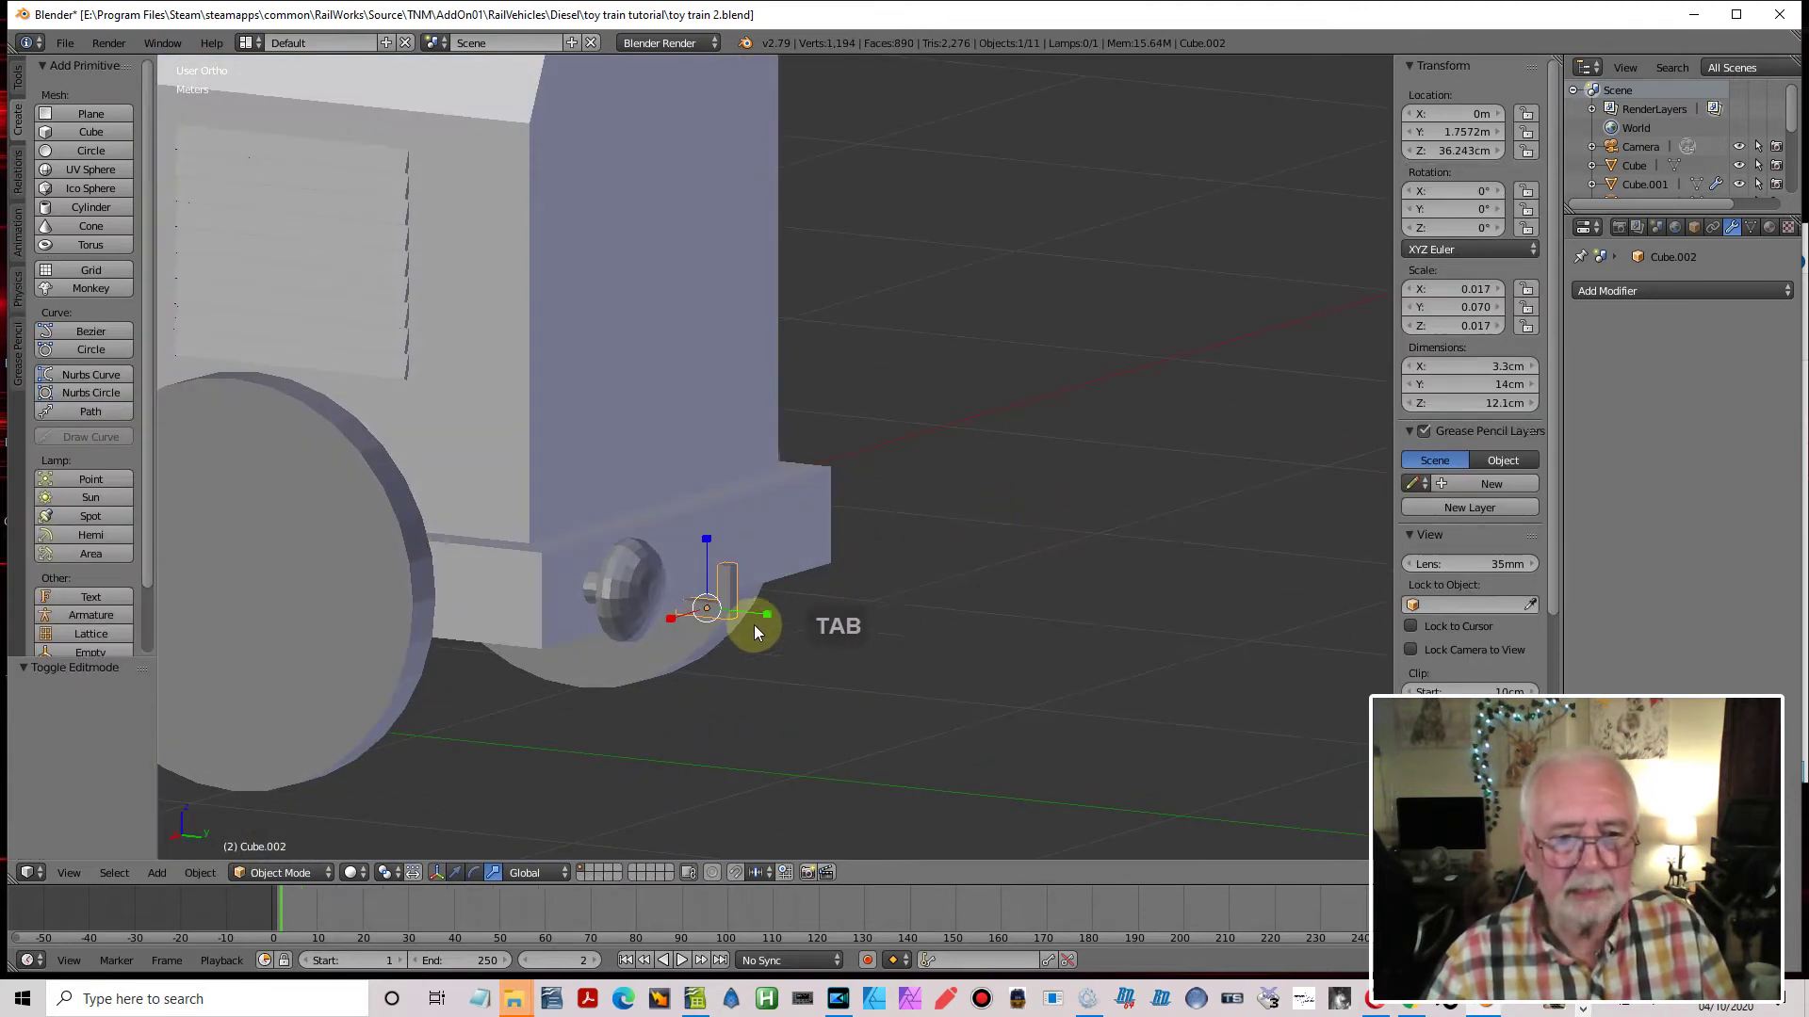
Raise the hook to a Z location of about 47.7 cm, level with the buffer shank, and lower its upright's top face about 2.39 cm
{"action": "key", "text": "KP_3"}
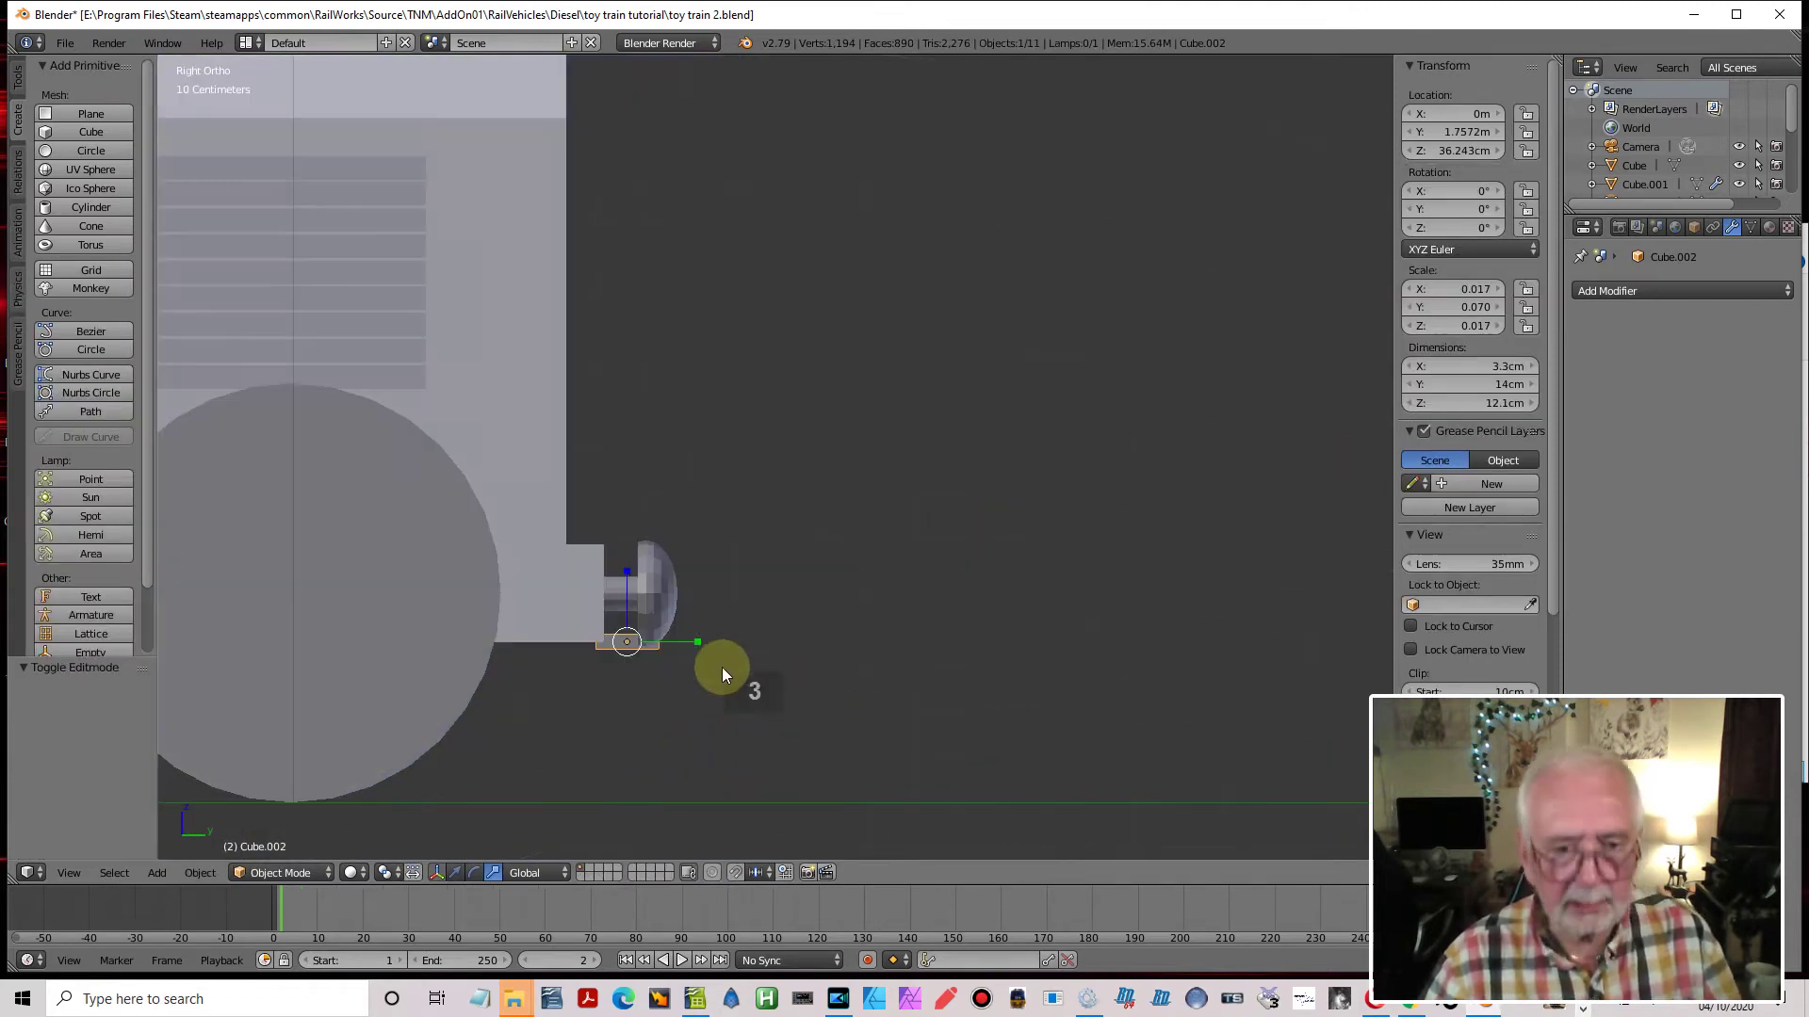
{"action": "key", "text": "z"}
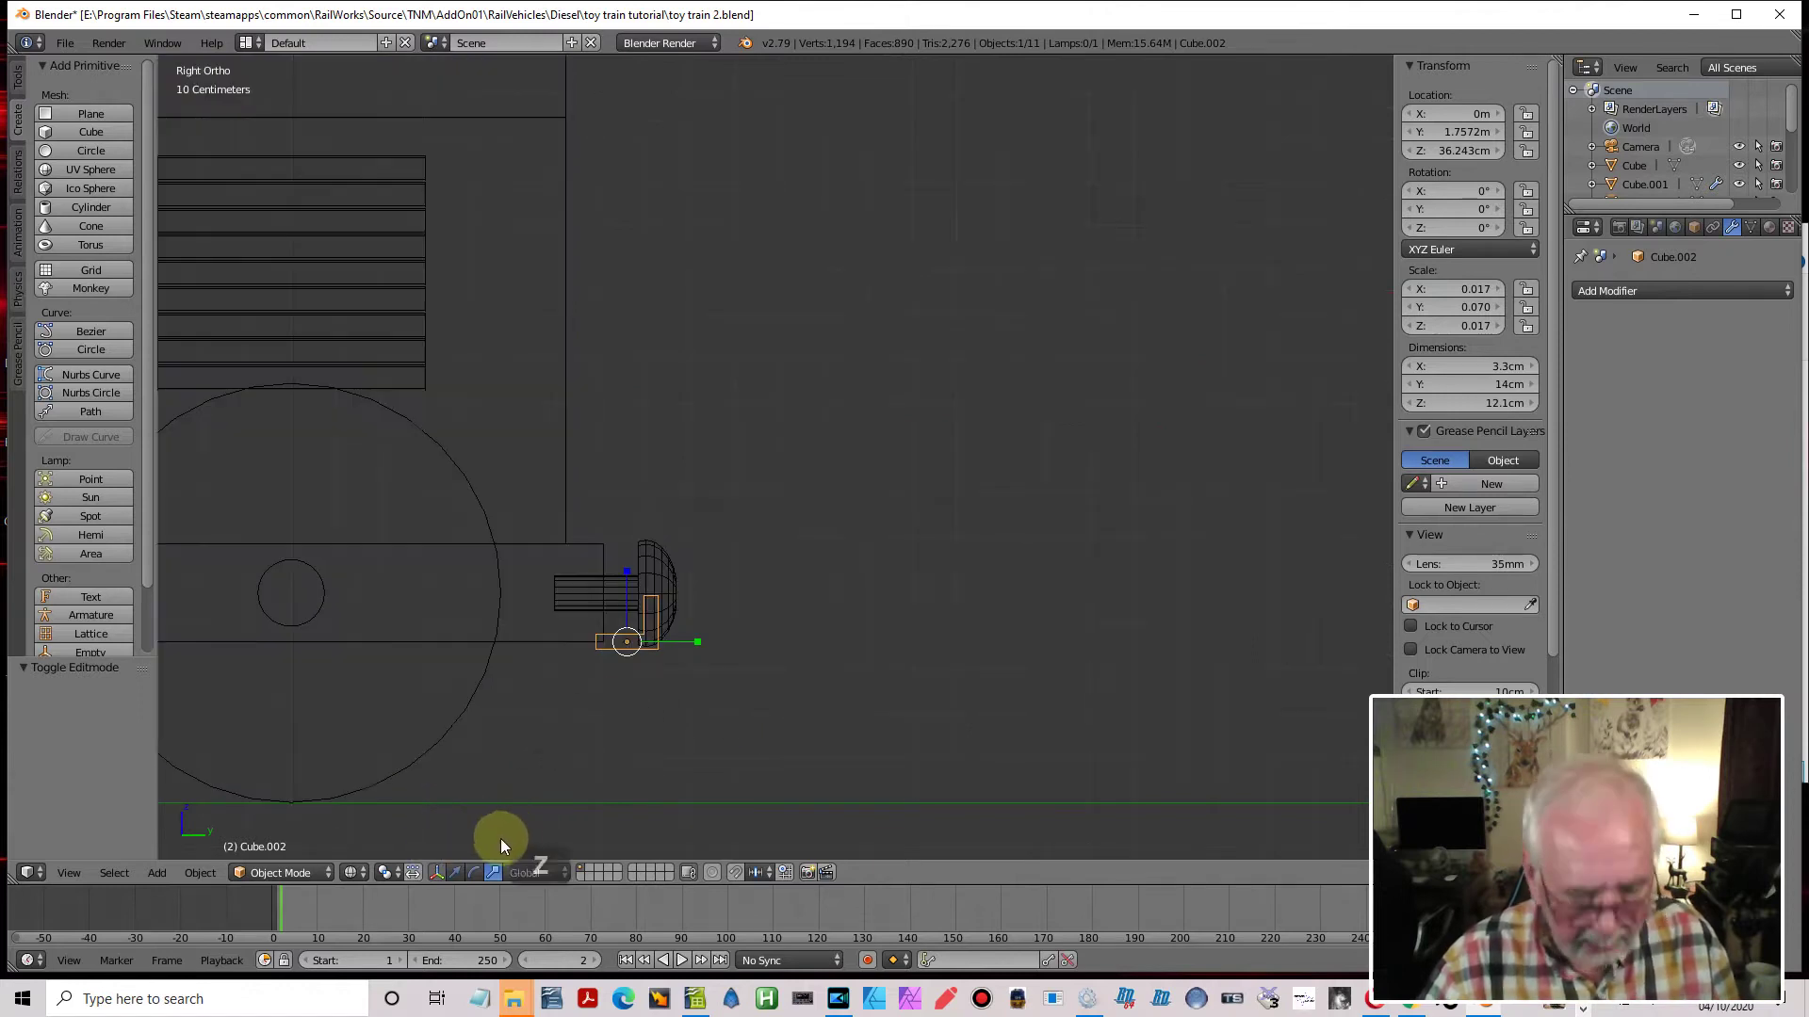
{"action": "left_click", "coordinate": [456, 872]}
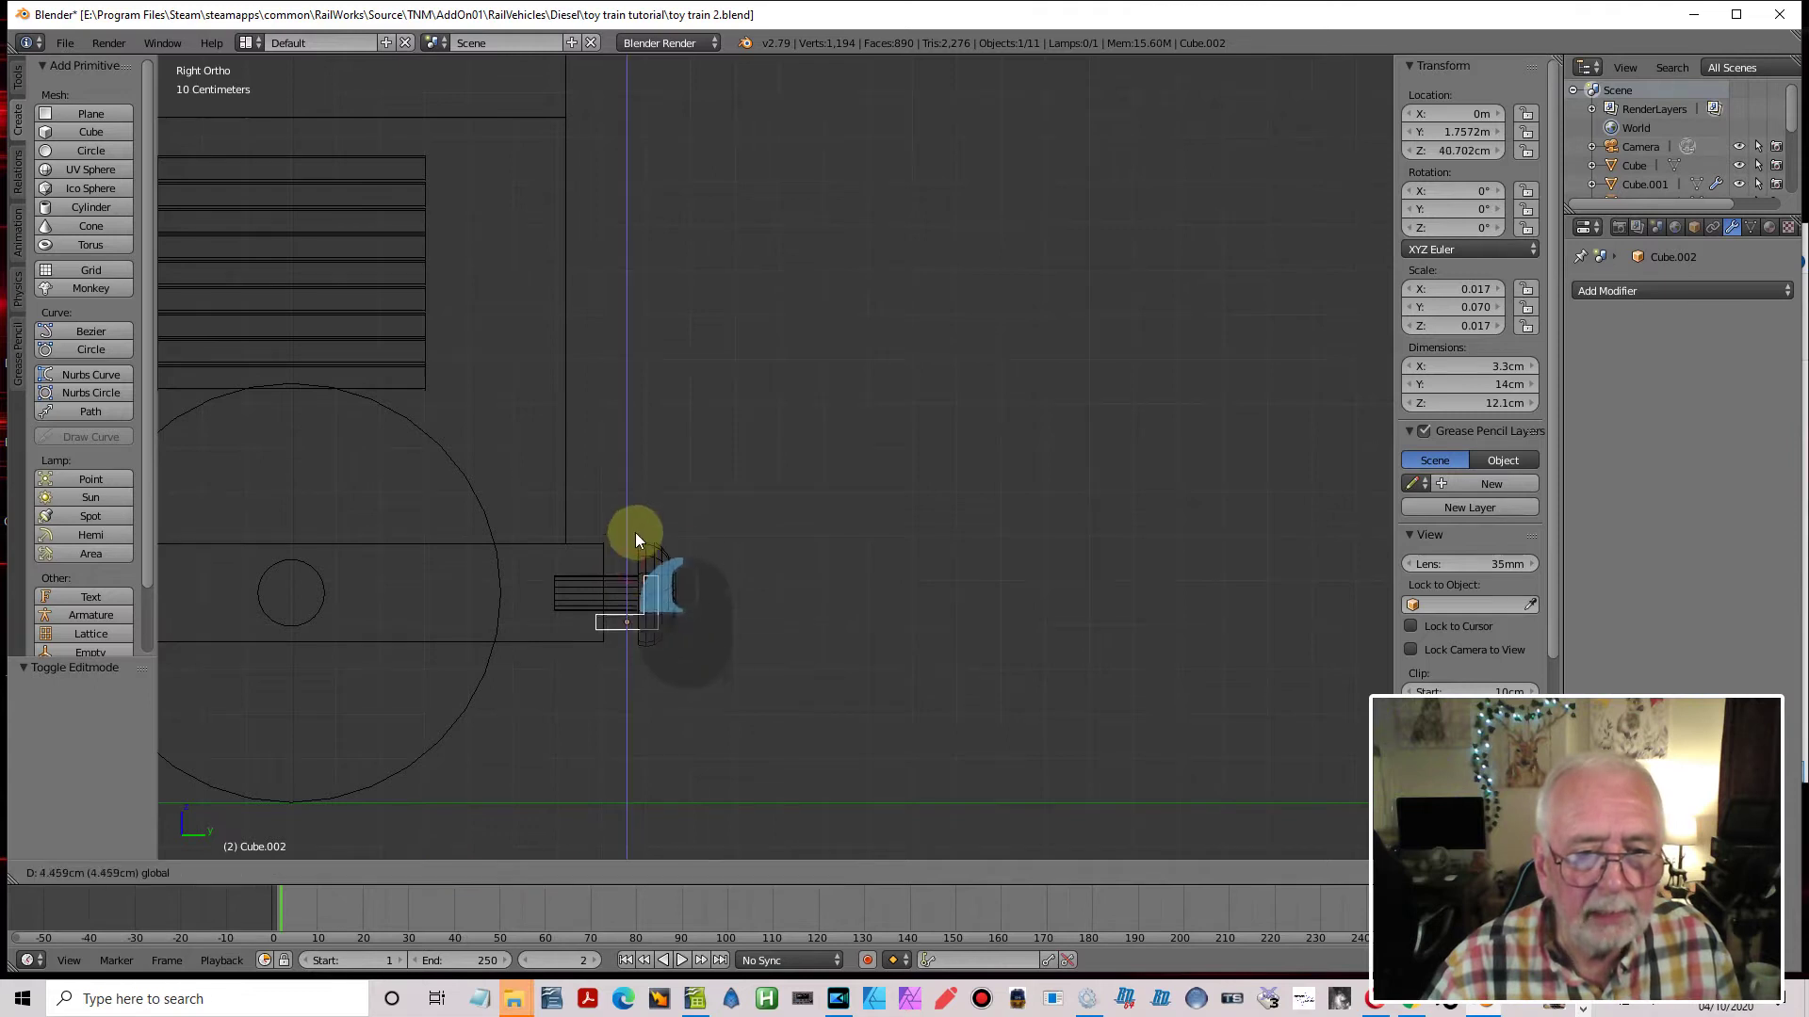
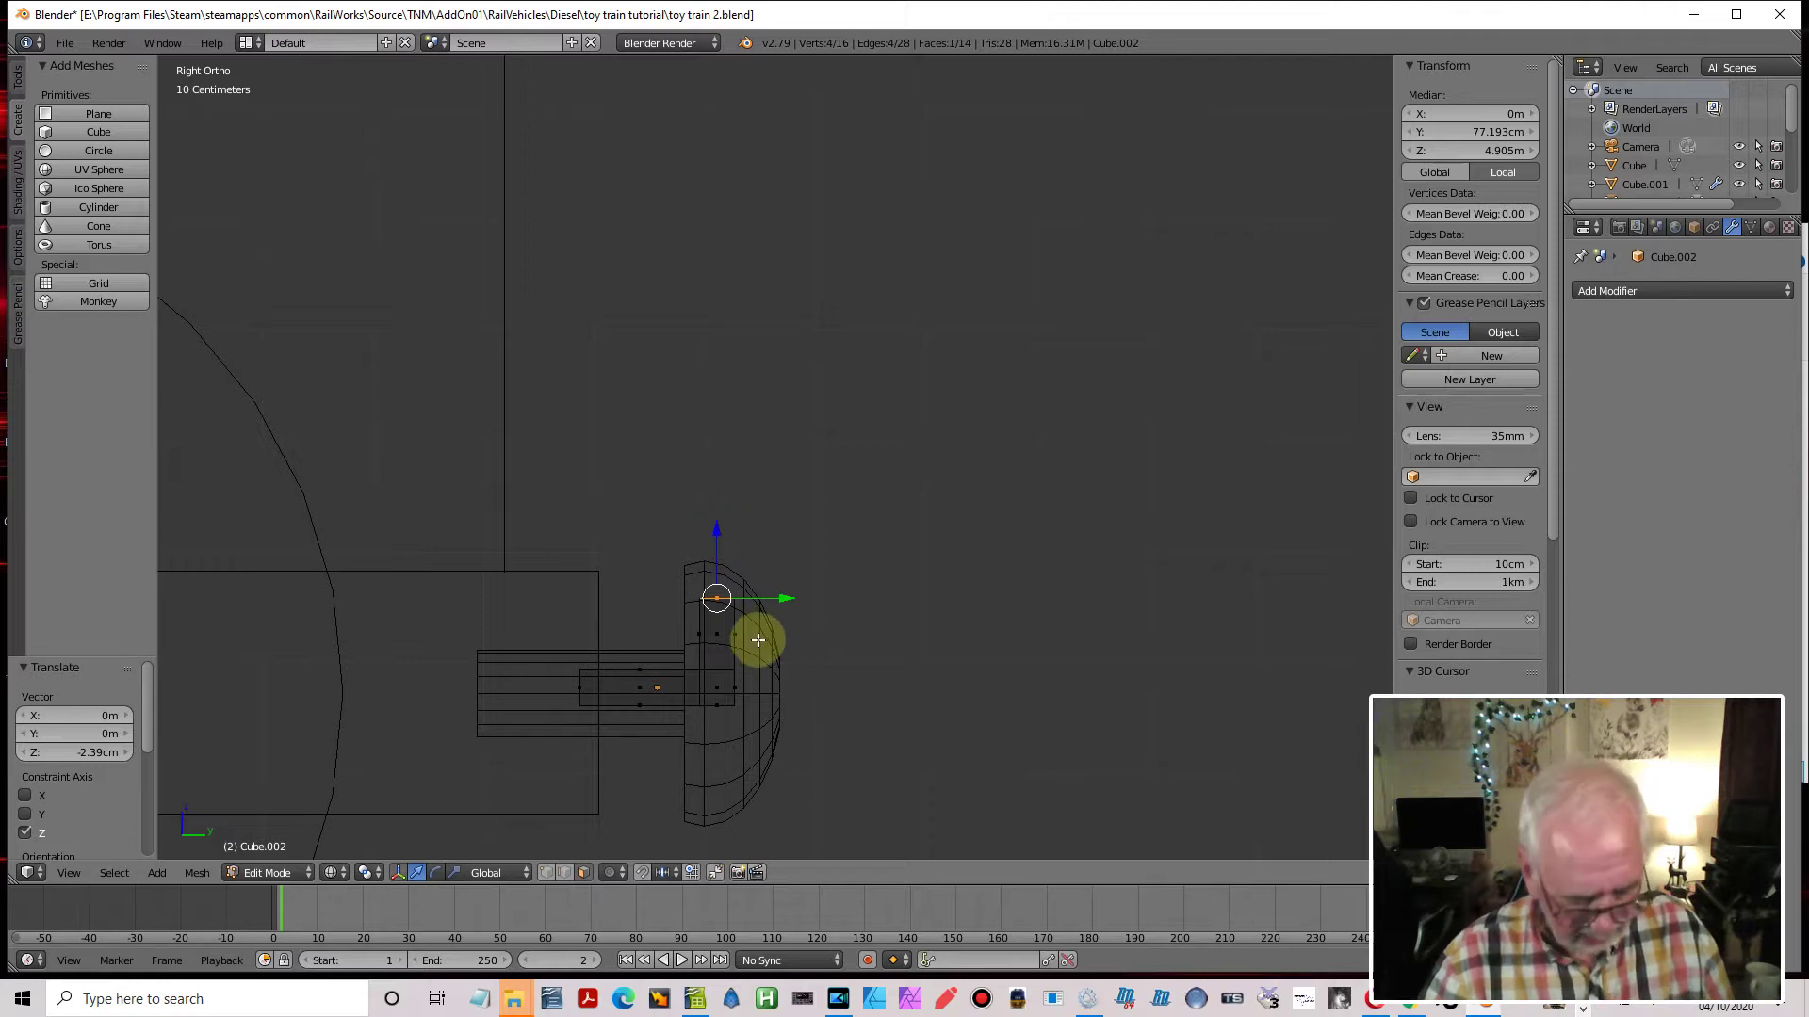
{"action": "key", "text": "z"}
{"action": "mouse_move", "coordinate": [767, 646]}
{"action": "middle_mouse_down"}
{"action": "mouse_move", "coordinate": [735, 694]}
{"action": "mouse_move", "coordinate": [702, 702]}
{"action": "middle_mouse_up"}
{"action": "scroll", "coordinate": [811, 606], "scroll_direction": "down", "scroll_amount": 3}
{"action": "scroll", "coordinate": [840, 585], "scroll_direction": "up", "scroll_amount": 3}
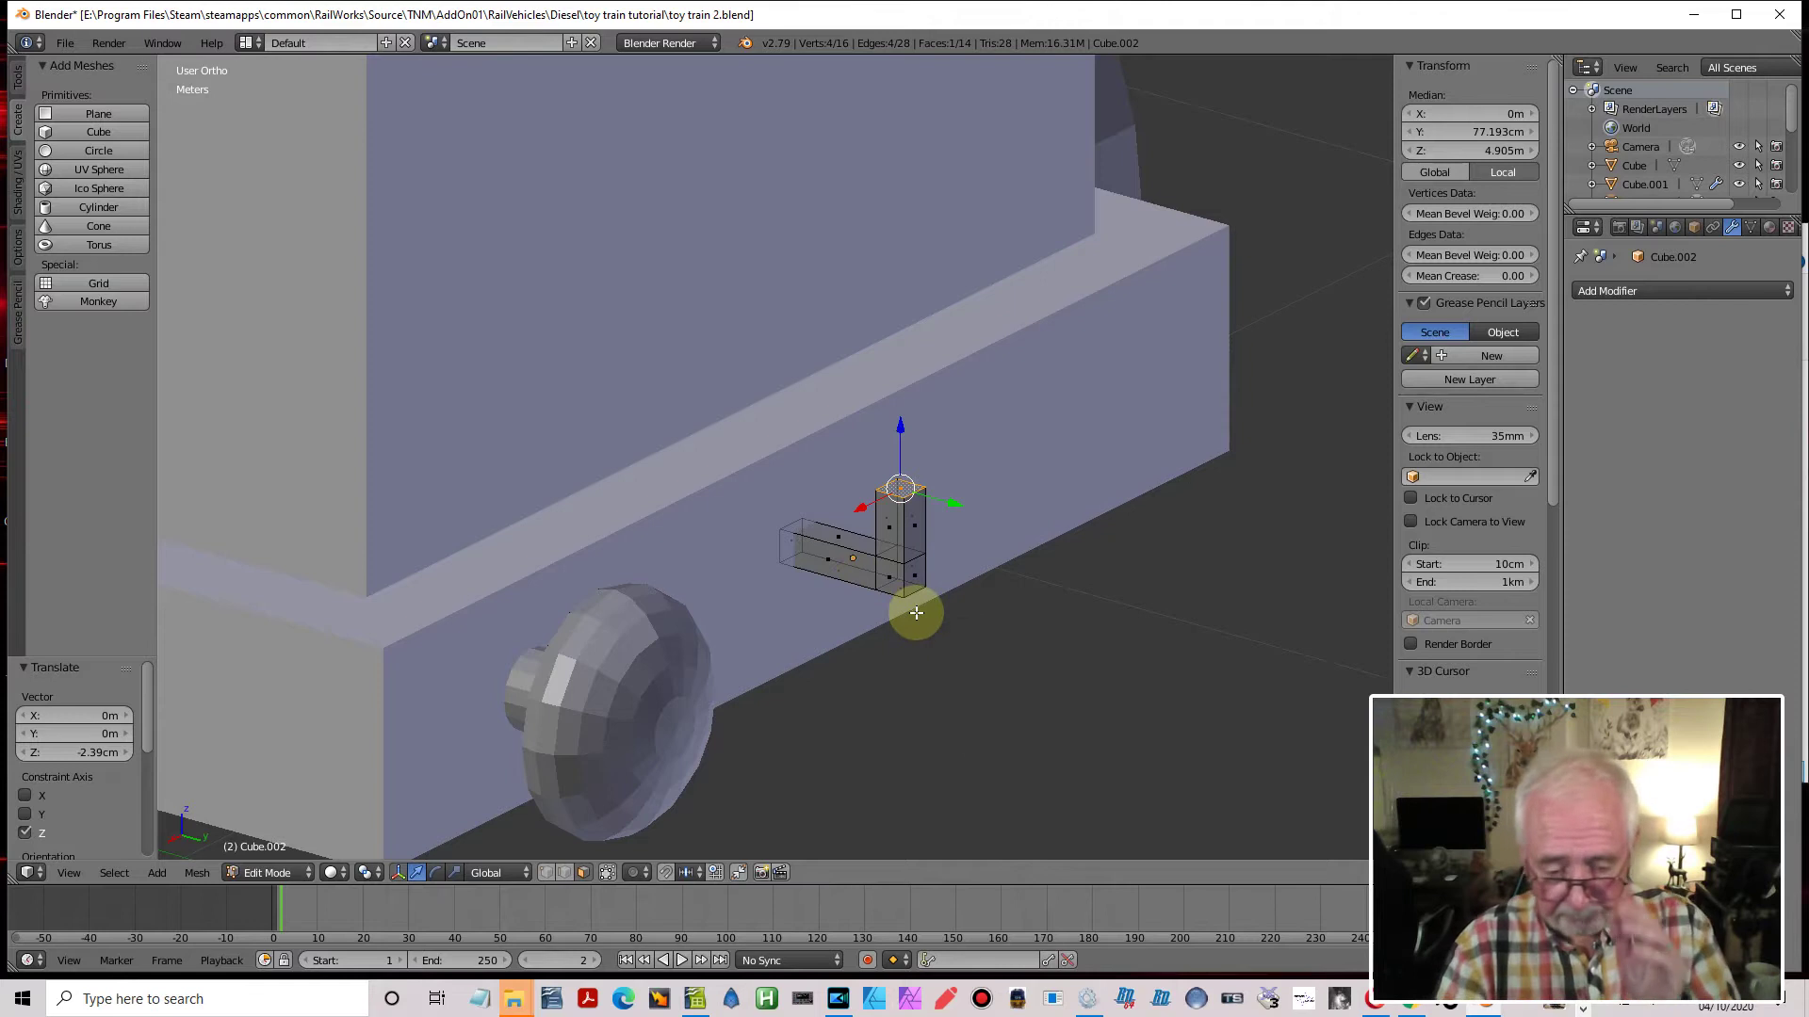
{"action": "key", "text": "Tab"}
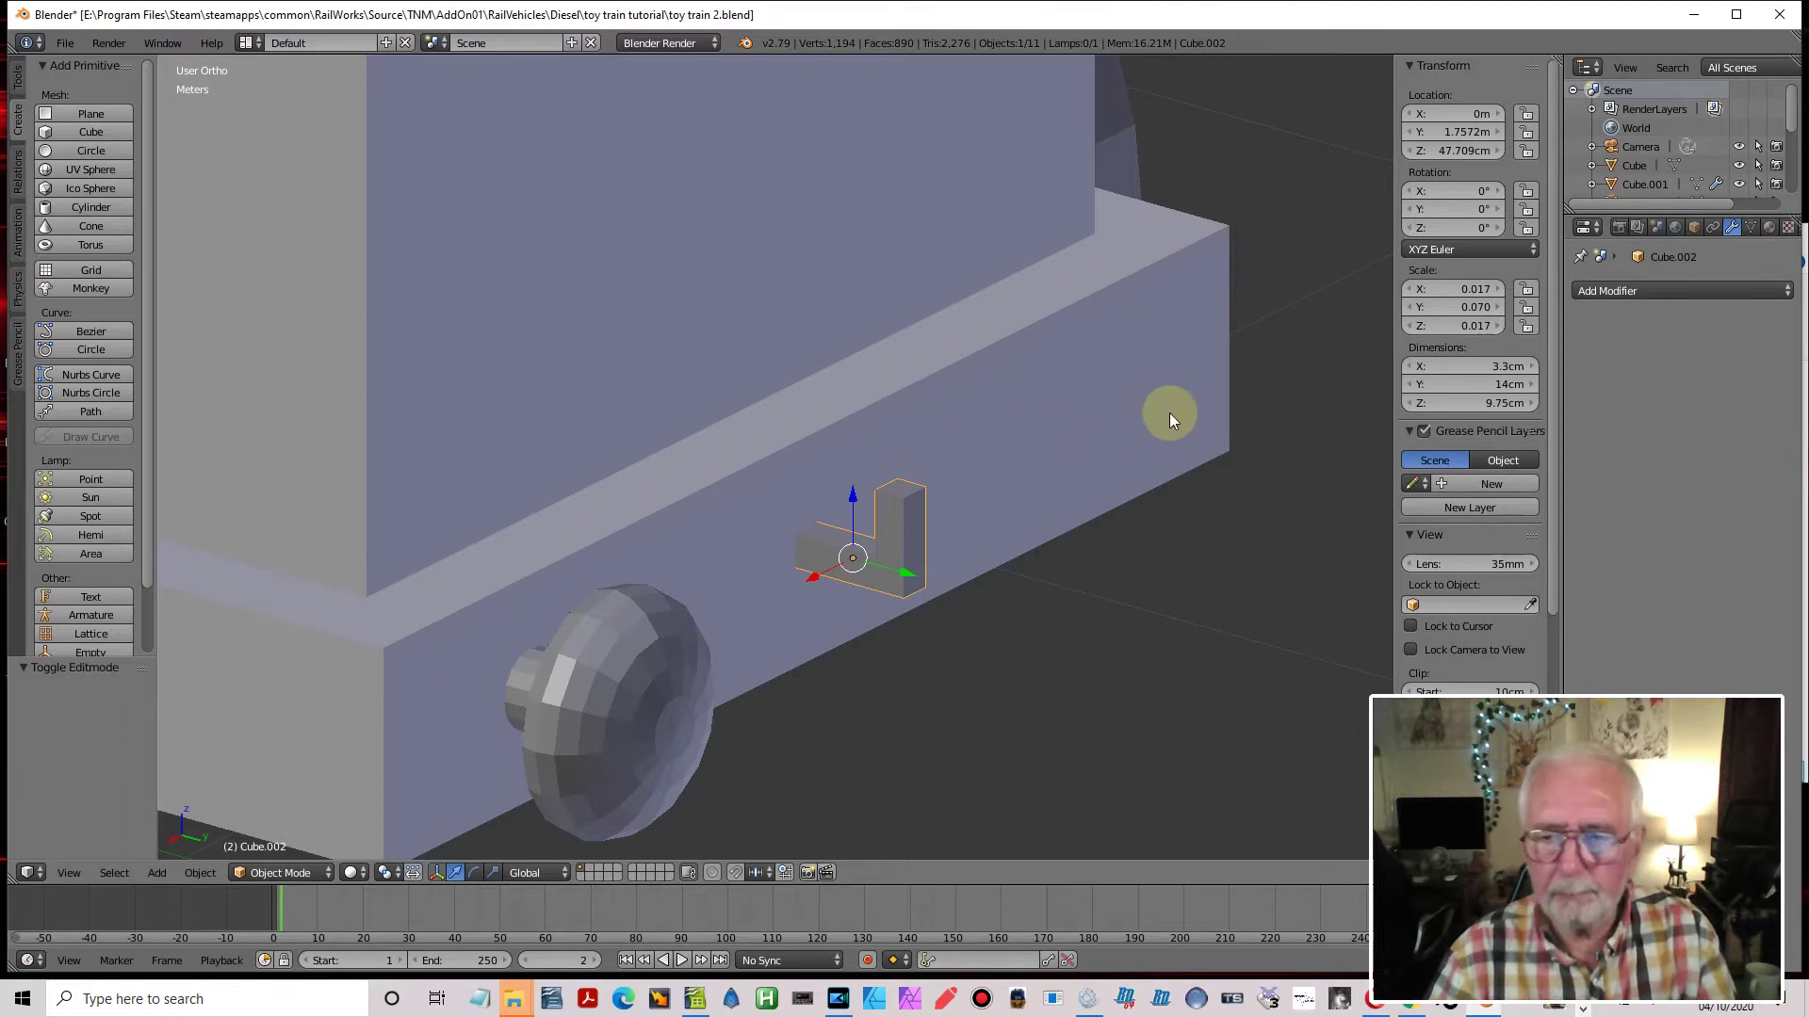
Add a Subdivision Surface modifier to the hook and set its render subdivisions to 1
{"action": "left_click", "coordinate": [1711, 290]}
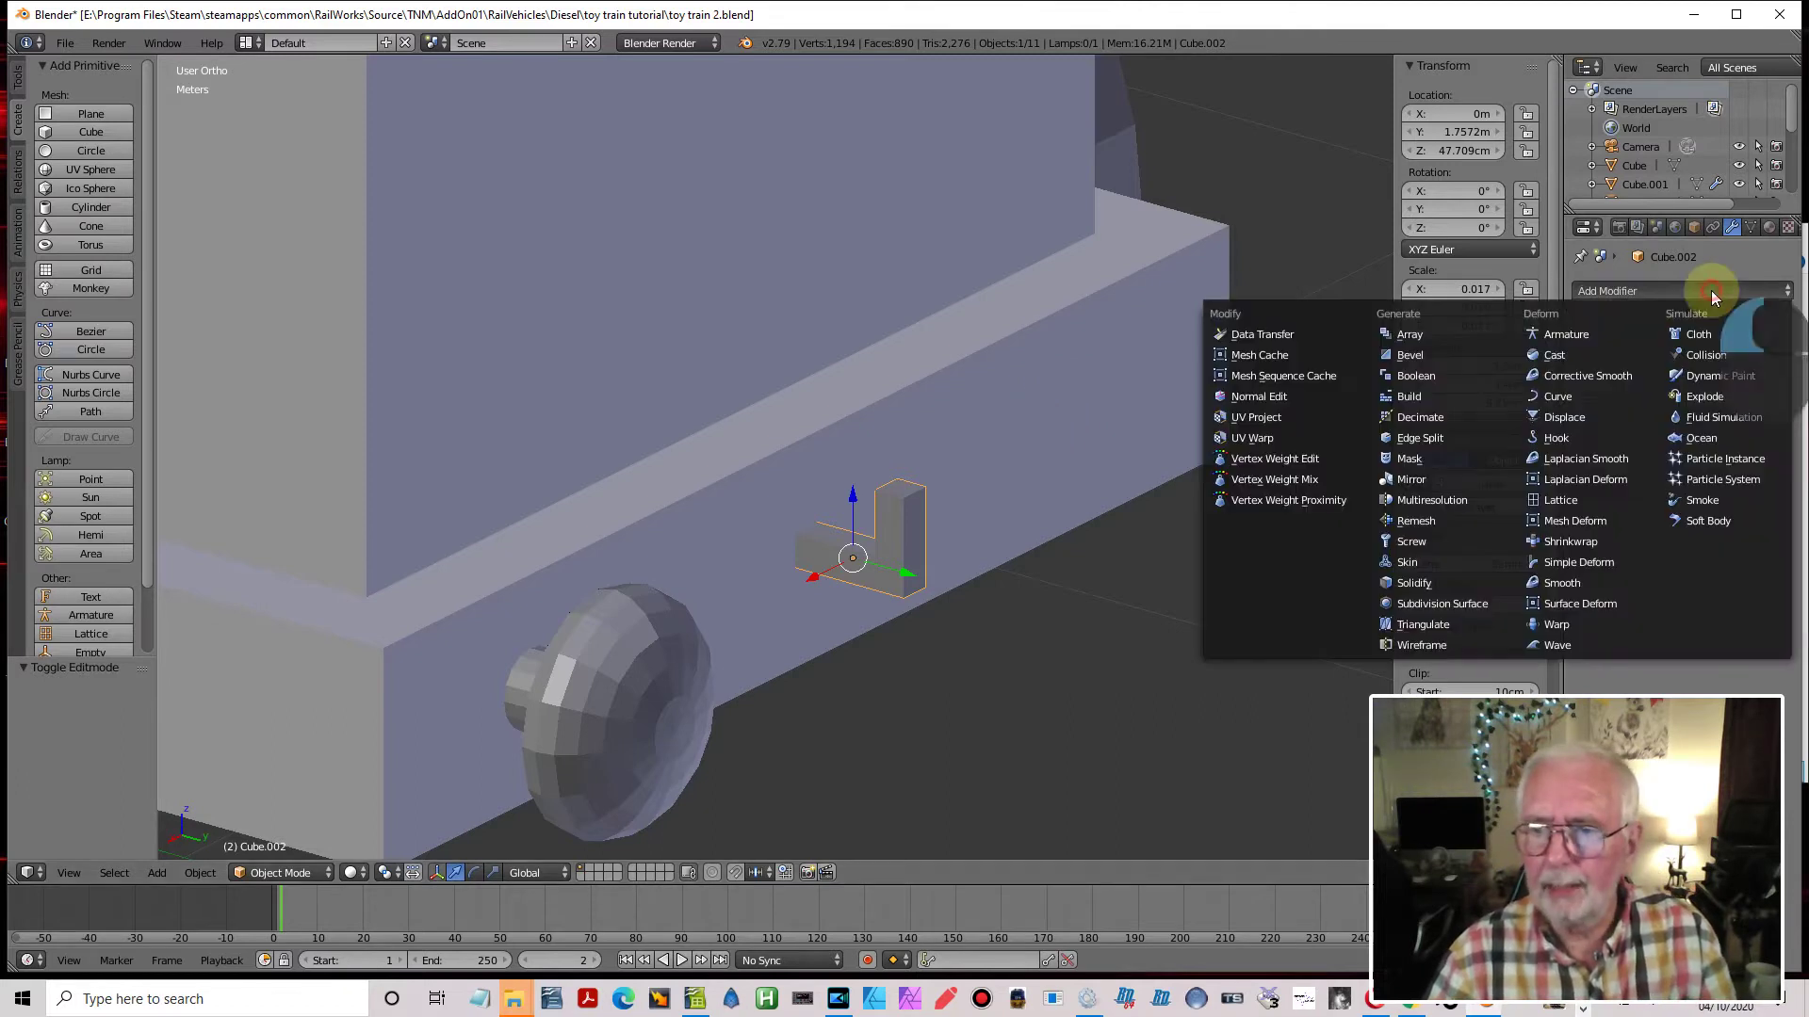
{"action": "left_click", "coordinate": [1467, 605]}
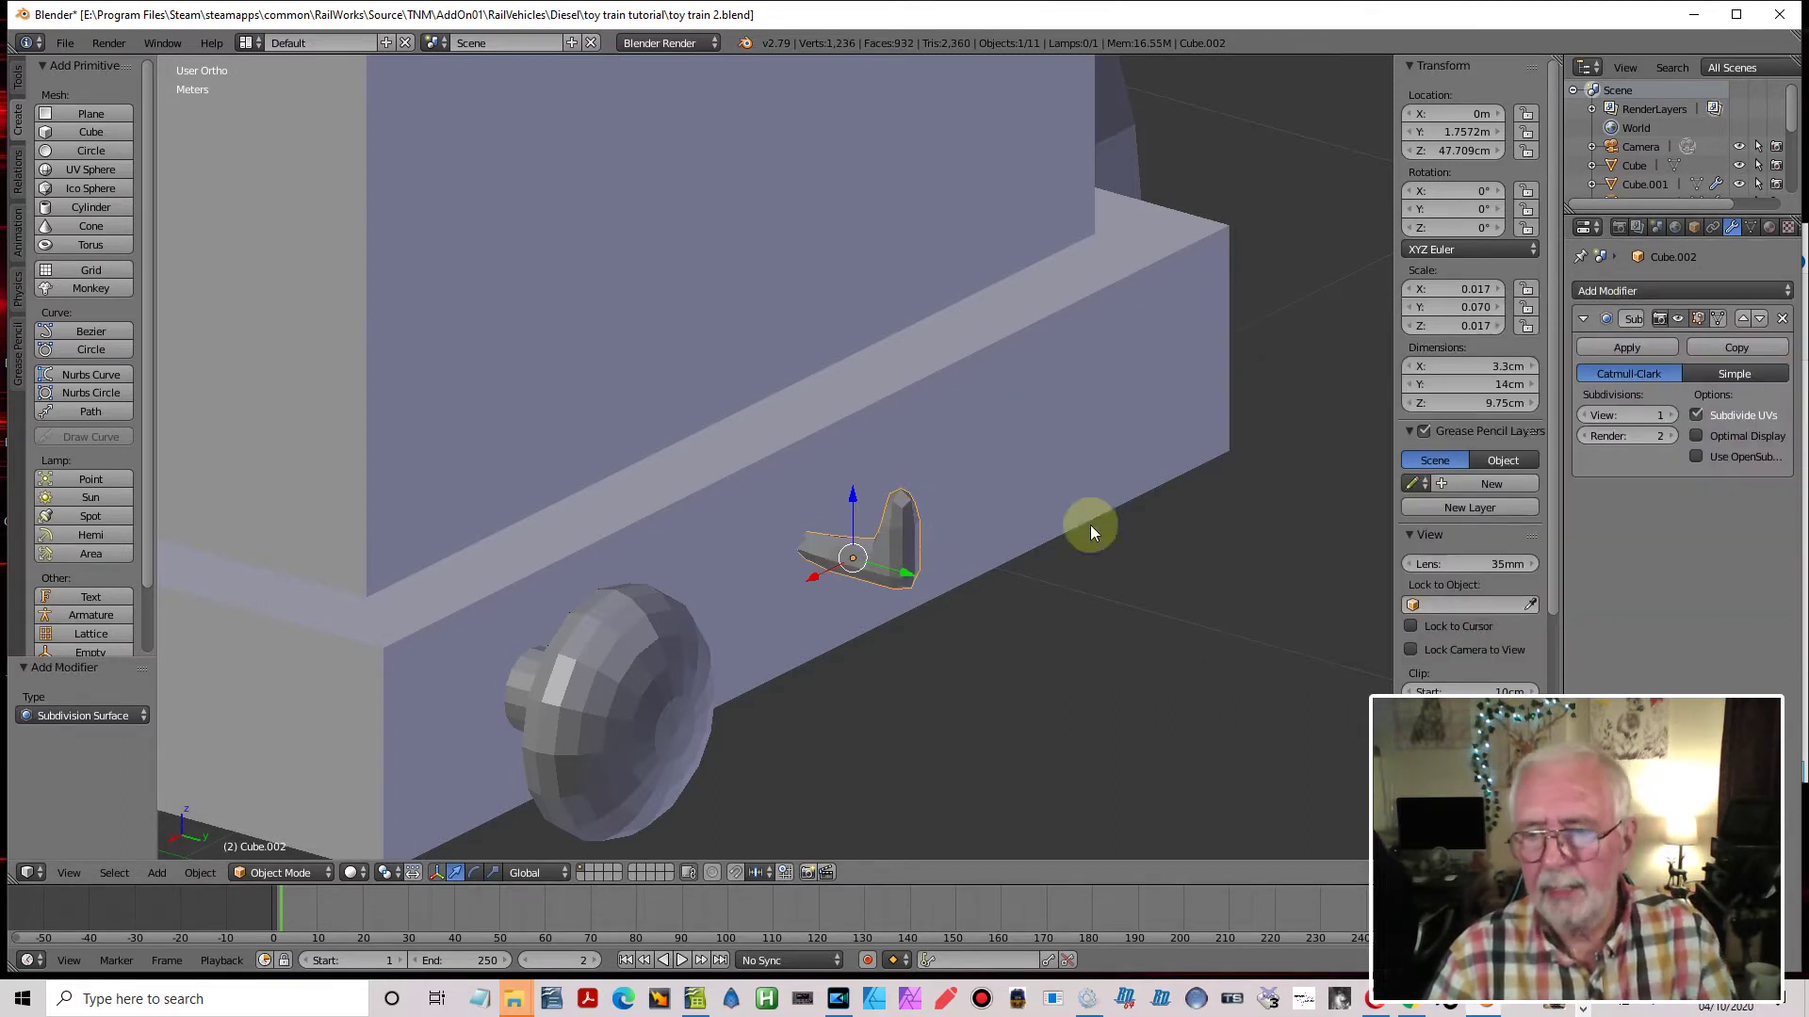
{"action": "left_click", "coordinate": [1581, 435]}
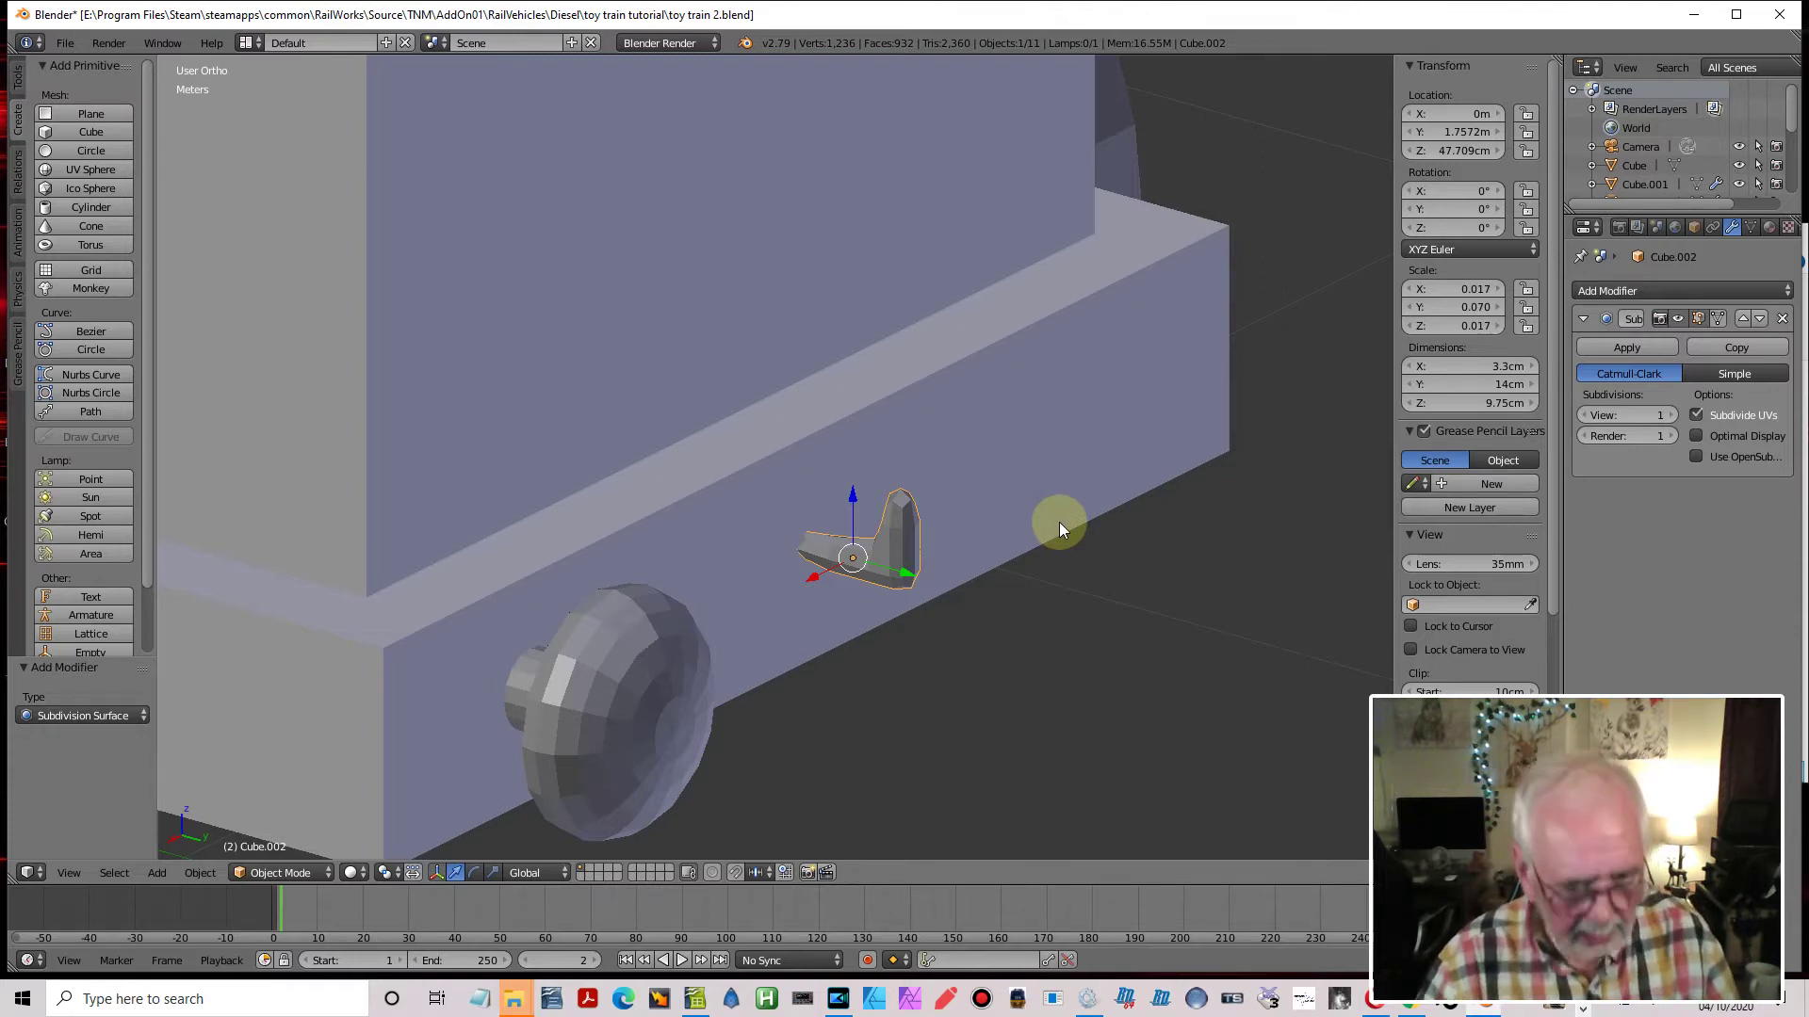
Add two loop cuts around the hook's upright, one close to its top and one just above its base
{"action": "key", "text": "Tab"}
{"action": "scroll", "coordinate": [911, 540], "scroll_direction": "up", "scroll_amount": 1}
{"action": "scroll", "coordinate": [911, 540], "scroll_direction": "up", "scroll_amount": 1}
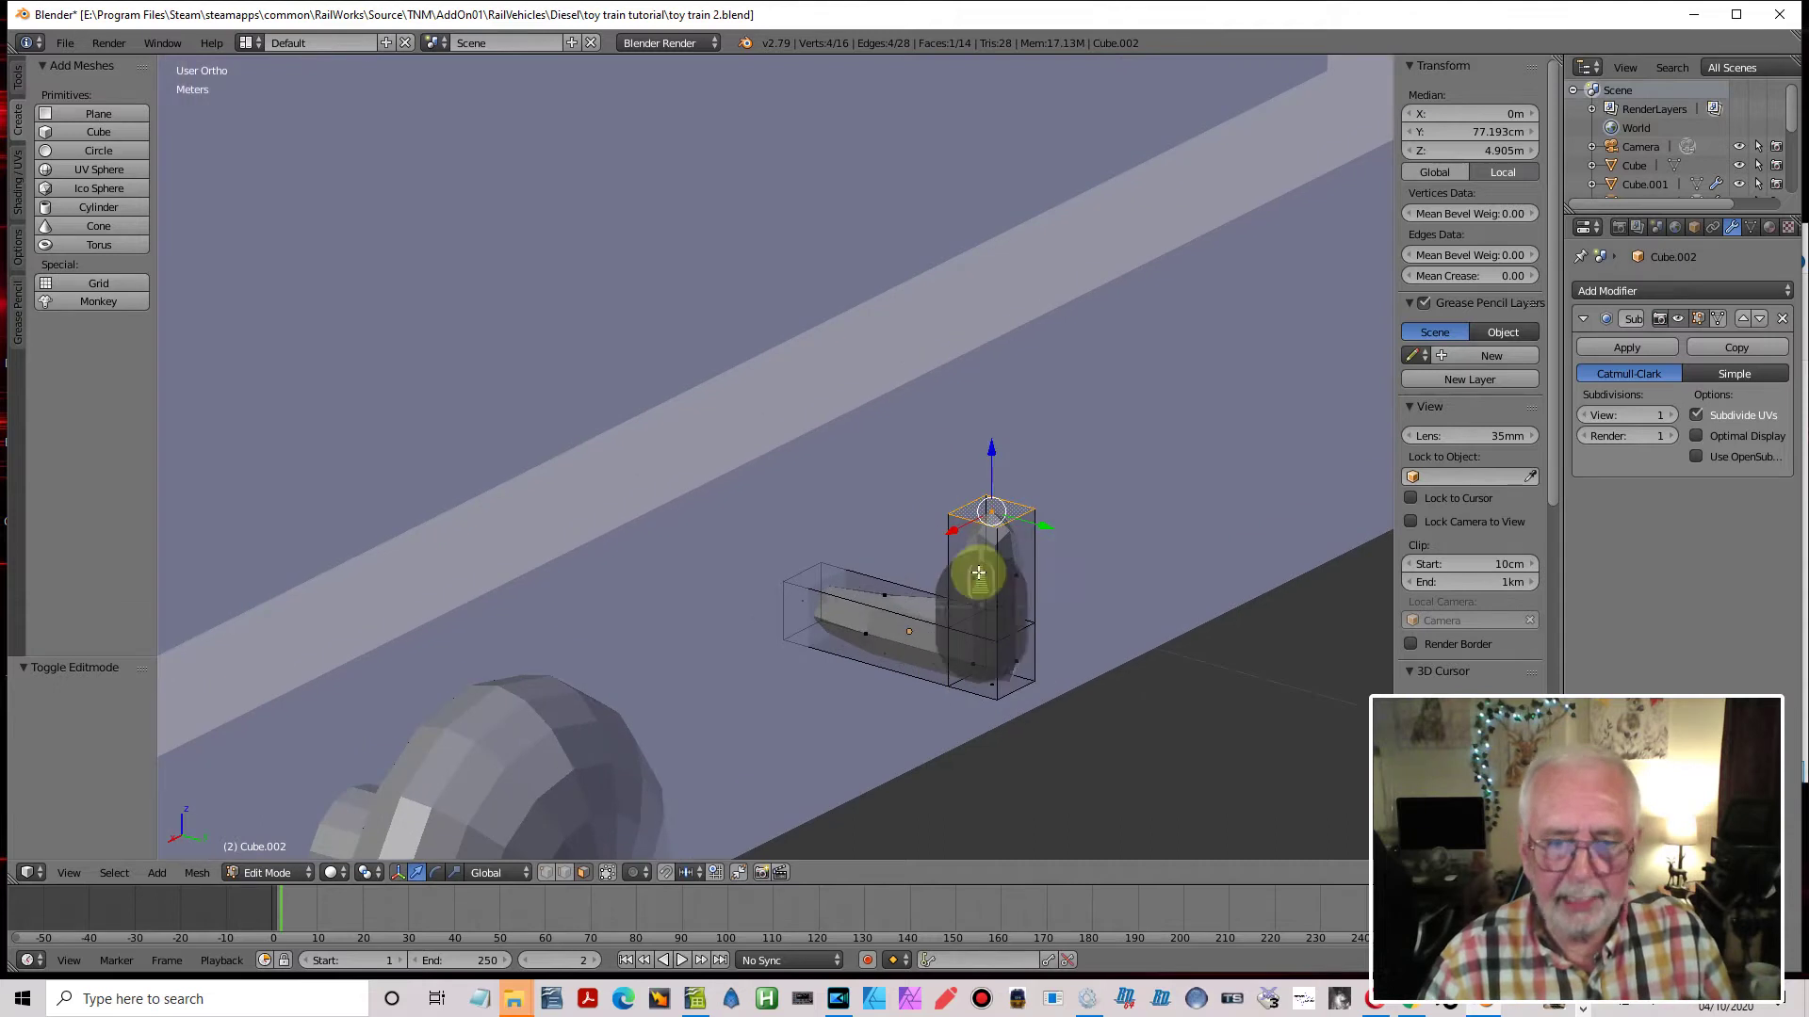
{"action": "key", "text": "ctrl+r"}
{"action": "left_click", "coordinate": [1070, 589]}
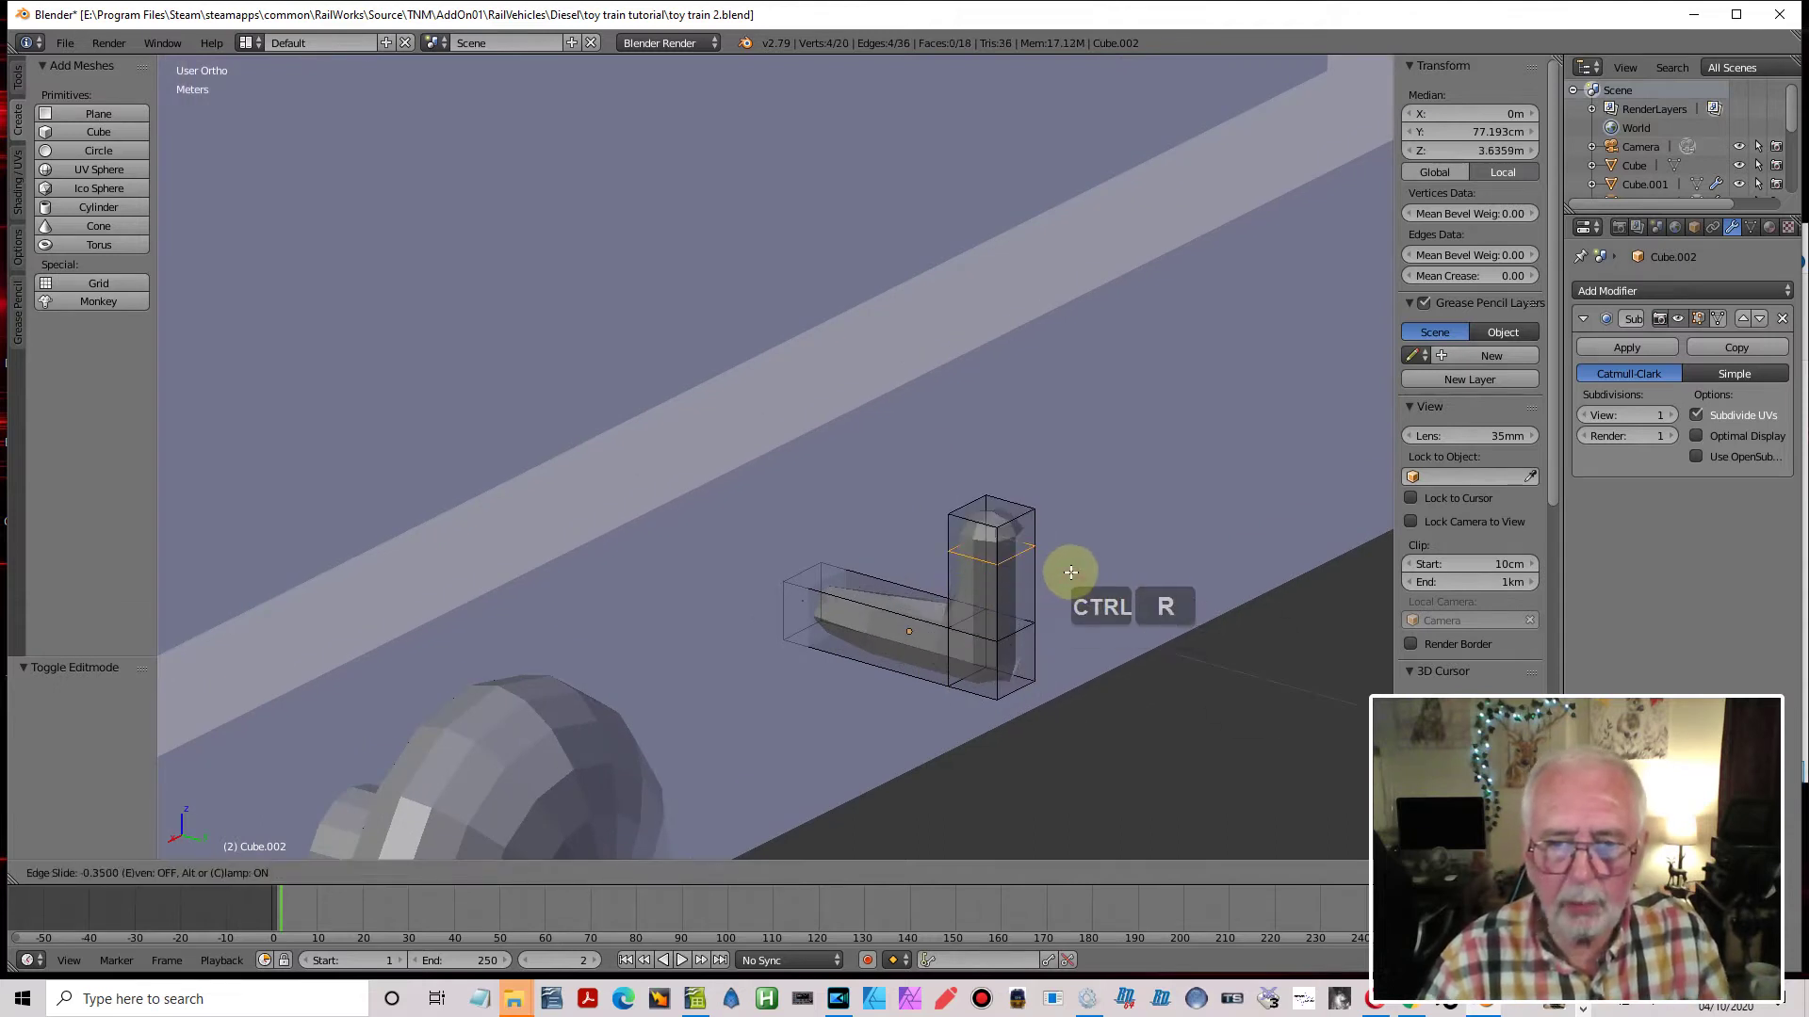
{"action": "left_click", "coordinate": [1046, 581]}
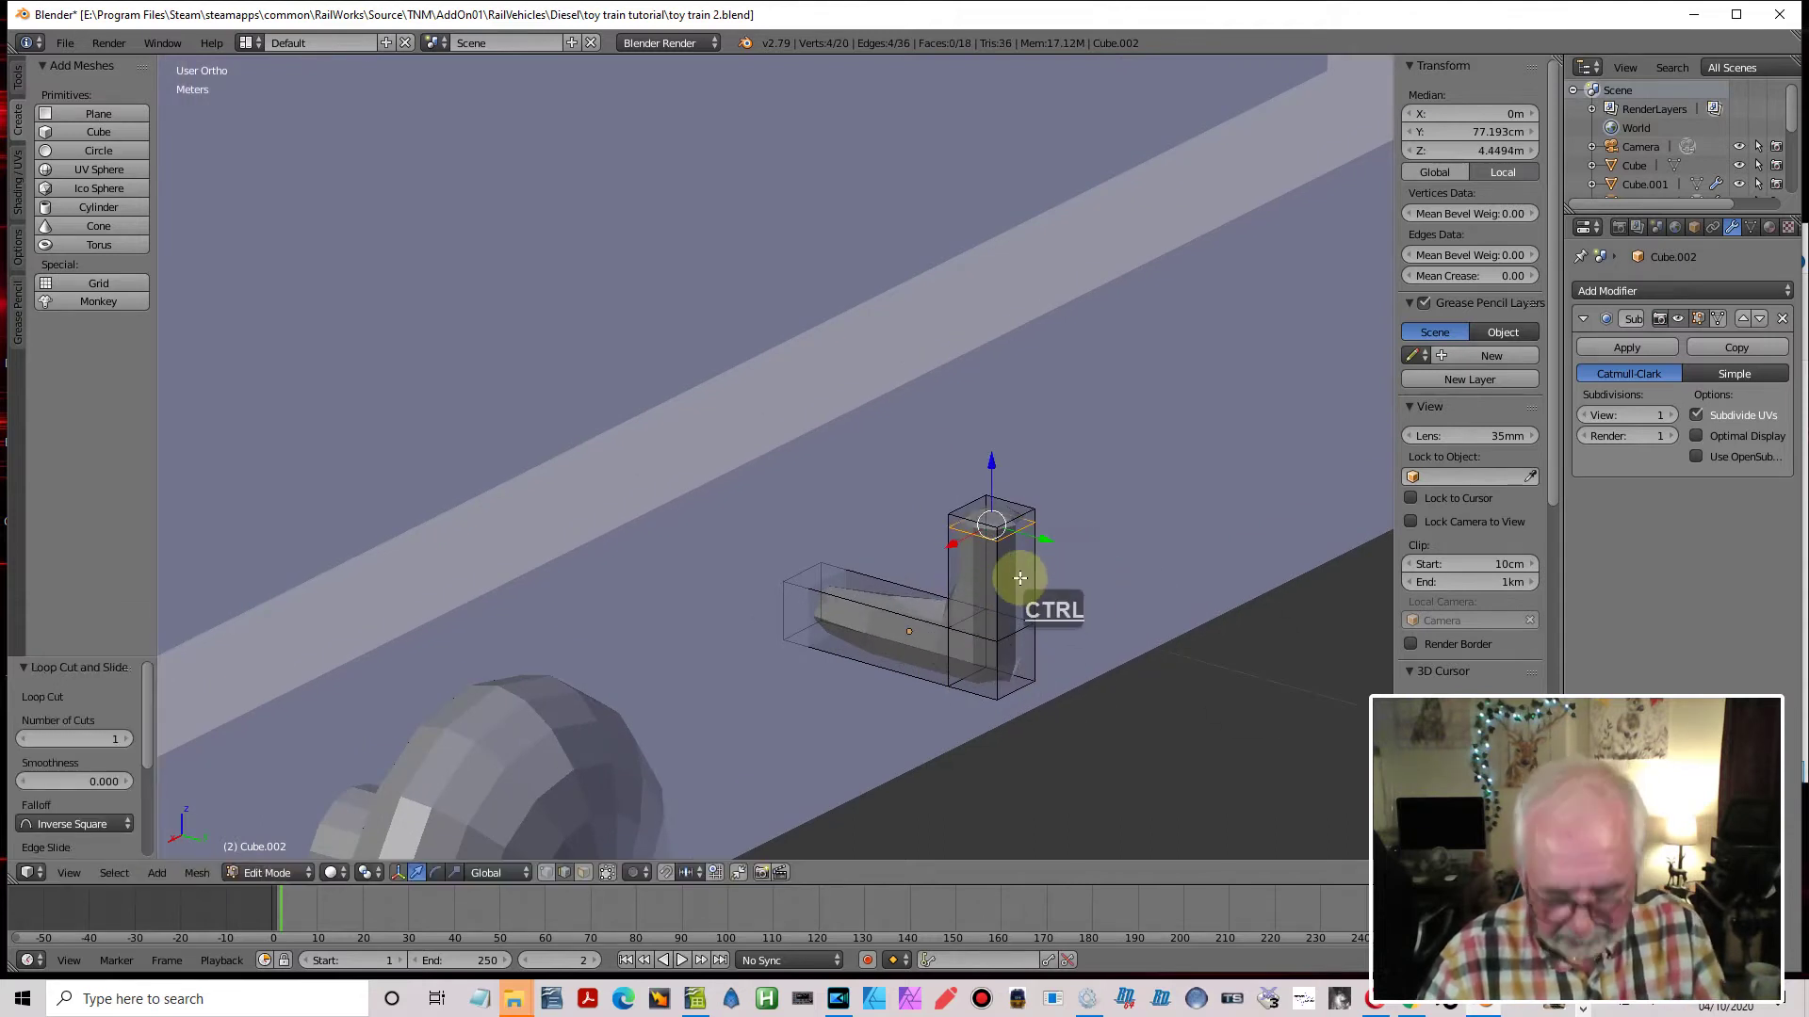
{"action": "key", "text": "ctrl+r"}
{"action": "left_click", "coordinate": [1027, 603]}
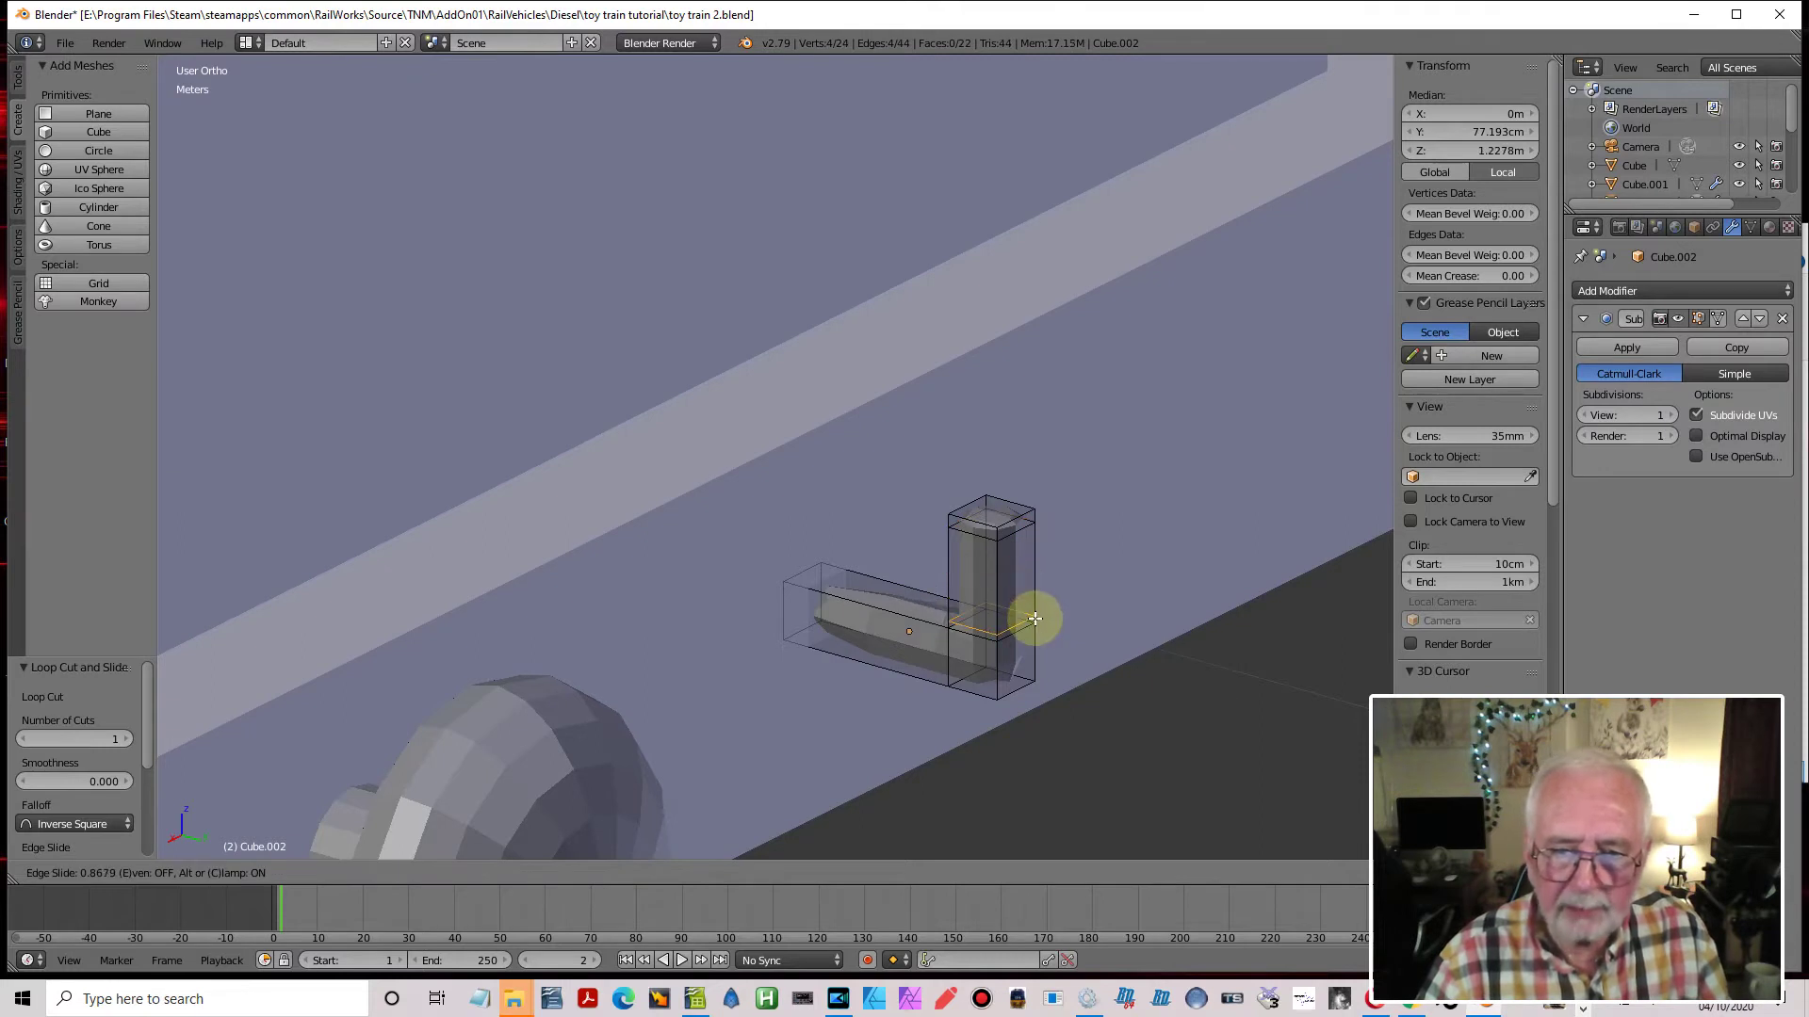
{"action": "left_click", "coordinate": [1034, 619]}
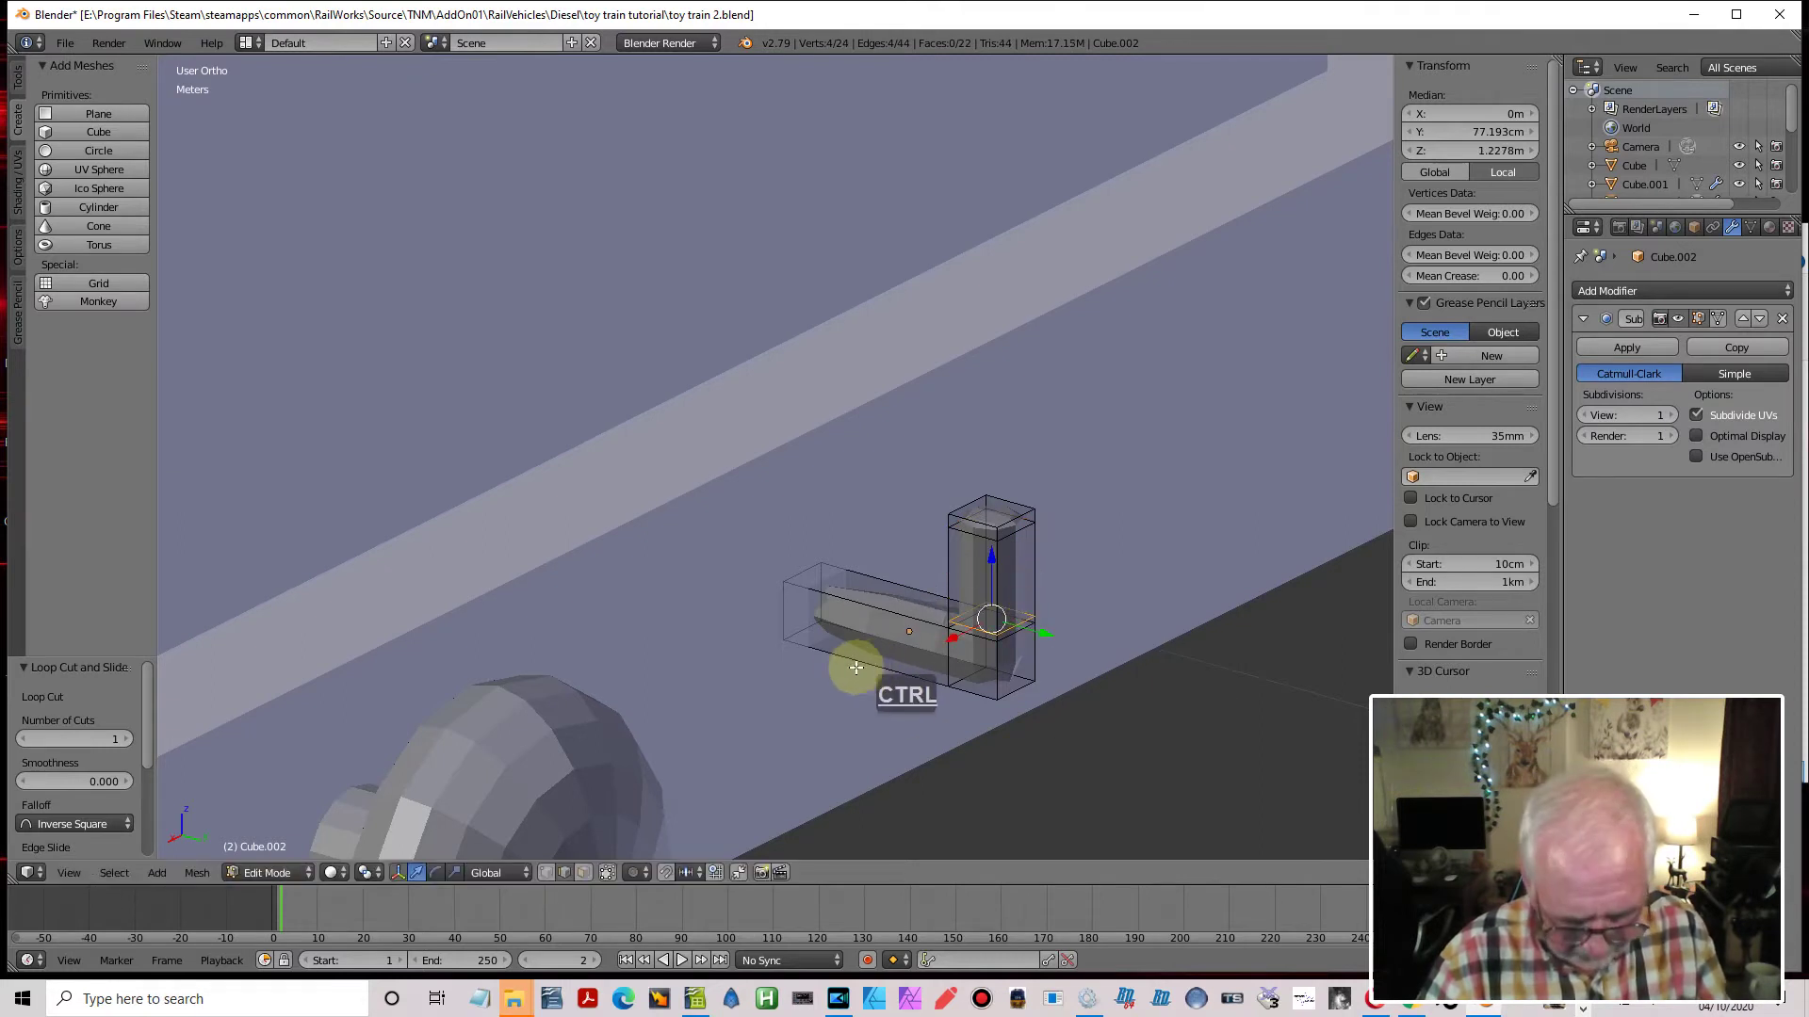
Add two loop cuts across the hook's horizontal bar, one close to the upright and one near its rear end
{"action": "key", "text": "ctrl+r"}
{"action": "left_click", "coordinate": [914, 632]}
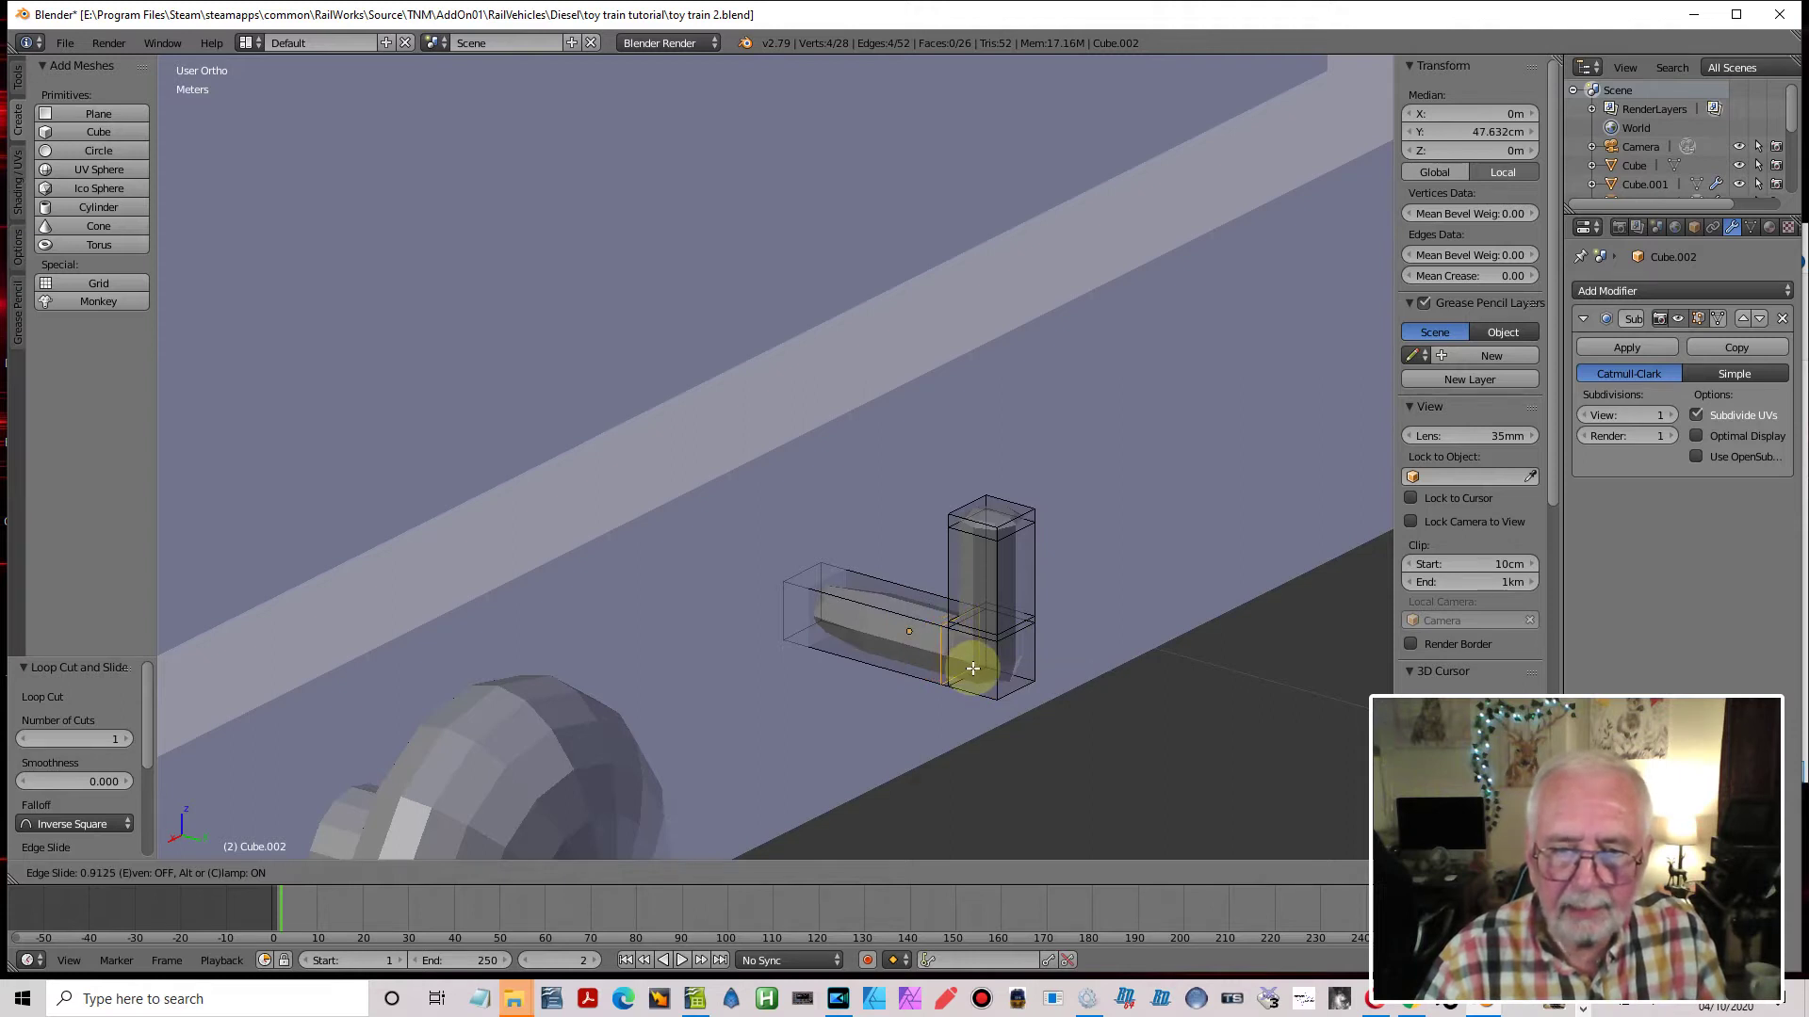
{"action": "left_click", "coordinate": [973, 669]}
{"action": "middle_click_drag", "start_coordinate": [969, 659], "coordinate": [856, 597]}
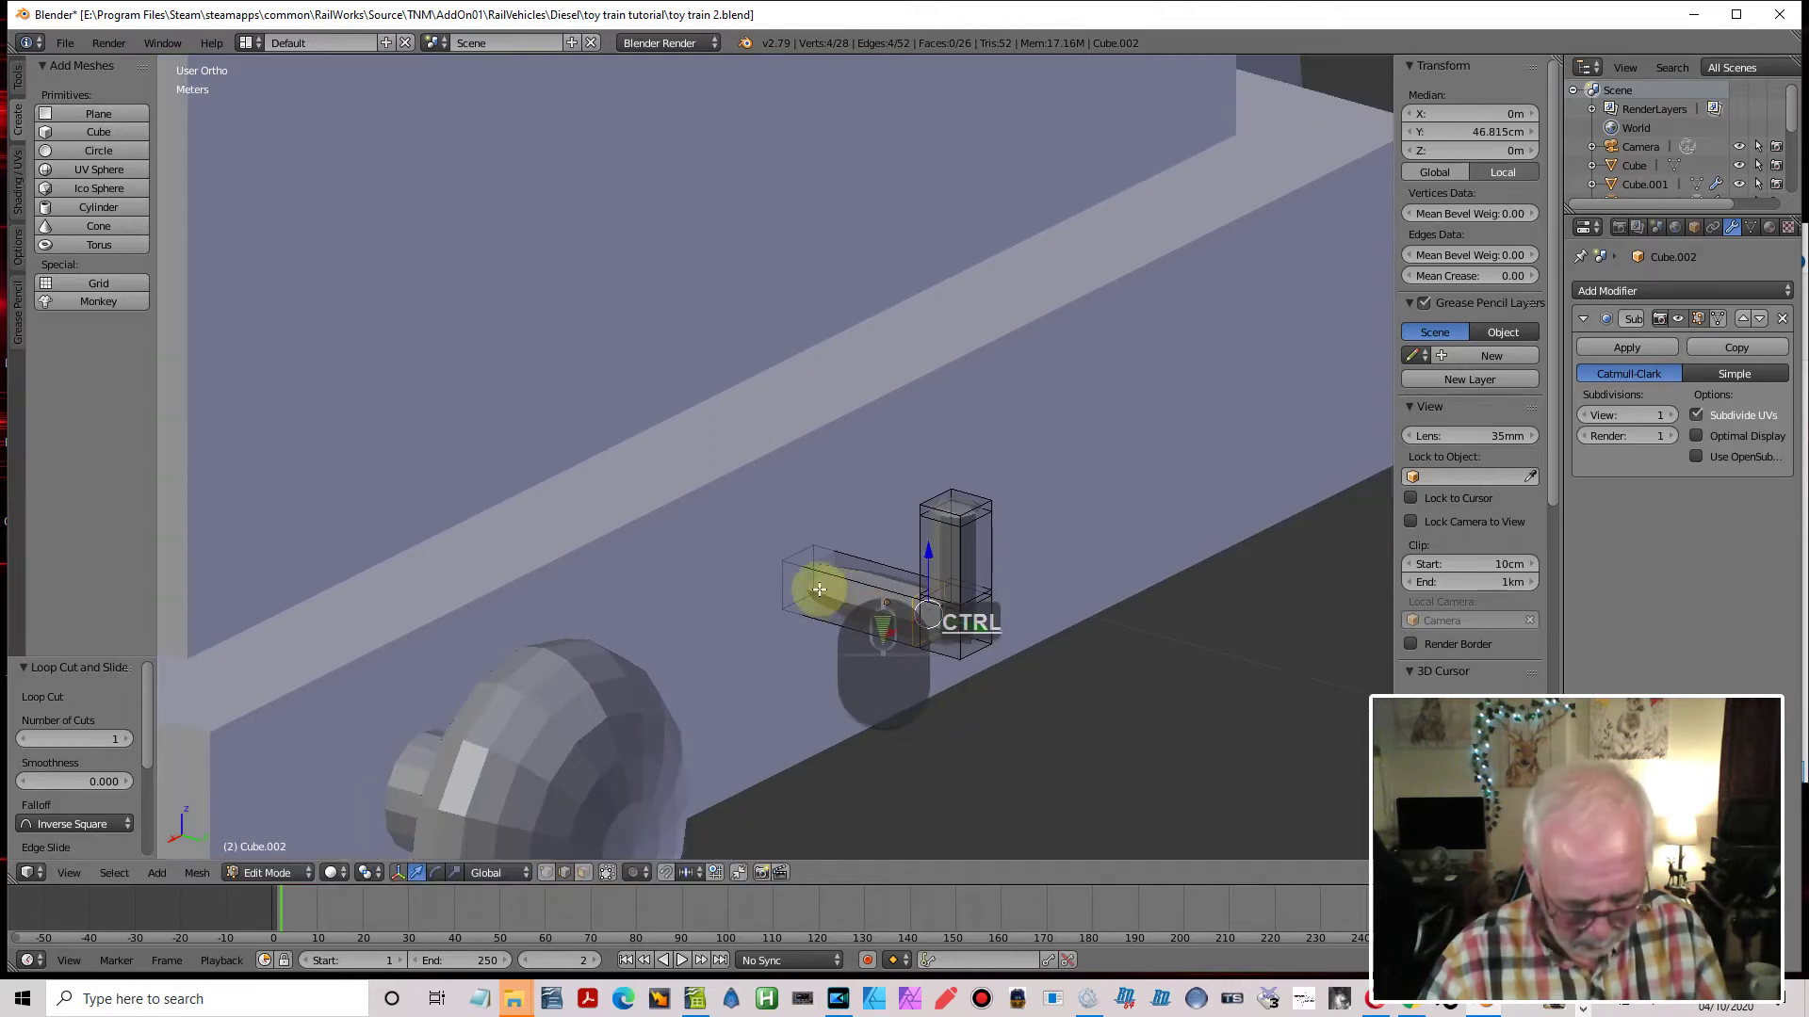
{"action": "key", "text": "ctrl+r"}
{"action": "left_click", "coordinate": [831, 577]}
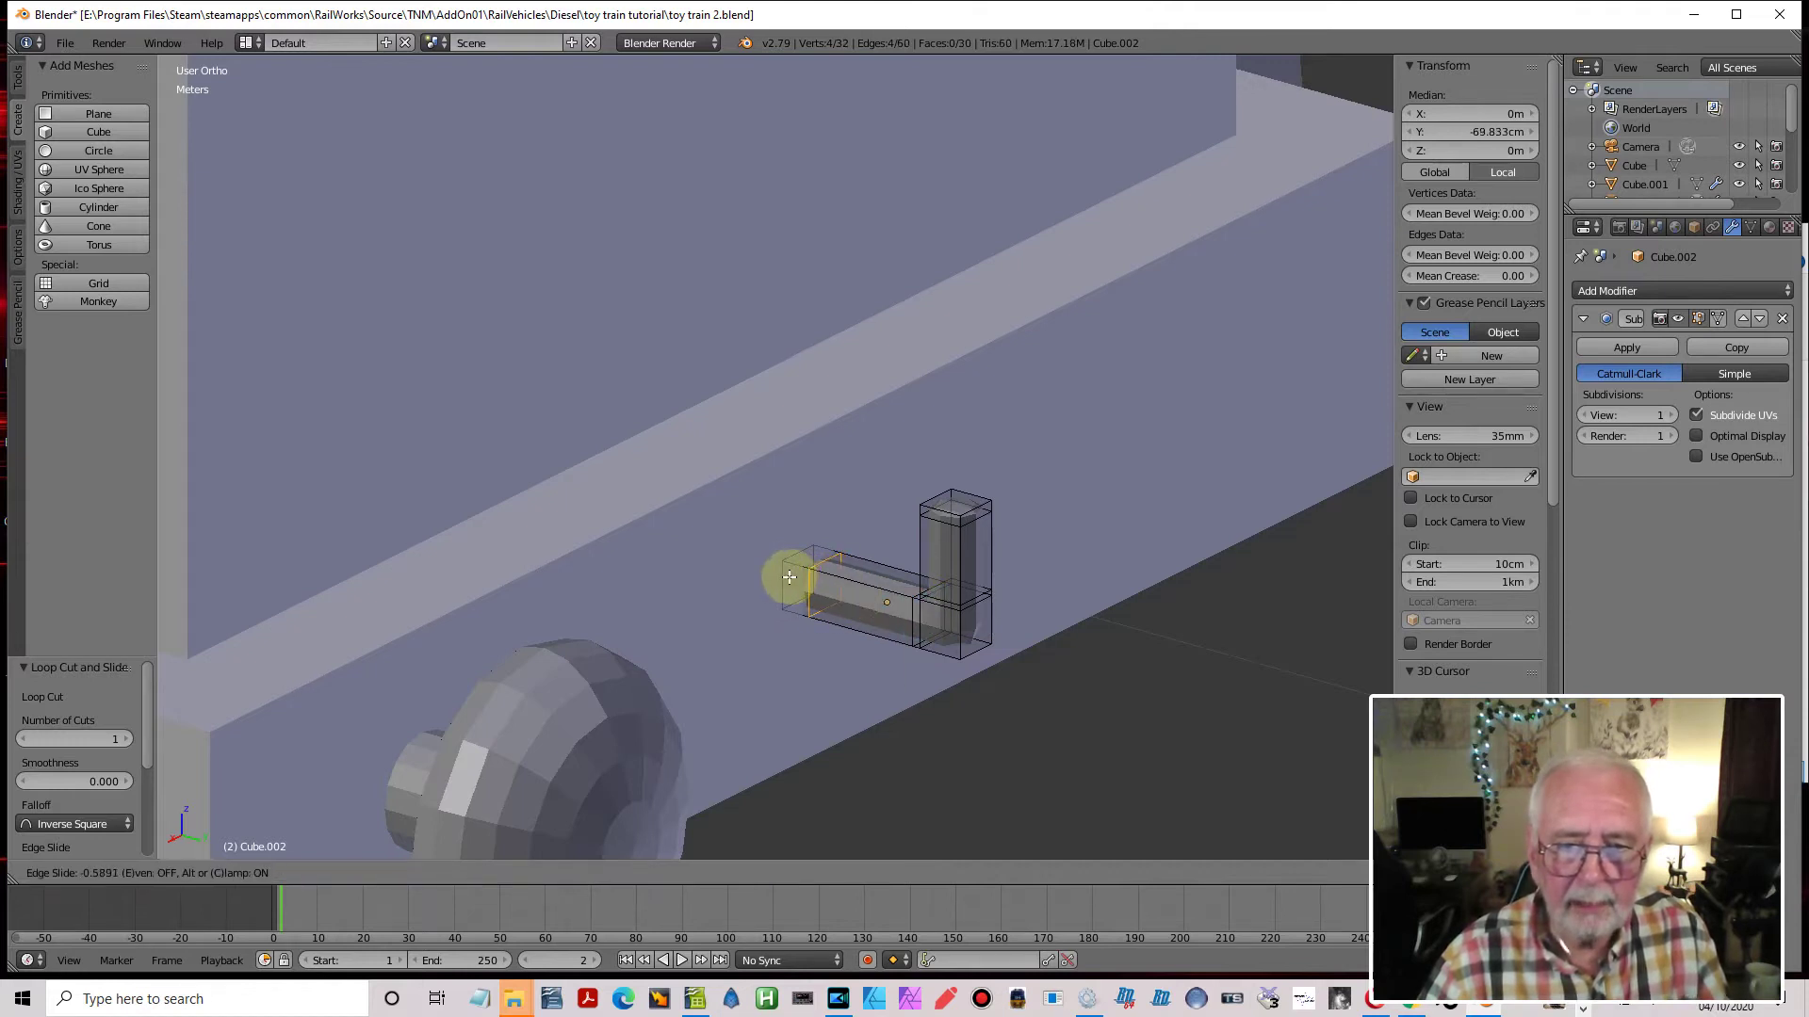
{"action": "left_click", "coordinate": [787, 580]}
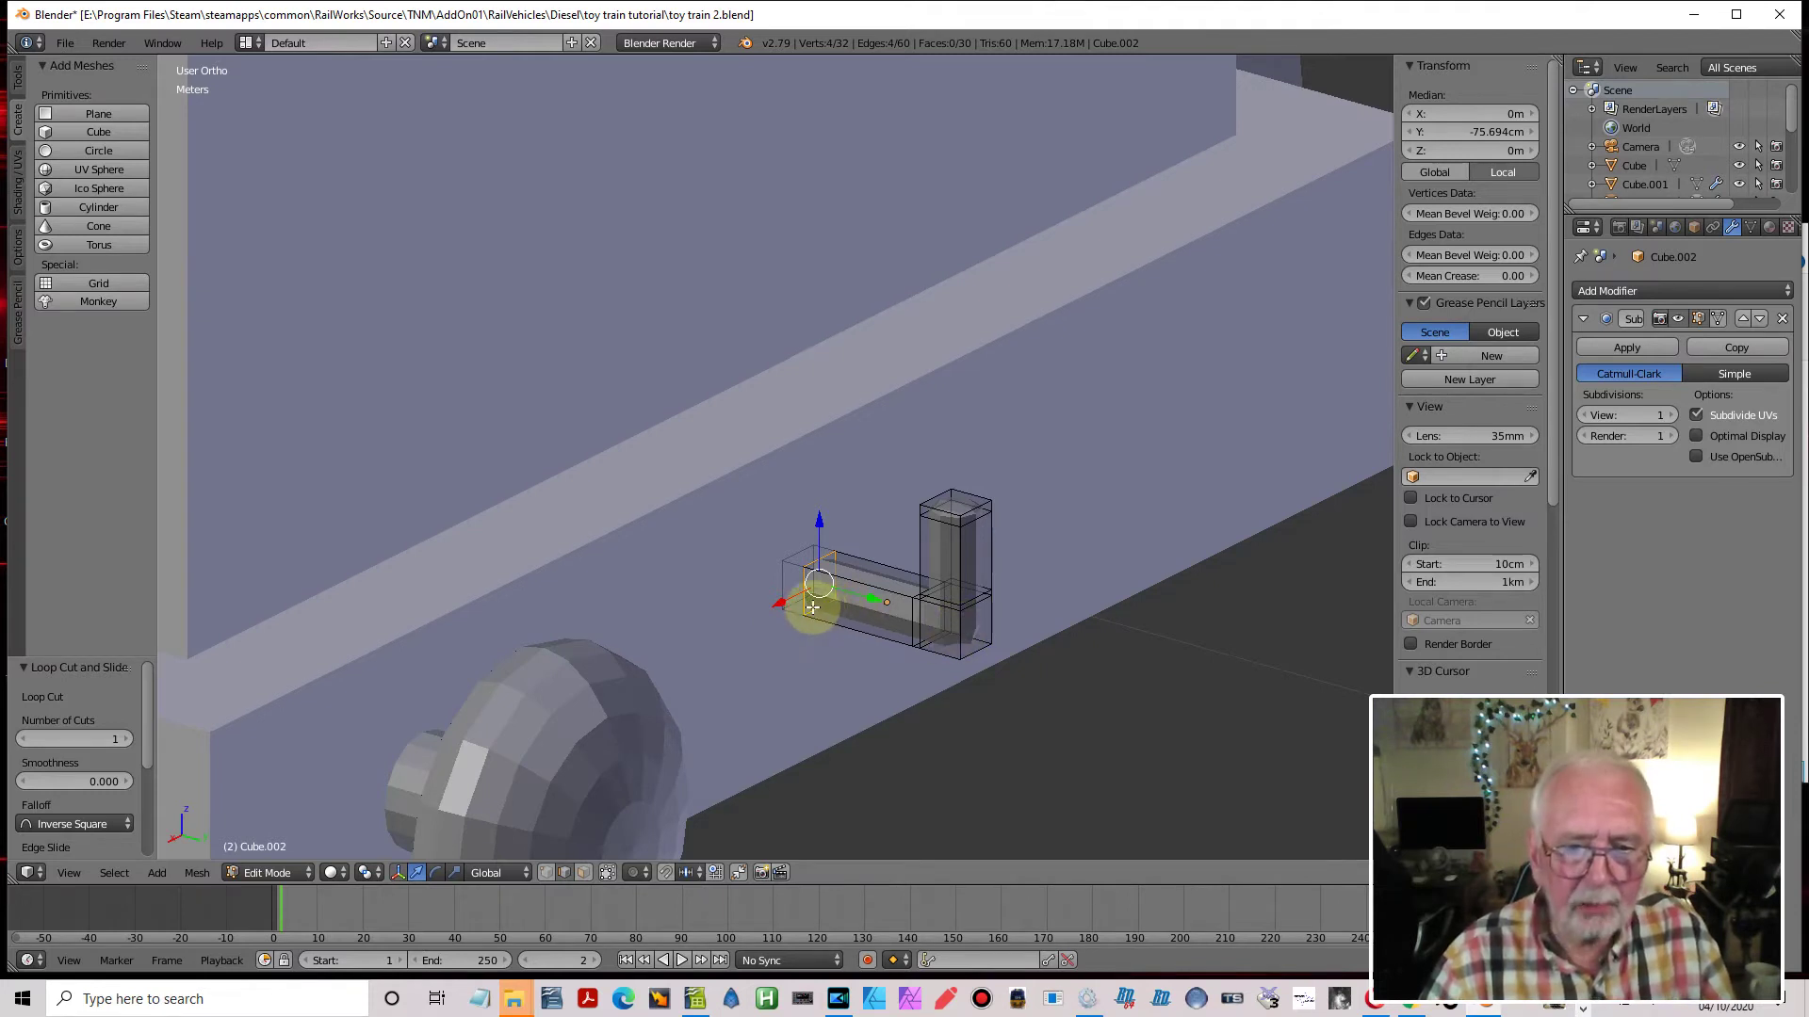
Add a centred lengthwise loop cut around the sides of the hook's horizontal bar at mid-height
{"action": "key", "text": "ctrl+r"}
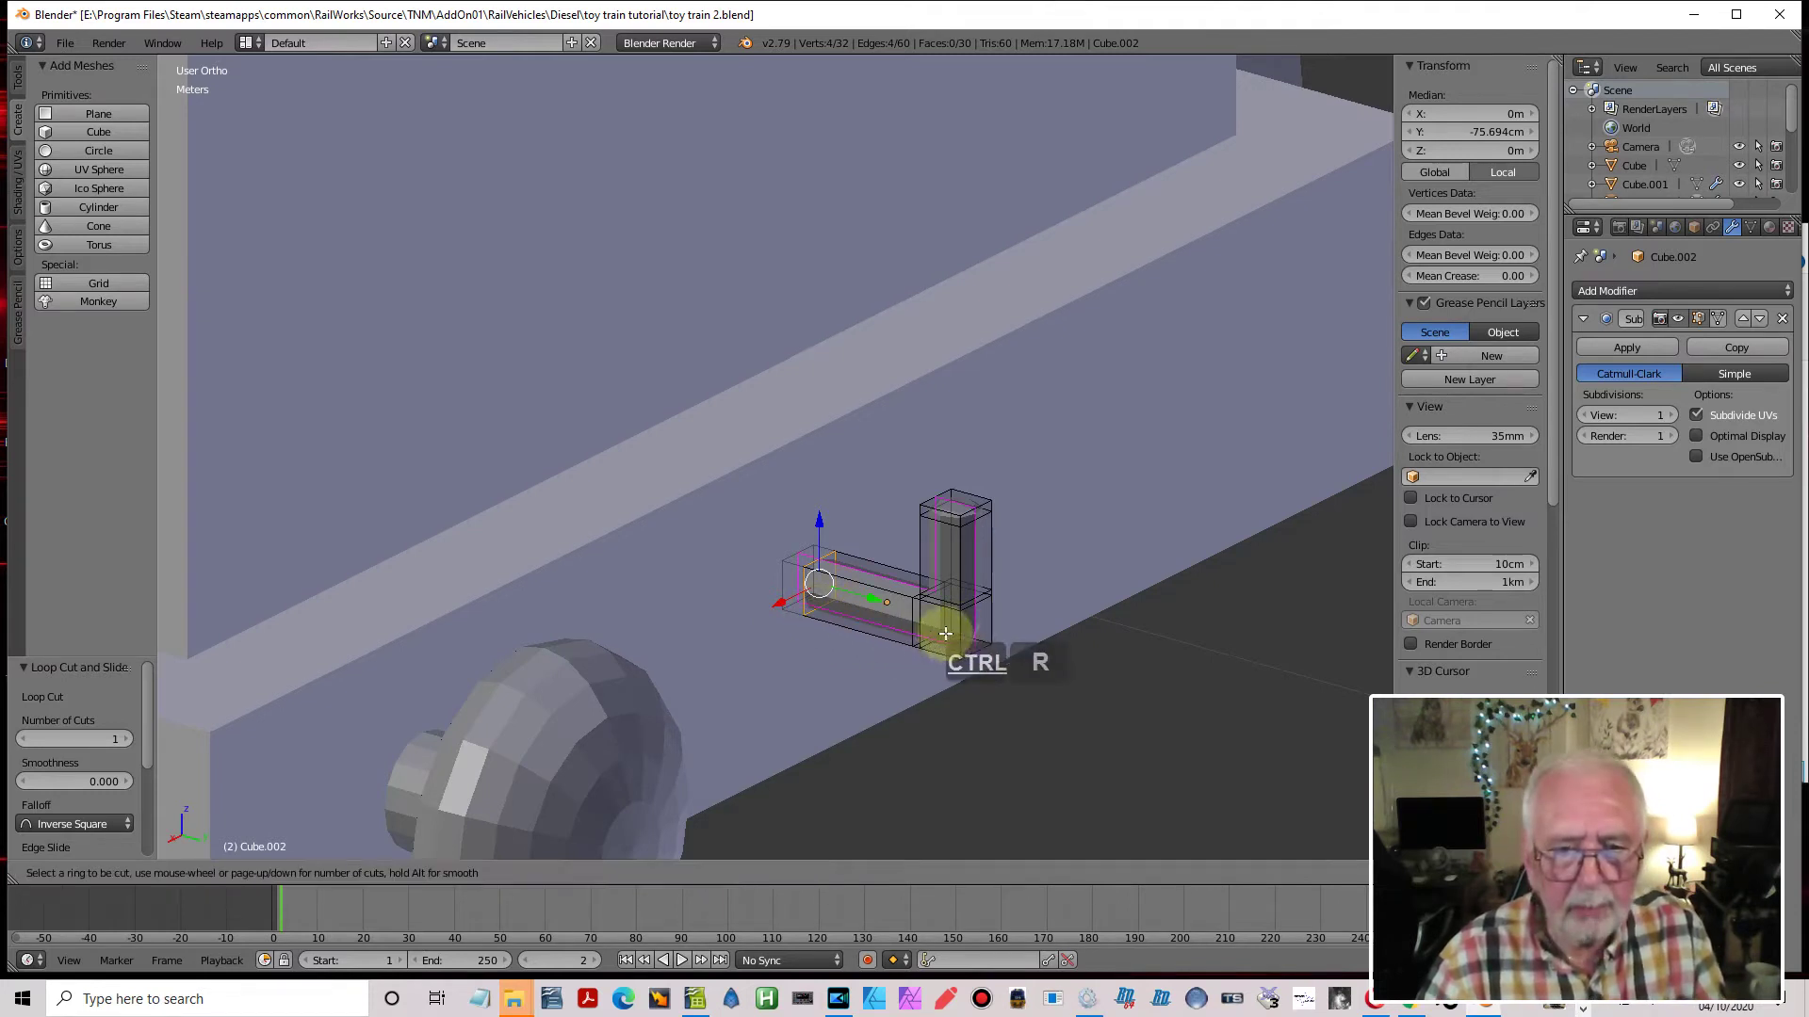
{"action": "left_click", "coordinate": [983, 624]}
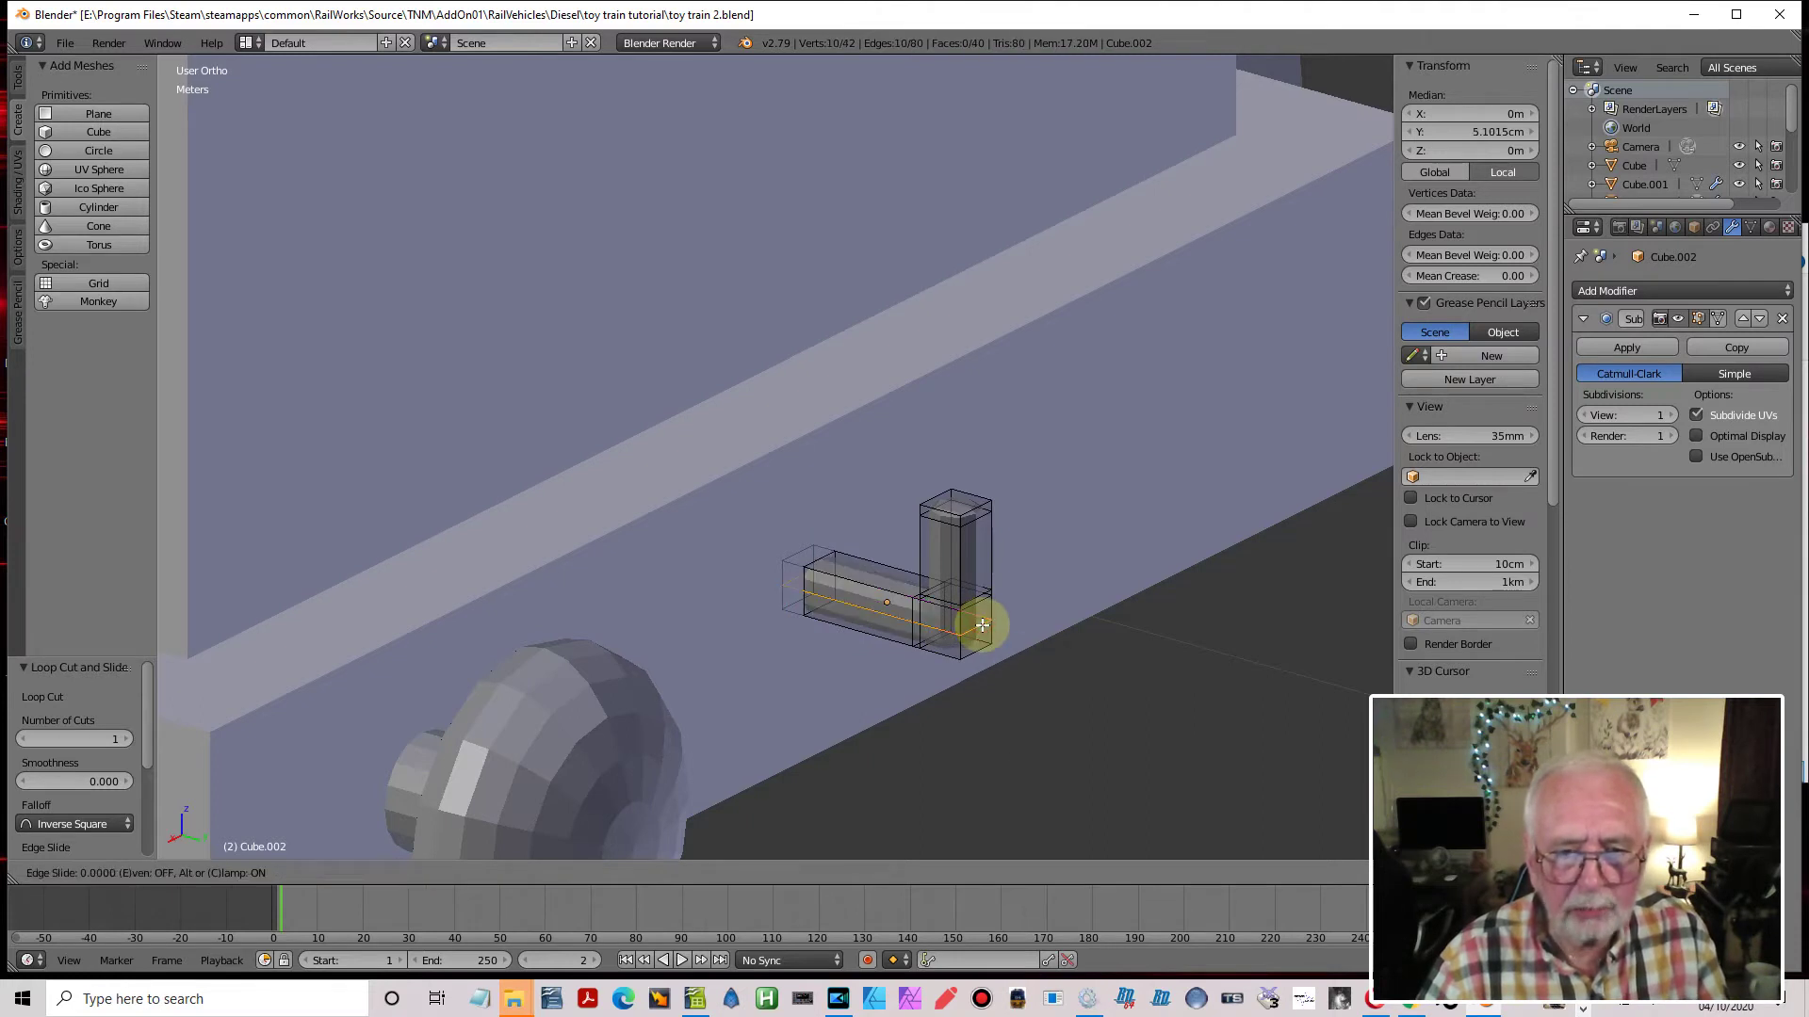
{"action": "left_click", "coordinate": [983, 624]}
{"action": "middle_click_drag", "start_coordinate": [983, 625], "coordinate": [941, 625]}
{"action": "key", "text": "Tab"}
{"action": "key", "text": "Tab"}
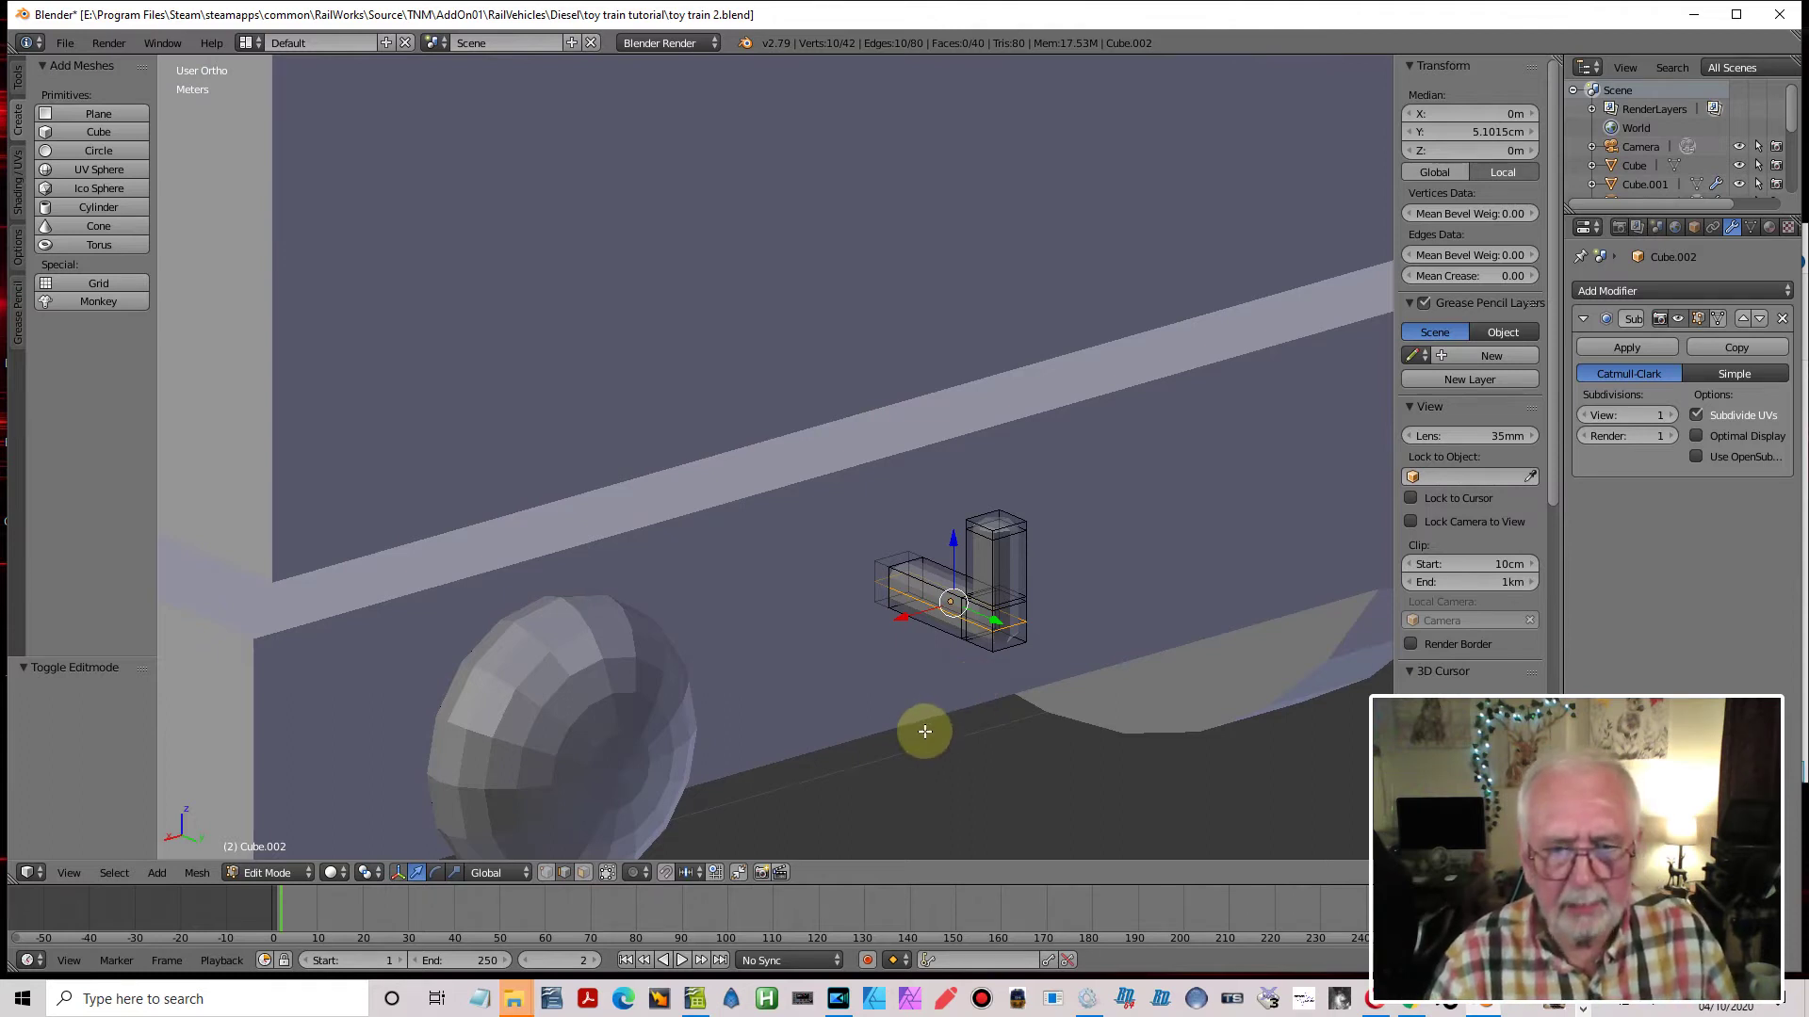
Extrude the bar's rear end section in place and scale it up about 2.9 times to form a mounting flange
{"action": "middle_click_drag", "start_coordinate": [921, 727], "coordinate": [912, 687]}
{"action": "key", "text": "a"}
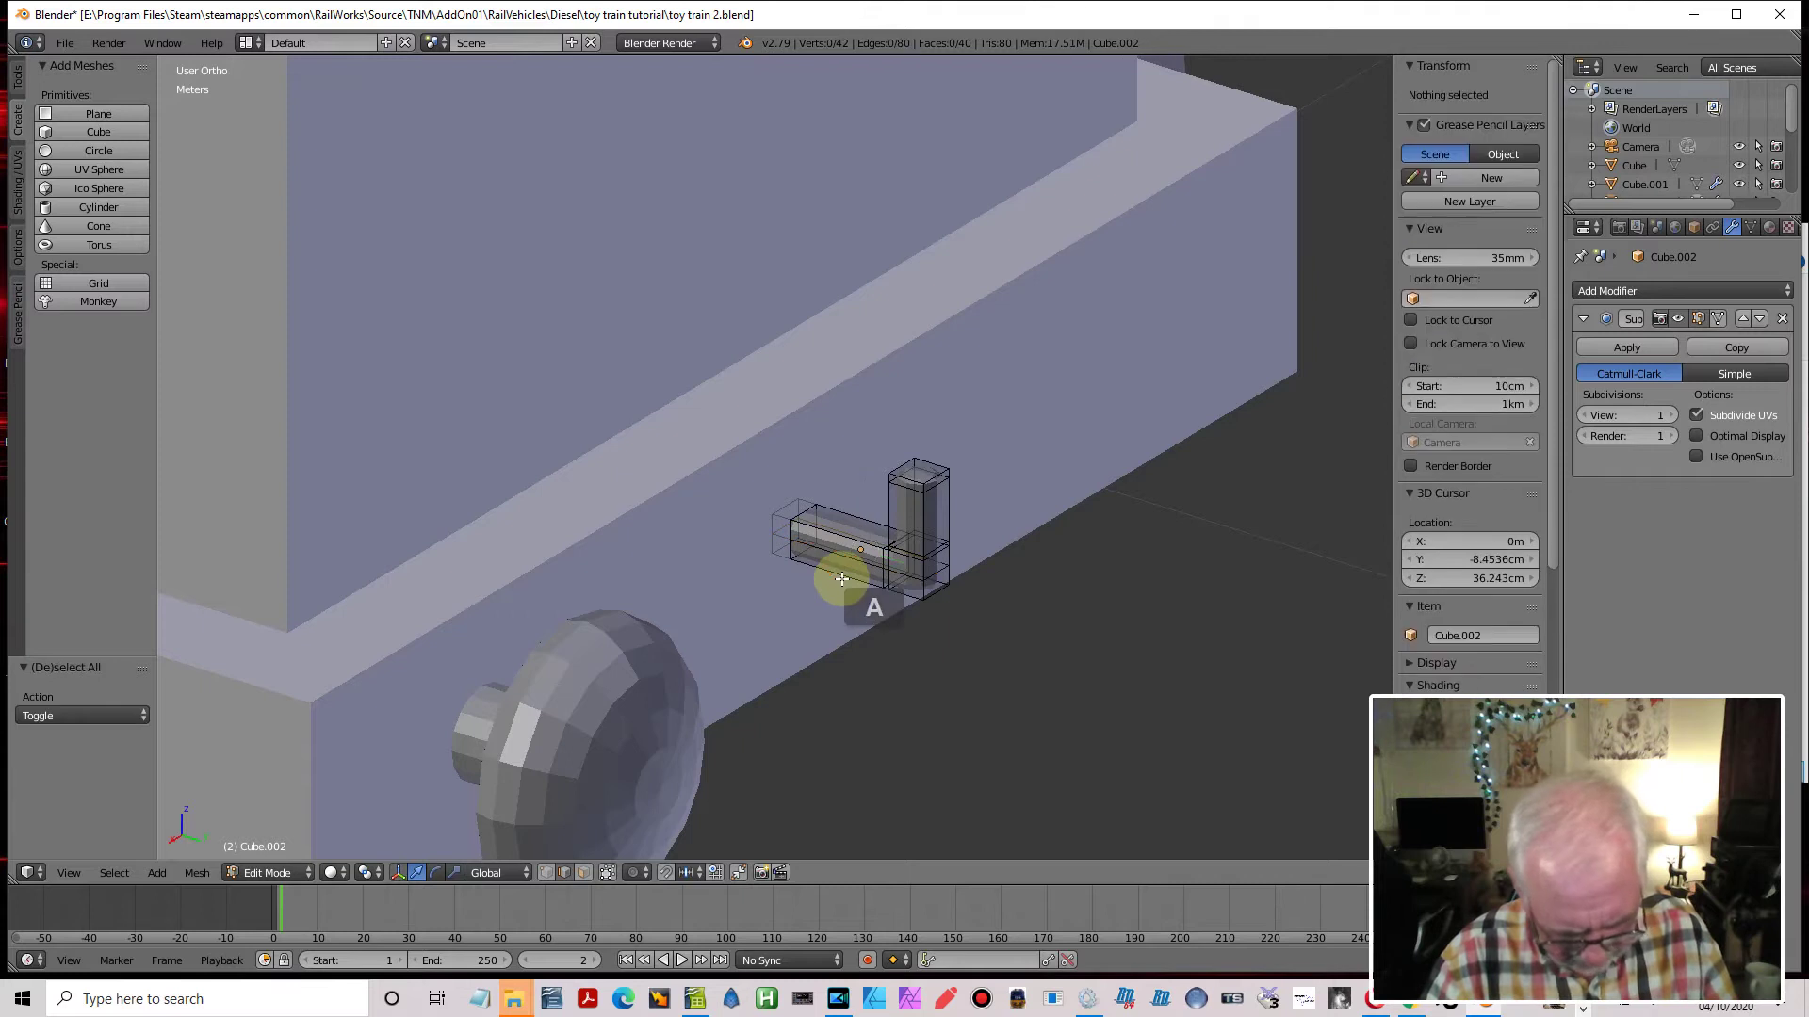
{"action": "key", "text": "b"}
{"action": "left_click_drag", "start_coordinate": [721, 474], "coordinate": [833, 582]}
{"action": "key", "text": "ctrl"}
{"action": "key", "text": "ctrl+KP_1"}
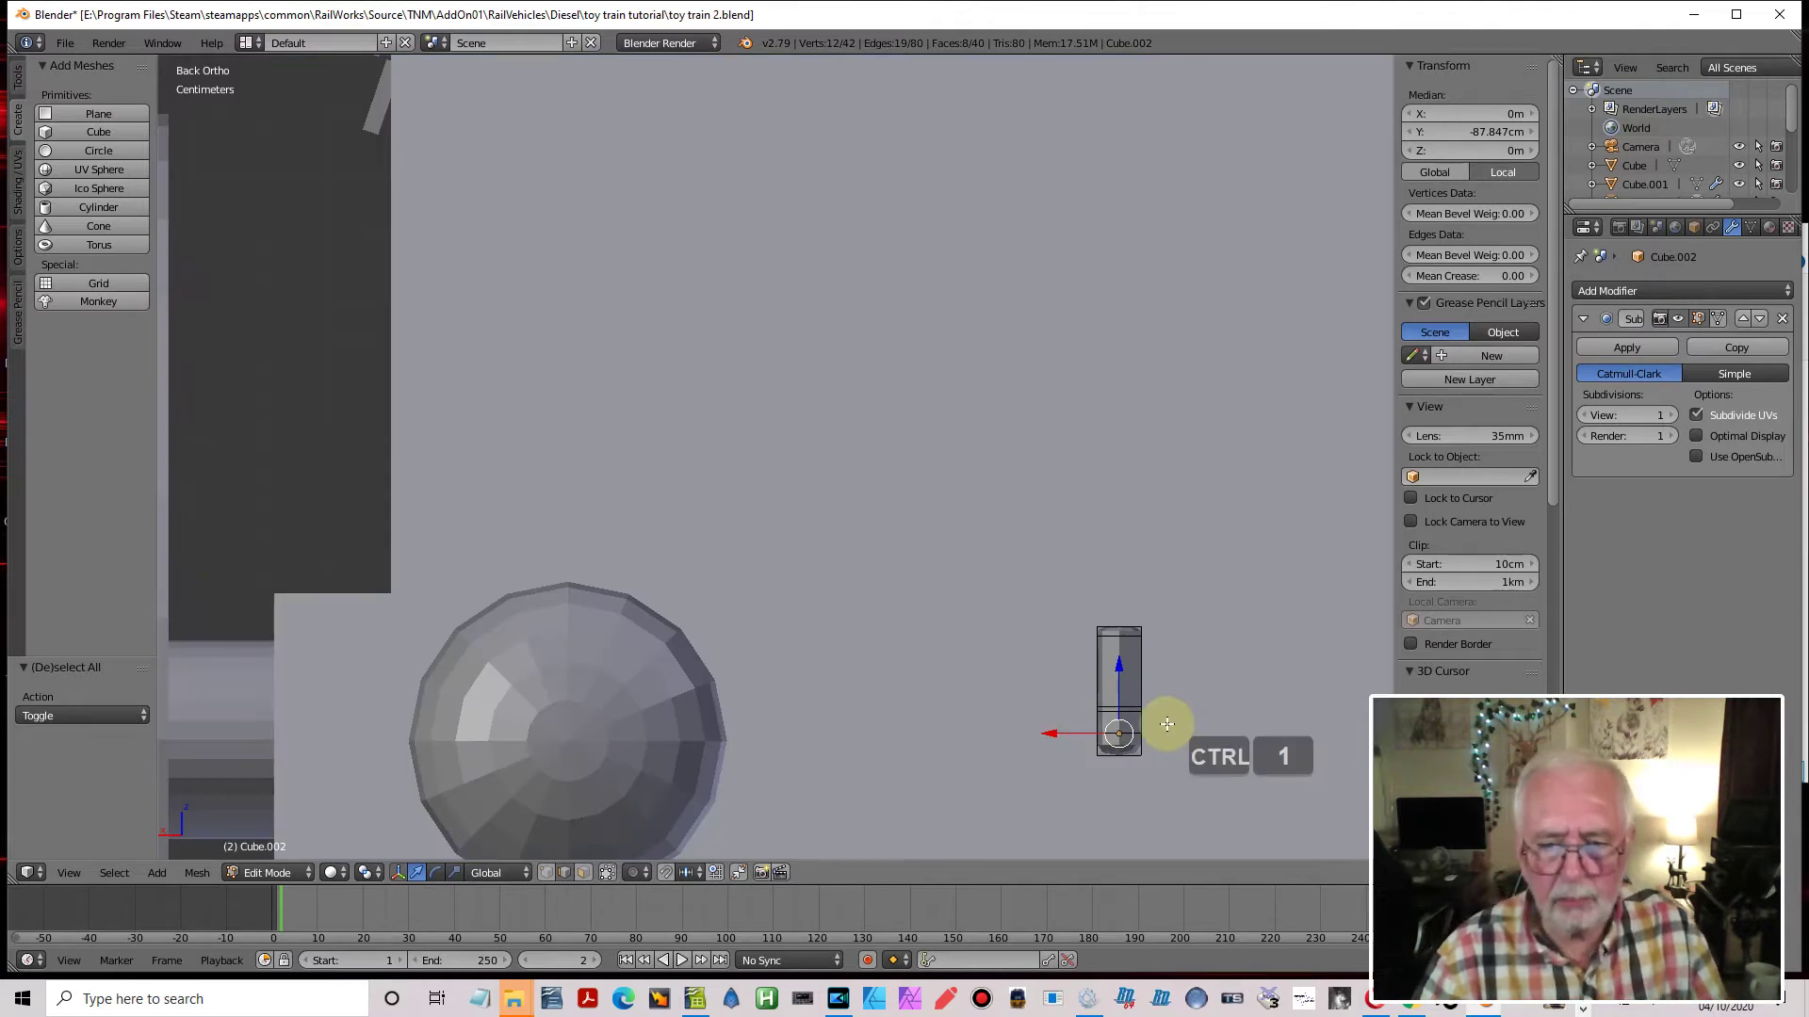
{"action": "key", "text": "e"}
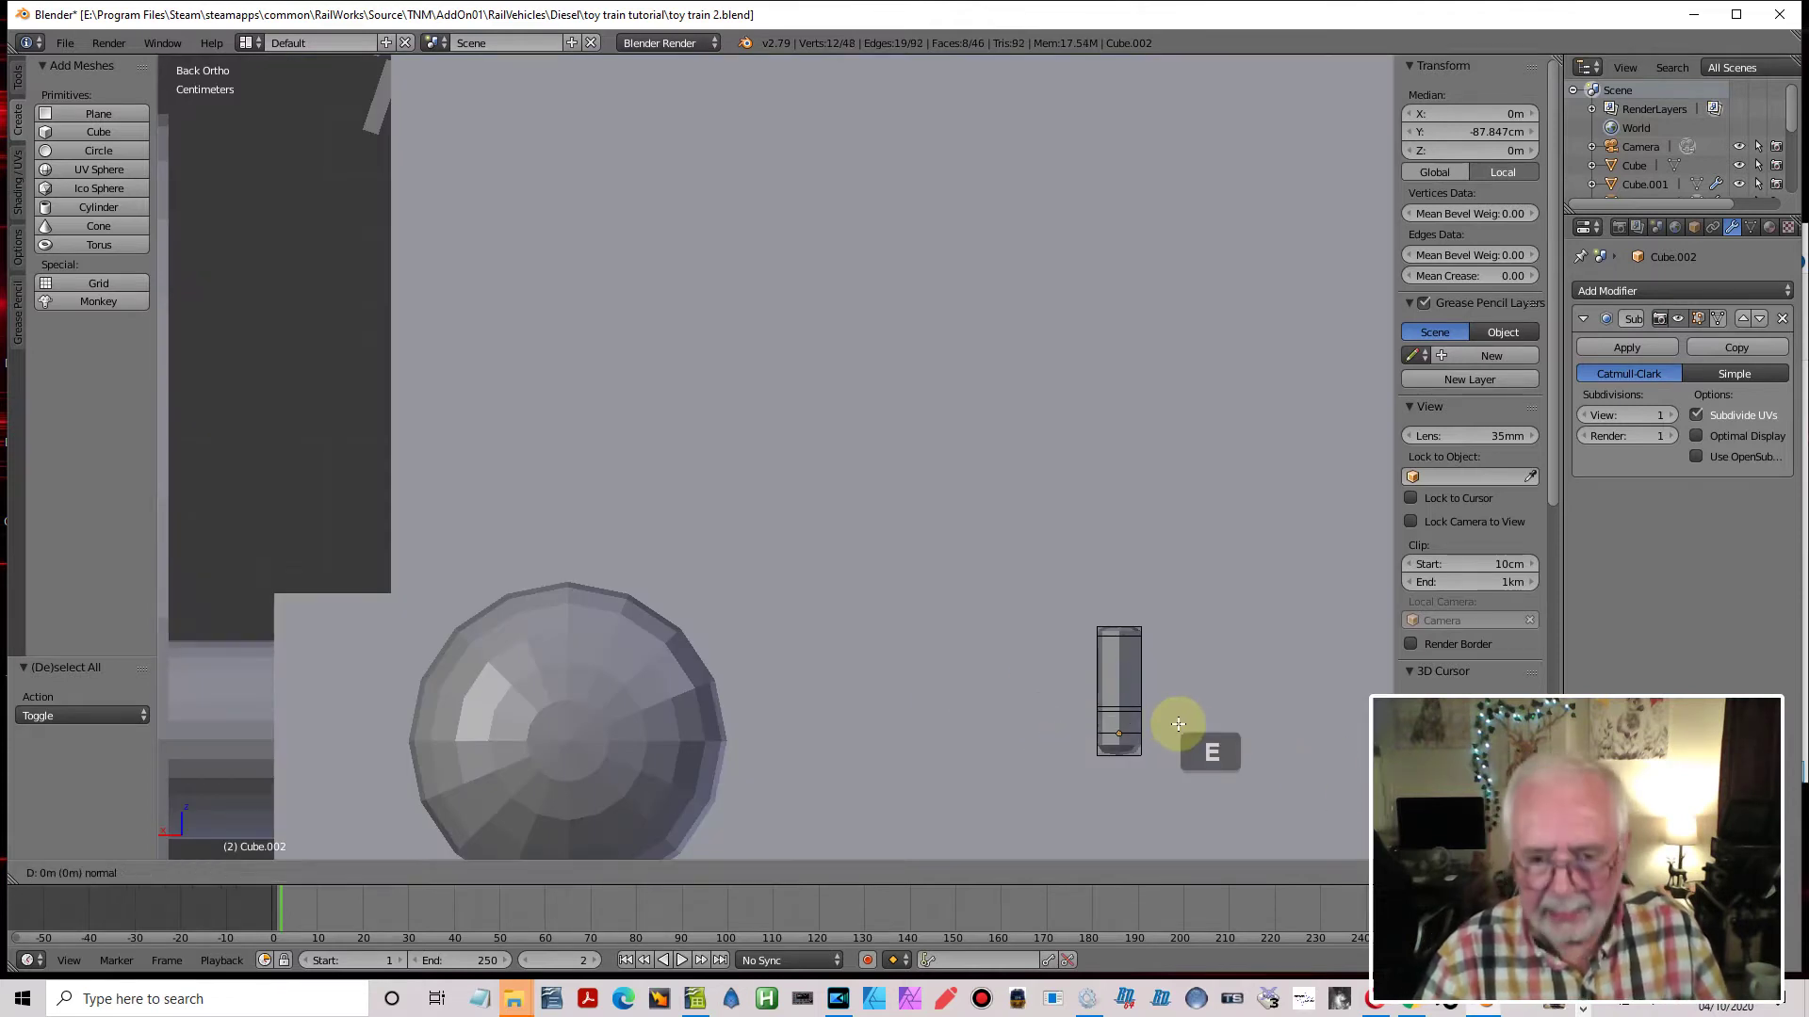
{"action": "key", "text": "s"}
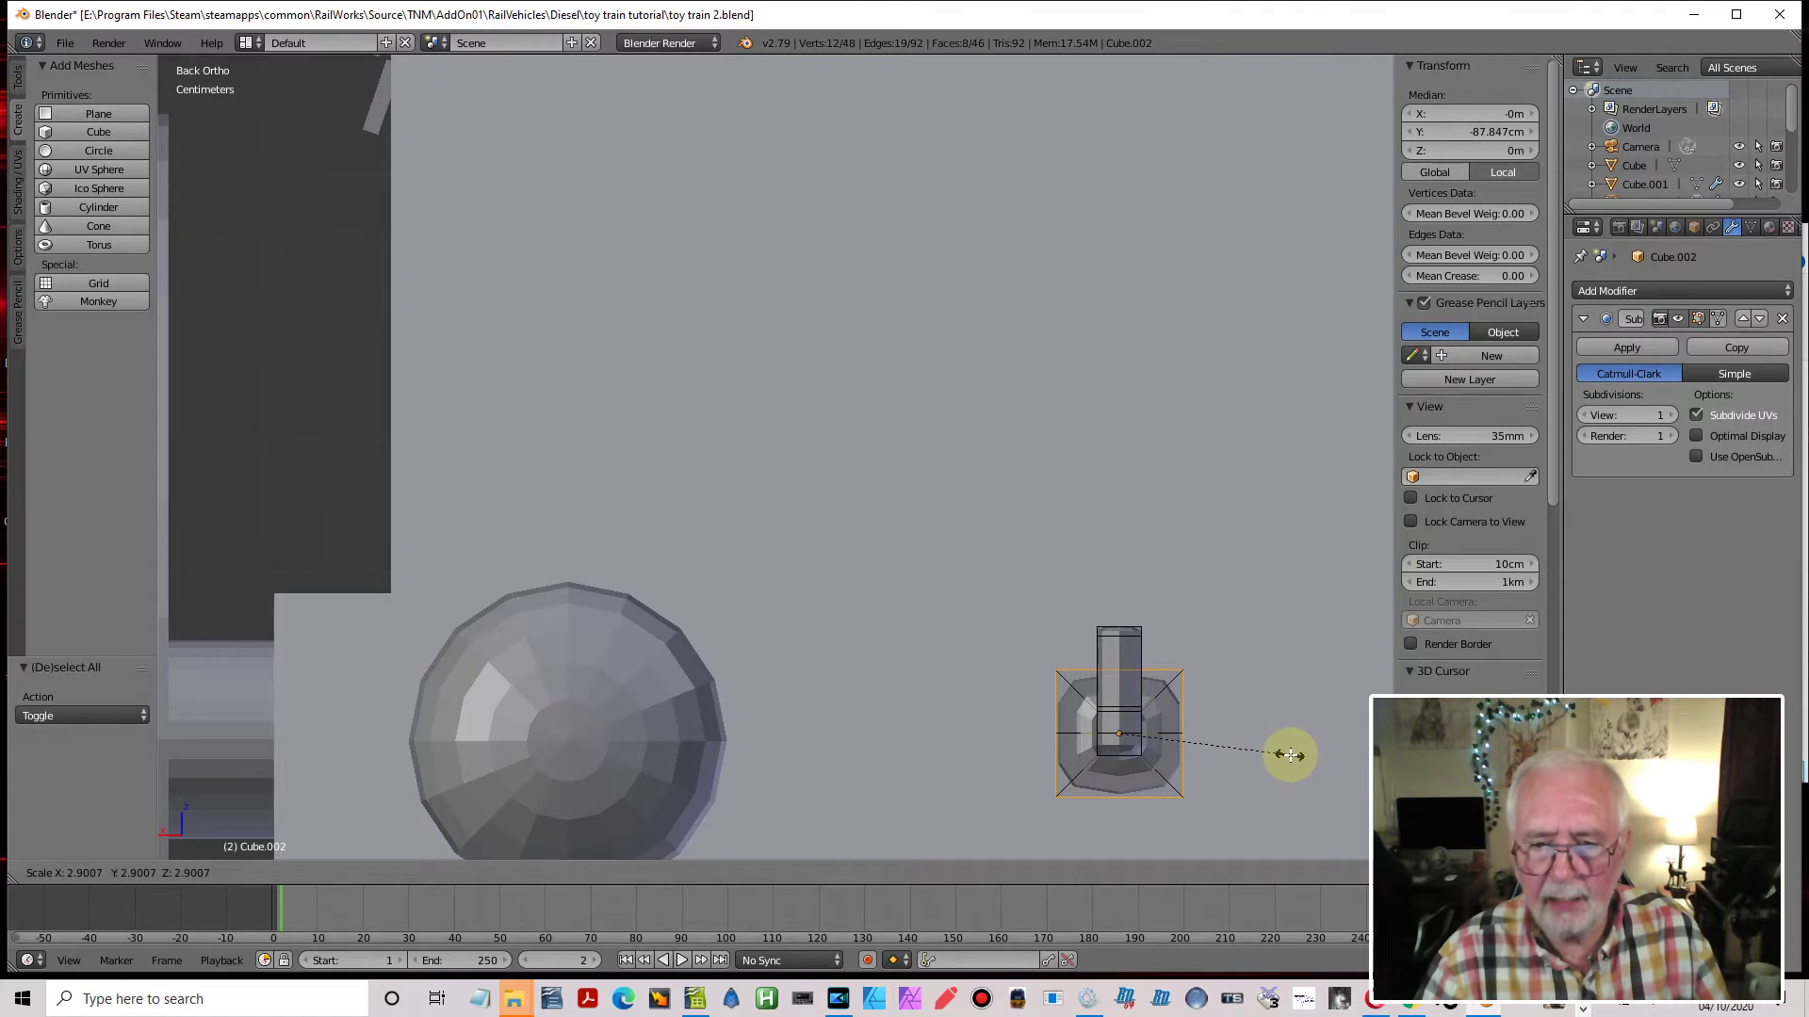
{"action": "left_click", "coordinate": [1290, 755]}
{"action": "middle_click_drag", "start_coordinate": [876, 647], "coordinate": [1043, 722]}
{"action": "key", "text": "Tab"}
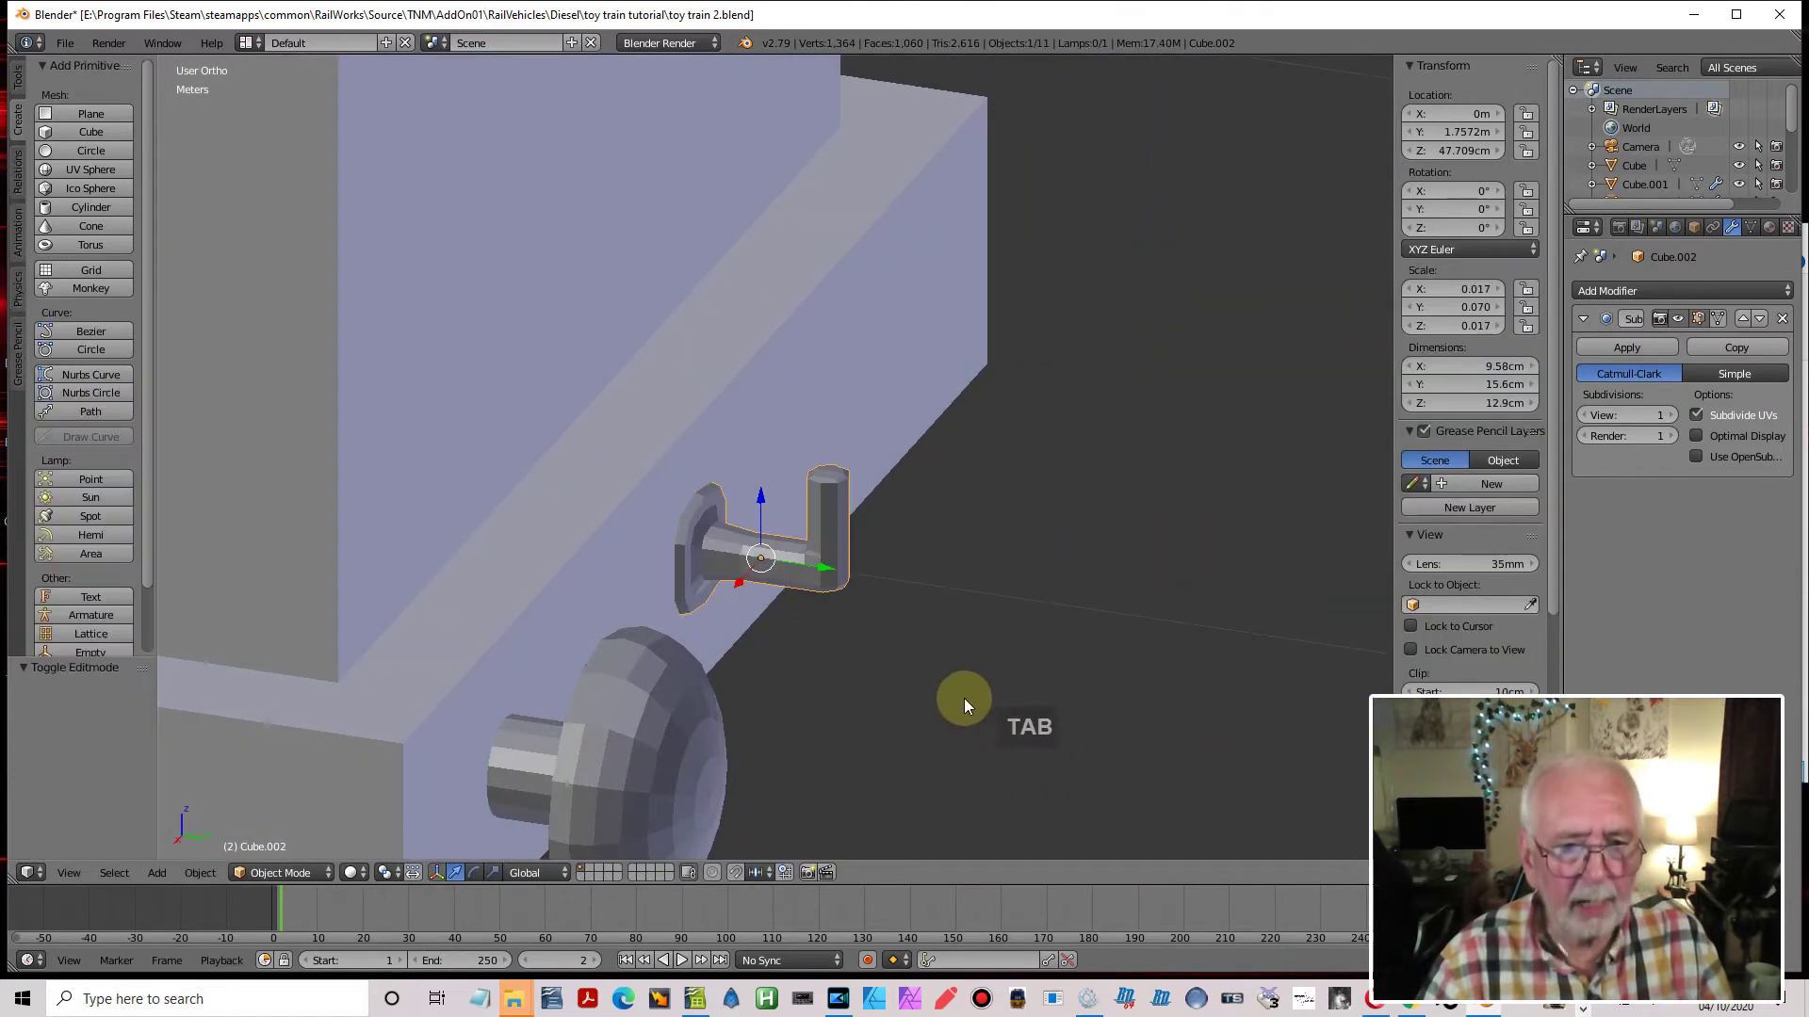
{"action": "middle_click_drag", "start_coordinate": [833, 652], "coordinate": [889, 643]}
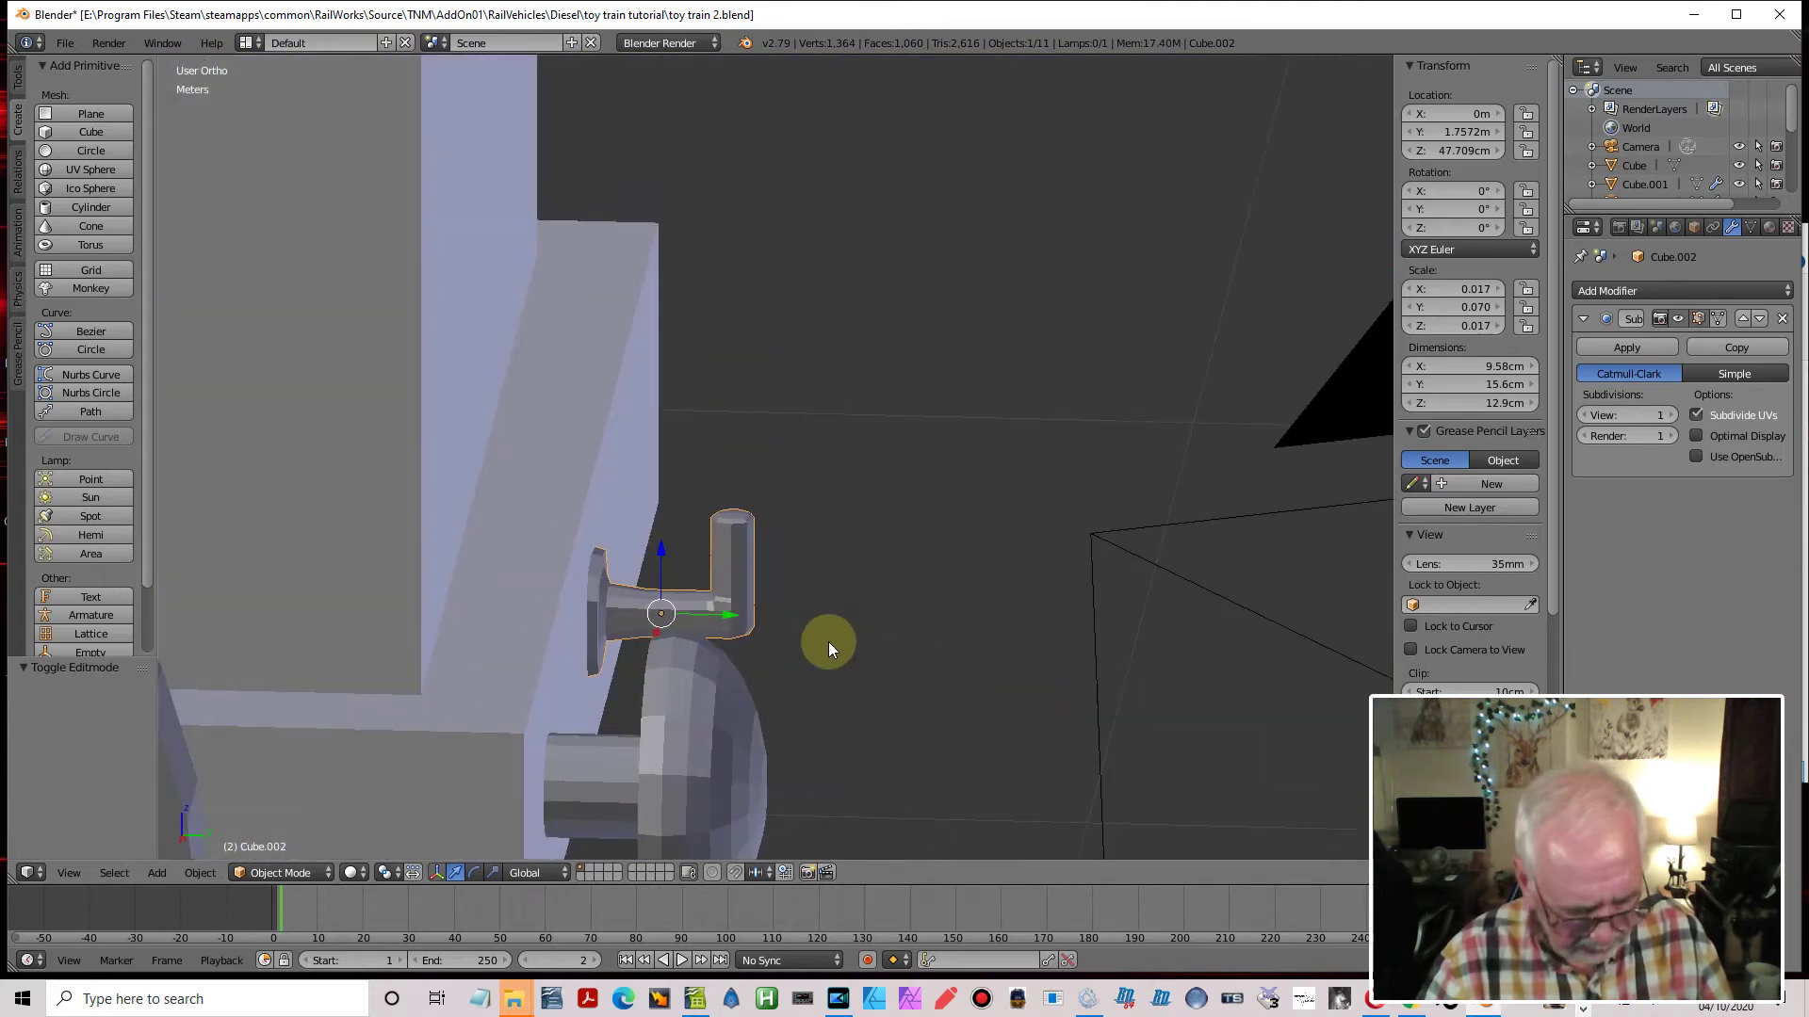
In a wireframe side view, move the bar's vertices inside the flange 1.6 cm along Y, flush with the flange's front face
{"action": "key", "text": "KP_3"}
{"action": "middle_click_drag", "start_coordinate": [754, 693], "coordinate": [765, 644]}
{"action": "key", "text": "z"}
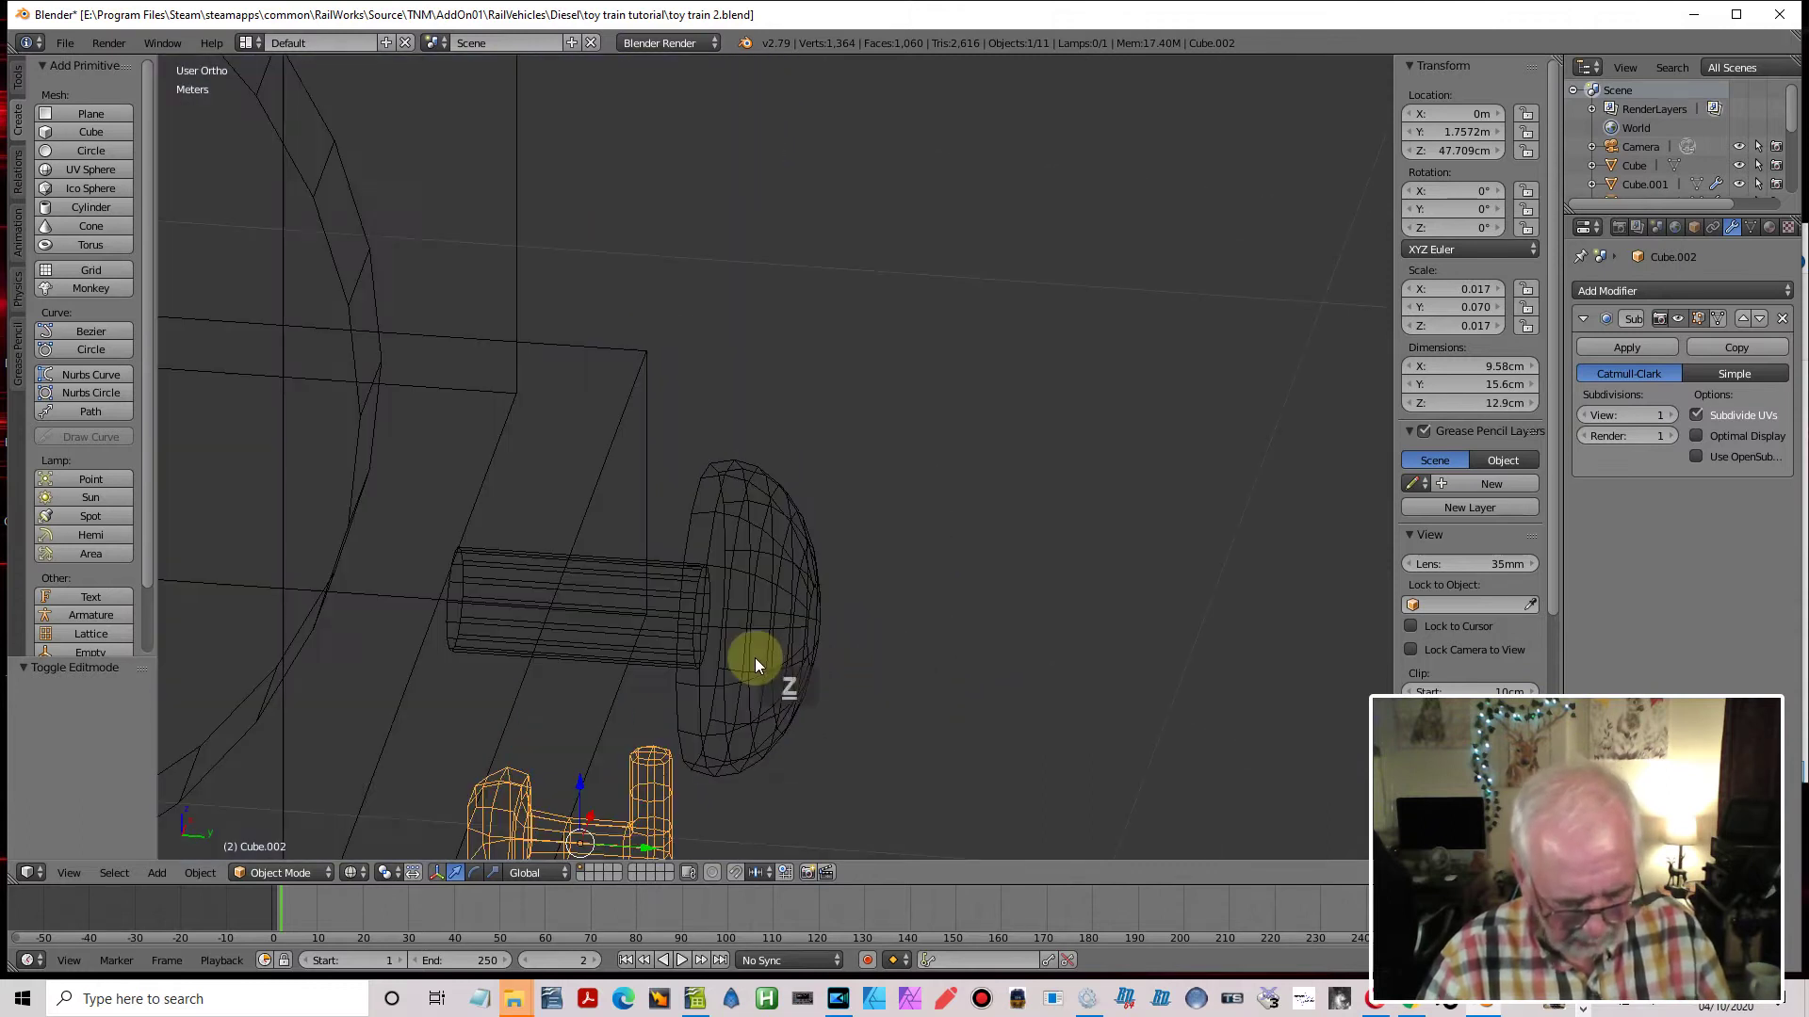
{"action": "key", "text": "KP_3"}
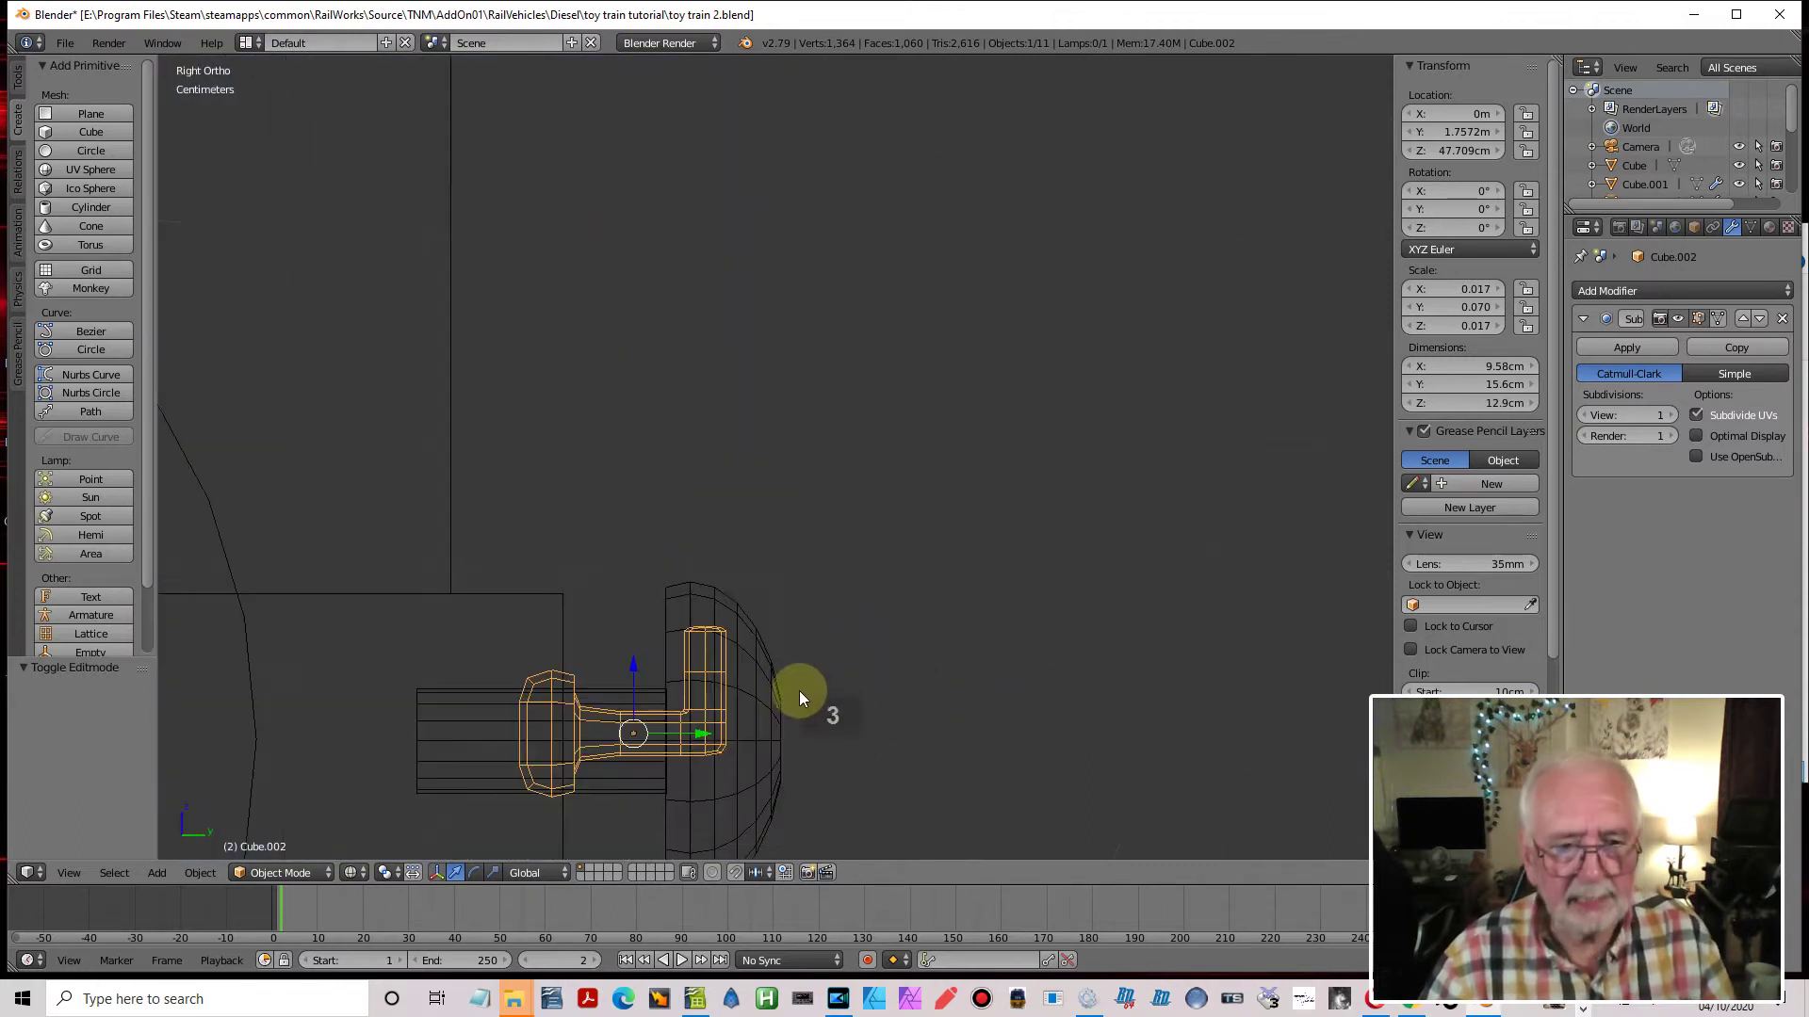
{"action": "middle_click_drag", "start_coordinate": [789, 701], "coordinate": [992, 518], "text": "shift"}
{"action": "scroll", "coordinate": [987, 533], "scroll_direction": "up", "scroll_amount": 2}
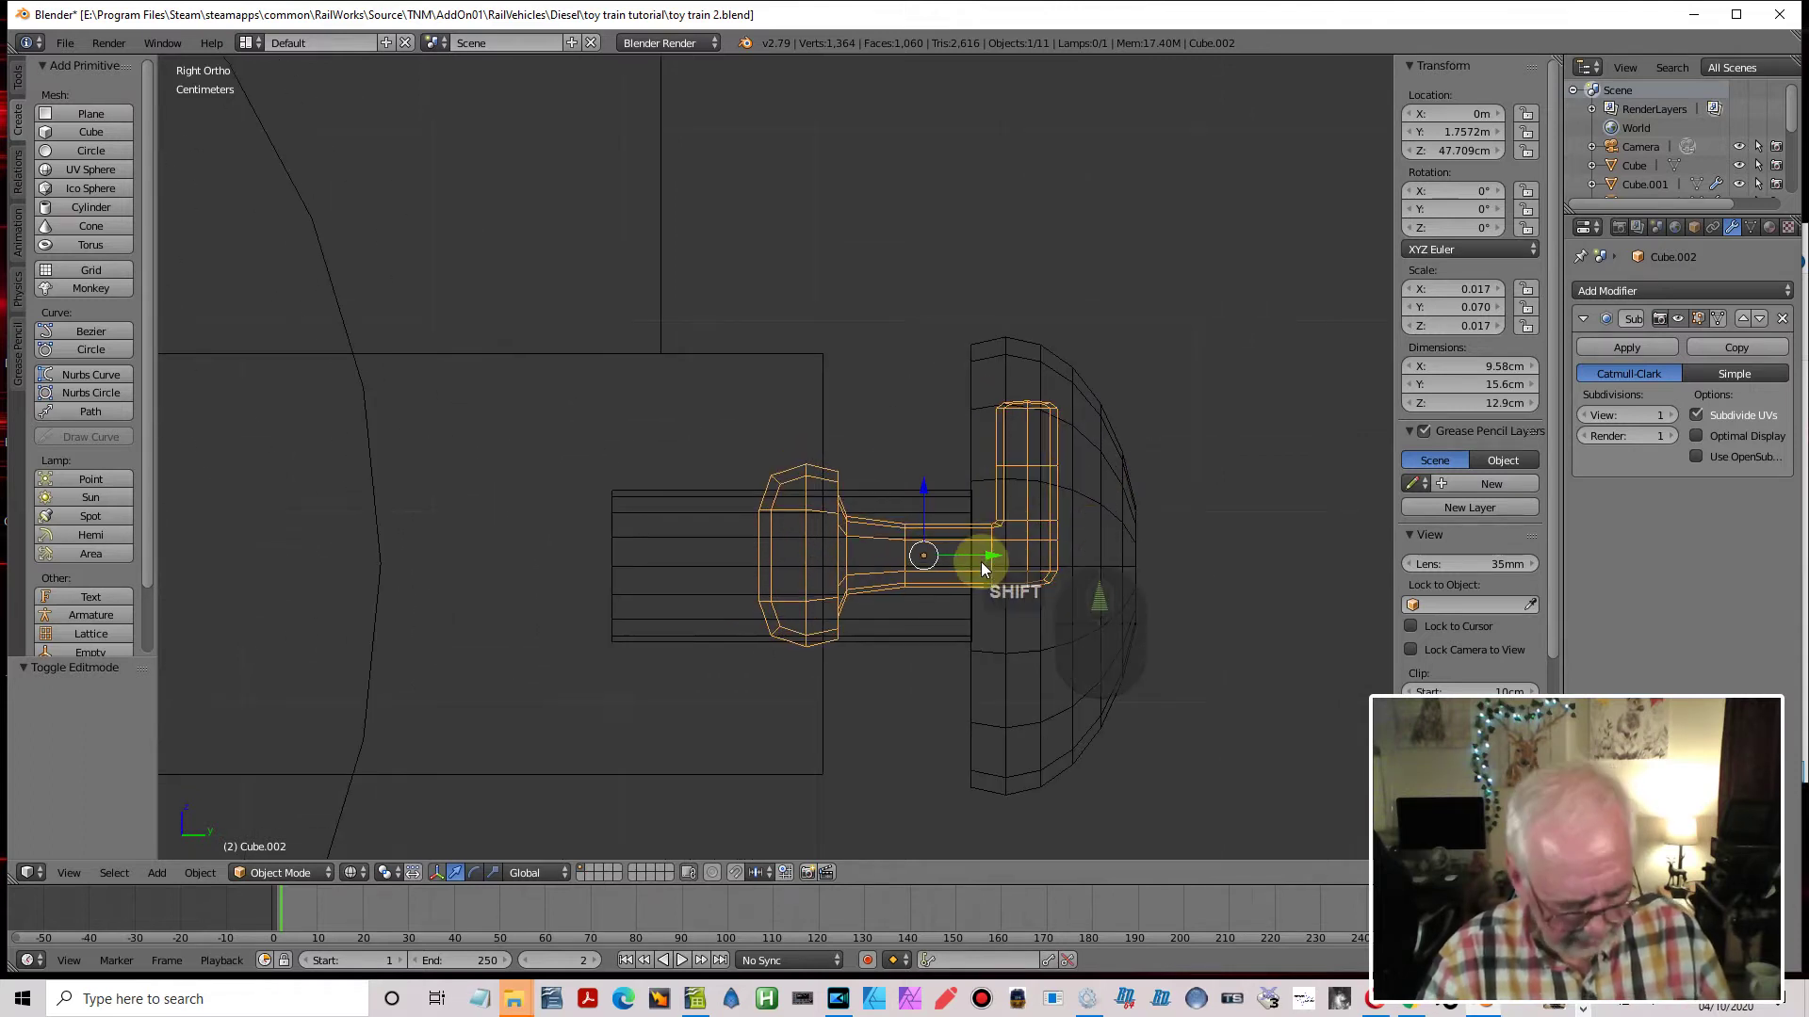
{"action": "key", "text": "Tab"}
{"action": "scroll", "coordinate": [880, 568], "scroll_direction": "up", "scroll_amount": 1}
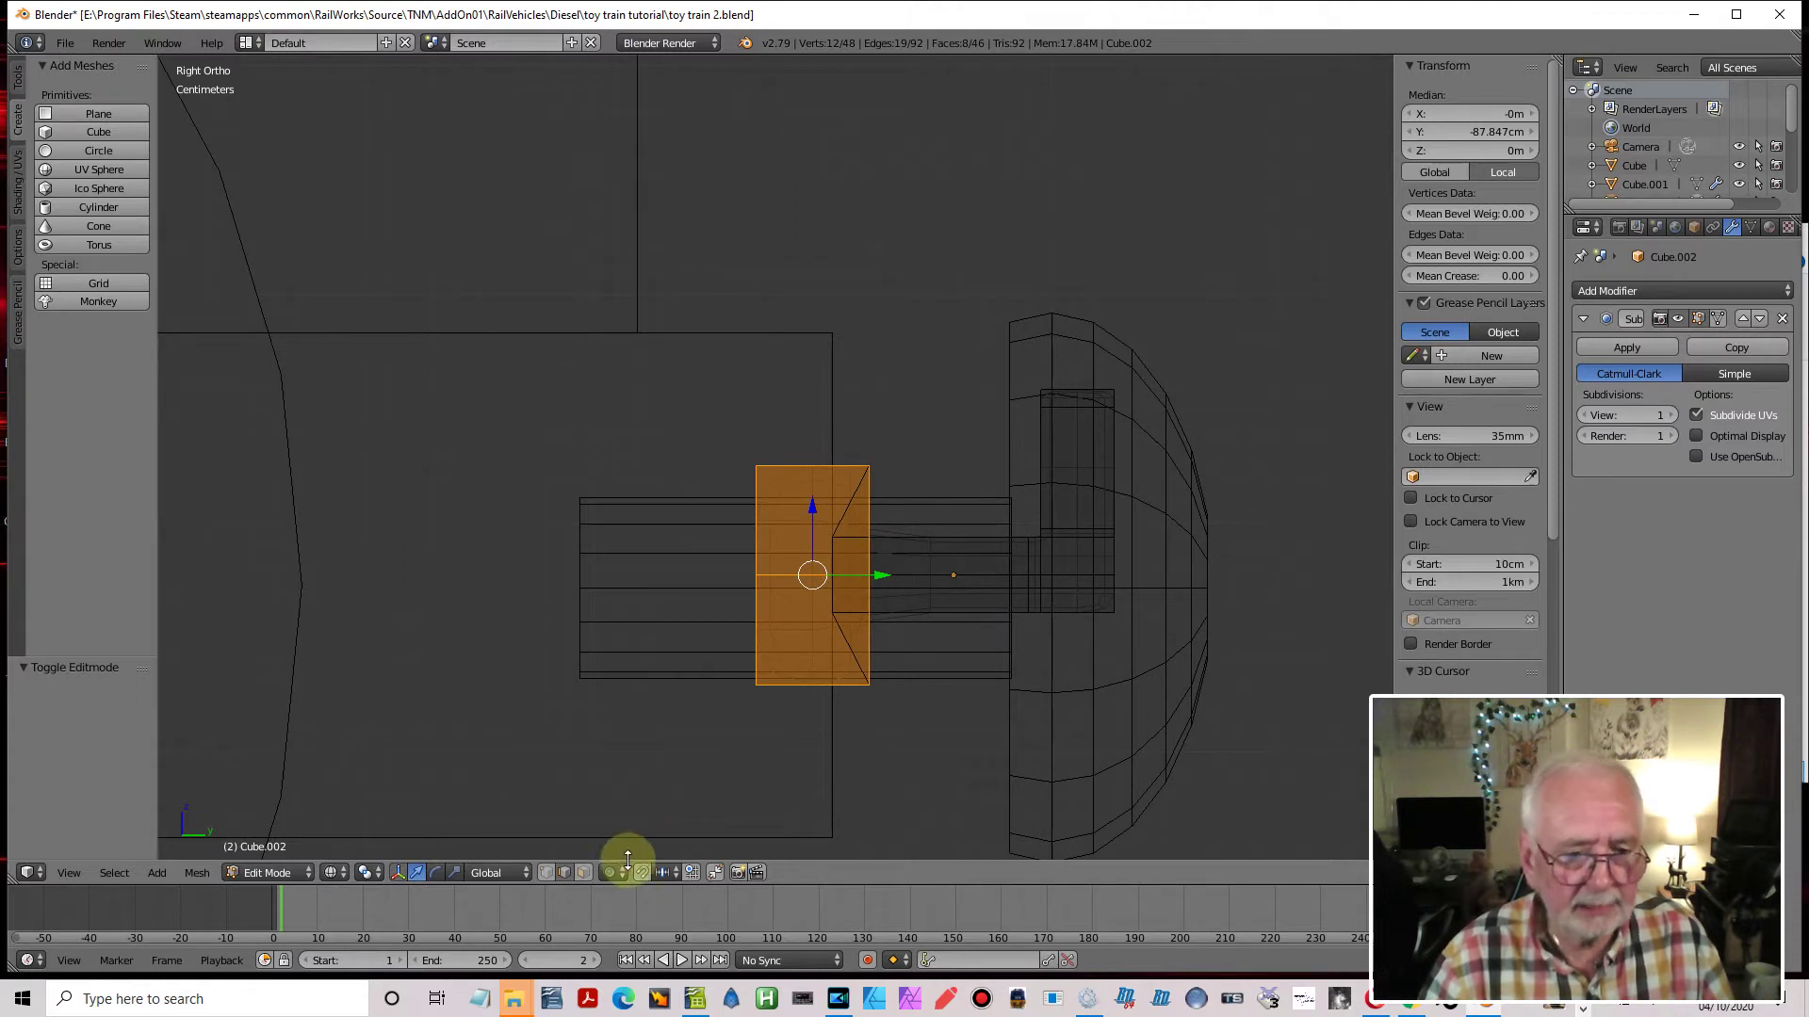
{"action": "left_click", "coordinate": [547, 872]}
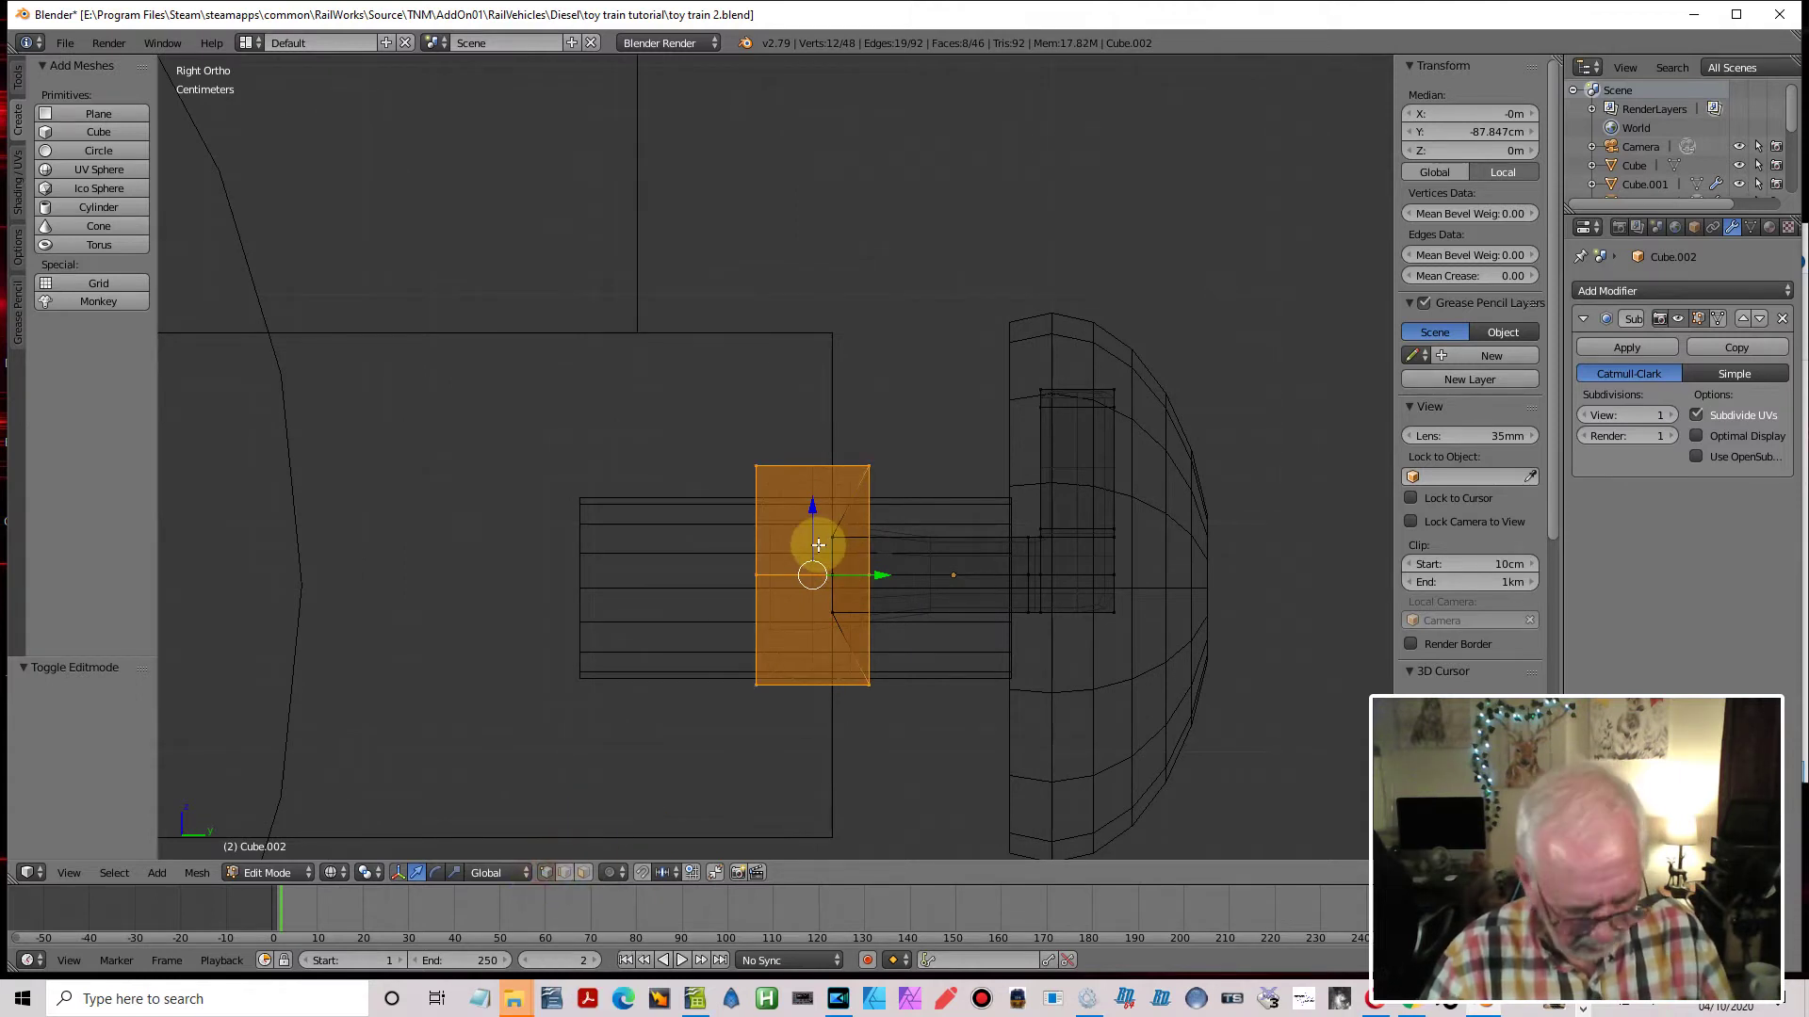
{"action": "key", "text": "a"}
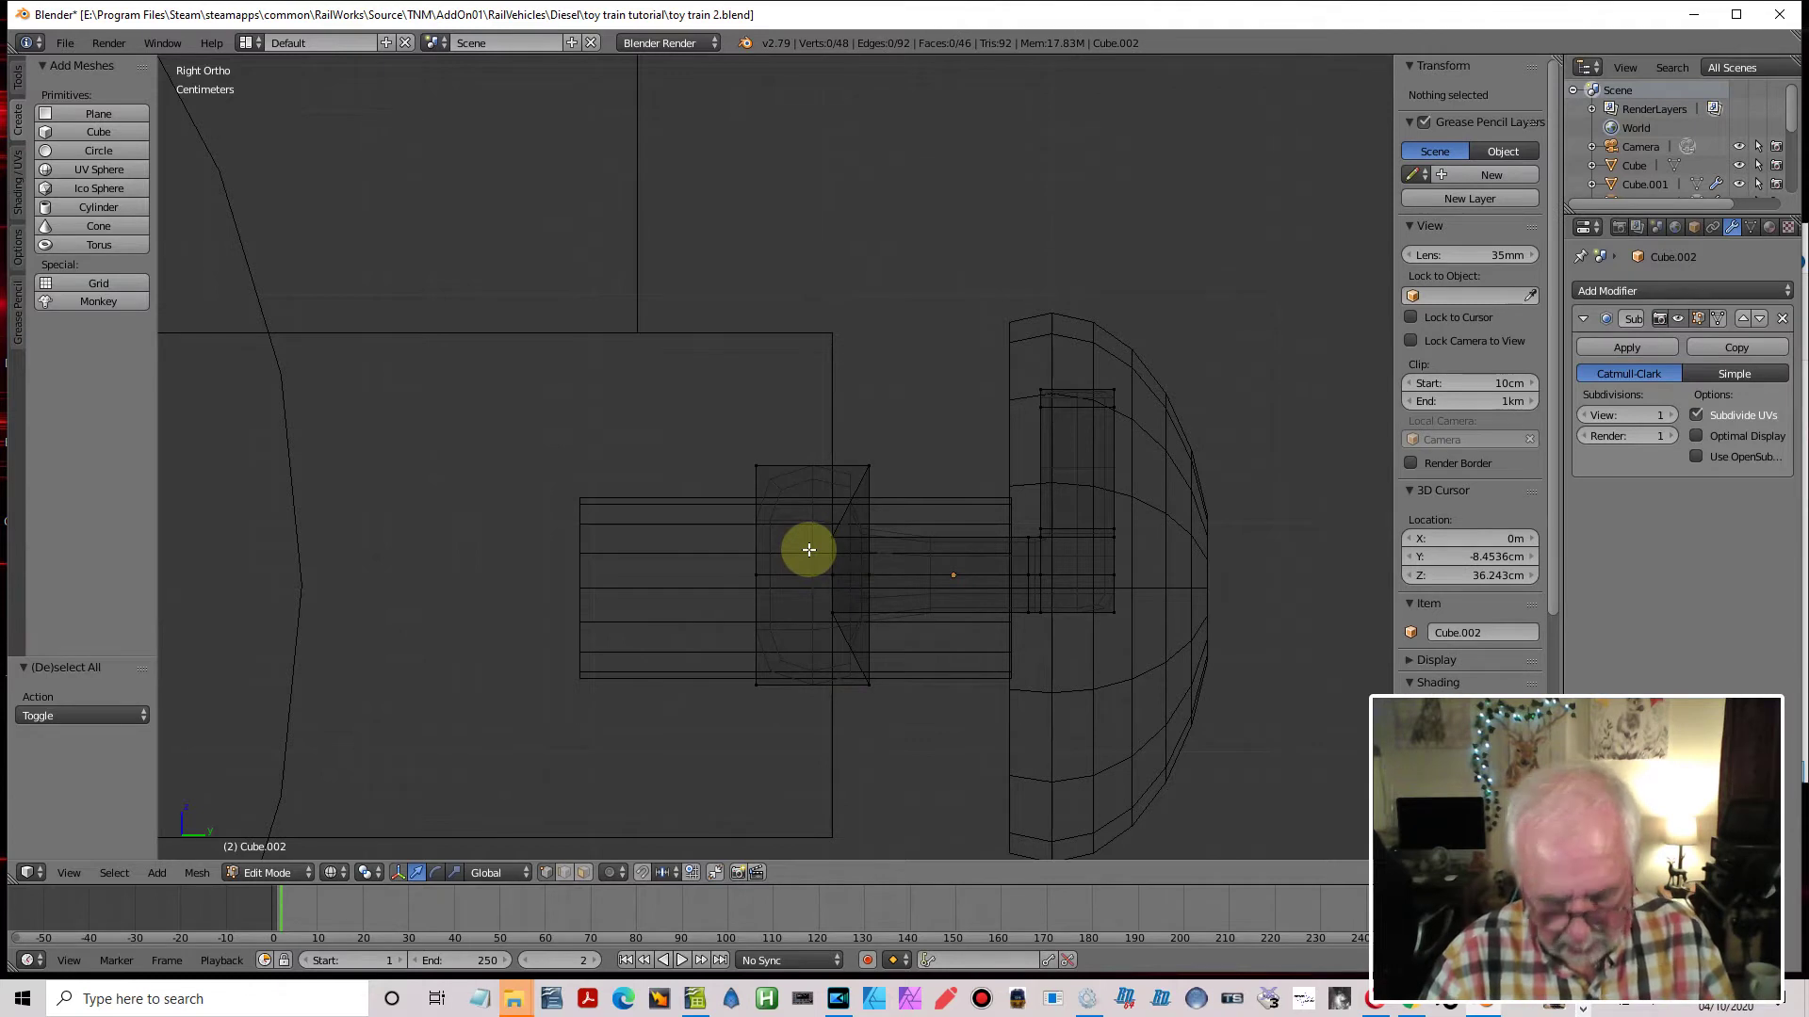
{"action": "key", "text": "b"}
{"action": "left_click_drag", "start_coordinate": [821, 511], "coordinate": [844, 627]}
{"action": "key", "text": "g"}
{"action": "key", "text": "y"}
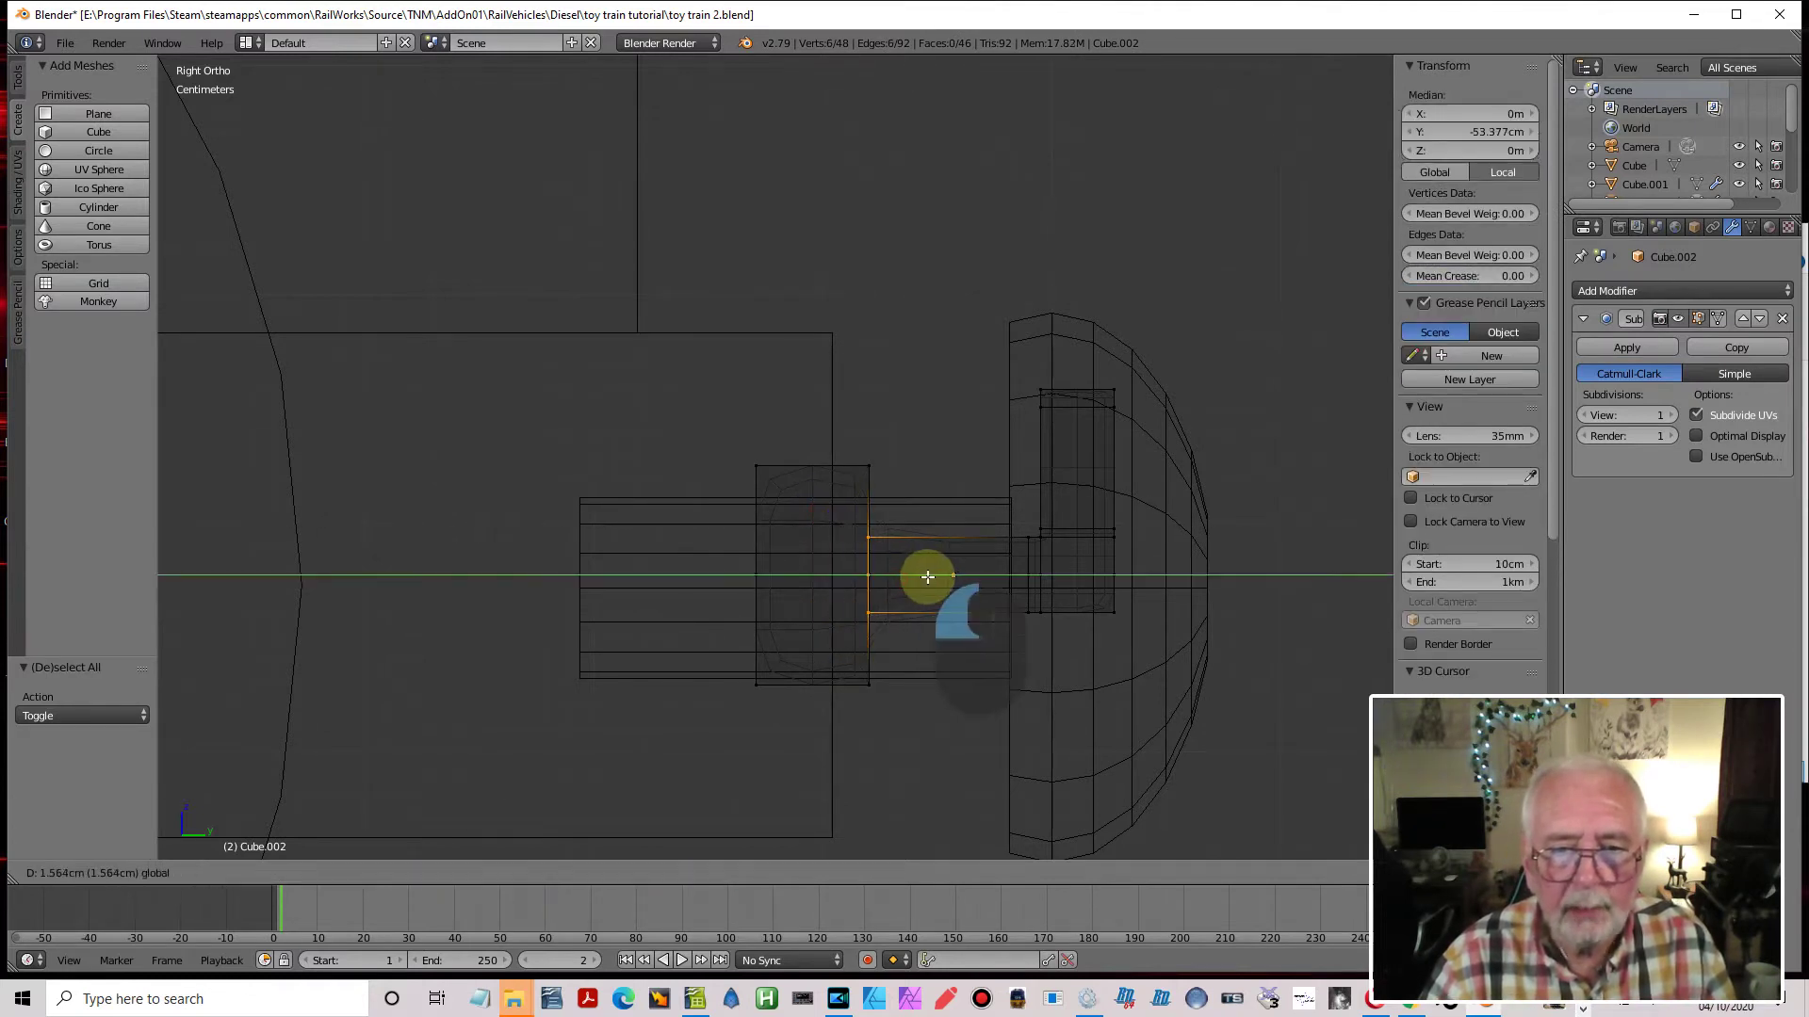
{"action": "left_click", "coordinate": [927, 577]}
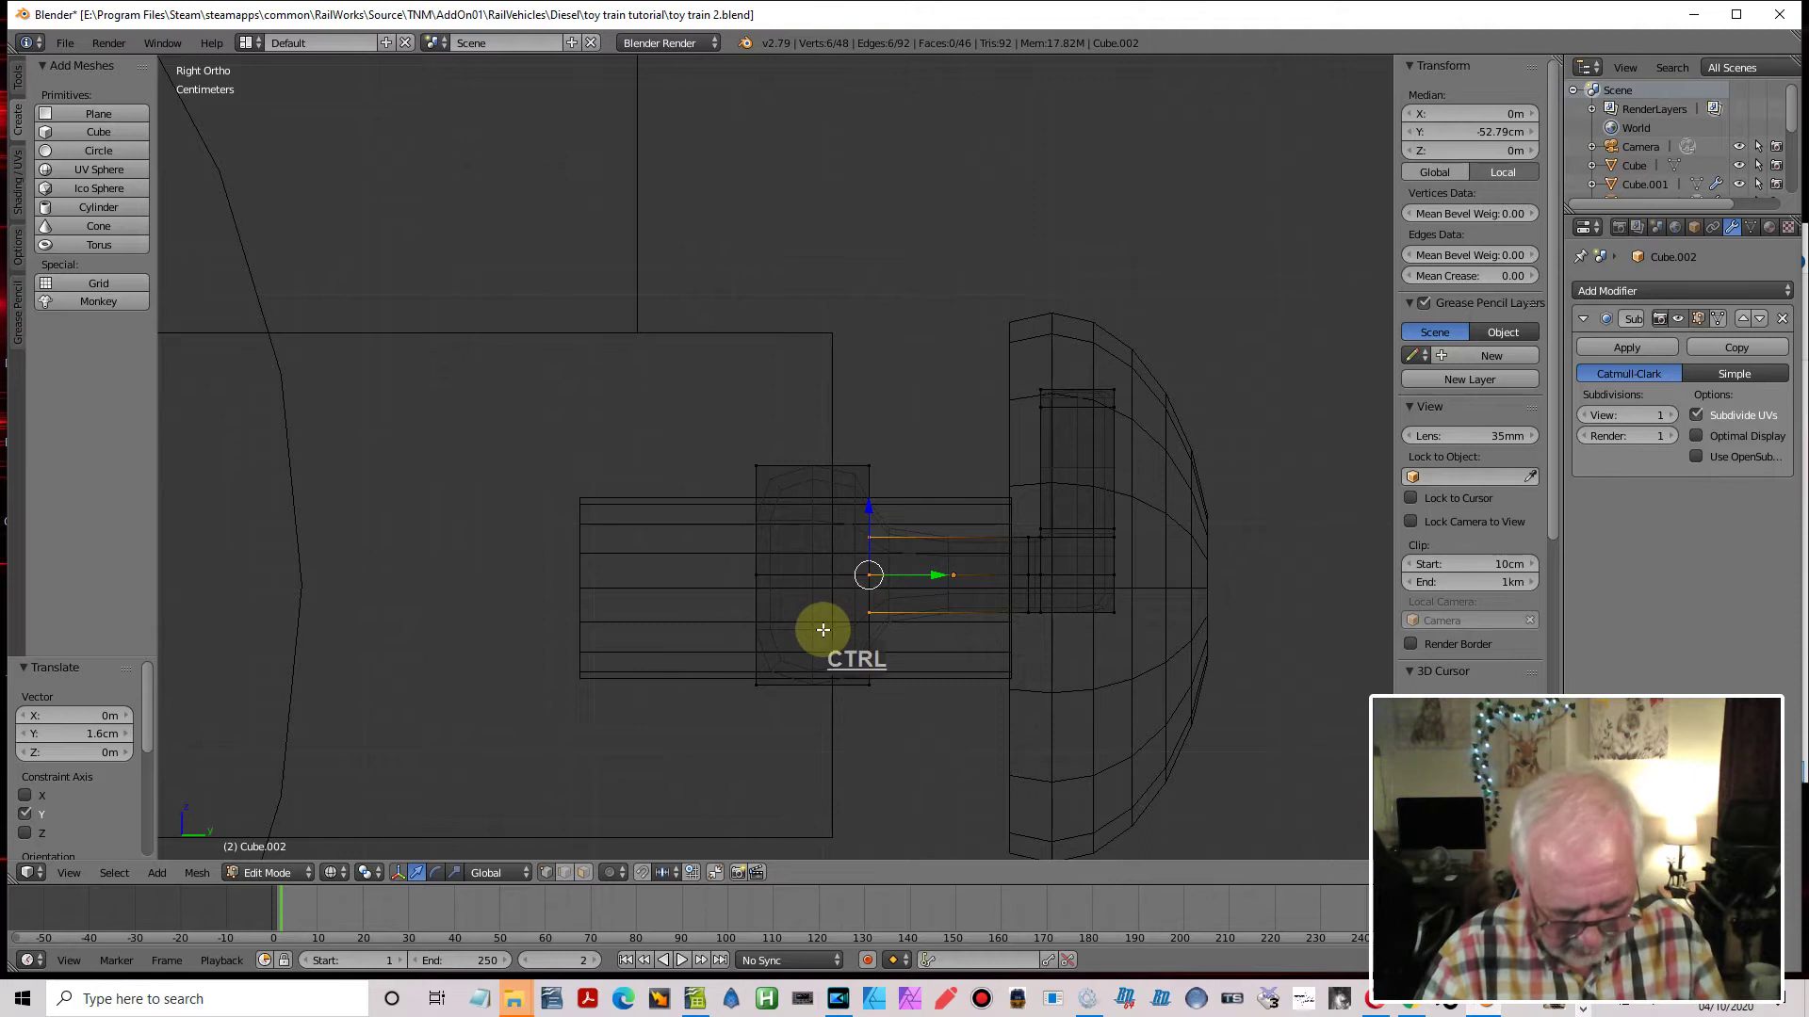
Add supporting loop cuts on the bar beside the flange and near the flange's front and rear edges
{"action": "key", "text": "ctrl+r"}
{"action": "left_click", "coordinate": [963, 551]}
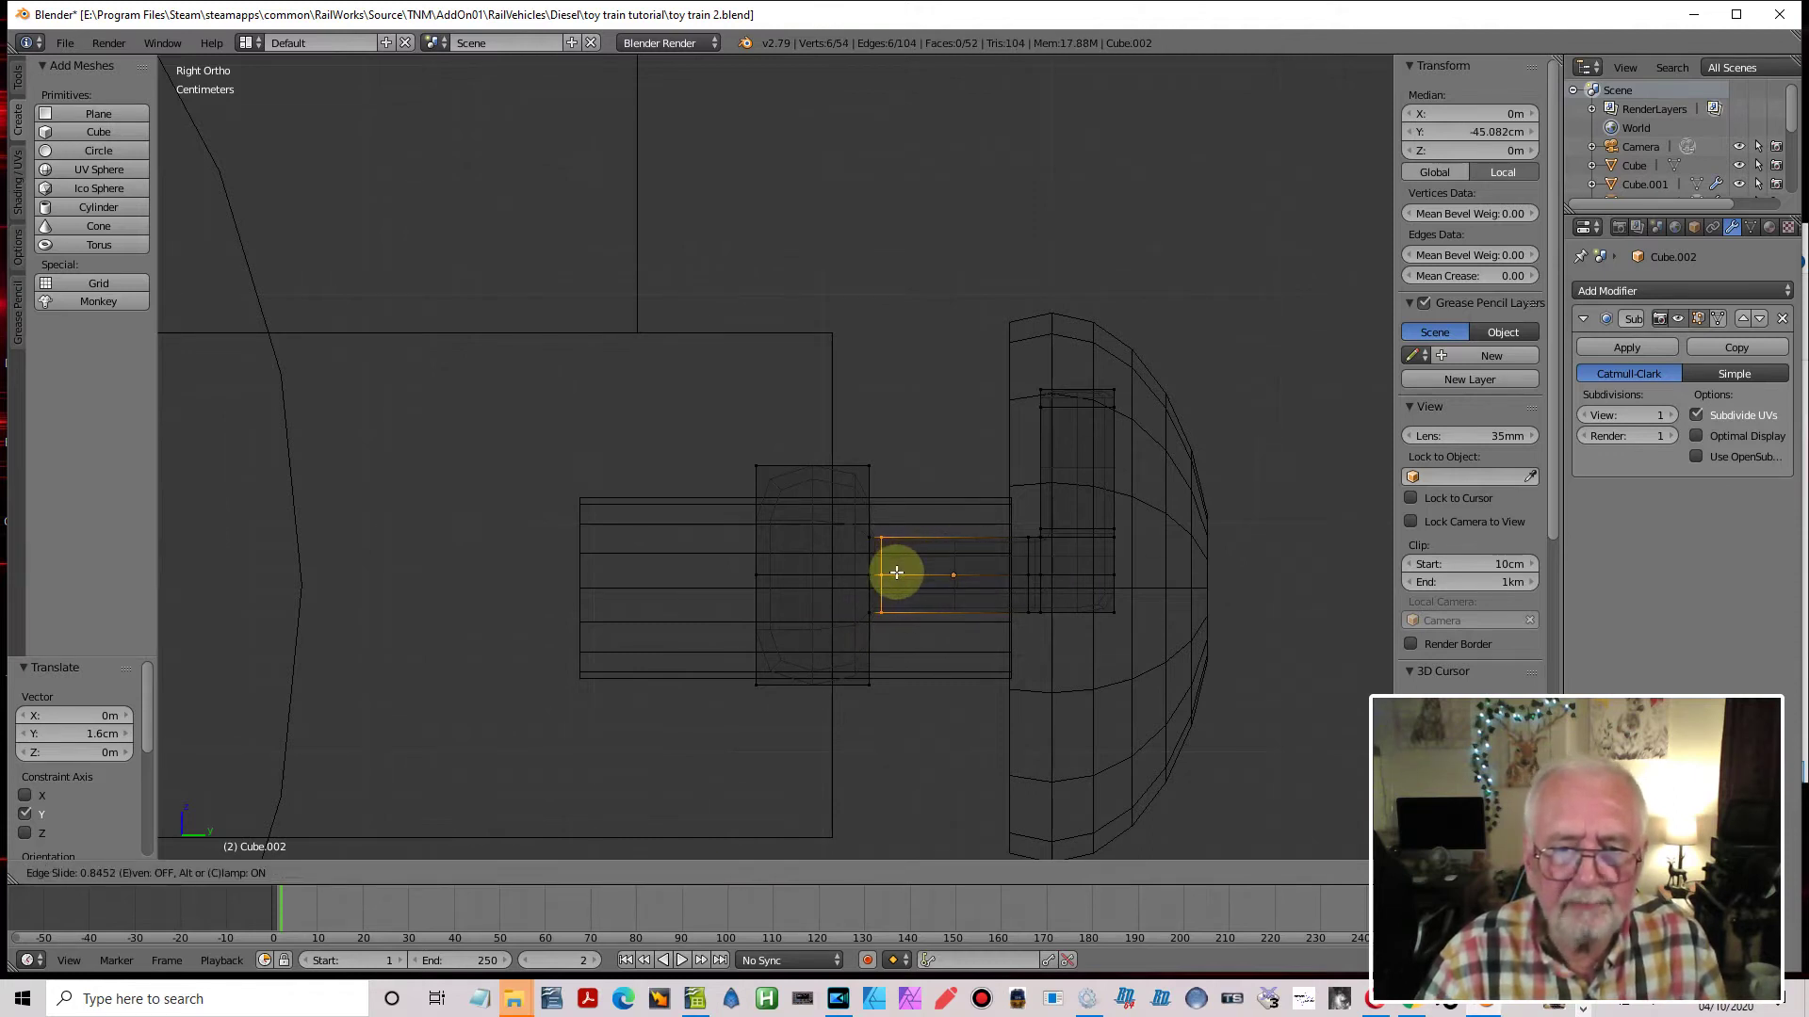
{"action": "left_click", "coordinate": [896, 572]}
{"action": "key", "text": "ctrl+r"}
{"action": "left_click", "coordinate": [838, 566]}
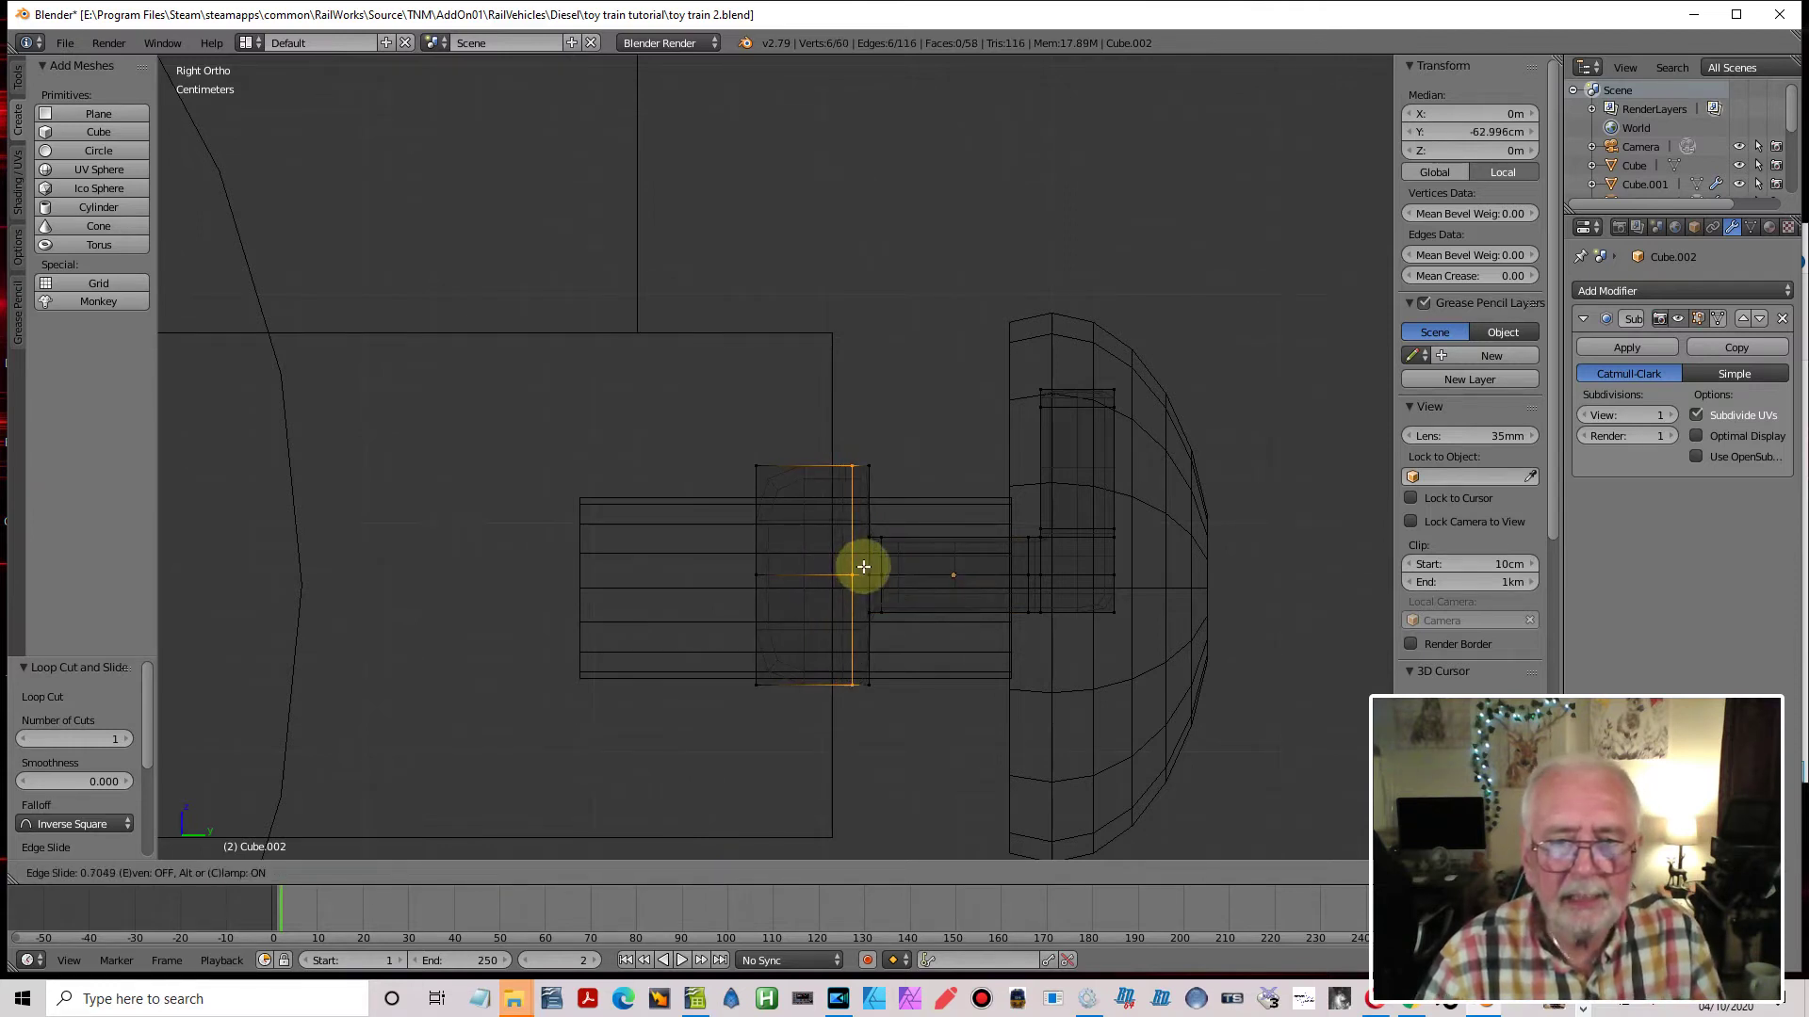
{"action": "left_click", "coordinate": [864, 566]}
{"action": "key", "text": "ctrl+r"}
{"action": "left_click", "coordinate": [792, 492]}
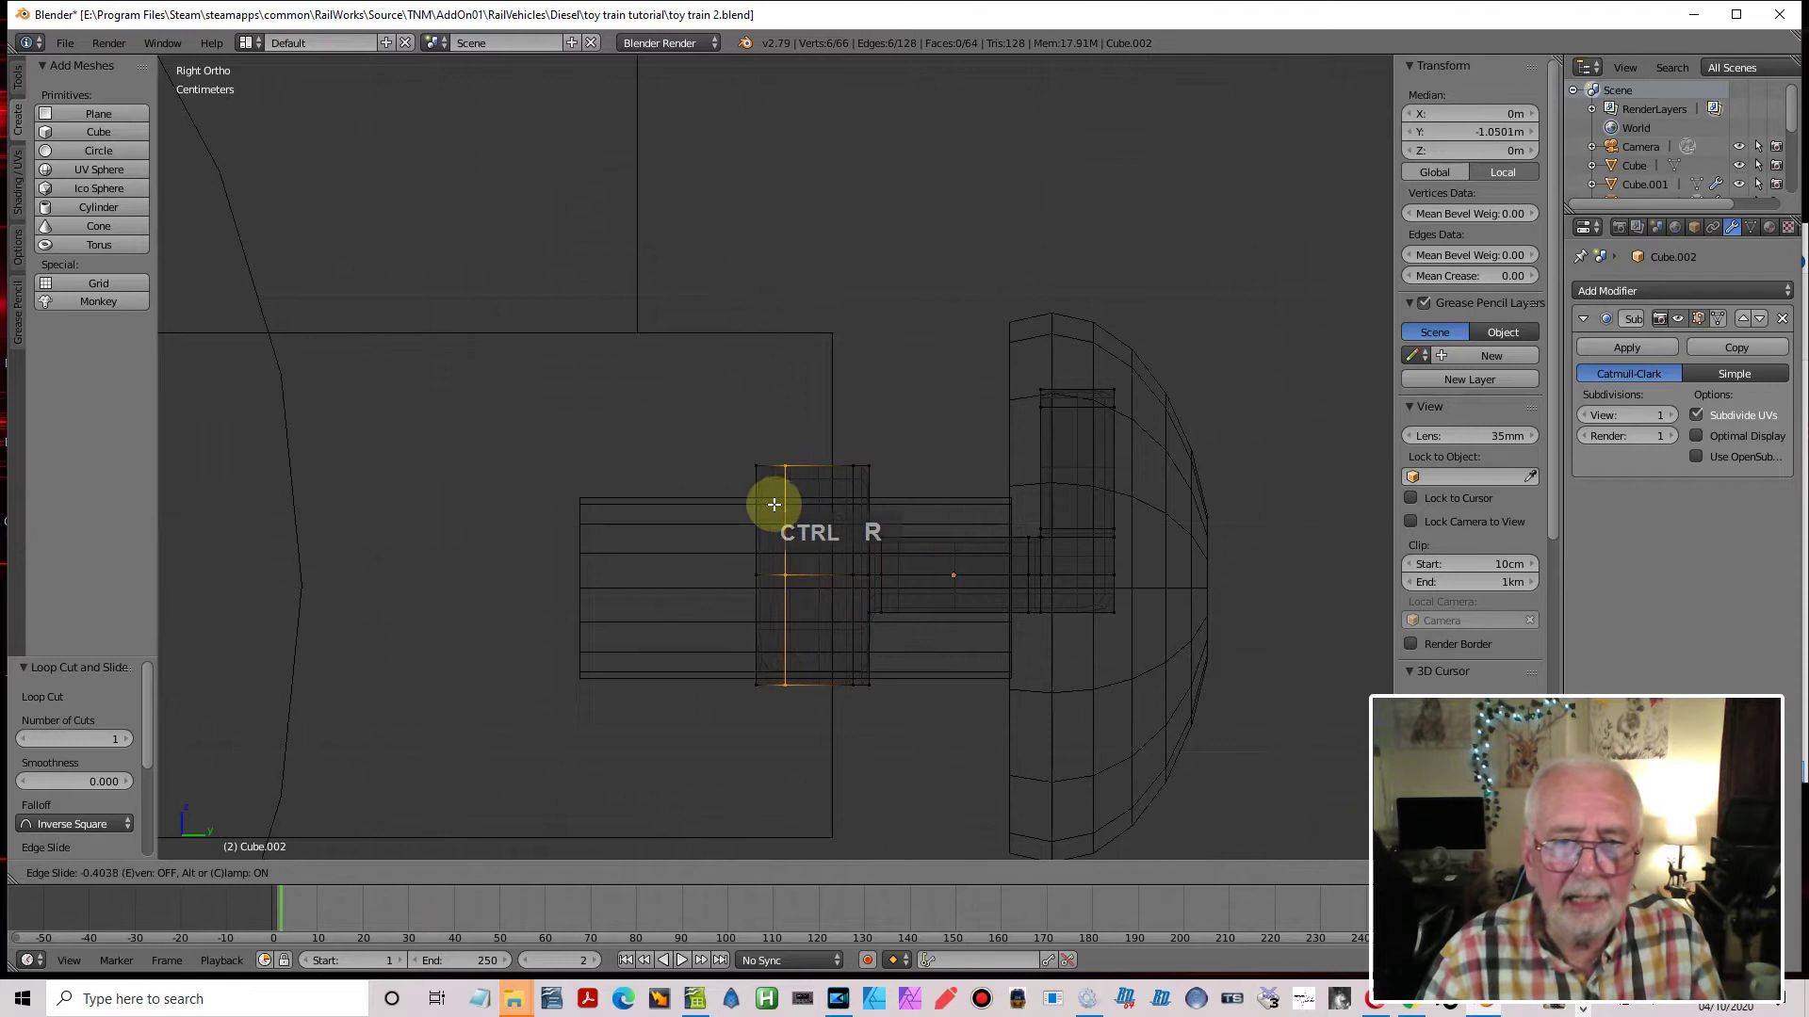
{"action": "left_click", "coordinate": [756, 514]}
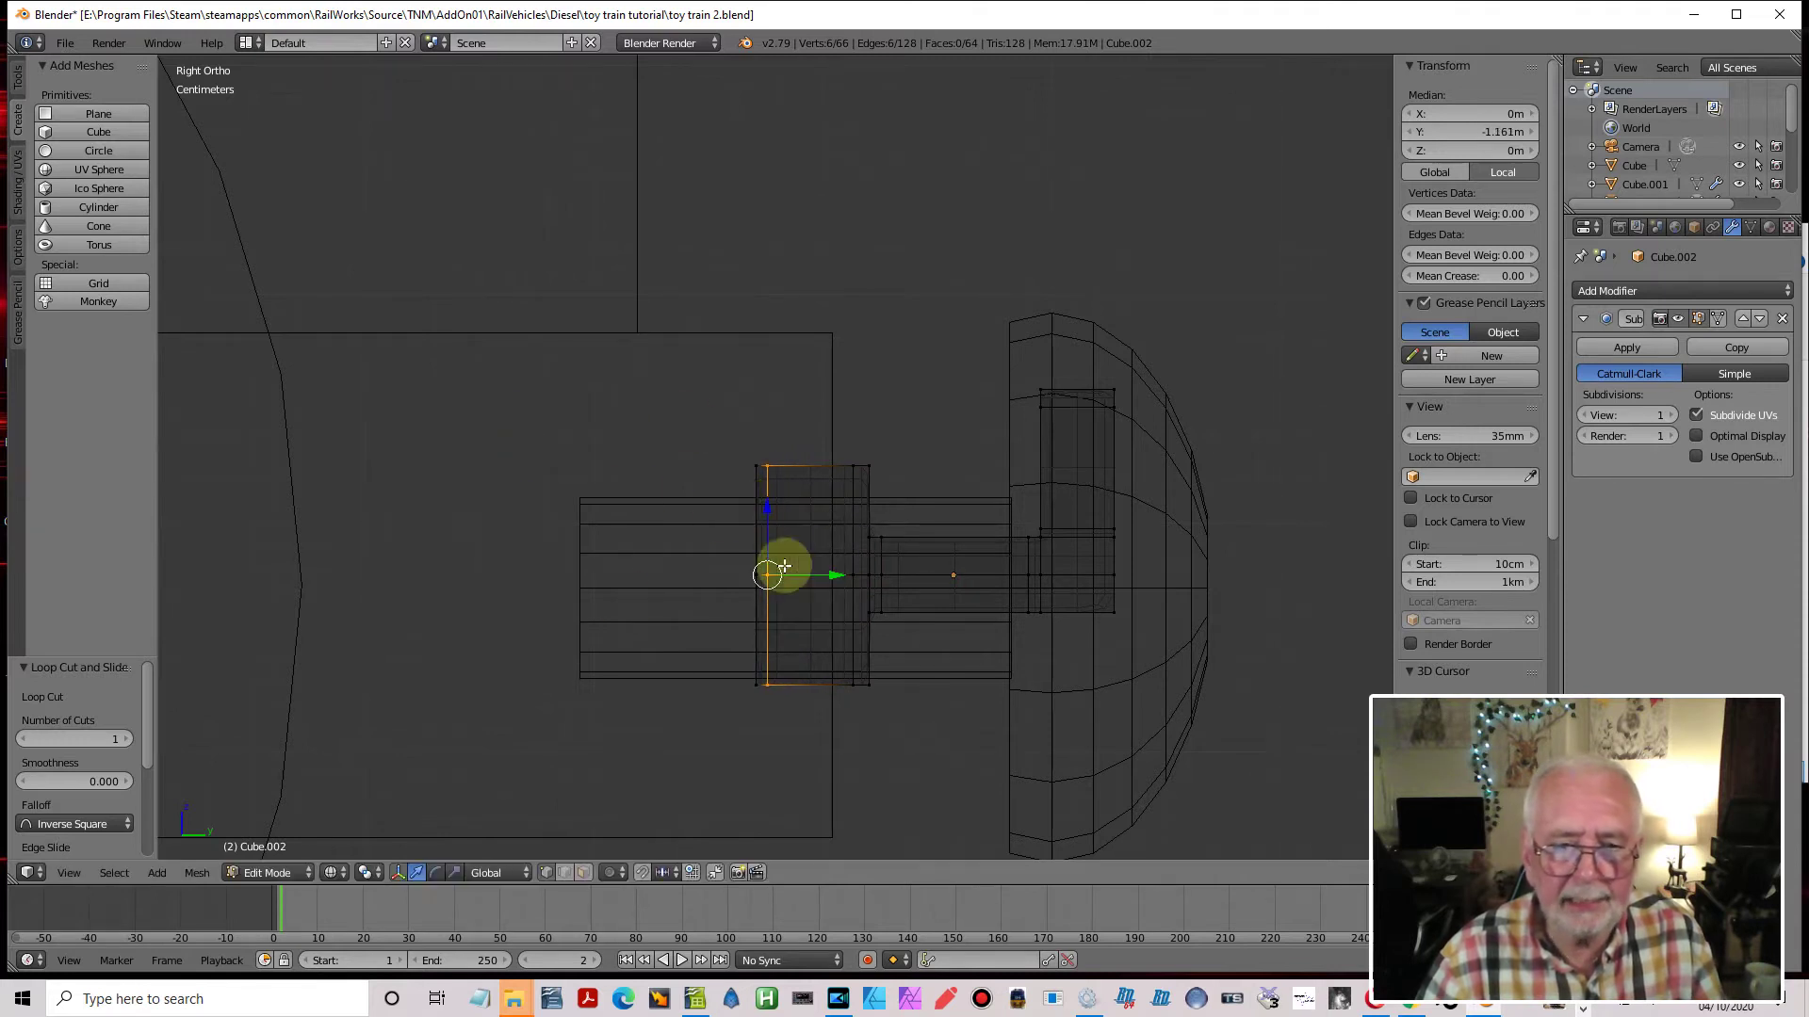
Thin the mounting flange by moving its rear vertices 2.72 cm forward along Y, and return to solid view
{"action": "key", "text": "a"}
{"action": "key", "text": "b"}
{"action": "left_click_drag", "start_coordinate": [696, 437], "coordinate": [777, 753]}
{"action": "left_click_drag", "start_coordinate": [825, 581], "coordinate": [886, 577]}
{"action": "scroll", "coordinate": [924, 609], "scroll_direction": "down", "scroll_amount": 2}
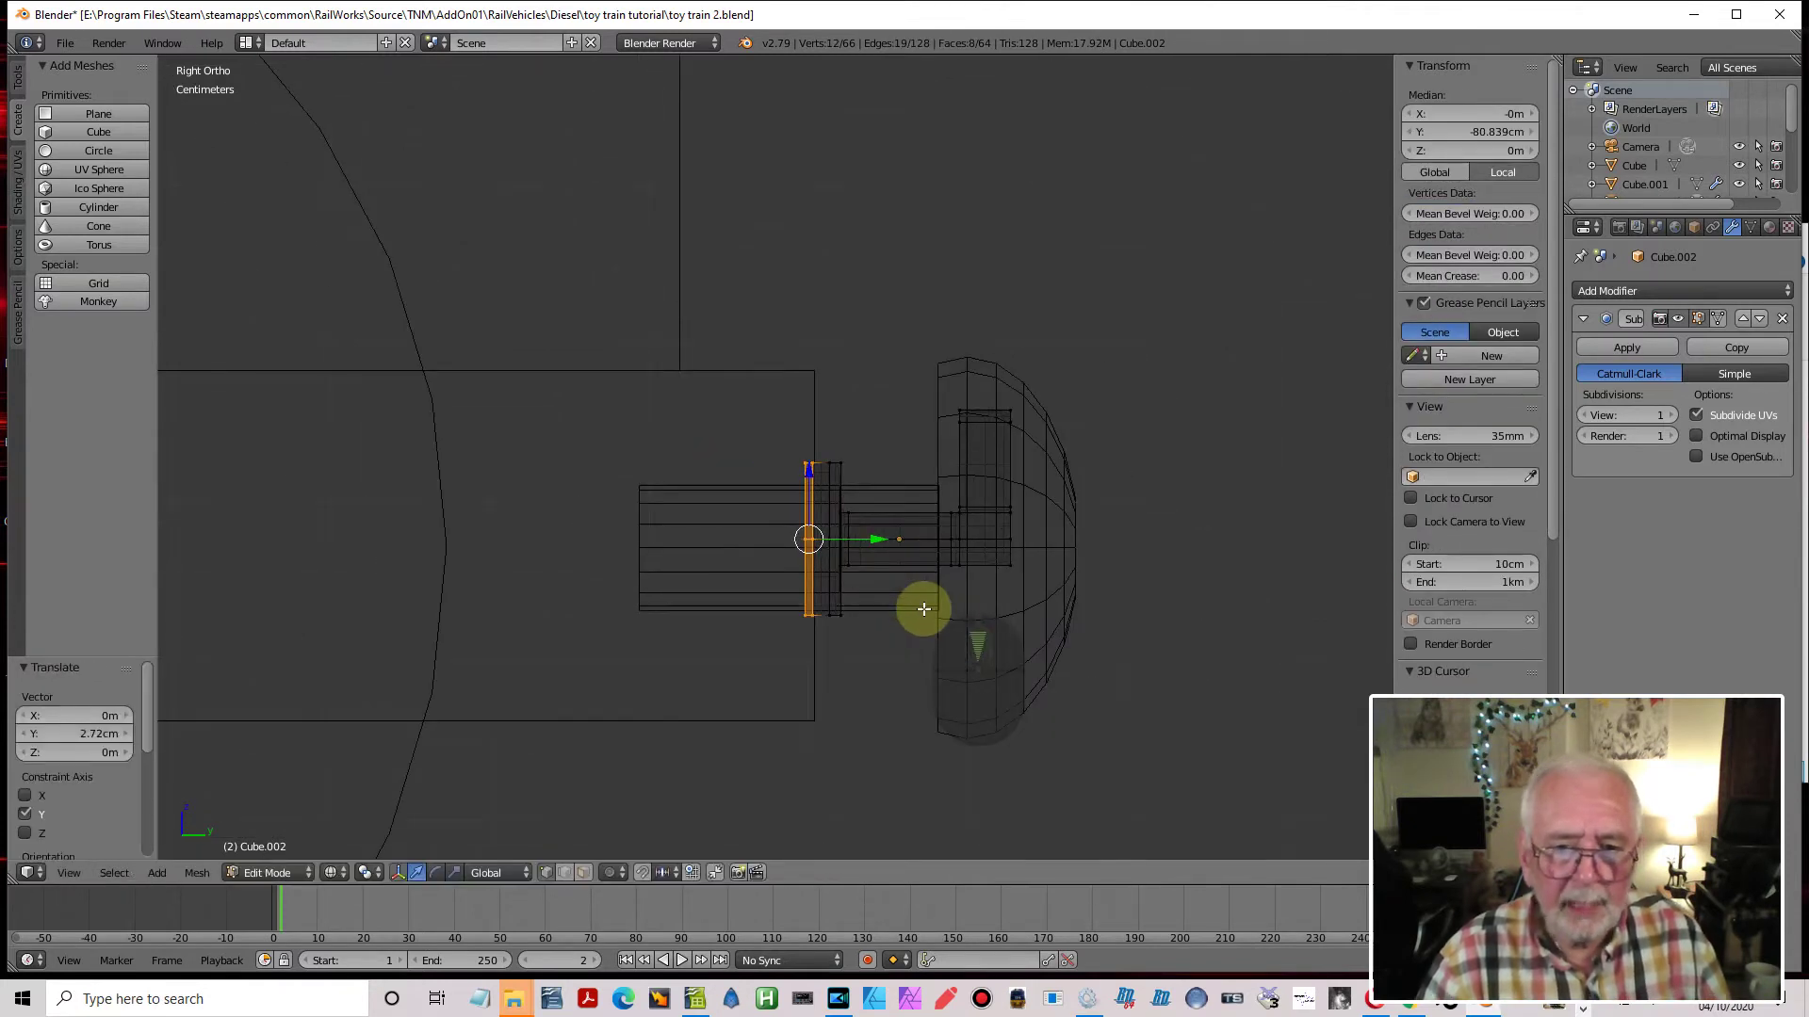
{"action": "key", "text": "Tab"}
{"action": "mouse_move", "coordinate": [1062, 626]}
{"action": "middle_mouse_down"}
{"action": "mouse_move", "coordinate": [925, 698]}
{"action": "mouse_move", "coordinate": [800, 634]}
{"action": "mouse_move", "coordinate": [861, 620]}
{"action": "middle_mouse_up"}
{"action": "key", "text": "z"}
{"action": "middle_click_drag", "start_coordinate": [1004, 633], "coordinate": [1072, 688]}
{"action": "scroll", "coordinate": [1177, 640], "scroll_direction": "down", "scroll_amount": 3}
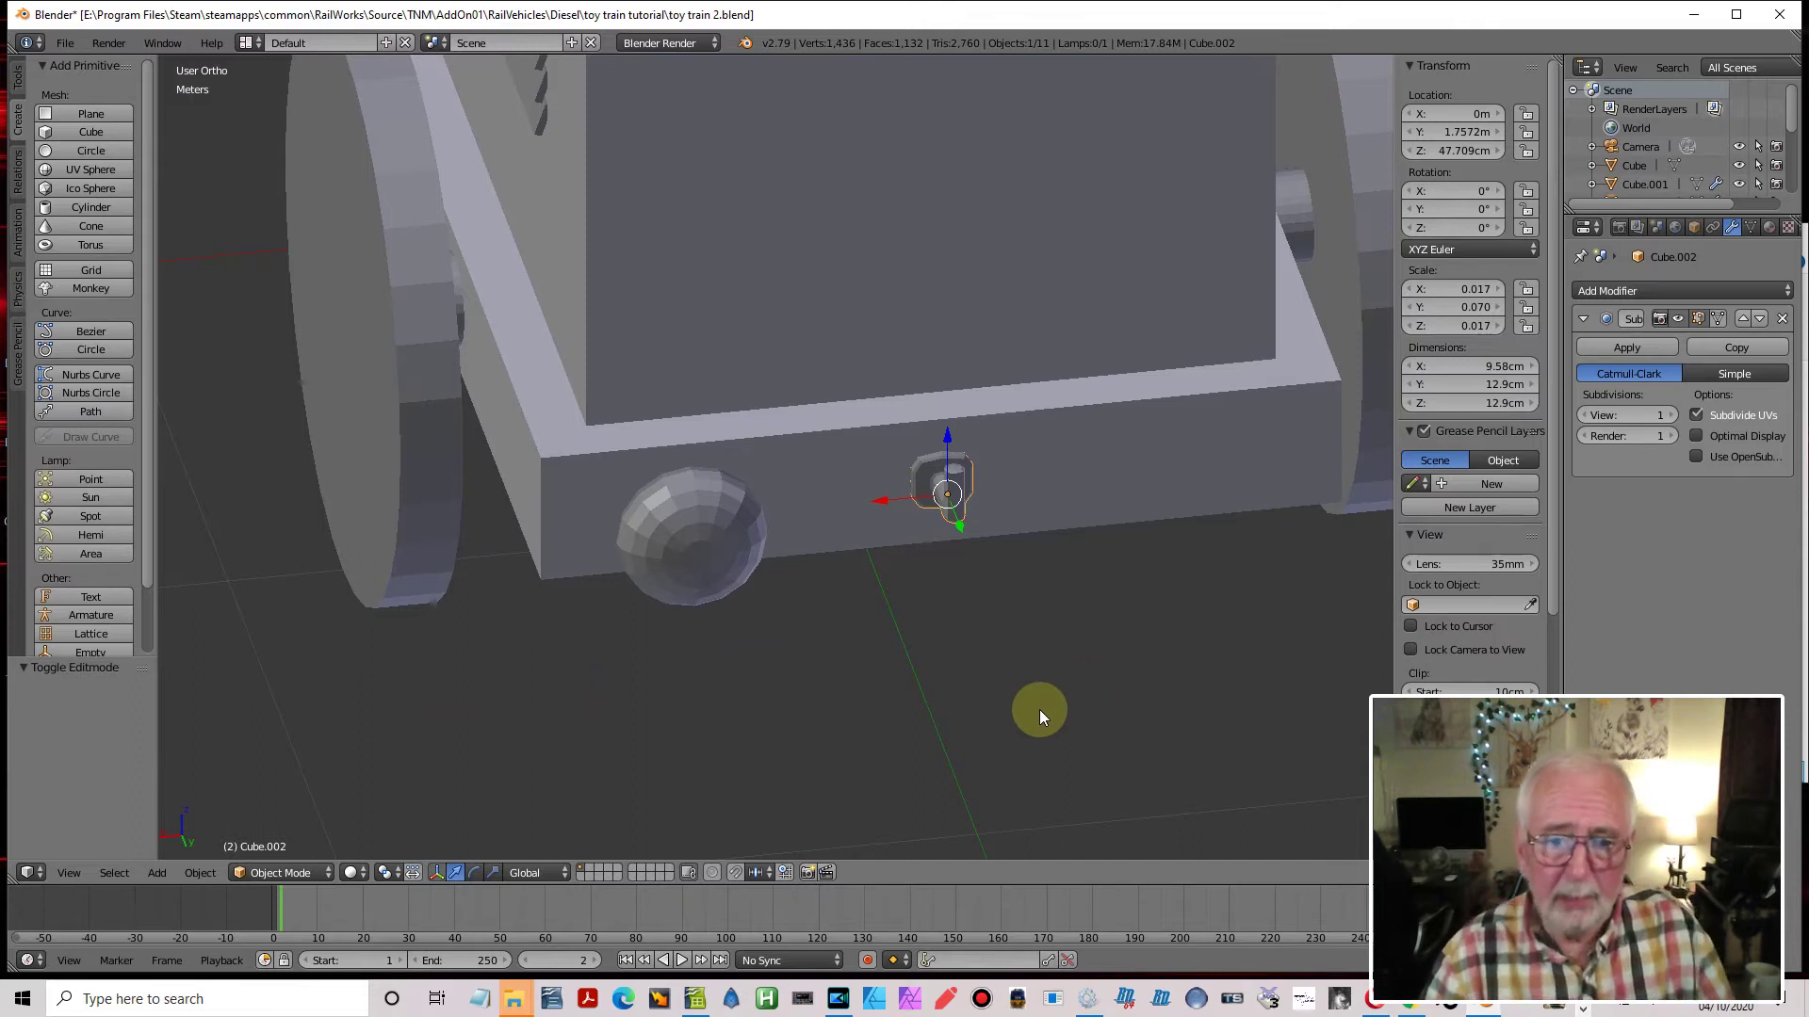
{"action": "mouse_move", "coordinate": [1078, 541]}
{"action": "middle_mouse_down"}
{"action": "mouse_move", "coordinate": [1095, 556]}
{"action": "mouse_move", "coordinate": [1060, 512]}
{"action": "middle_mouse_up"}
{"action": "scroll", "coordinate": [1059, 511], "scroll_direction": "up", "scroll_amount": 2}
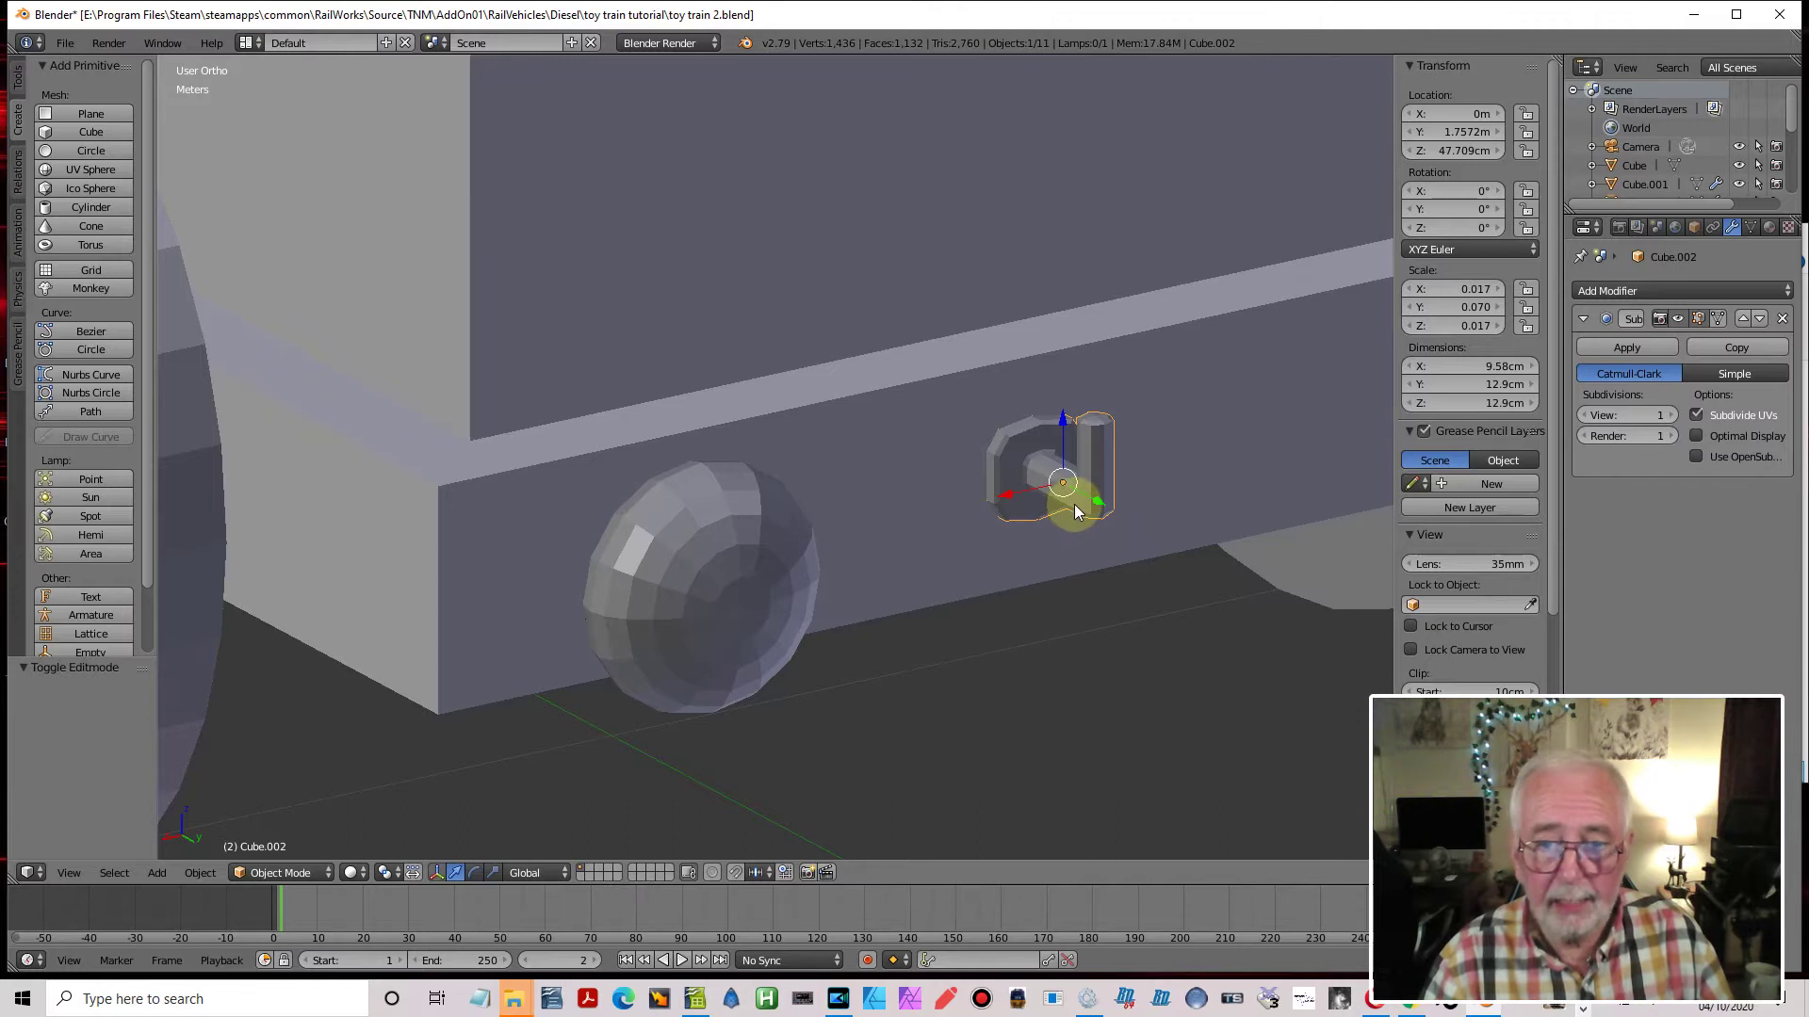
Apply smooth shading to all faces of the coupling hook and its mounting flange
{"action": "key", "text": "Tab"}
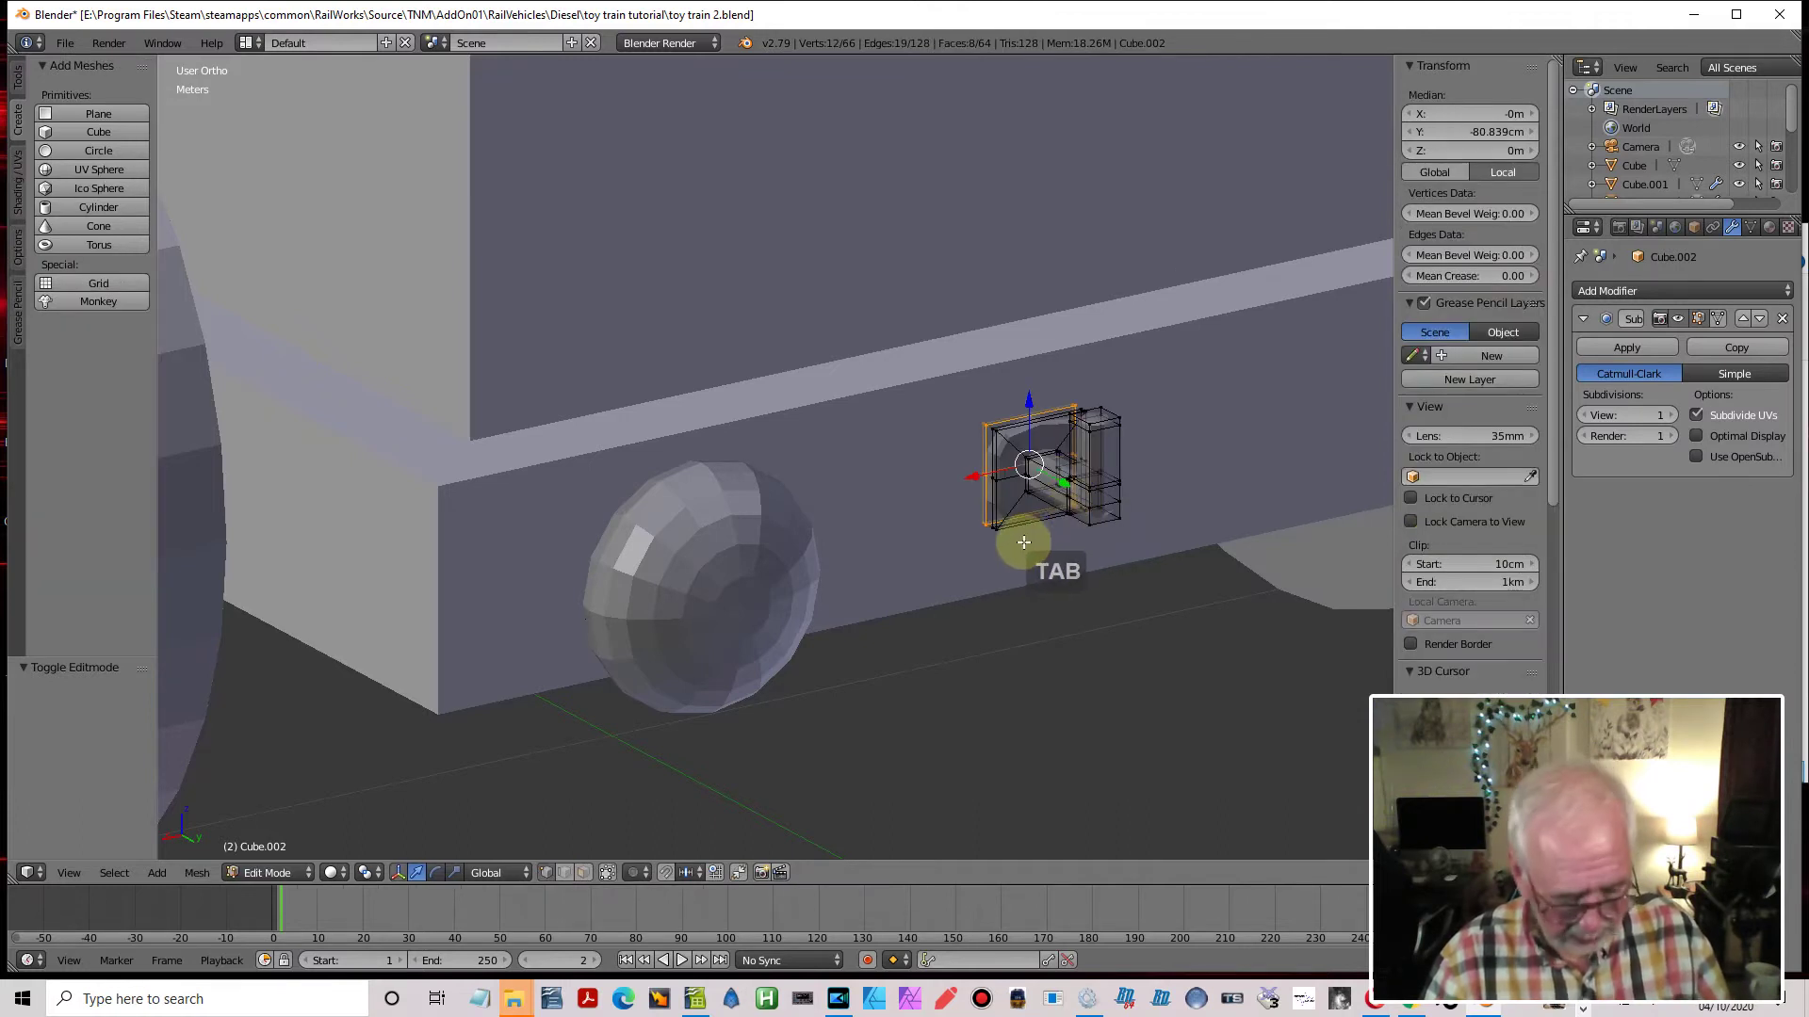
{"action": "key", "text": "a"}
{"action": "key", "text": "a"}
{"action": "left_click", "coordinate": [194, 871]}
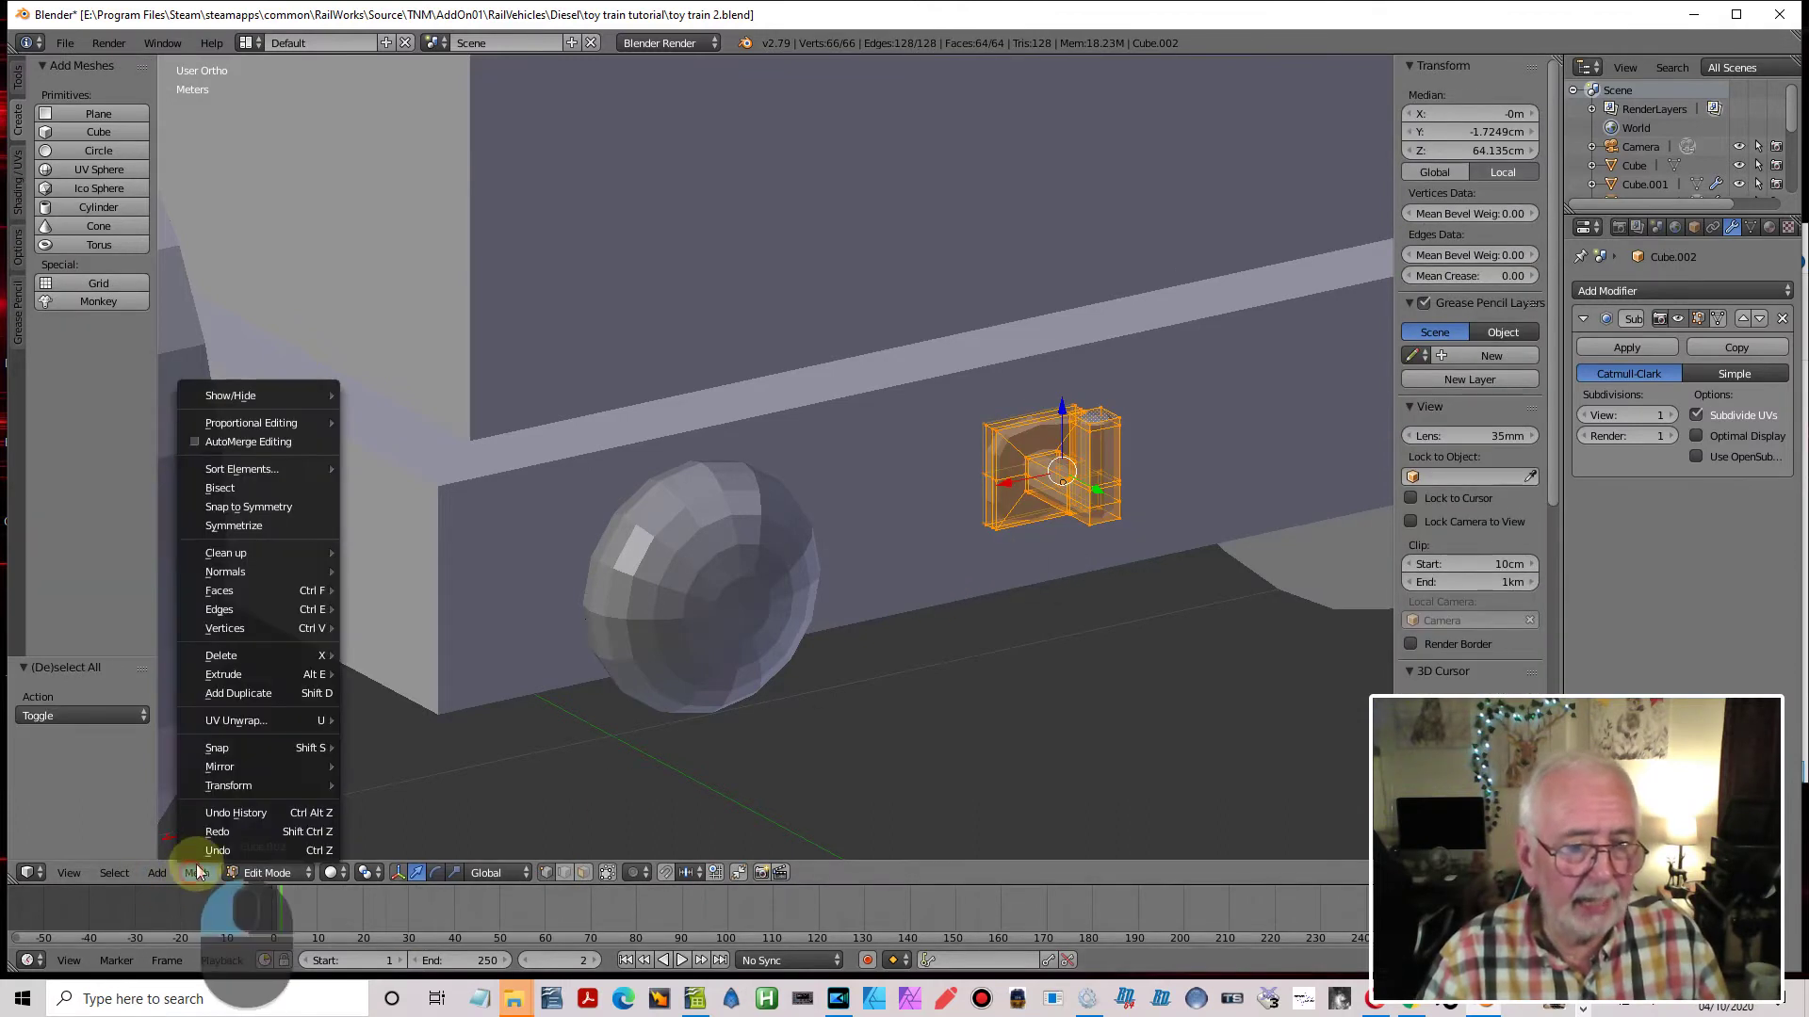
{"action": "mouse_move", "coordinate": [235, 588]}
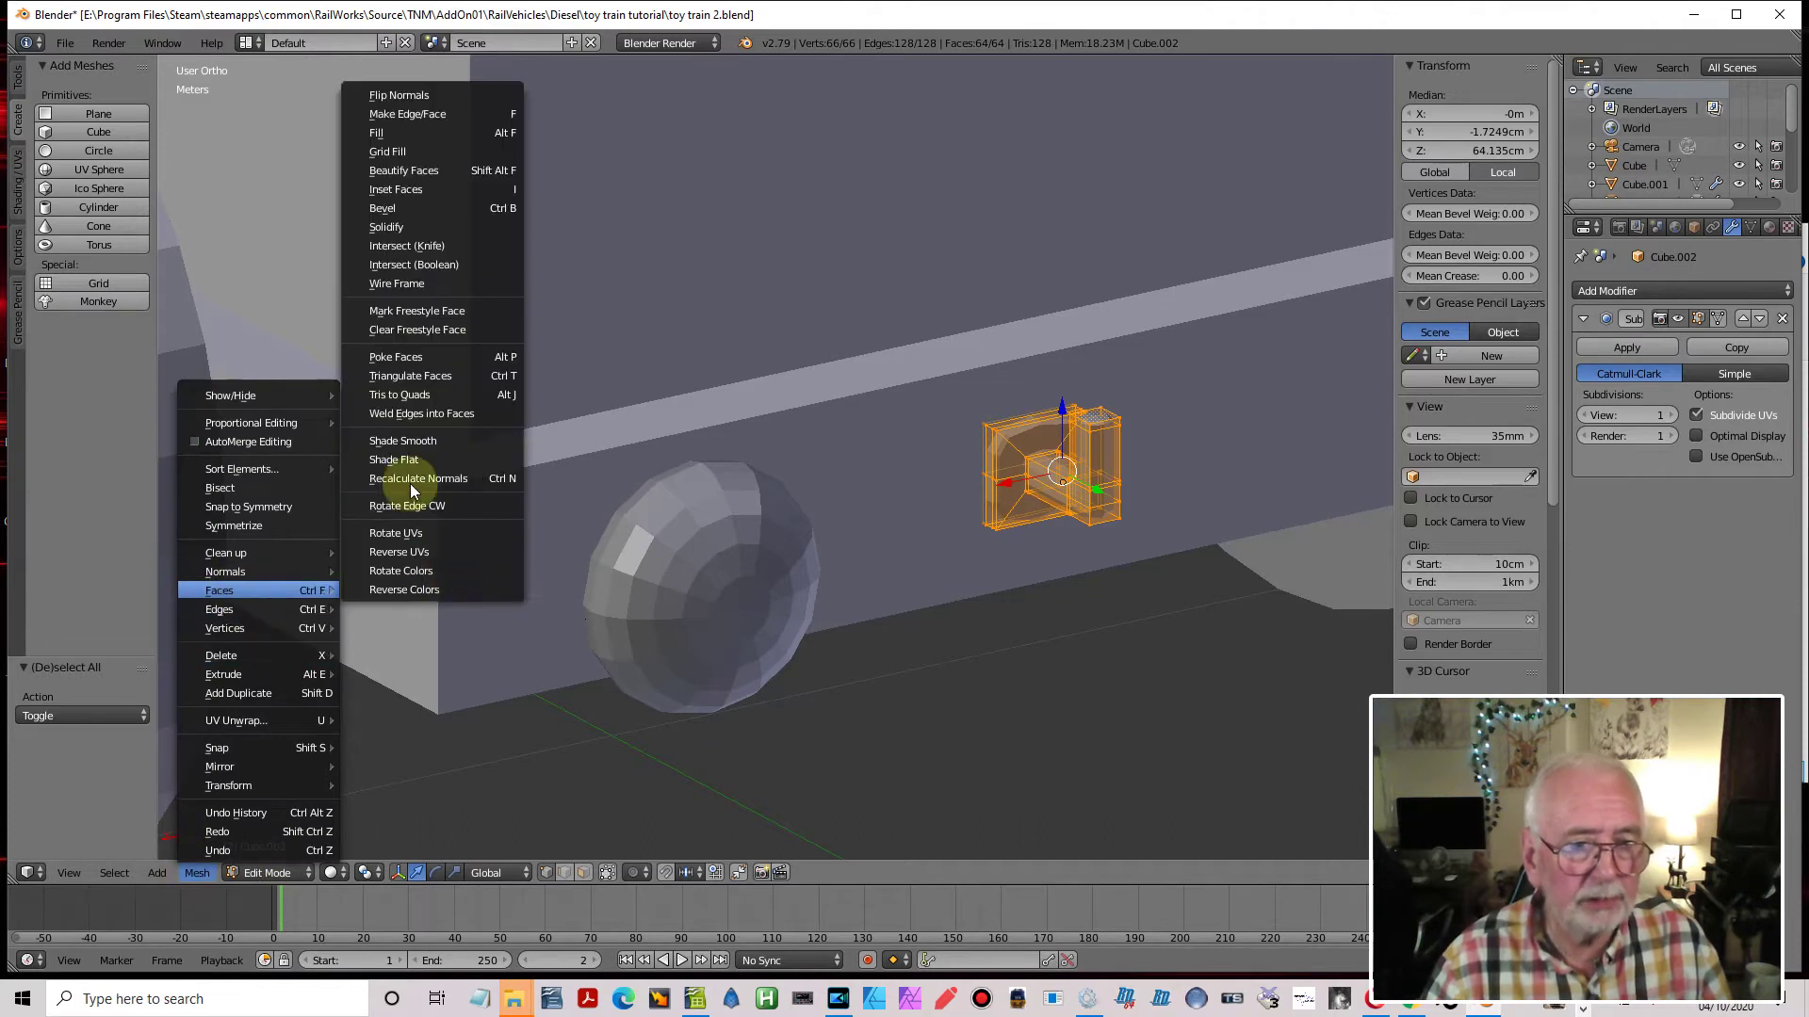
{"action": "left_click", "coordinate": [409, 440]}
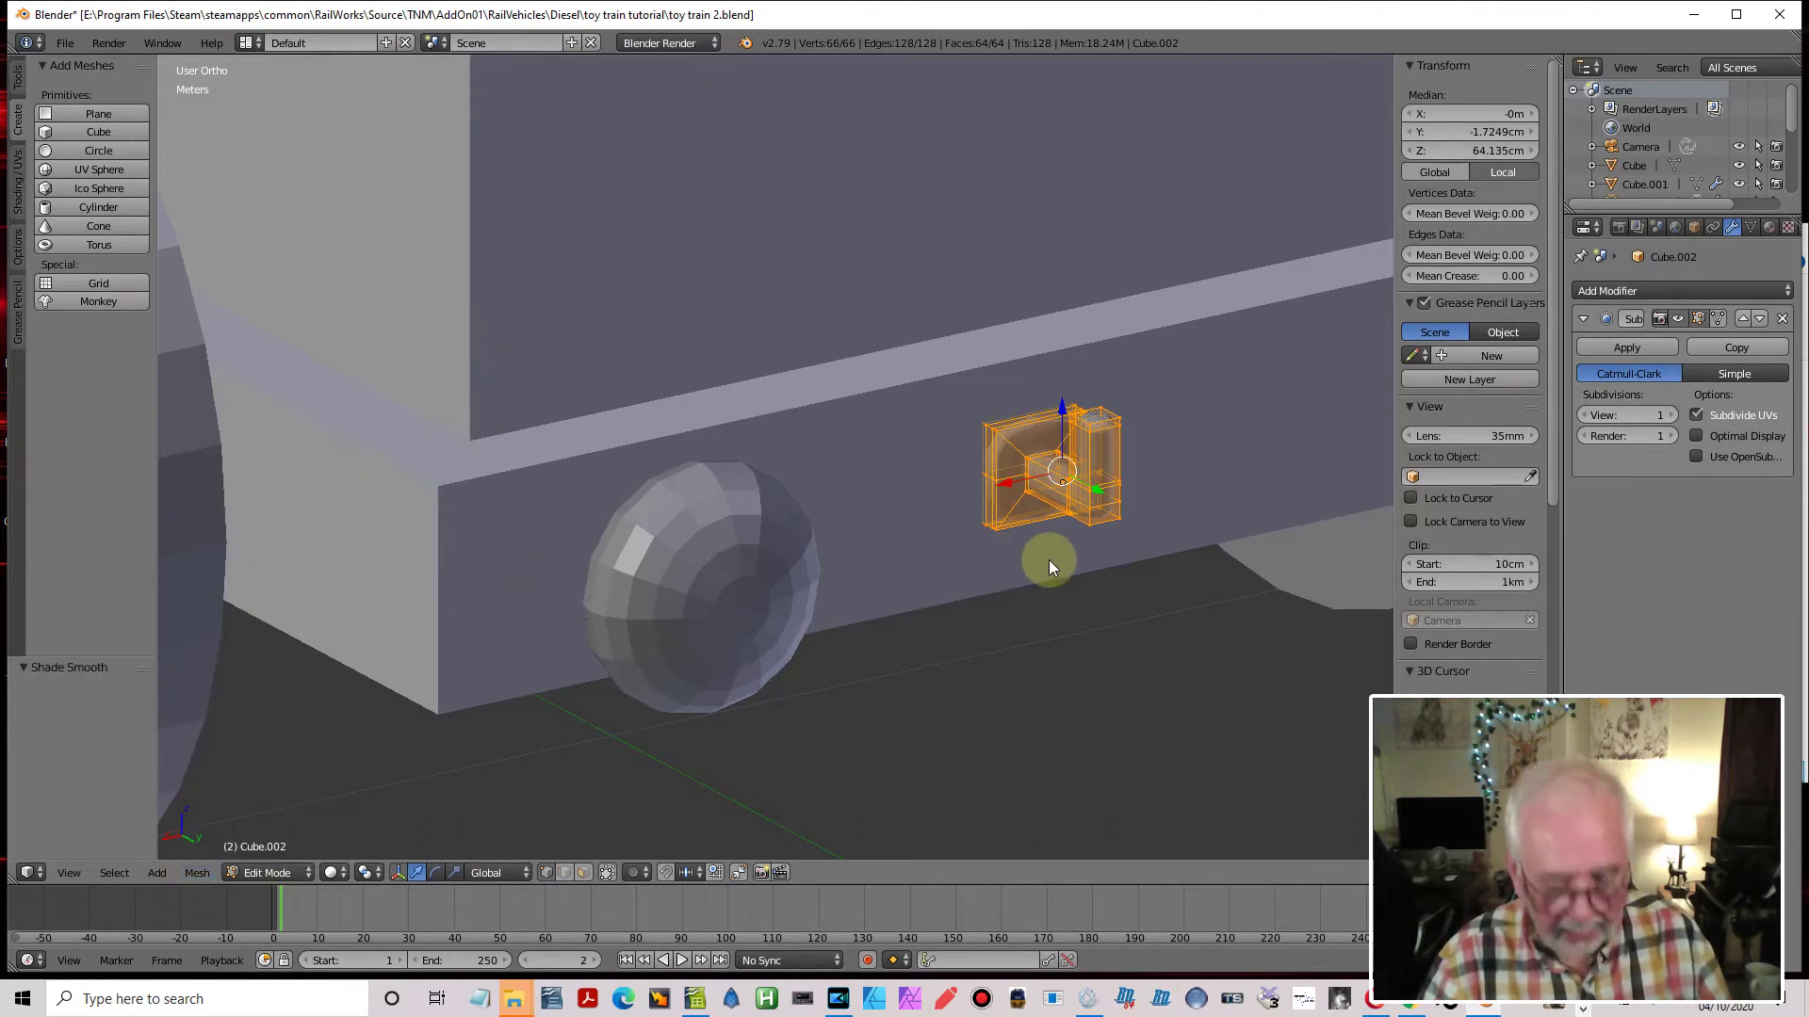
{"action": "key", "text": "Tab"}
{"action": "middle_click_drag", "start_coordinate": [1111, 512], "coordinate": [1165, 533]}
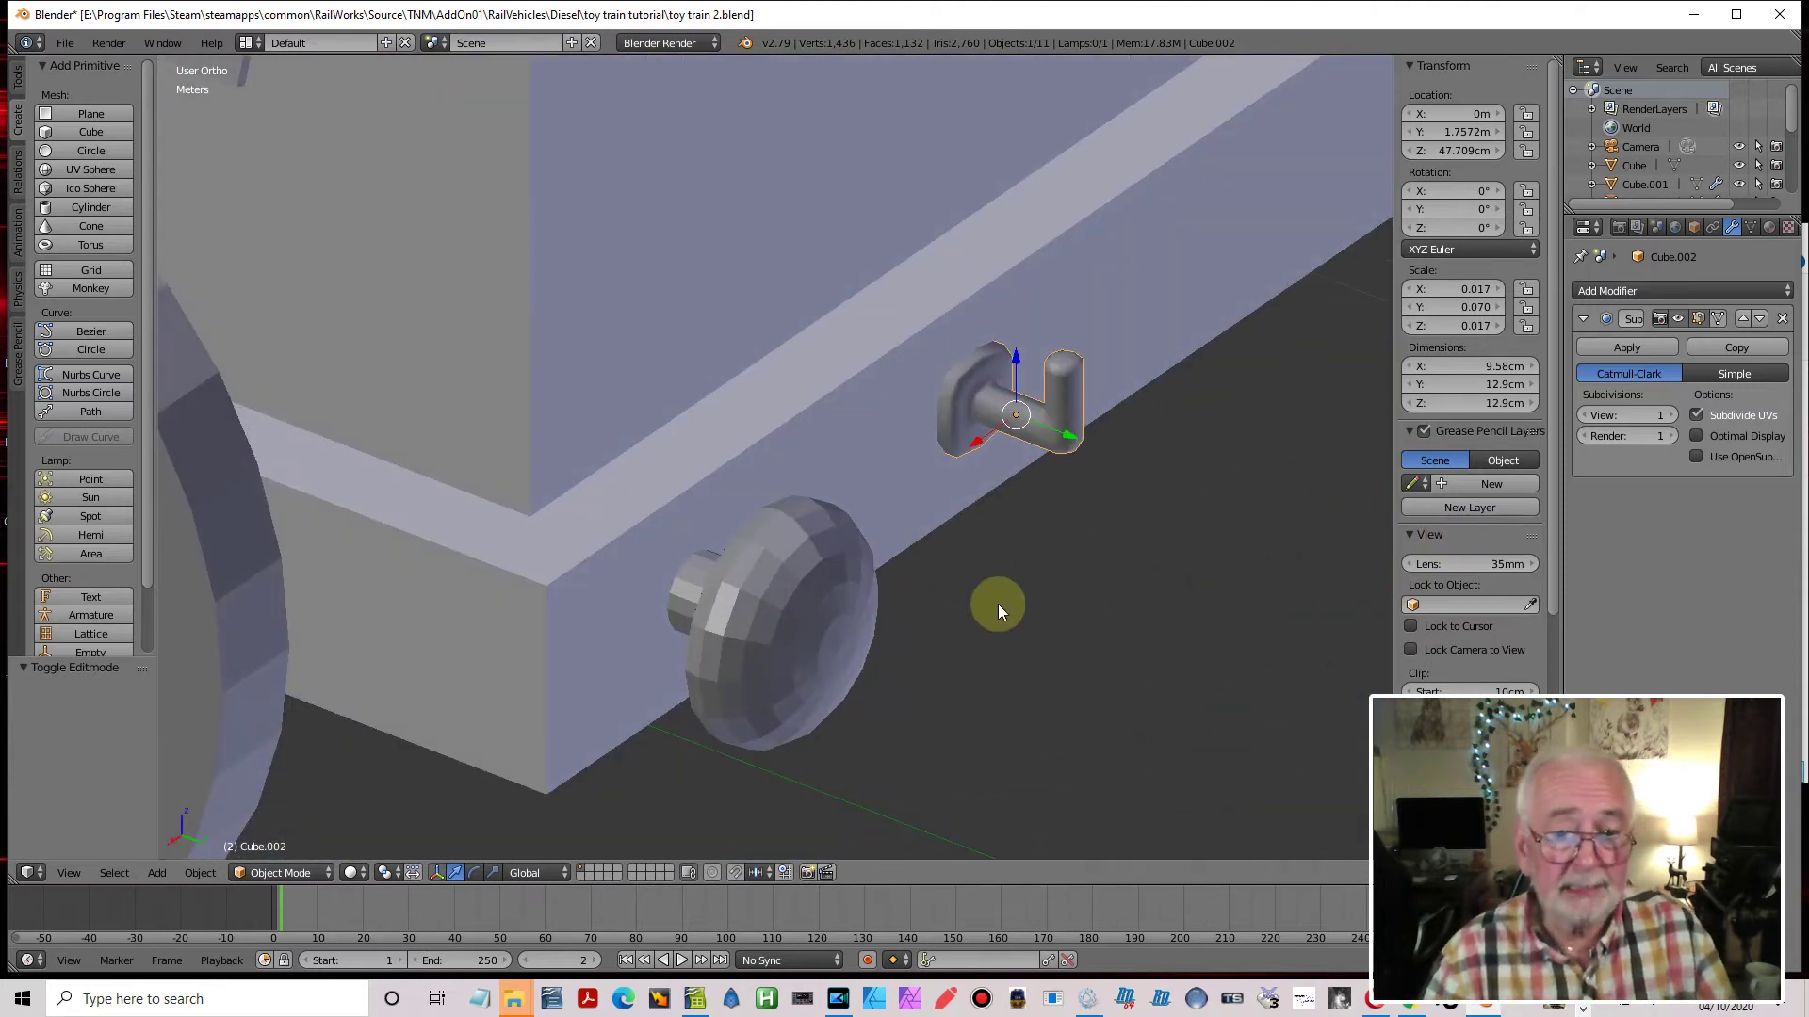
{"action": "key", "text": "Tab"}
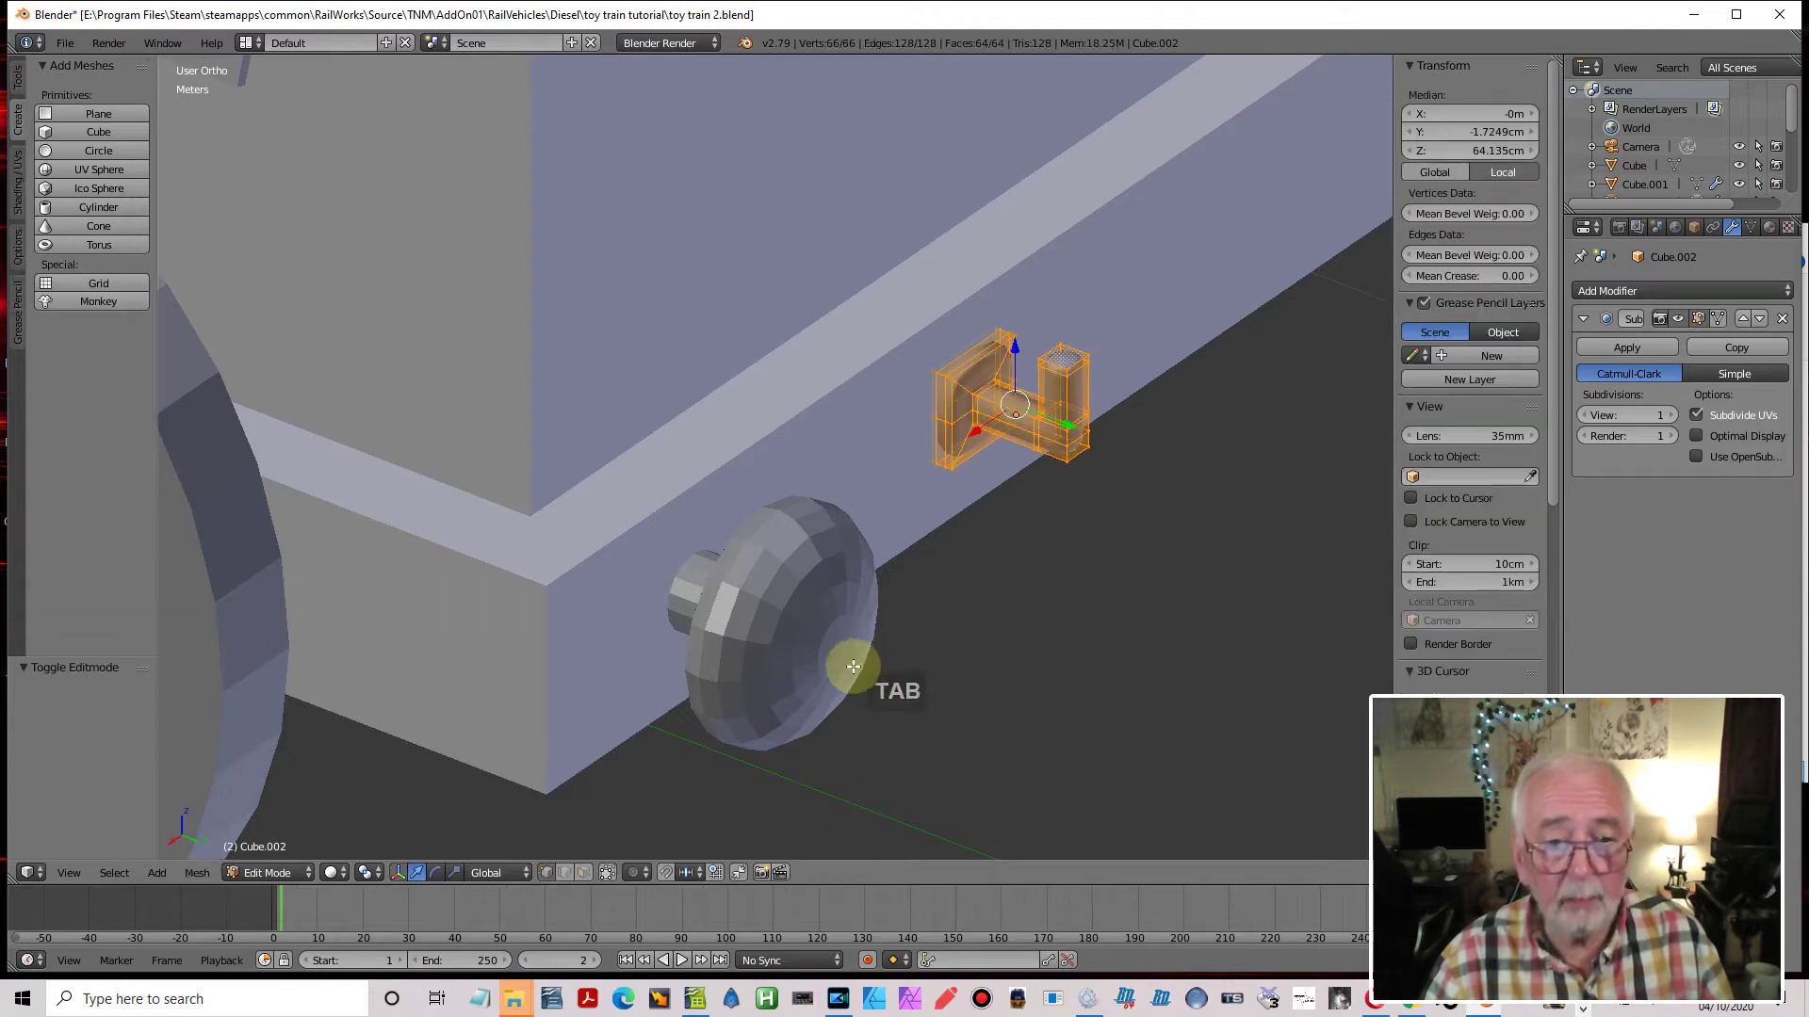
{"action": "key", "text": "Tab"}
Apply smooth shading to all faces of the round buffer on the front beam
{"action": "right_click", "coordinate": [794, 636]}
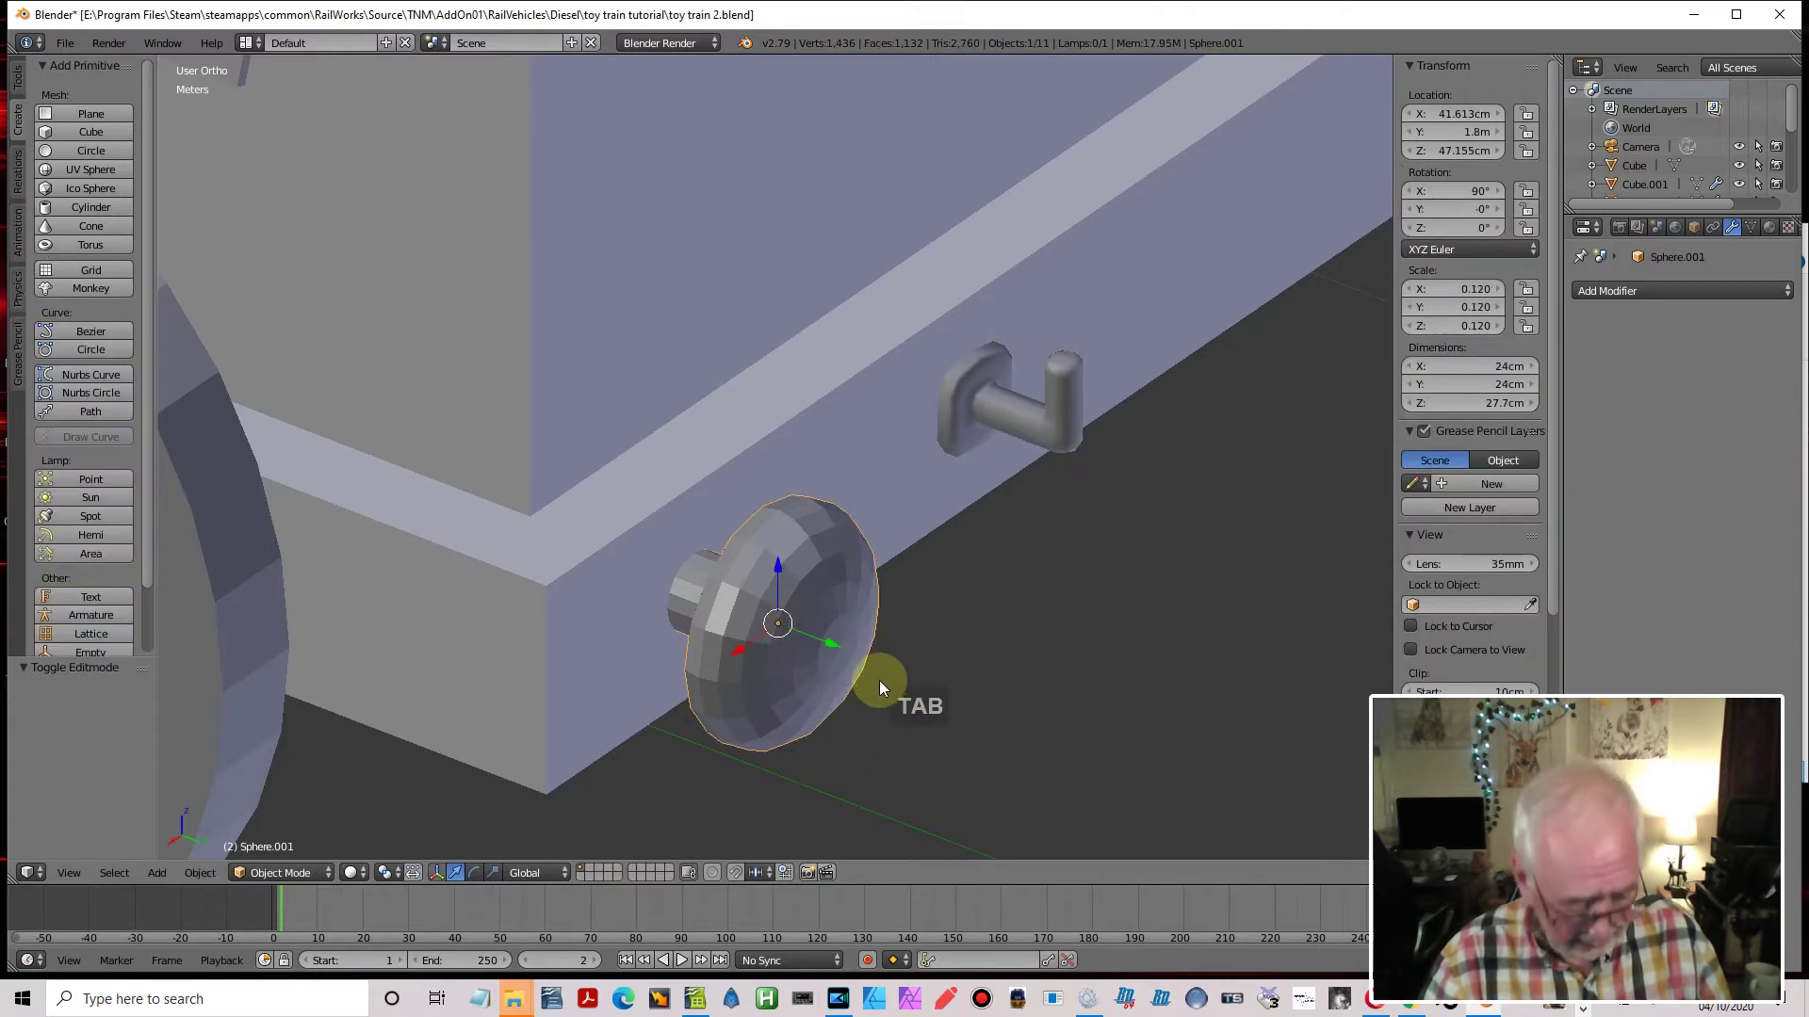
{"action": "key", "text": "Tab"}
{"action": "key", "text": "a"}
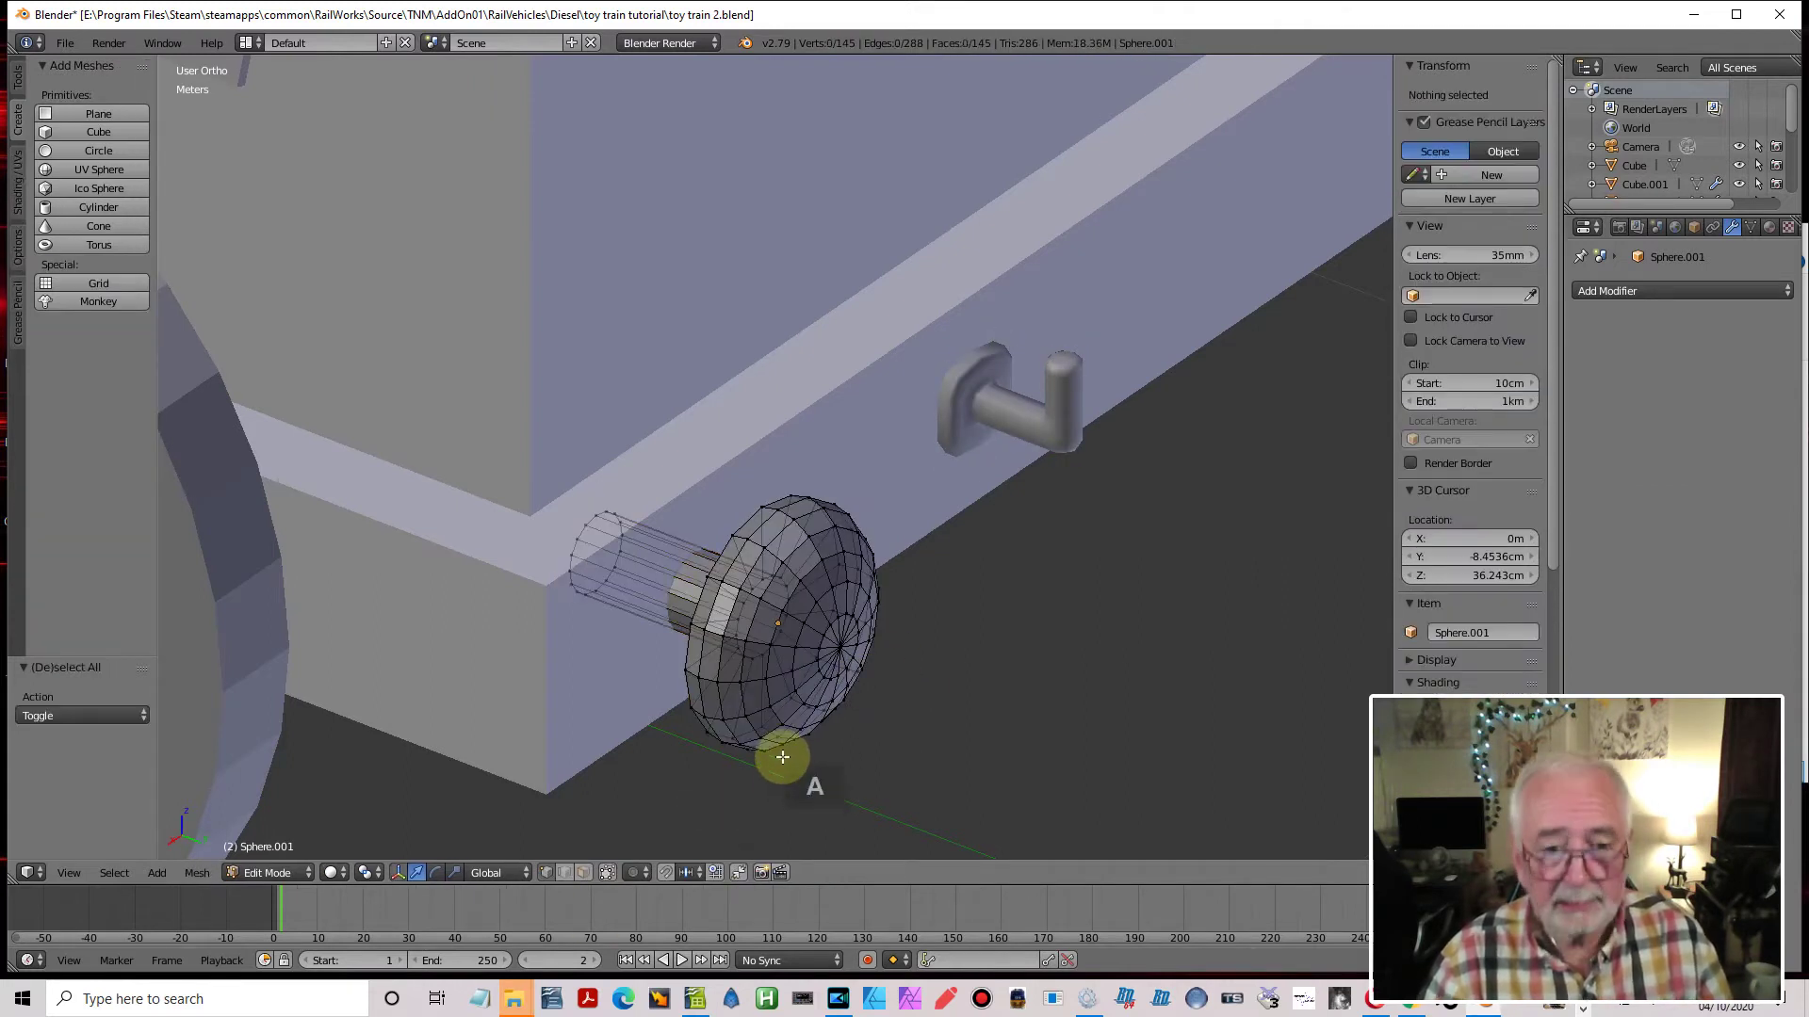
{"action": "key", "text": "a"}
{"action": "left_click", "coordinate": [197, 872]}
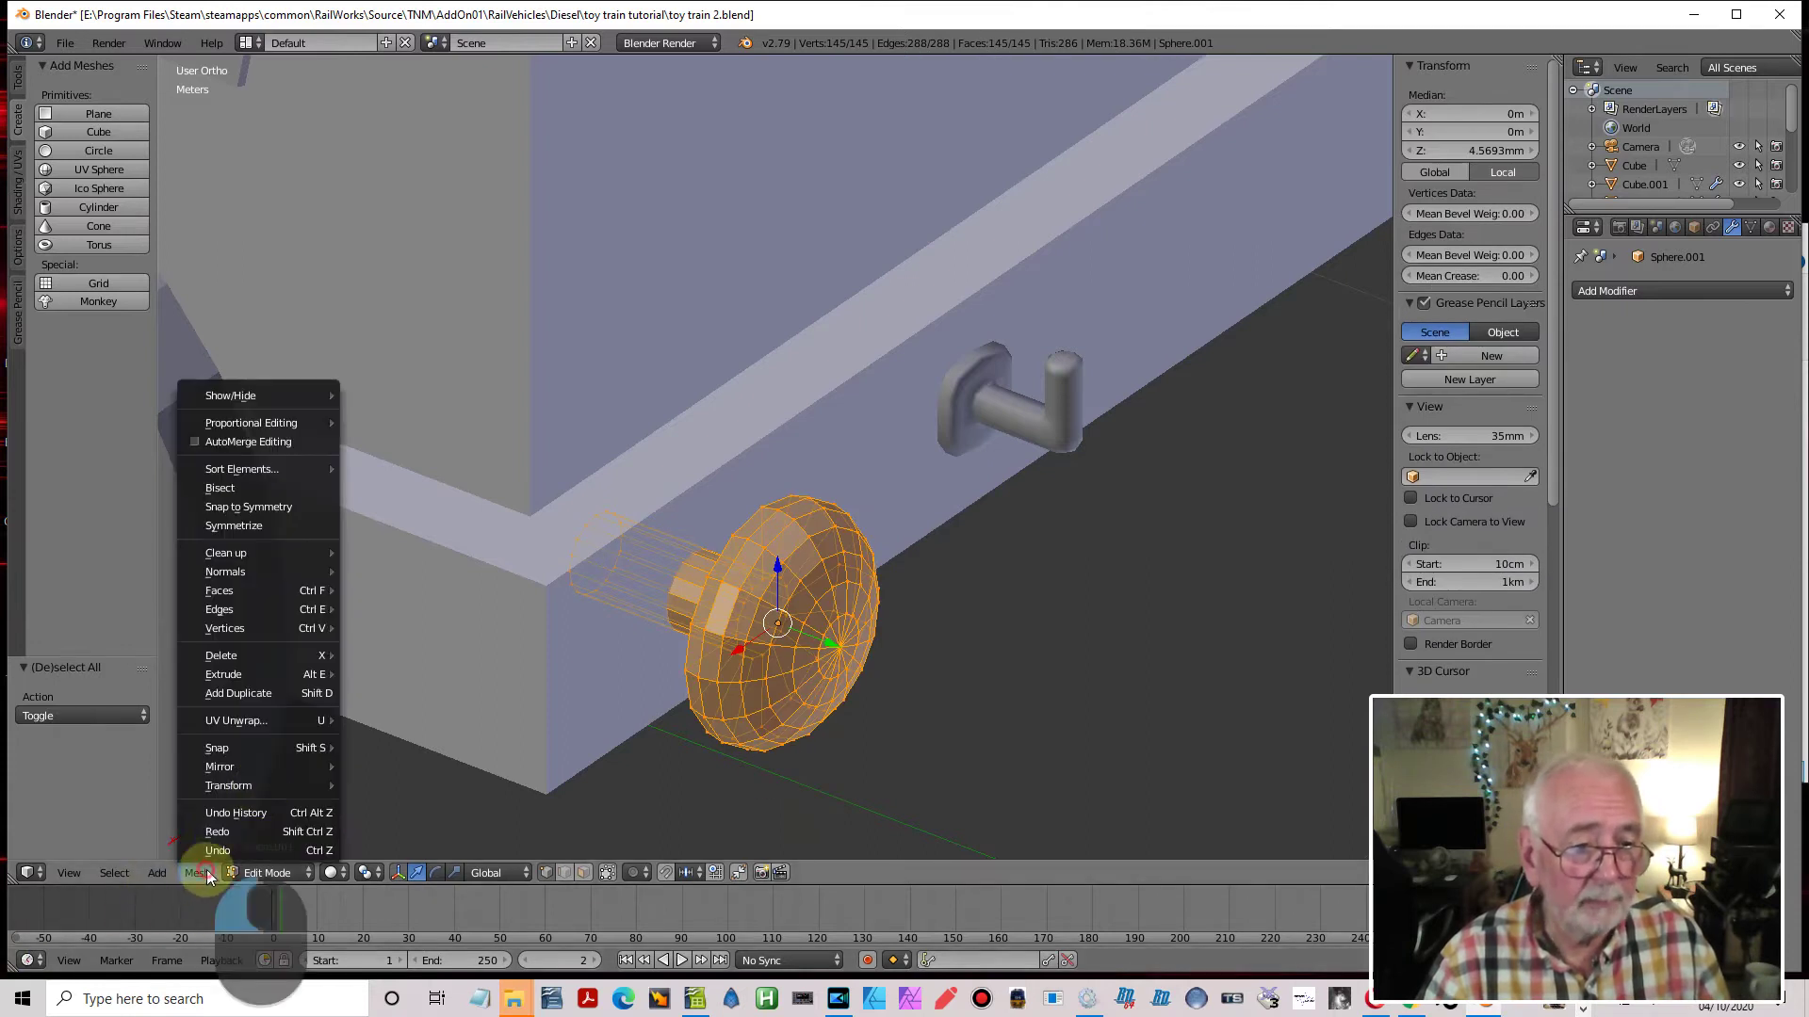
{"action": "mouse_move", "coordinate": [240, 591]}
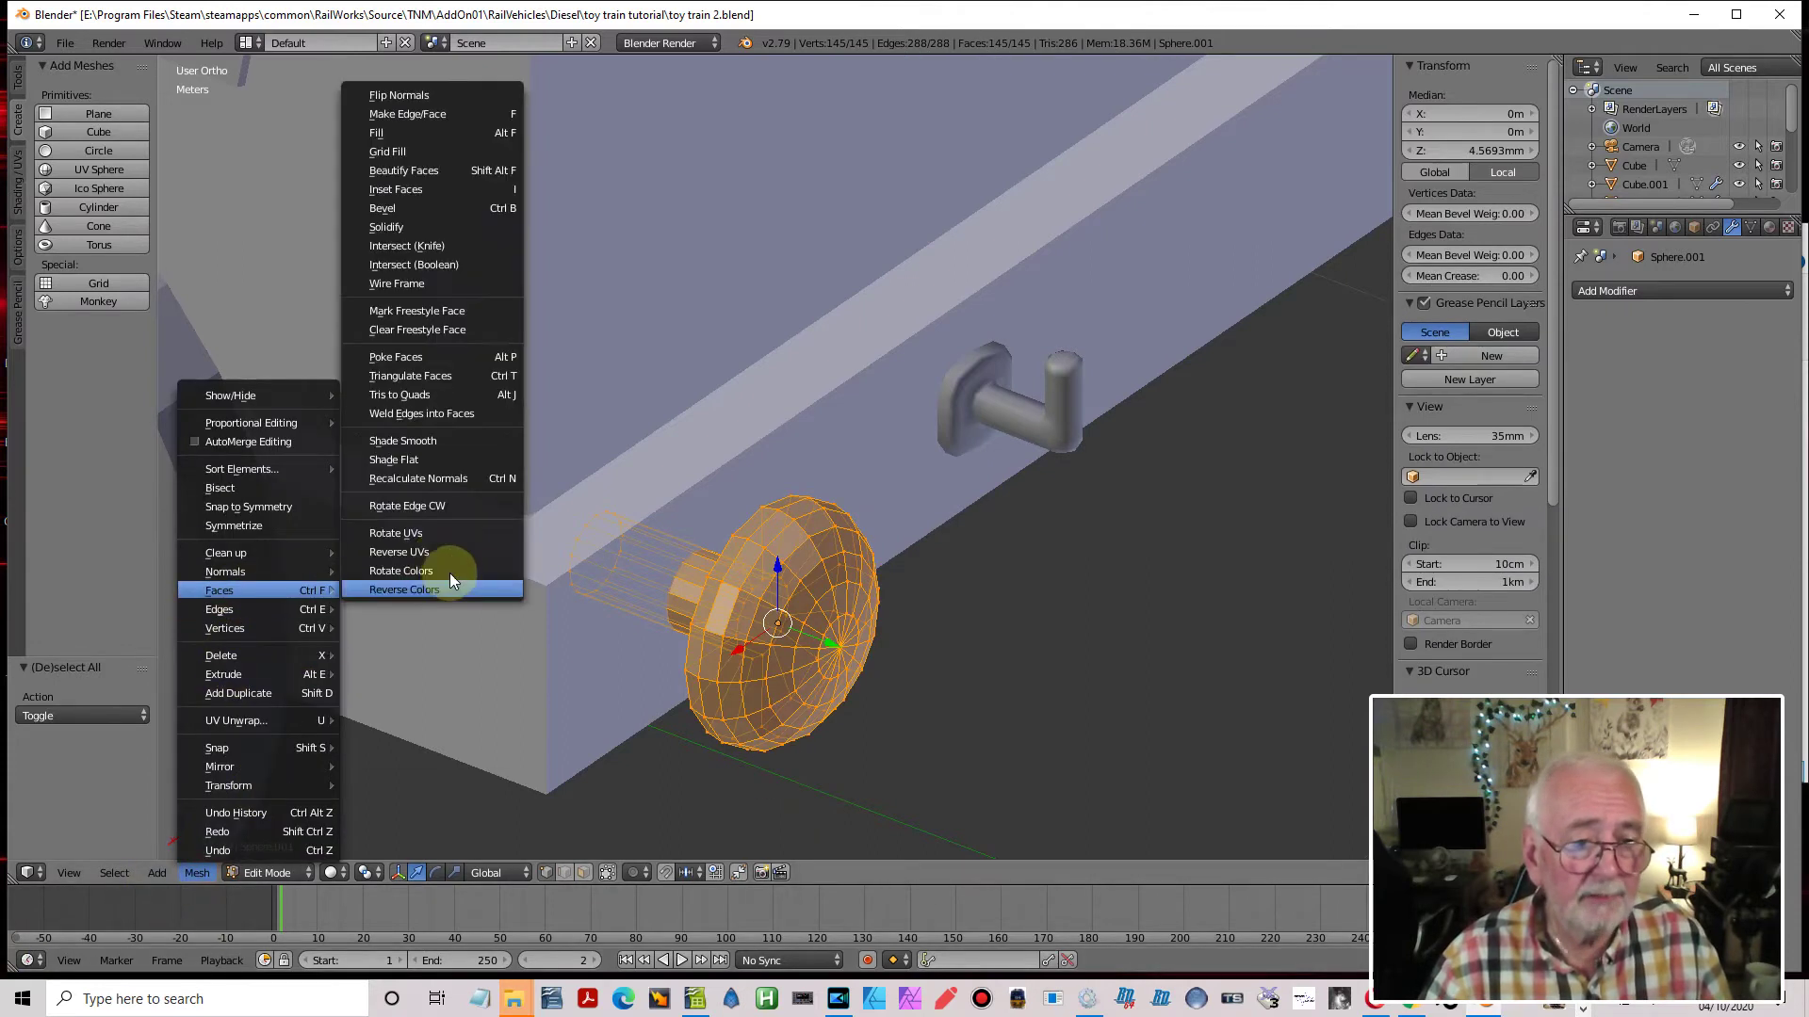
{"action": "left_click", "coordinate": [468, 441]}
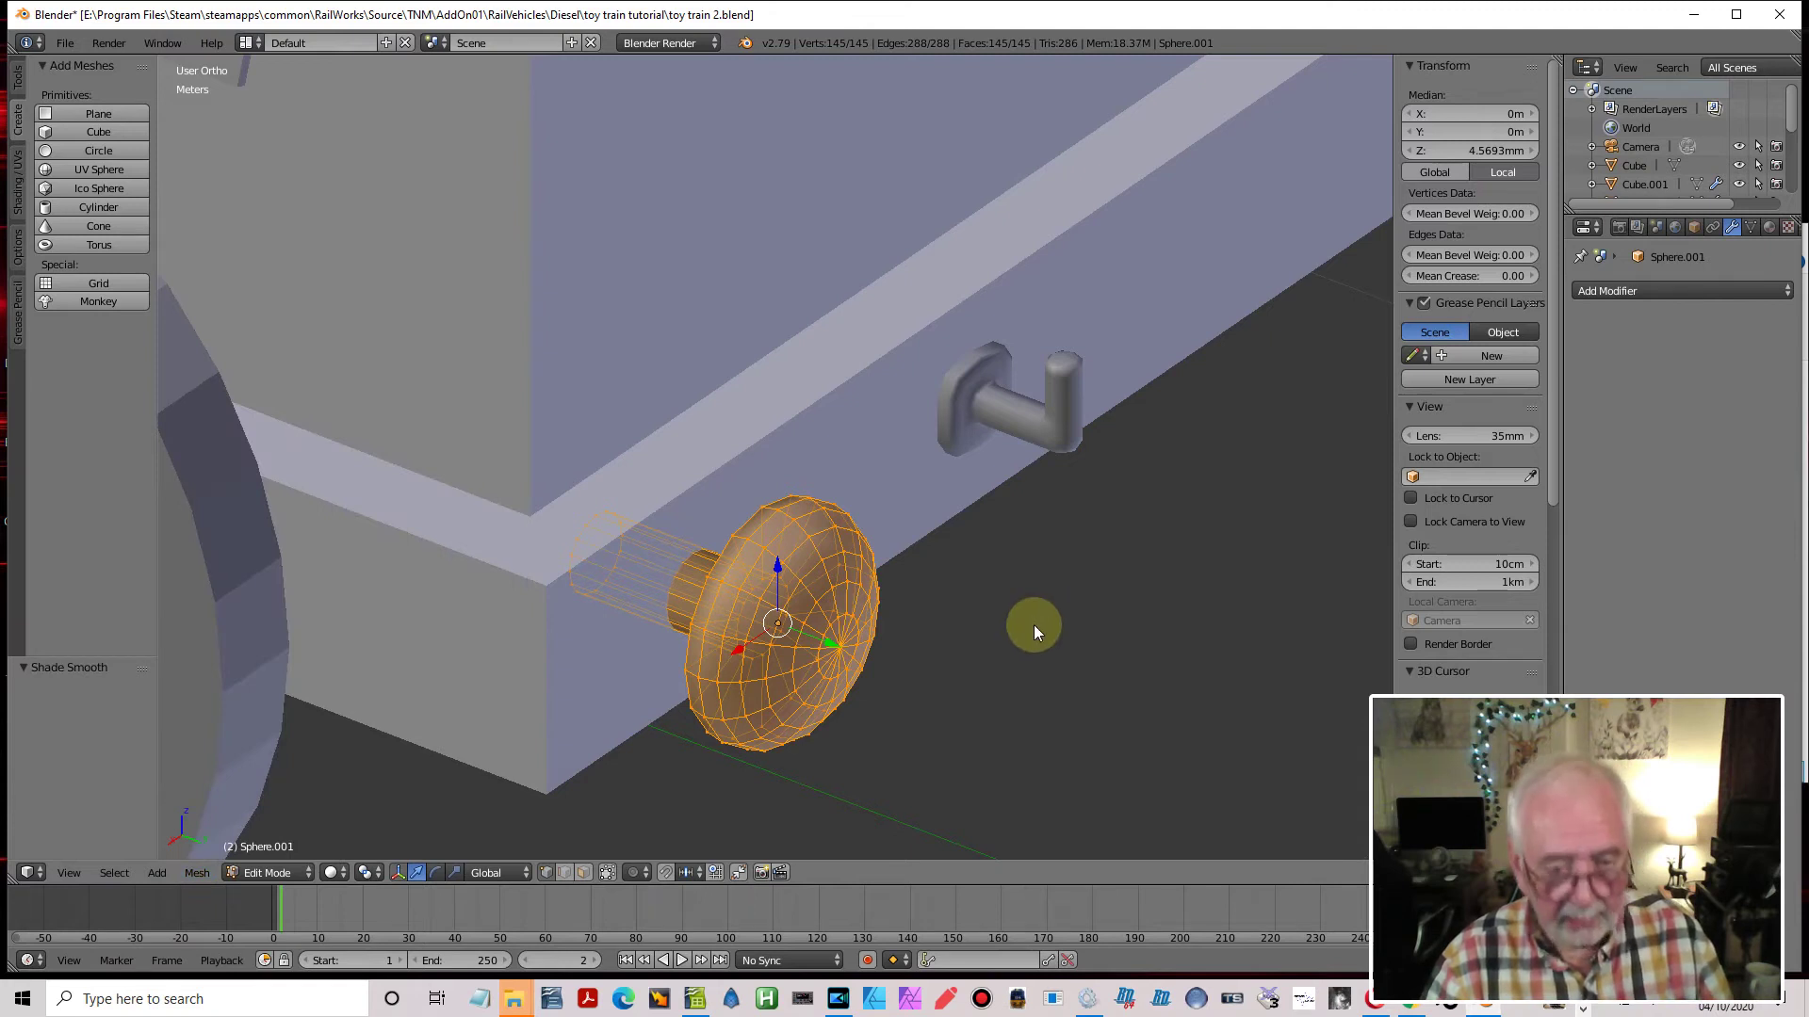
{"action": "key", "text": "Tab"}
{"action": "middle_click_drag", "start_coordinate": [1005, 625], "coordinate": [1069, 501]}
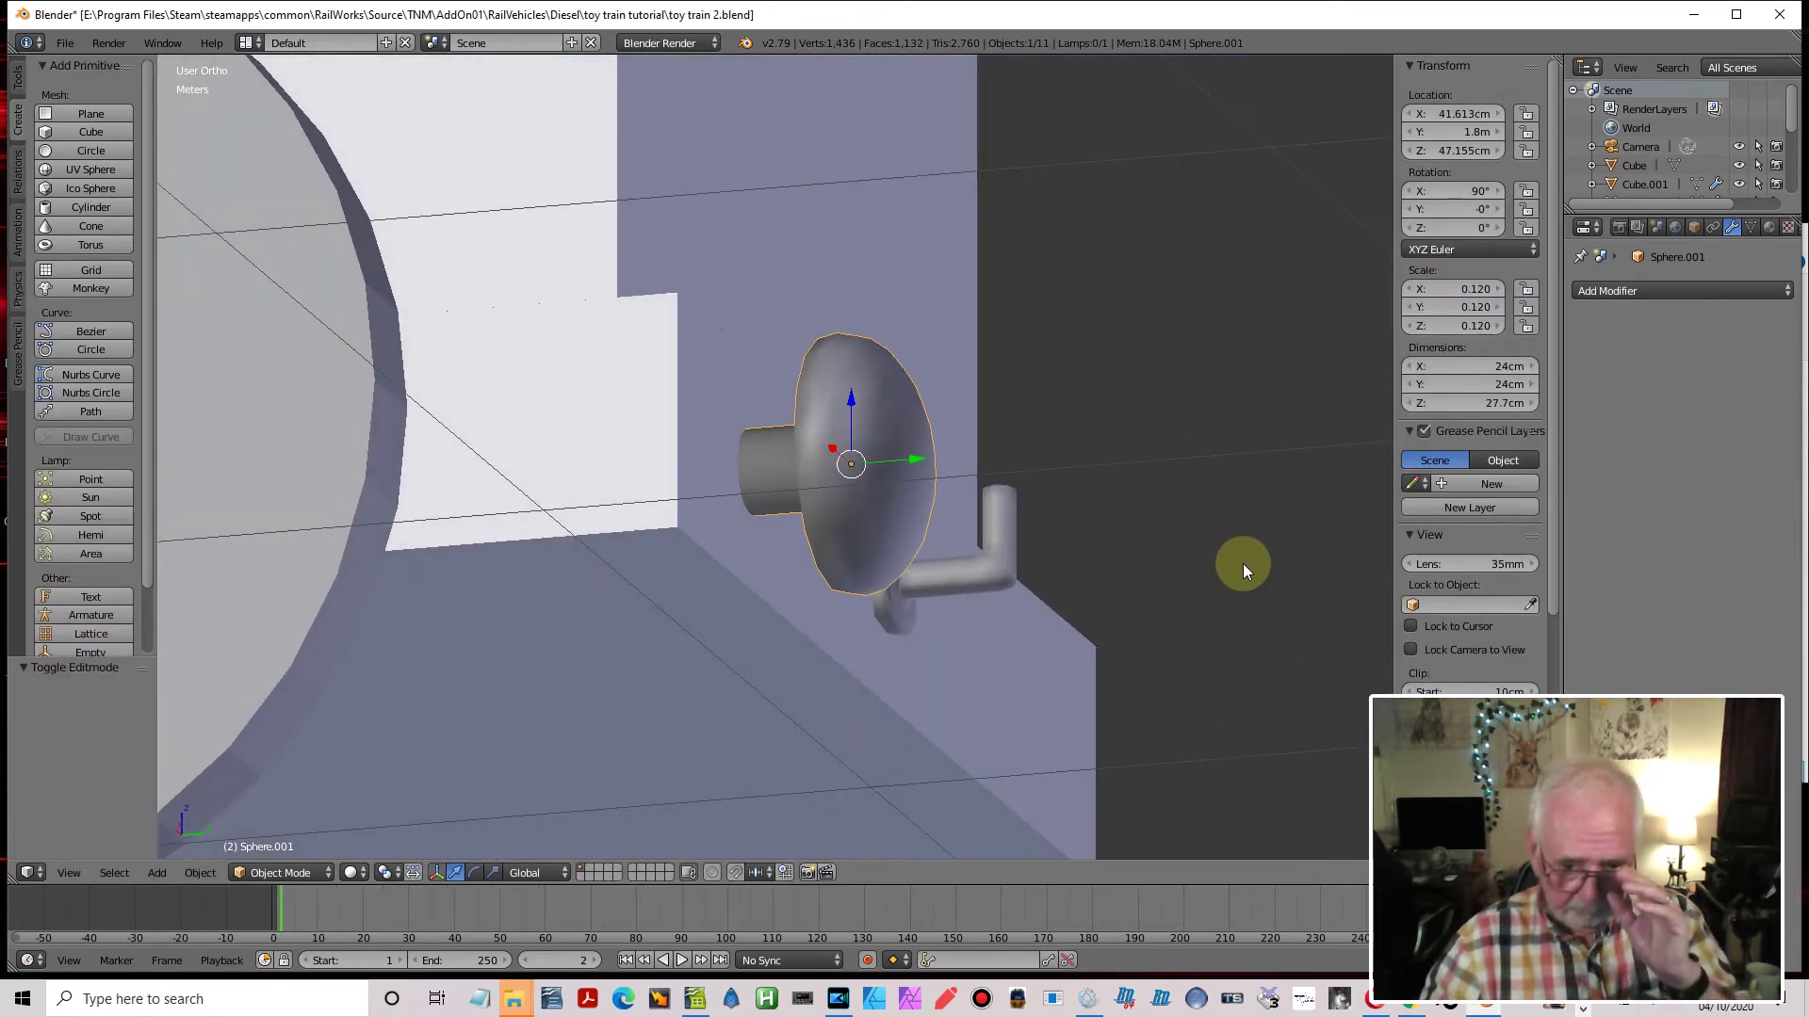
In the right side view, move the buffer about 10.8 cm forward along Y, away from the front beam
{"action": "scroll", "coordinate": [888, 592], "scroll_direction": "down", "scroll_amount": 5}
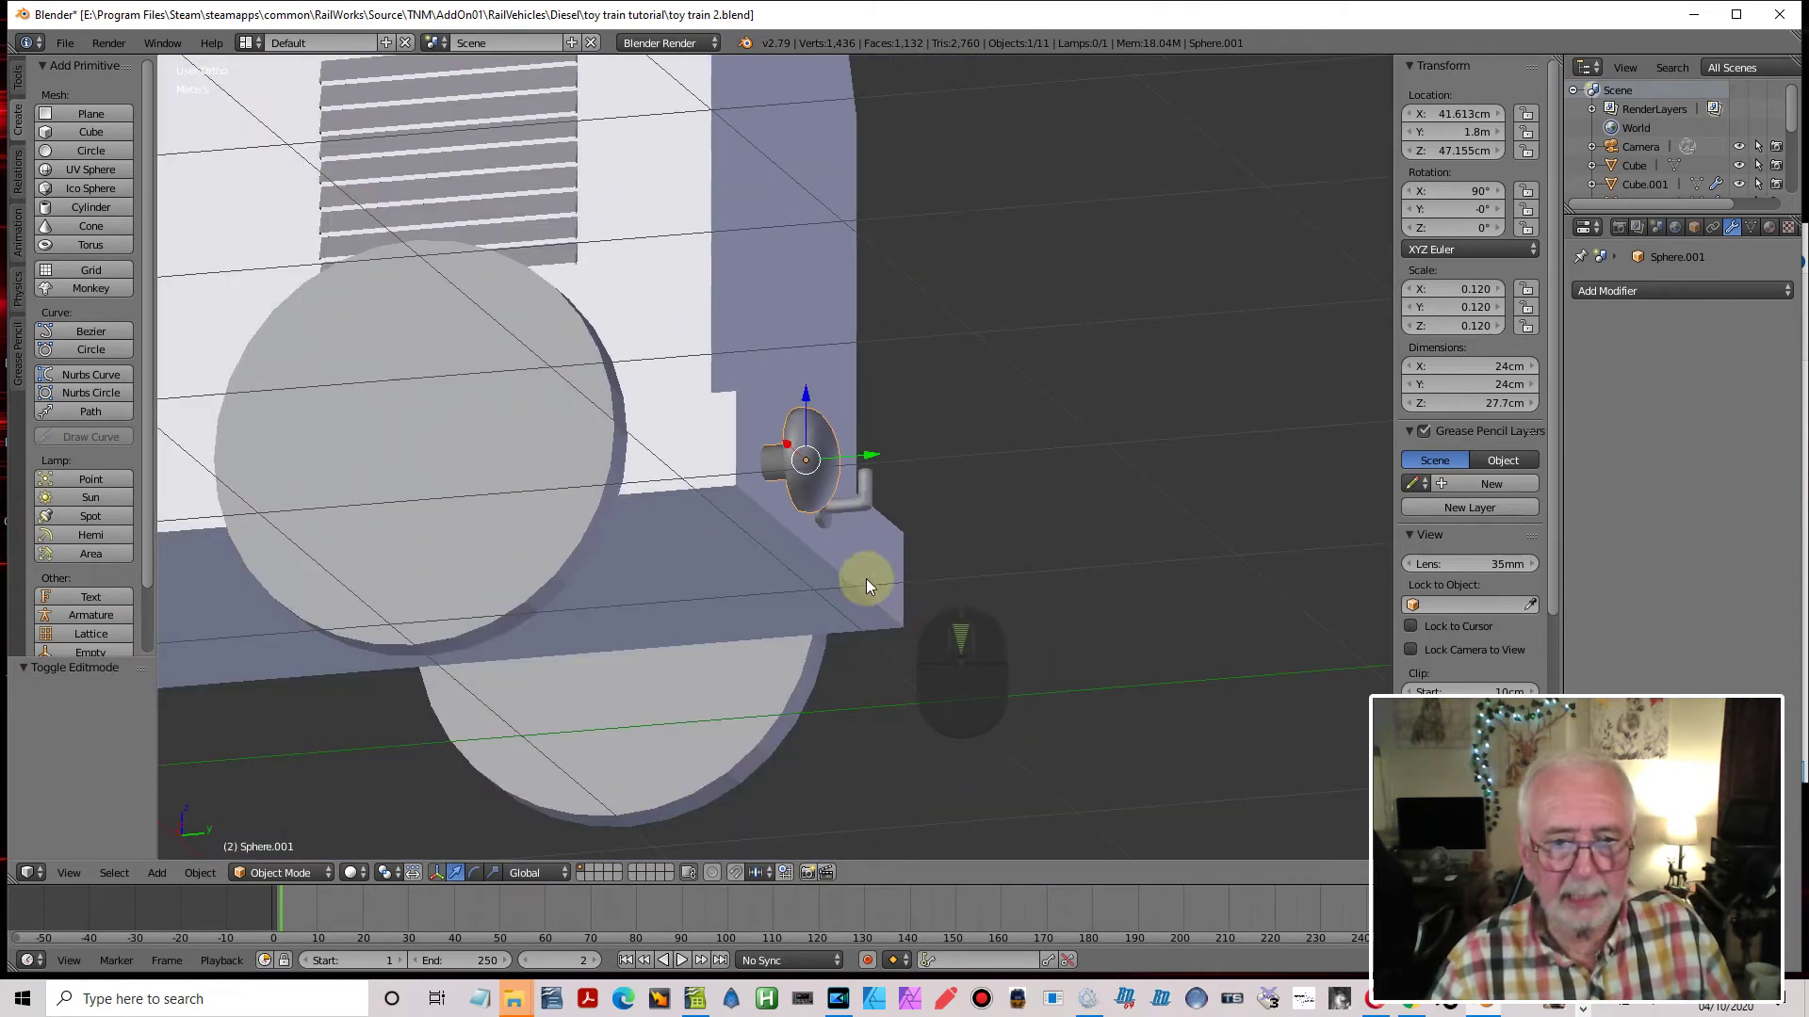
{"action": "key", "text": "KP_3"}
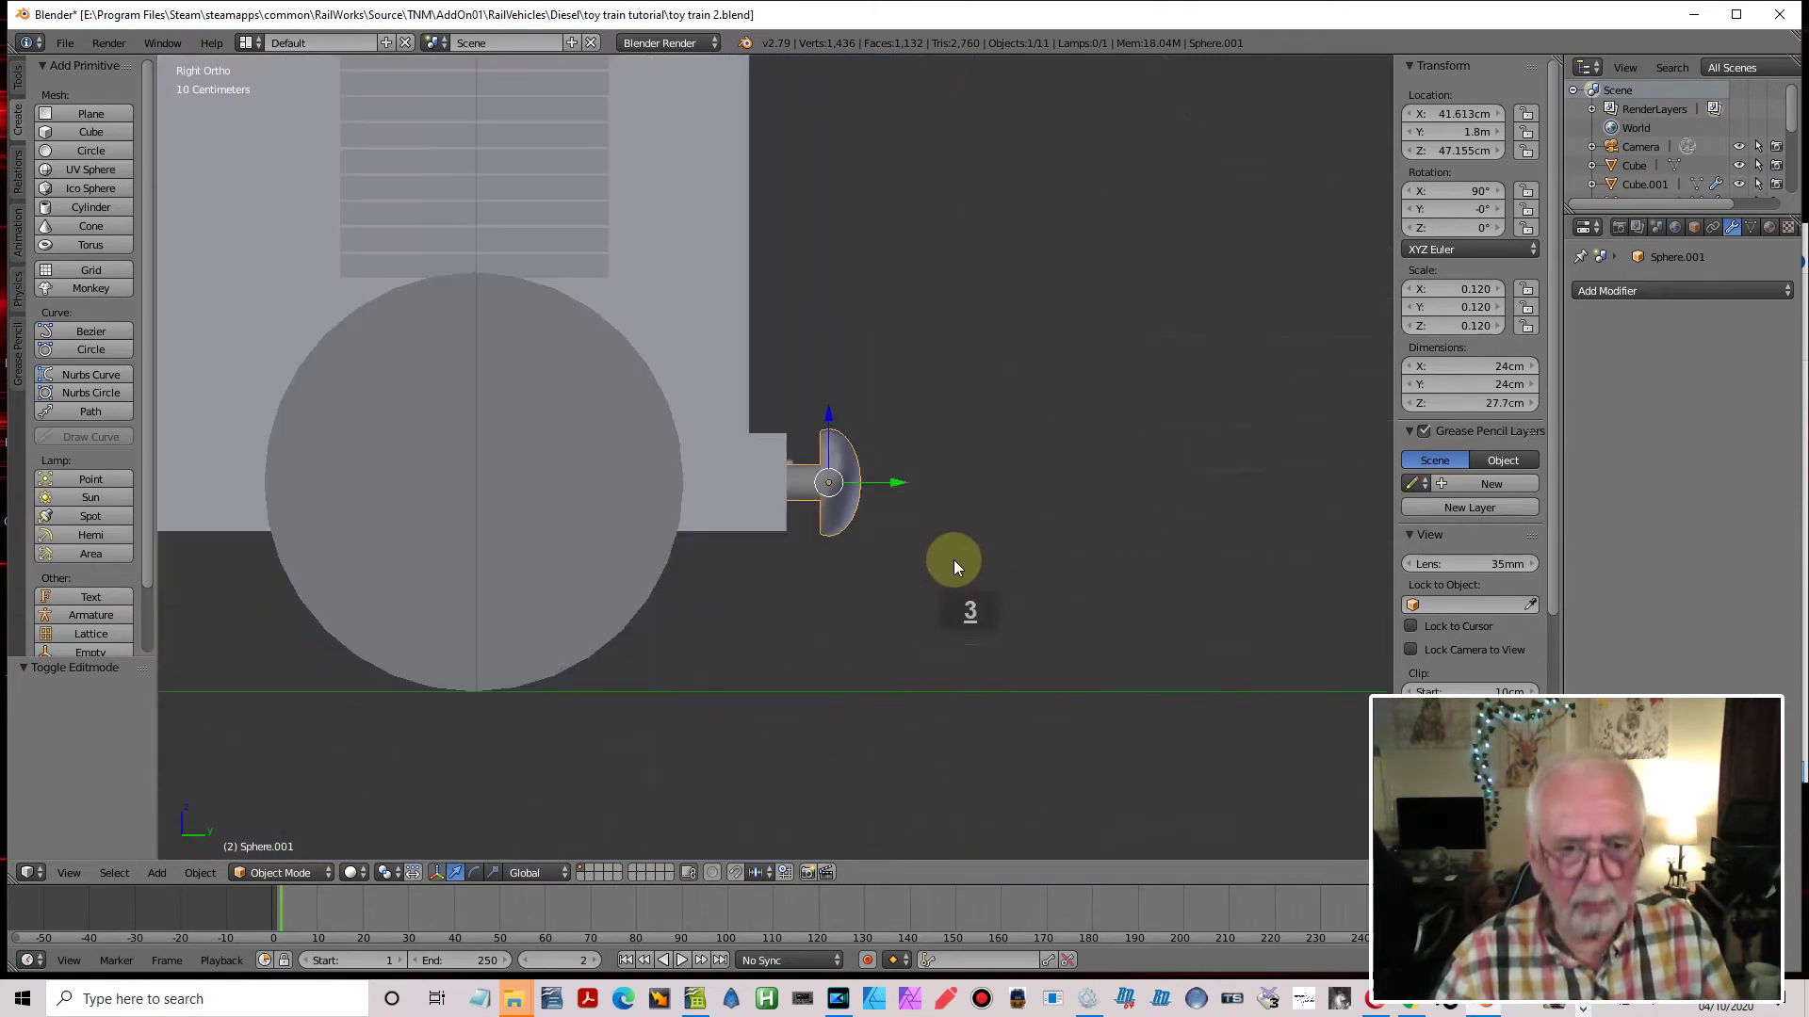
{"action": "left_click_drag", "start_coordinate": [893, 481], "coordinate": [947, 485]}
{"action": "middle_click_drag", "start_coordinate": [968, 487], "coordinate": [703, 545]}
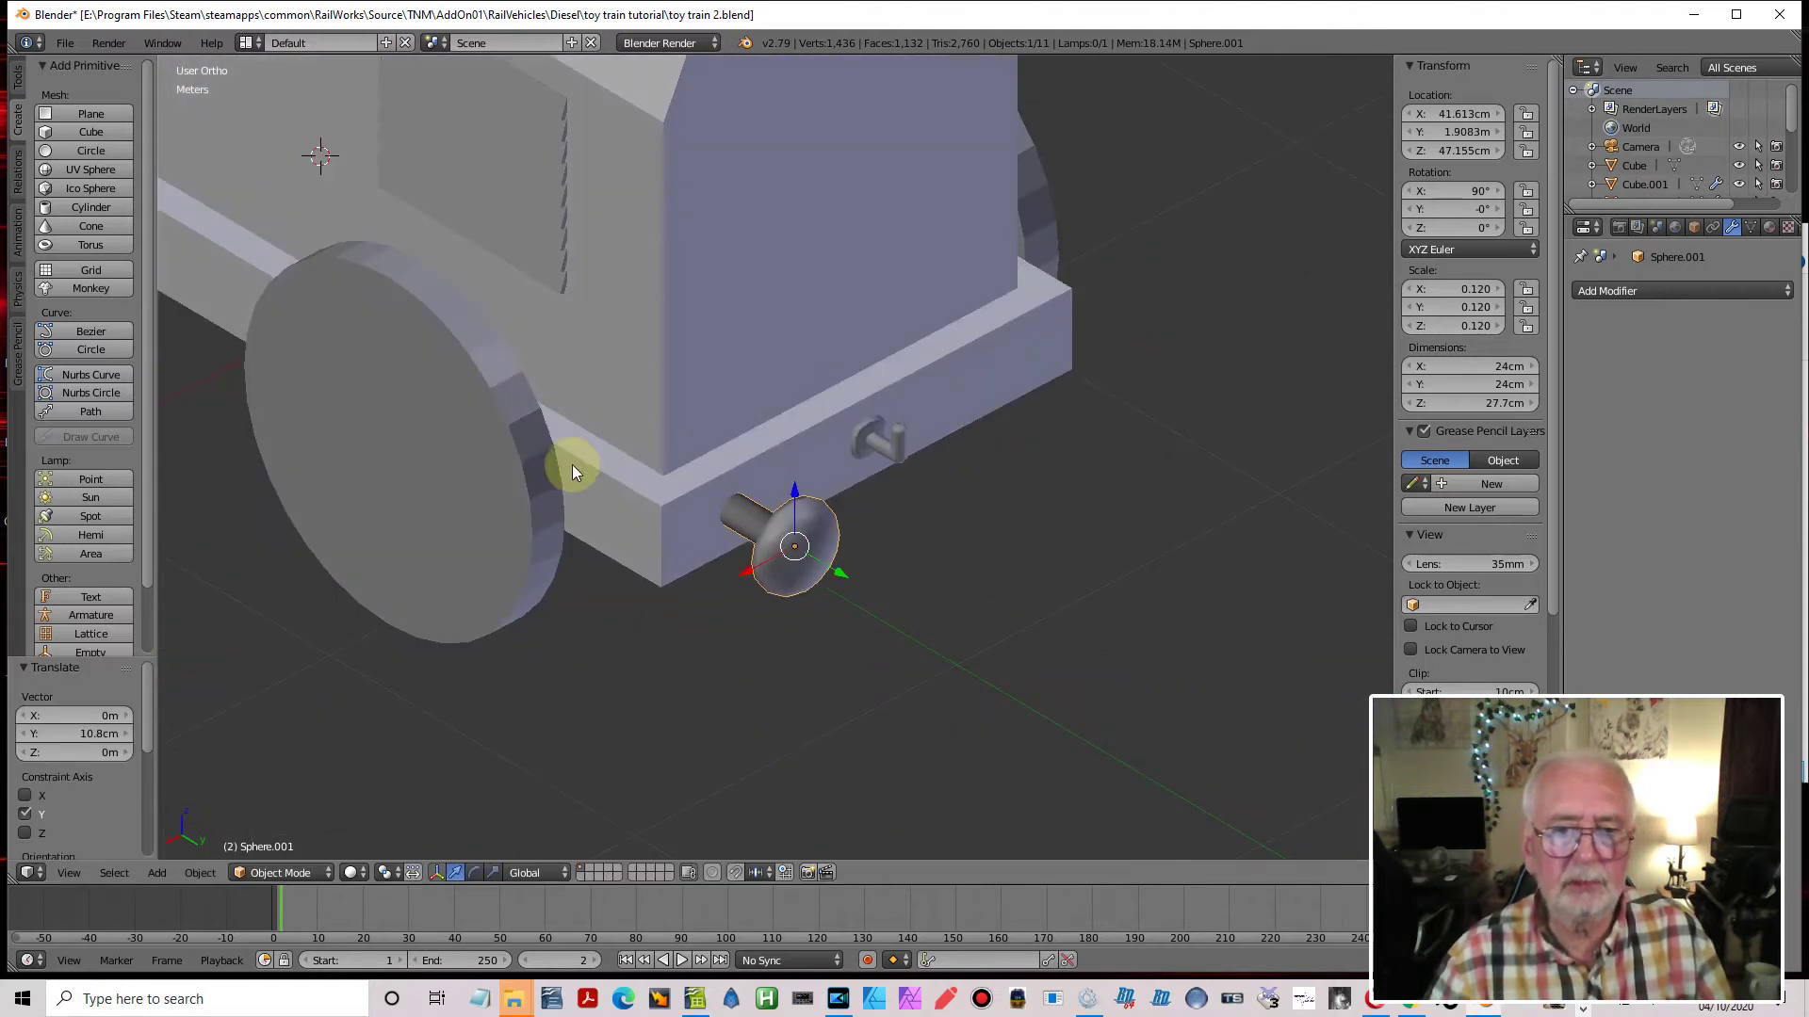
{"action": "middle_click_drag", "start_coordinate": [845, 489], "coordinate": [936, 592]}
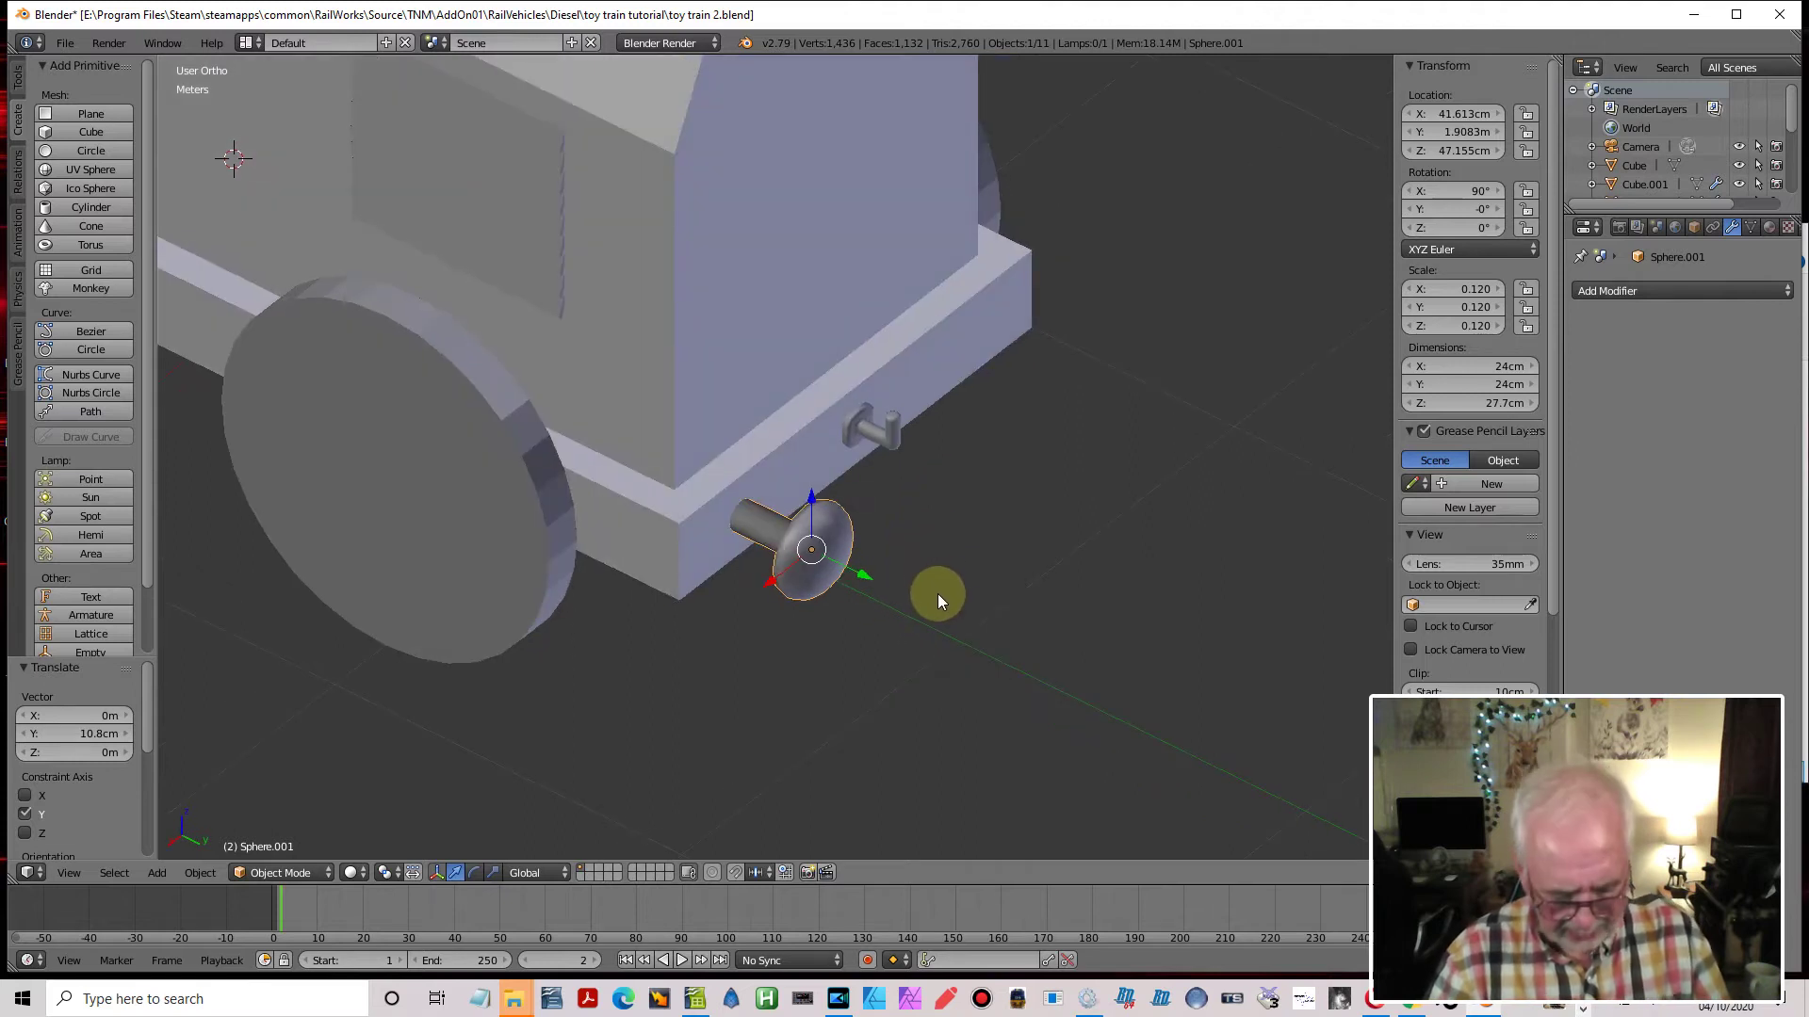
In the top view, move the buffer about 2.97 cm back along Y towards the front beam
{"action": "key", "text": "KP_7"}
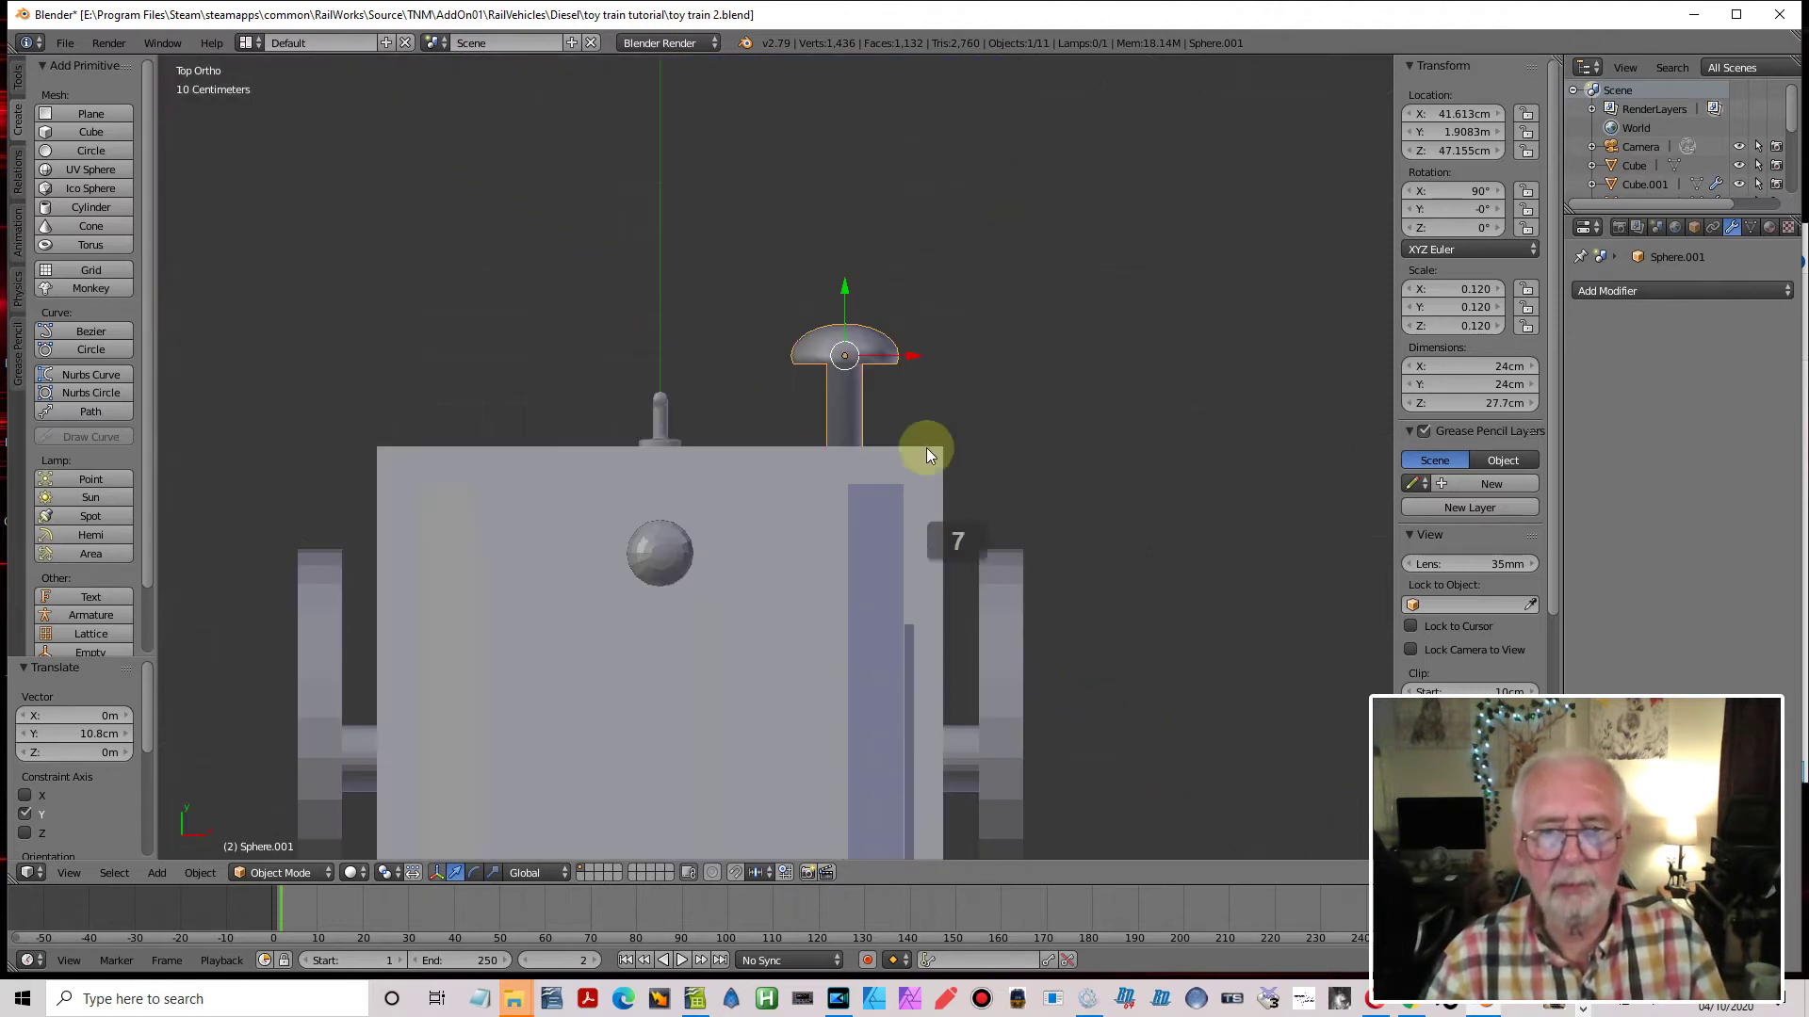
{"action": "left_click_drag", "start_coordinate": [848, 303], "coordinate": [841, 306]}
{"action": "middle_click_drag", "start_coordinate": [1099, 530], "coordinate": [902, 520]}
{"action": "scroll", "coordinate": [901, 520], "scroll_direction": "down", "scroll_amount": 2}
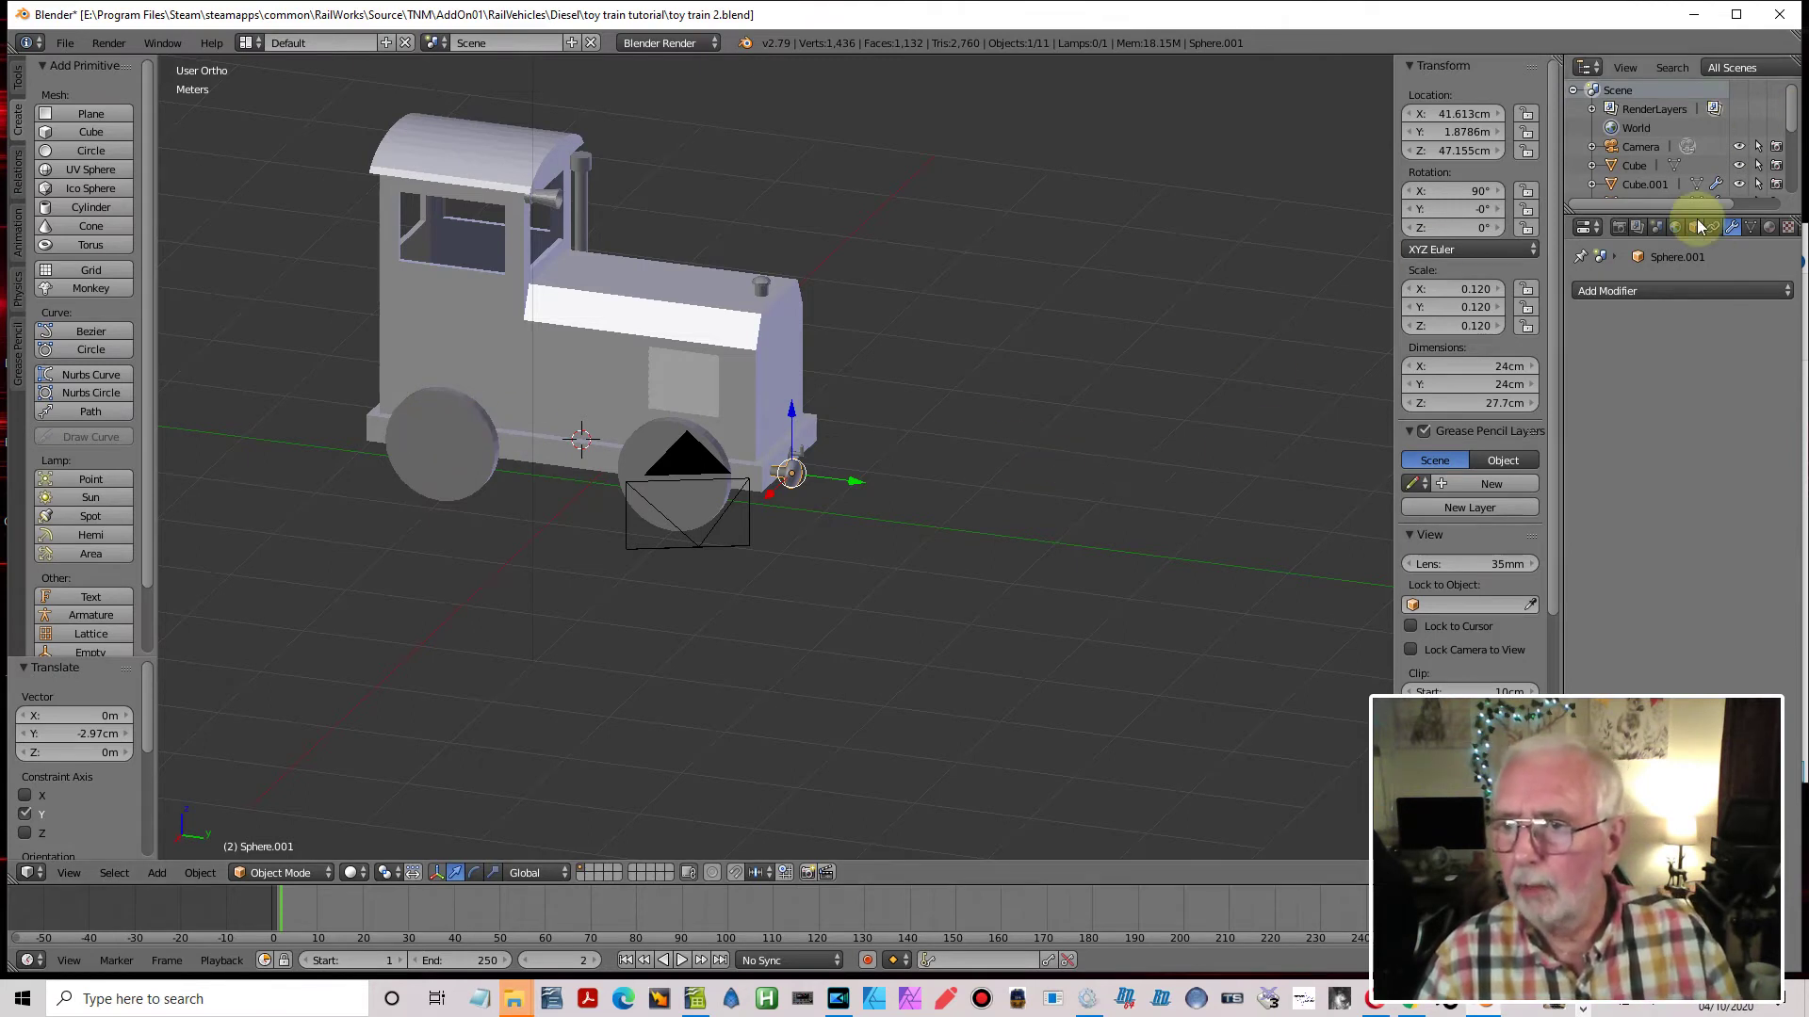
Assign the existing material named Material to the buffer and rename it MAIN_MAT
{"action": "left_click", "coordinate": [1768, 230]}
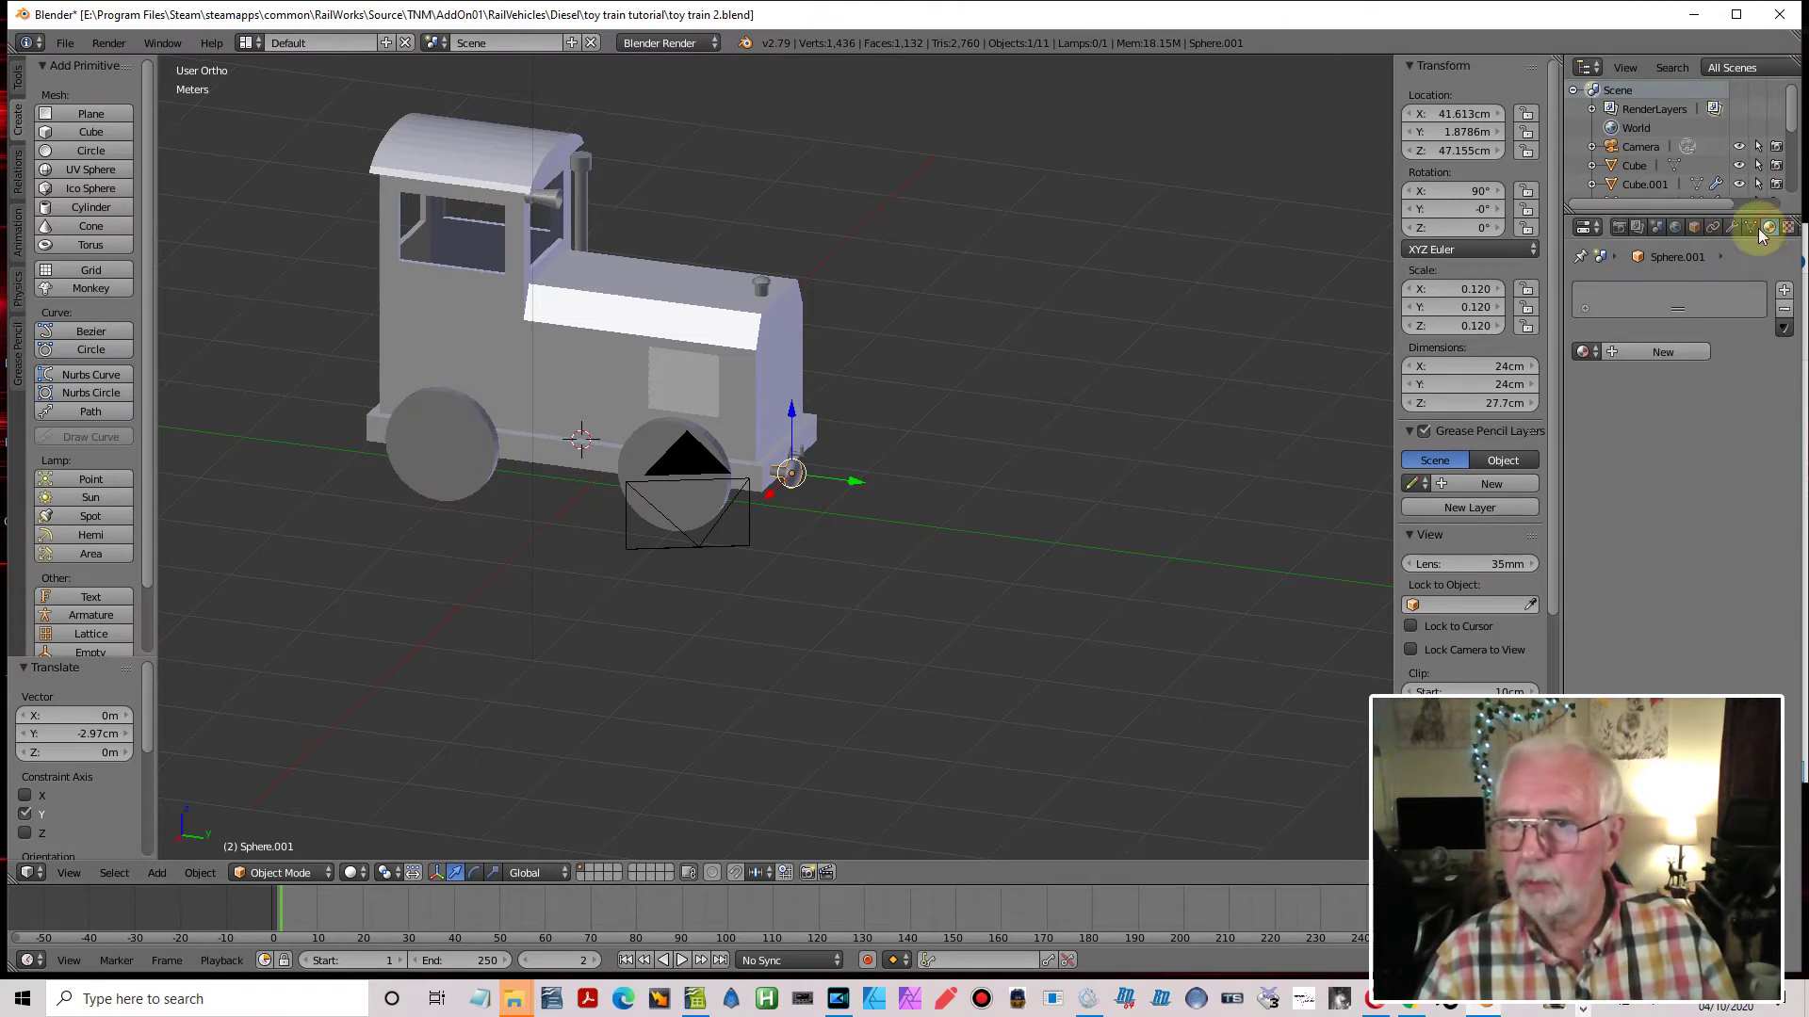
{"action": "left_click", "coordinate": [1596, 352]}
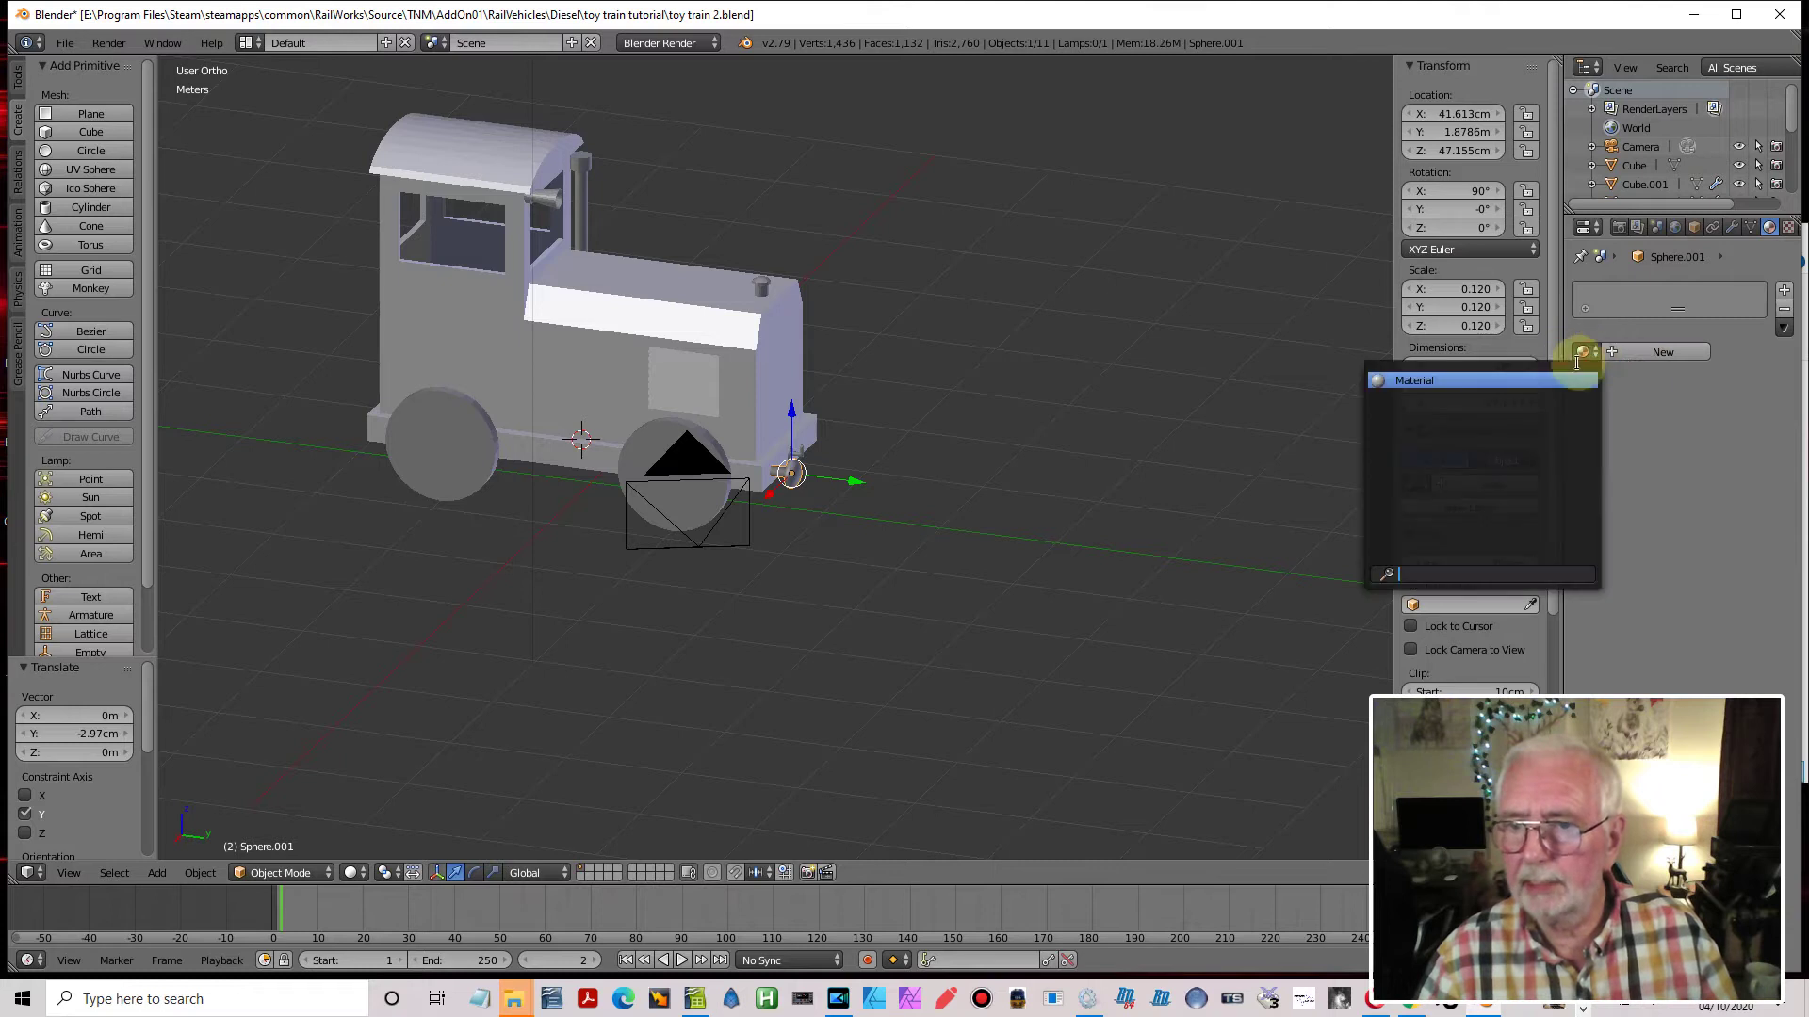
{"action": "left_click", "coordinate": [1590, 373]}
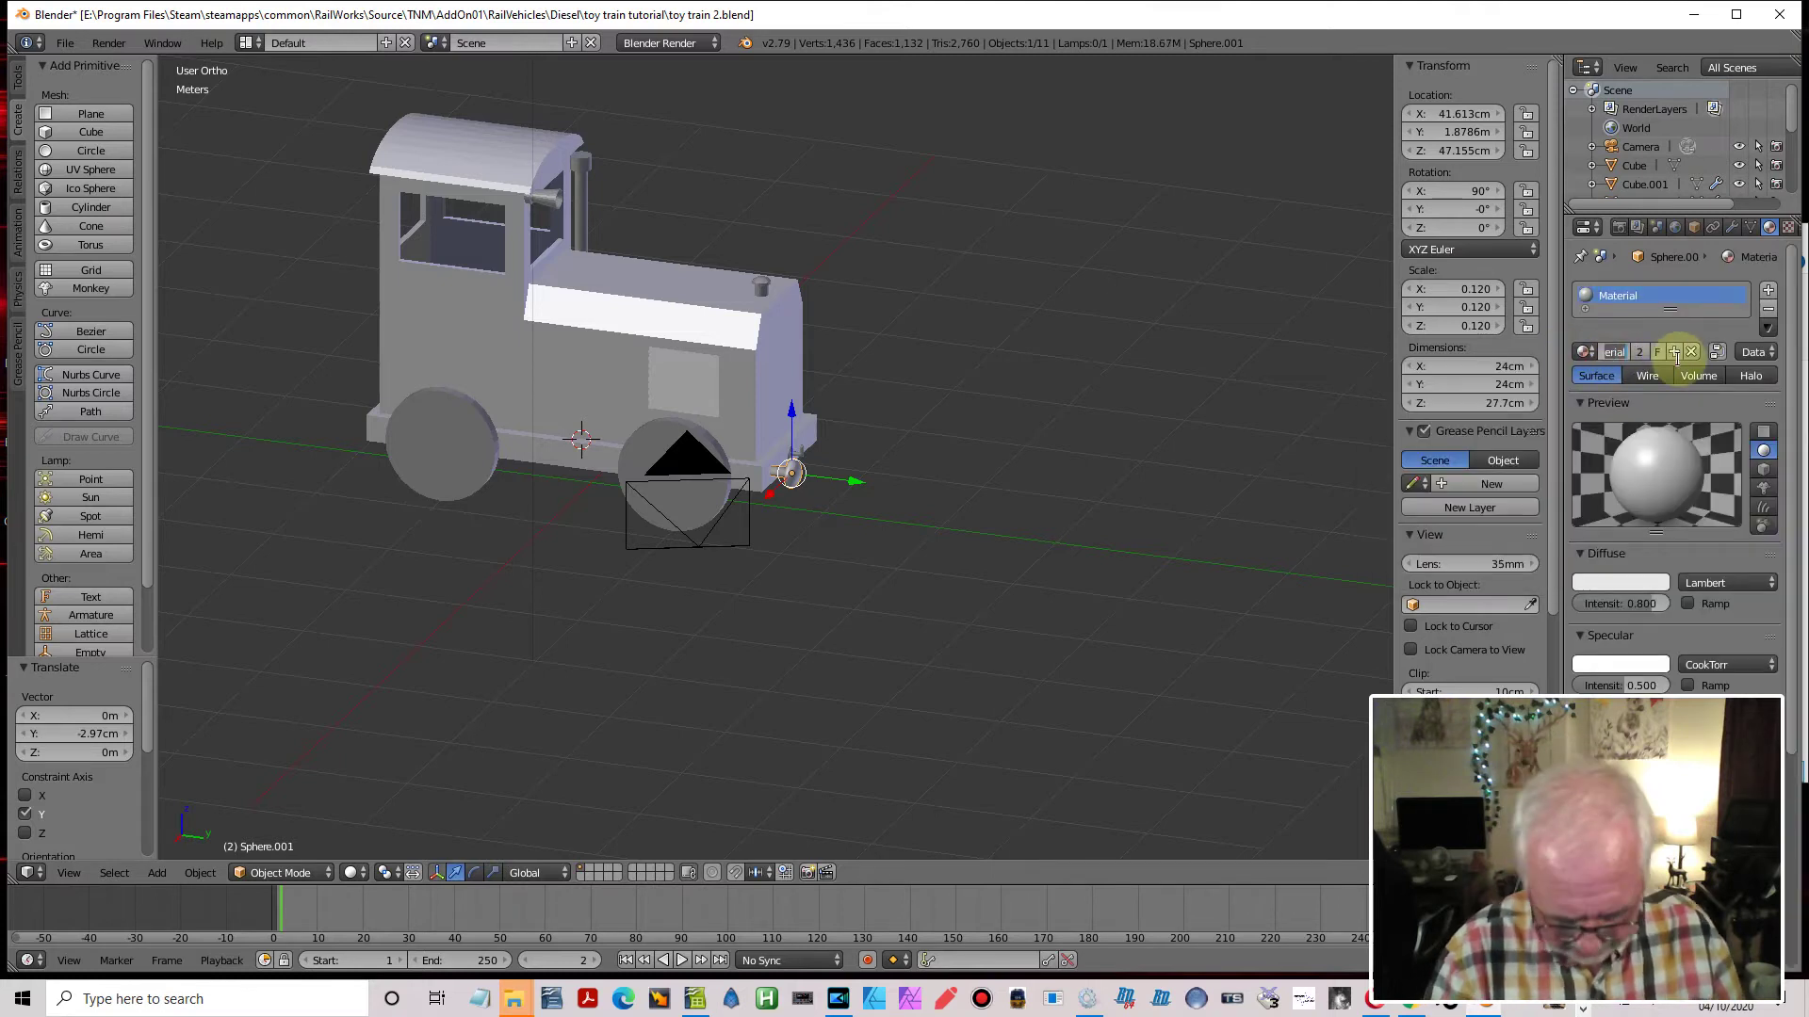
{"action": "type", "text": "TRAIN_MAT"}
{"action": "key", "text": "Return"}
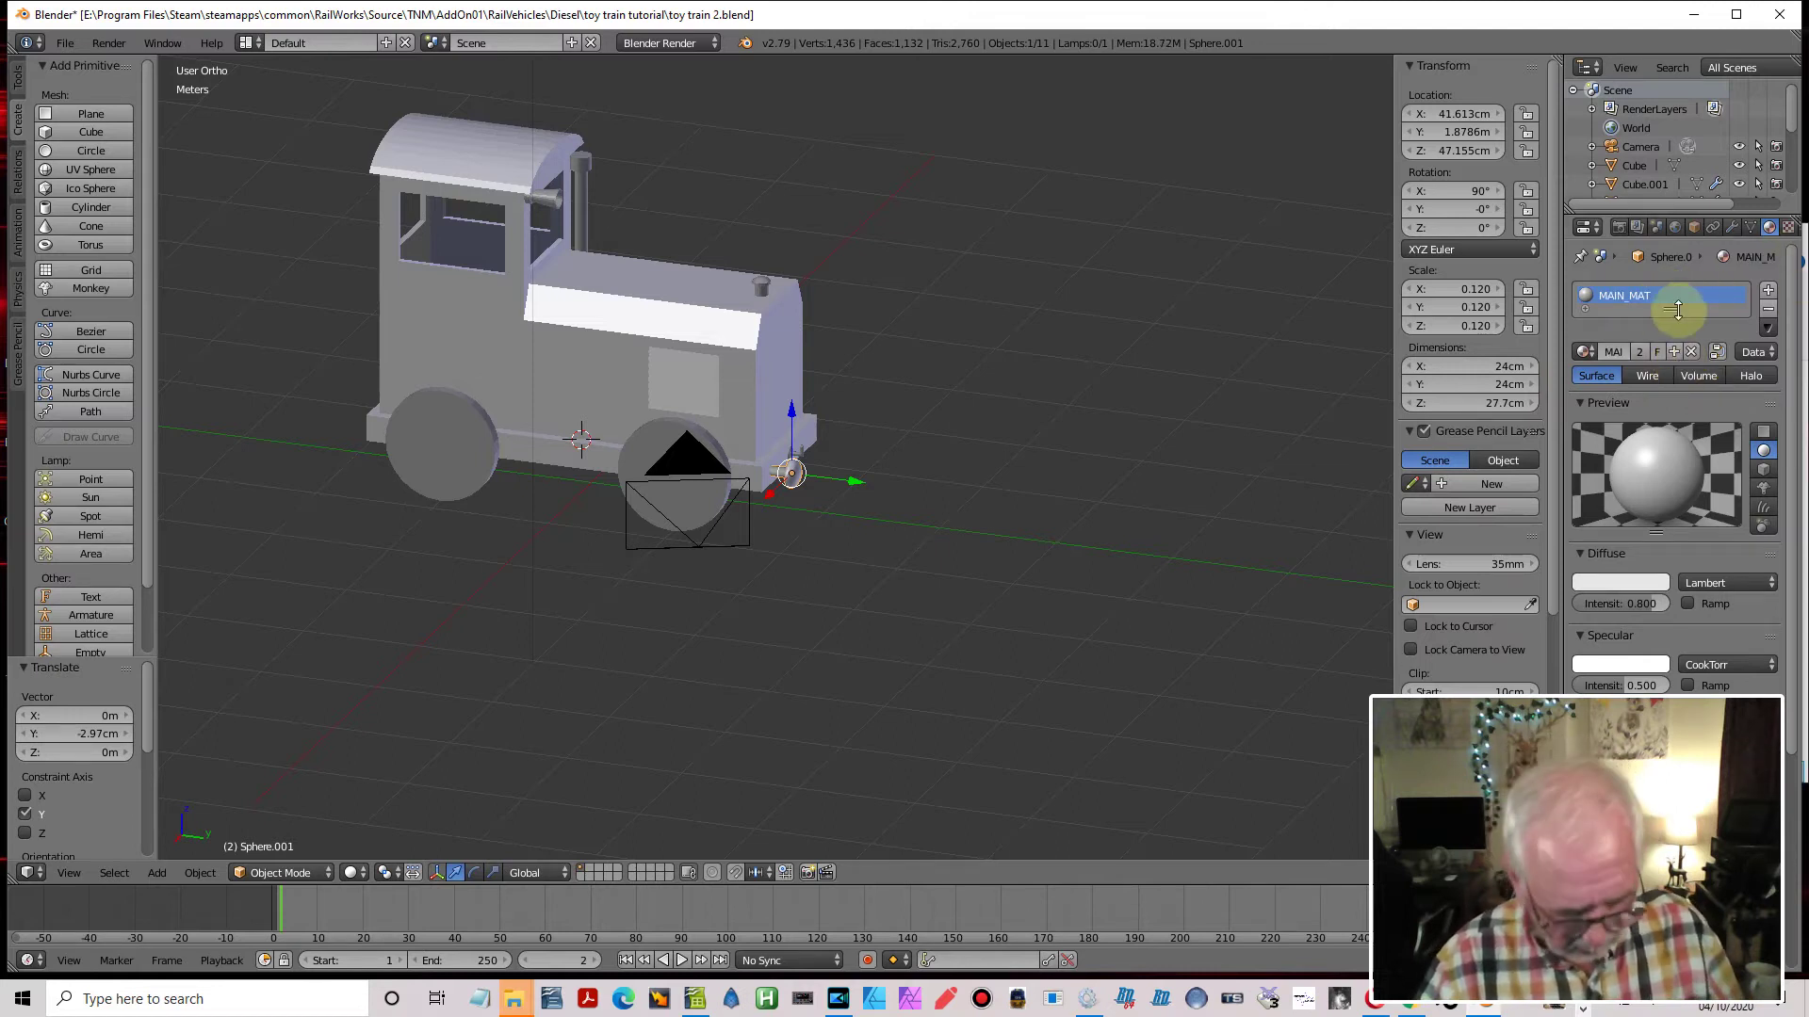
Change the buffer material's name to lowercase main_mat
{"action": "key", "text": "Caps_Lock"}
{"action": "double_click", "coordinate": [1645, 296]}
{"action": "type", "text": "m"}
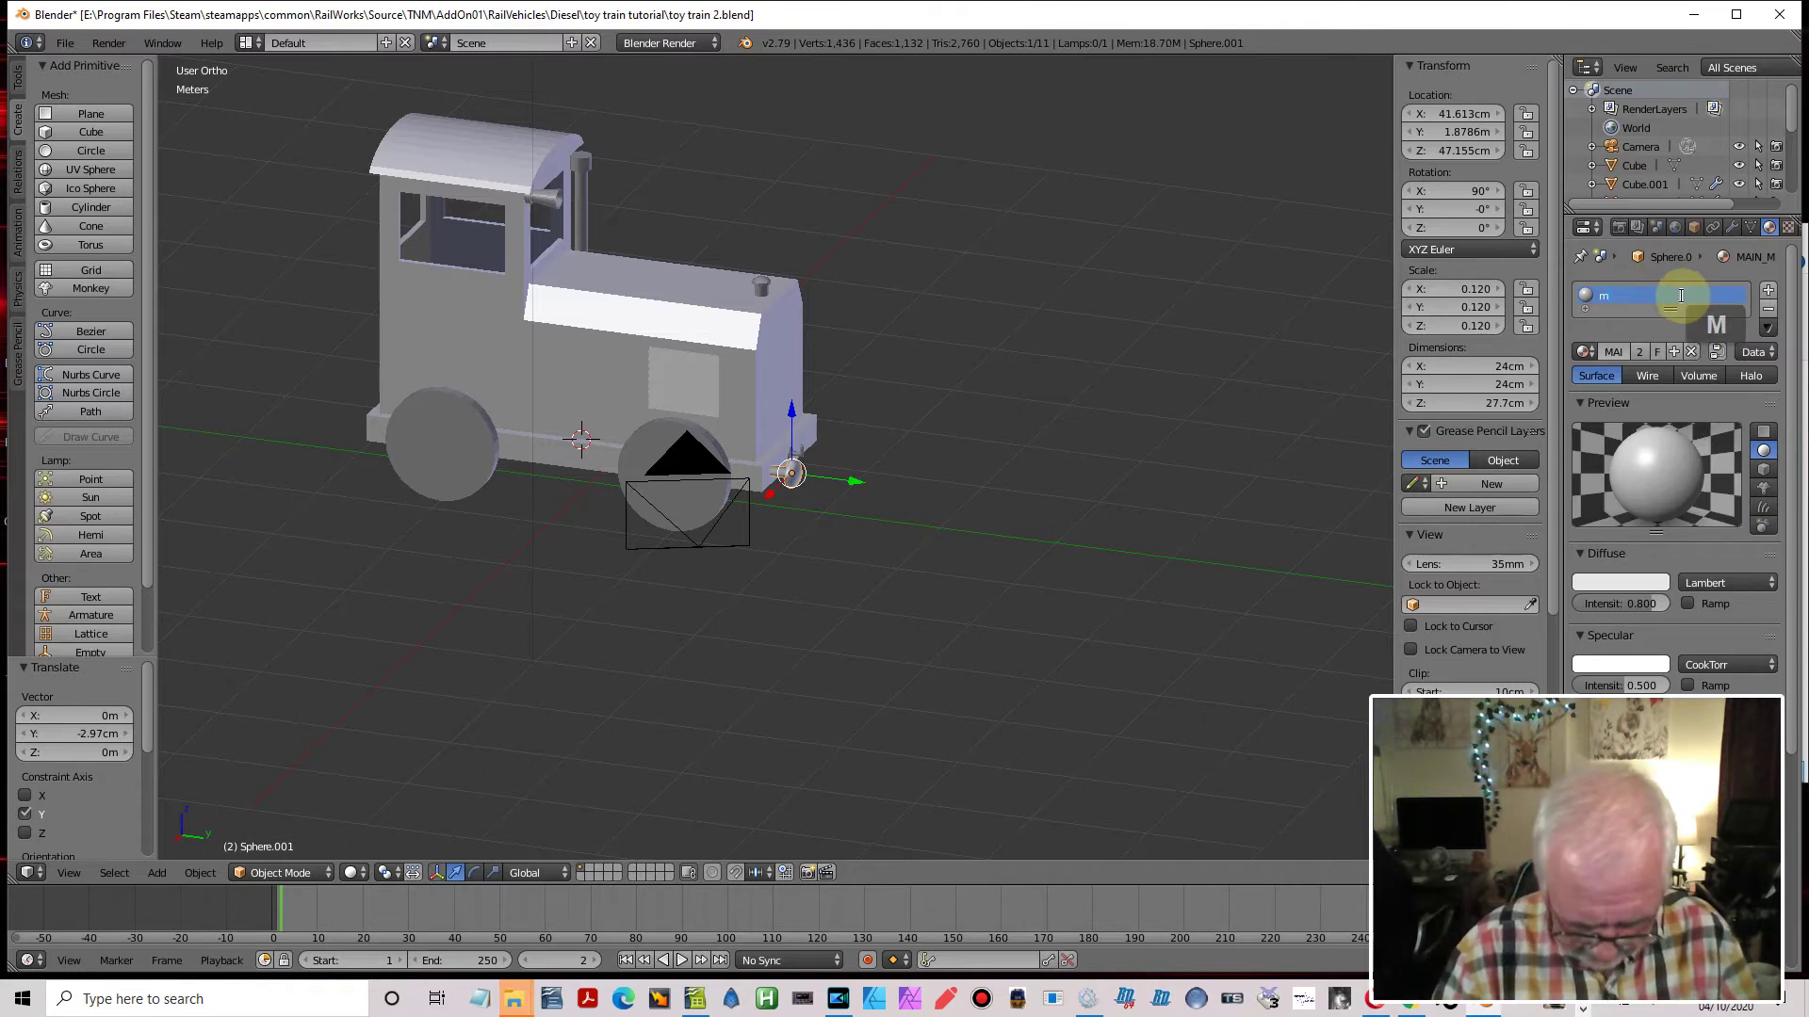
{"action": "type", "text": "ain_mat"}
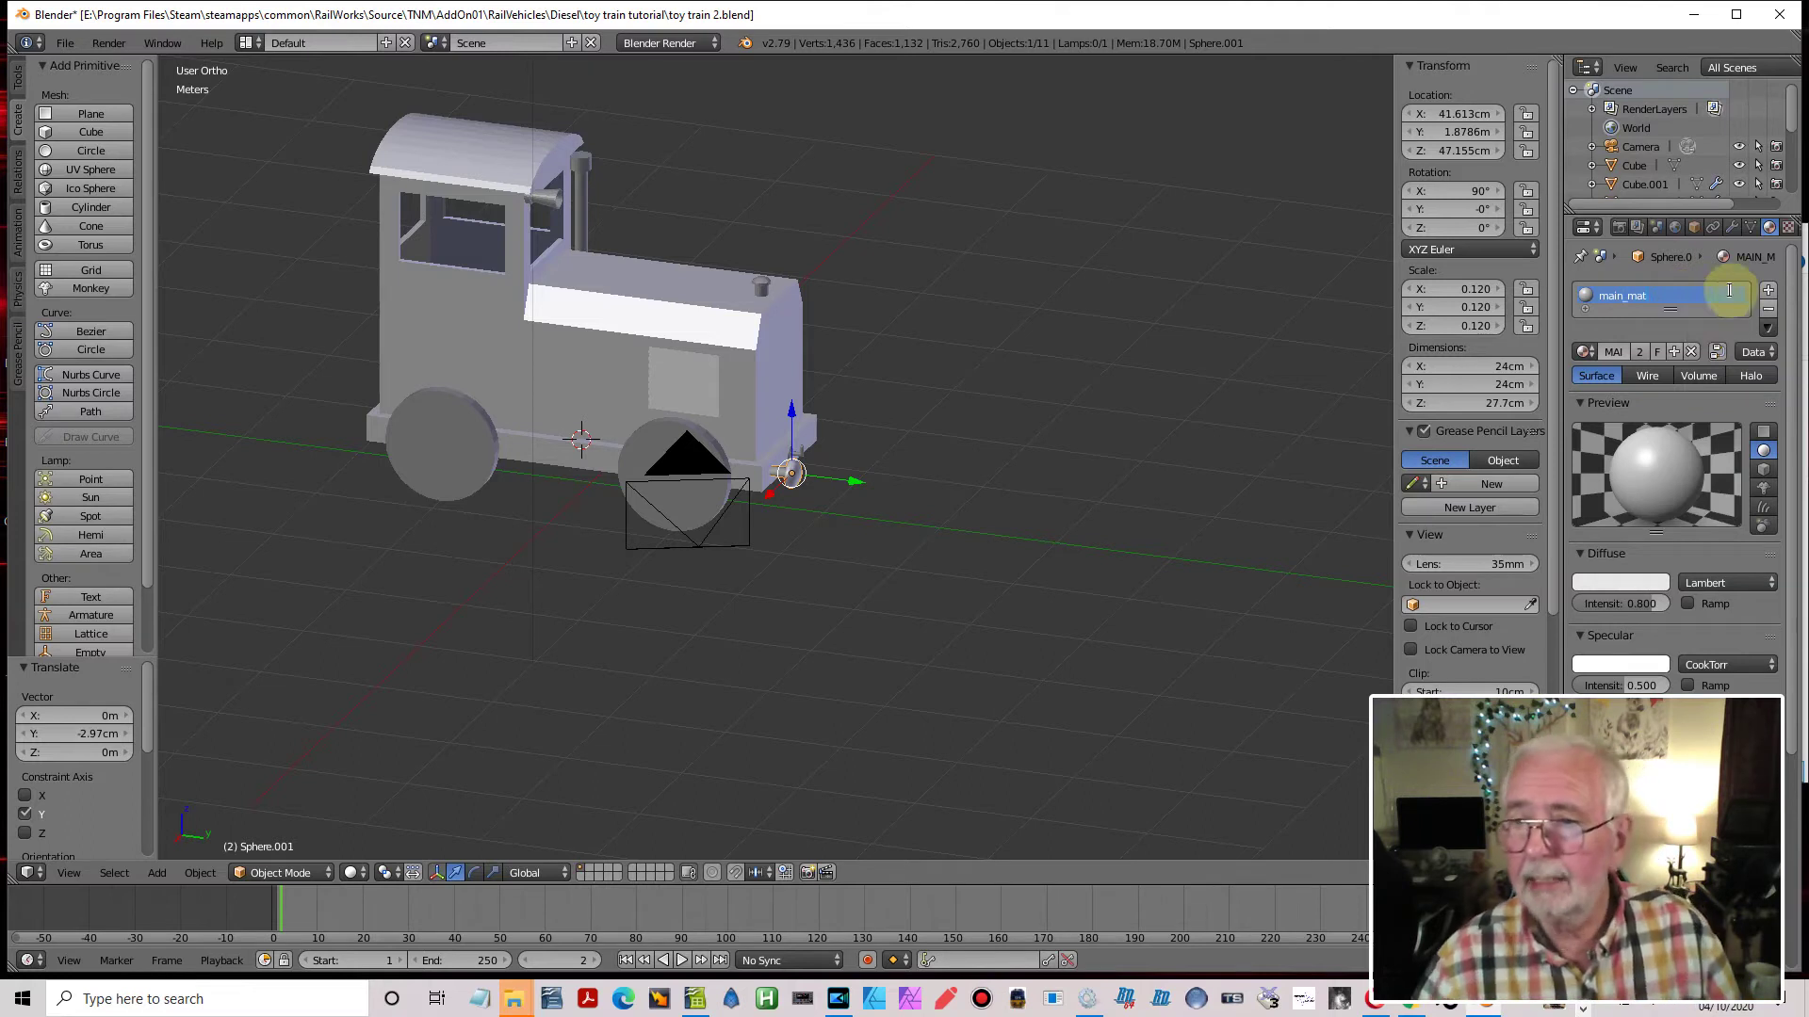
Rename the material's first texture from Tex to main_tex
{"action": "left_click", "coordinate": [1787, 227]}
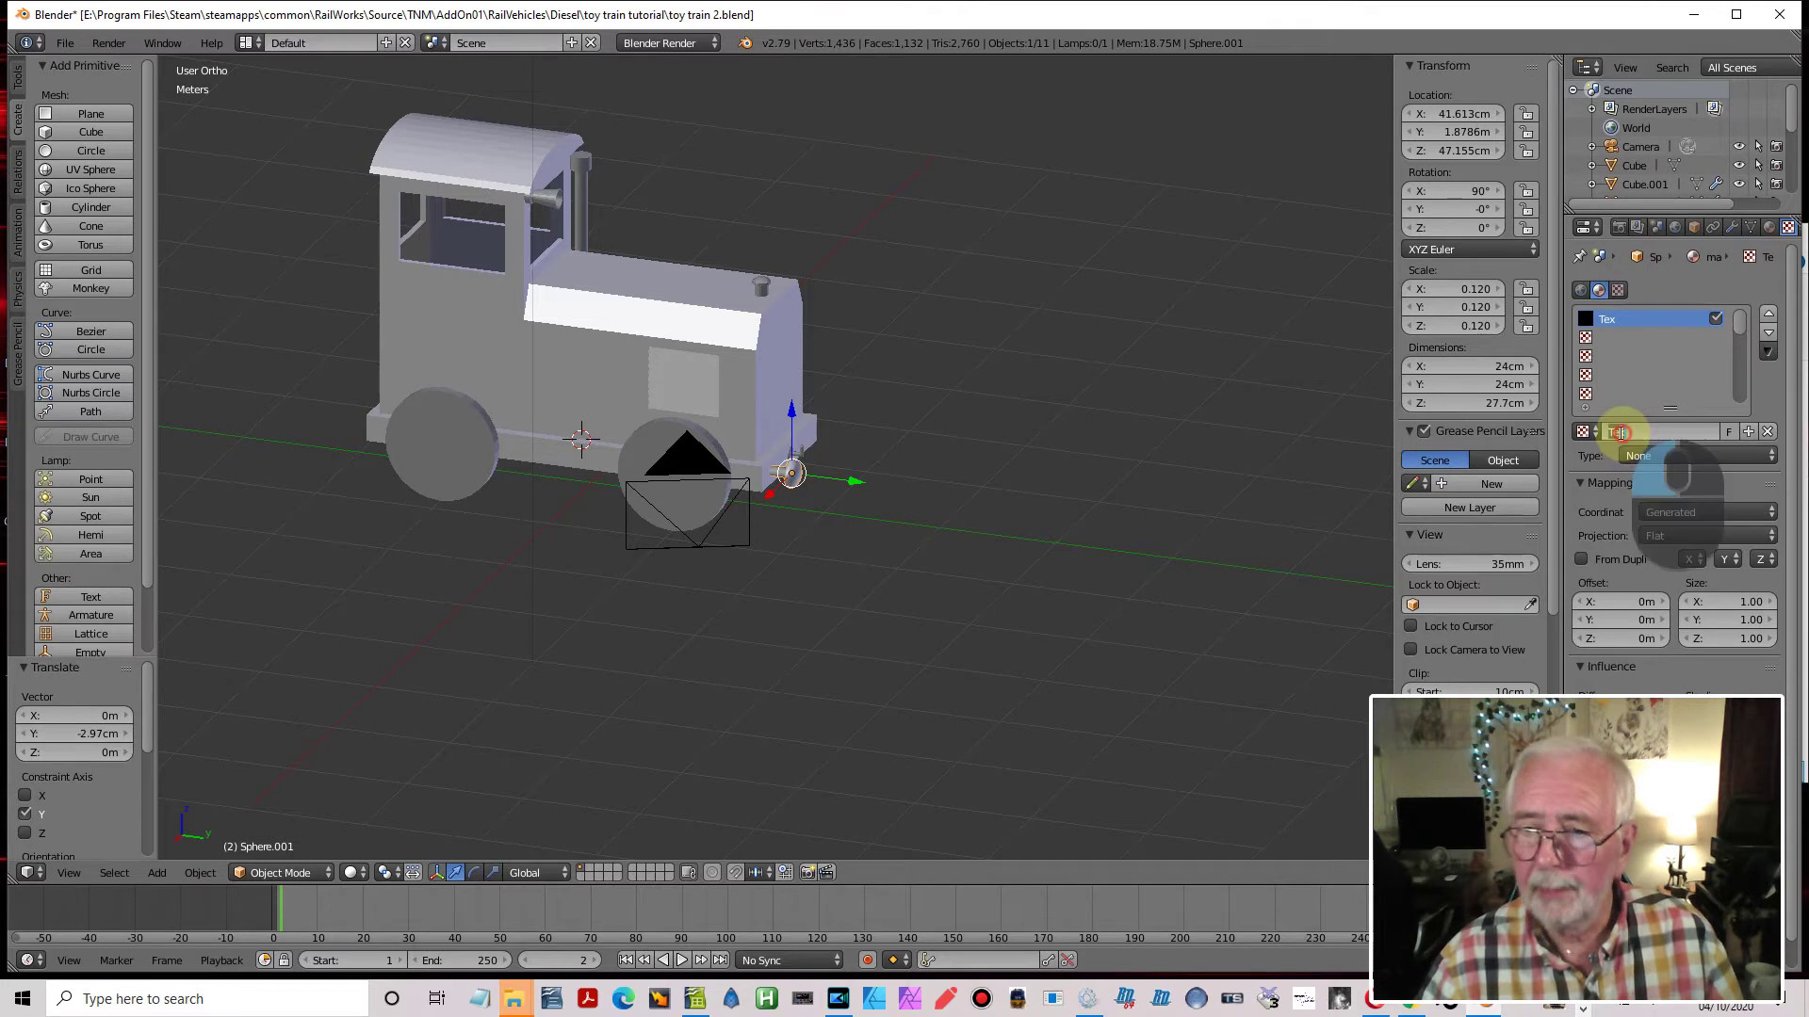
{"action": "left_click", "coordinate": [1650, 435]}
{"action": "type", "text": "m"}
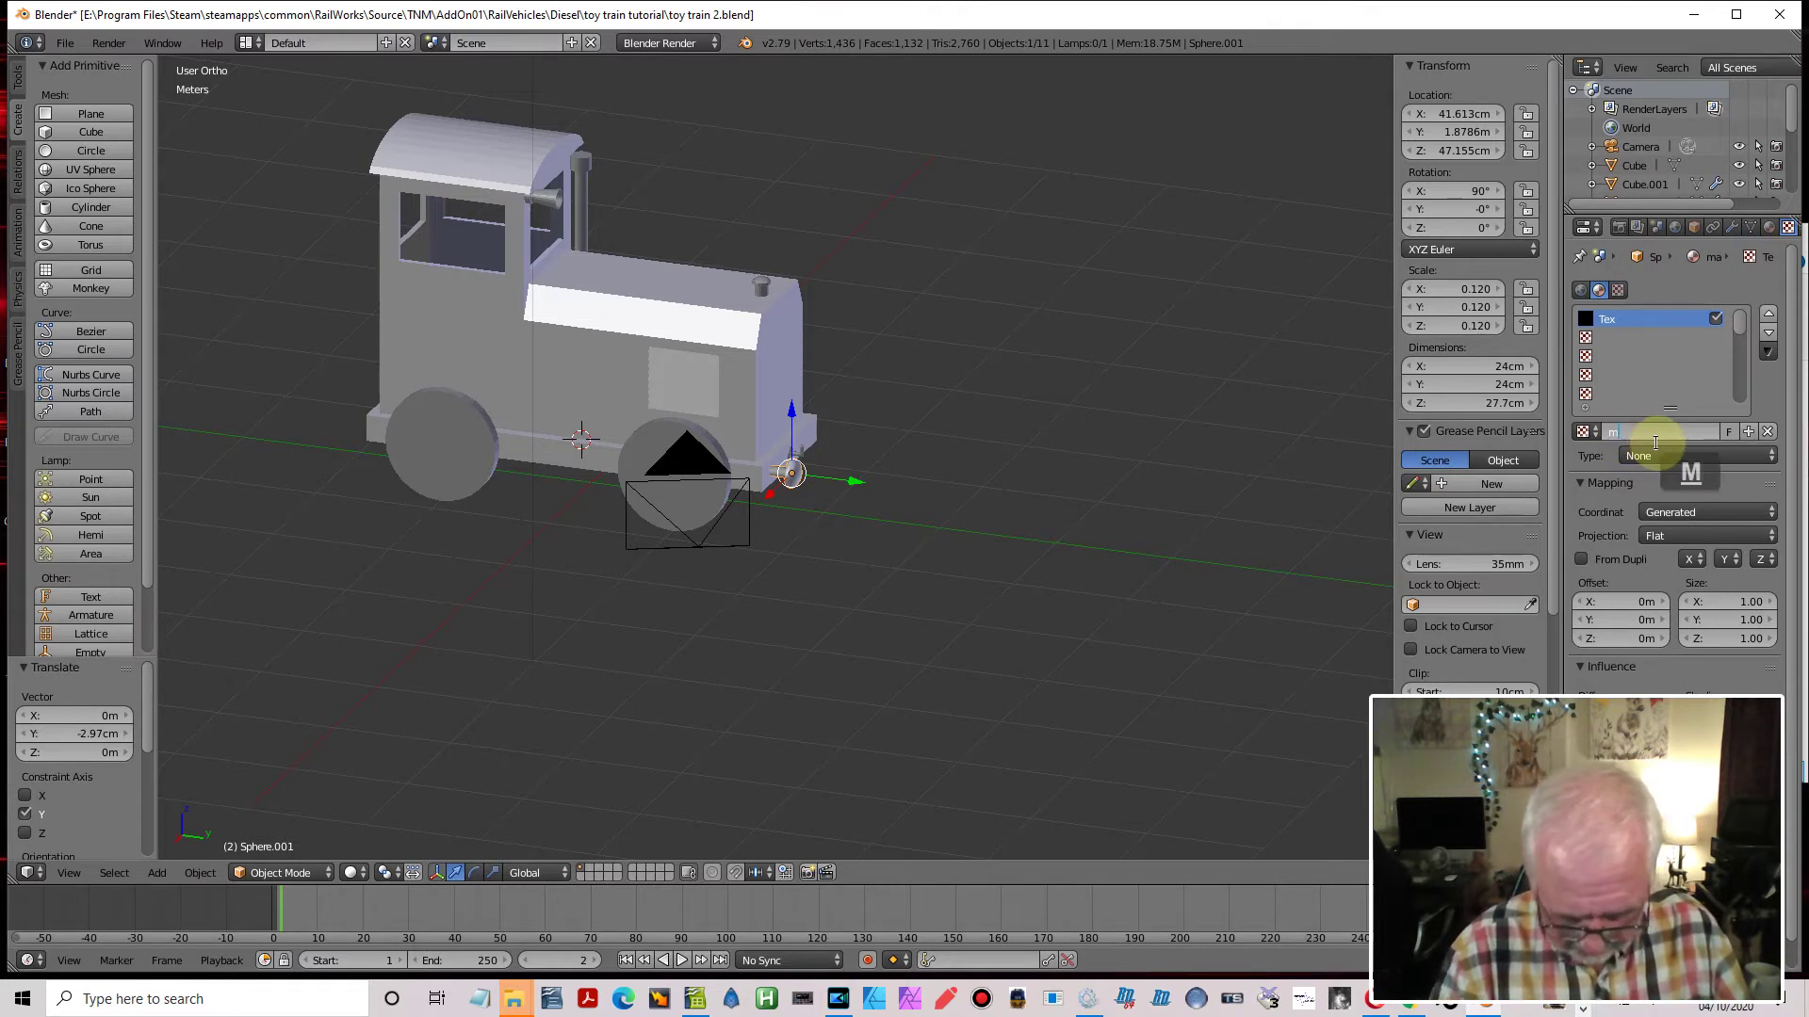
{"action": "type", "text": "ain_tex"}
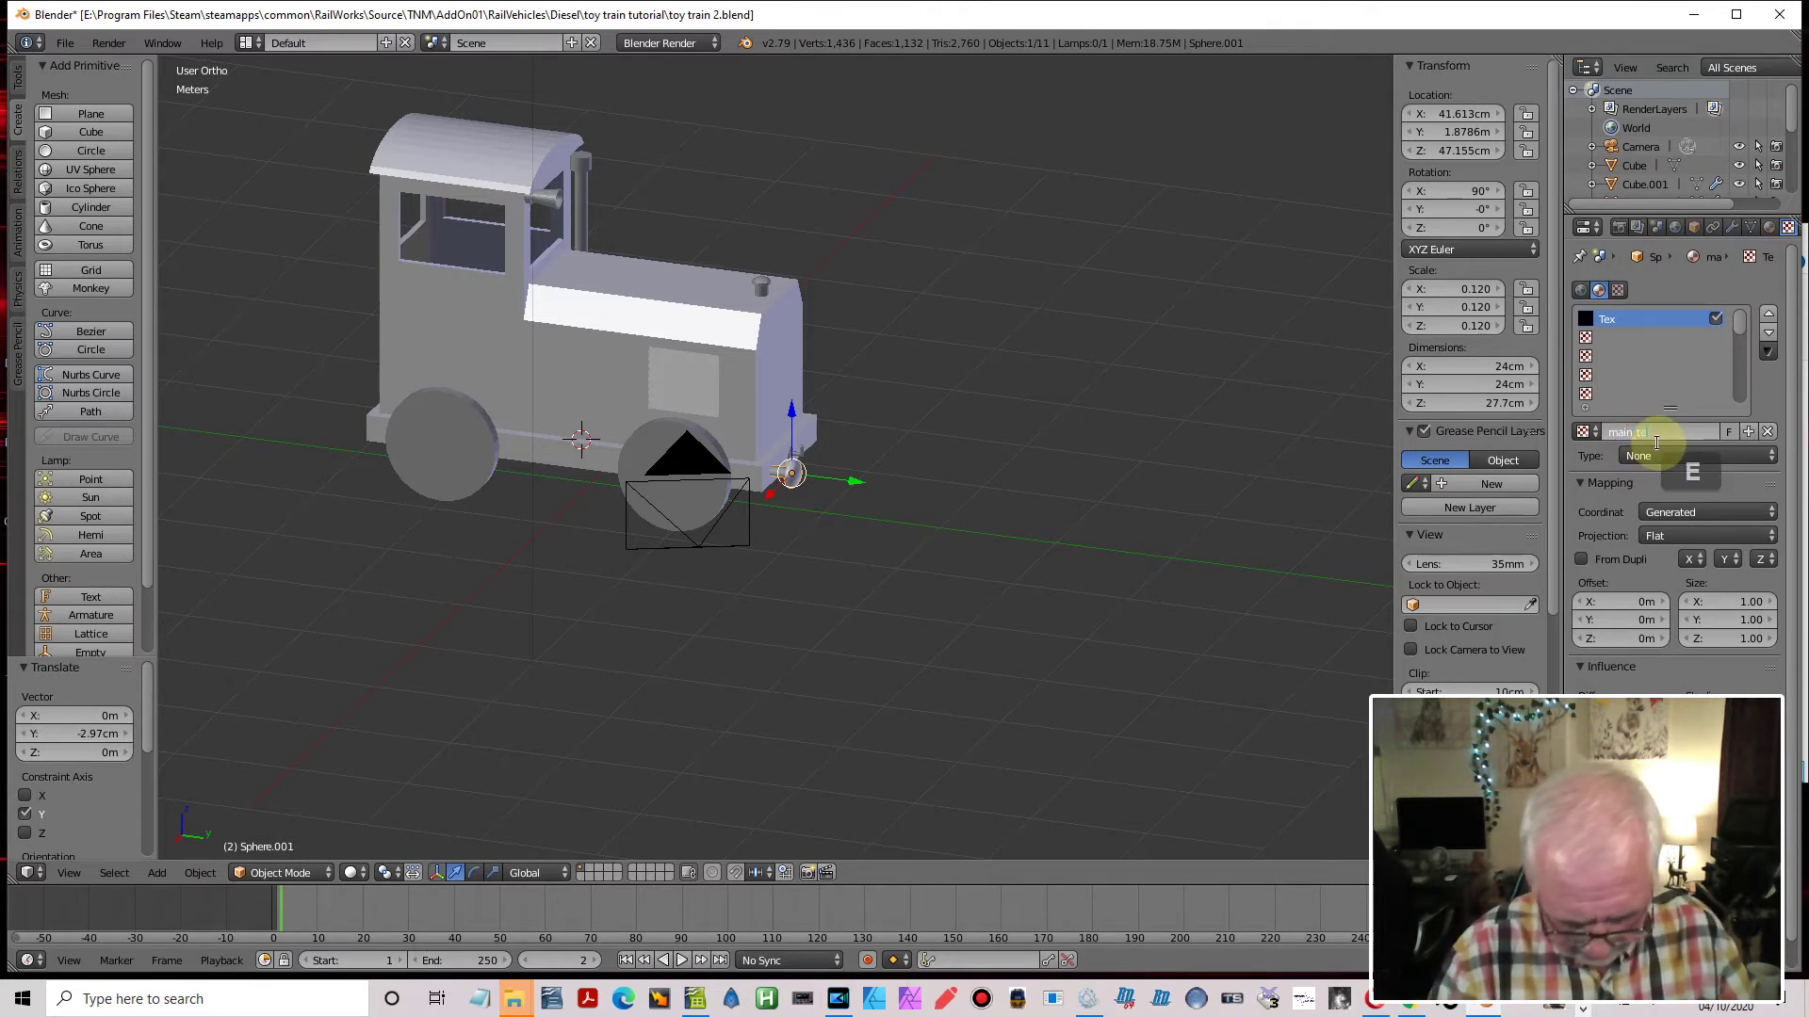
{"action": "key", "text": "Return"}
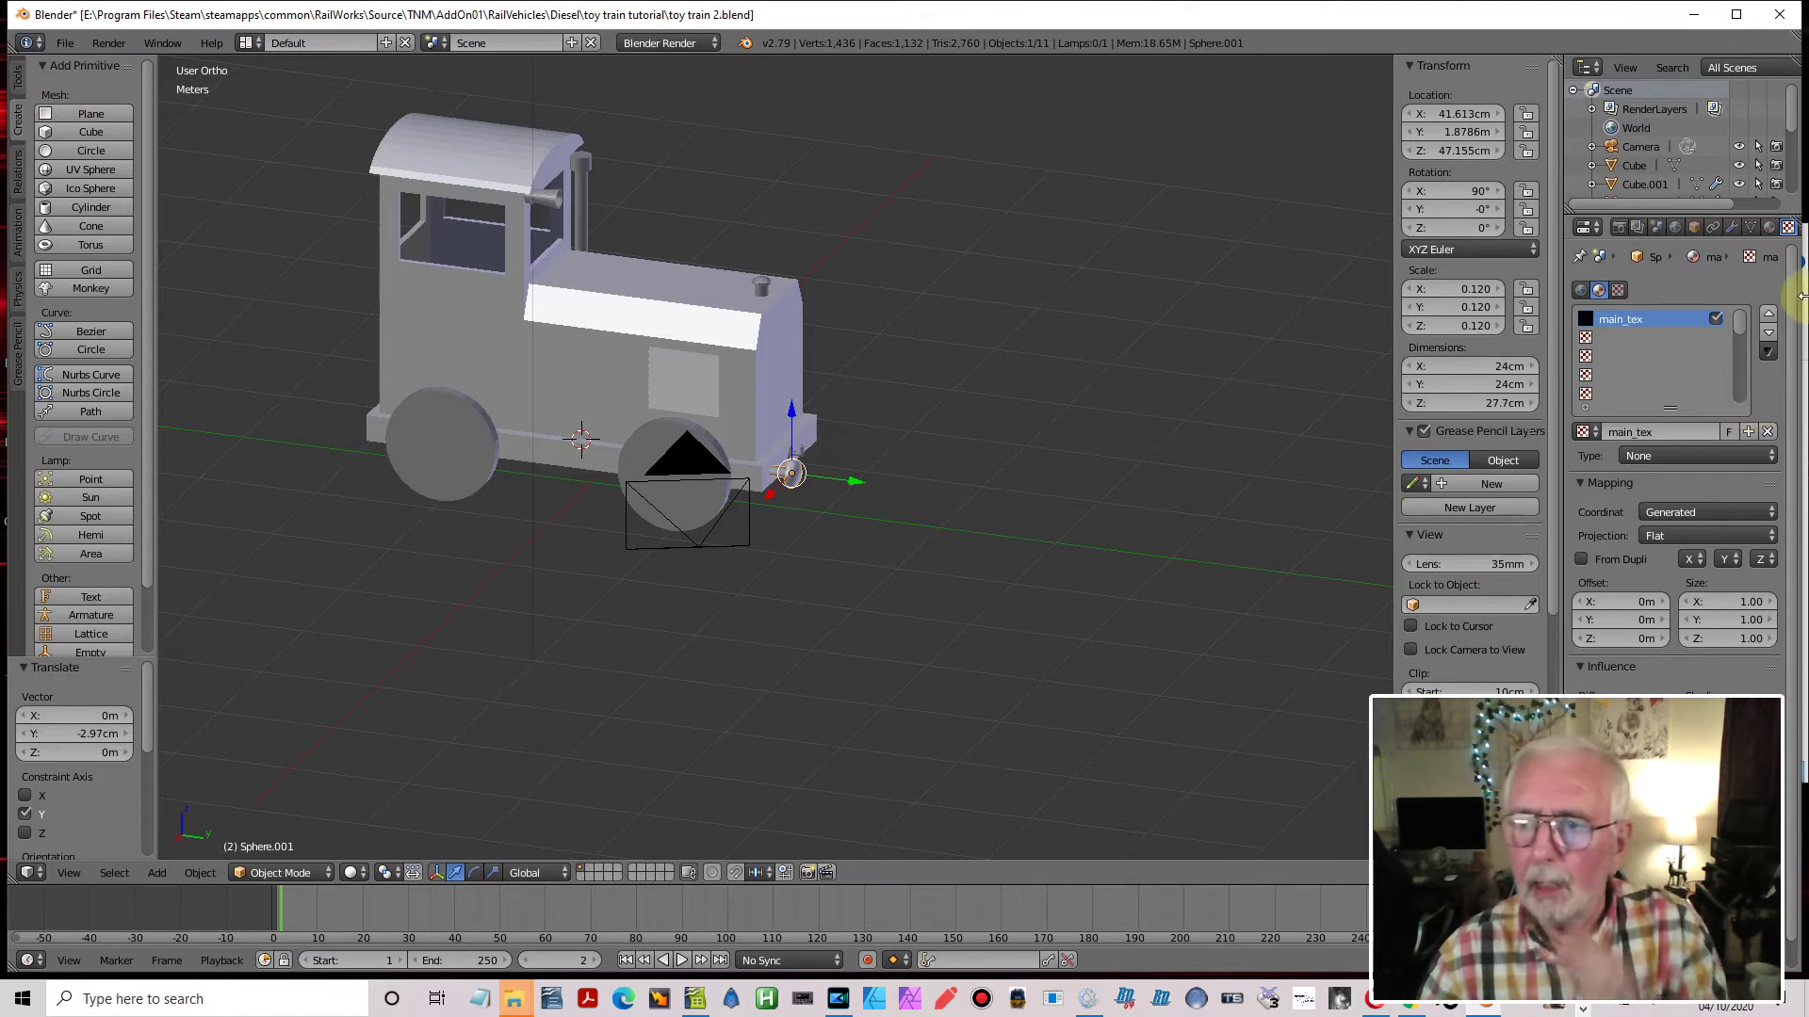
Set the main_tex mapping coordinates to UV and its texture type to Image or Movie
{"action": "left_click", "coordinate": [1702, 510]}
{"action": "left_click", "coordinate": [1675, 429]}
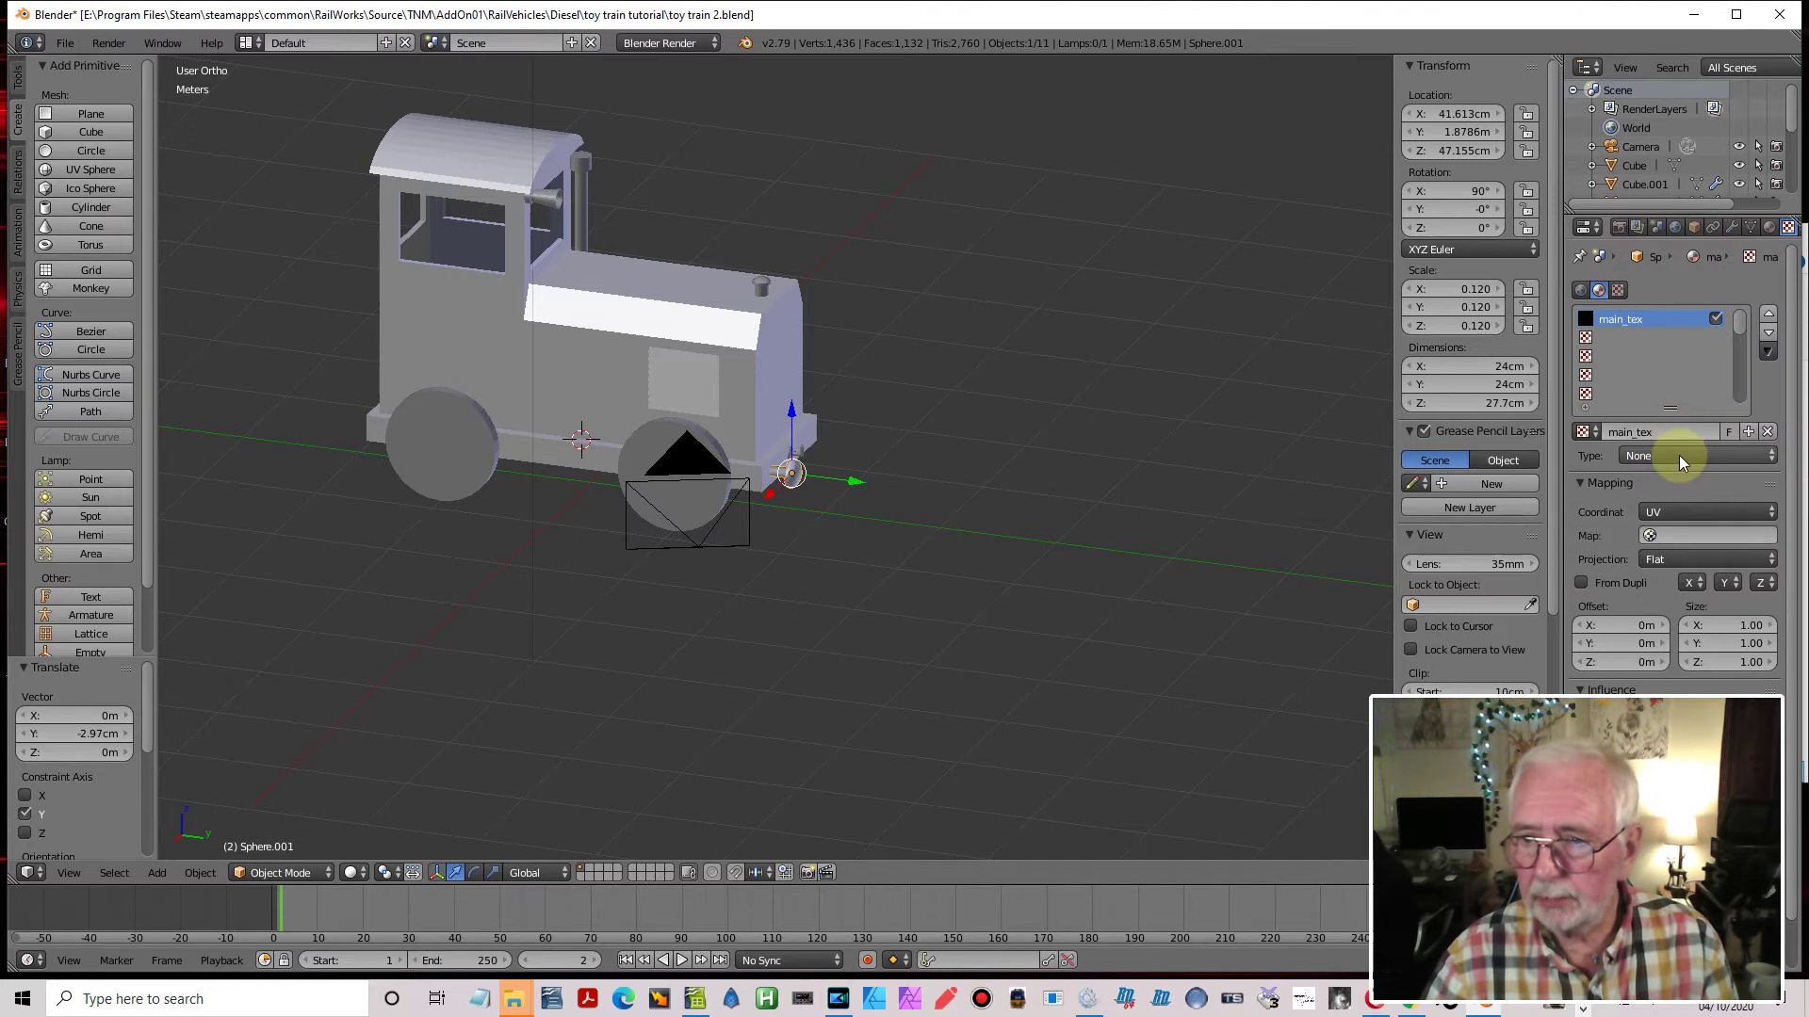
{"action": "left_click", "coordinate": [1679, 455]}
{"action": "left_click", "coordinate": [1670, 332]}
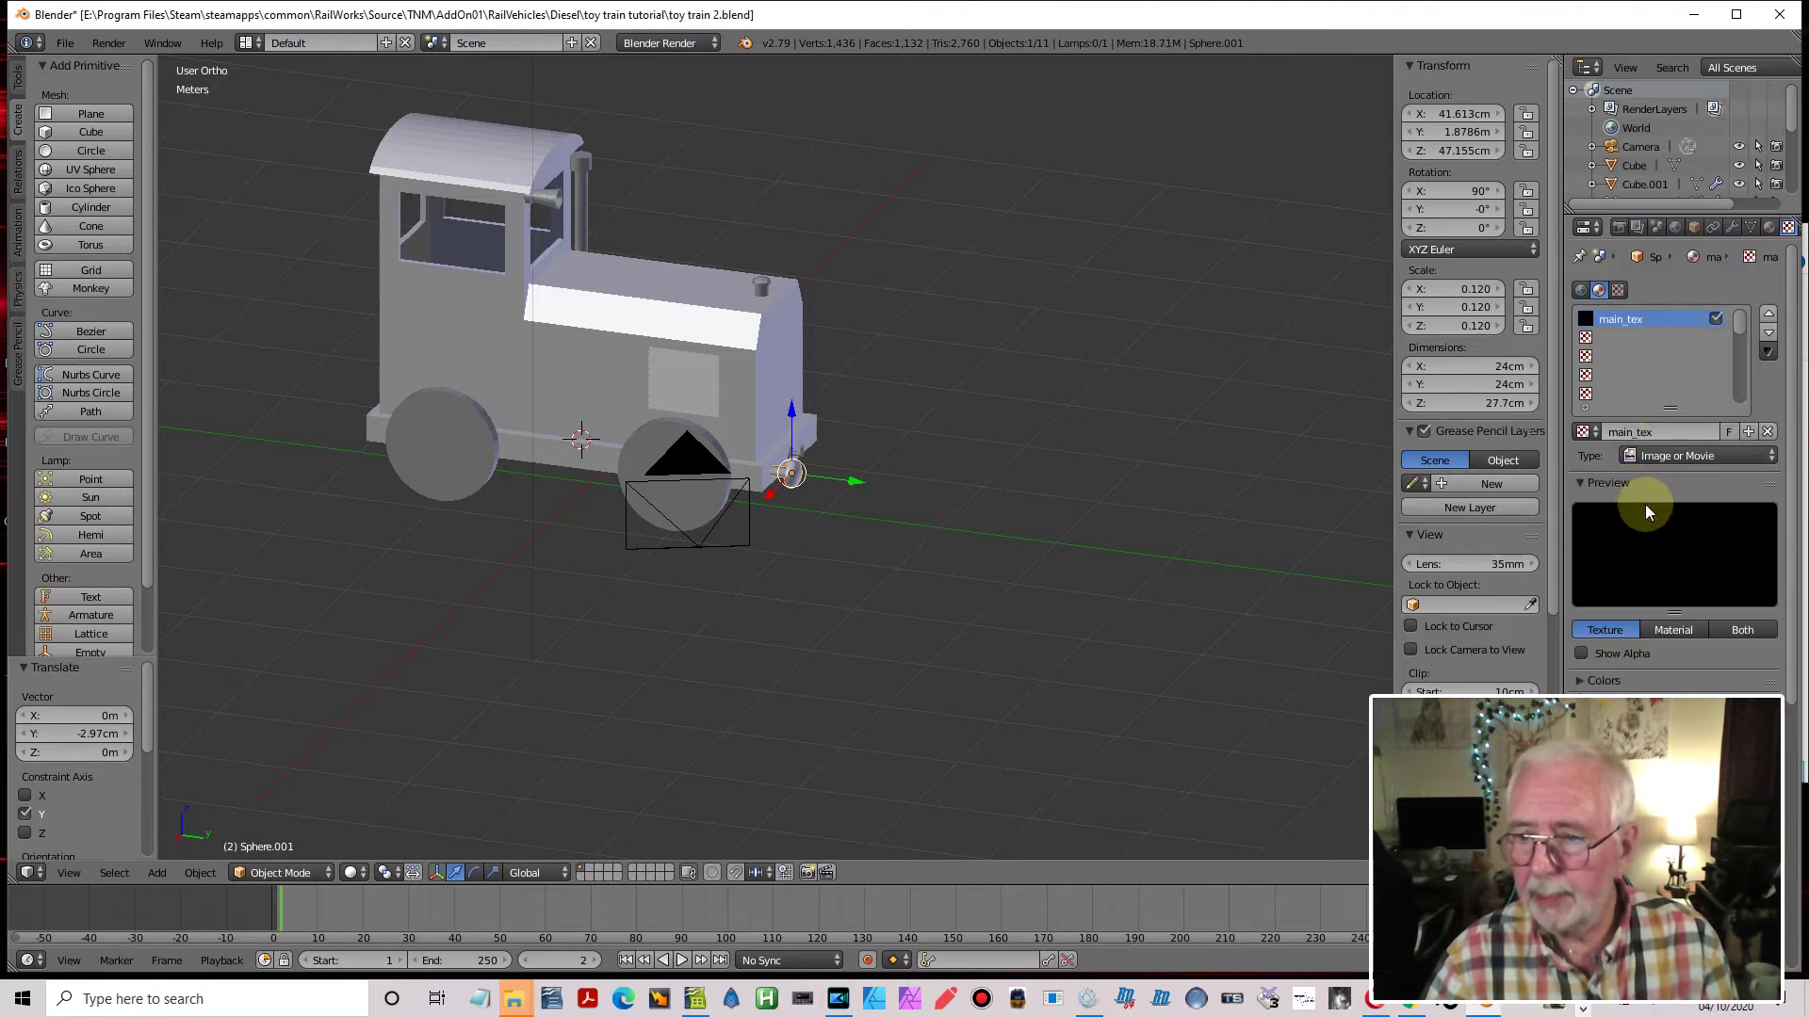
Load wooden_train_tex.png from the textures folder as the main_tex image, and display the model with Material viewport shading
{"action": "left_click", "coordinate": [1739, 431]}
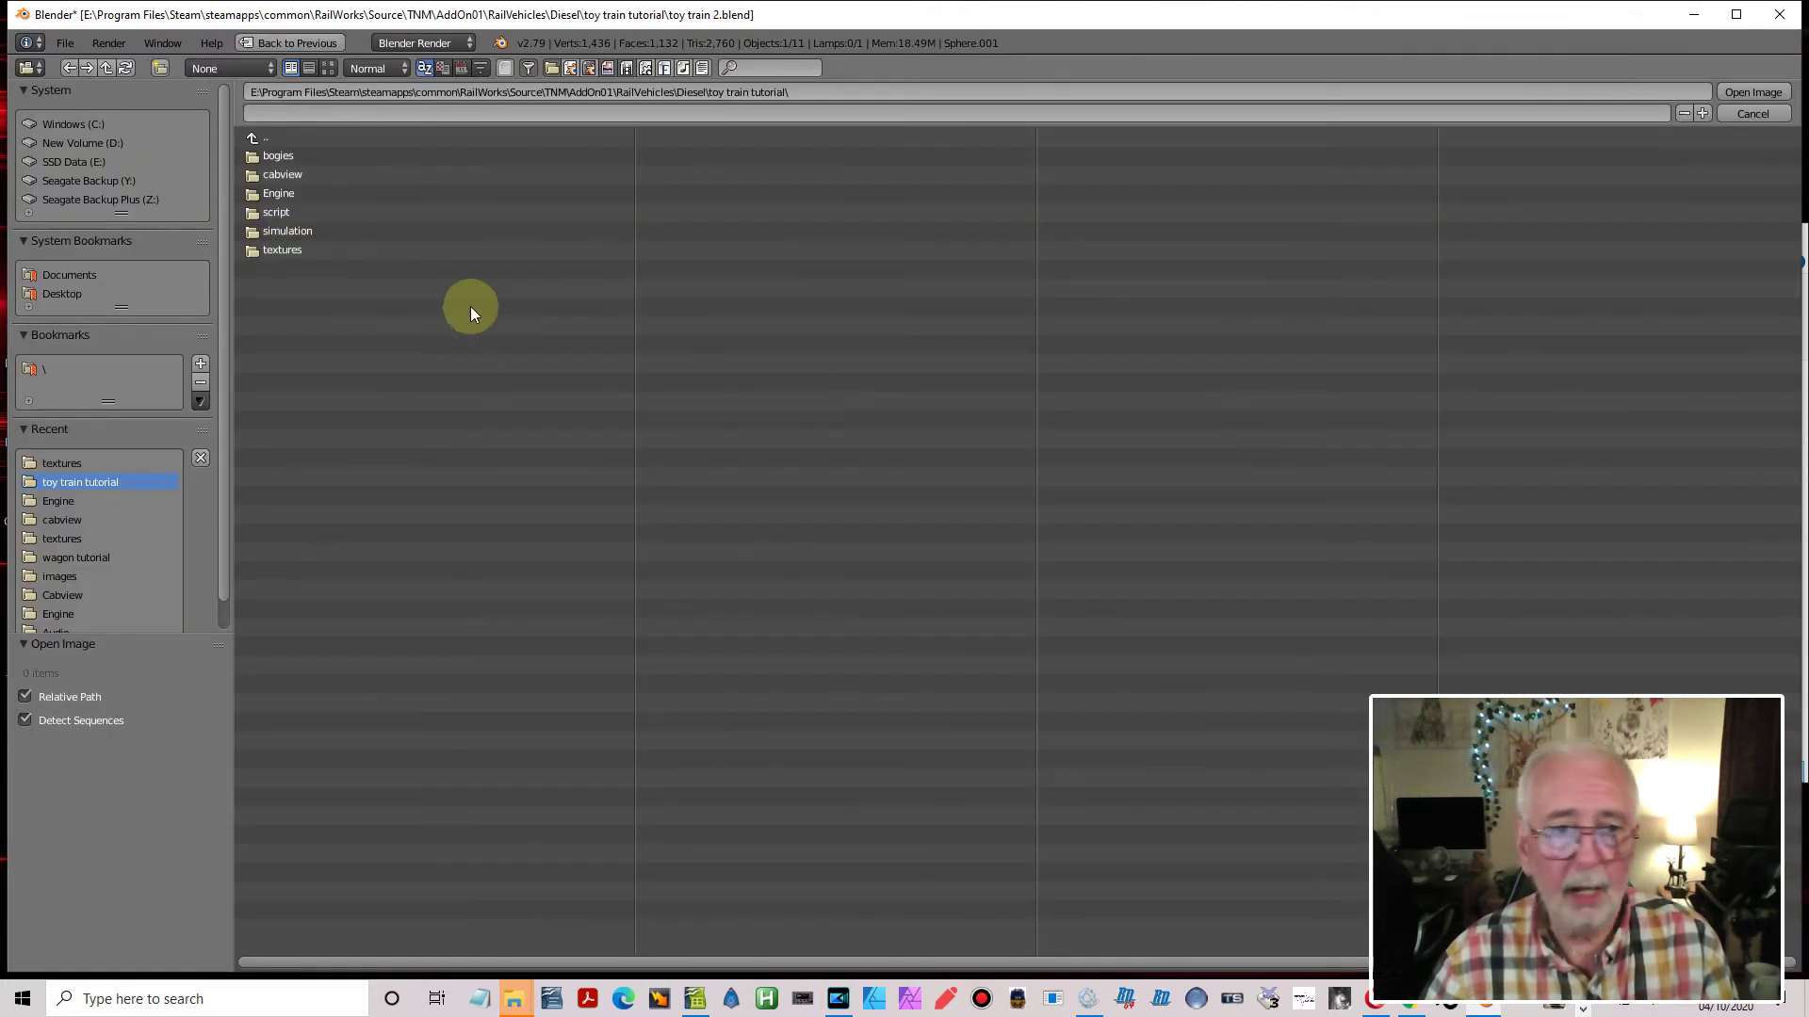
{"action": "left_click", "coordinate": [290, 251]}
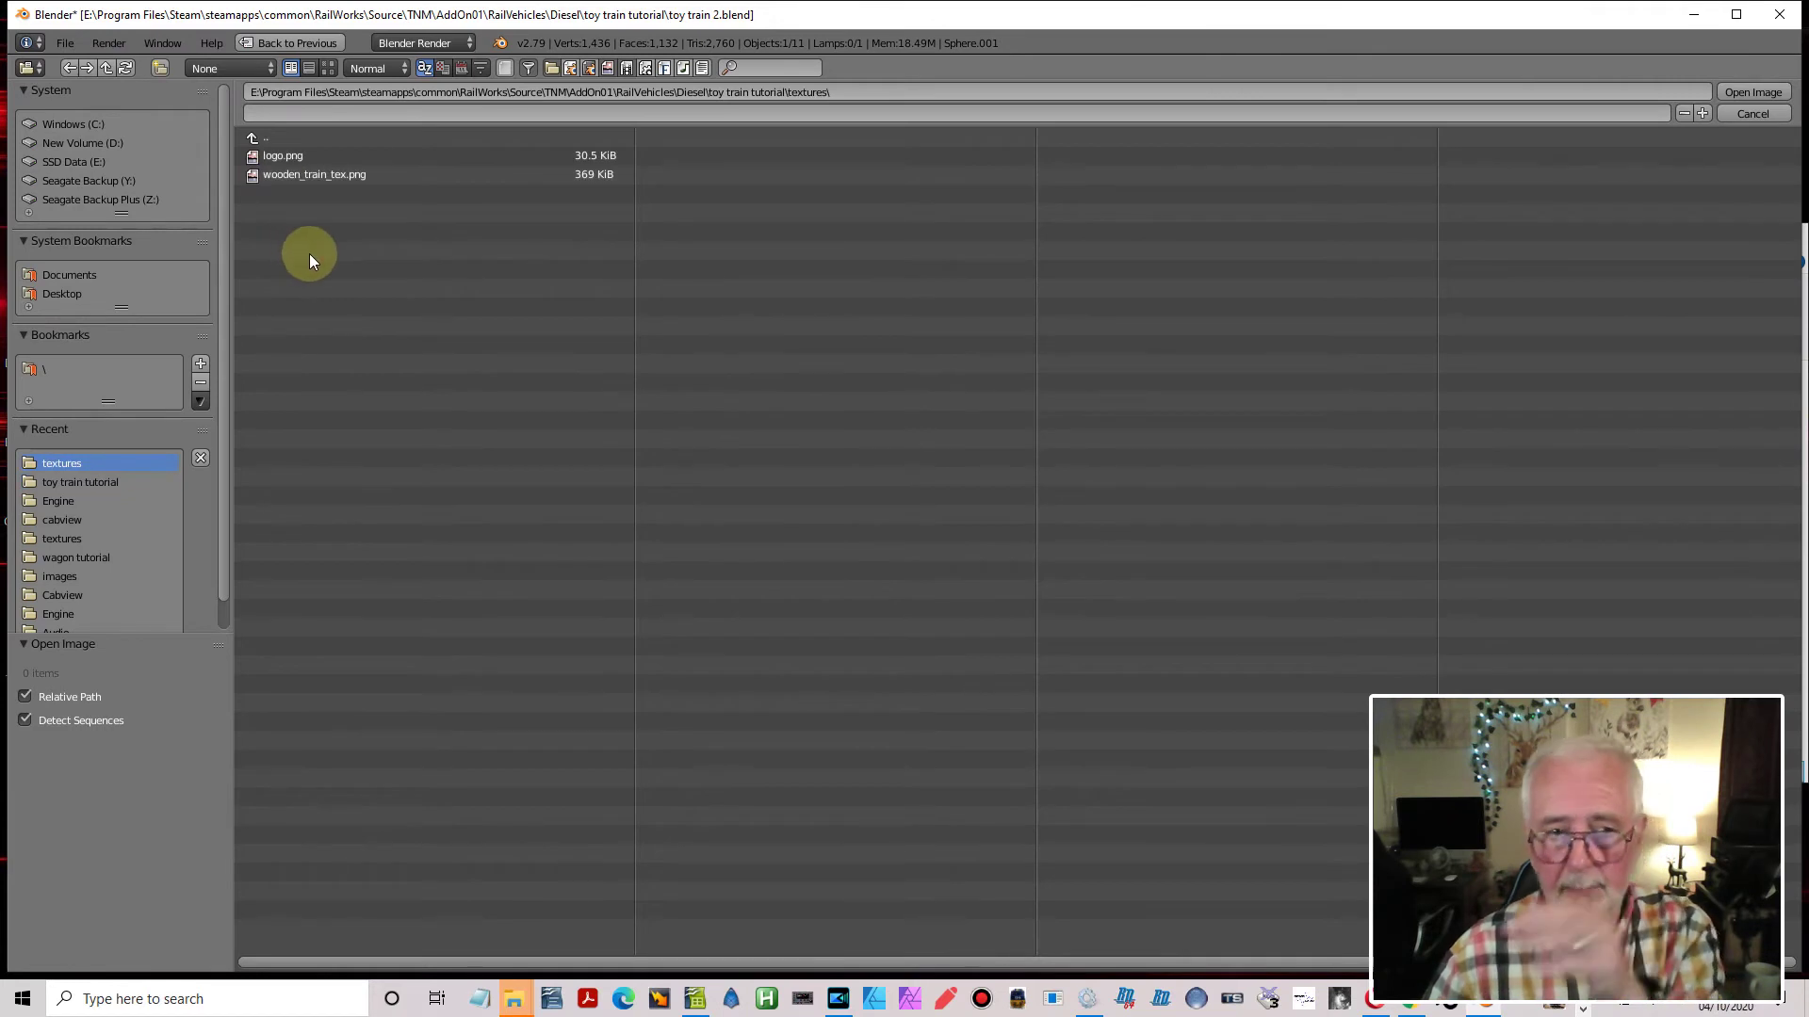
{"action": "left_click", "coordinate": [314, 174]}
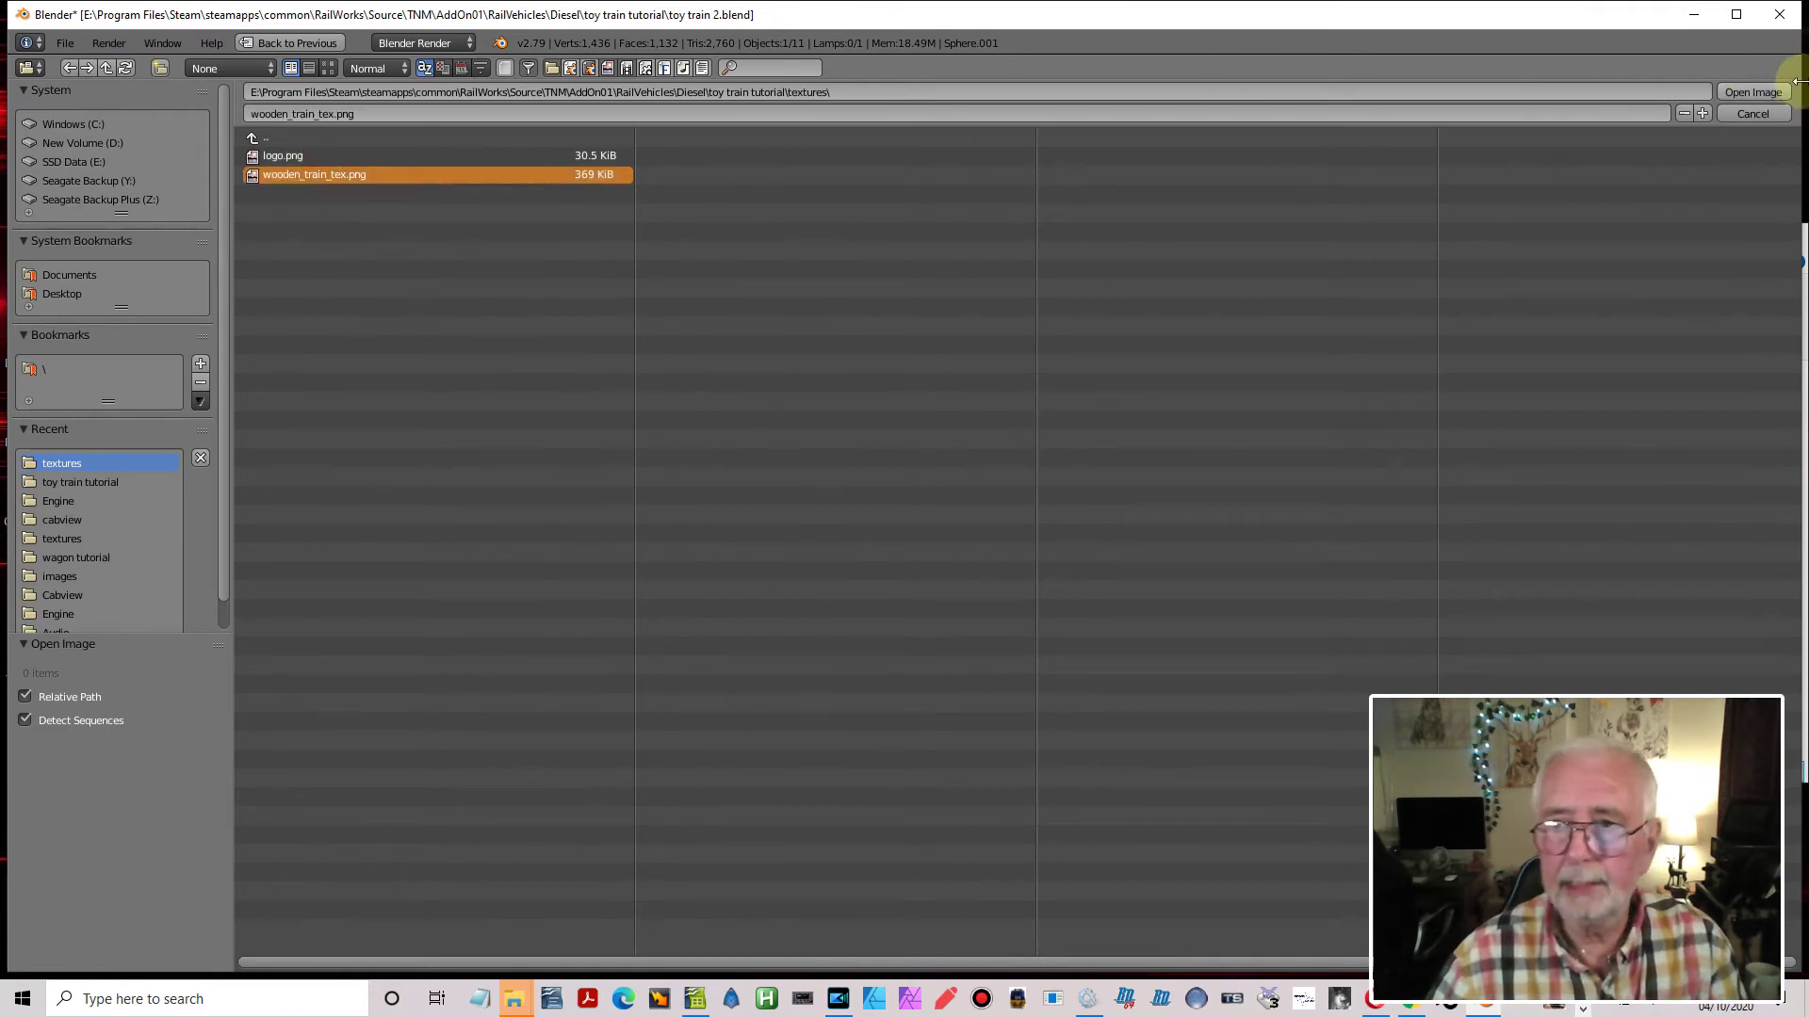
{"action": "left_click", "coordinate": [1752, 91]}
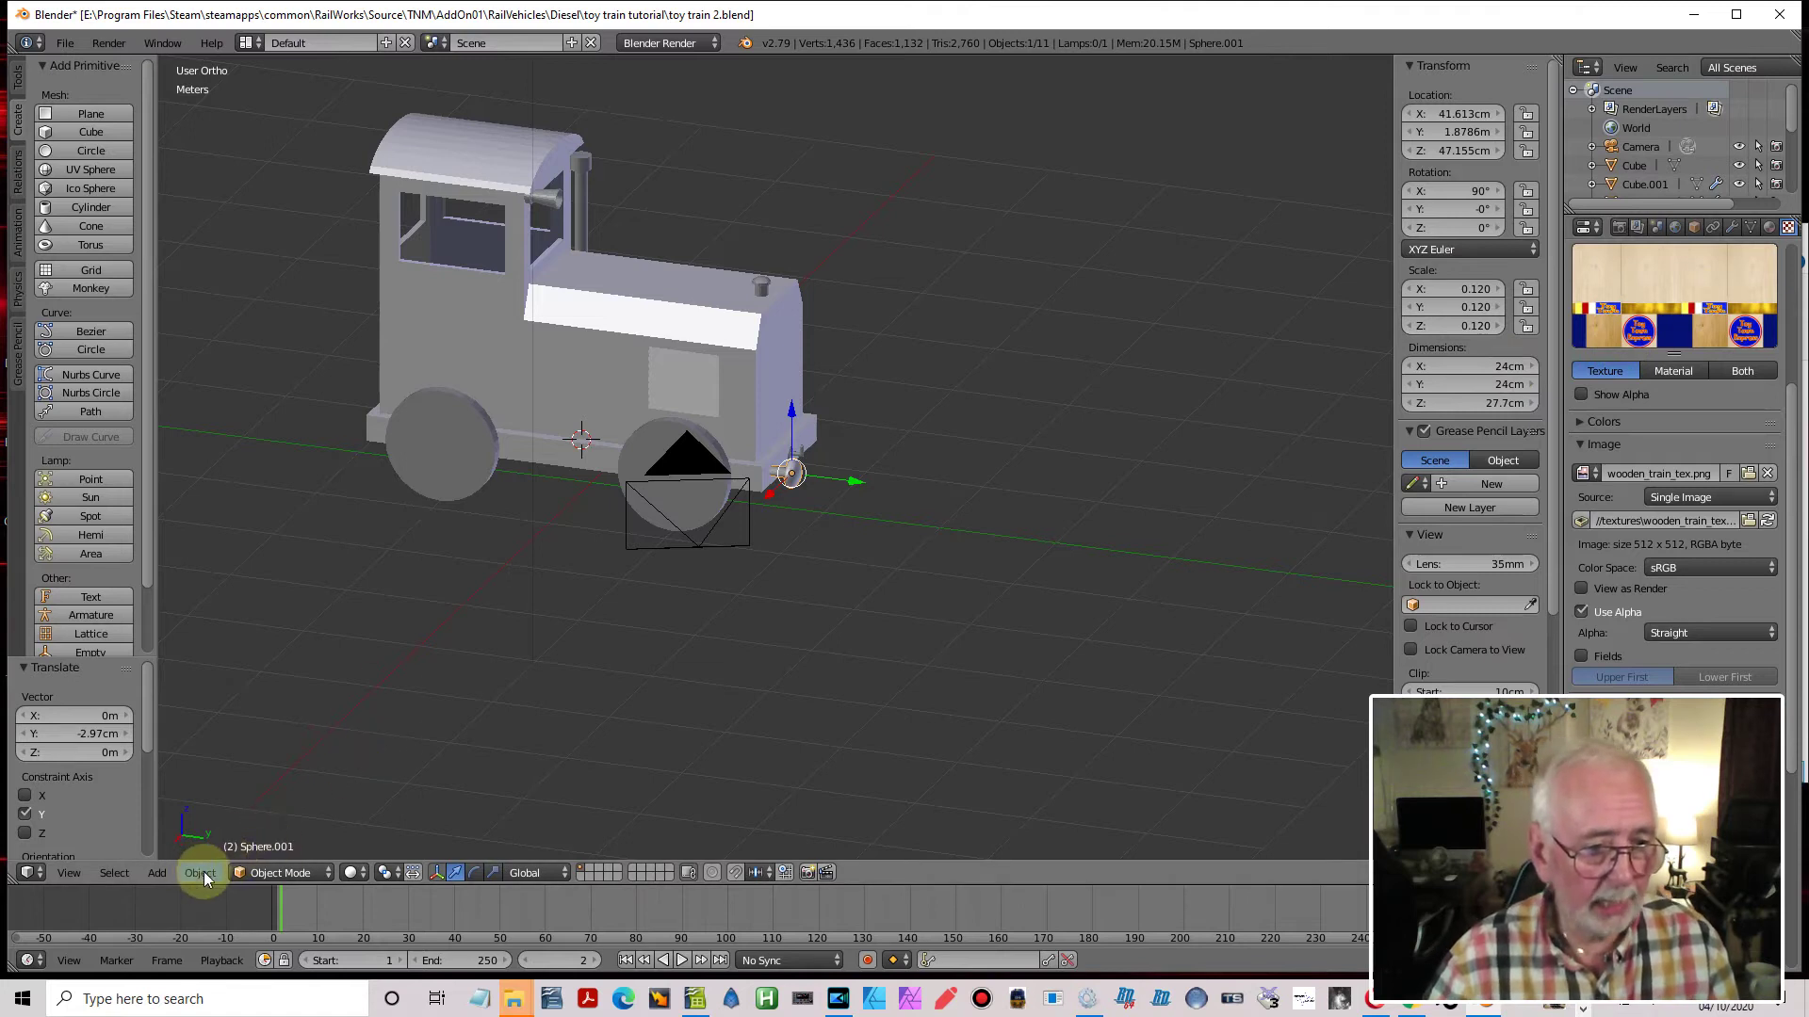
{"action": "left_click", "coordinate": [351, 872]}
{"action": "left_click", "coordinate": [398, 763]}
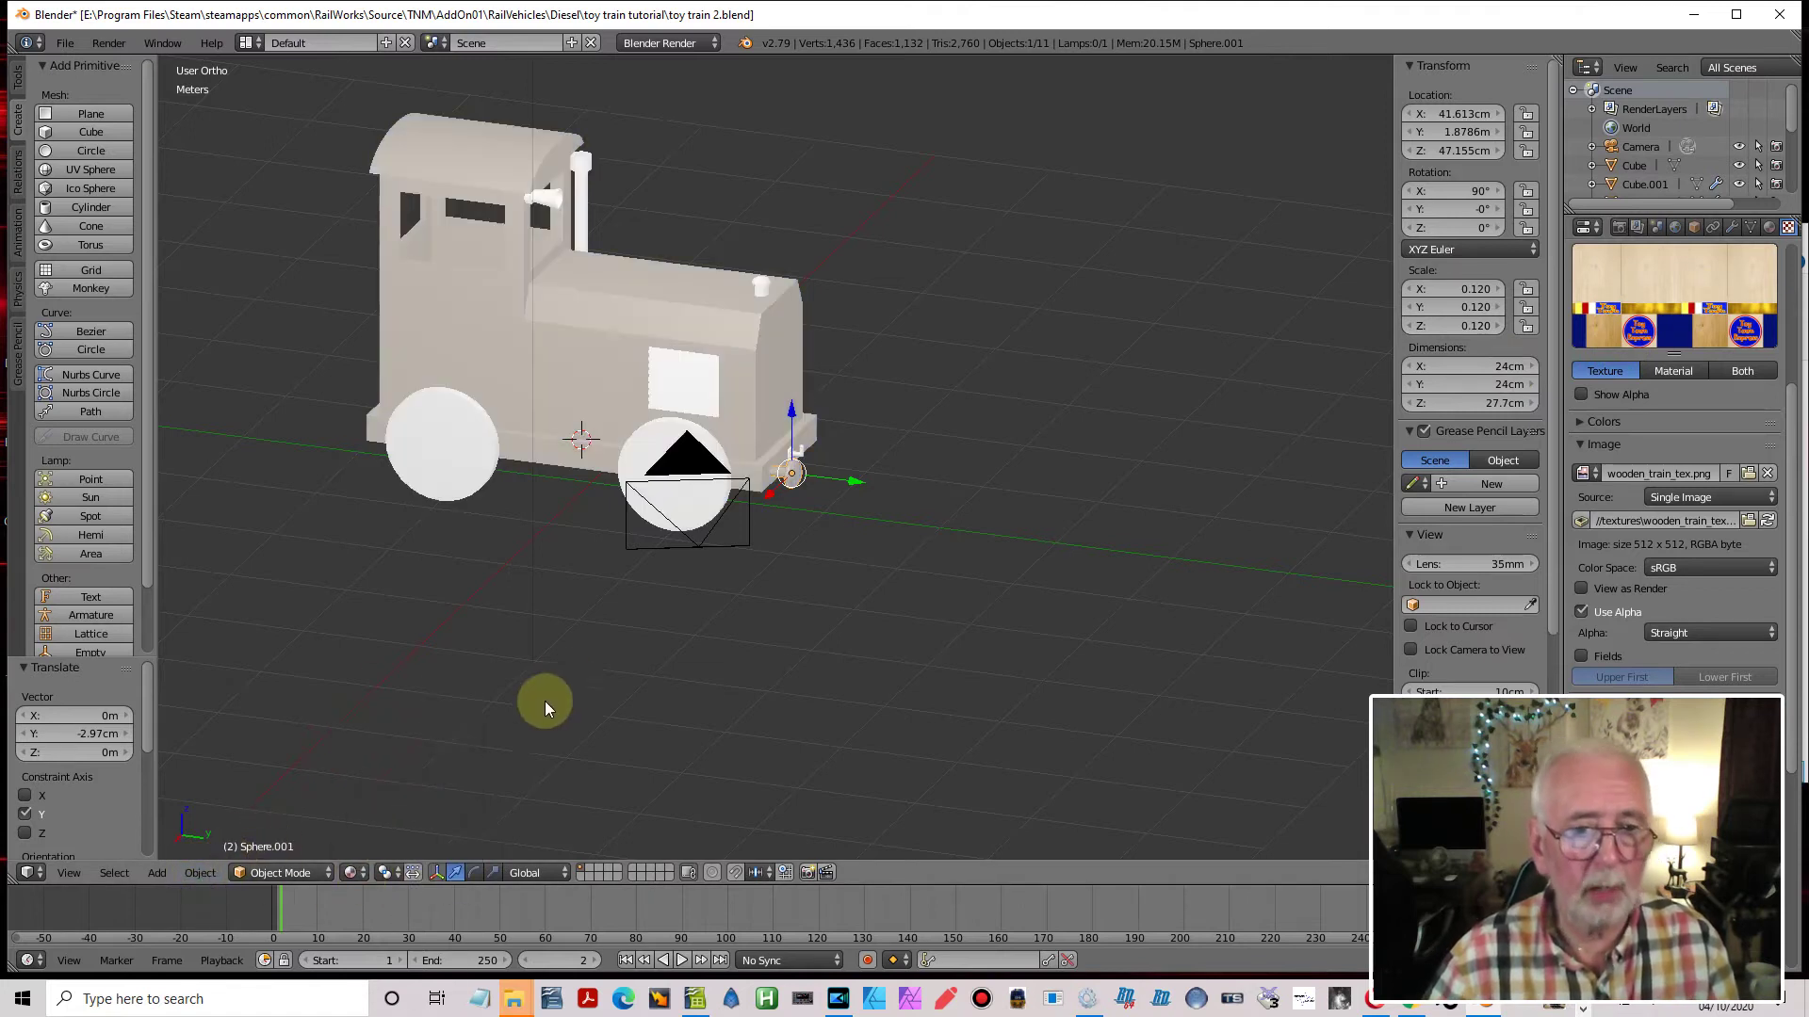
Select the train body and put its mesh into Edit Mode with face selection
{"action": "scroll", "coordinate": [657, 410], "scroll_direction": "up", "scroll_amount": 4}
{"action": "middle_click_drag", "start_coordinate": [657, 411], "coordinate": [849, 492], "text": "shift"}
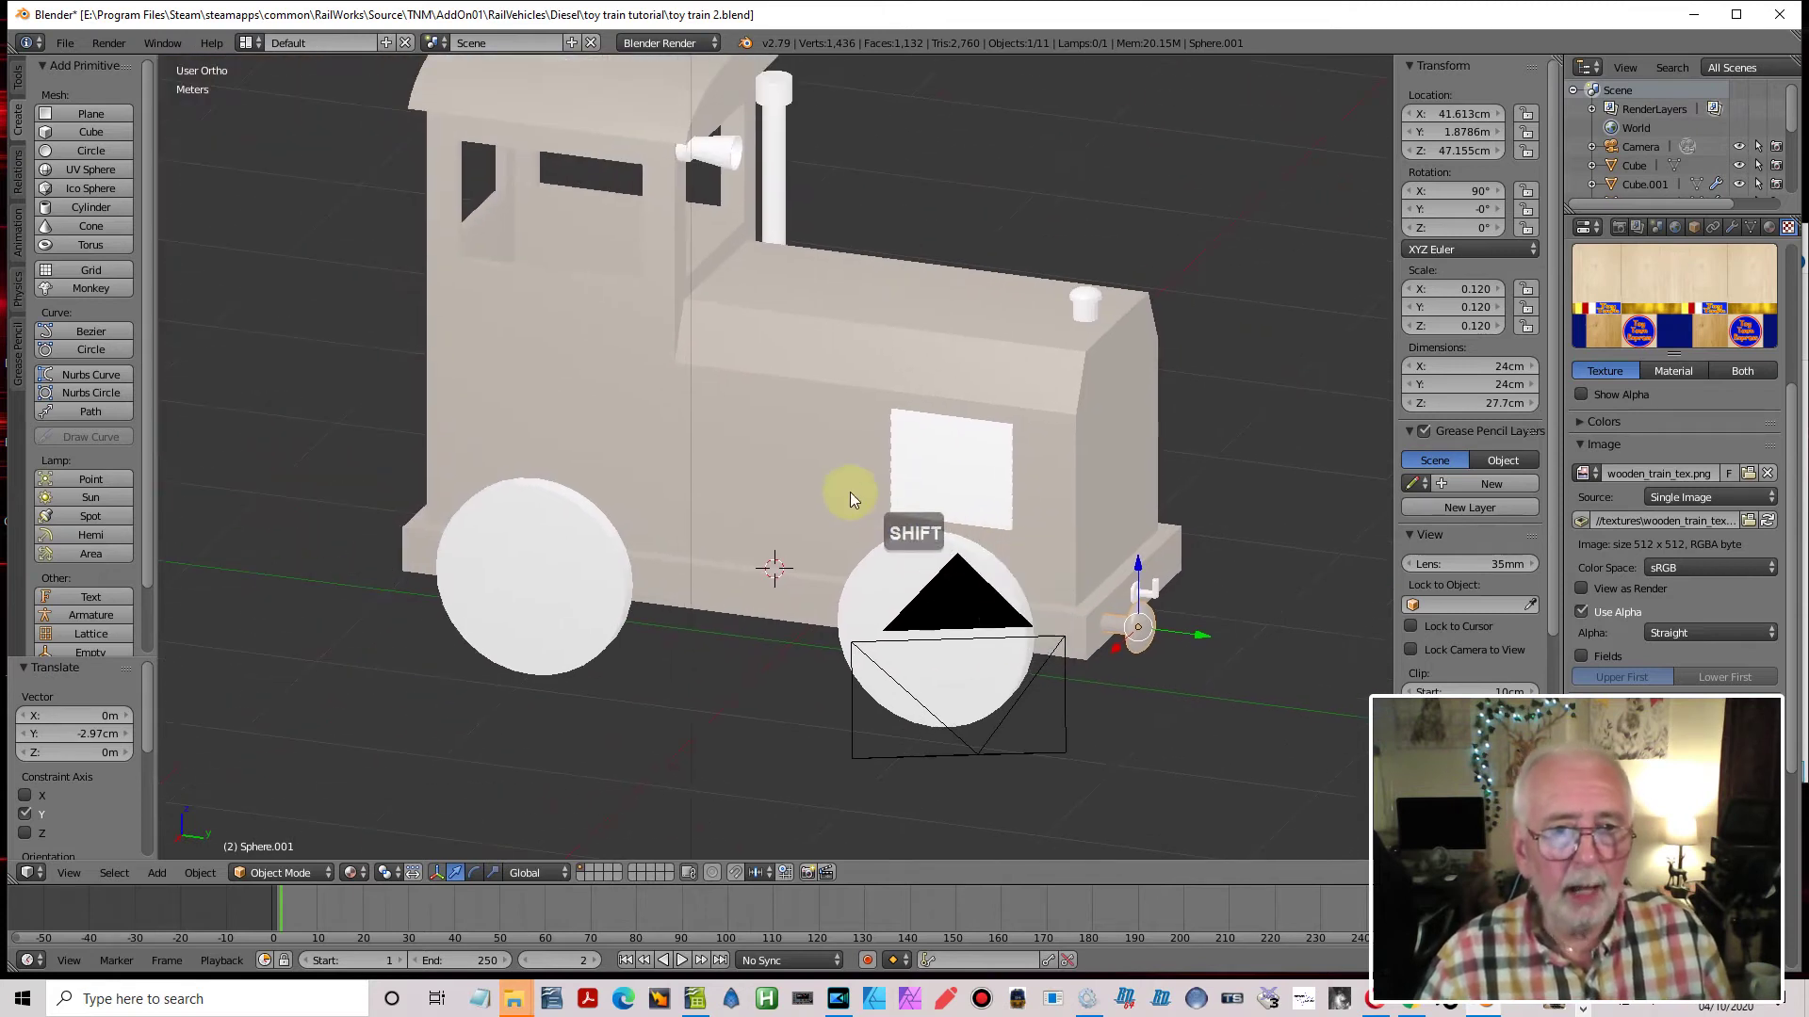
{"action": "key", "text": "Tab"}
{"action": "key", "text": "Tab"}
{"action": "right_click", "coordinate": [734, 467]}
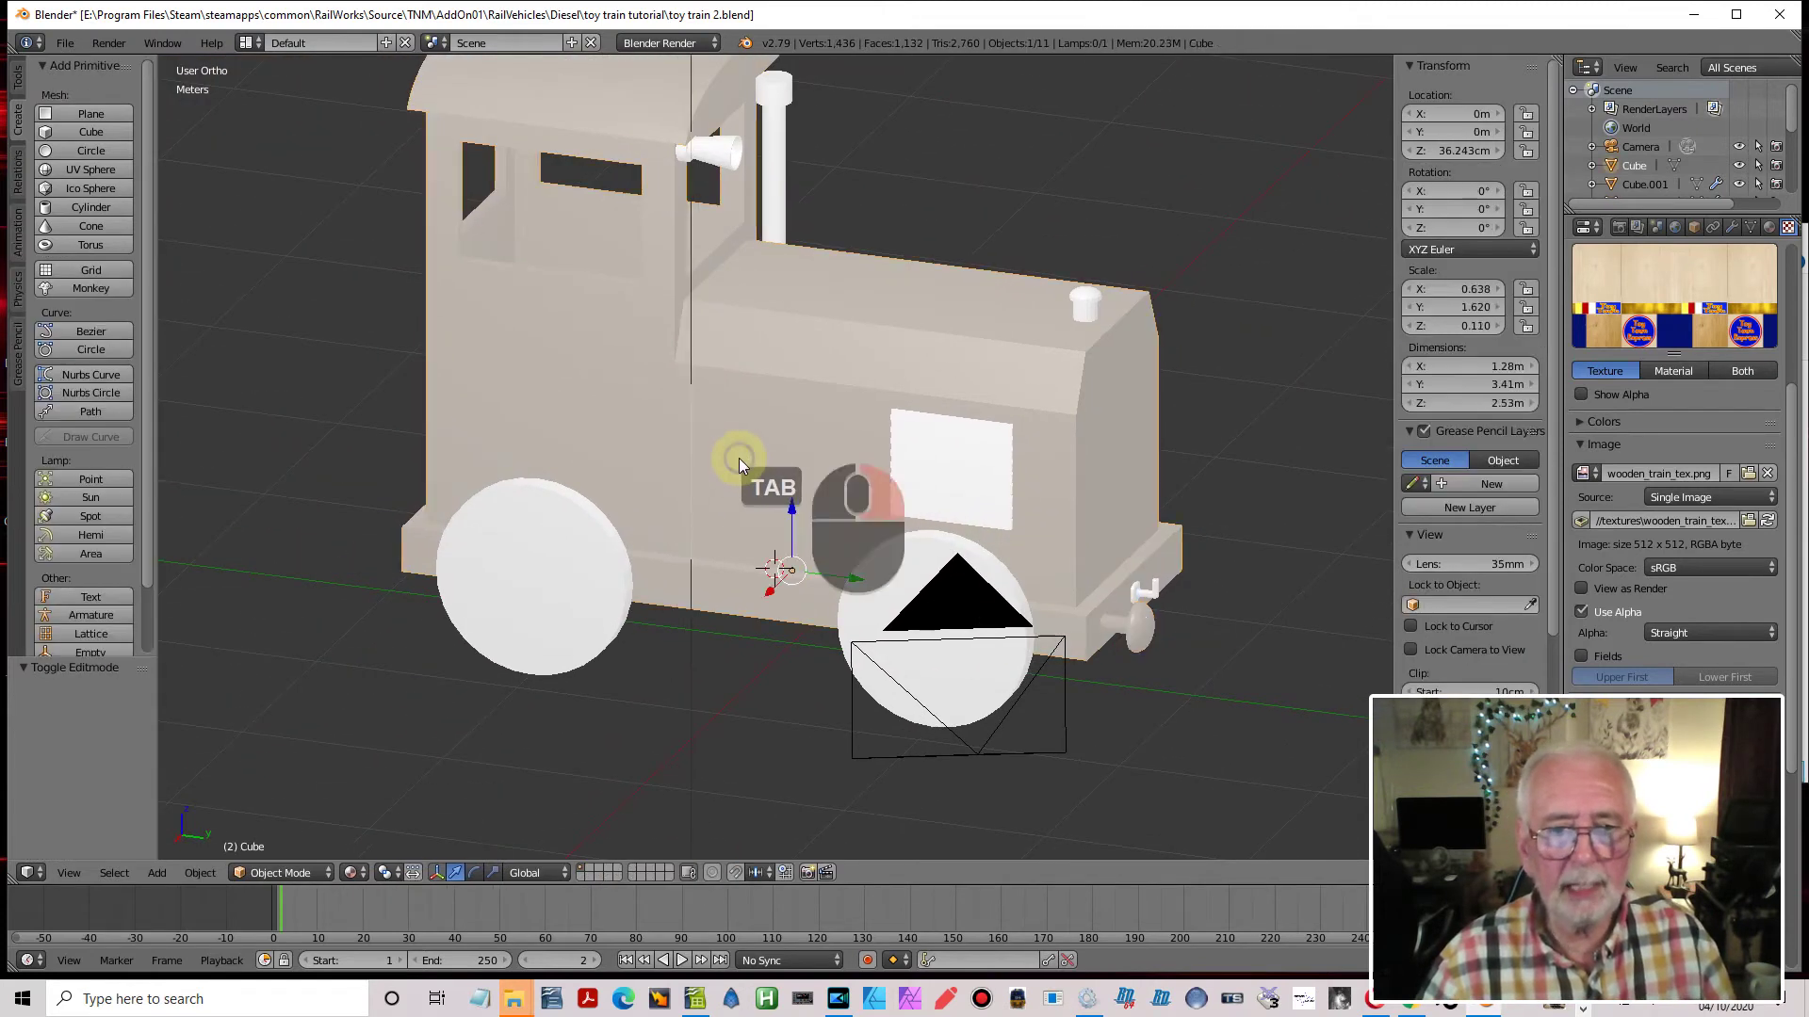
{"action": "key", "text": "Tab"}
{"action": "left_click", "coordinate": [584, 872]}
{"action": "middle_click_drag", "start_coordinate": [588, 844], "coordinate": [759, 659]}
{"action": "scroll", "coordinate": [1009, 638], "scroll_direction": "up", "scroll_amount": 2}
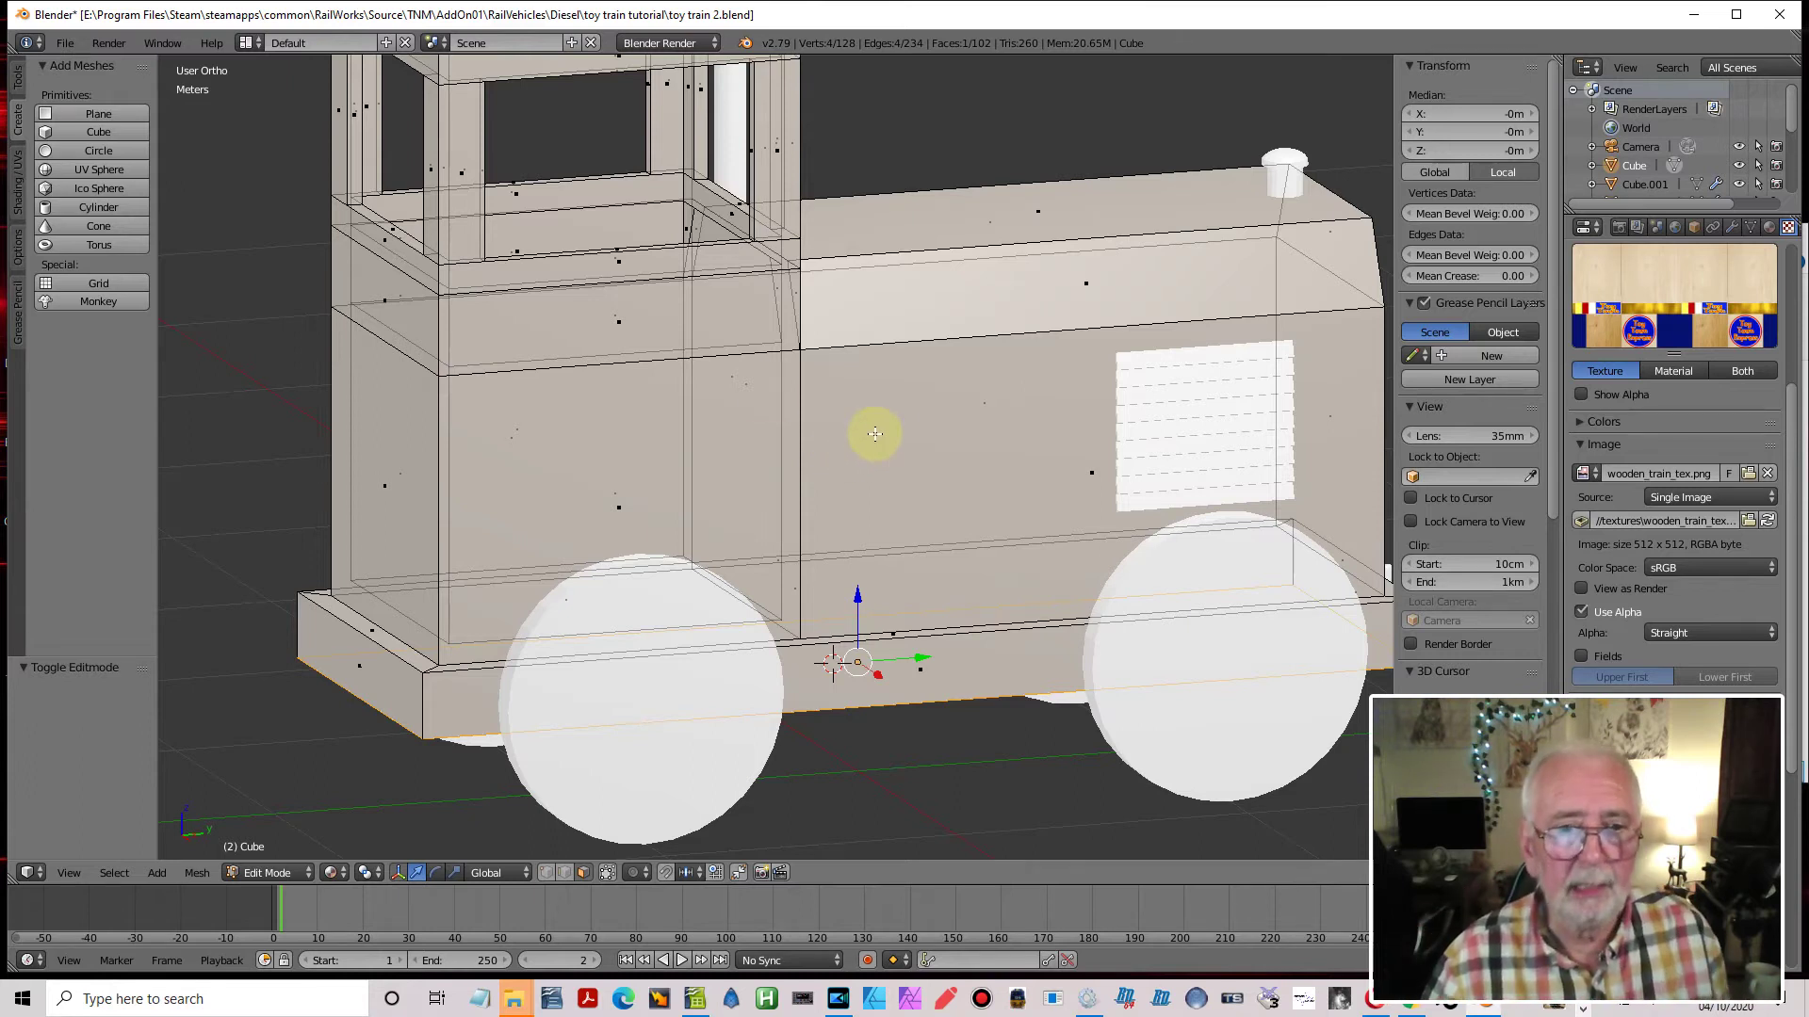
Select the lower cab side face, extend the selection to all co-planar faces, and add the chassis side face below it
{"action": "right_click", "coordinate": [620, 508]}
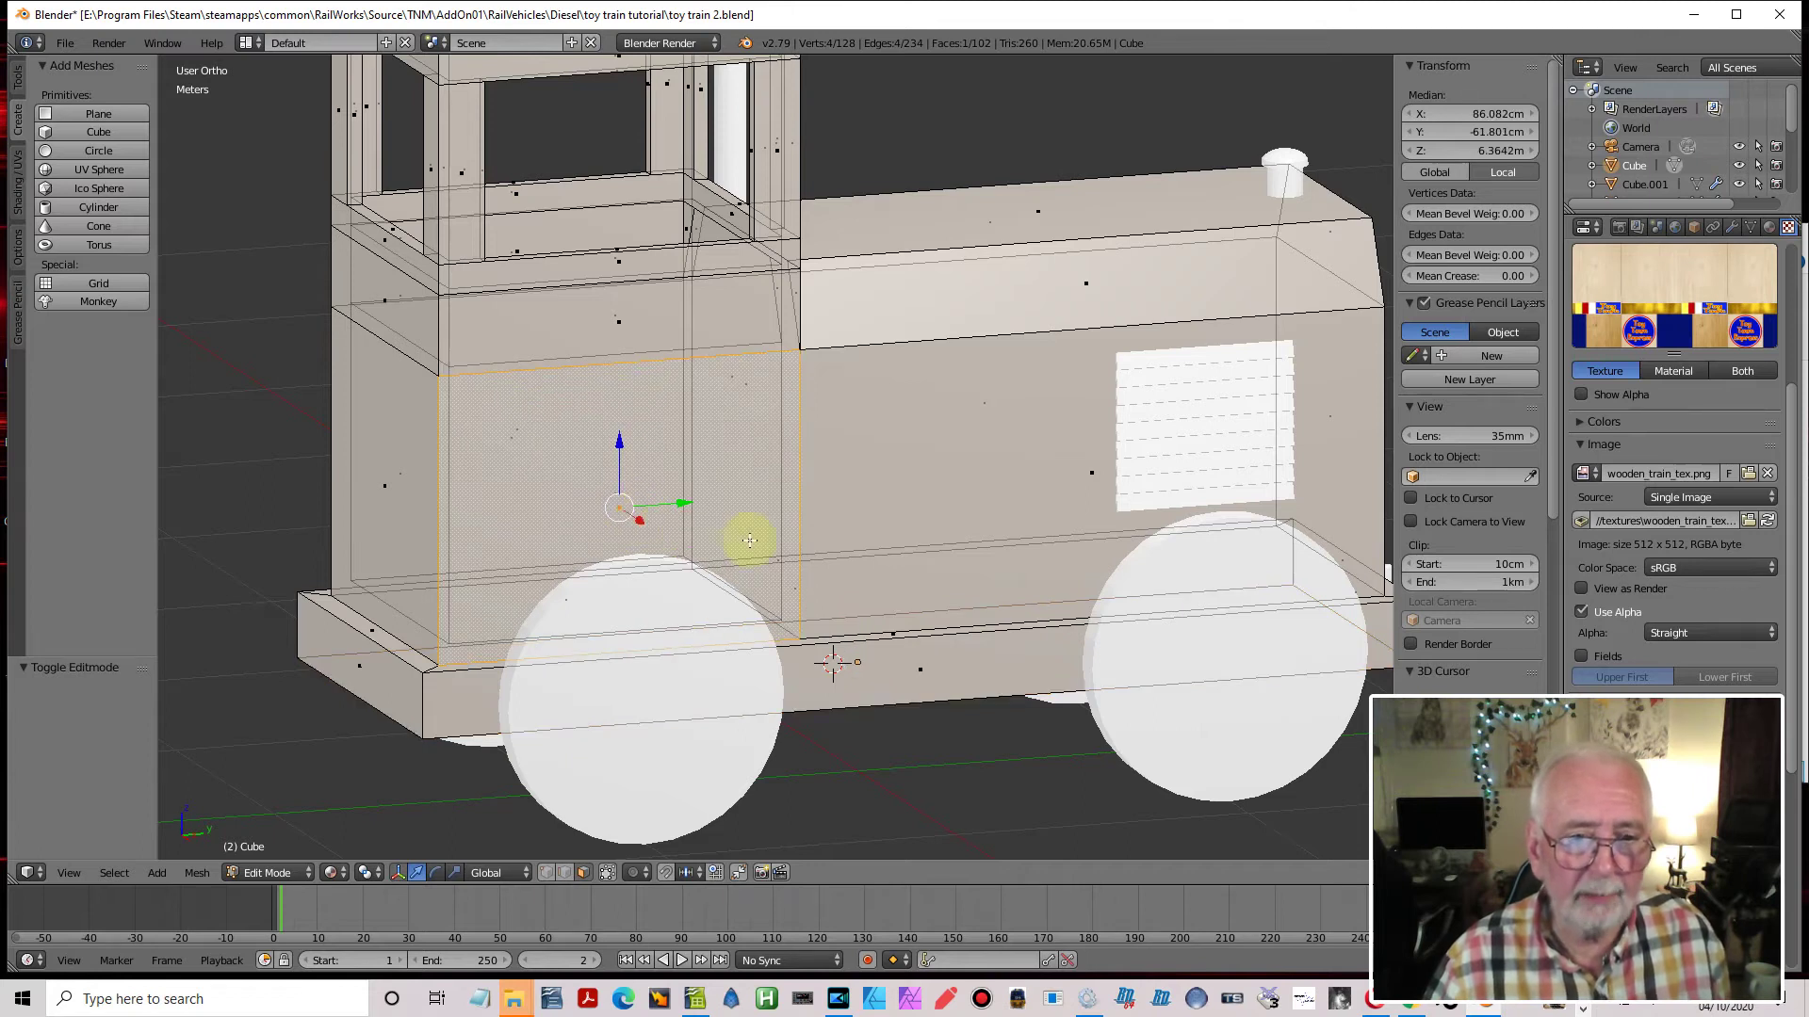
{"action": "key", "text": "shift+g"}
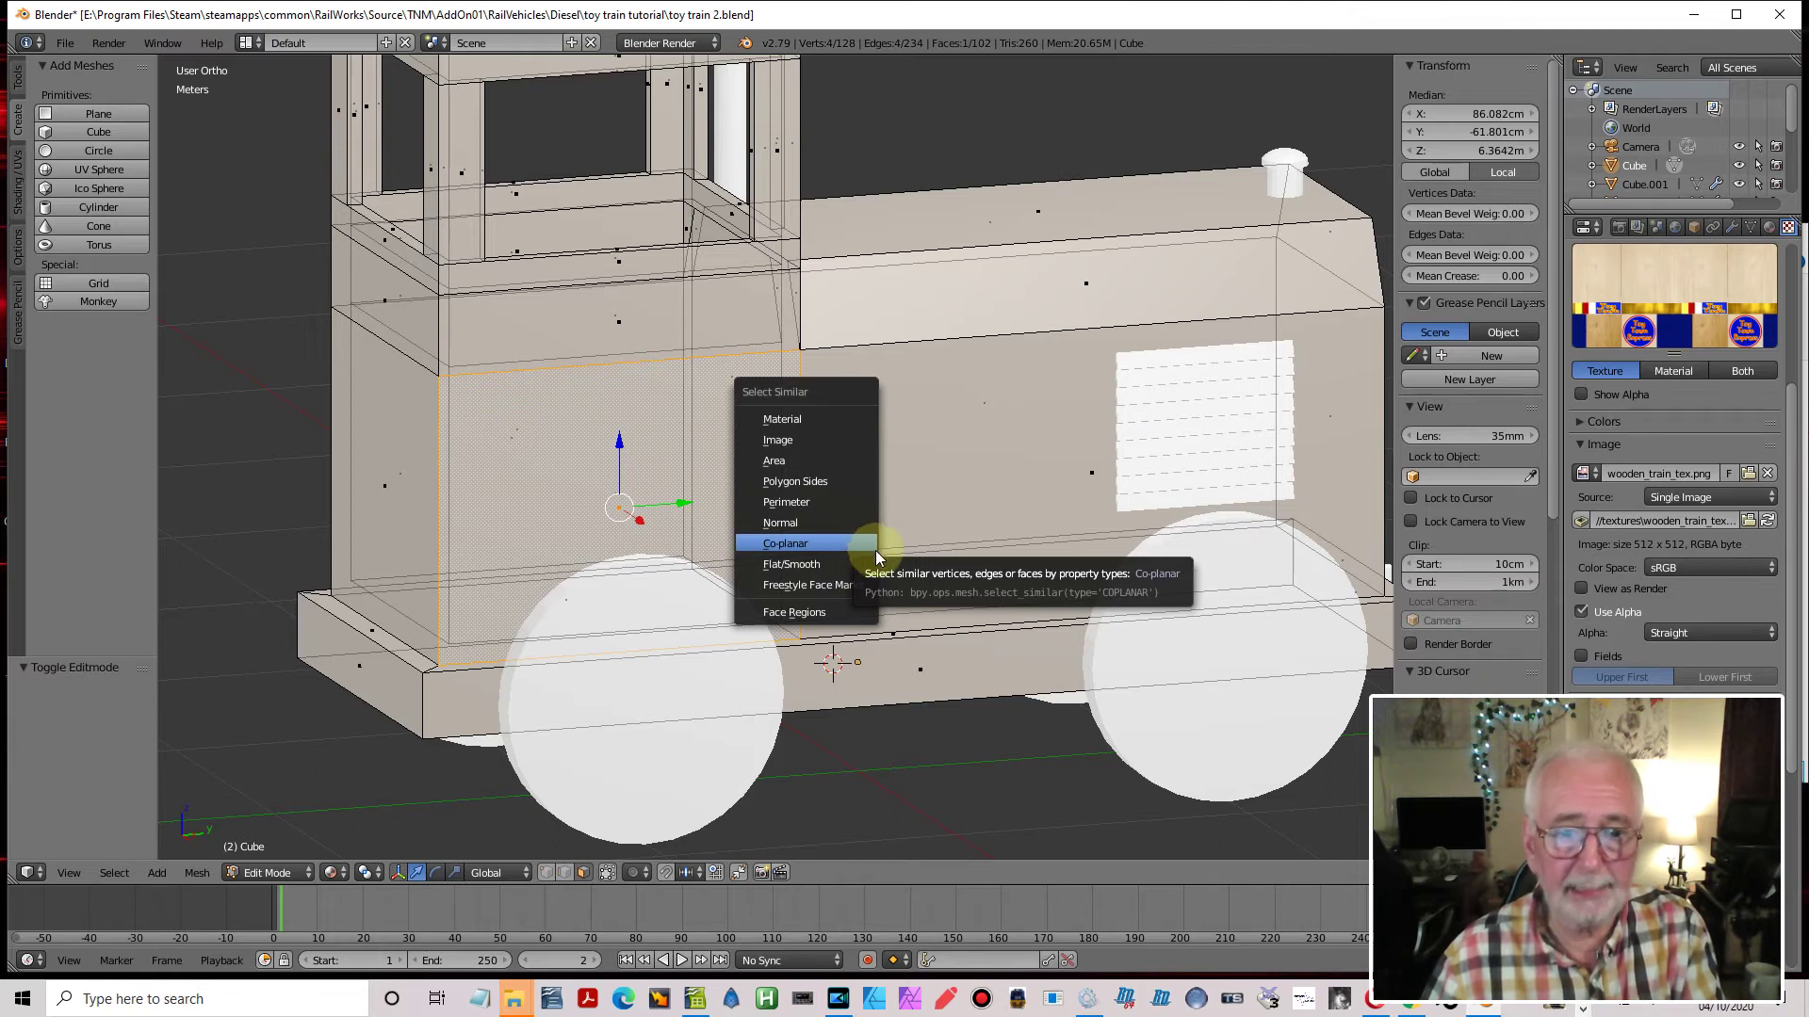
{"action": "left_click", "coordinate": [857, 551]}
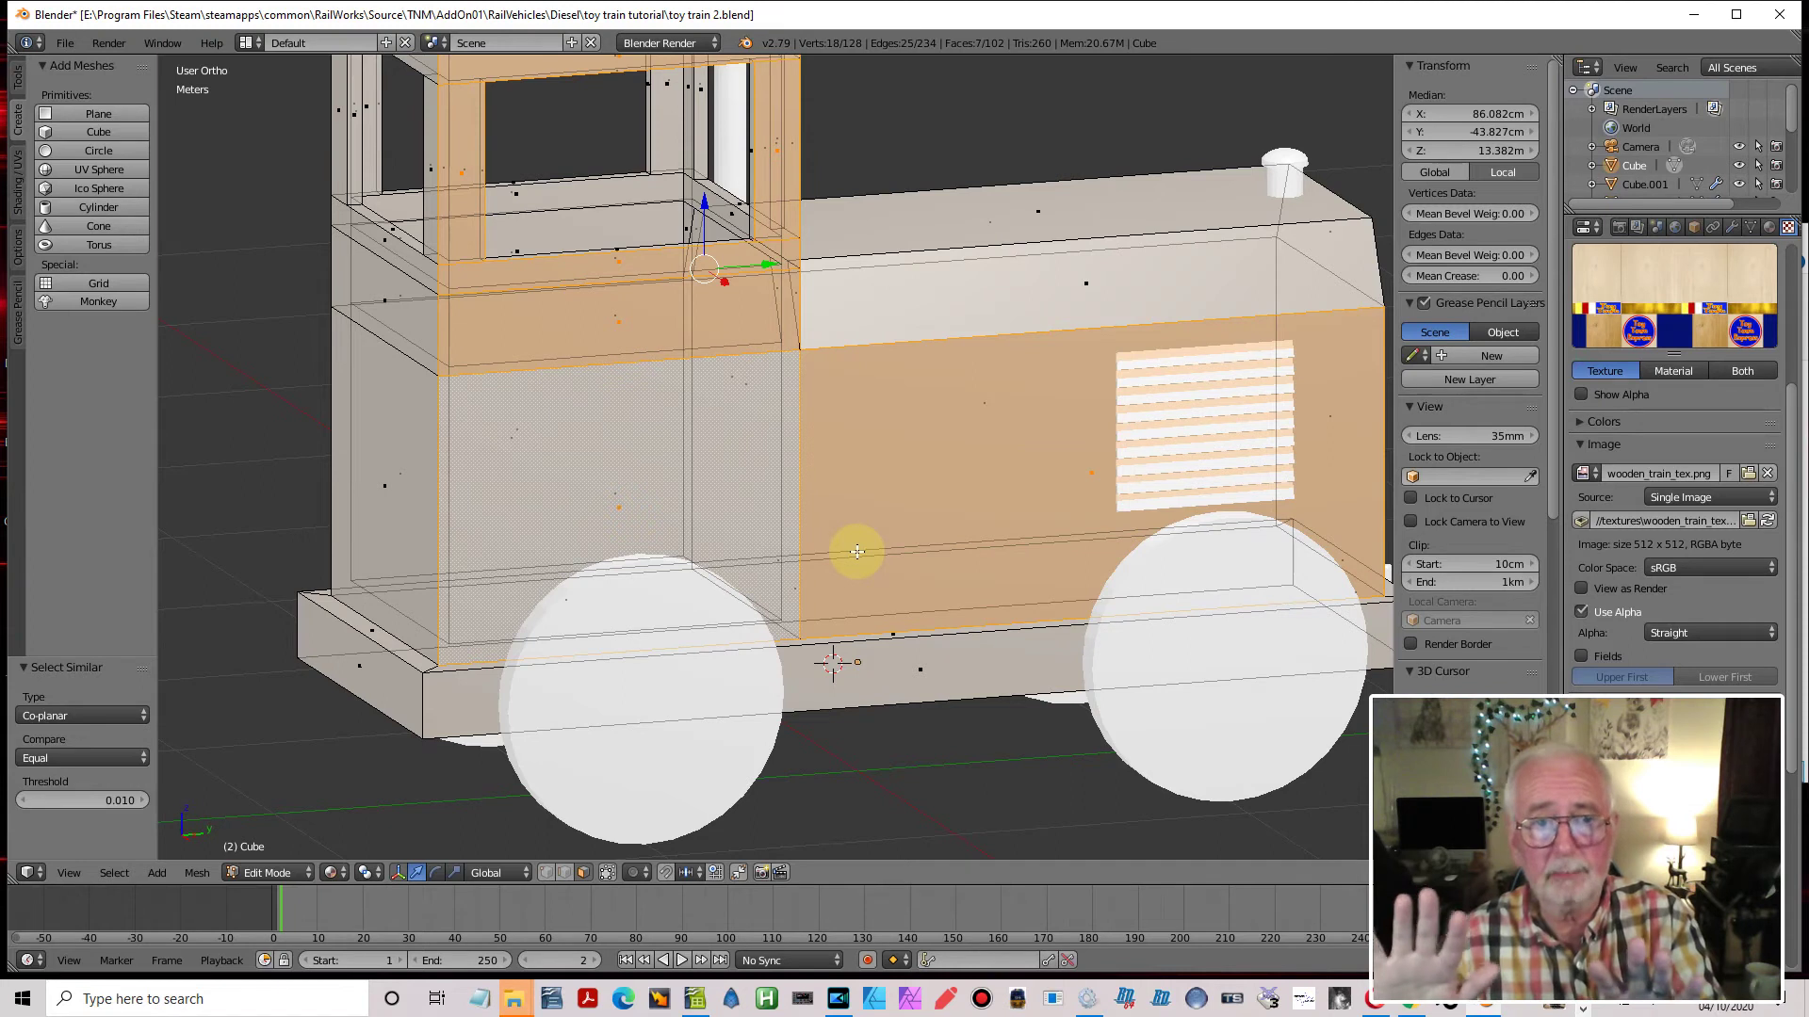
{"action": "middle_click_drag", "start_coordinate": [932, 521], "coordinate": [760, 559]}
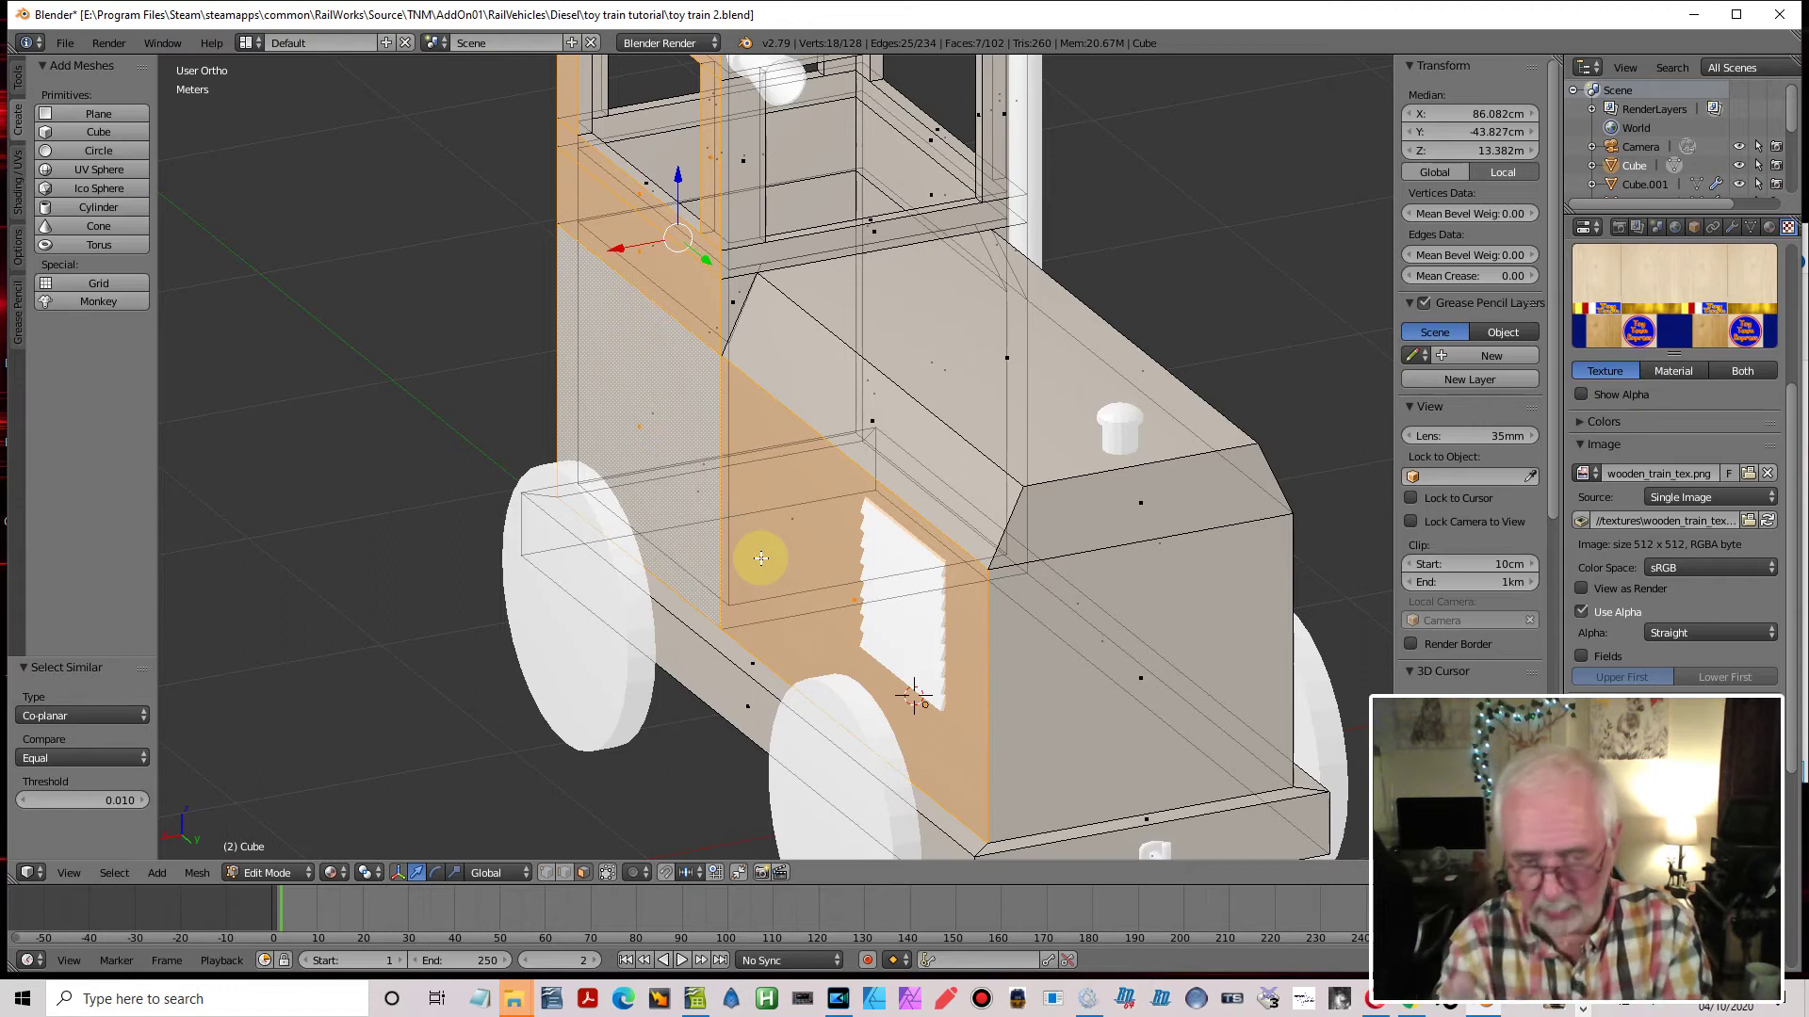
{"action": "mouse_move", "coordinate": [792, 560]}
{"action": "middle_mouse_down"}
{"action": "mouse_move", "coordinate": [855, 574]}
{"action": "mouse_move", "coordinate": [807, 573]}
{"action": "middle_mouse_up"}
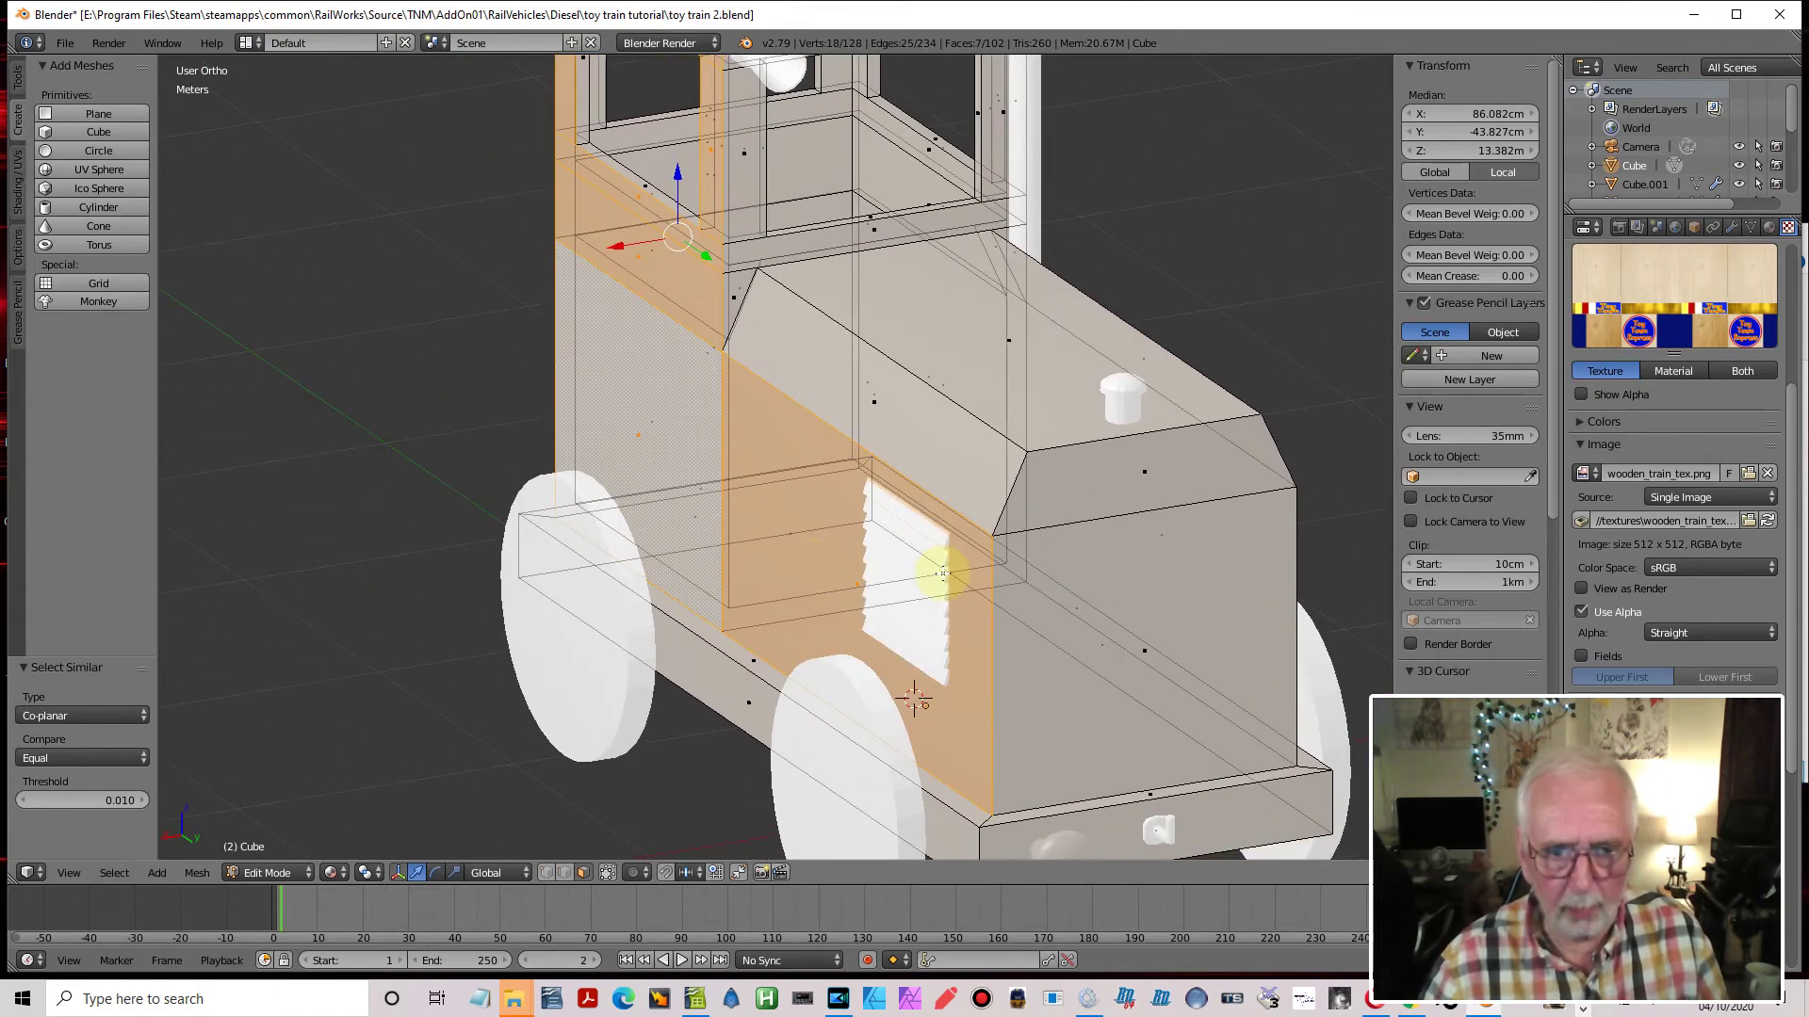
{"action": "right_click", "coordinate": [759, 716], "text": "shift"}
On the opposite side, add the engine side face with all its co-planar faces, plus the chassis side face, to the selection
{"action": "middle_click_drag", "start_coordinate": [1163, 659], "coordinate": [697, 665]}
{"action": "right_click", "coordinate": [606, 596], "text": "shift"}
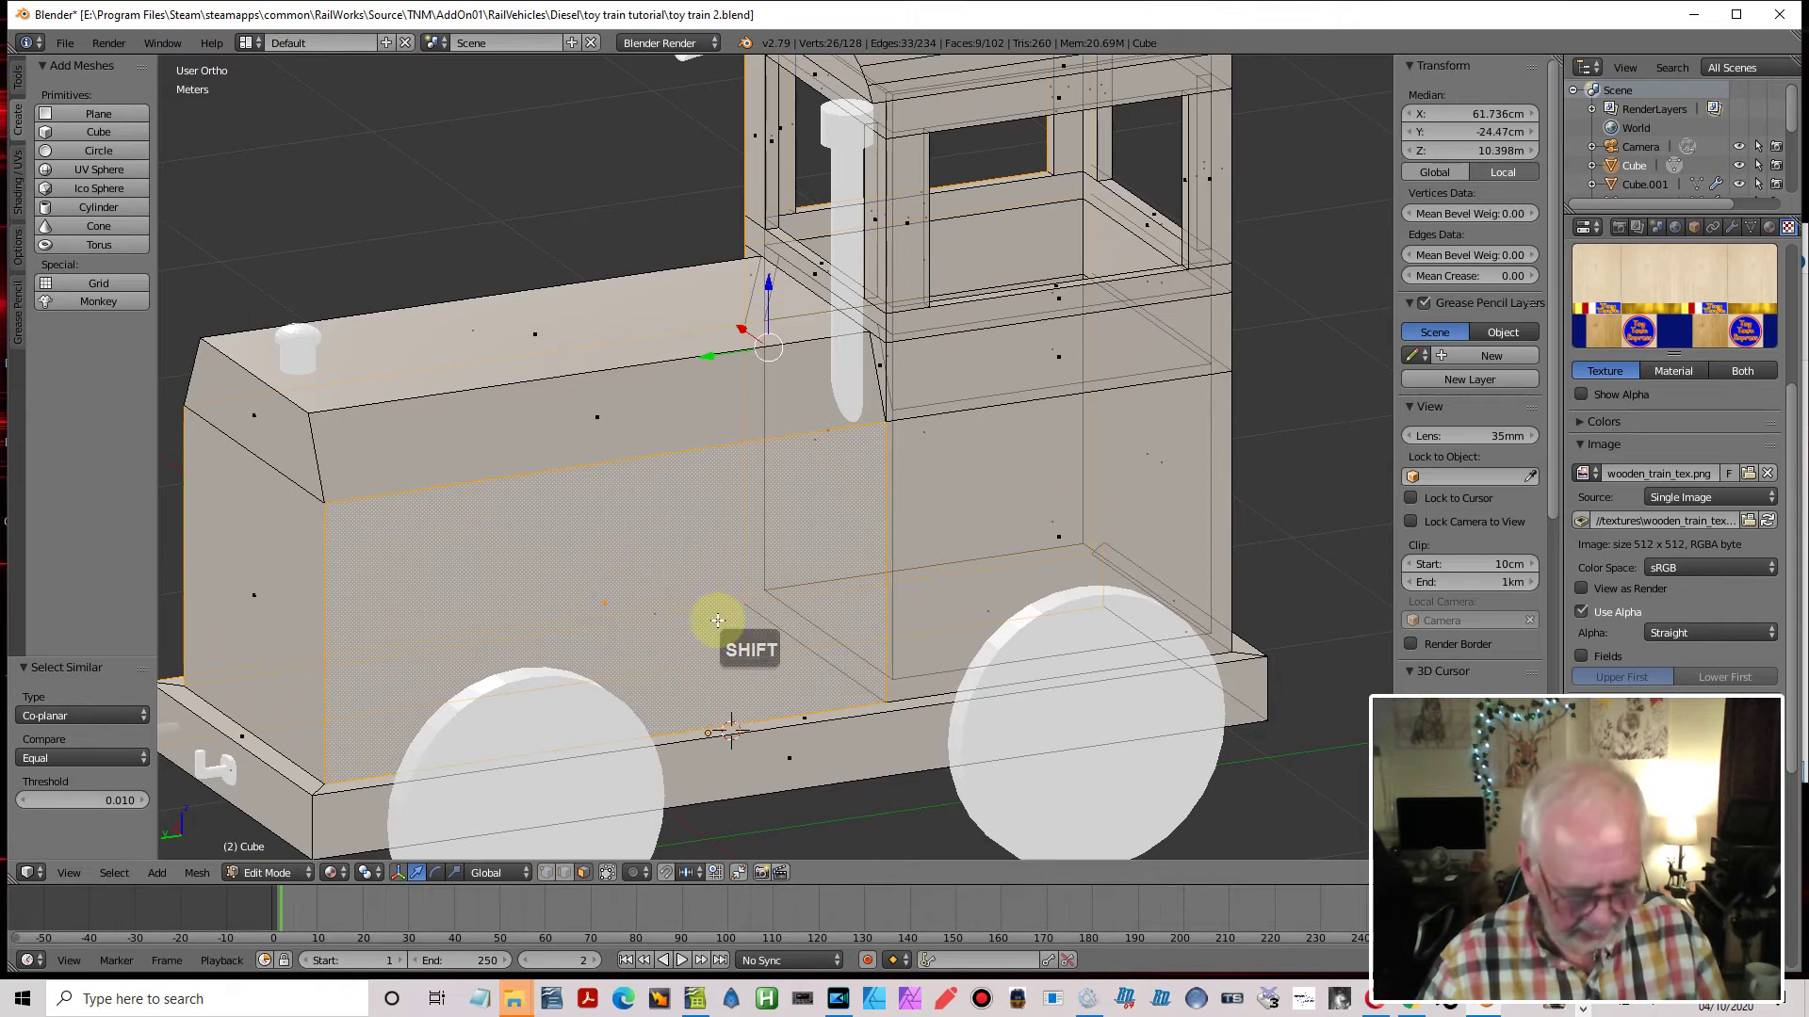
{"action": "key", "text": "shift+g"}
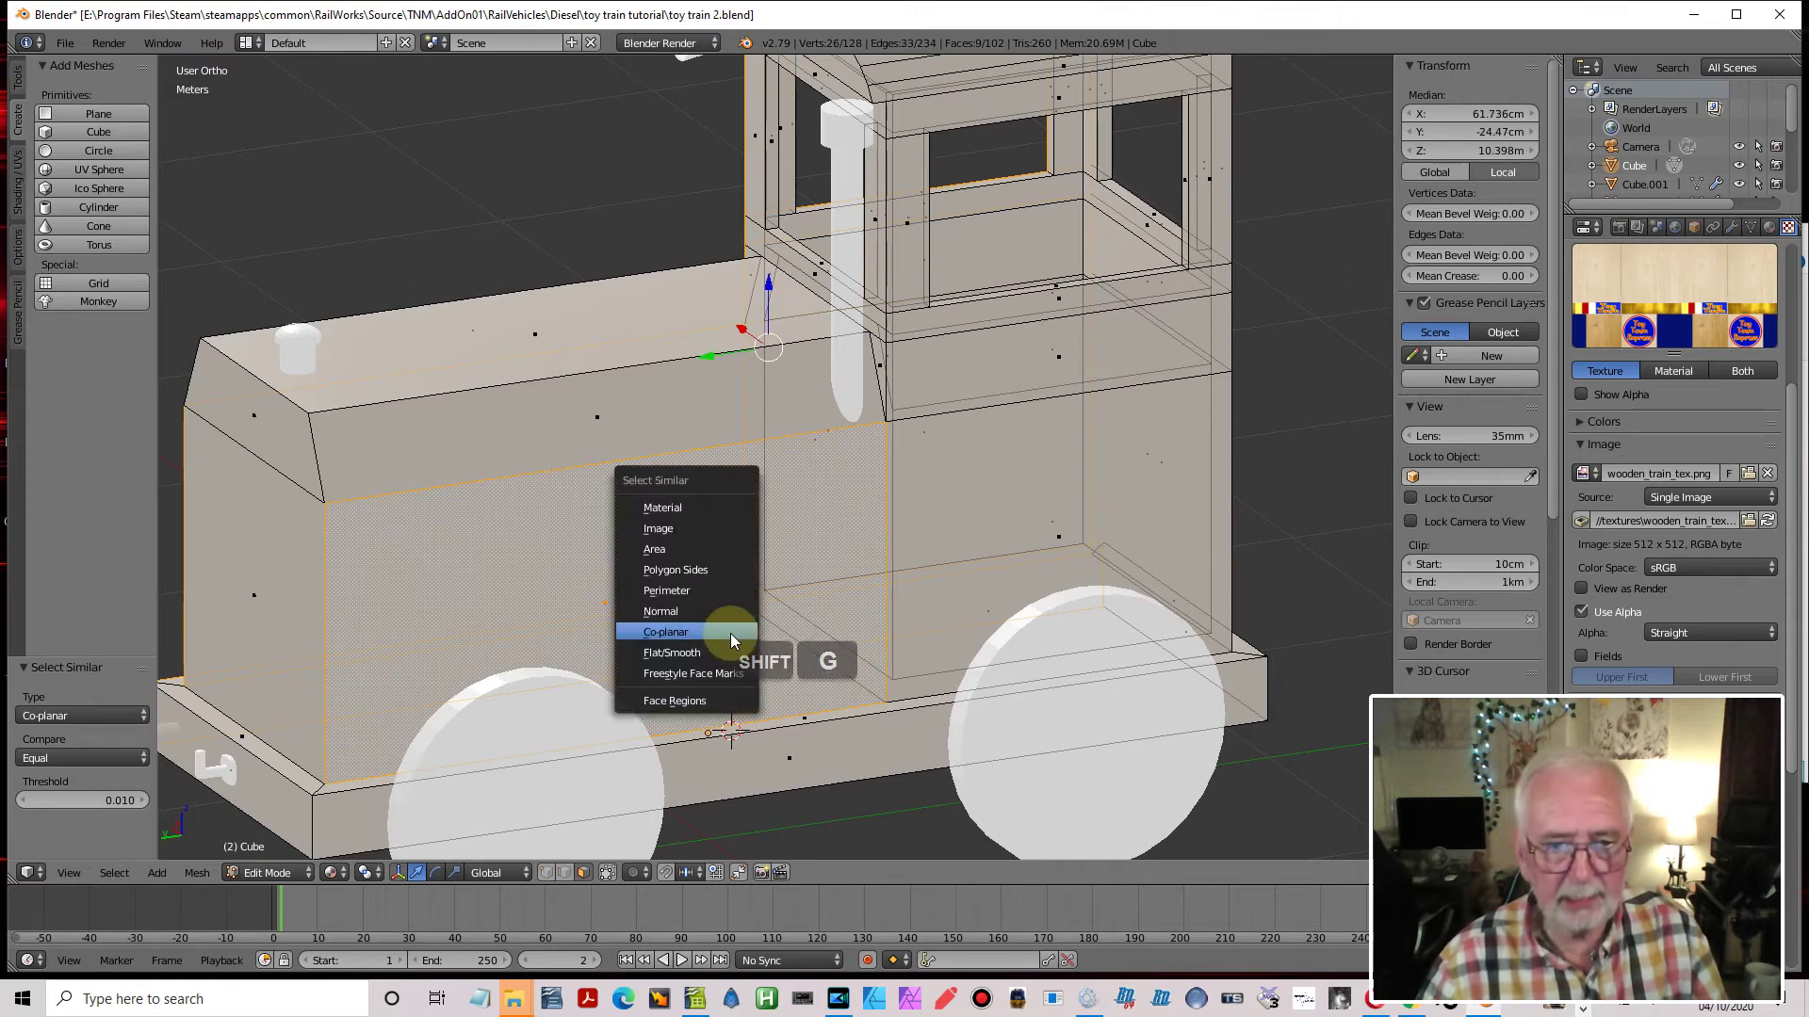
{"action": "left_click", "coordinate": [719, 632]}
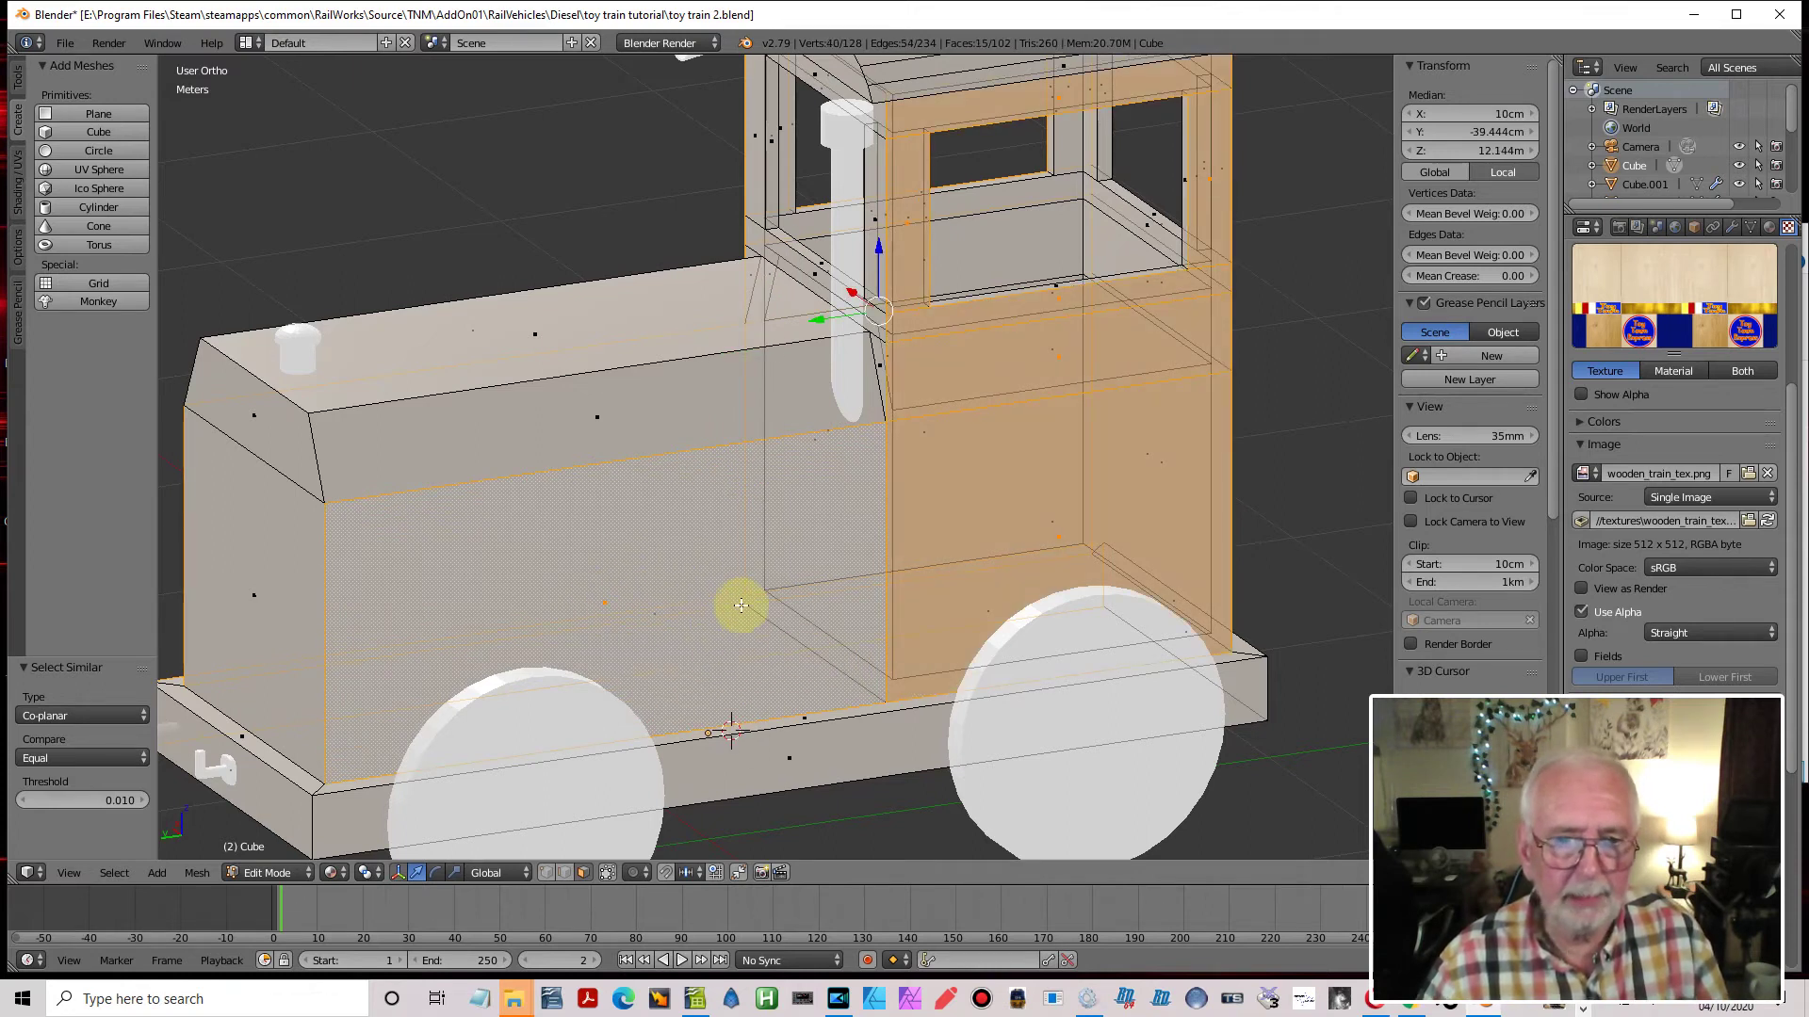
{"action": "middle_click_drag", "start_coordinate": [754, 613], "coordinate": [1065, 607]}
{"action": "middle_click_drag", "start_coordinate": [952, 566], "coordinate": [666, 687]}
{"action": "right_click", "coordinate": [881, 816], "text": "shift"}
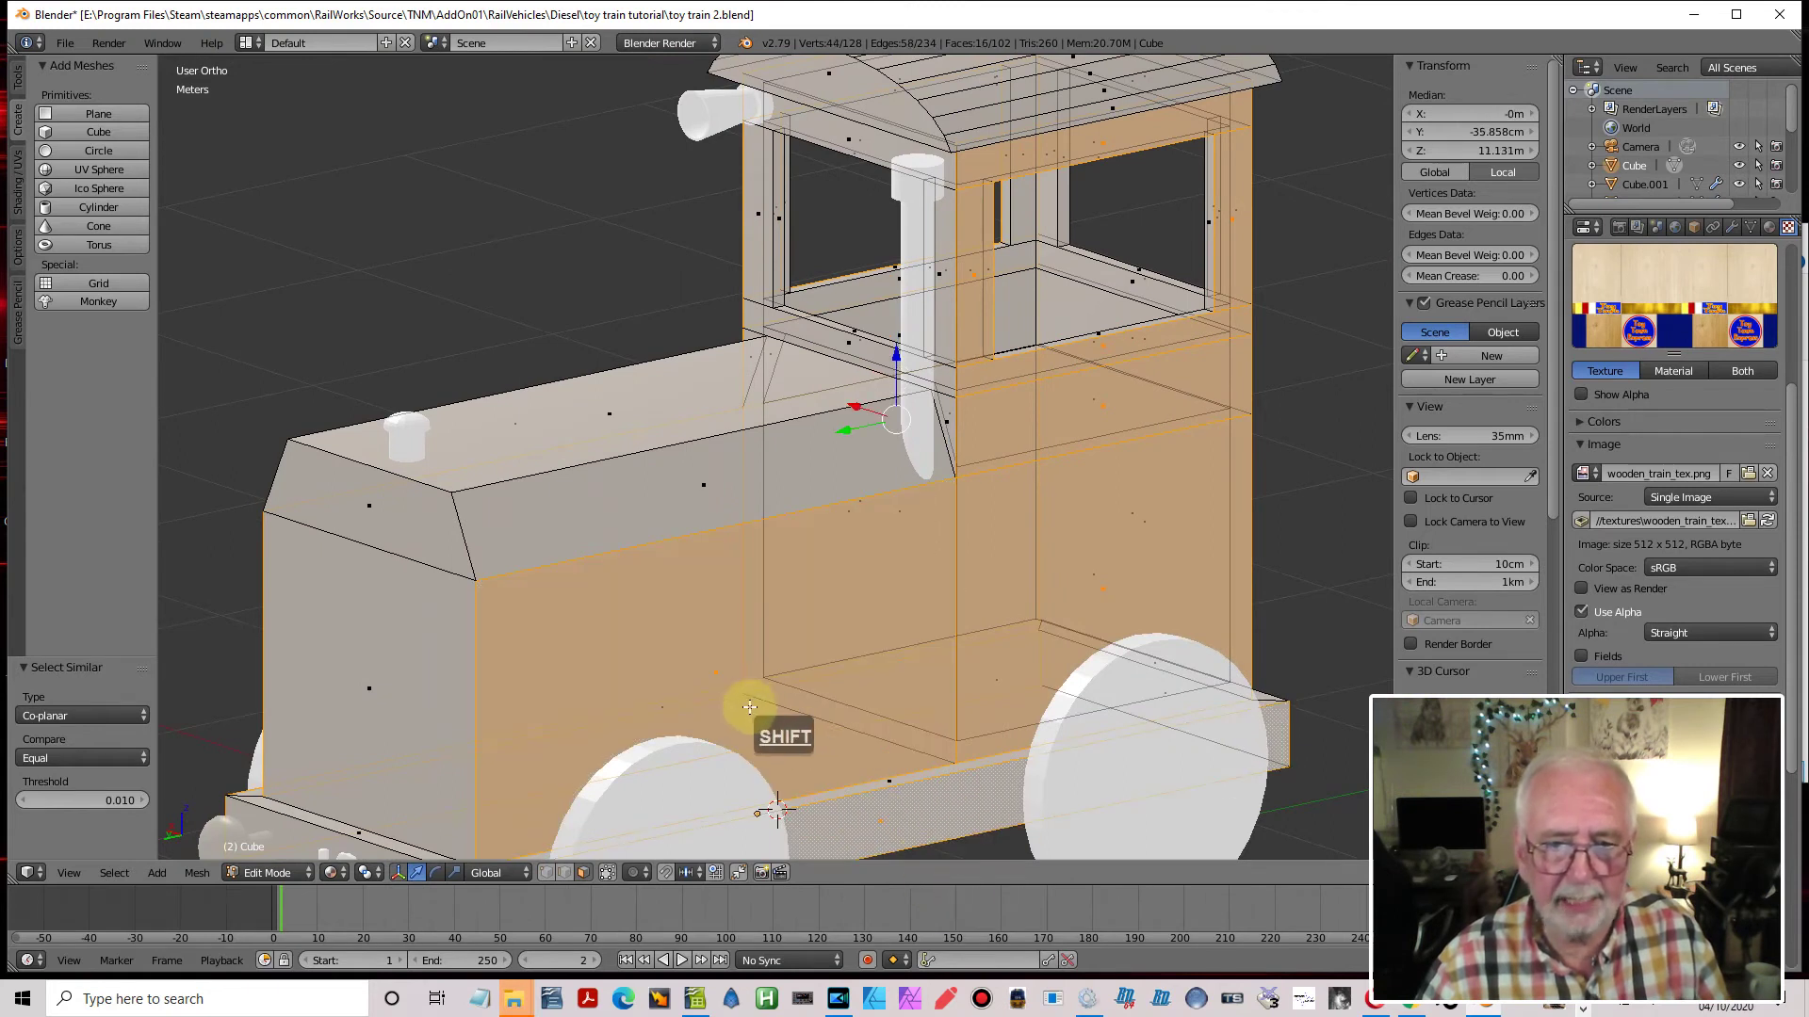
Add the cab's inner side walls on both sides to the selection, extending each to its co-planar faces
{"action": "middle_click_drag", "start_coordinate": [788, 647], "coordinate": [1114, 650]}
{"action": "middle_click_drag", "start_coordinate": [666, 517], "coordinate": [841, 693], "text": "shift"}
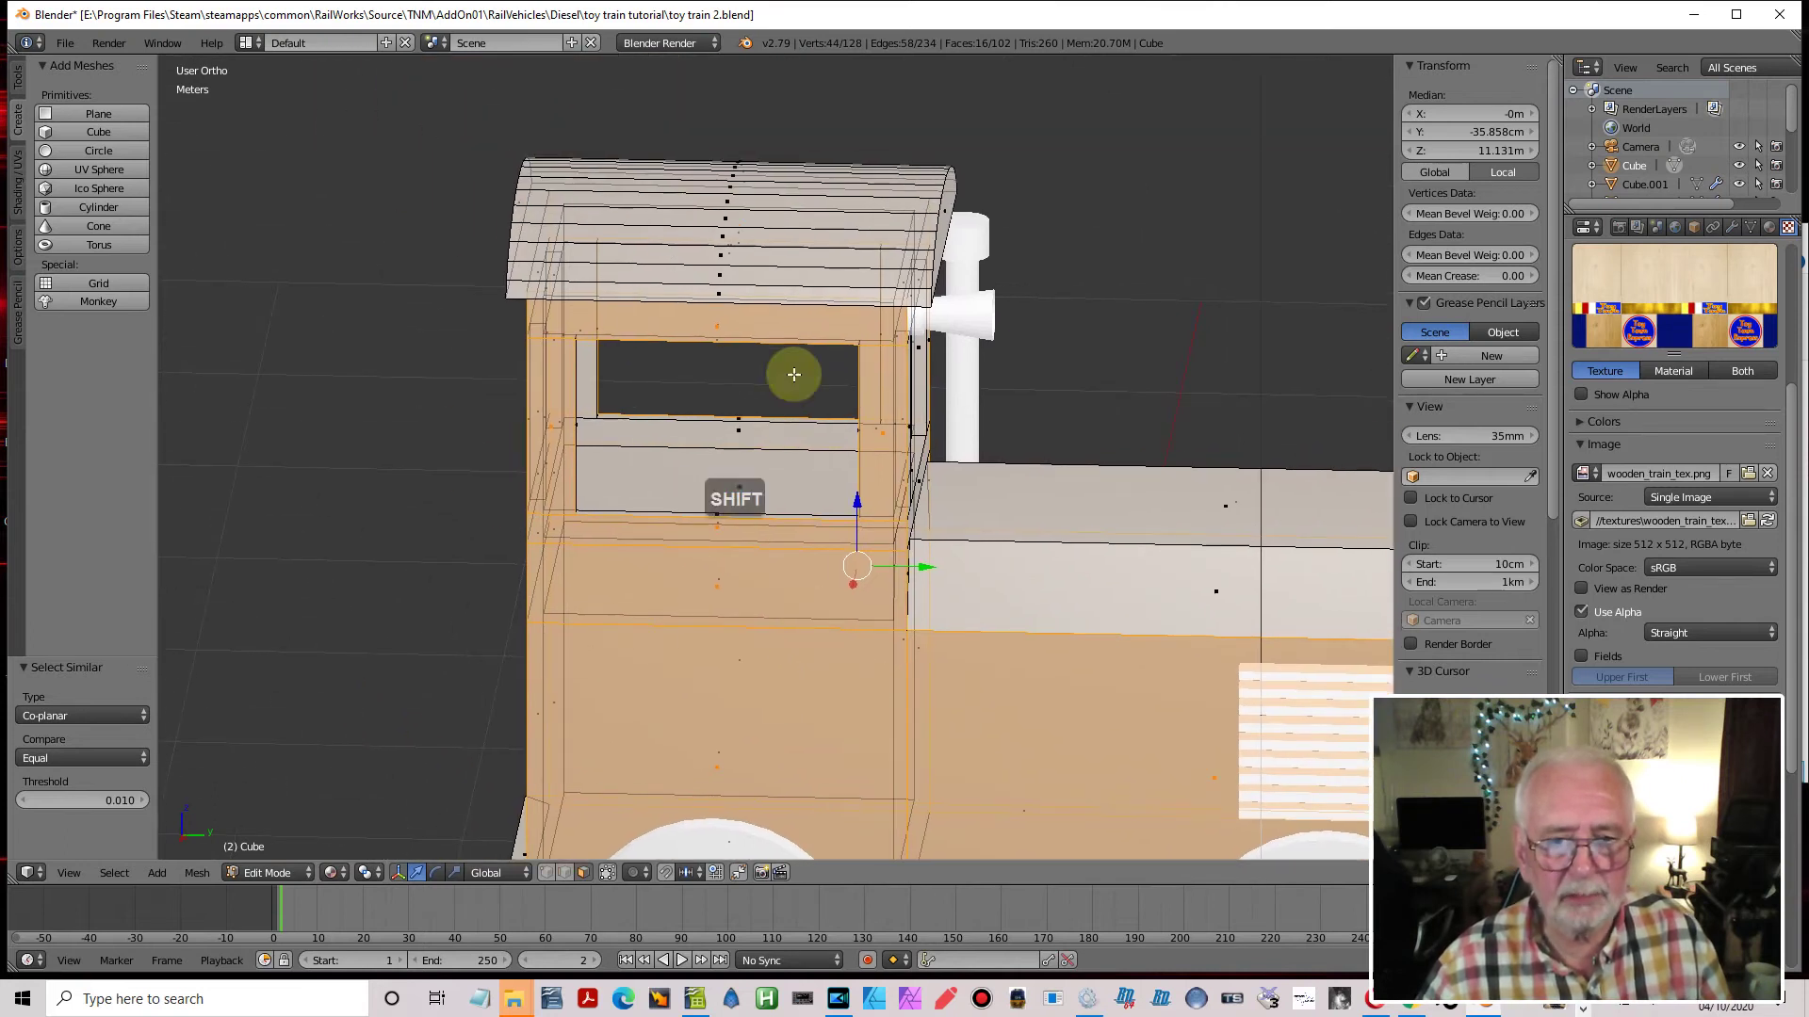
{"action": "right_click", "coordinate": [740, 438], "text": "shift"}
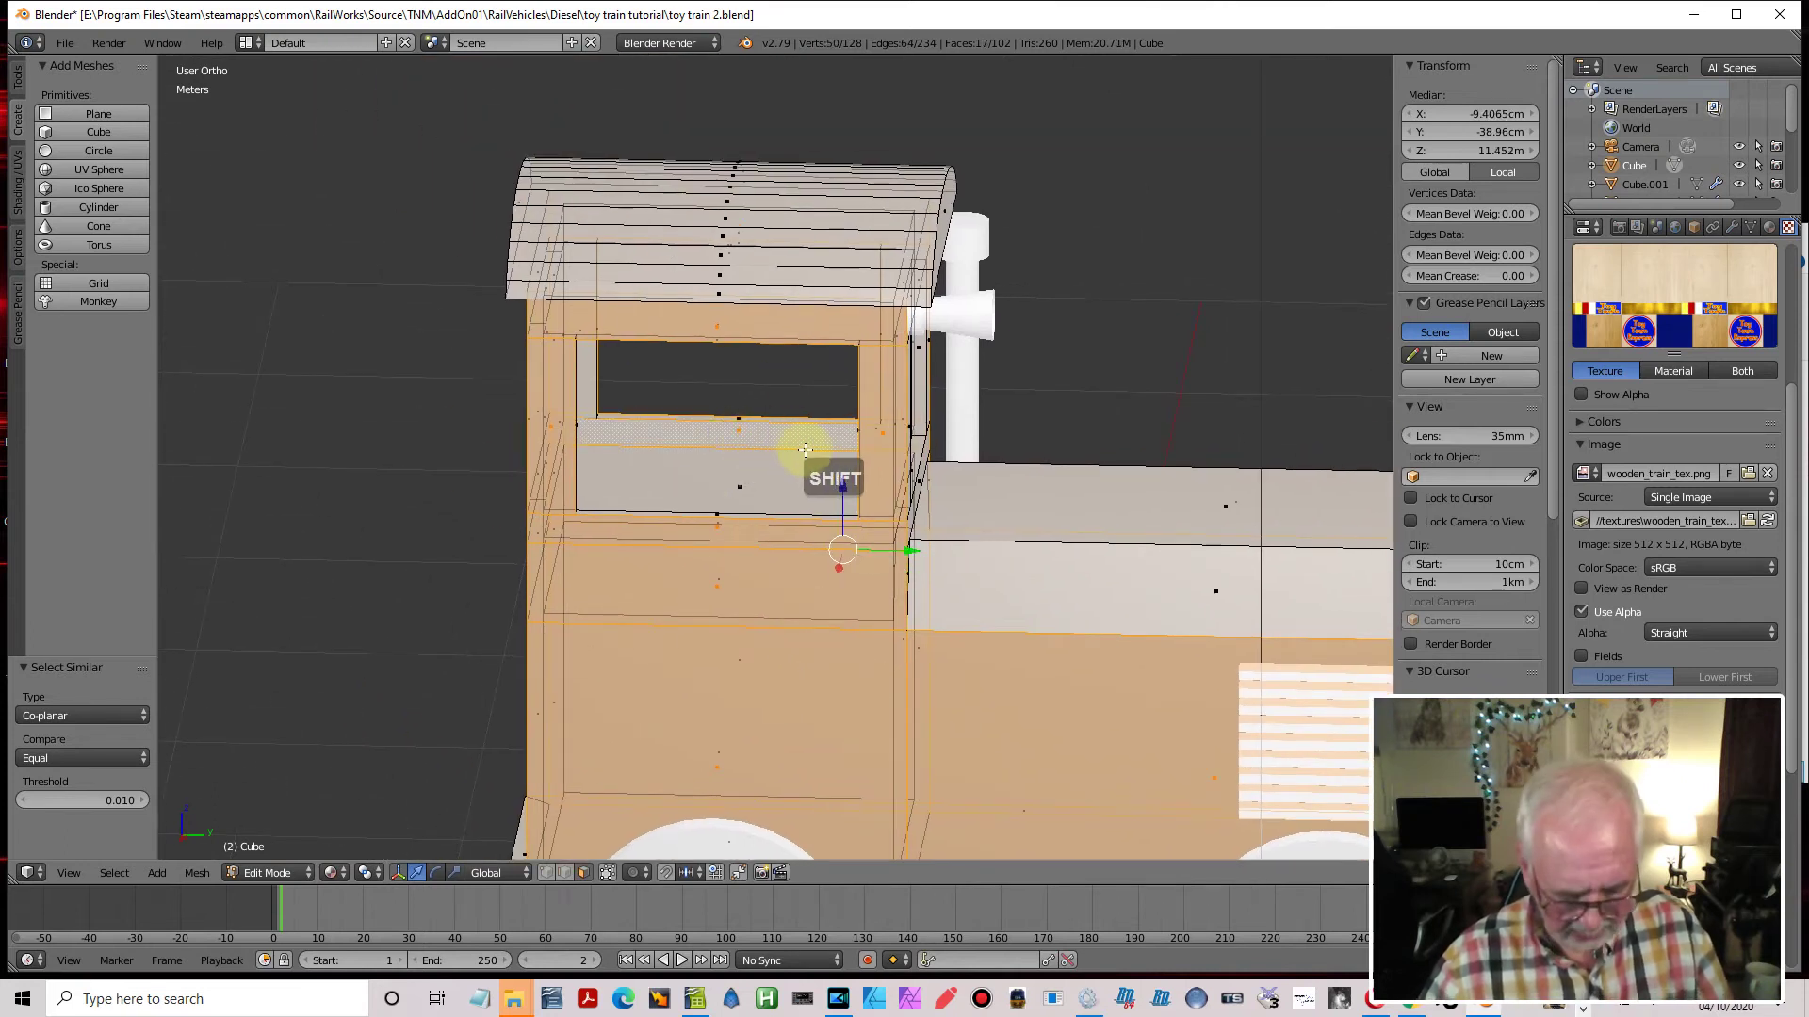
{"action": "key", "text": "shift+g"}
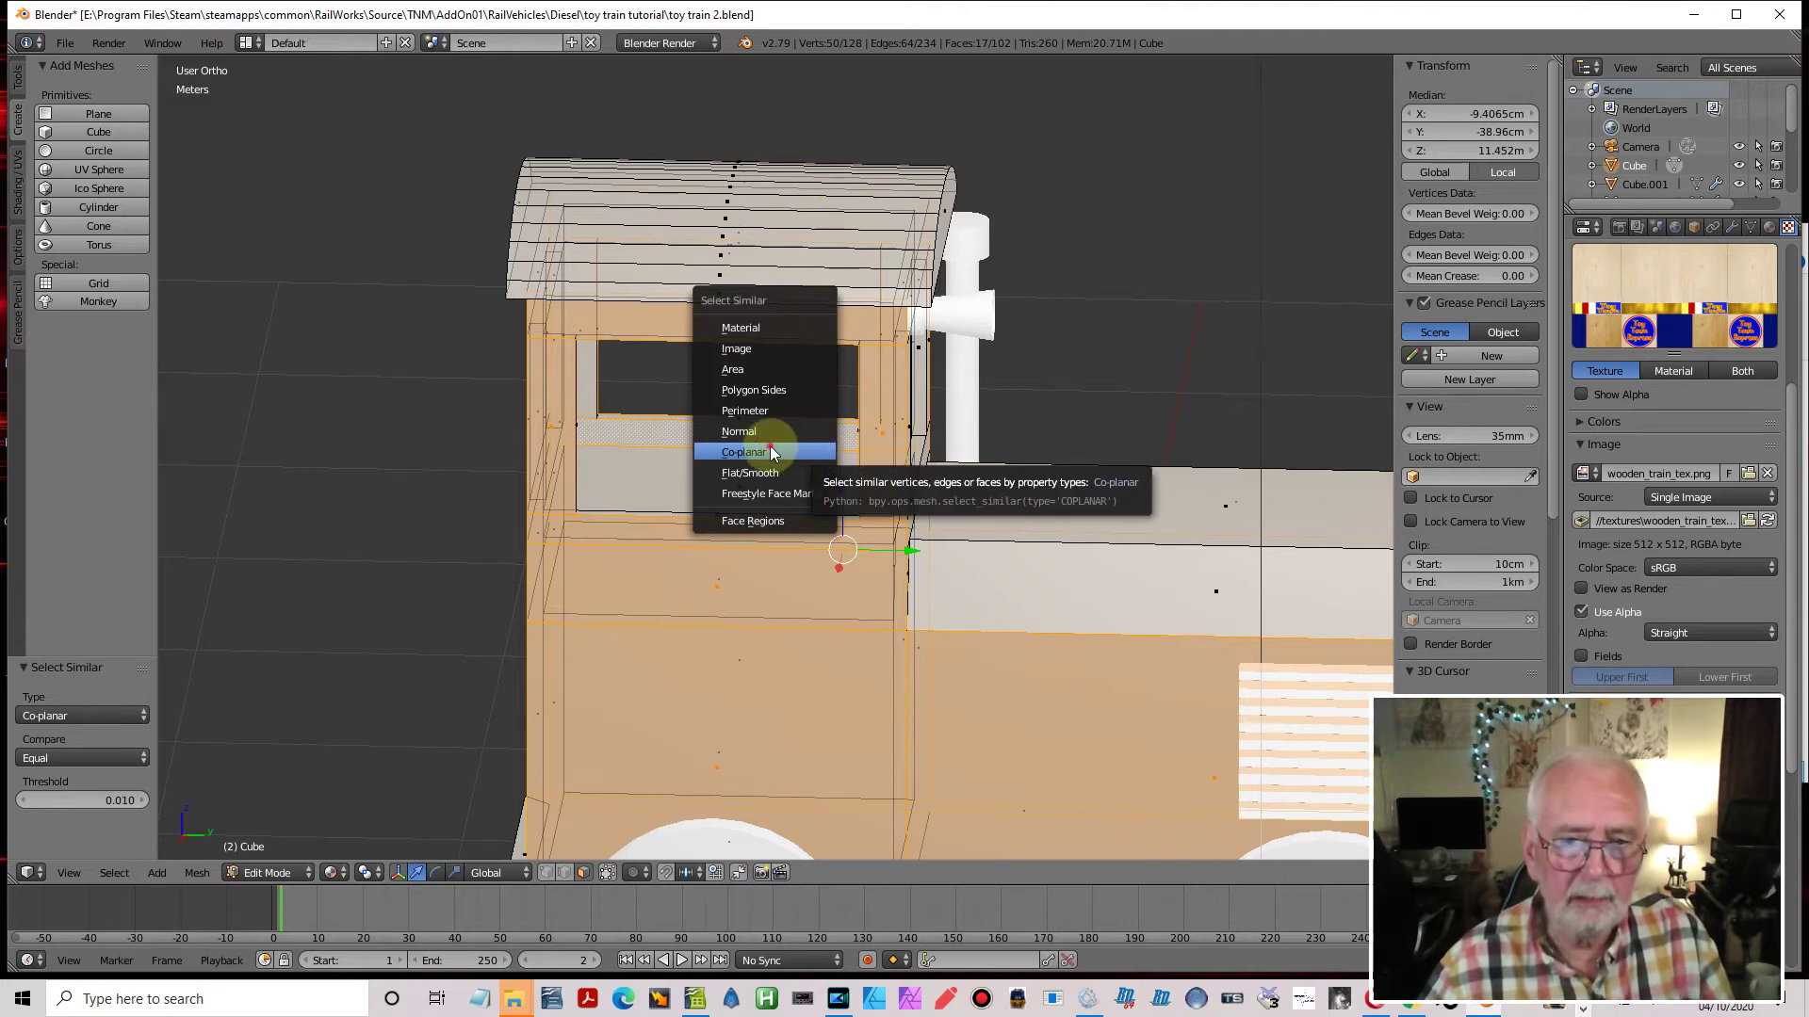
{"action": "left_click", "coordinate": [778, 452]}
{"action": "middle_click_drag", "start_coordinate": [860, 484], "coordinate": [489, 472]}
{"action": "right_click", "coordinate": [794, 444], "text": "shift"}
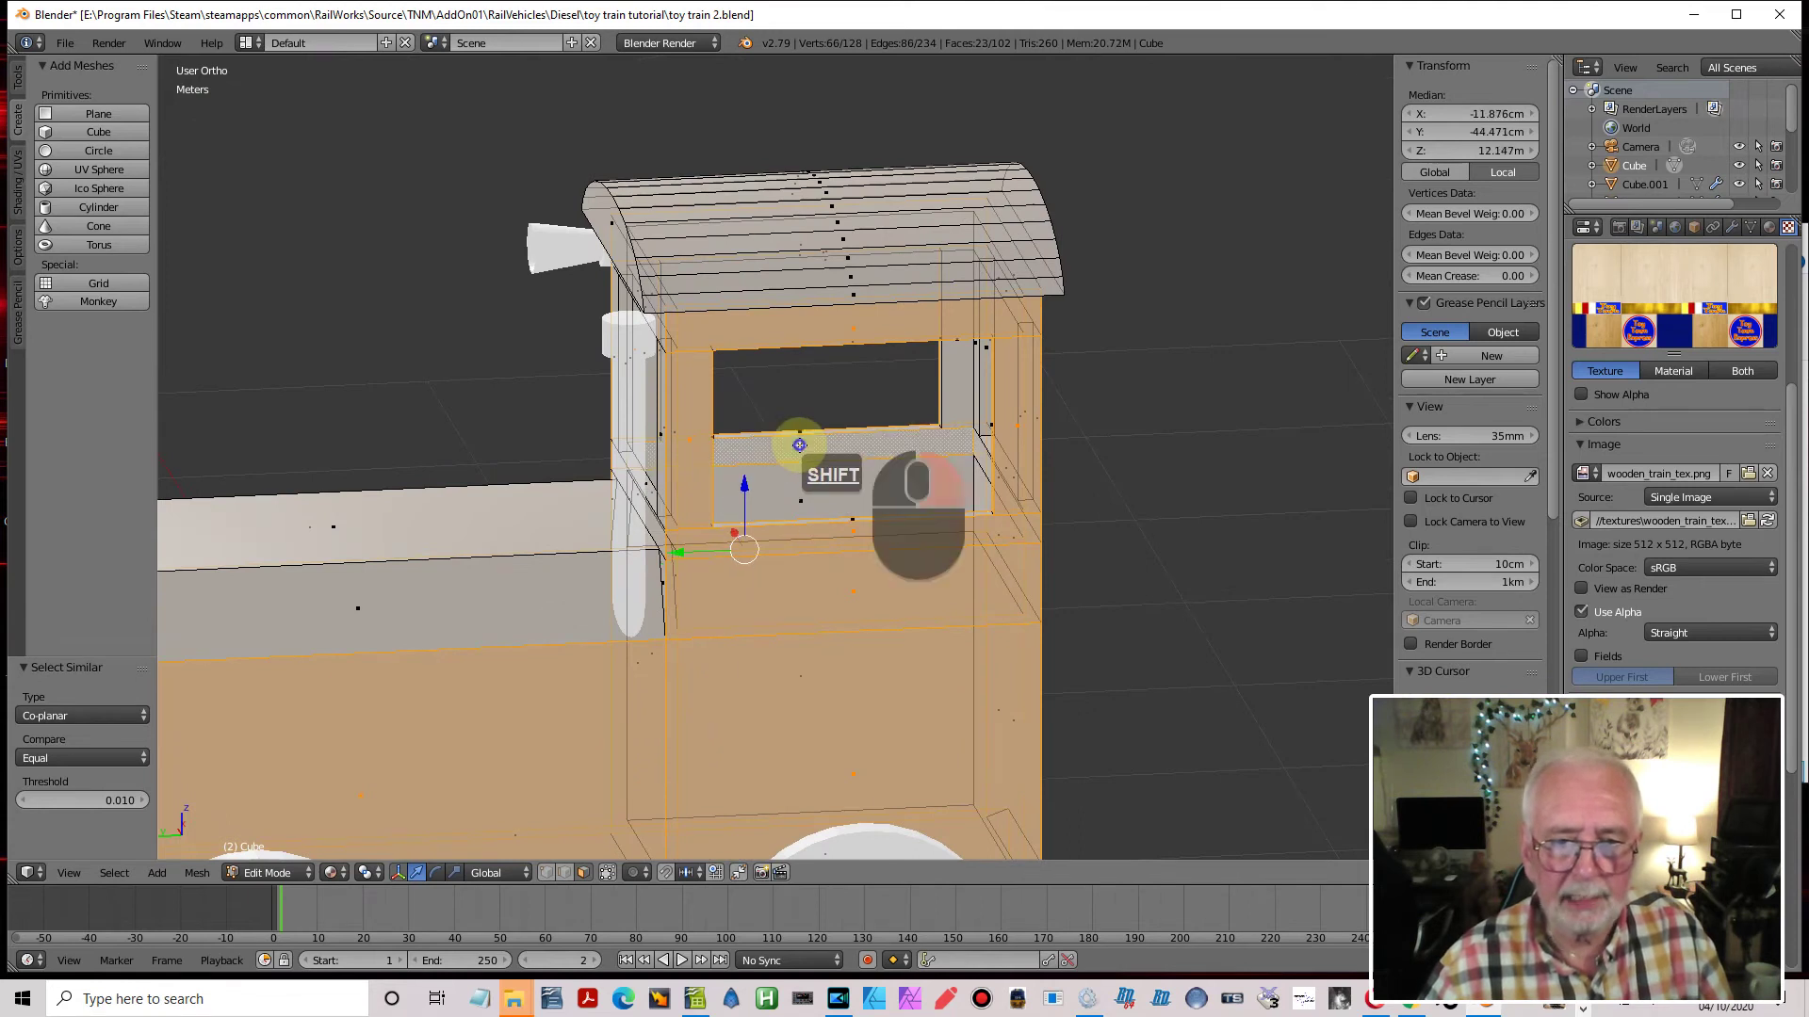
{"action": "key", "text": "shift+g"}
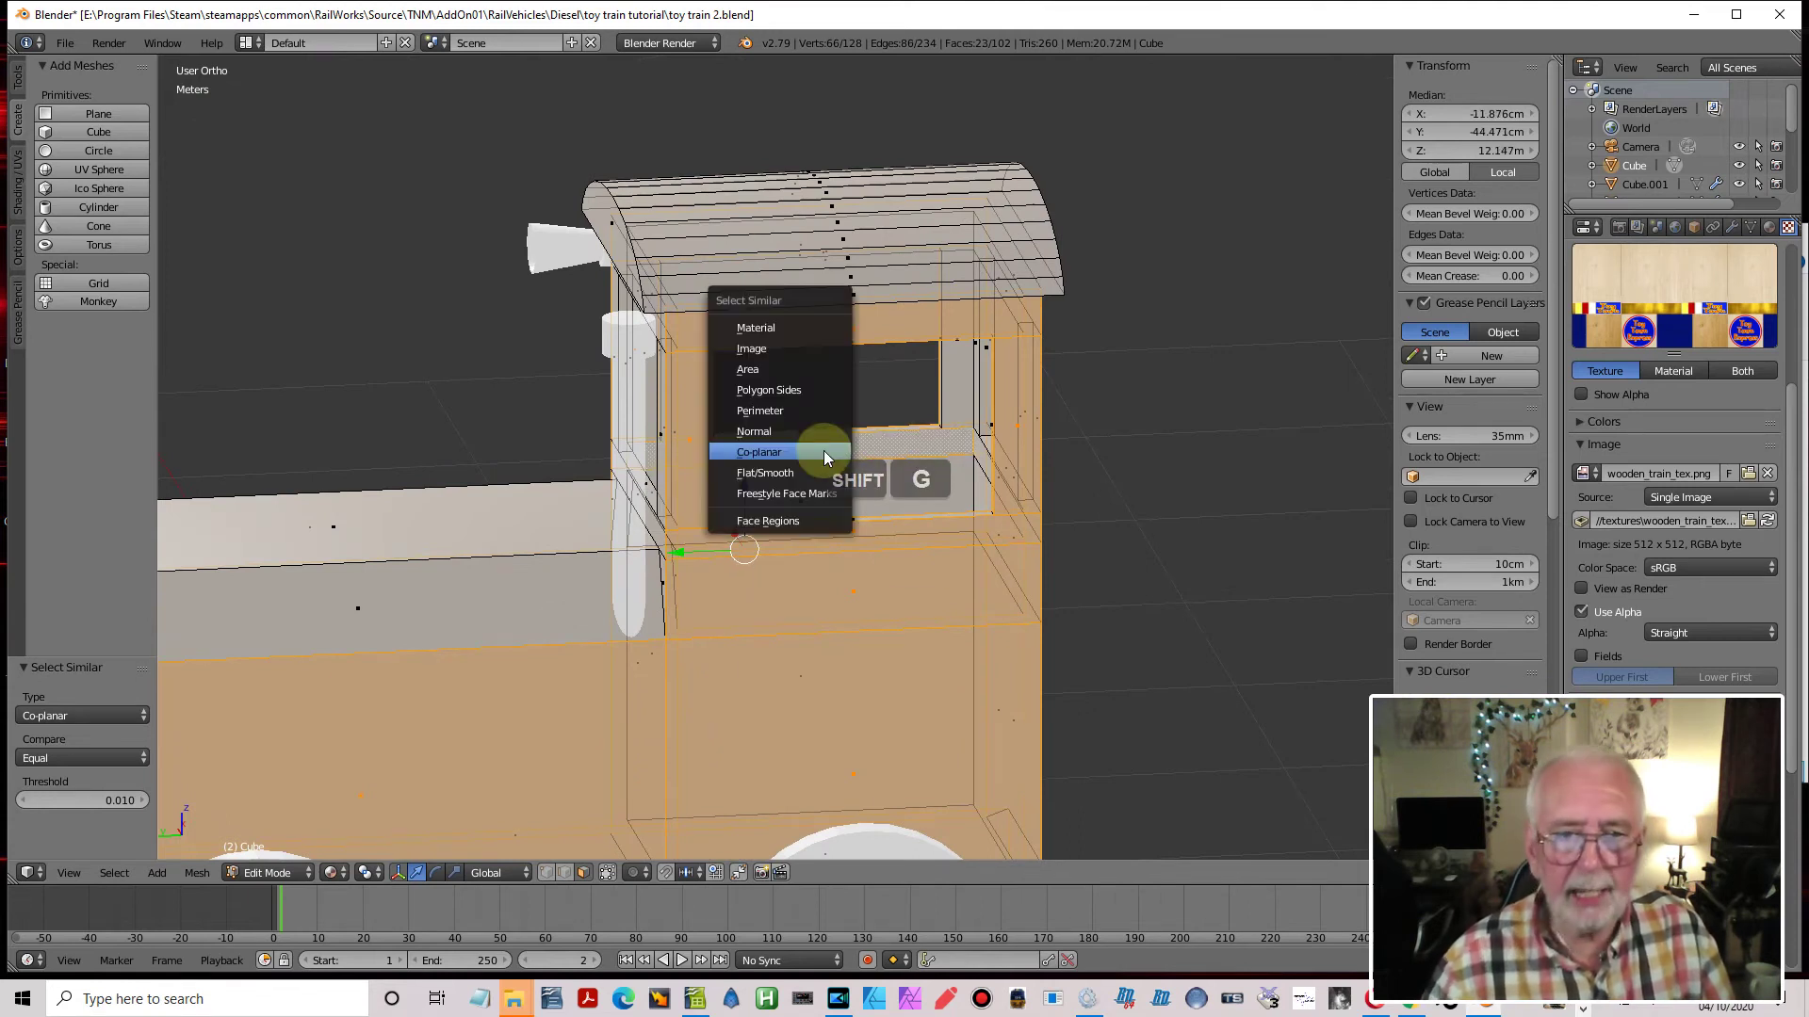
{"action": "left_click", "coordinate": [822, 457]}
Add the sloping upper side faces of the bonnet on both sides of the train to the selection
{"action": "middle_click_drag", "start_coordinate": [954, 514], "coordinate": [542, 541]}
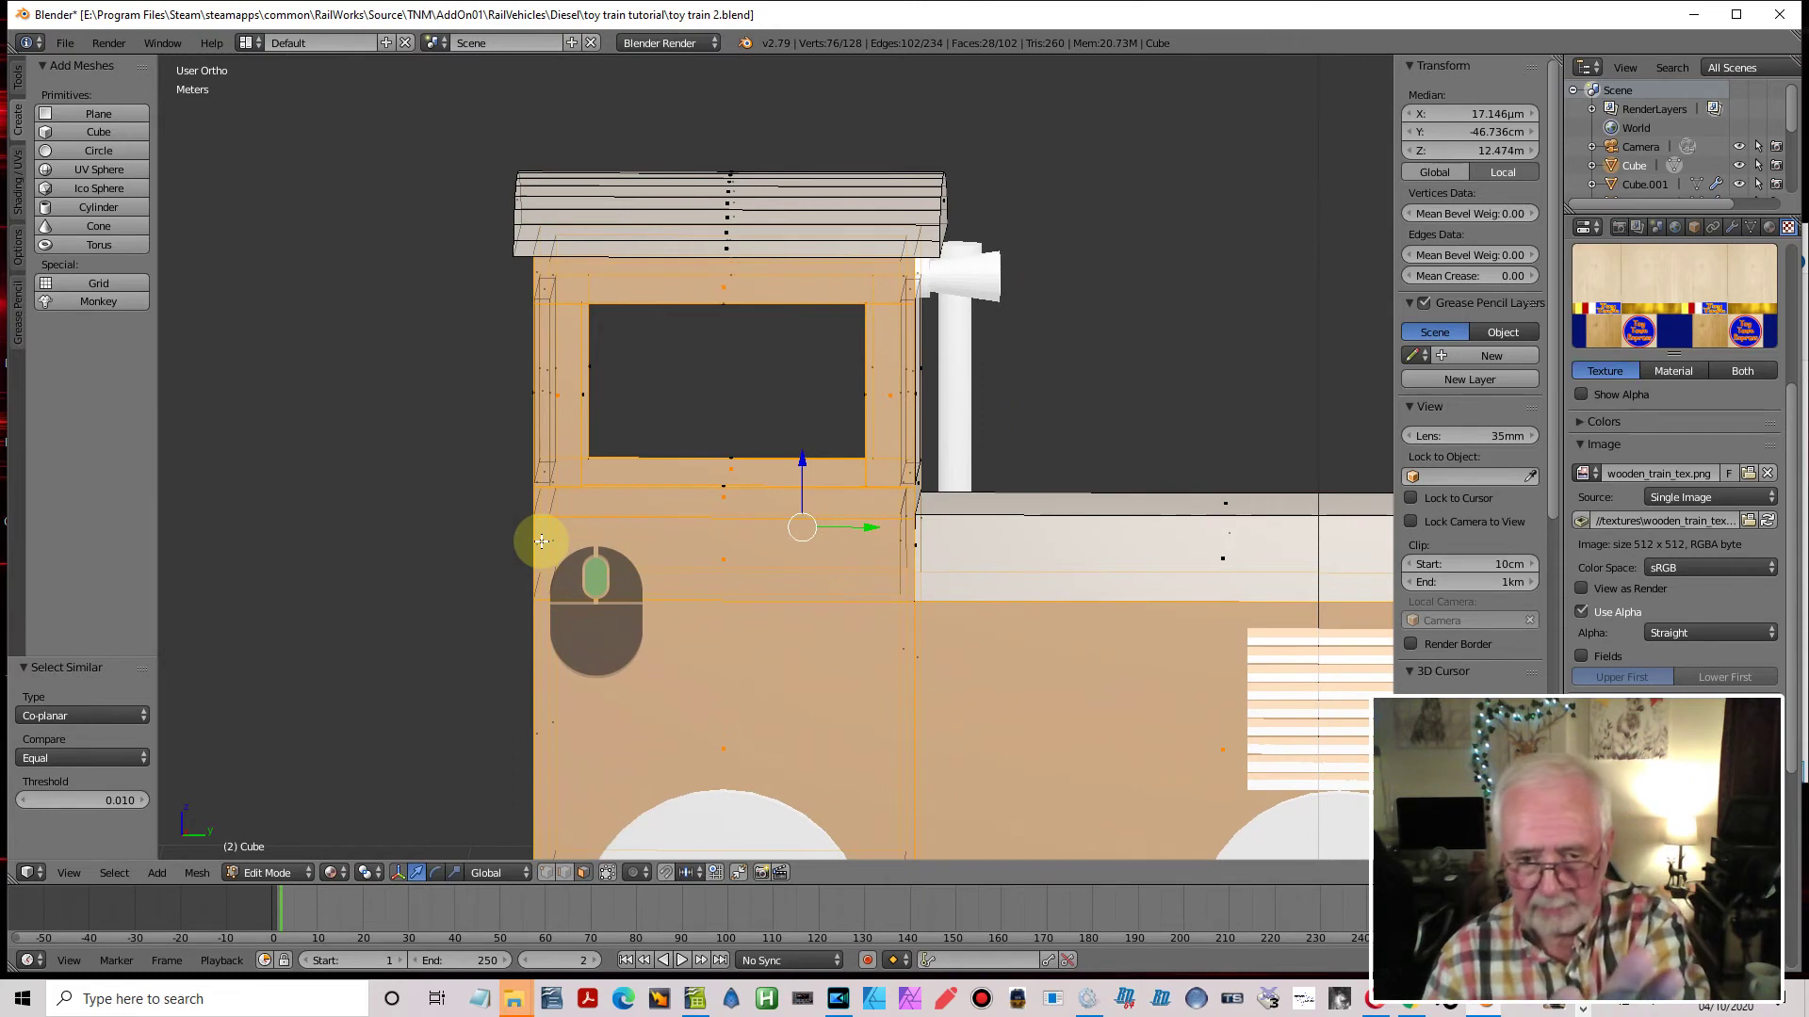
{"action": "middle_click_drag", "start_coordinate": [541, 540], "coordinate": [632, 597]}
{"action": "scroll", "coordinate": [612, 592], "scroll_direction": "down", "scroll_amount": 5}
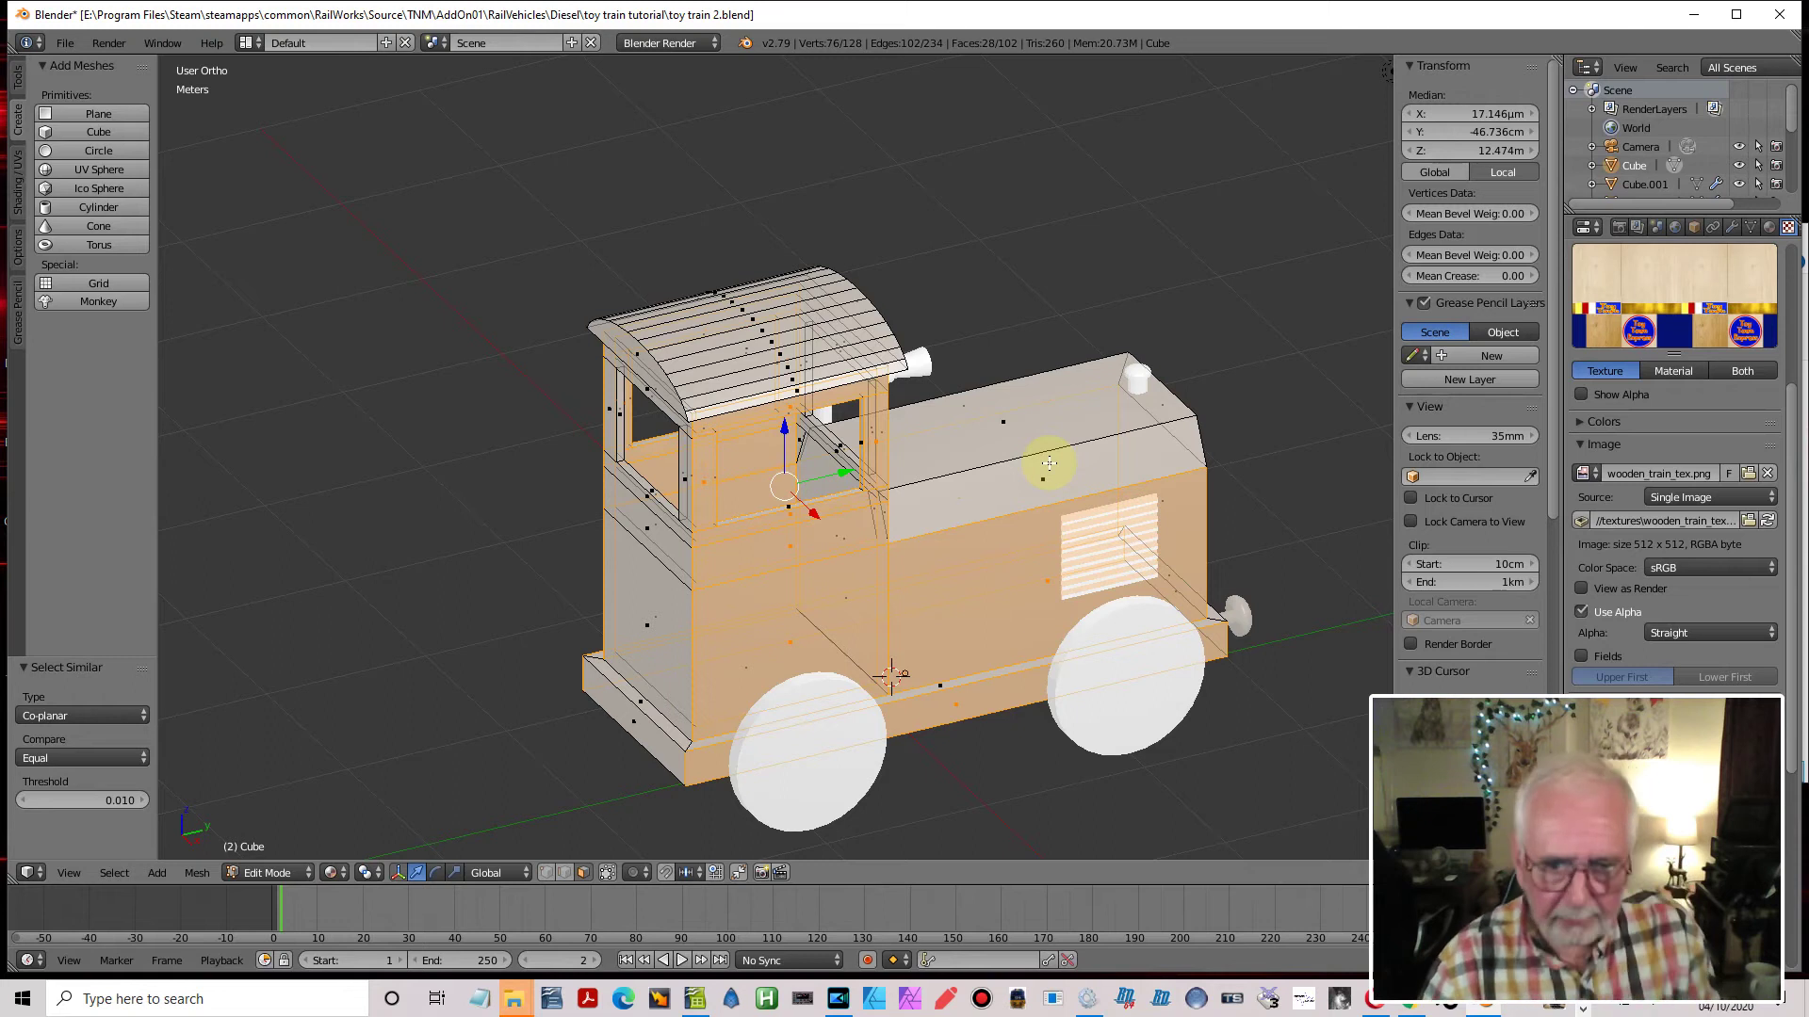
{"action": "right_click", "coordinate": [1042, 494], "text": "shift"}
{"action": "middle_click_drag", "start_coordinate": [1070, 505], "coordinate": [258, 484]}
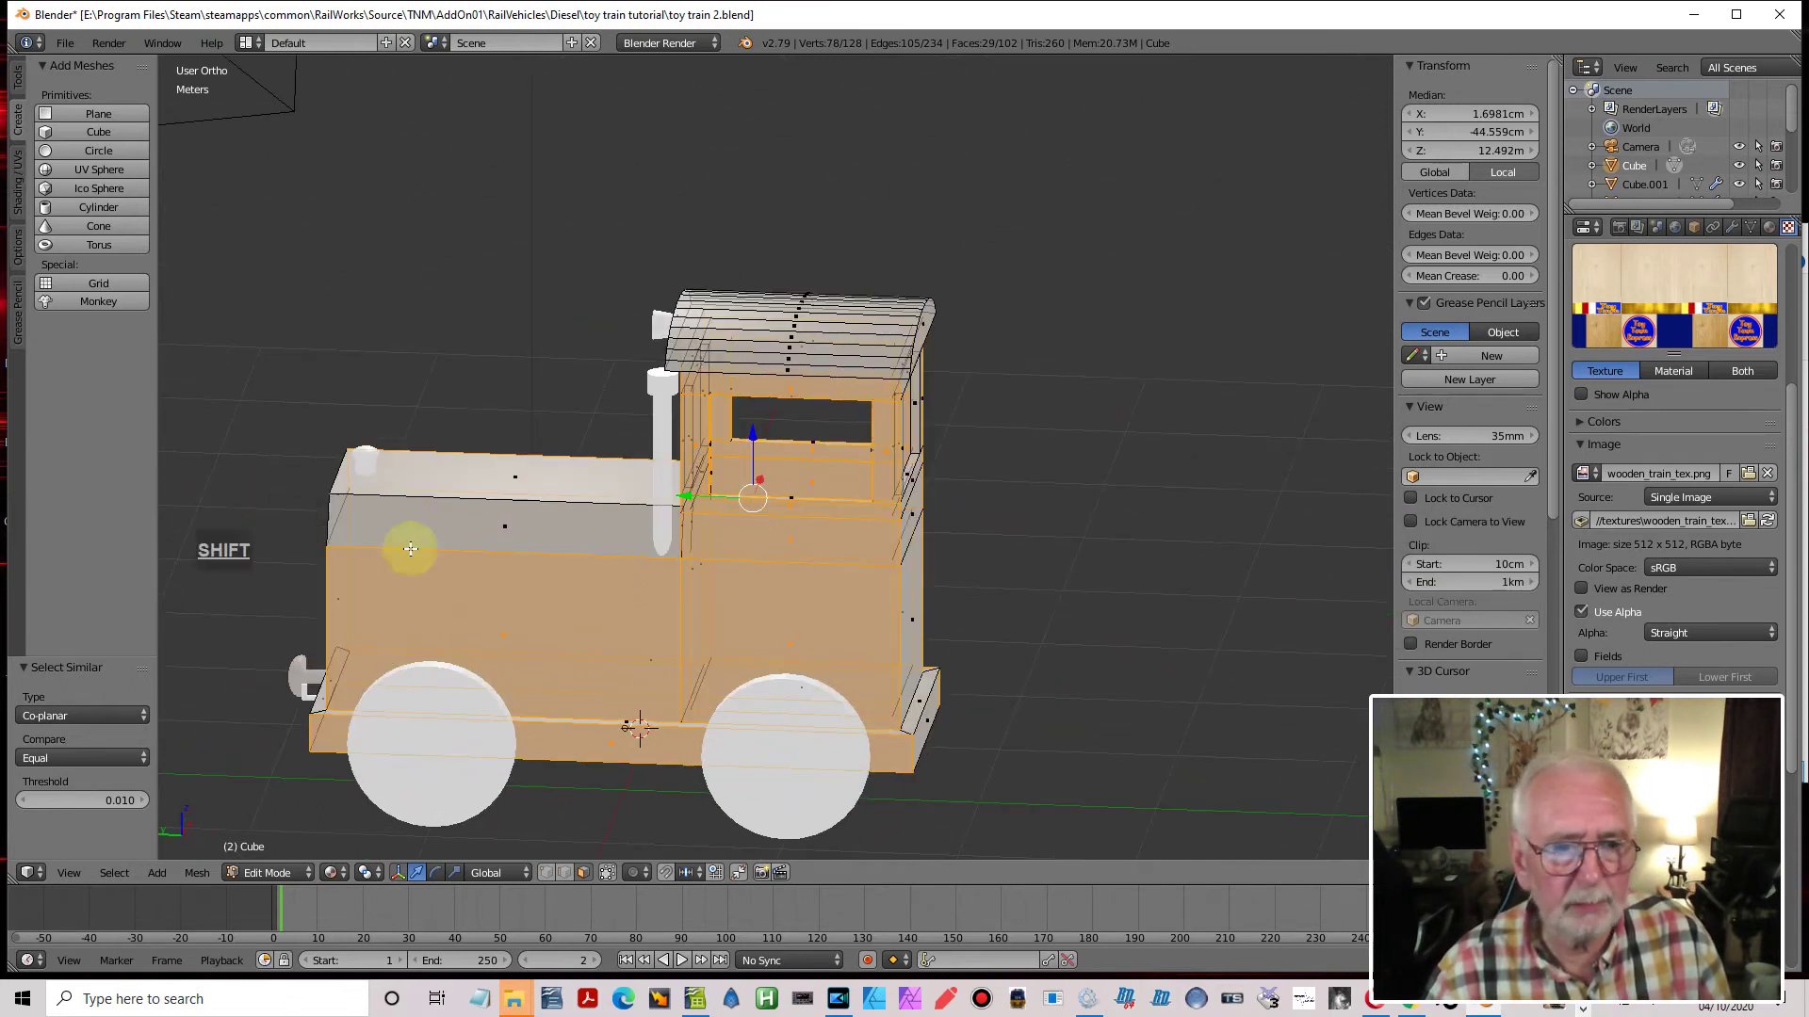
{"action": "right_click", "coordinate": [499, 525], "text": "shift"}
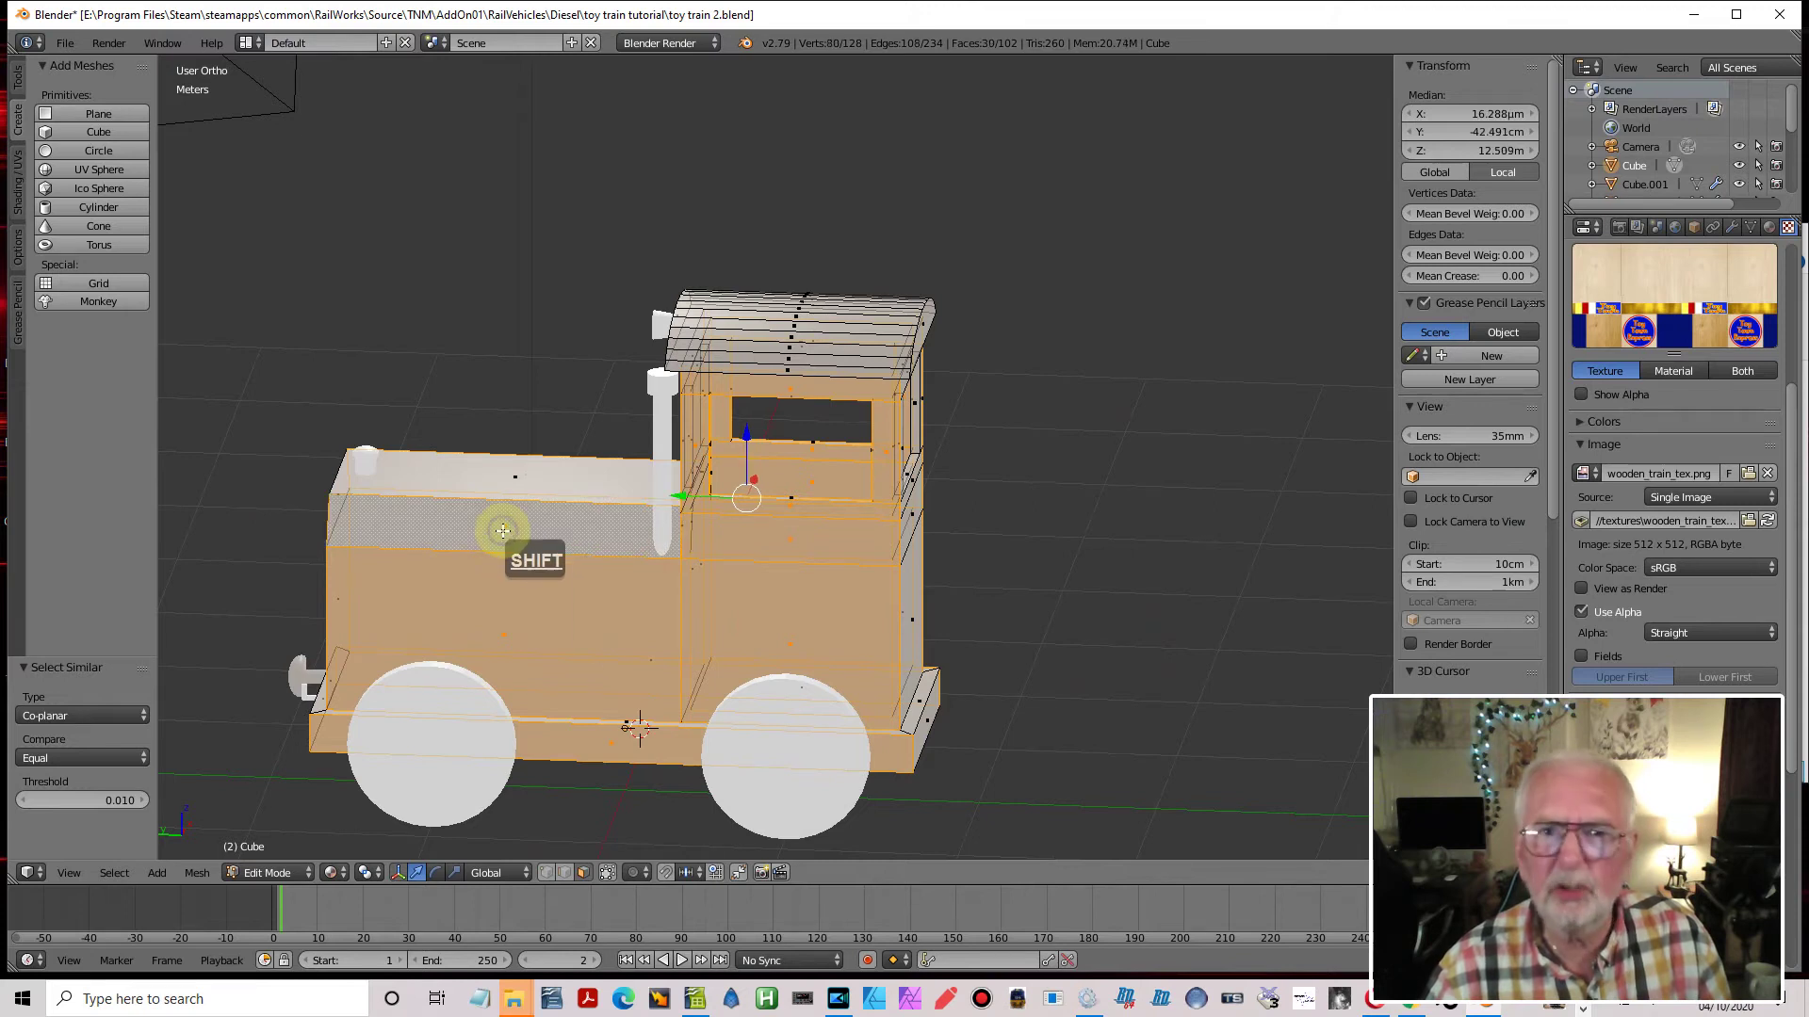
Add the remaining inner side faces of the cab's window posts on both sides to the selection
{"action": "key", "text": "KP_3"}
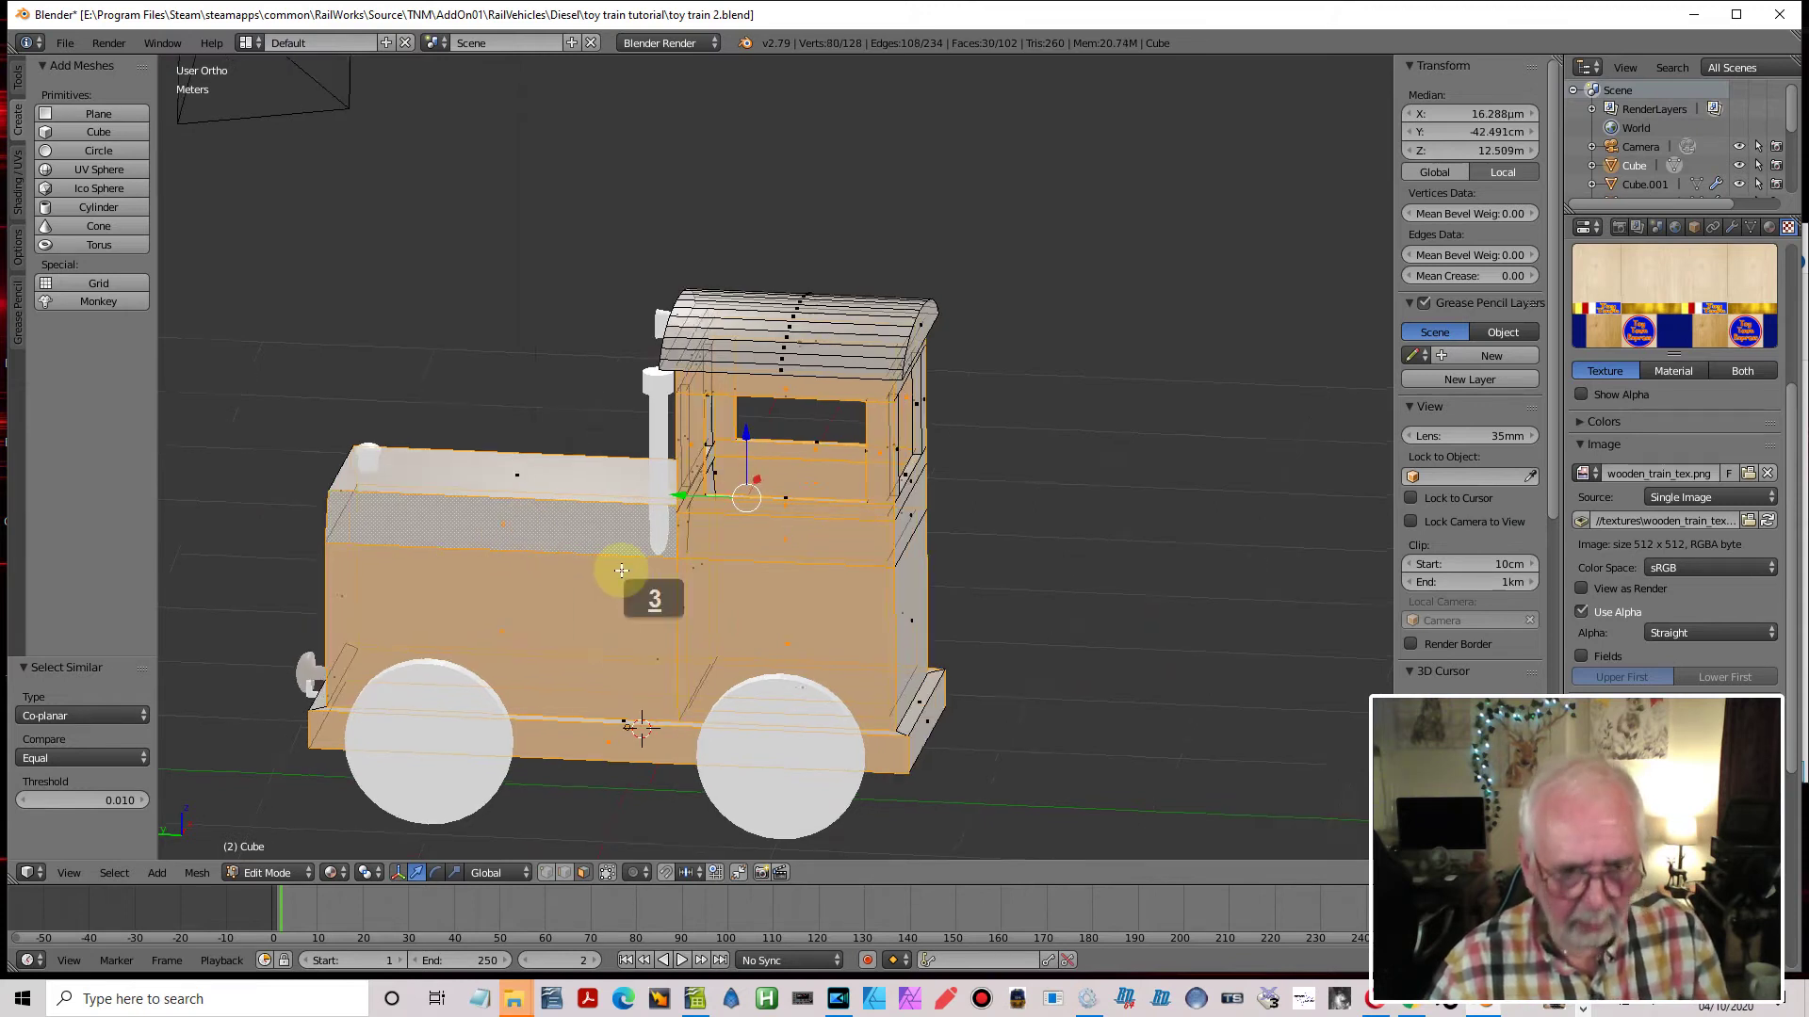
{"action": "middle_click_drag", "start_coordinate": [896, 606], "coordinate": [698, 484], "text": "shift"}
{"action": "mouse_move", "coordinate": [757, 553]}
{"action": "middle_mouse_down"}
{"action": "mouse_move", "coordinate": [775, 646]}
{"action": "mouse_move", "coordinate": [969, 635]}
{"action": "mouse_move", "coordinate": [1058, 647]}
{"action": "mouse_move", "coordinate": [1065, 664]}
{"action": "mouse_move", "coordinate": [1393, 585]}
{"action": "mouse_move", "coordinate": [272, 567]}
{"action": "mouse_move", "coordinate": [379, 565]}
{"action": "mouse_move", "coordinate": [477, 484]}
{"action": "mouse_move", "coordinate": [612, 500]}
{"action": "mouse_move", "coordinate": [517, 472]}
{"action": "mouse_move", "coordinate": [739, 578]}
{"action": "middle_mouse_up"}
{"action": "scroll", "coordinate": [557, 433], "scroll_direction": "down", "scroll_amount": 1}
{"action": "scroll", "coordinate": [558, 433], "scroll_direction": "up", "scroll_amount": 3}
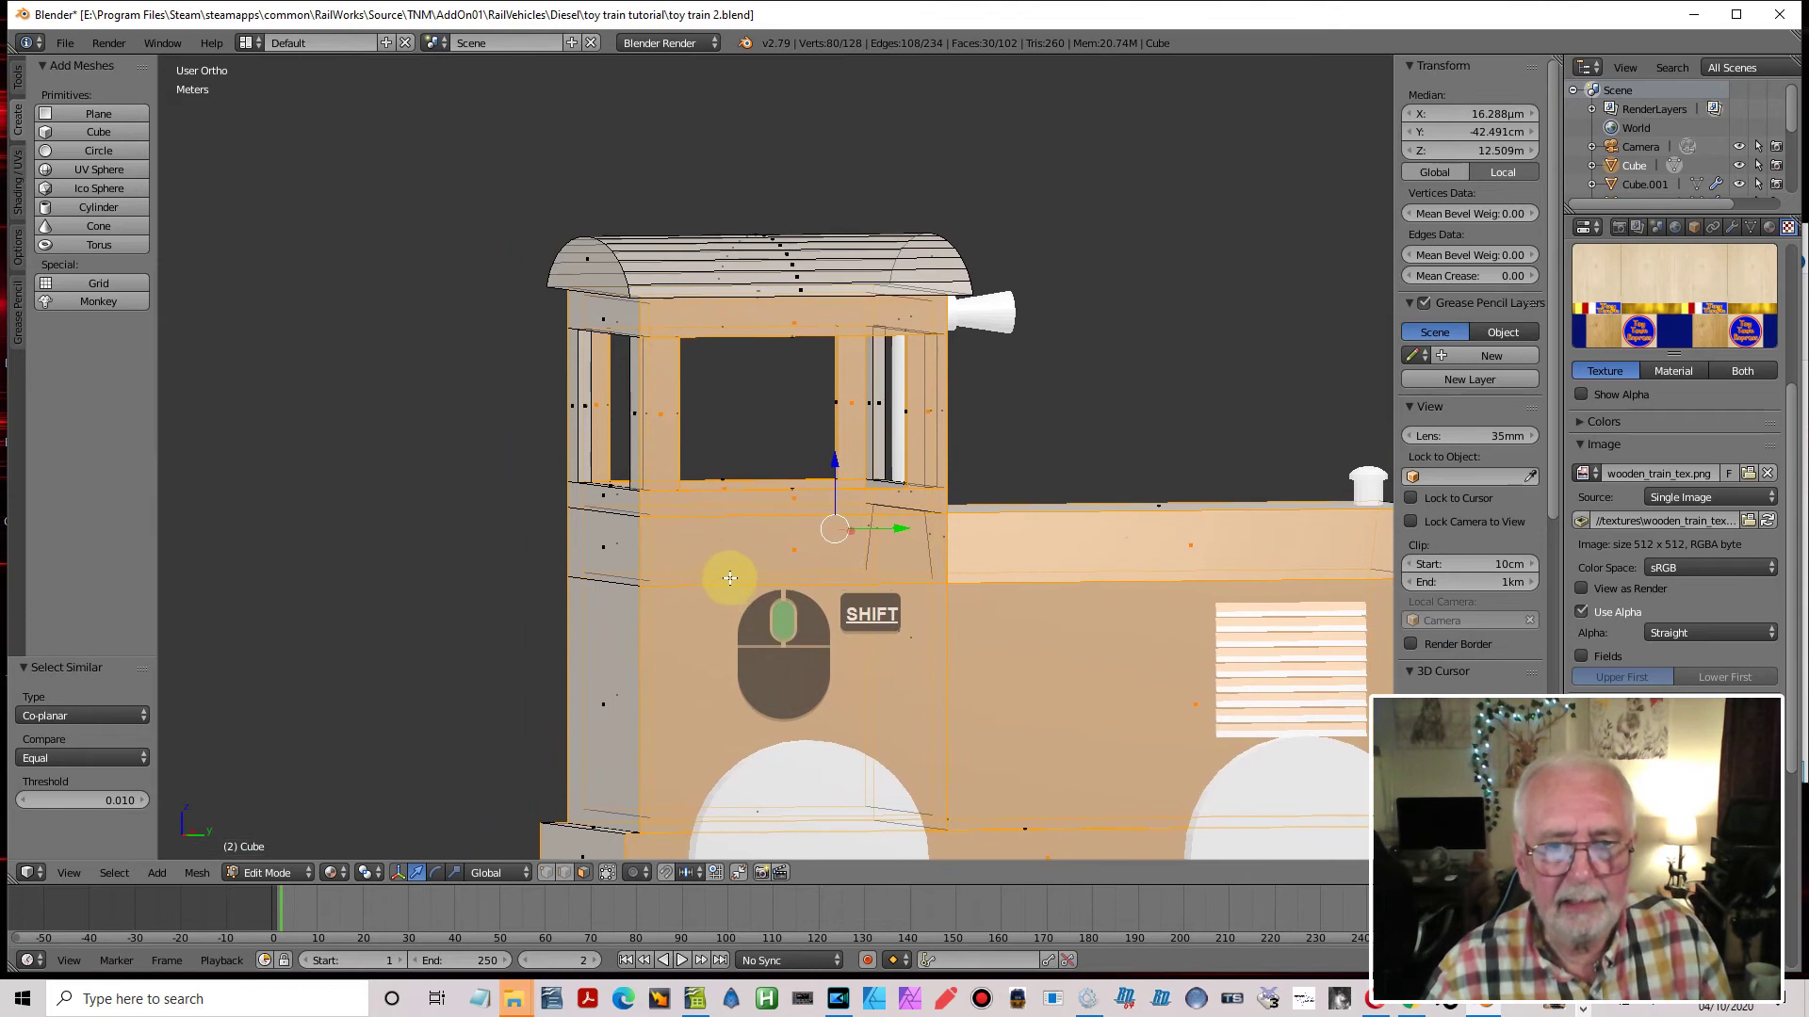
{"action": "scroll", "coordinate": [738, 578], "scroll_direction": "up", "scroll_amount": 2}
{"action": "middle_click_drag", "start_coordinate": [606, 512], "coordinate": [788, 518], "text": "shift"}
{"action": "right_click", "coordinate": [446, 381], "text": "shift"}
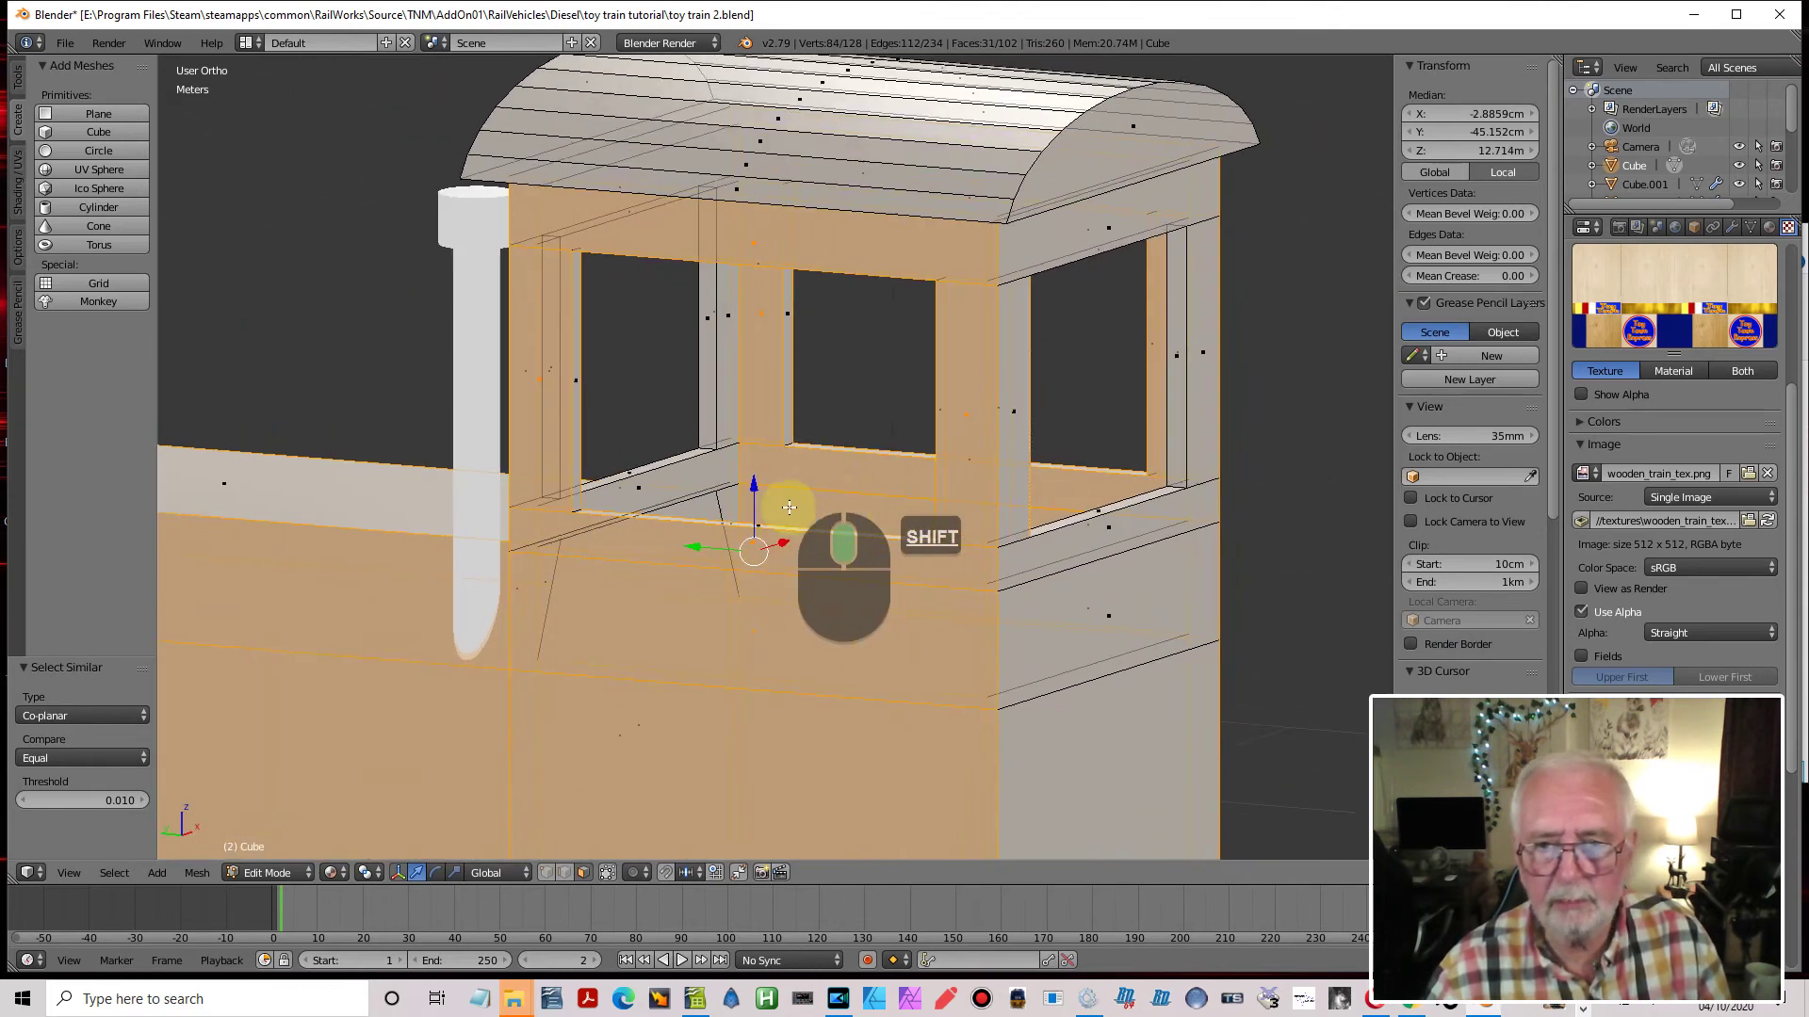
{"action": "right_click", "coordinate": [1176, 356], "text": "shift"}
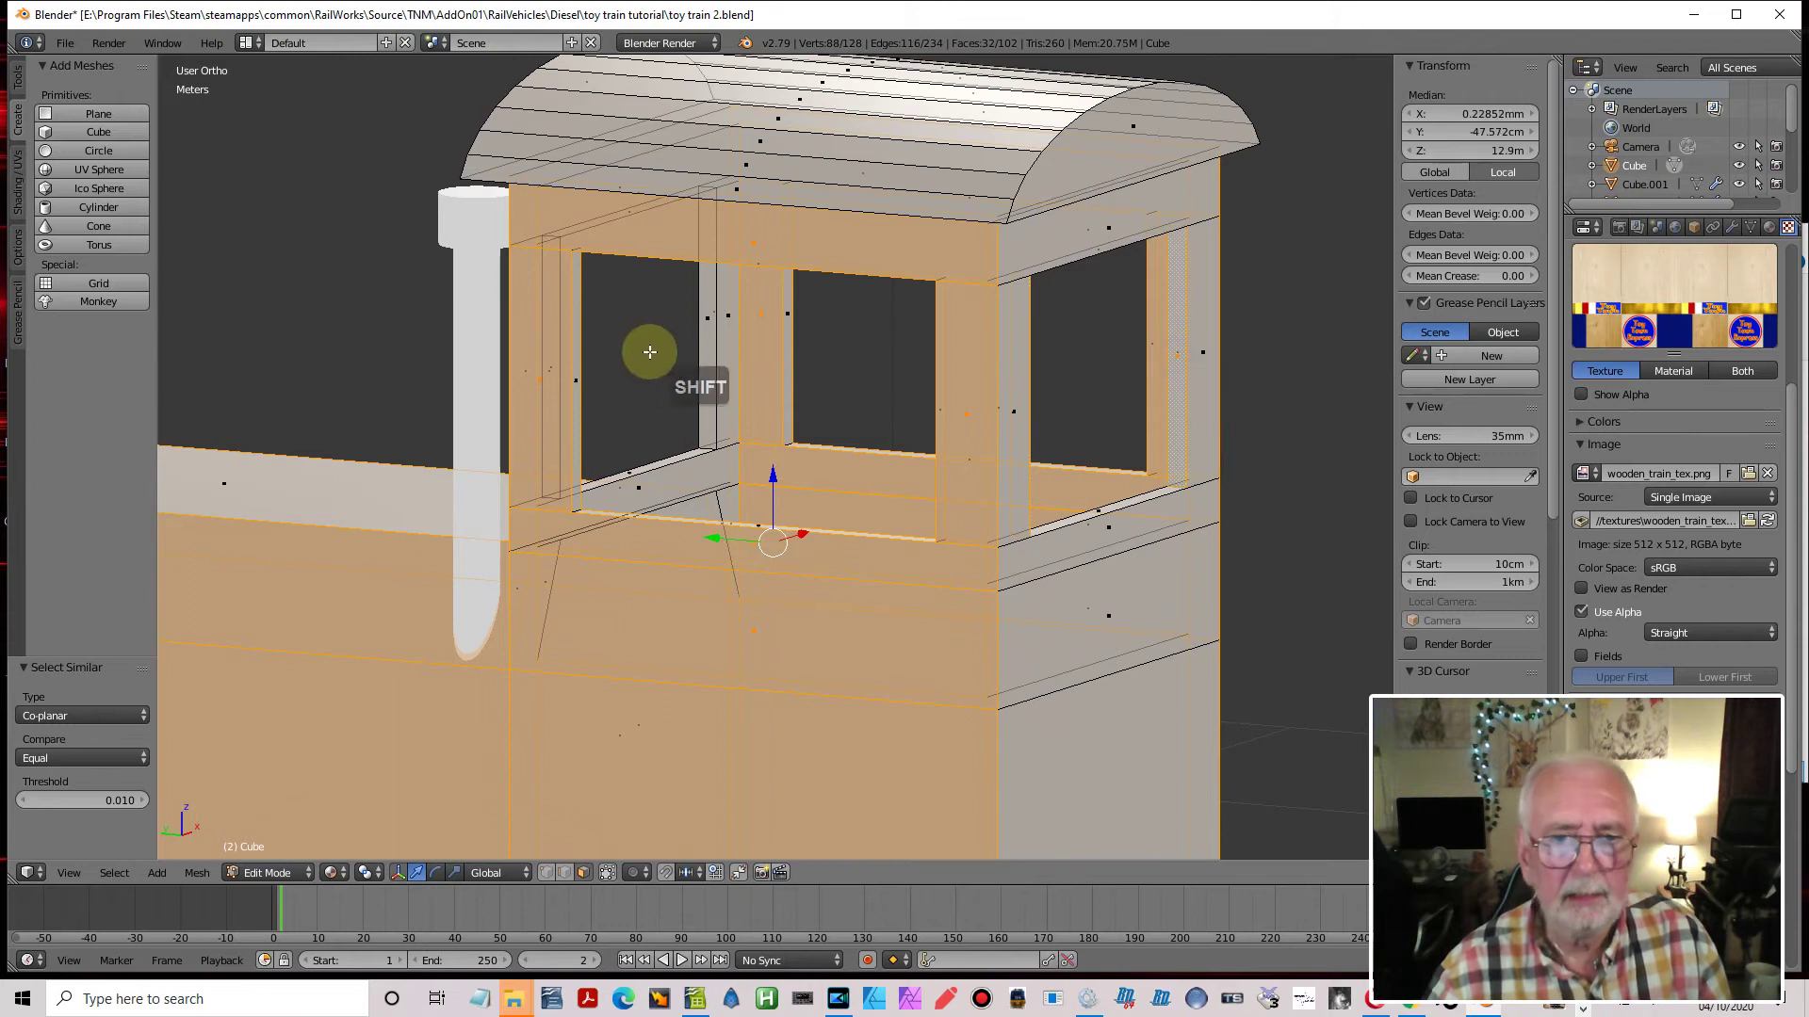
{"action": "right_click", "coordinate": [707, 322], "text": "shift"}
{"action": "middle_click_drag", "start_coordinate": [816, 433], "coordinate": [514, 466]}
{"action": "right_click", "coordinate": [902, 356], "text": "shift"}
{"action": "middle_click_drag", "start_coordinate": [933, 436], "coordinate": [802, 464]}
UV unwrap the selected side faces from the right orthographic view with Project from View (Bounds)
{"action": "key", "text": "KP_3"}
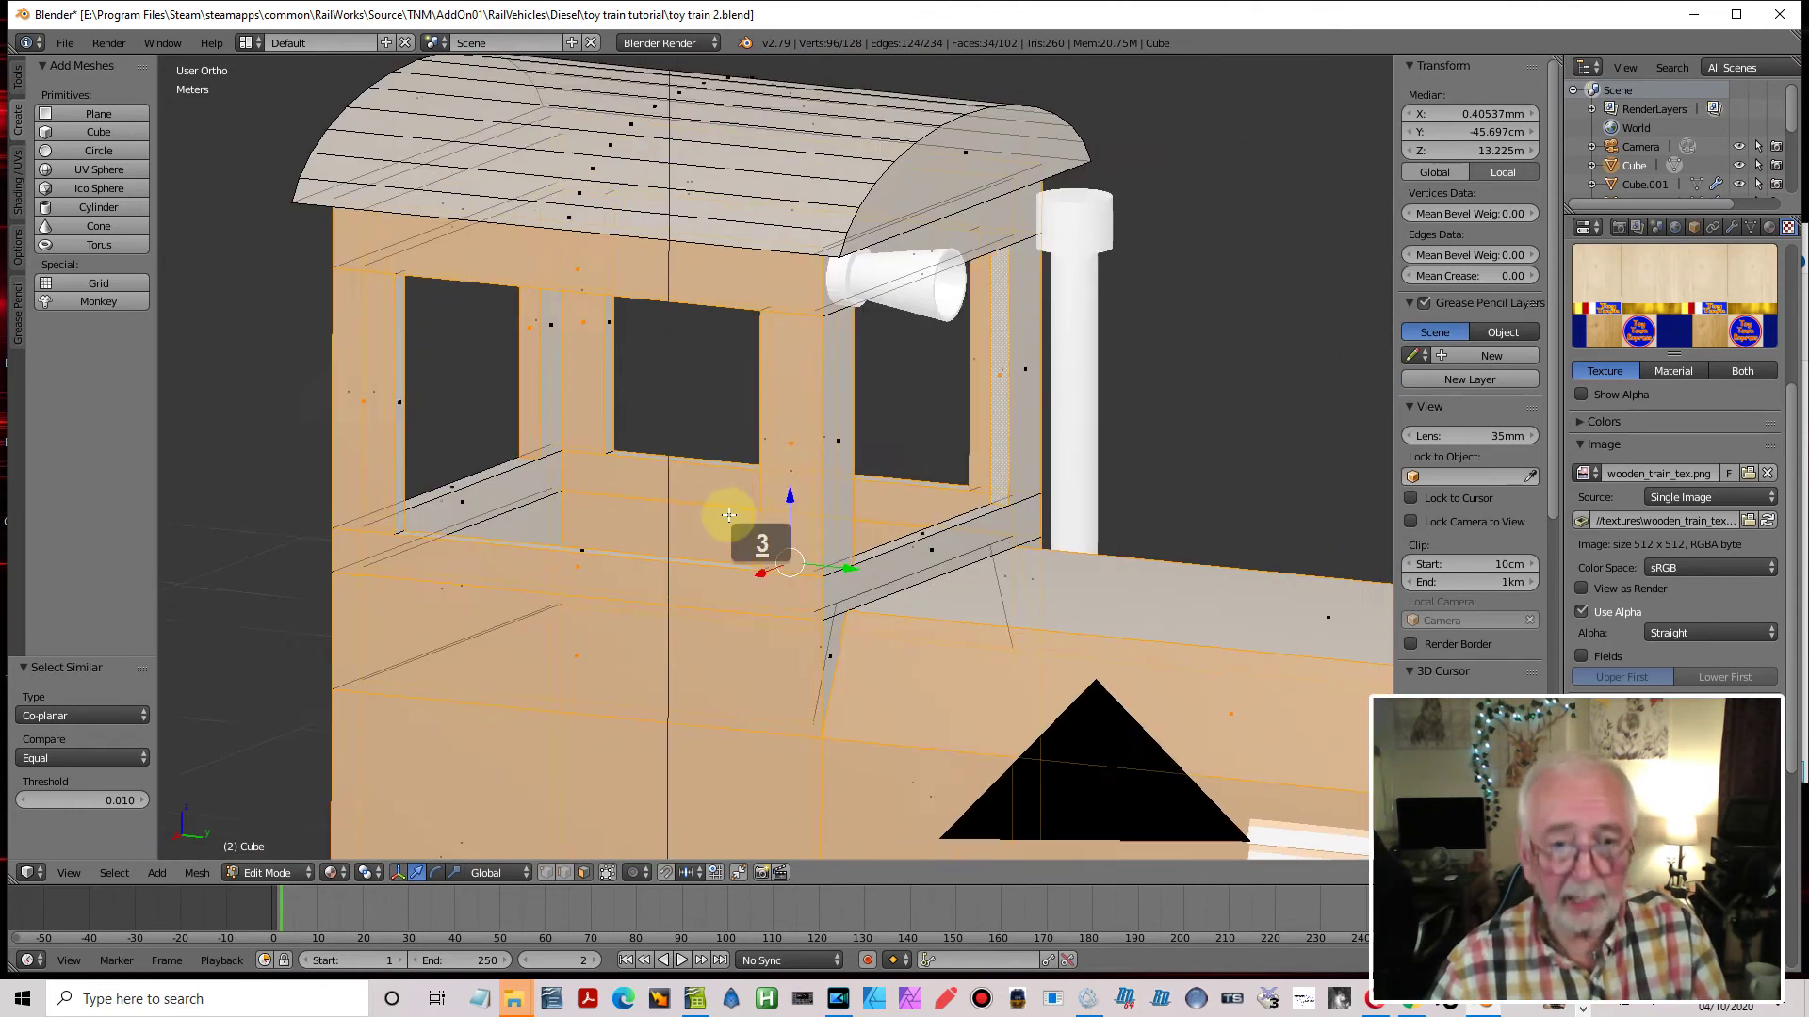
{"action": "scroll", "coordinate": [749, 539], "scroll_direction": "down", "scroll_amount": 2}
{"action": "scroll", "coordinate": [755, 546], "scroll_direction": "down", "scroll_amount": 2}
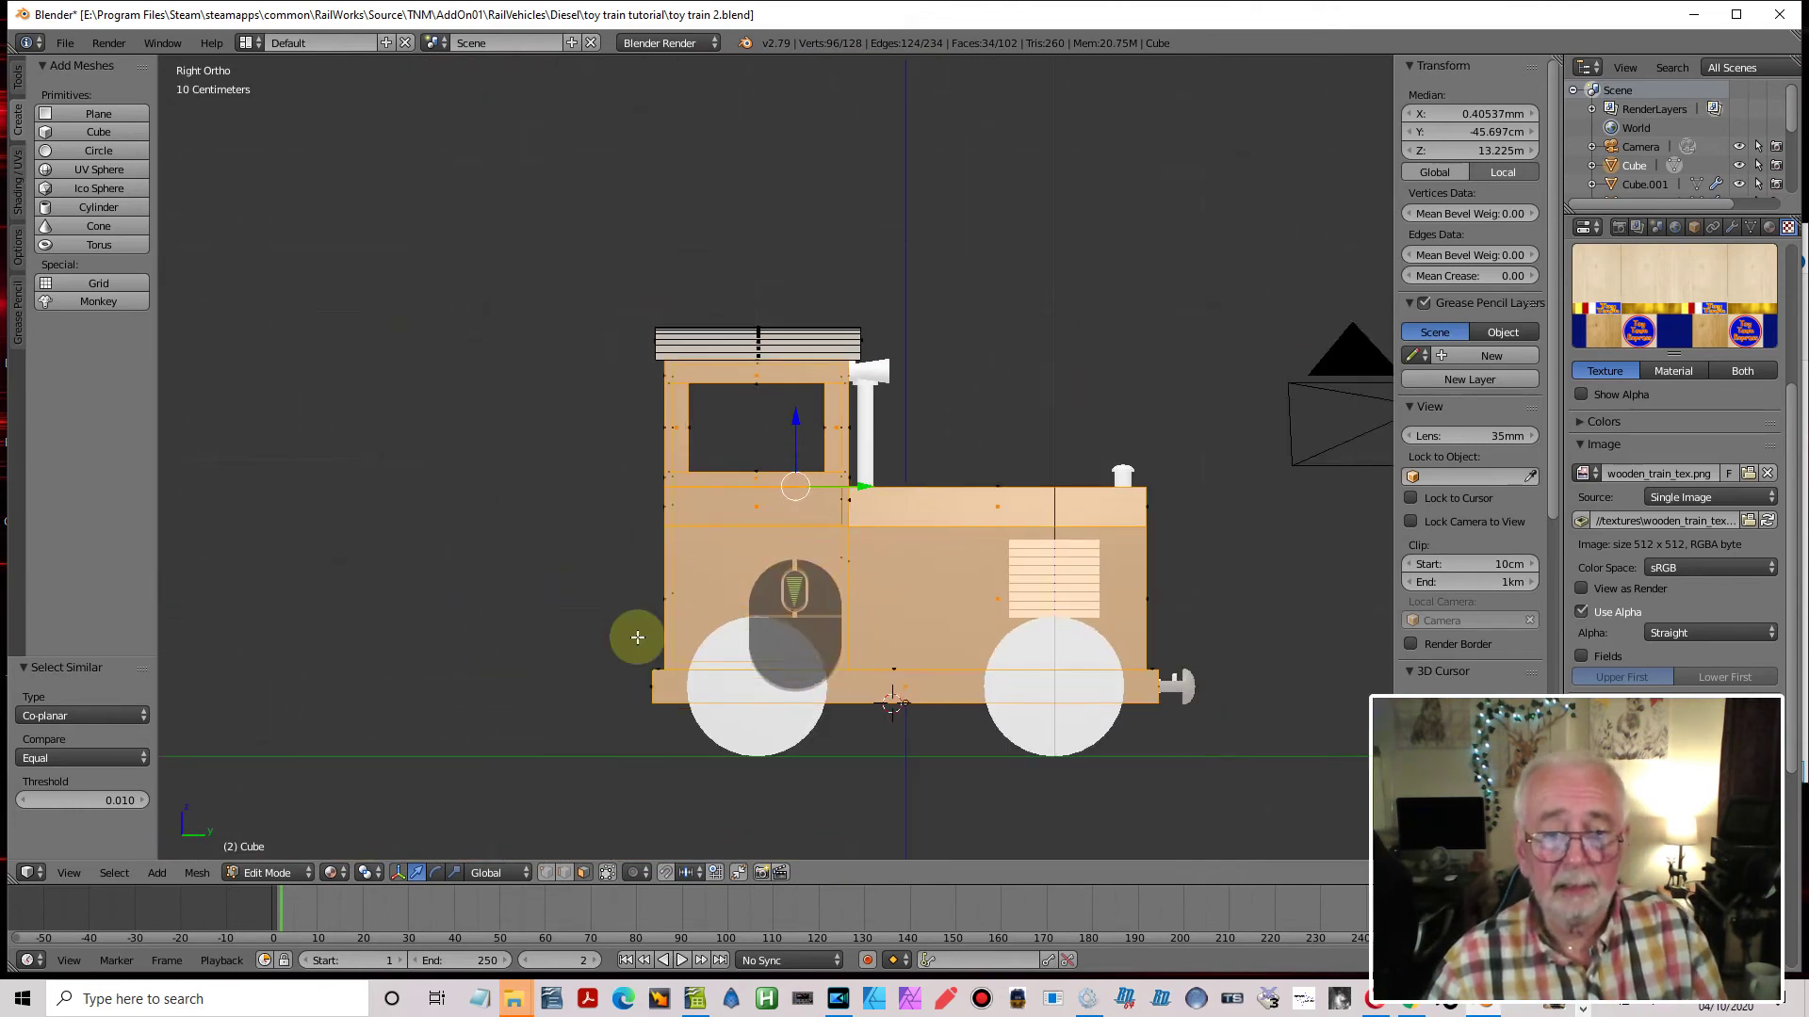
{"action": "left_click", "coordinate": [209, 879]}
{"action": "mouse_move", "coordinate": [249, 721]}
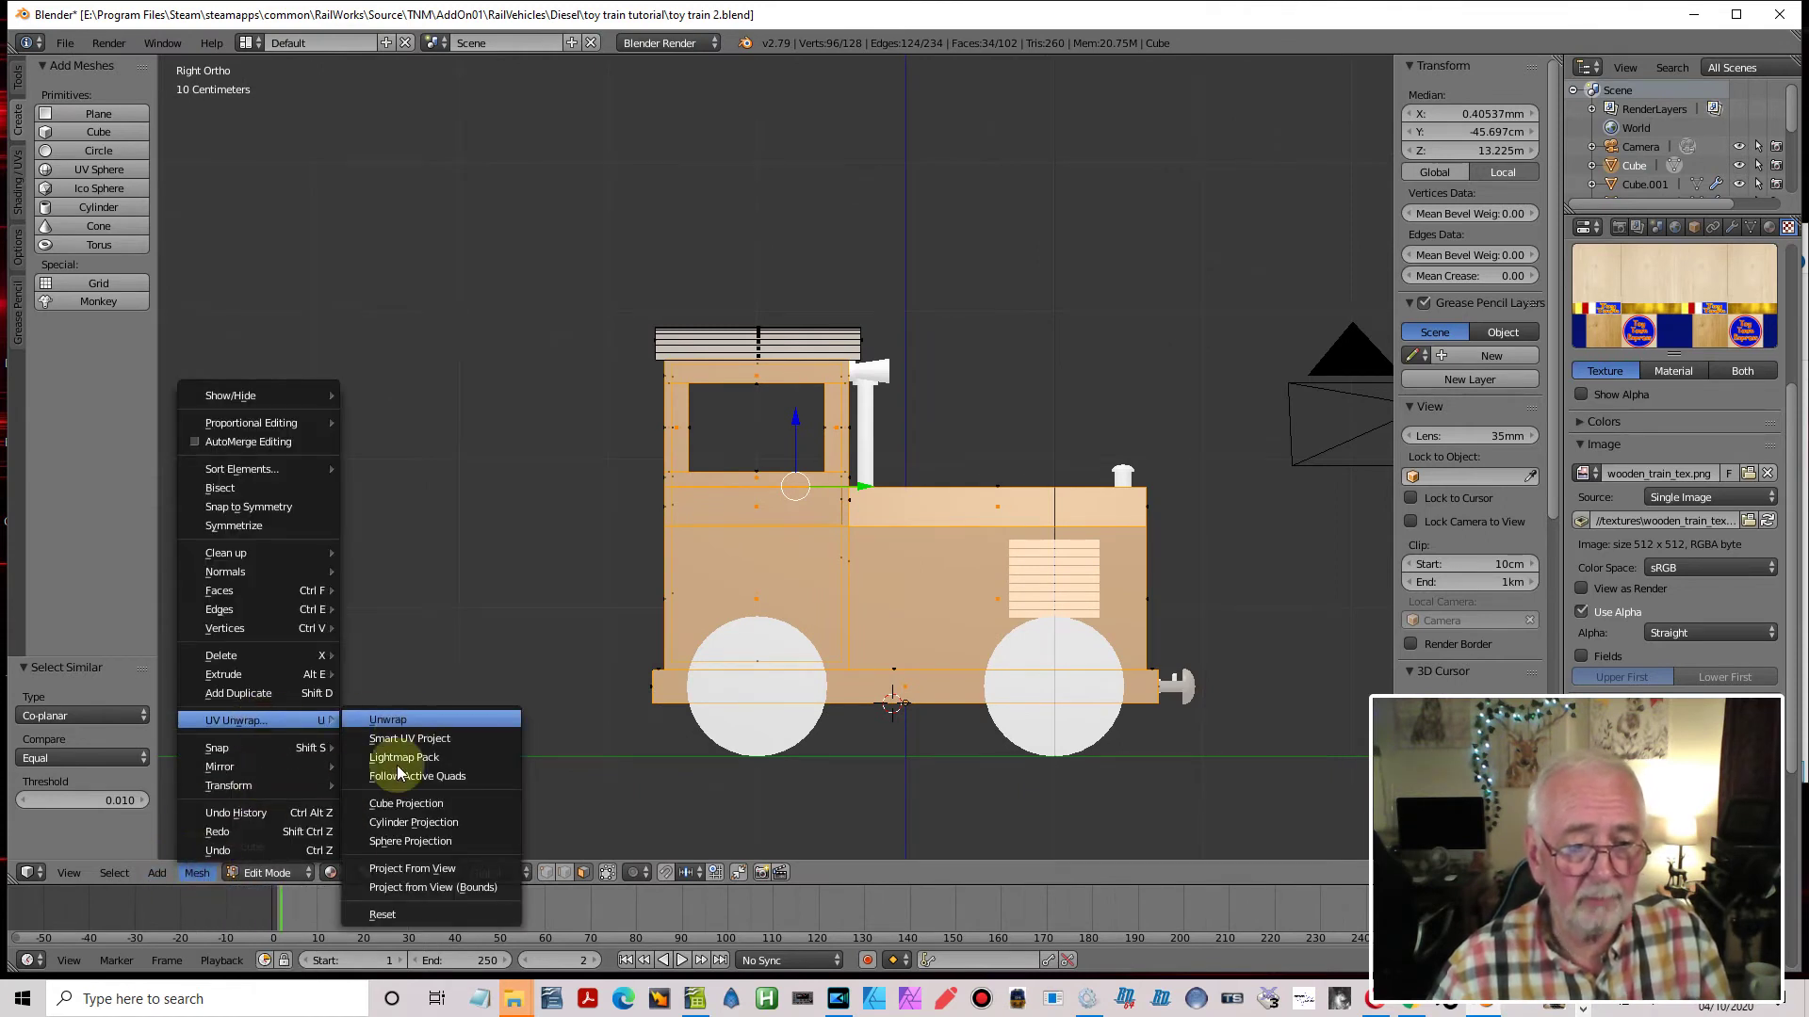
{"action": "left_click", "coordinate": [433, 887]}
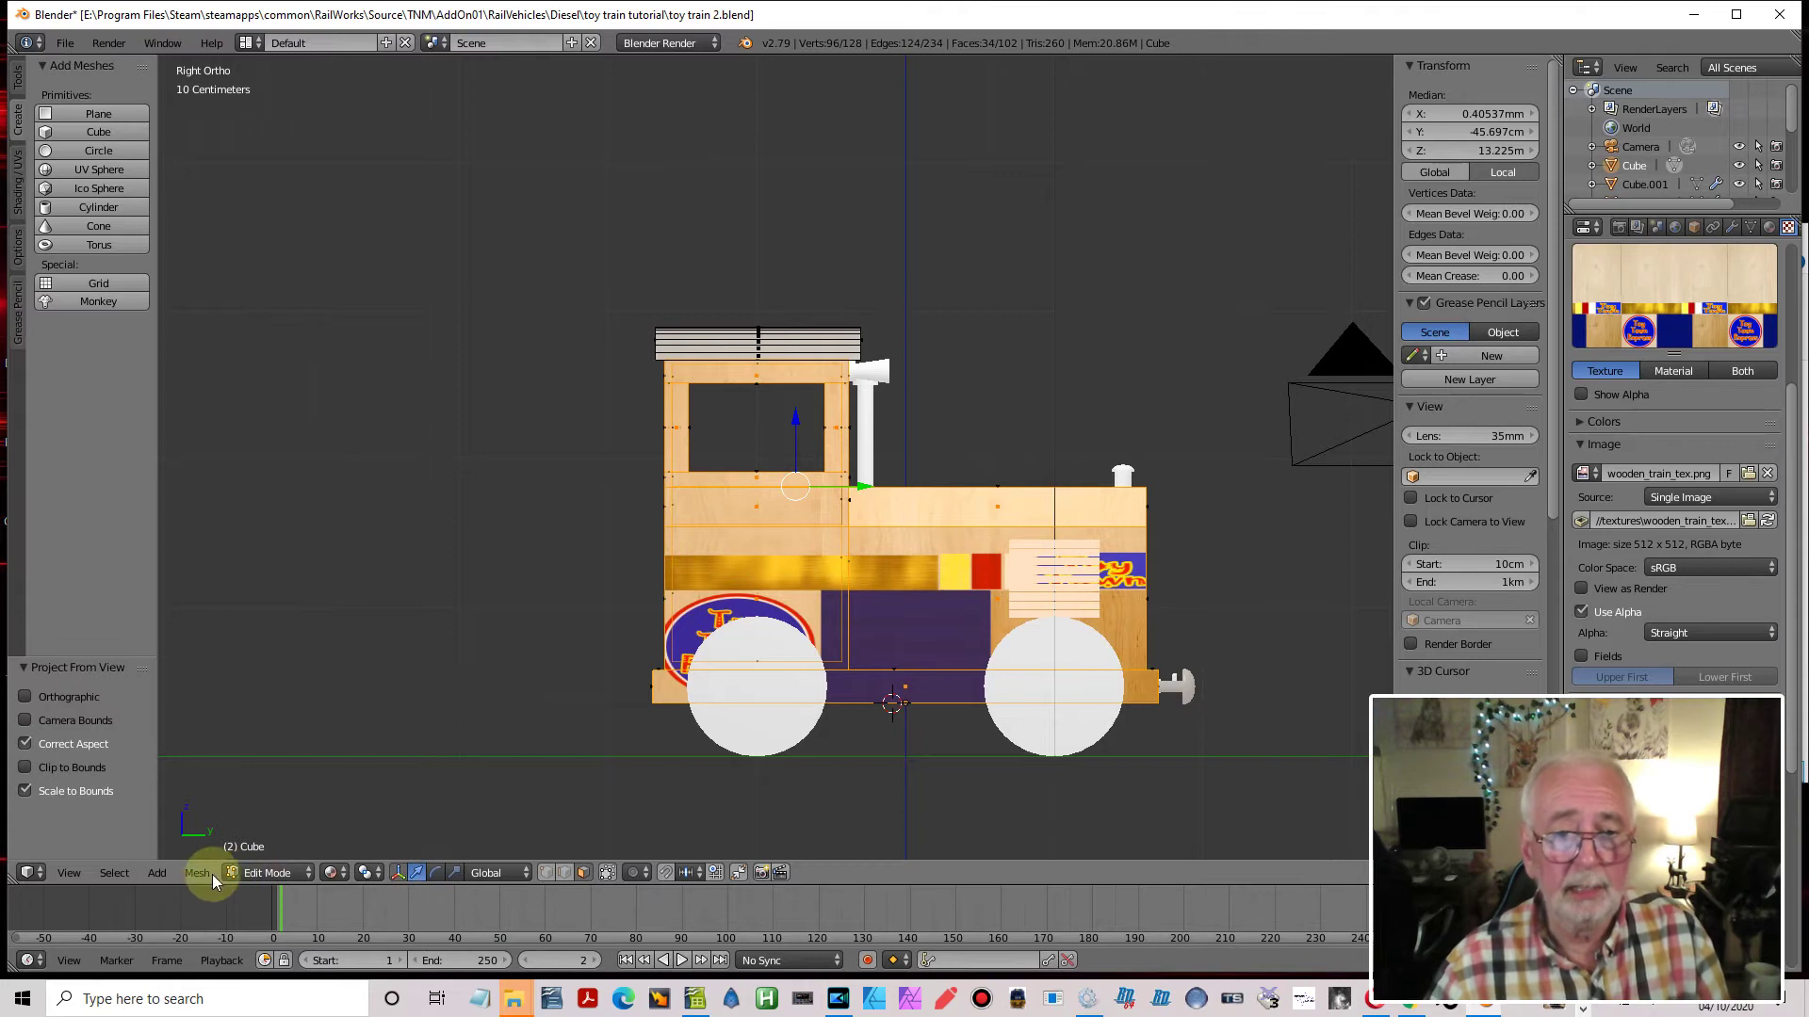
Switch the 3D view area to the UV/Image Editor and show wooden_train_tex.png behind the UV layout
{"action": "left_click", "coordinate": [30, 873]}
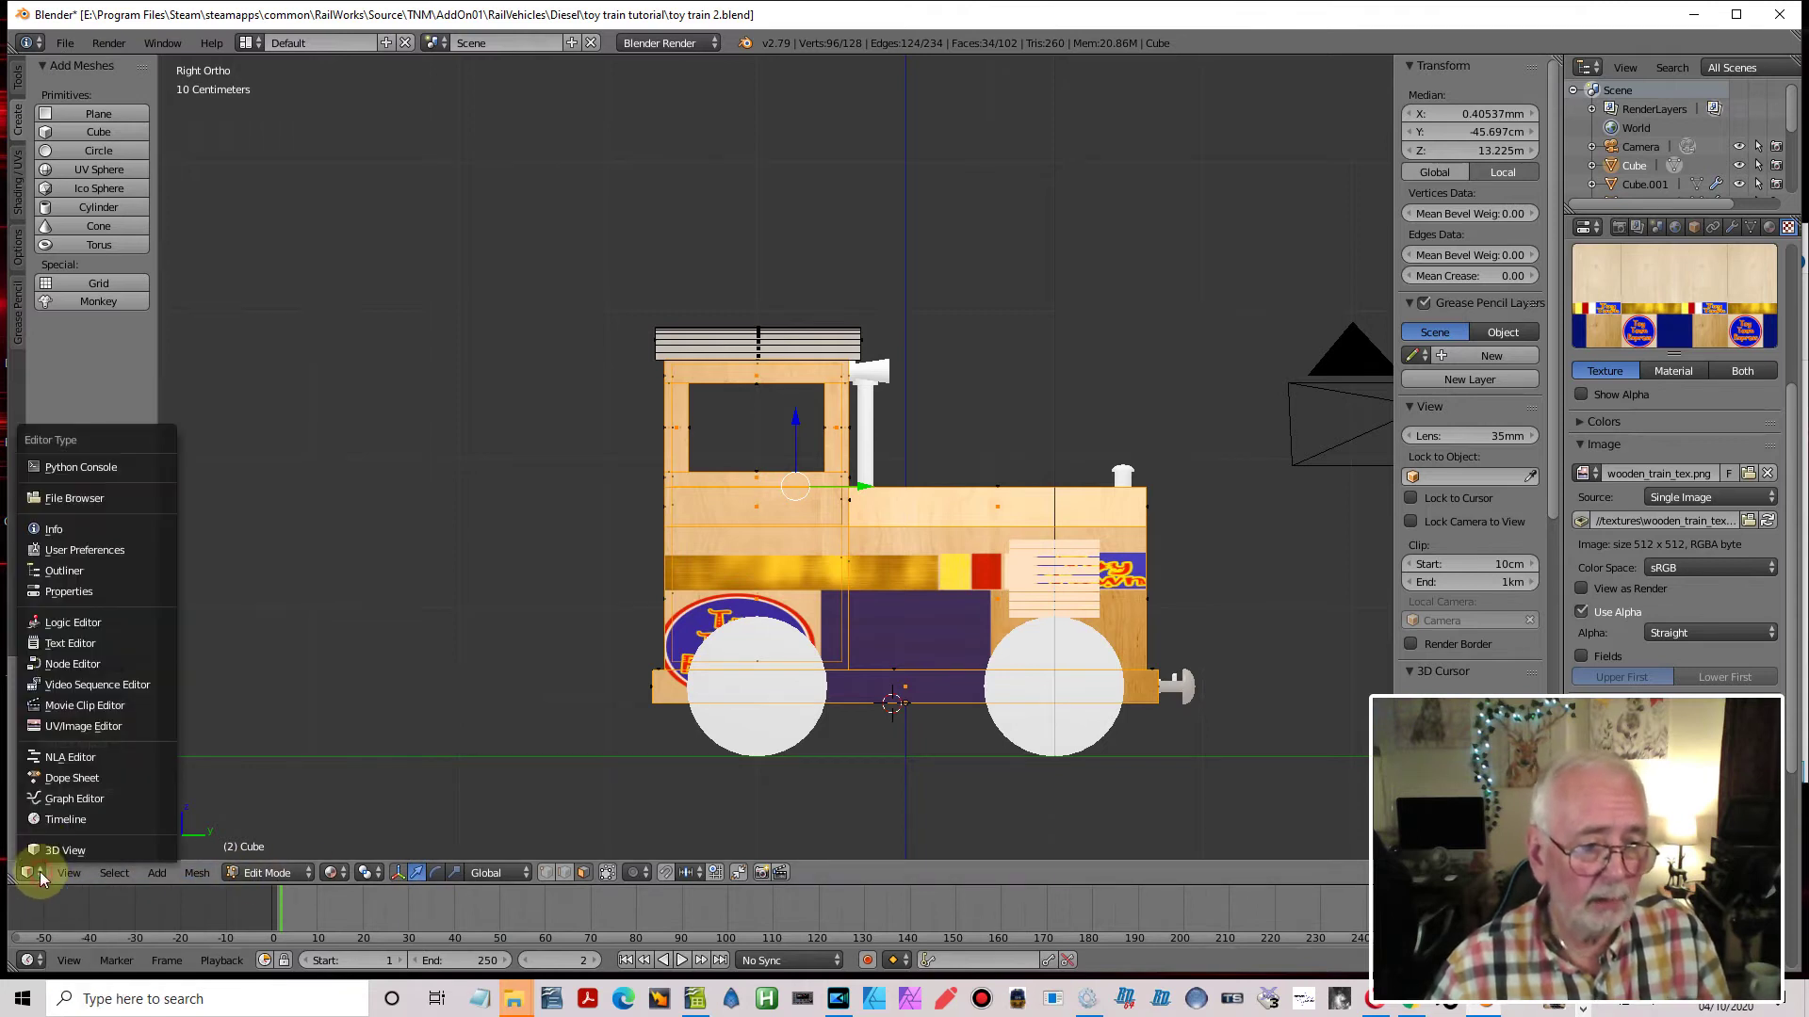
{"action": "left_click", "coordinate": [83, 726]}
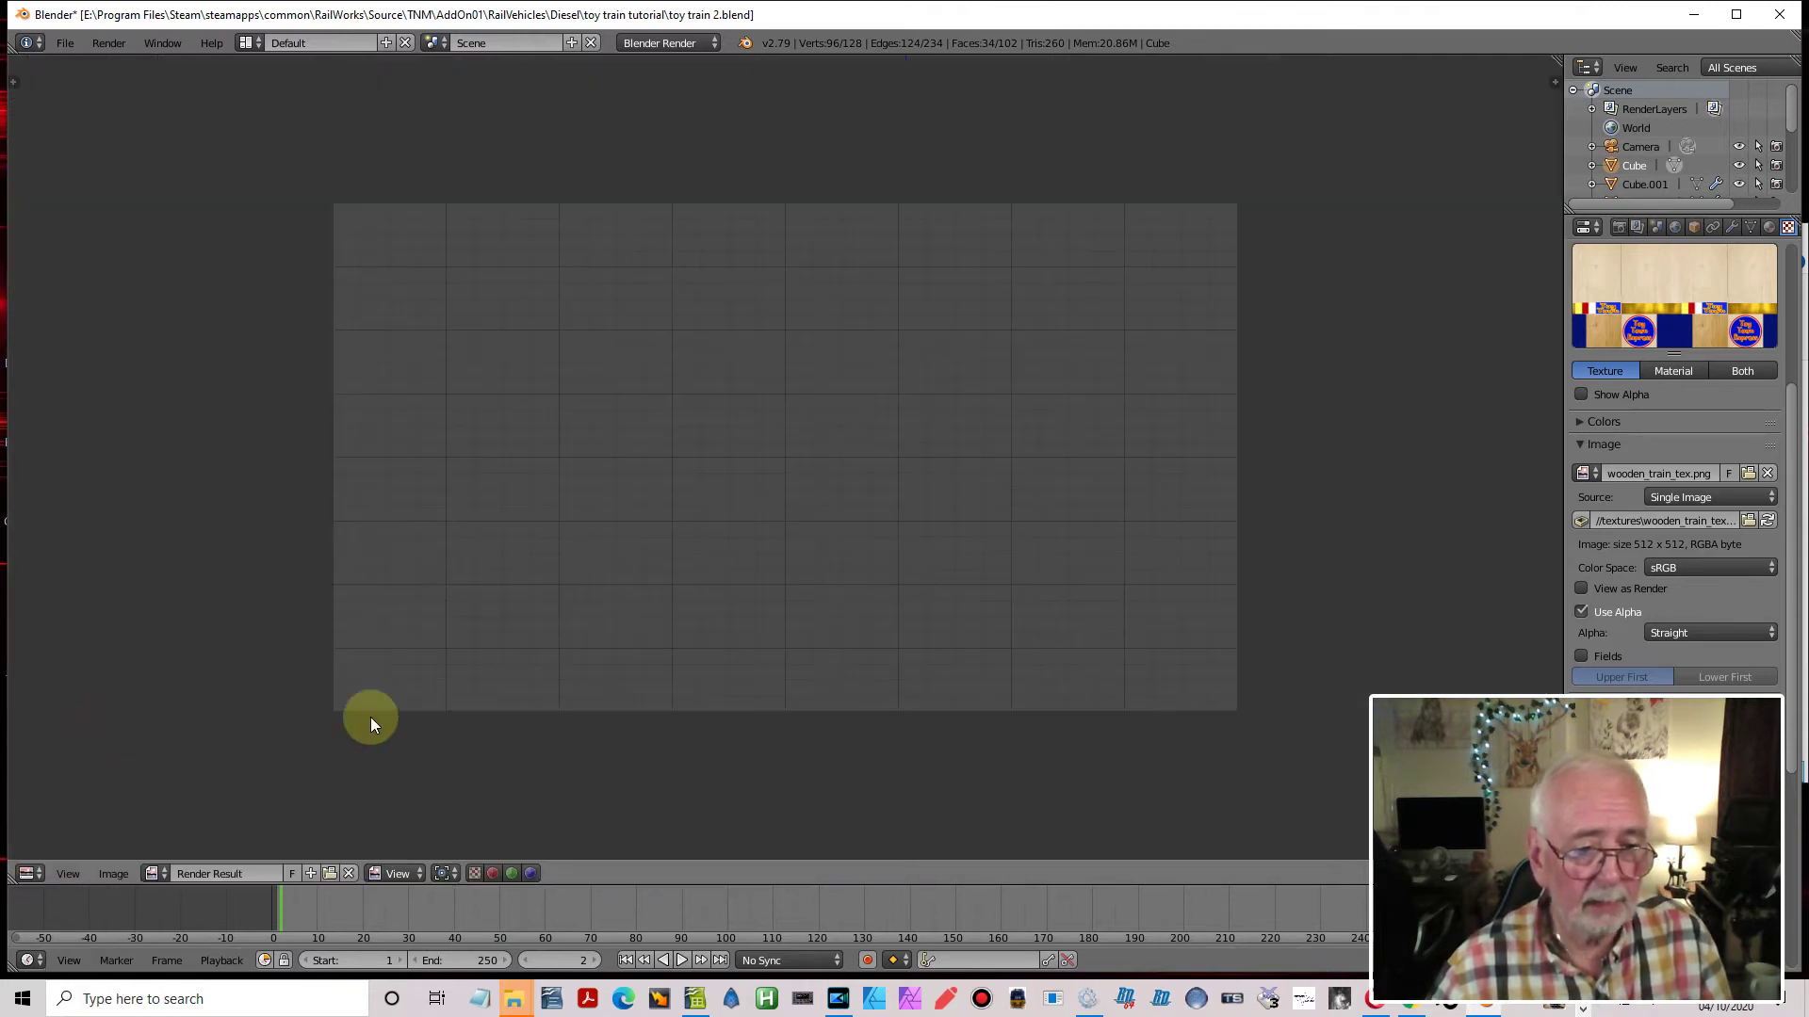
{"action": "left_click", "coordinate": [162, 874]}
{"action": "left_click", "coordinate": [171, 698]}
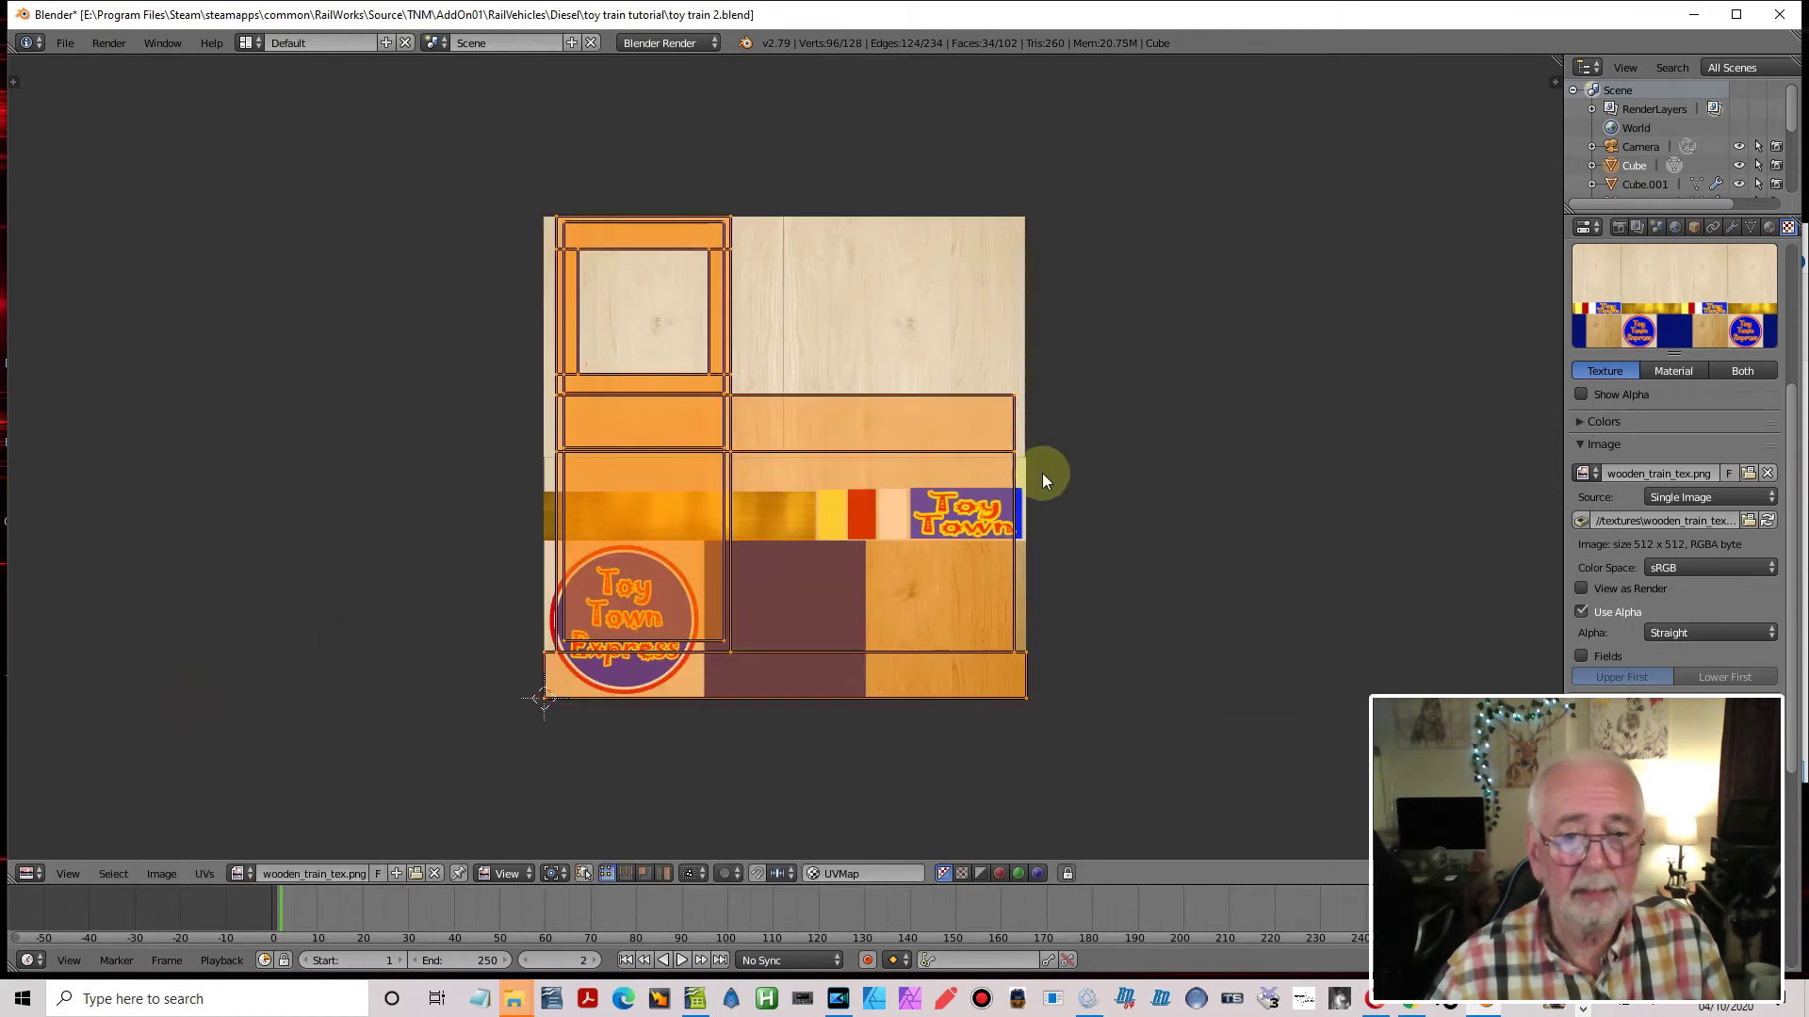
Scale the side UVs vertically to about half height and move them up along Y onto the pale wood area
{"action": "key", "text": "g"}
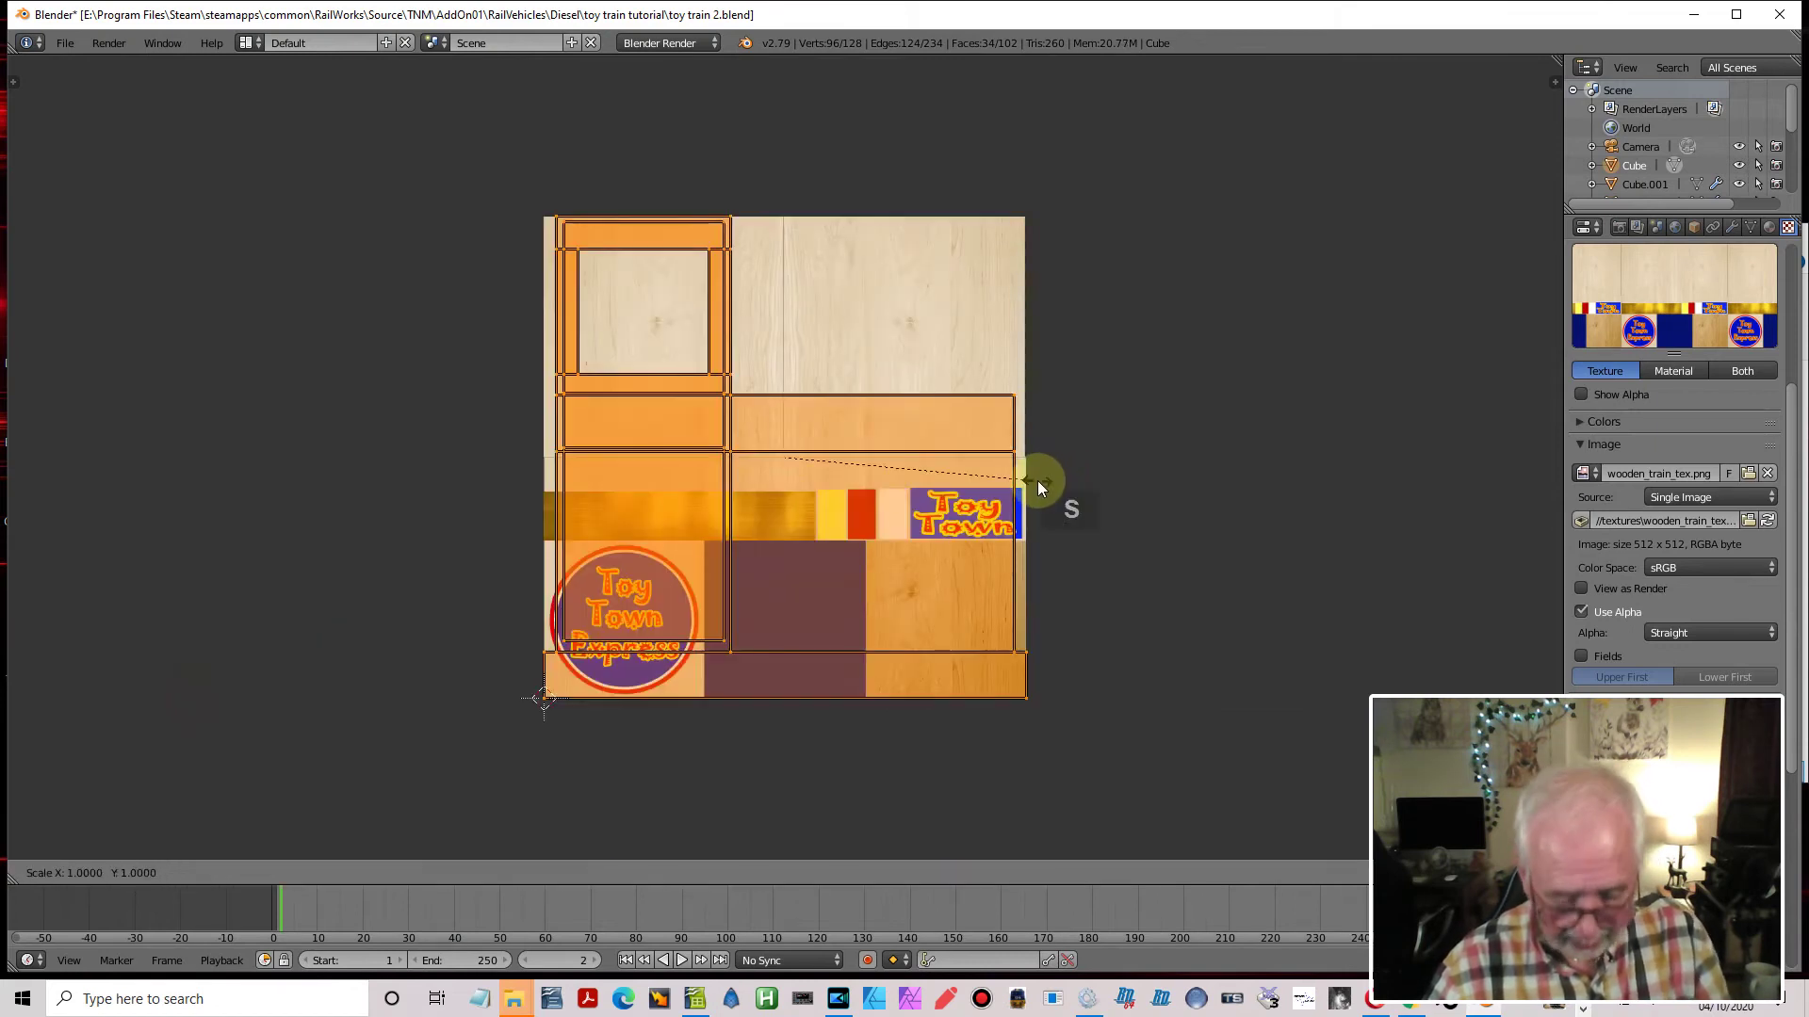
{"action": "left_click", "coordinate": [895, 523]}
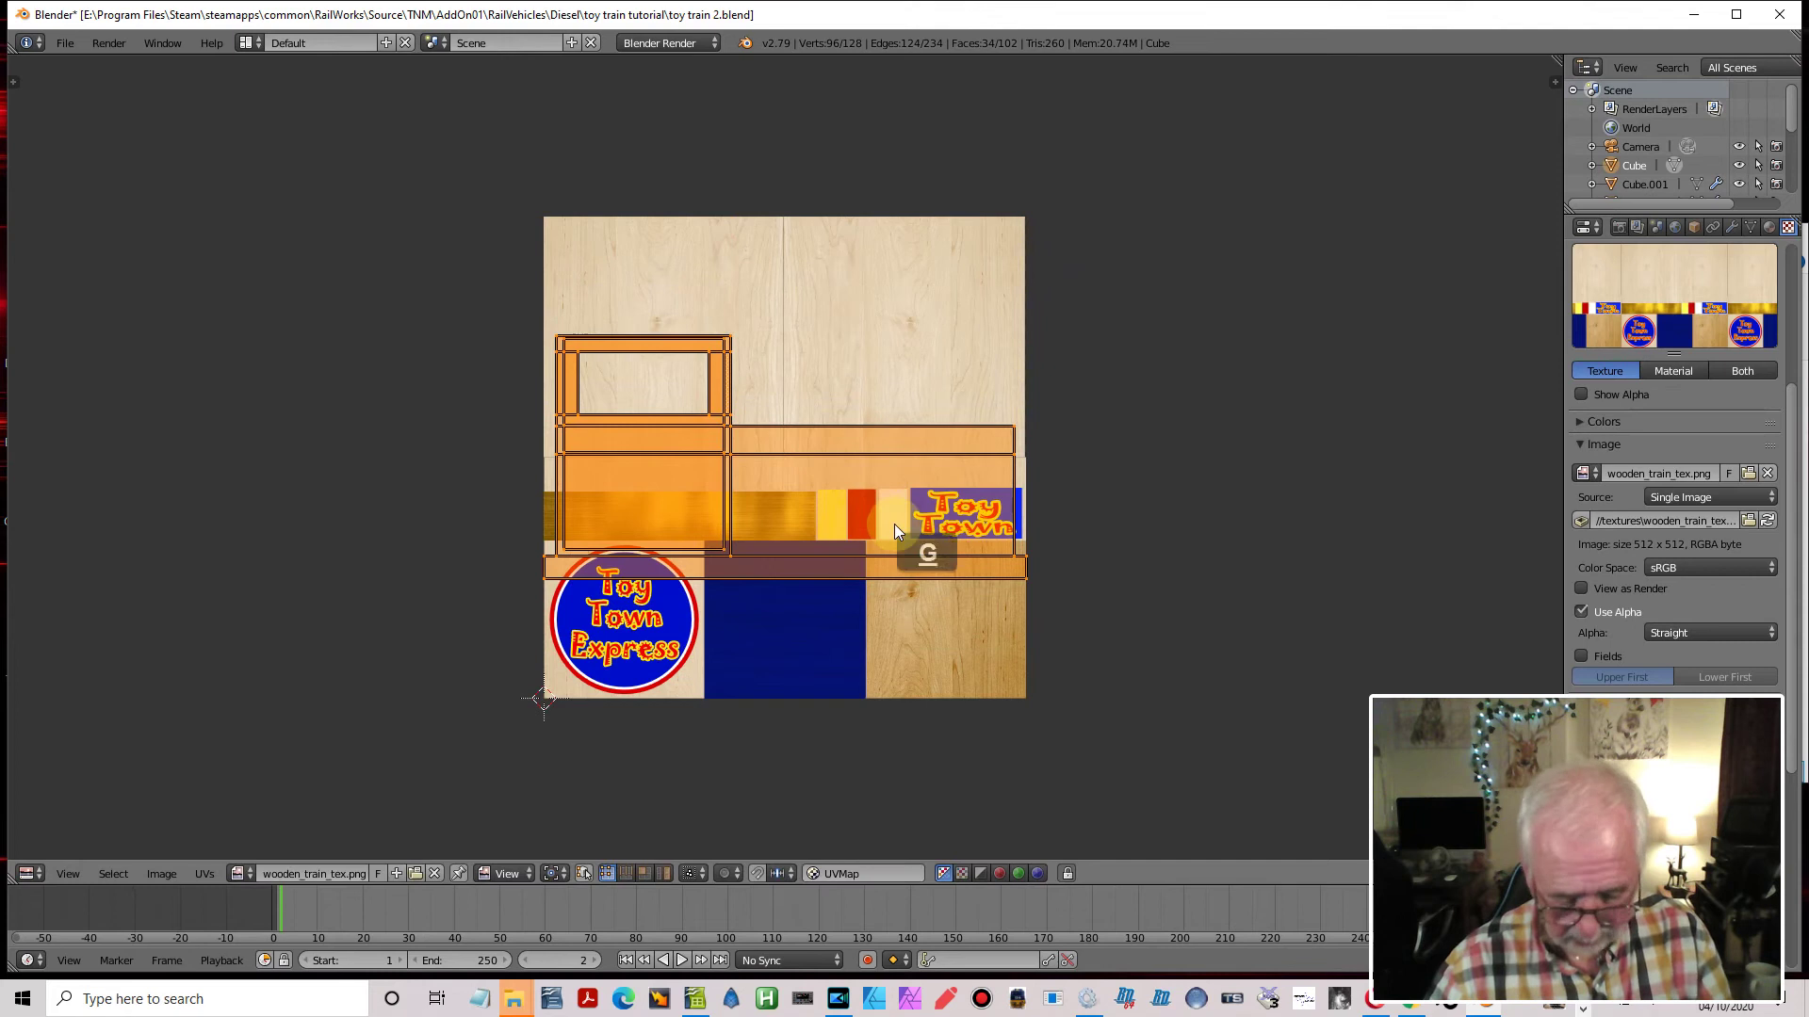
{"action": "key", "text": "g"}
{"action": "key", "text": "y"}
{"action": "left_click", "coordinate": [902, 424]}
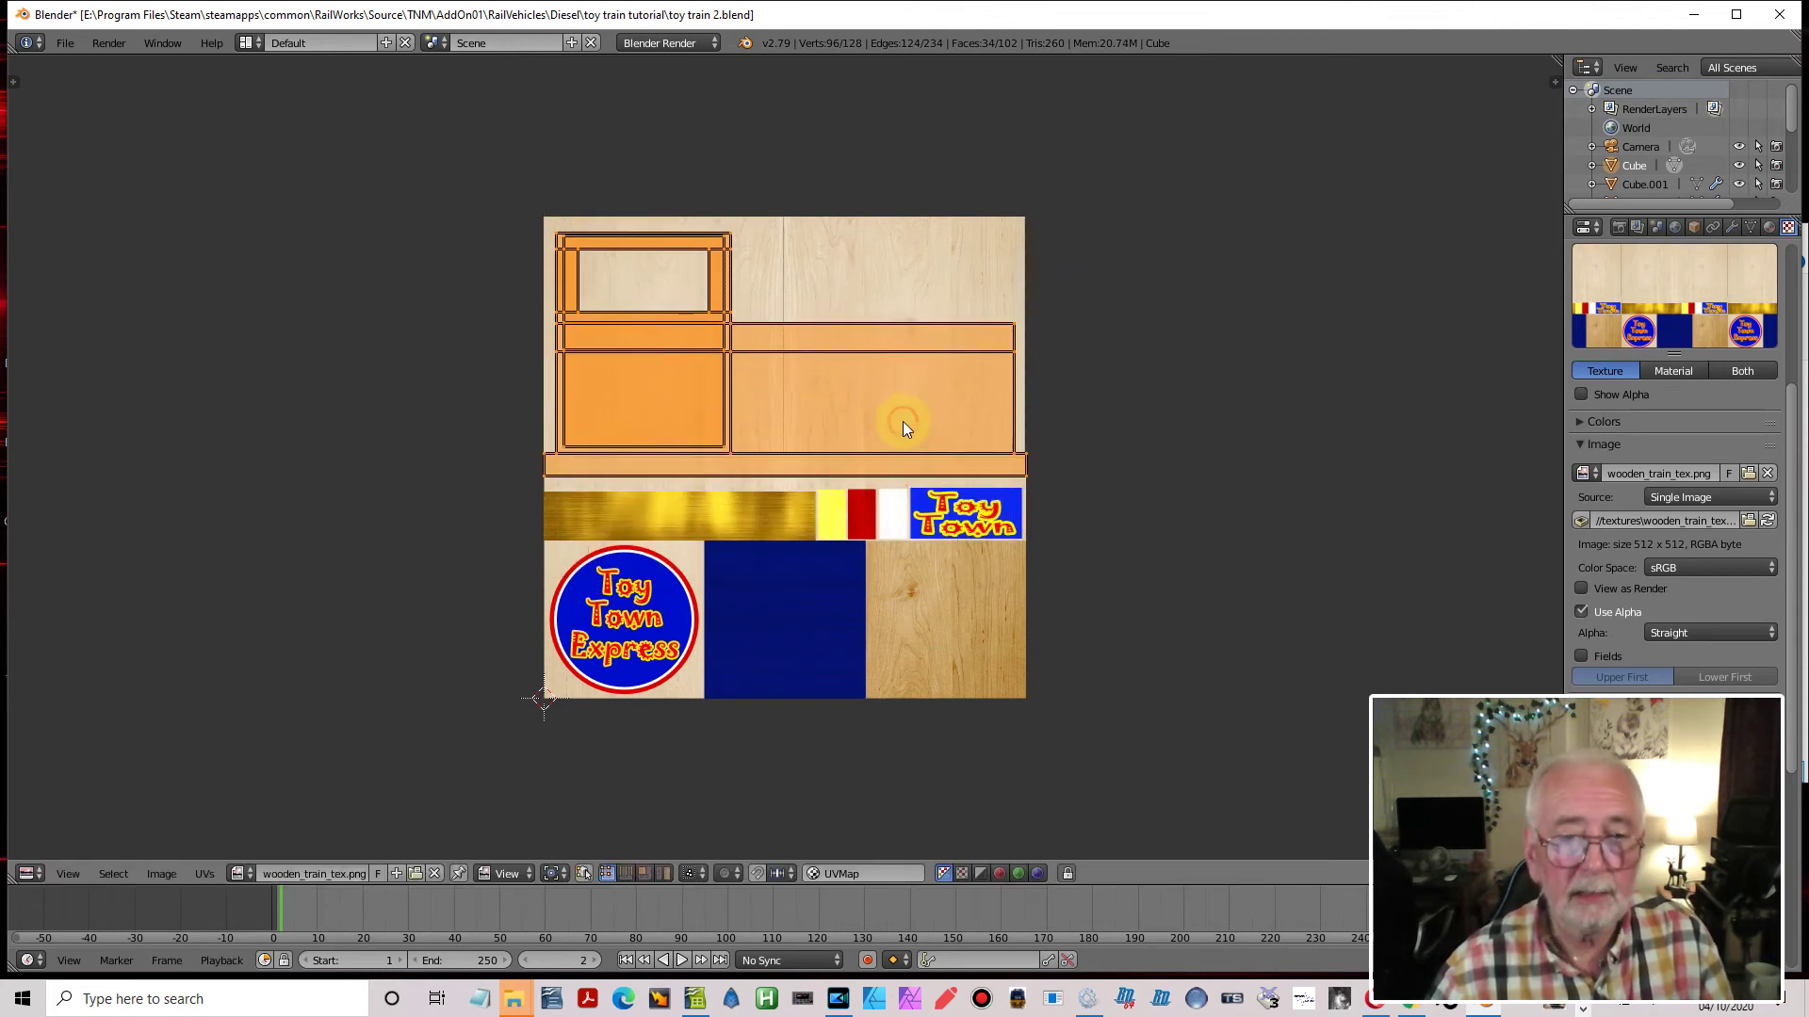
Stretch the side UVs to about 1.09 along Y and narrow them slightly along X within the pale wood area
{"action": "key", "text": "s"}
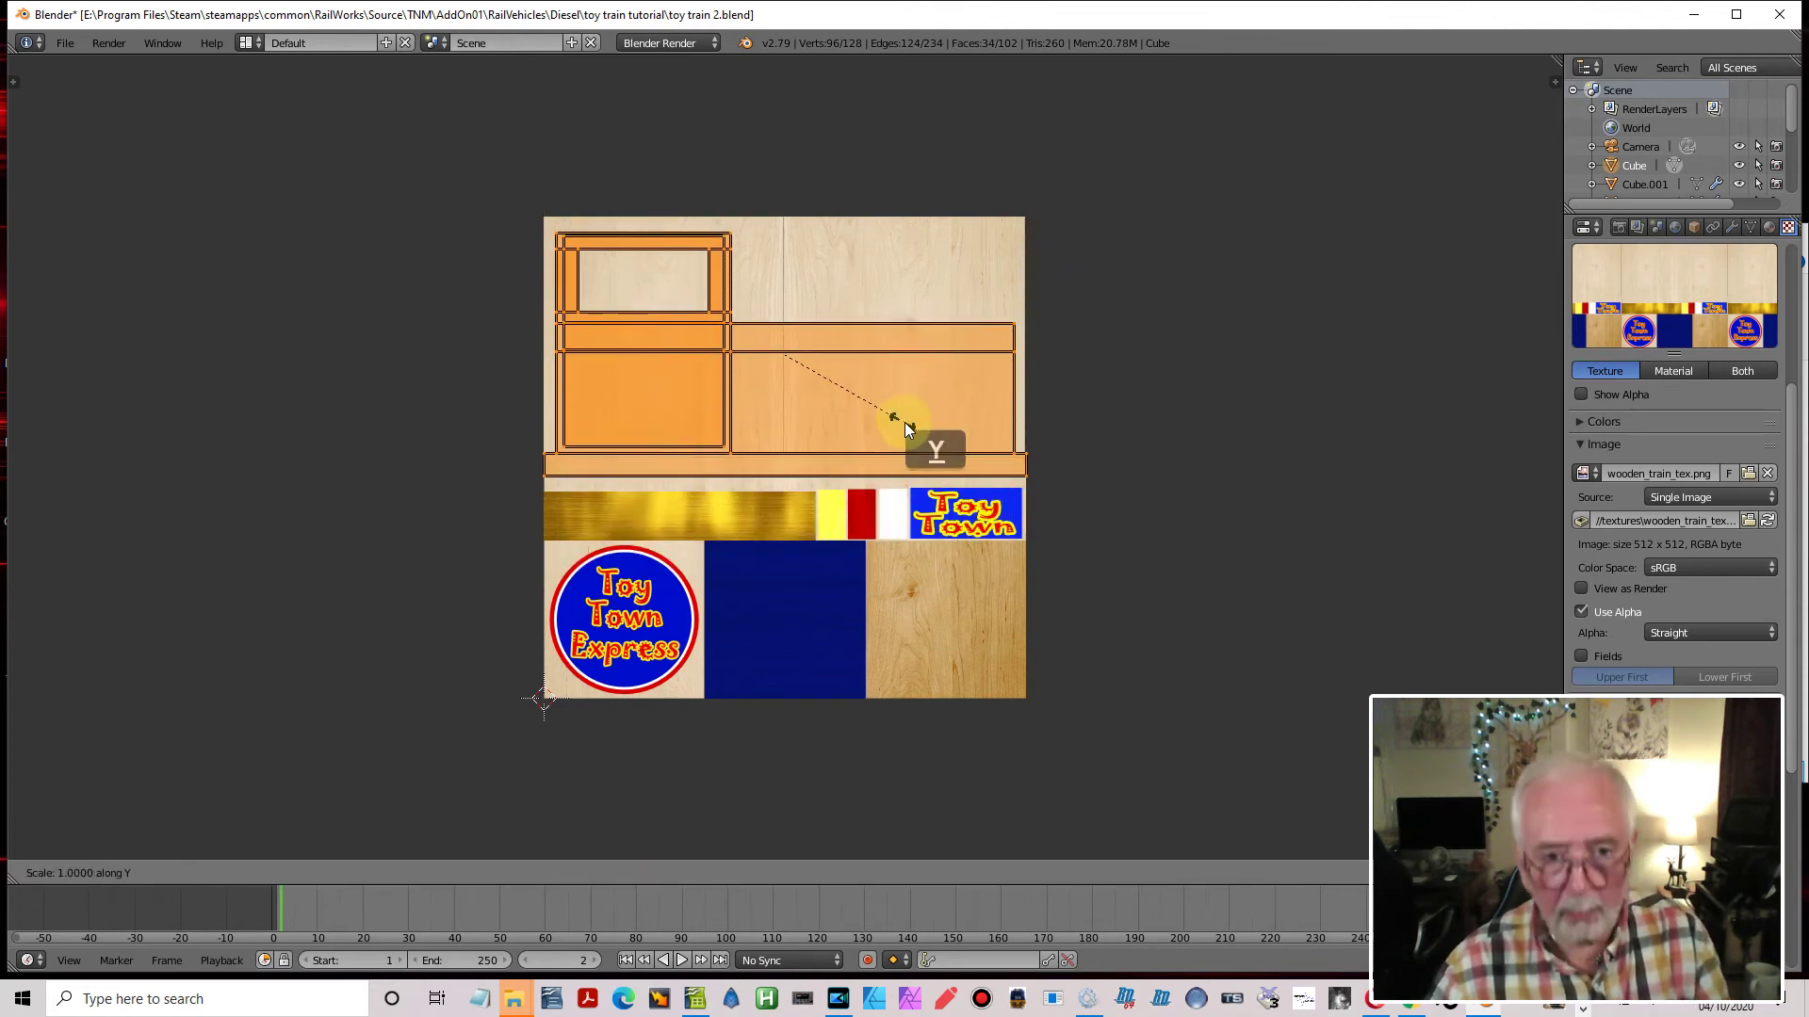
{"action": "key", "text": "y"}
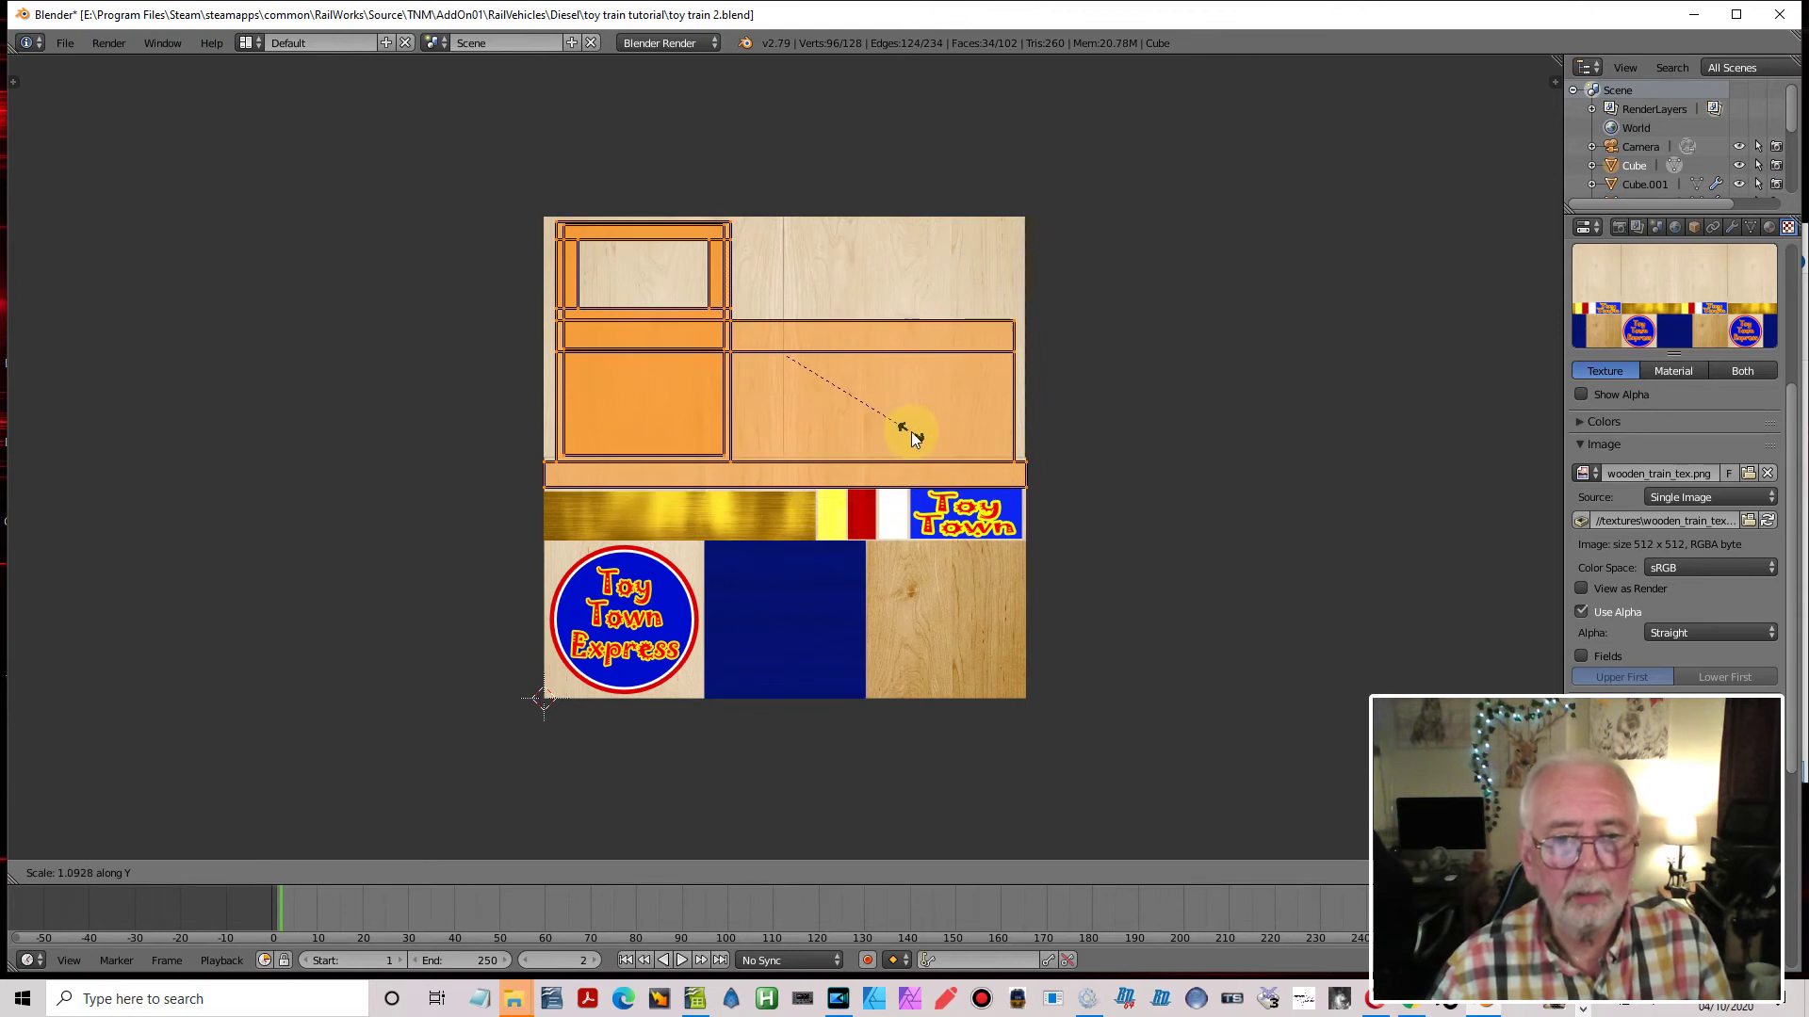
{"action": "left_click", "coordinate": [912, 436]}
{"action": "key", "text": "s"}
{"action": "key", "text": "x"}
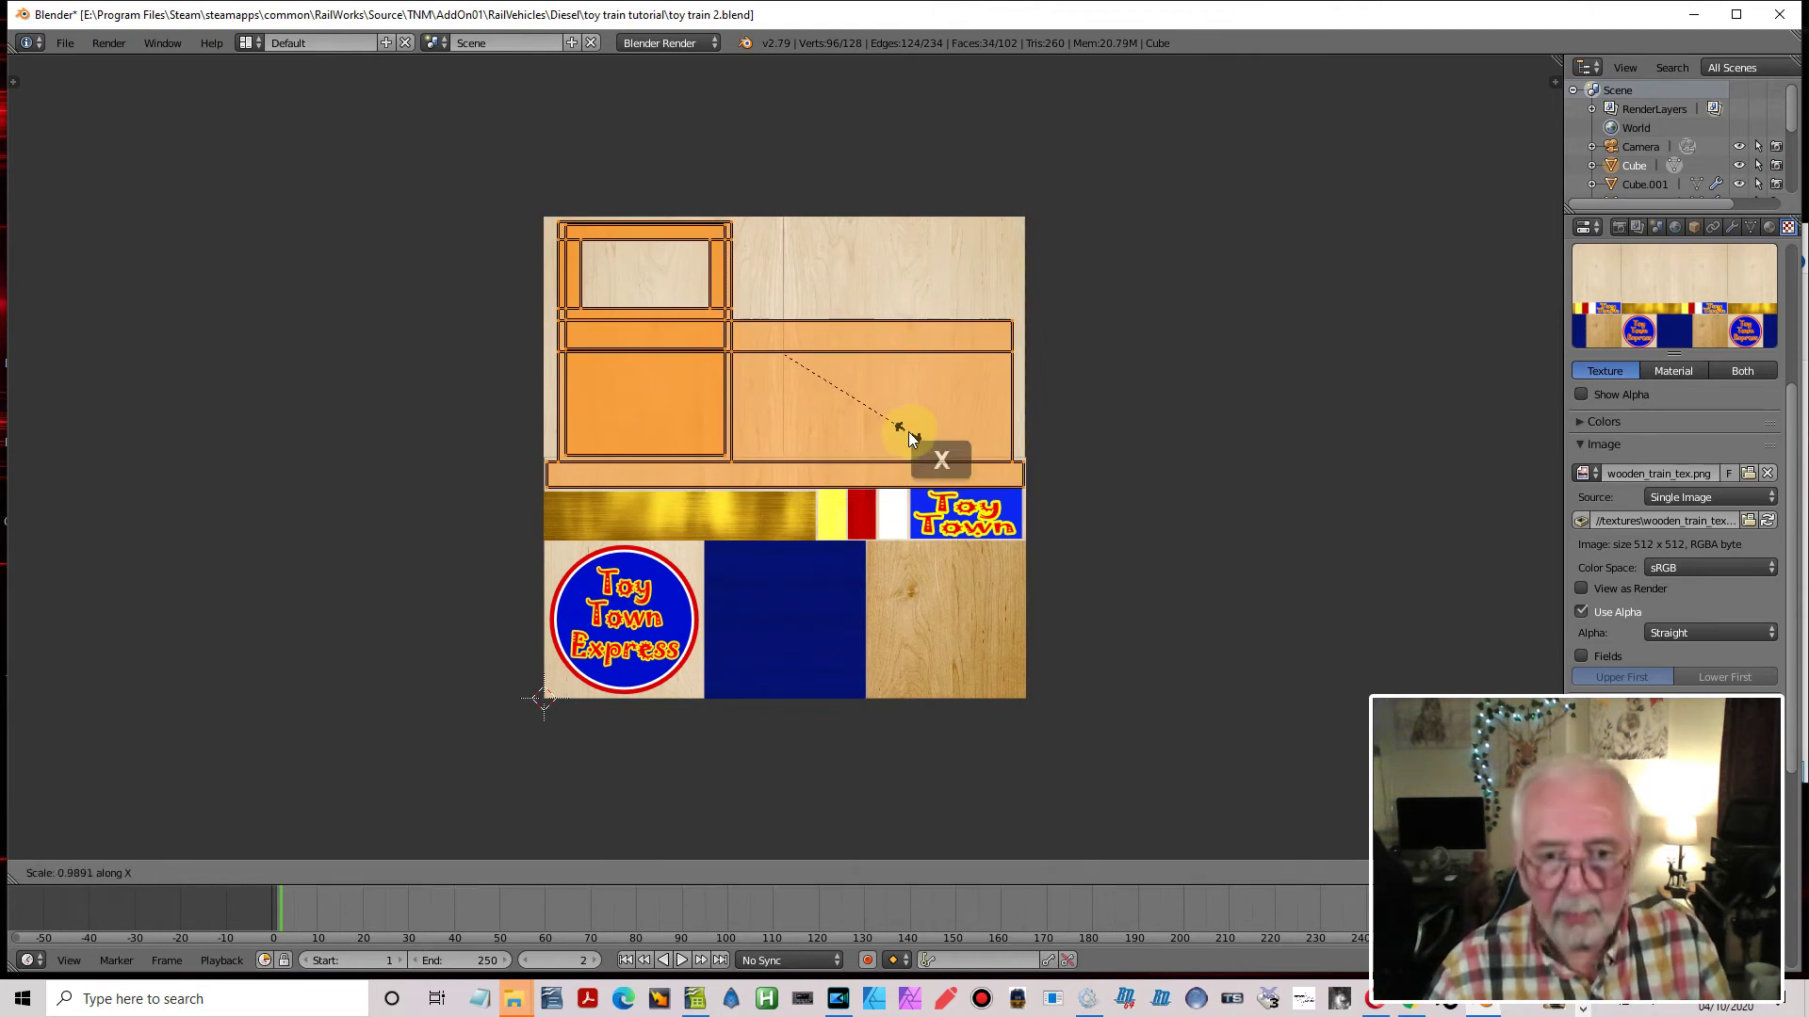
{"action": "left_click", "coordinate": [908, 437]}
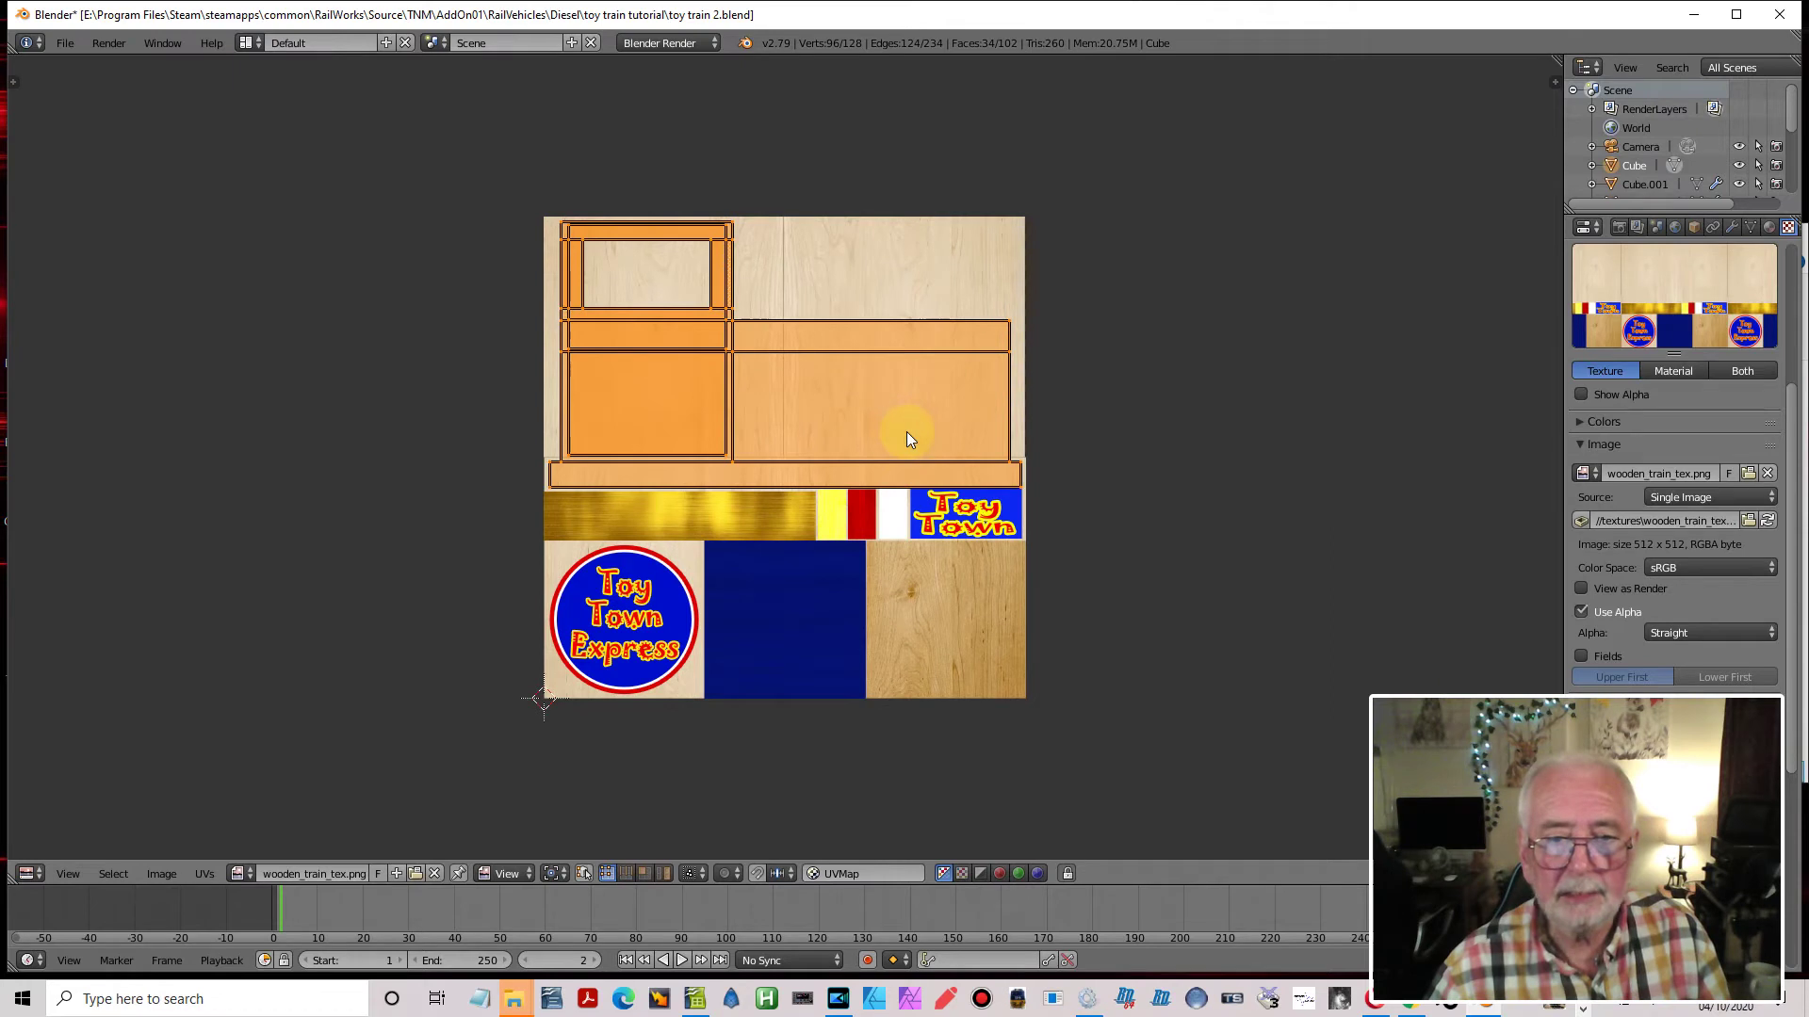
{"action": "left_click", "coordinate": [884, 518]}
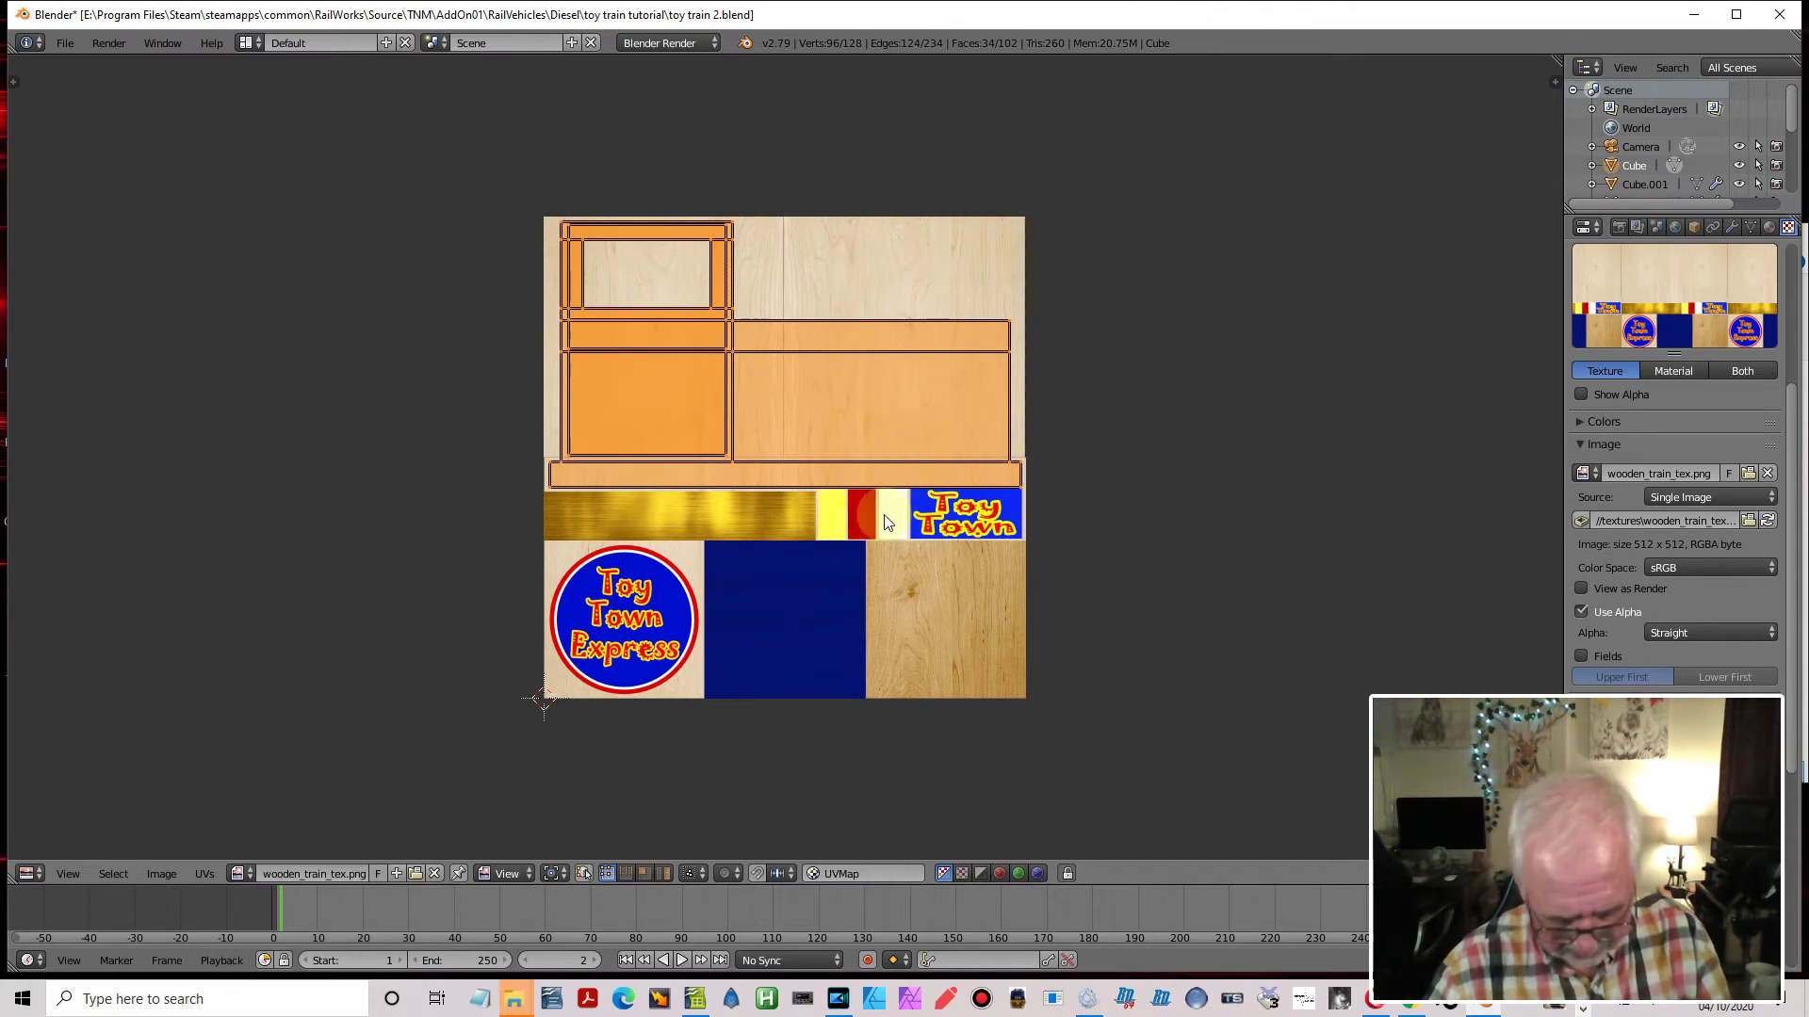
Move the side UVs up 3 pixels along Y so they clear the gold strip
{"action": "key", "text": "g"}
{"action": "key", "text": "y"}
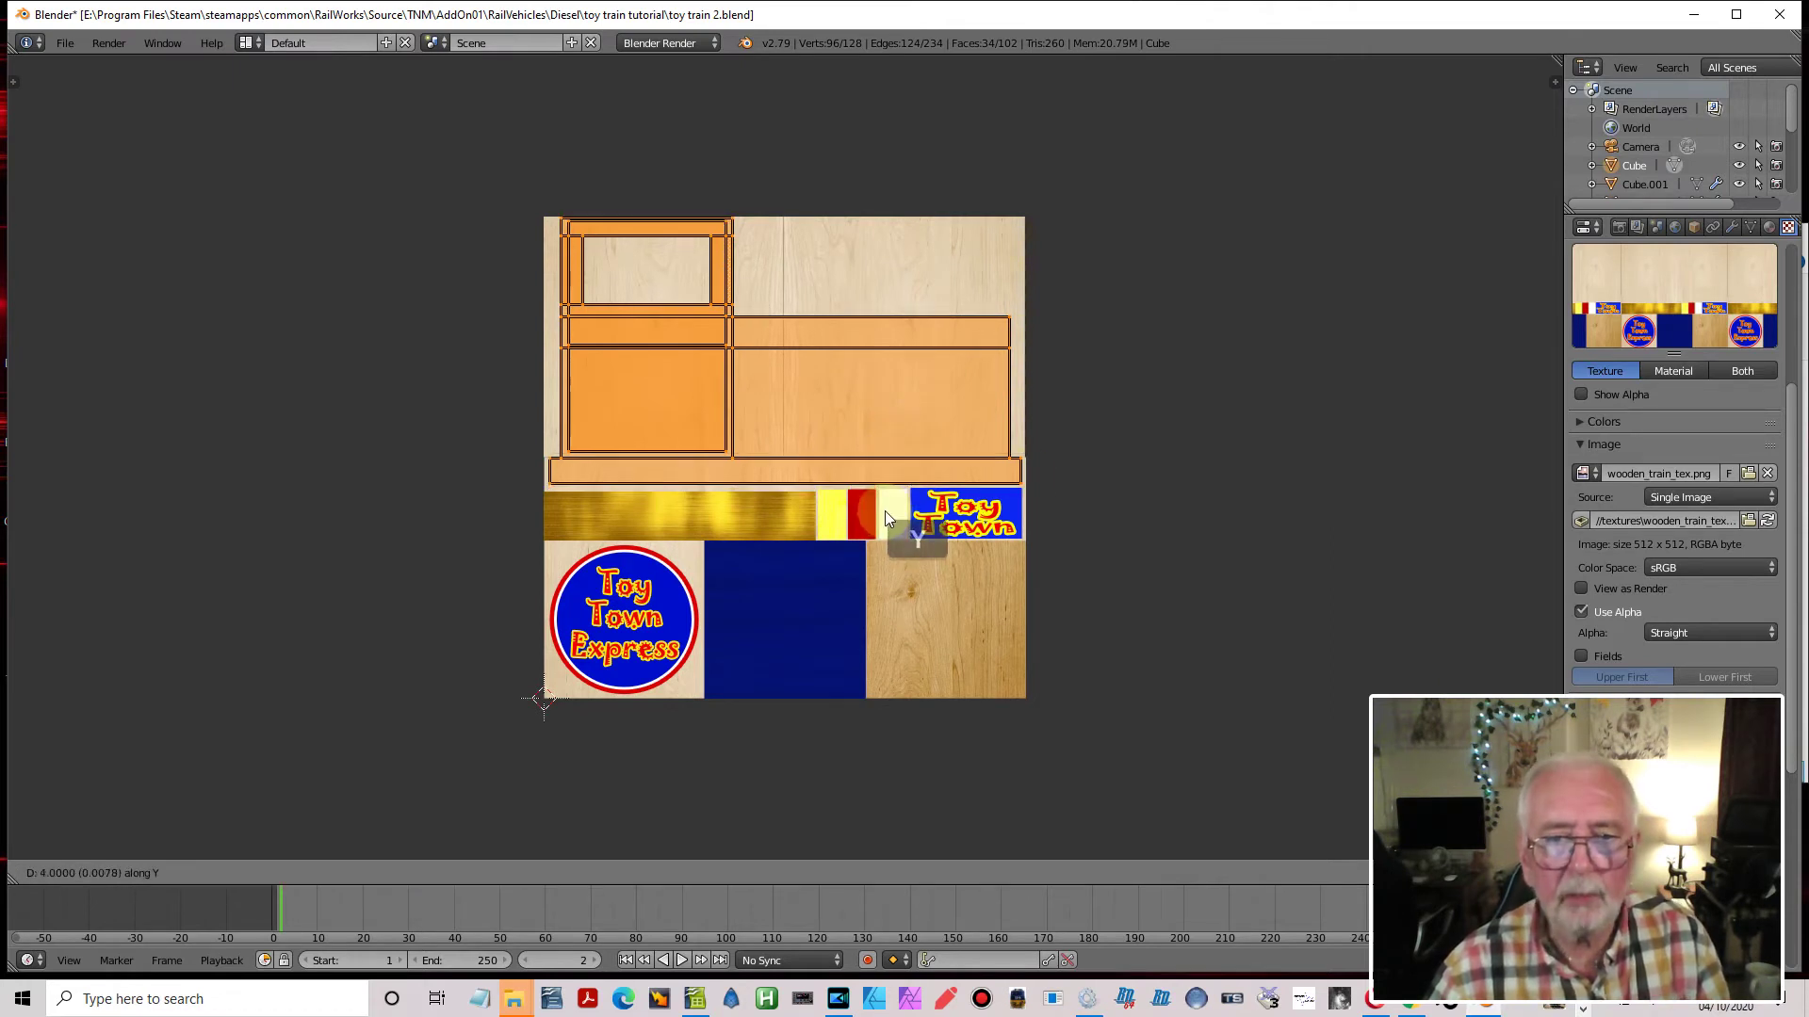
{"action": "key", "text": "BackSpace"}
{"action": "key", "text": "3"}
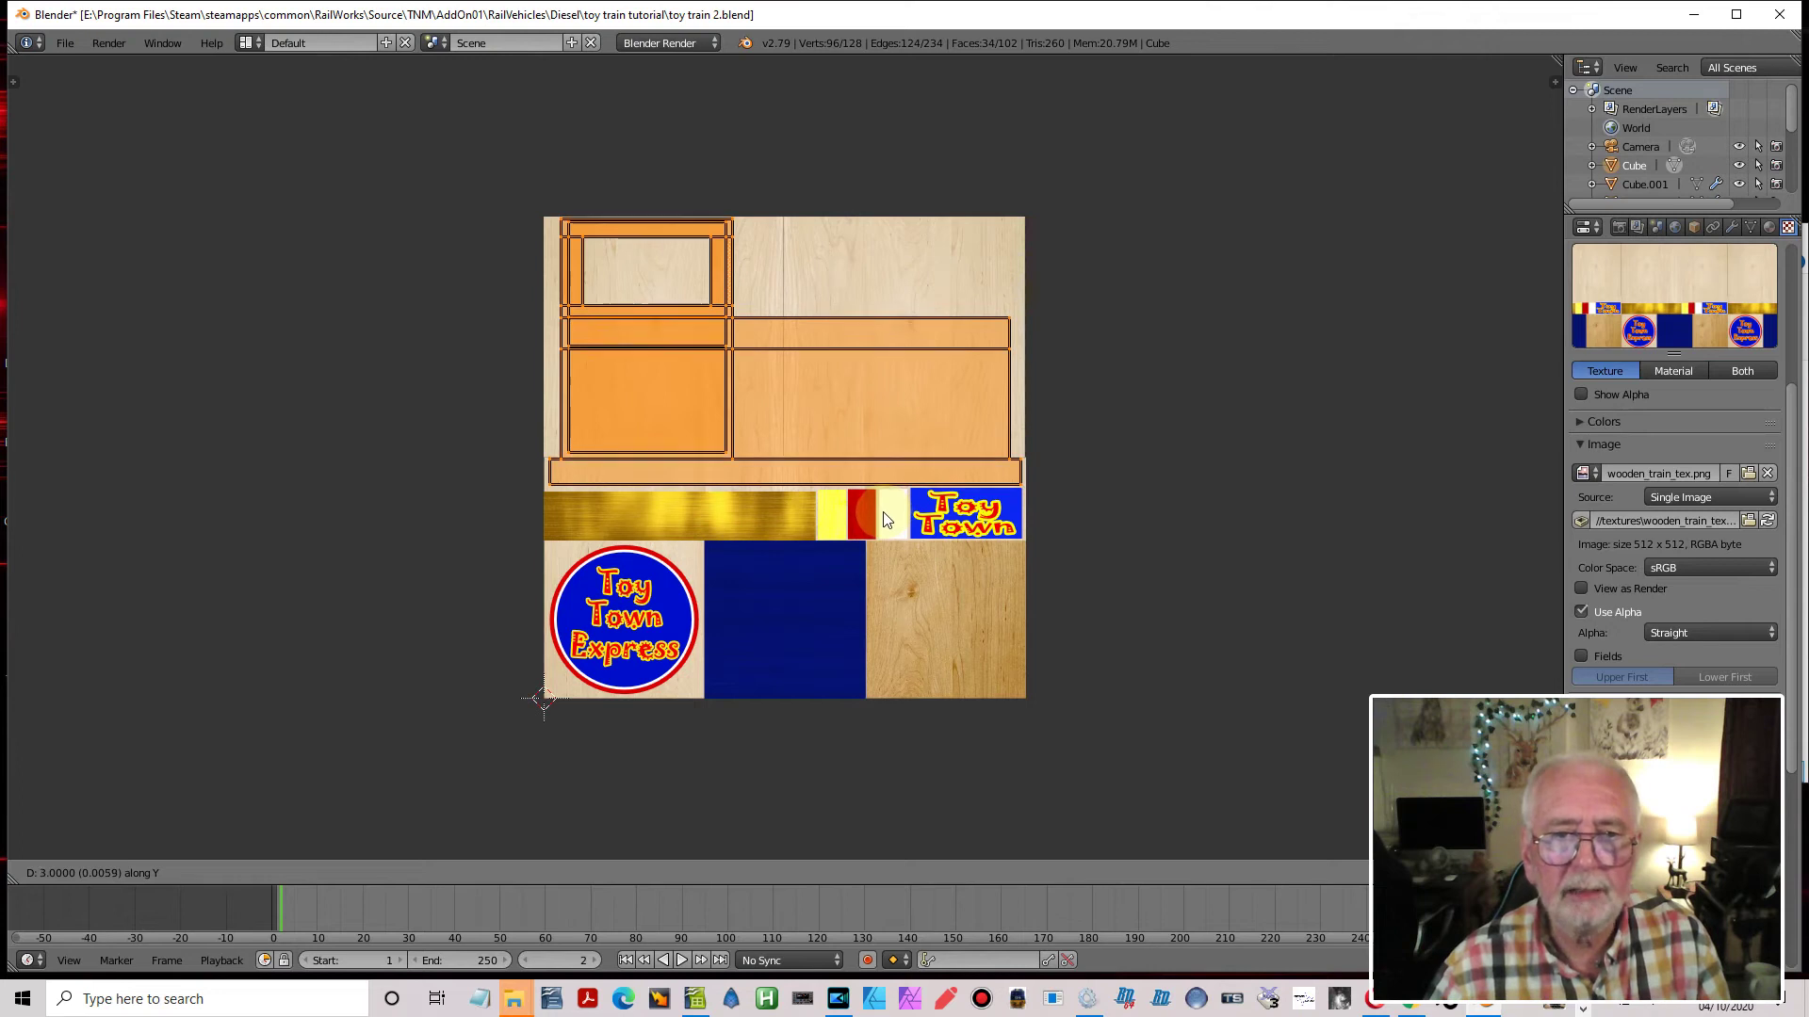
{"action": "left_click", "coordinate": [885, 520]}
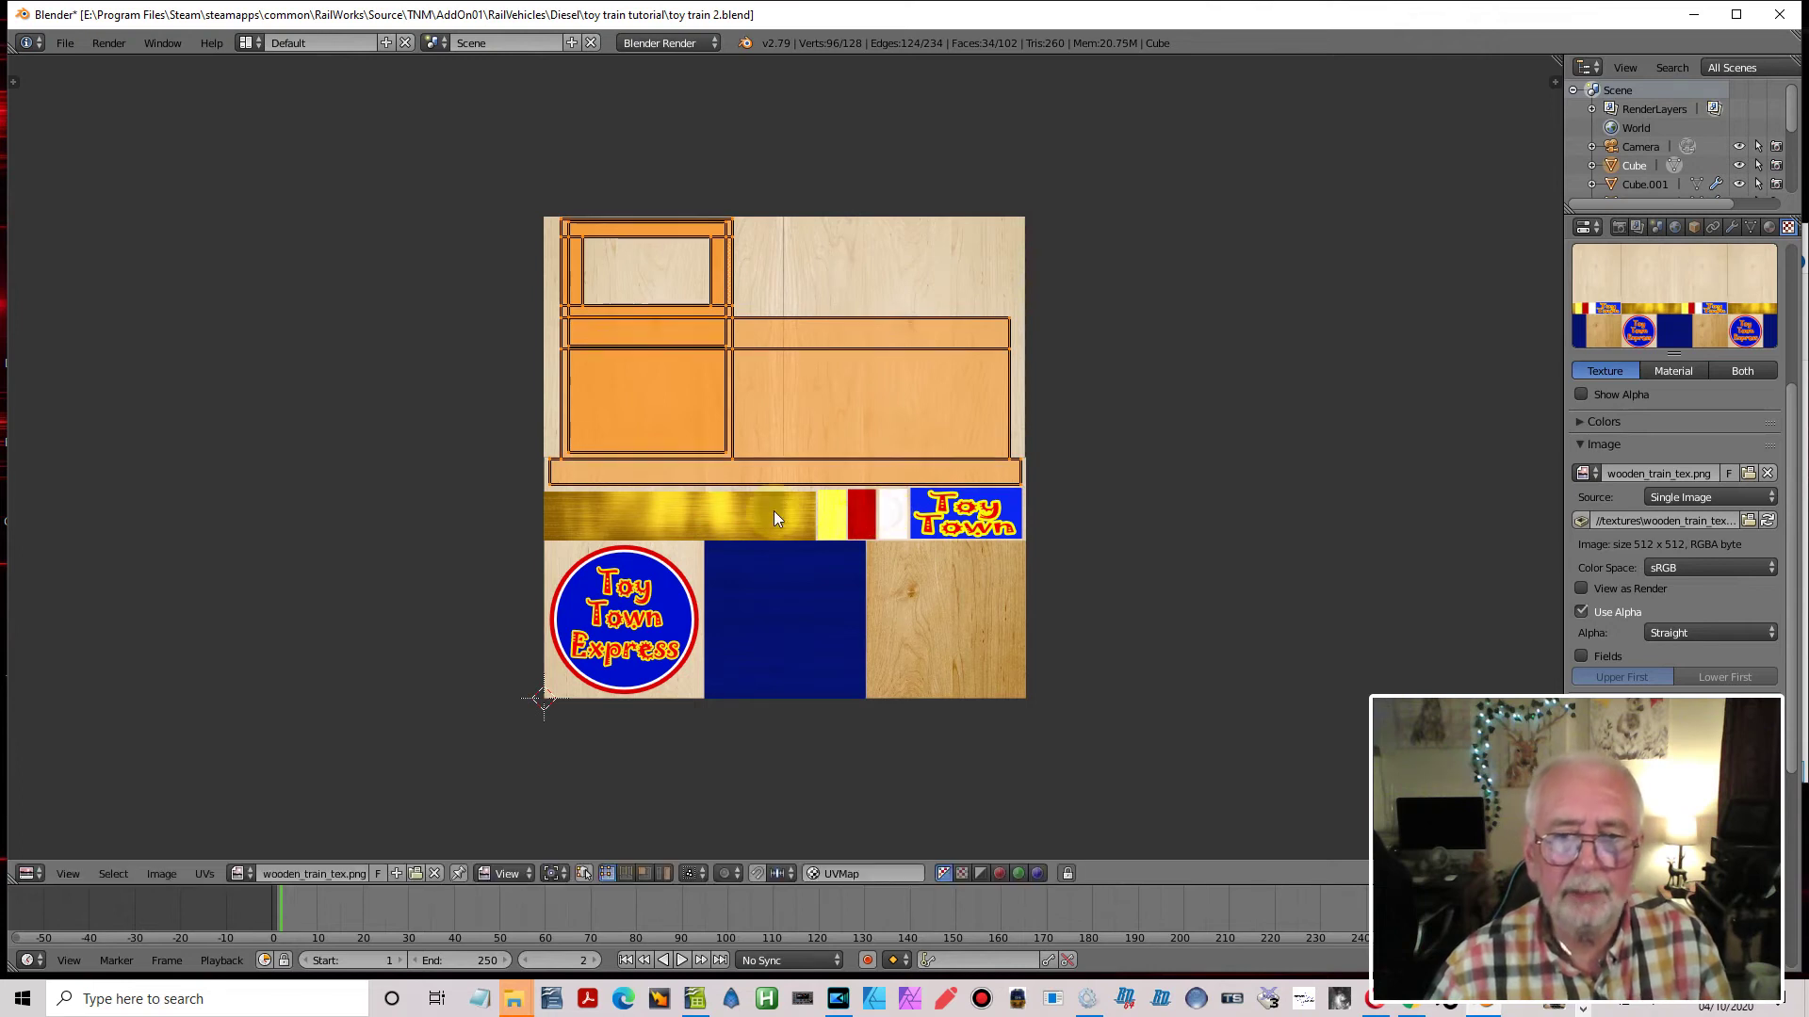
Return to the 3D View and render the image to check the wood texture on the train's sides
{"action": "left_click", "coordinate": [36, 873]}
{"action": "left_click", "coordinate": [65, 852]}
{"action": "middle_click_drag", "start_coordinate": [489, 471], "coordinate": [367, 471]}
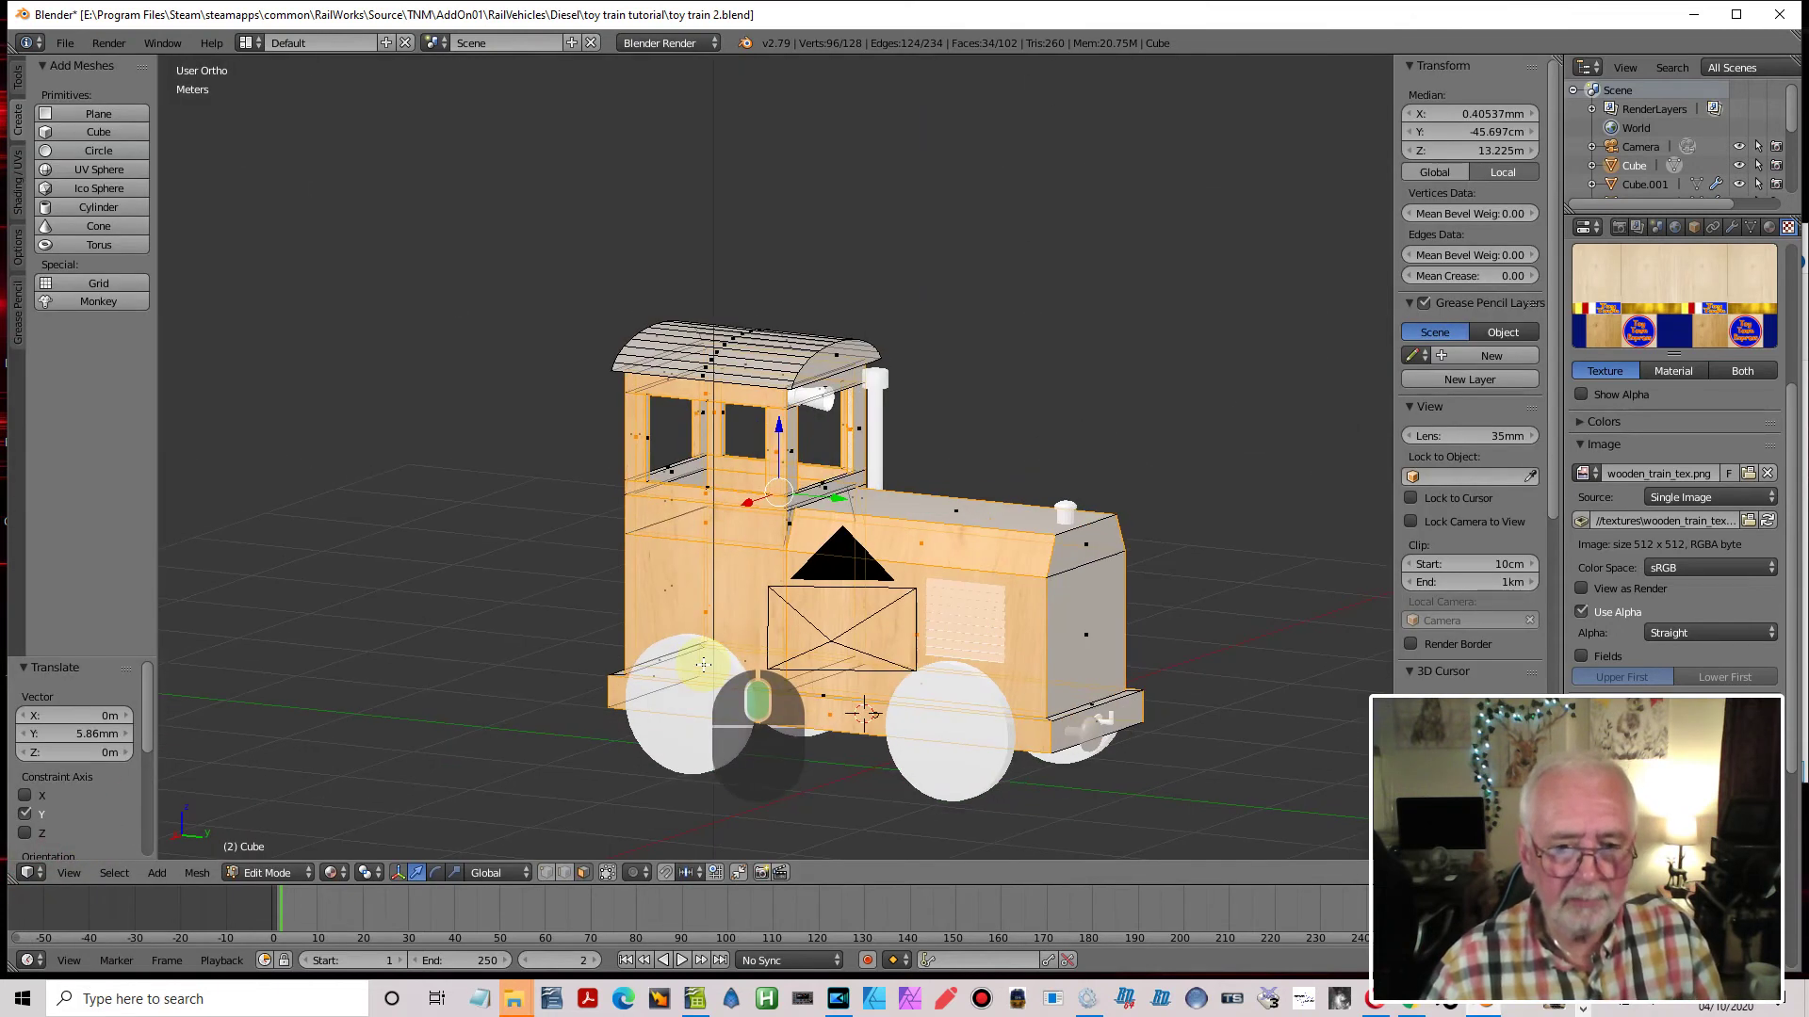
{"action": "left_click", "coordinate": [109, 43]}
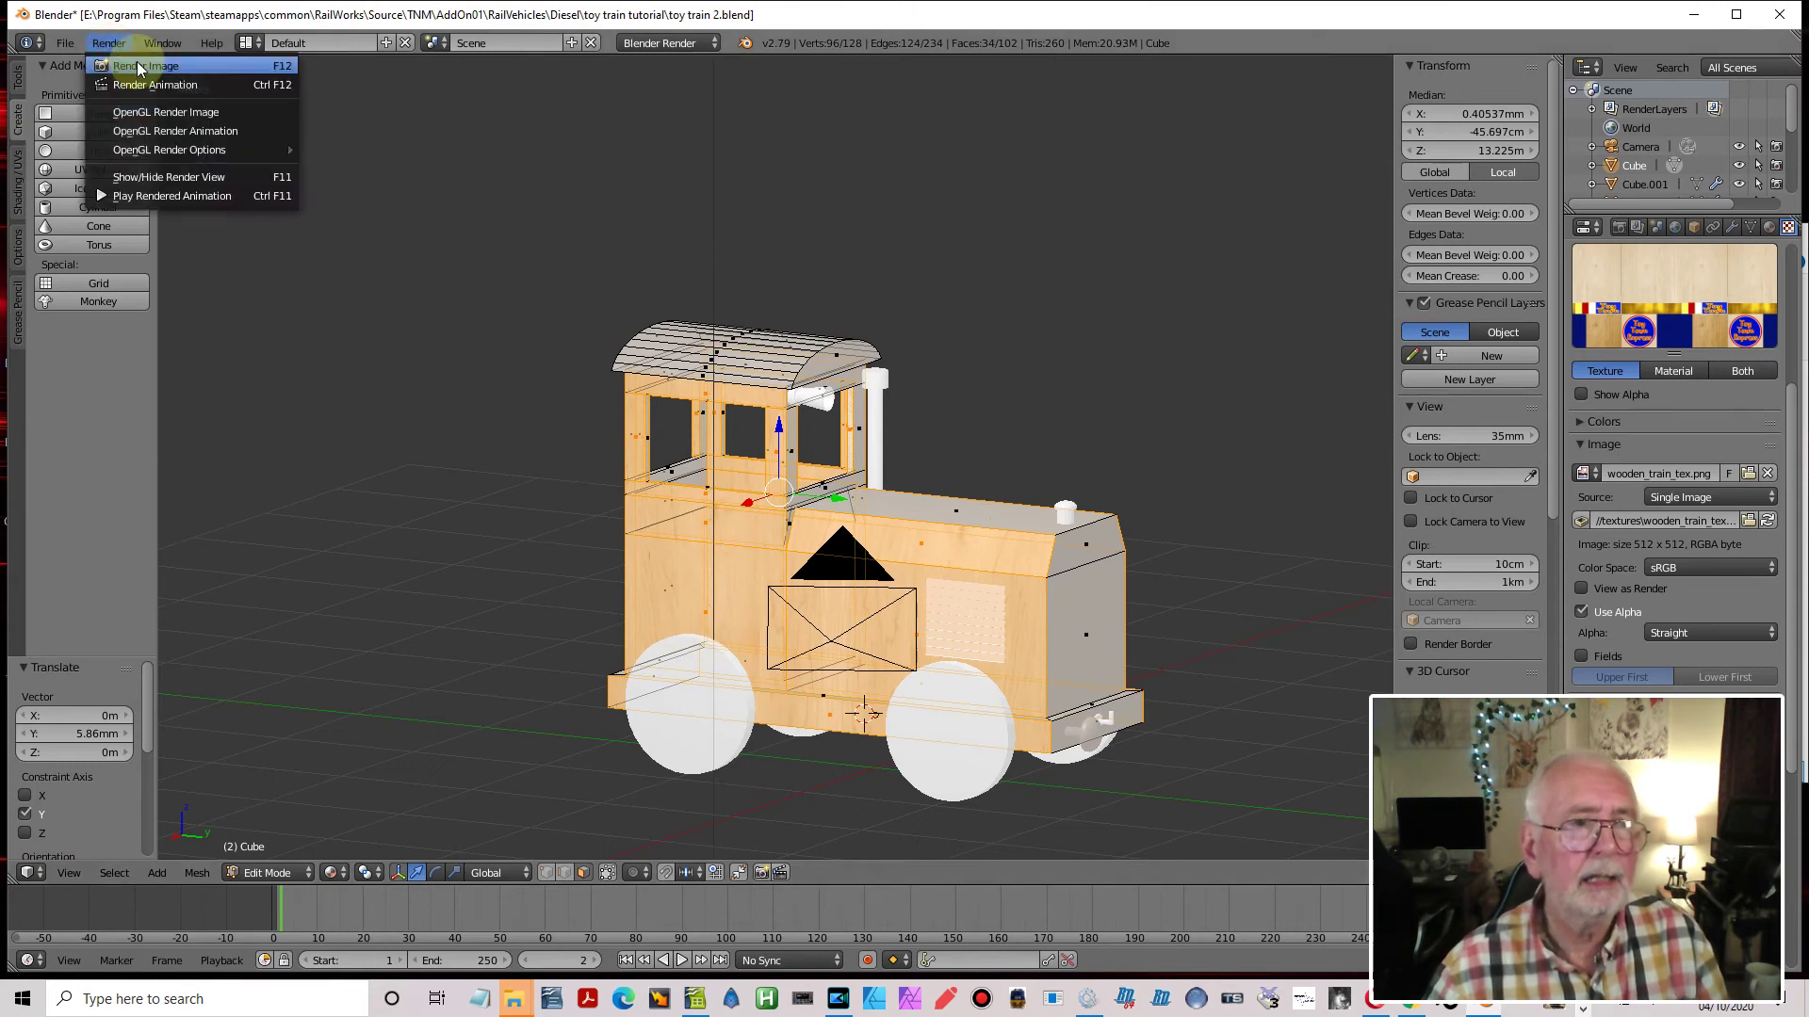
{"action": "left_click", "coordinate": [113, 62]}
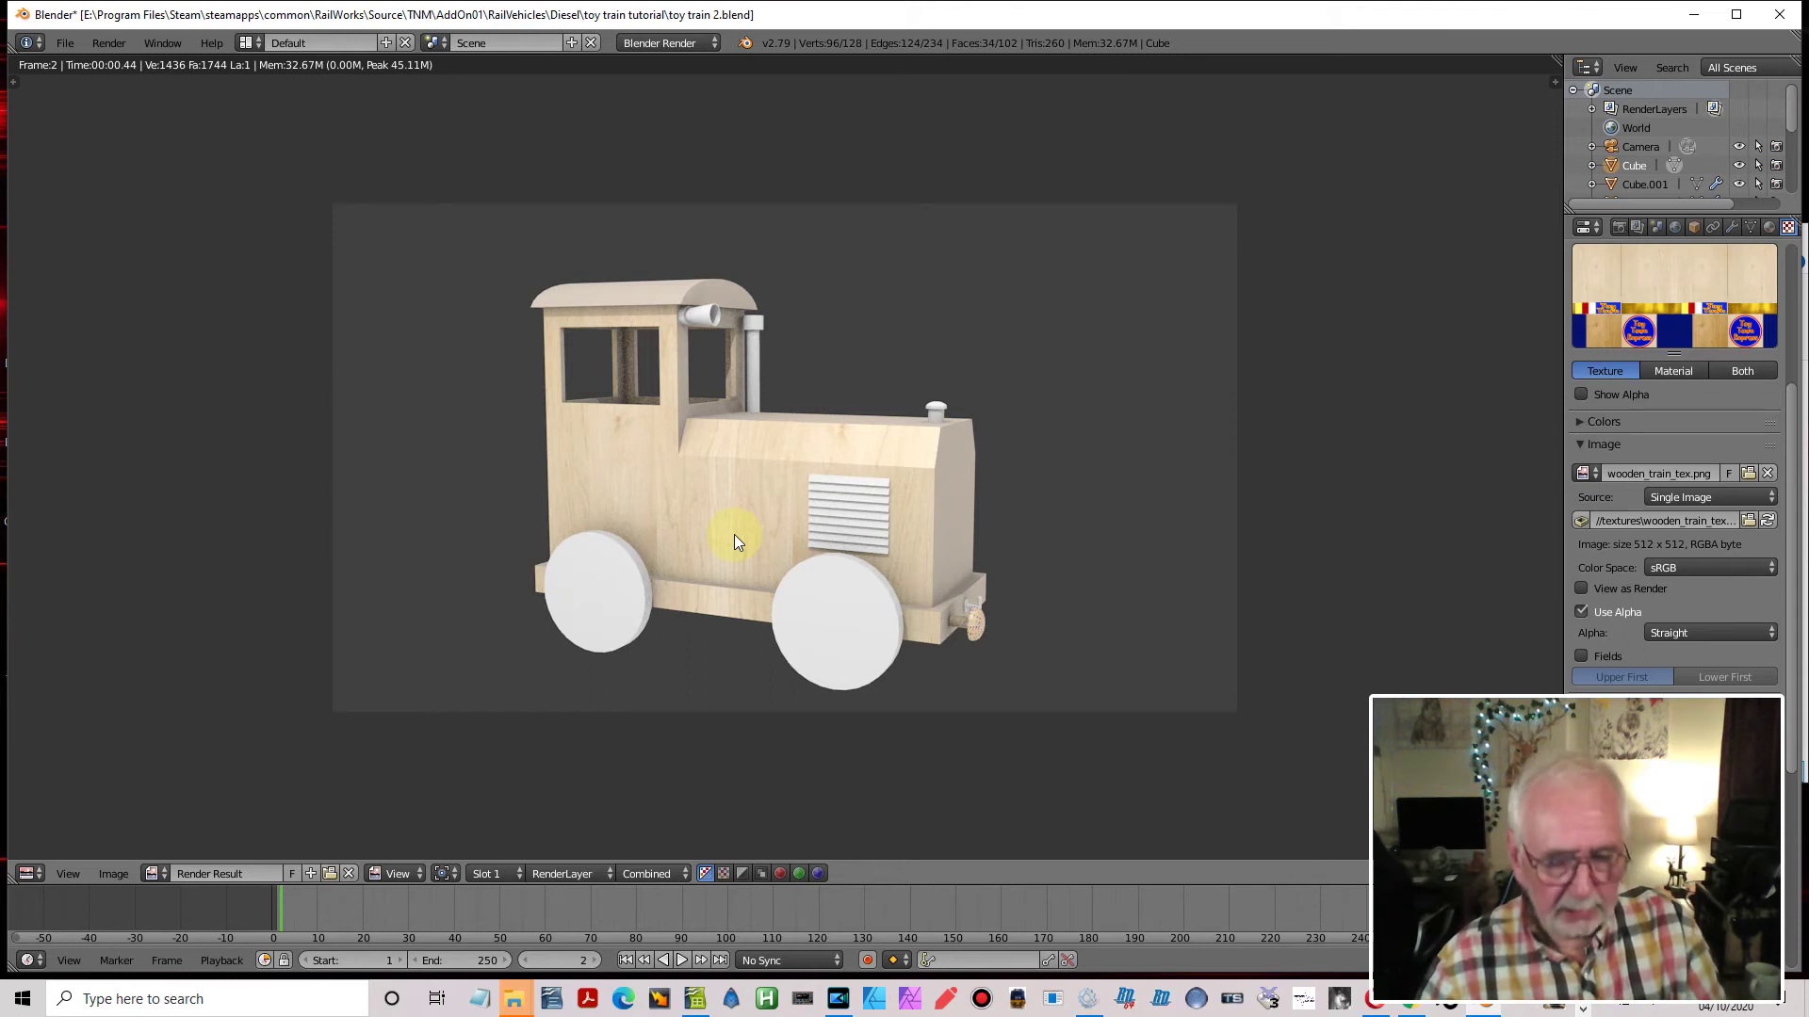
{"action": "key", "text": "Escape"}
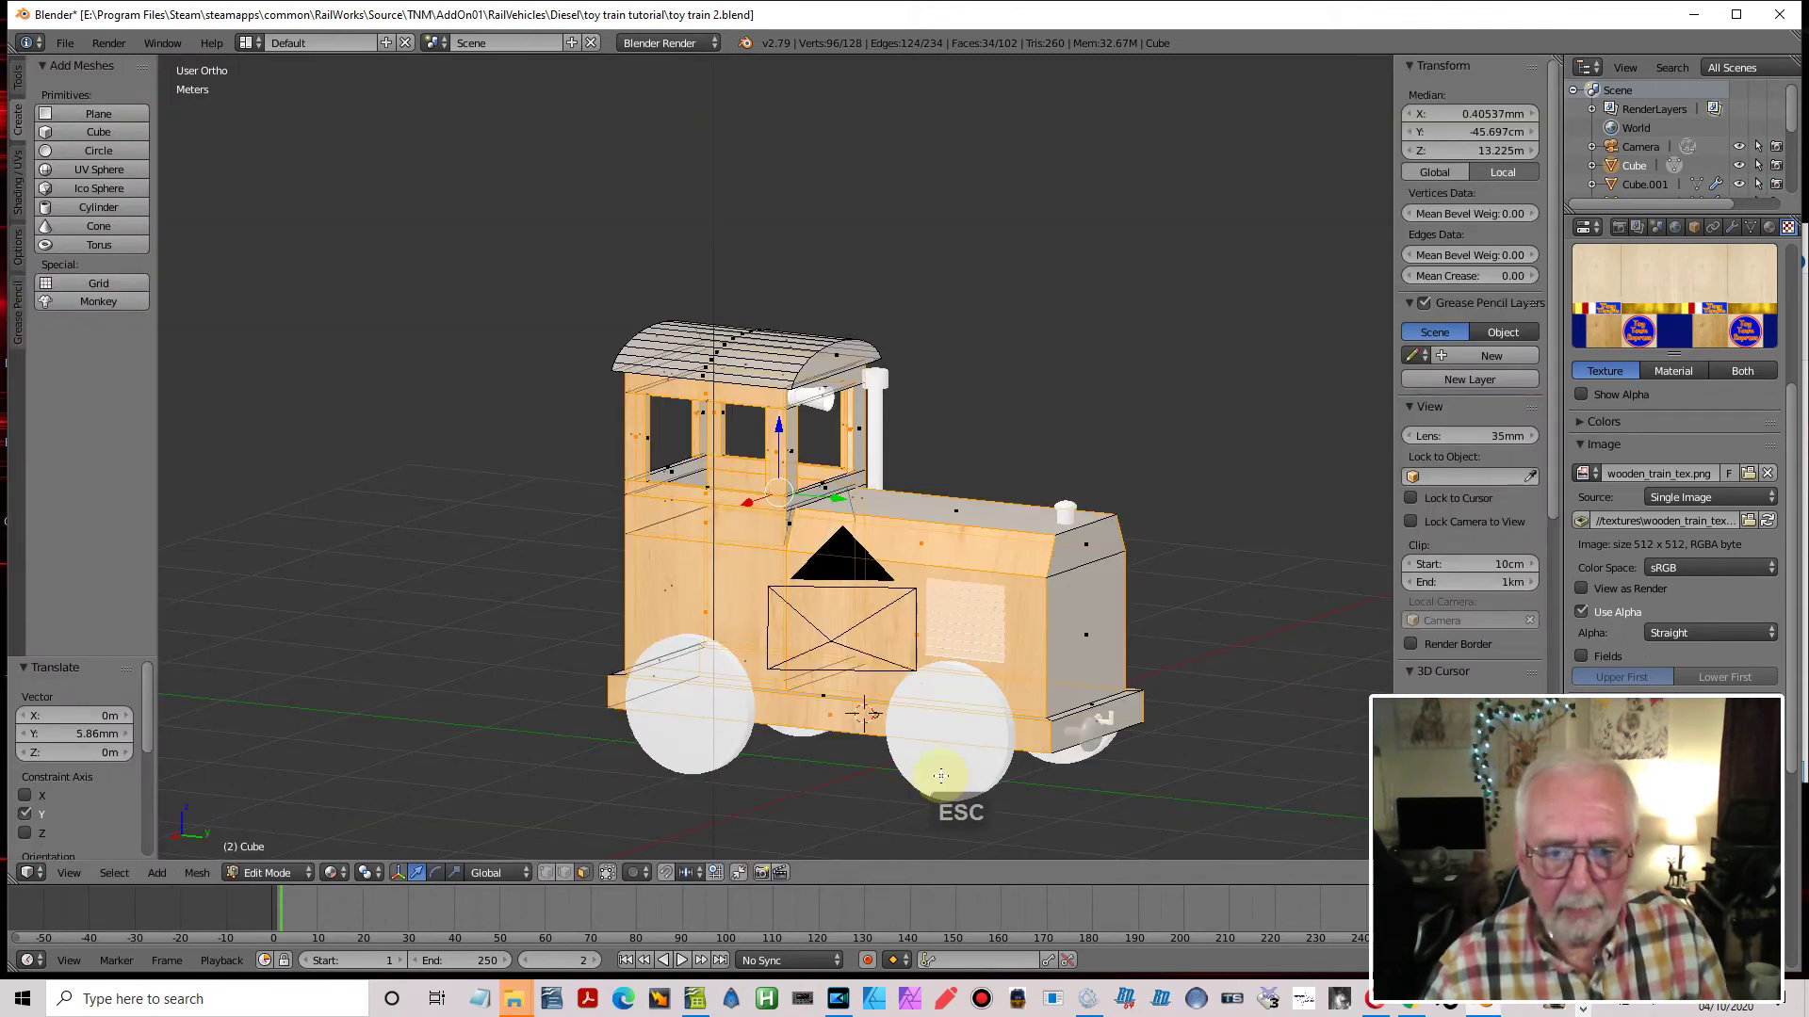
UV unwrap the whole front wheel-and-axle object from the right orthographic view with Project from View (Bounds)
{"action": "key", "text": "Tab"}
{"action": "right_click", "coordinate": [946, 745]}
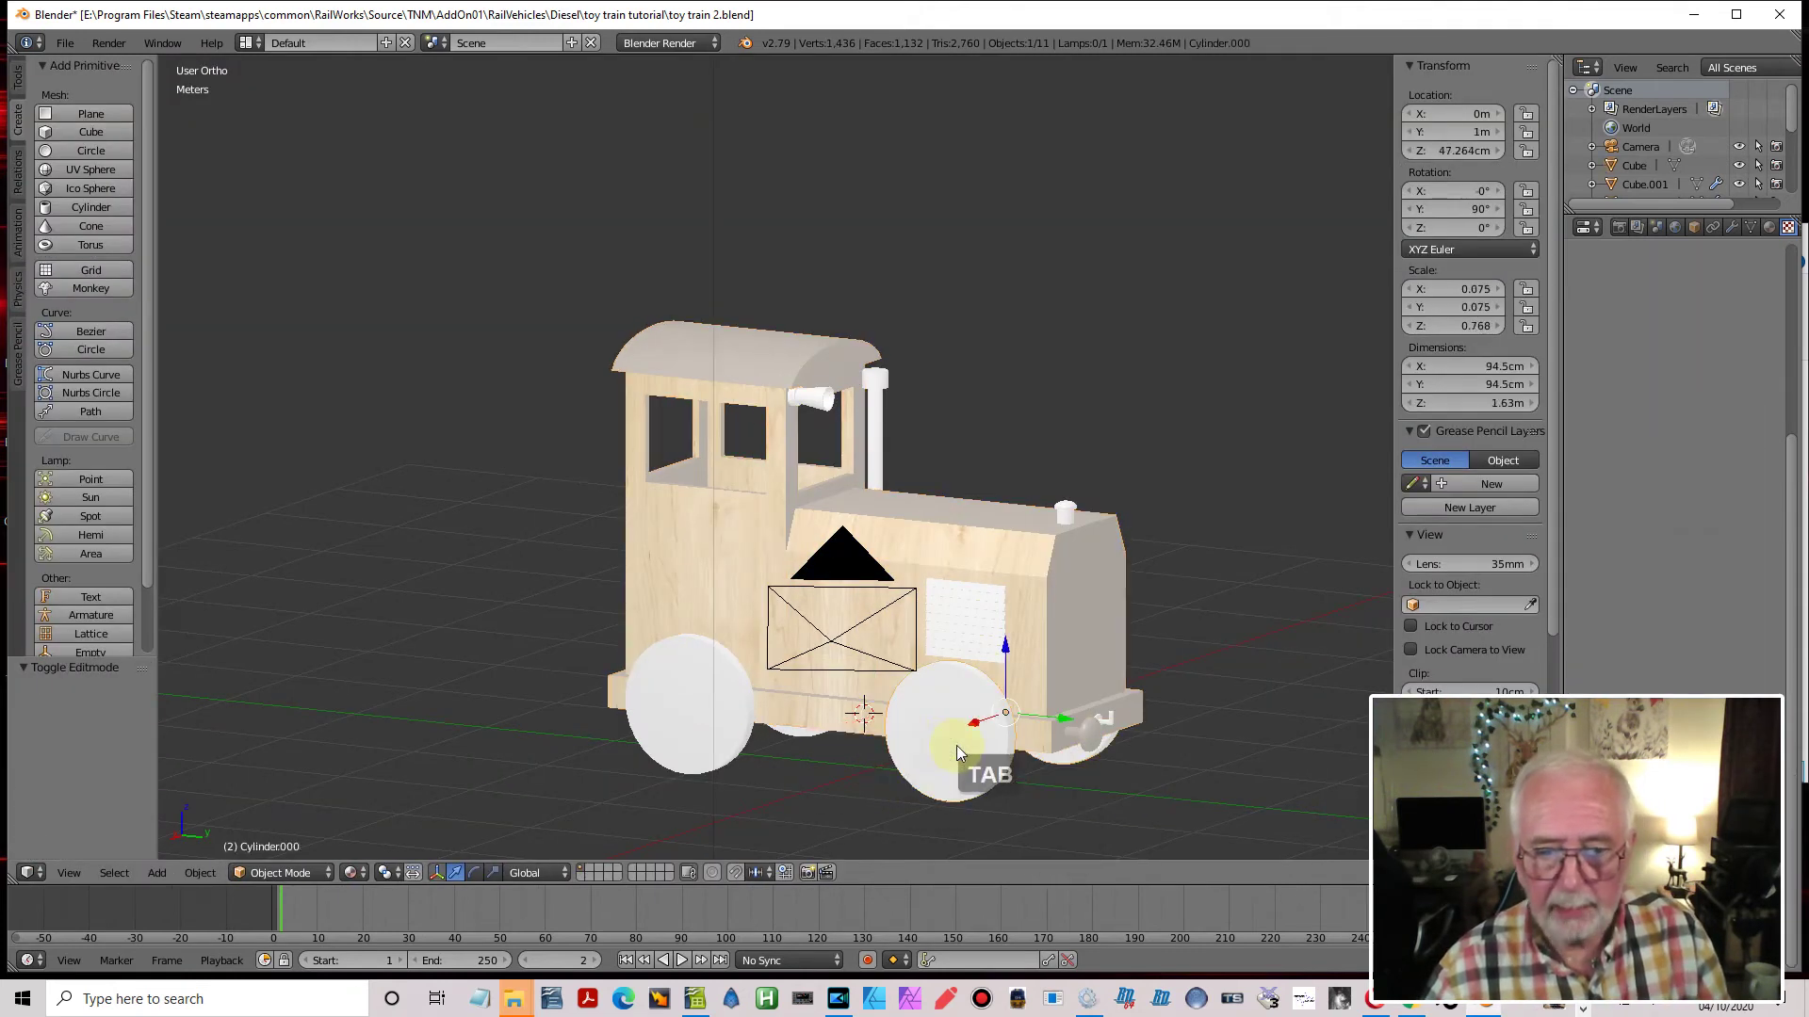
{"action": "key", "text": "Tab"}
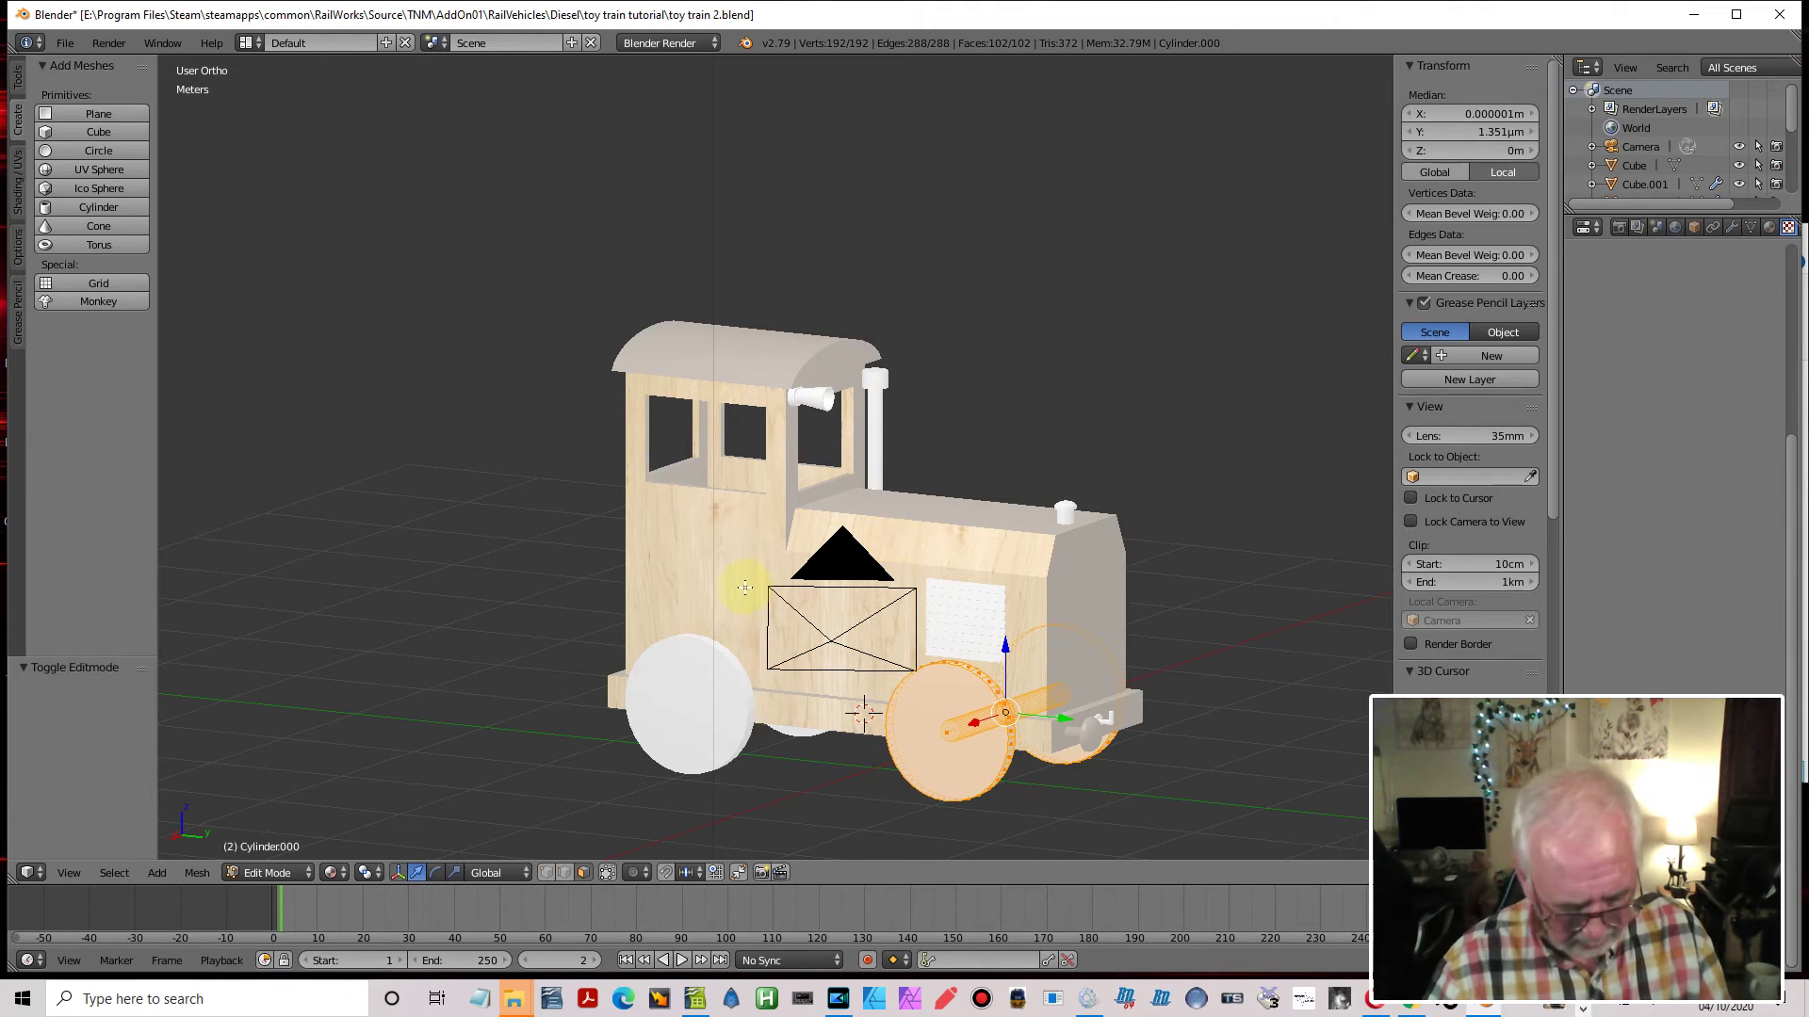
{"action": "key", "text": "KP_3"}
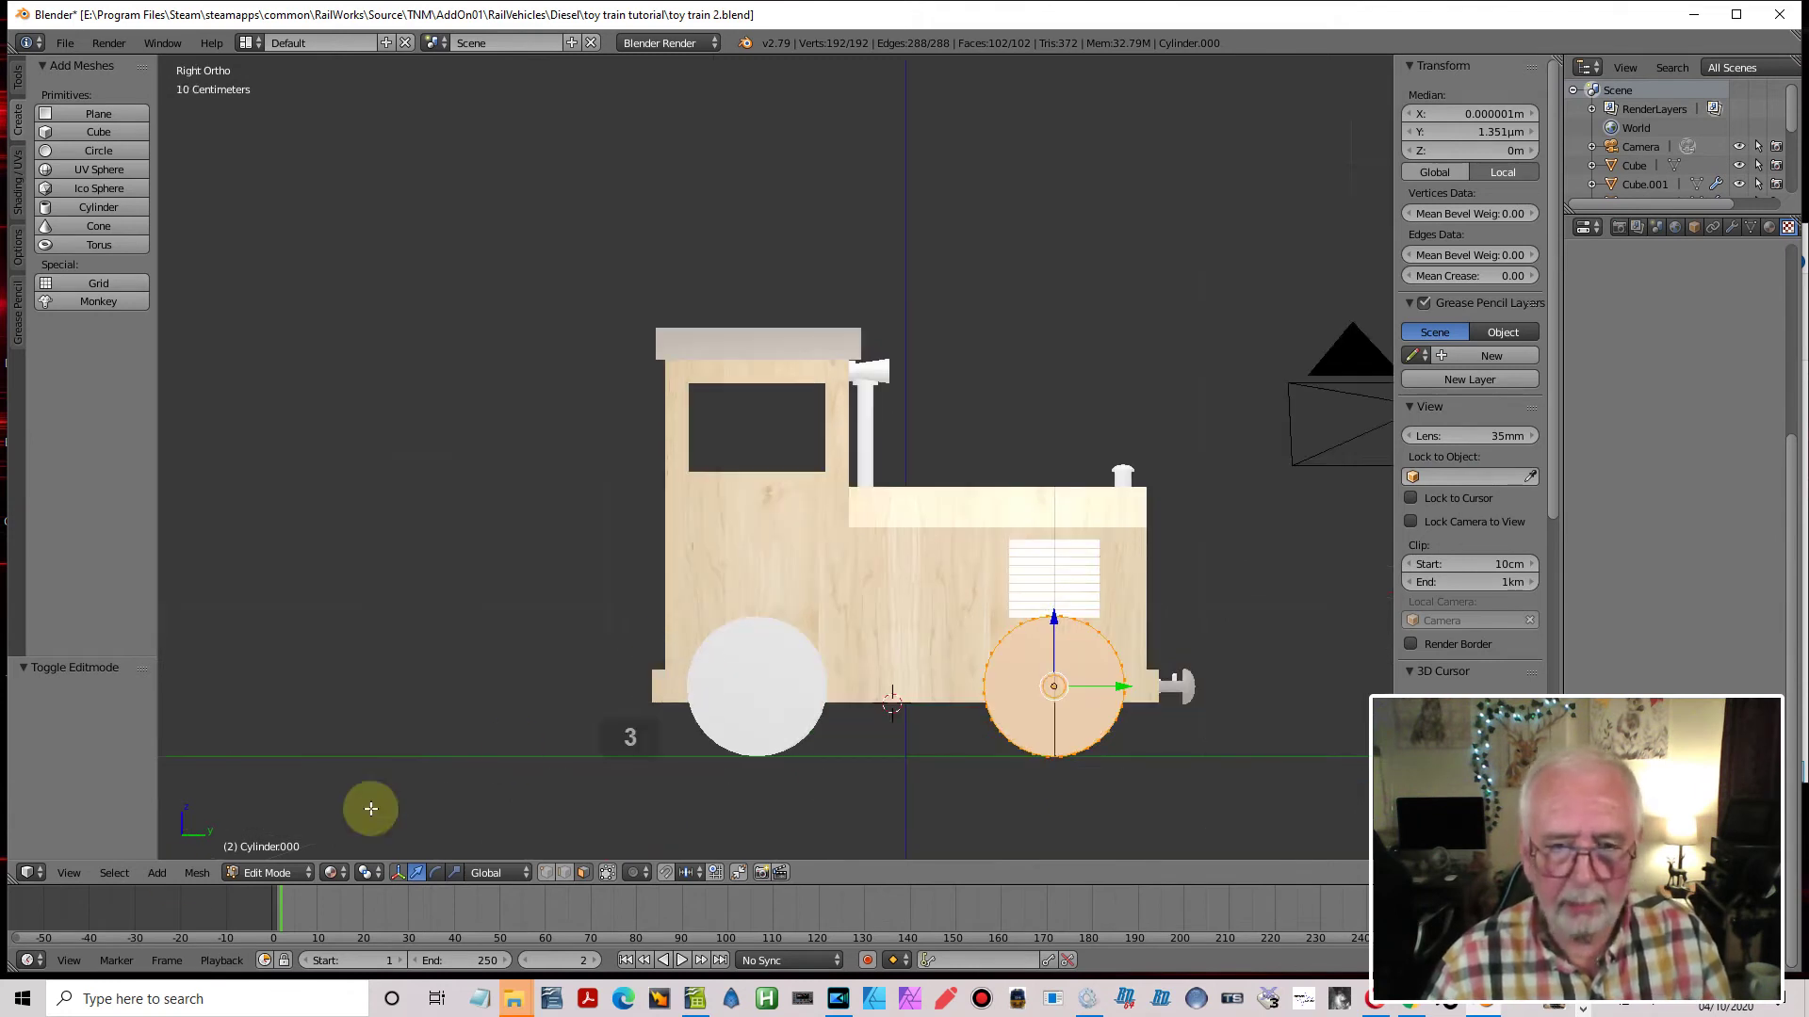
{"action": "left_click", "coordinate": [199, 874]}
{"action": "mouse_move", "coordinate": [241, 718]}
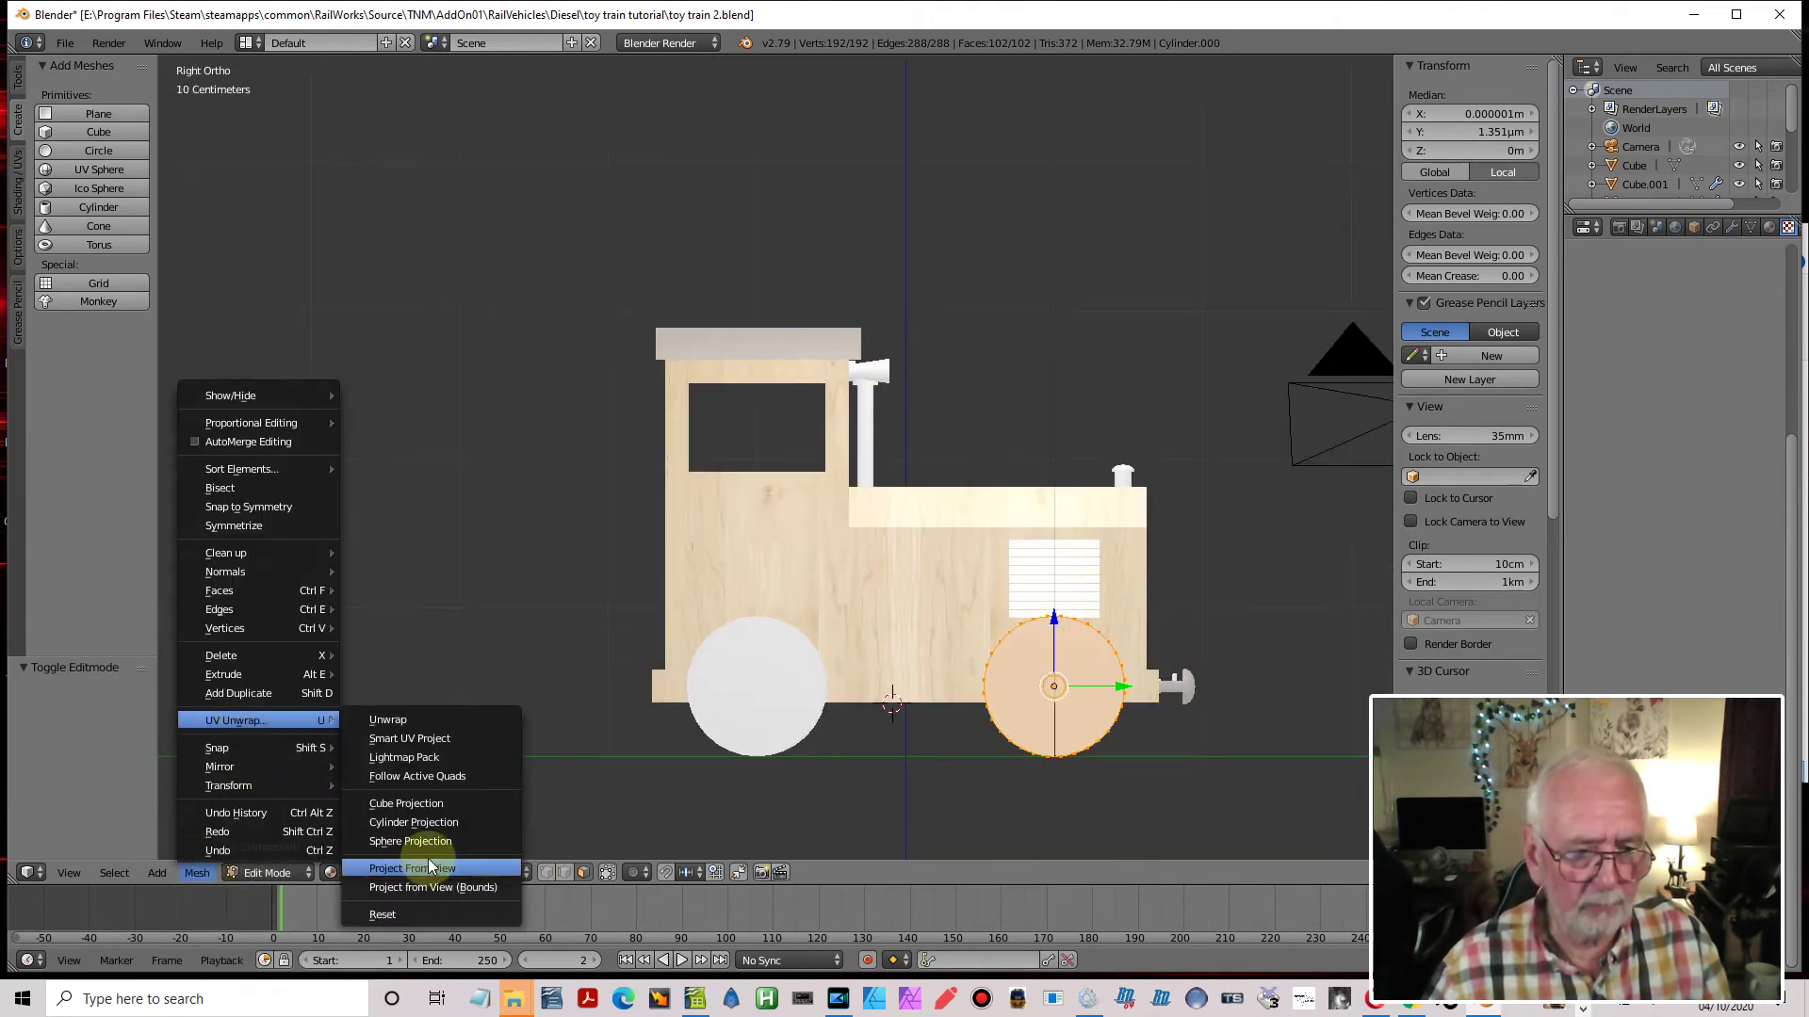
{"action": "left_click", "coordinate": [417, 887]}
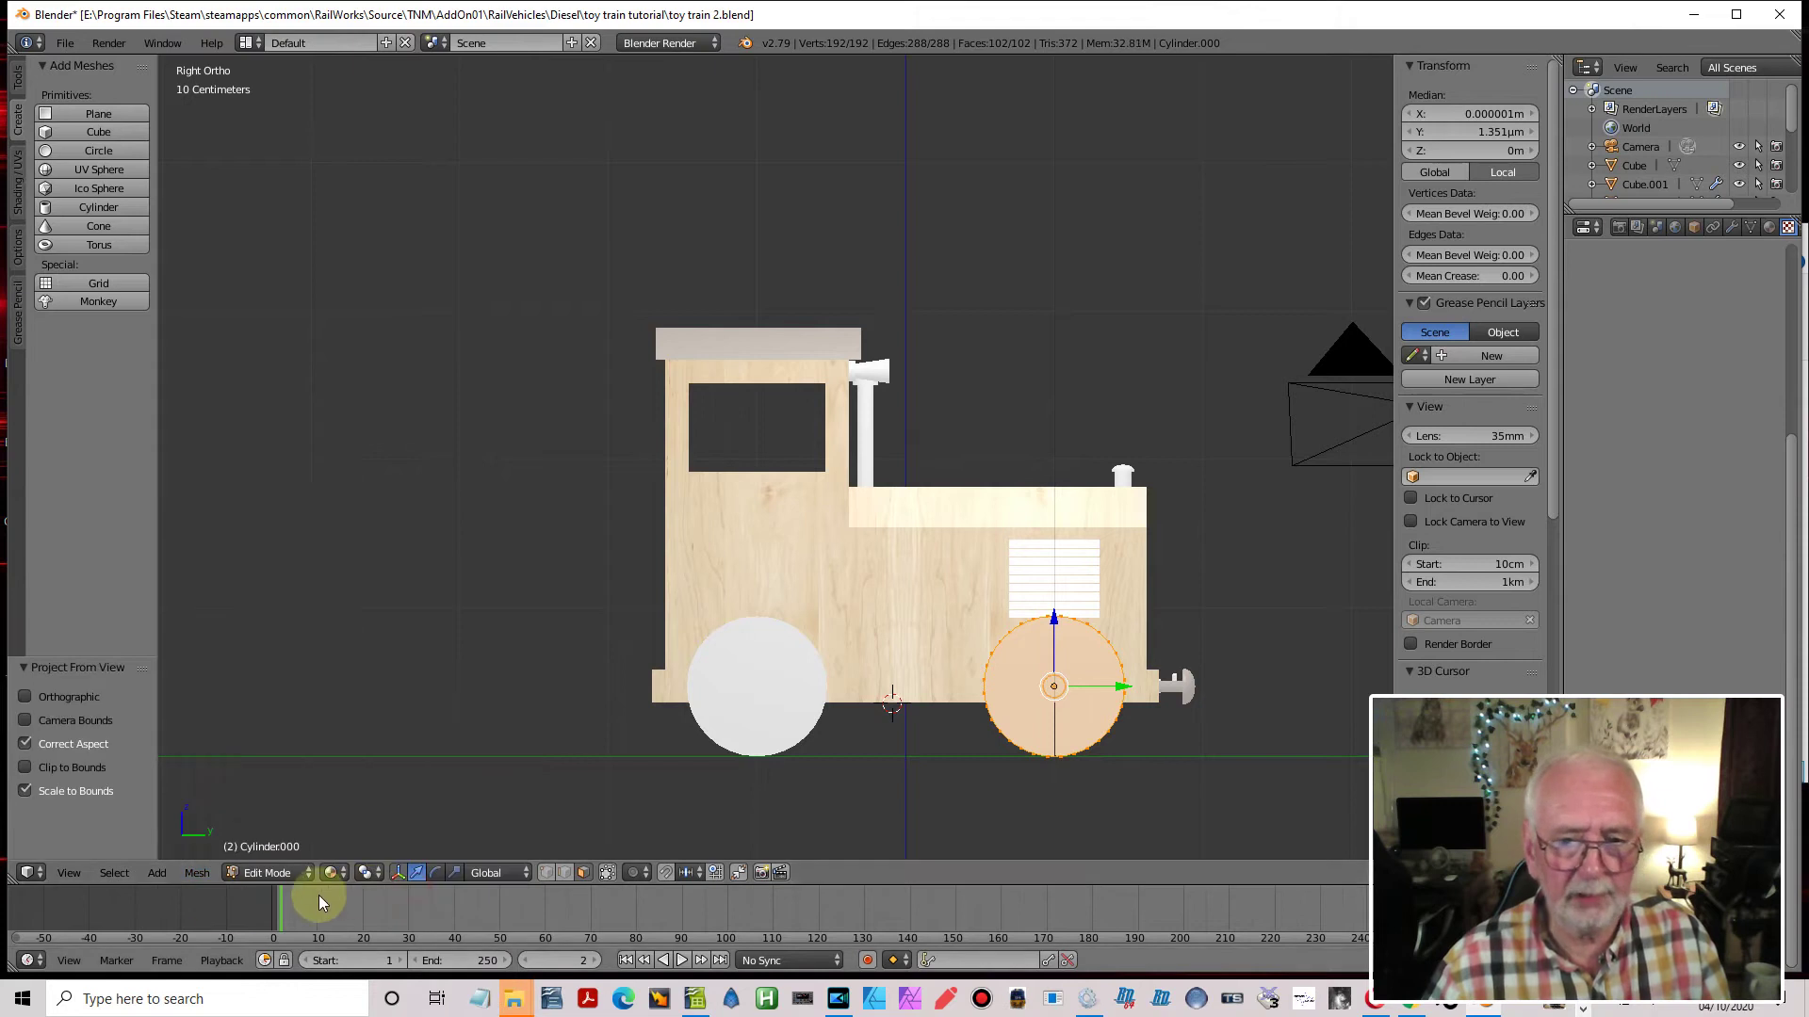
Switch the 3D view area to the UV/Image Editor and show wooden_train_tex.png behind the wheel UVs
{"action": "left_click", "coordinate": [32, 874]}
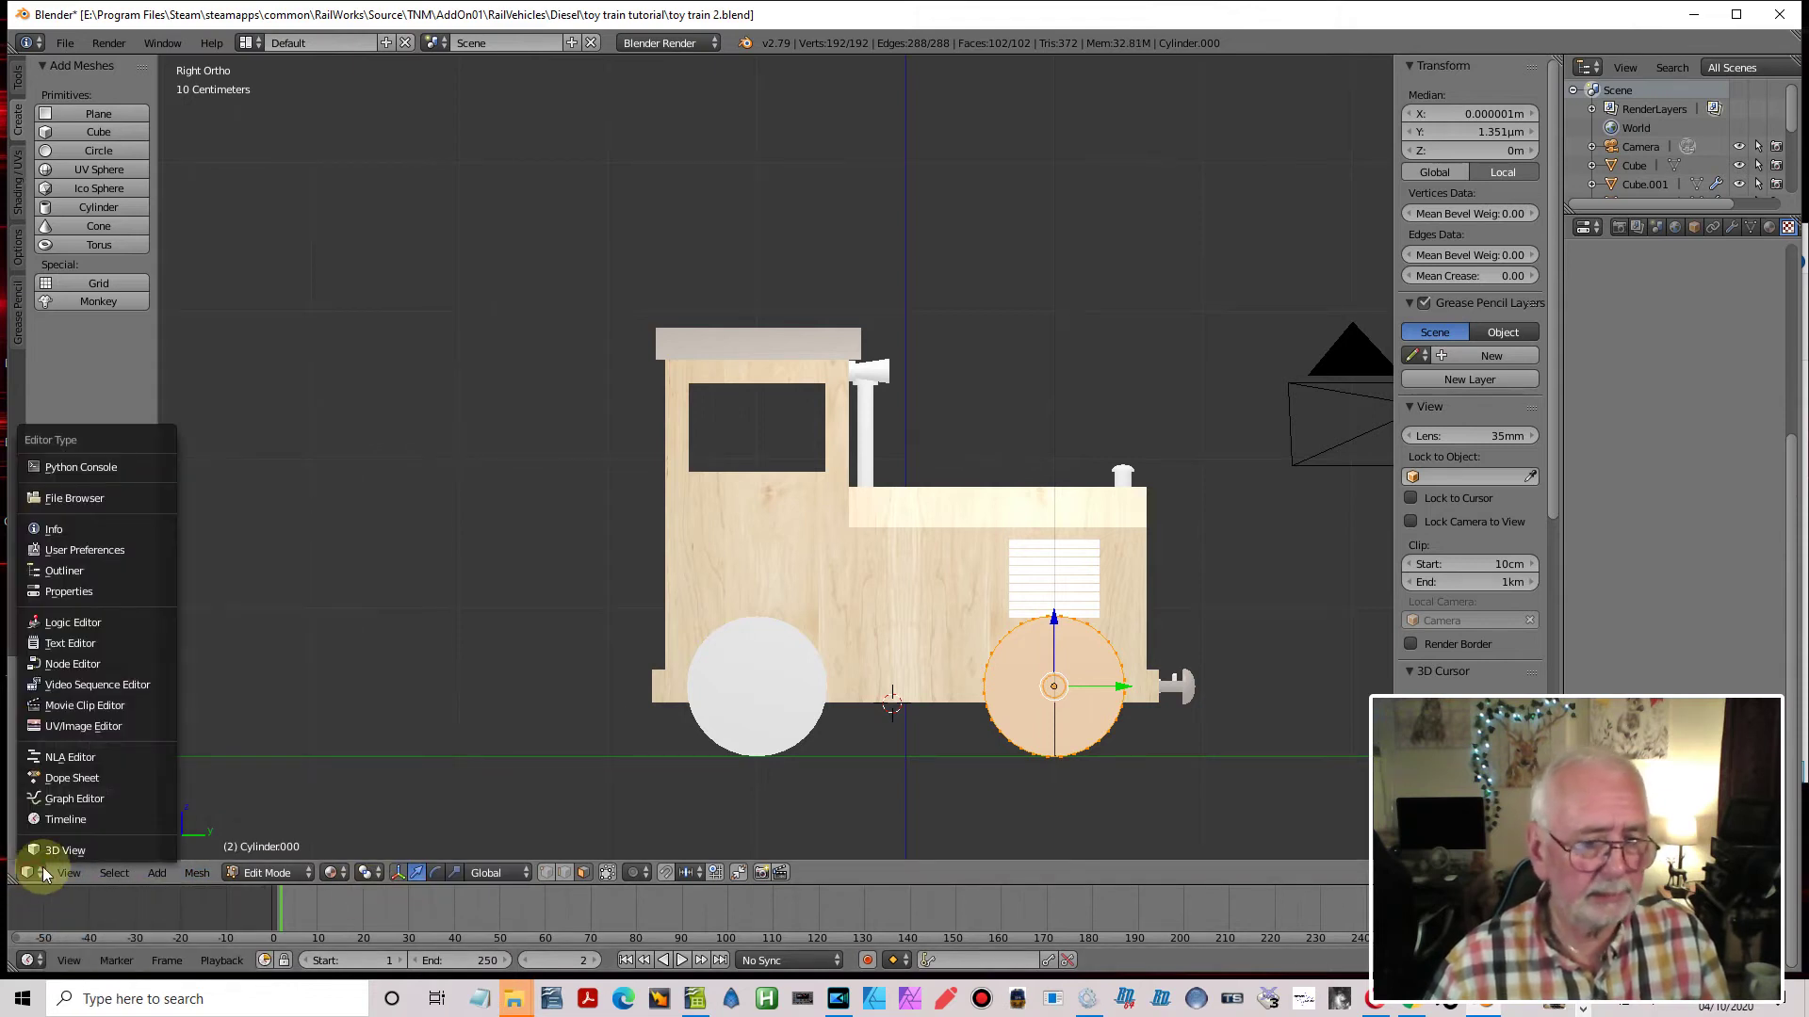
{"action": "left_click", "coordinate": [45, 867]}
{"action": "left_click", "coordinate": [29, 868]}
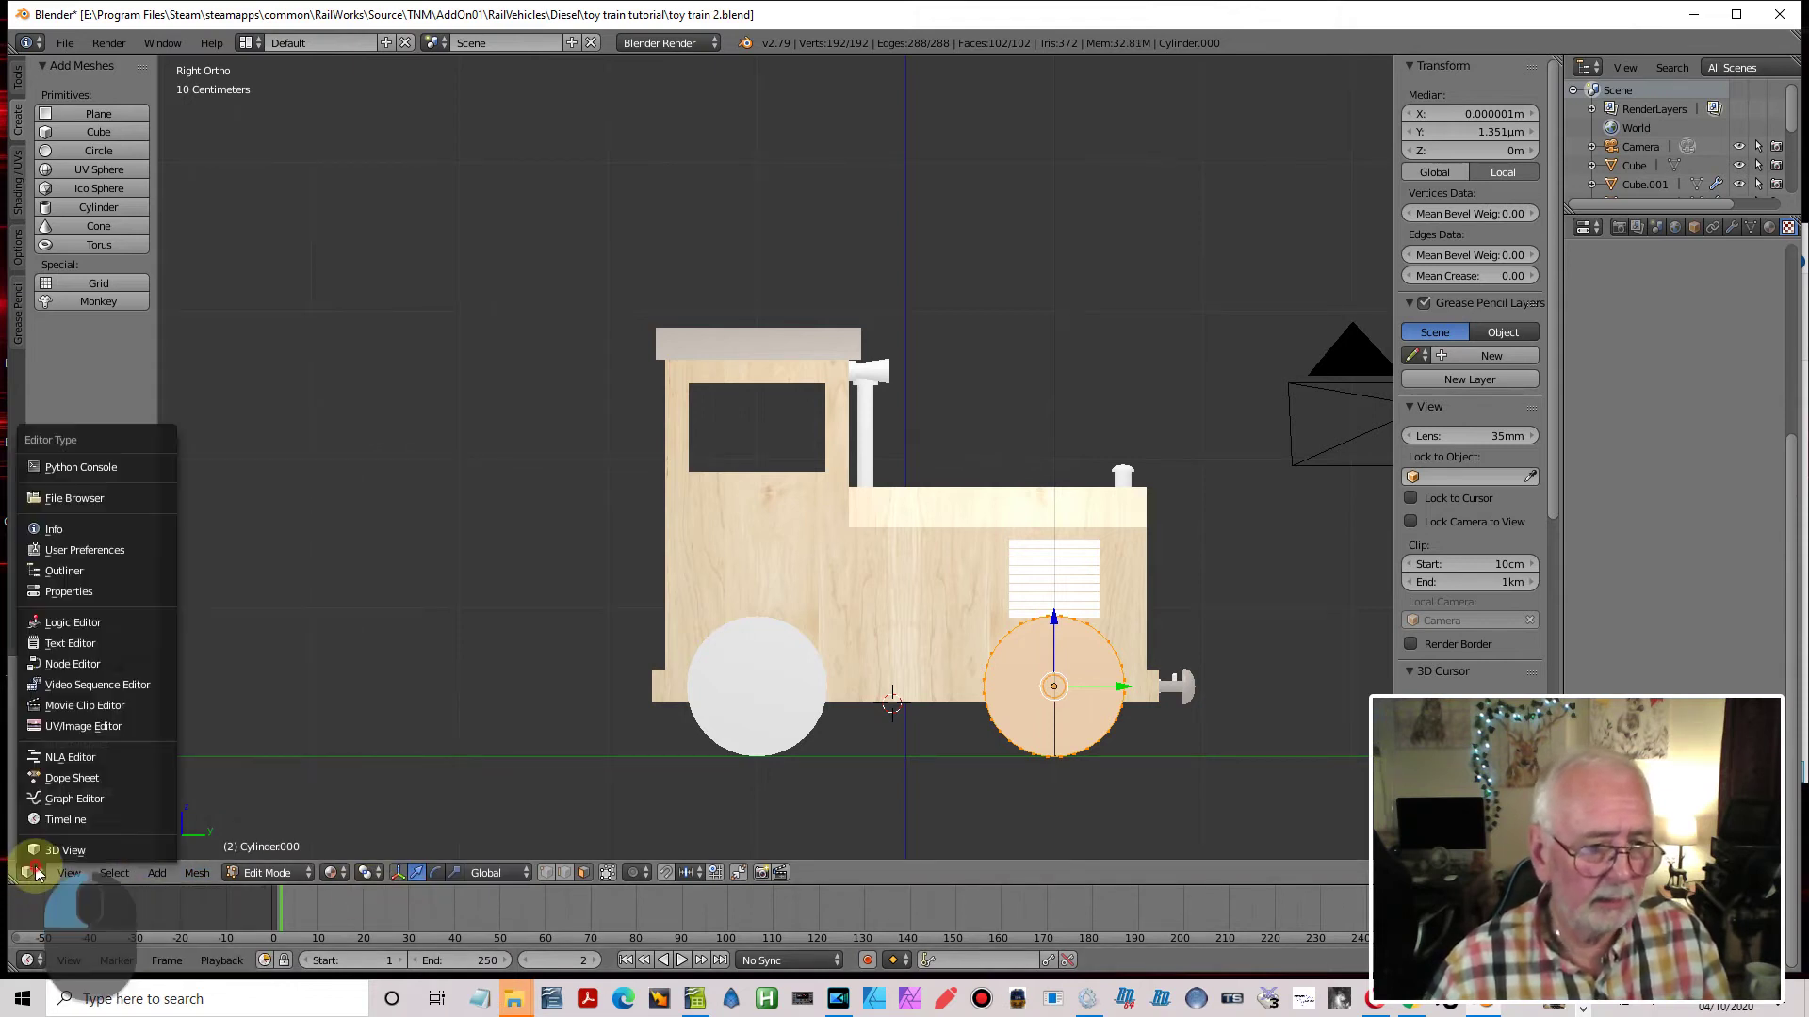
{"action": "left_click", "coordinate": [71, 724]}
{"action": "left_click", "coordinate": [157, 874]}
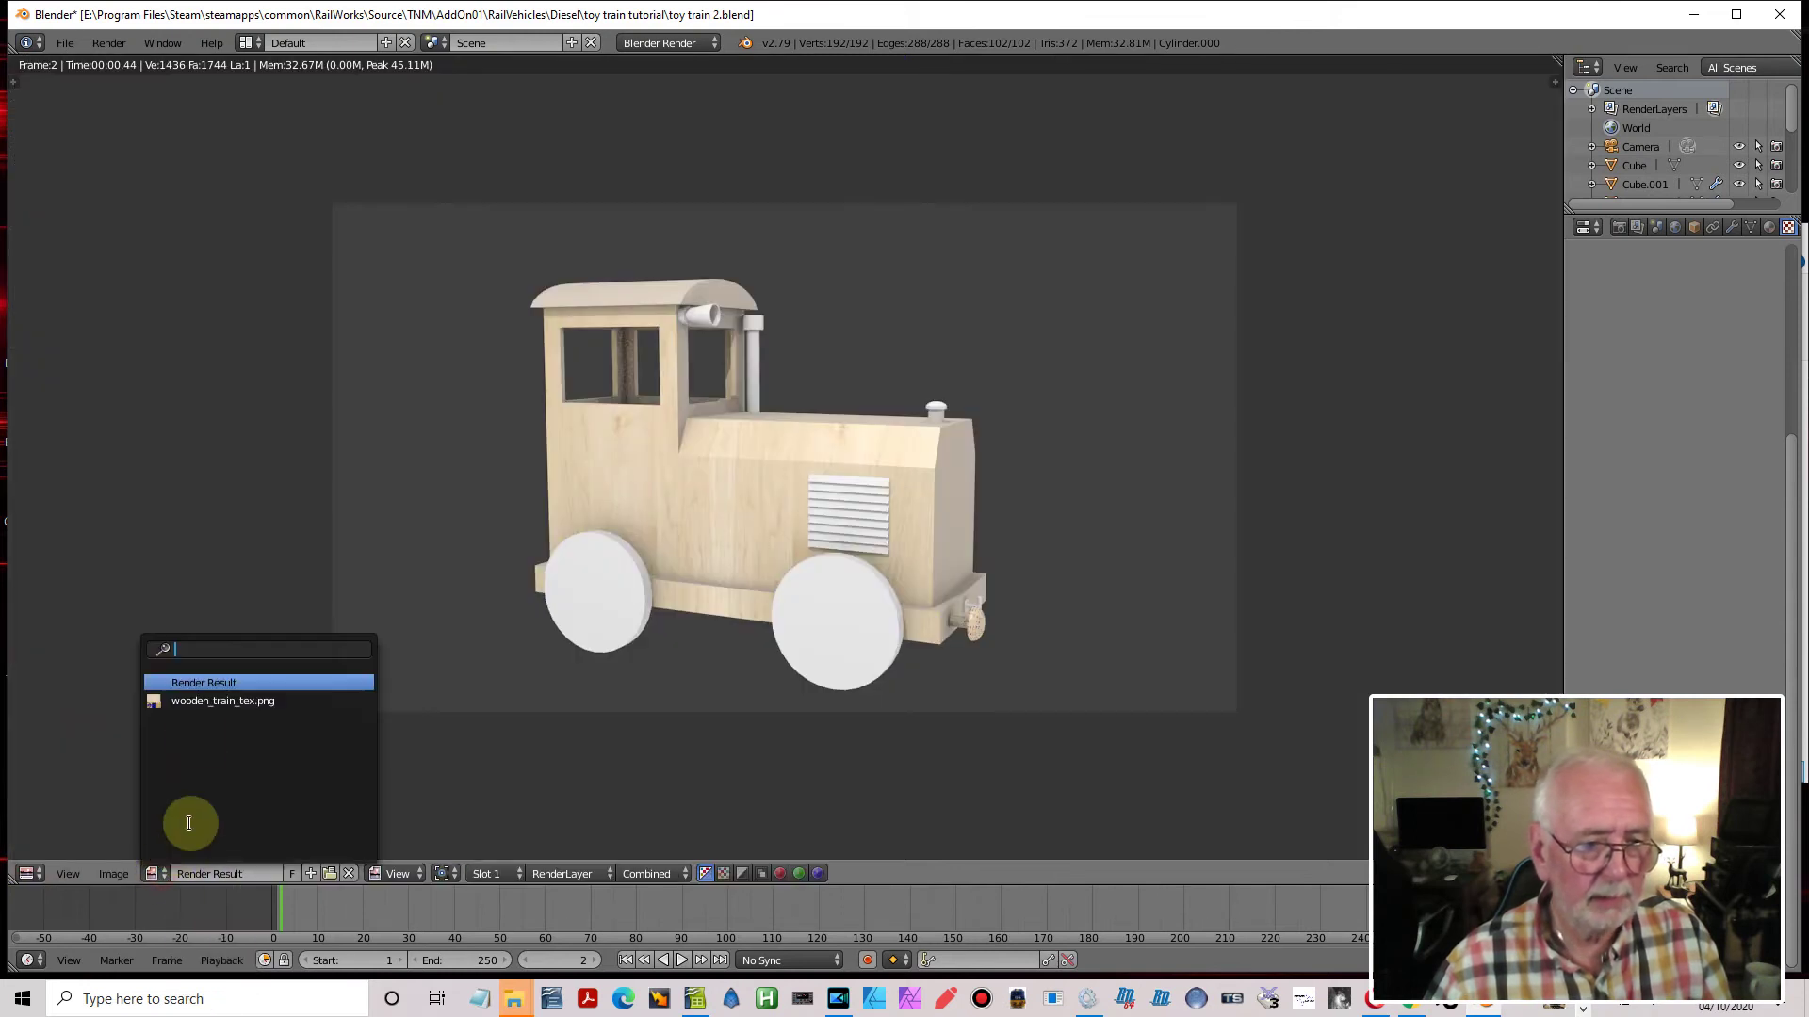
{"action": "left_click", "coordinate": [191, 700]}
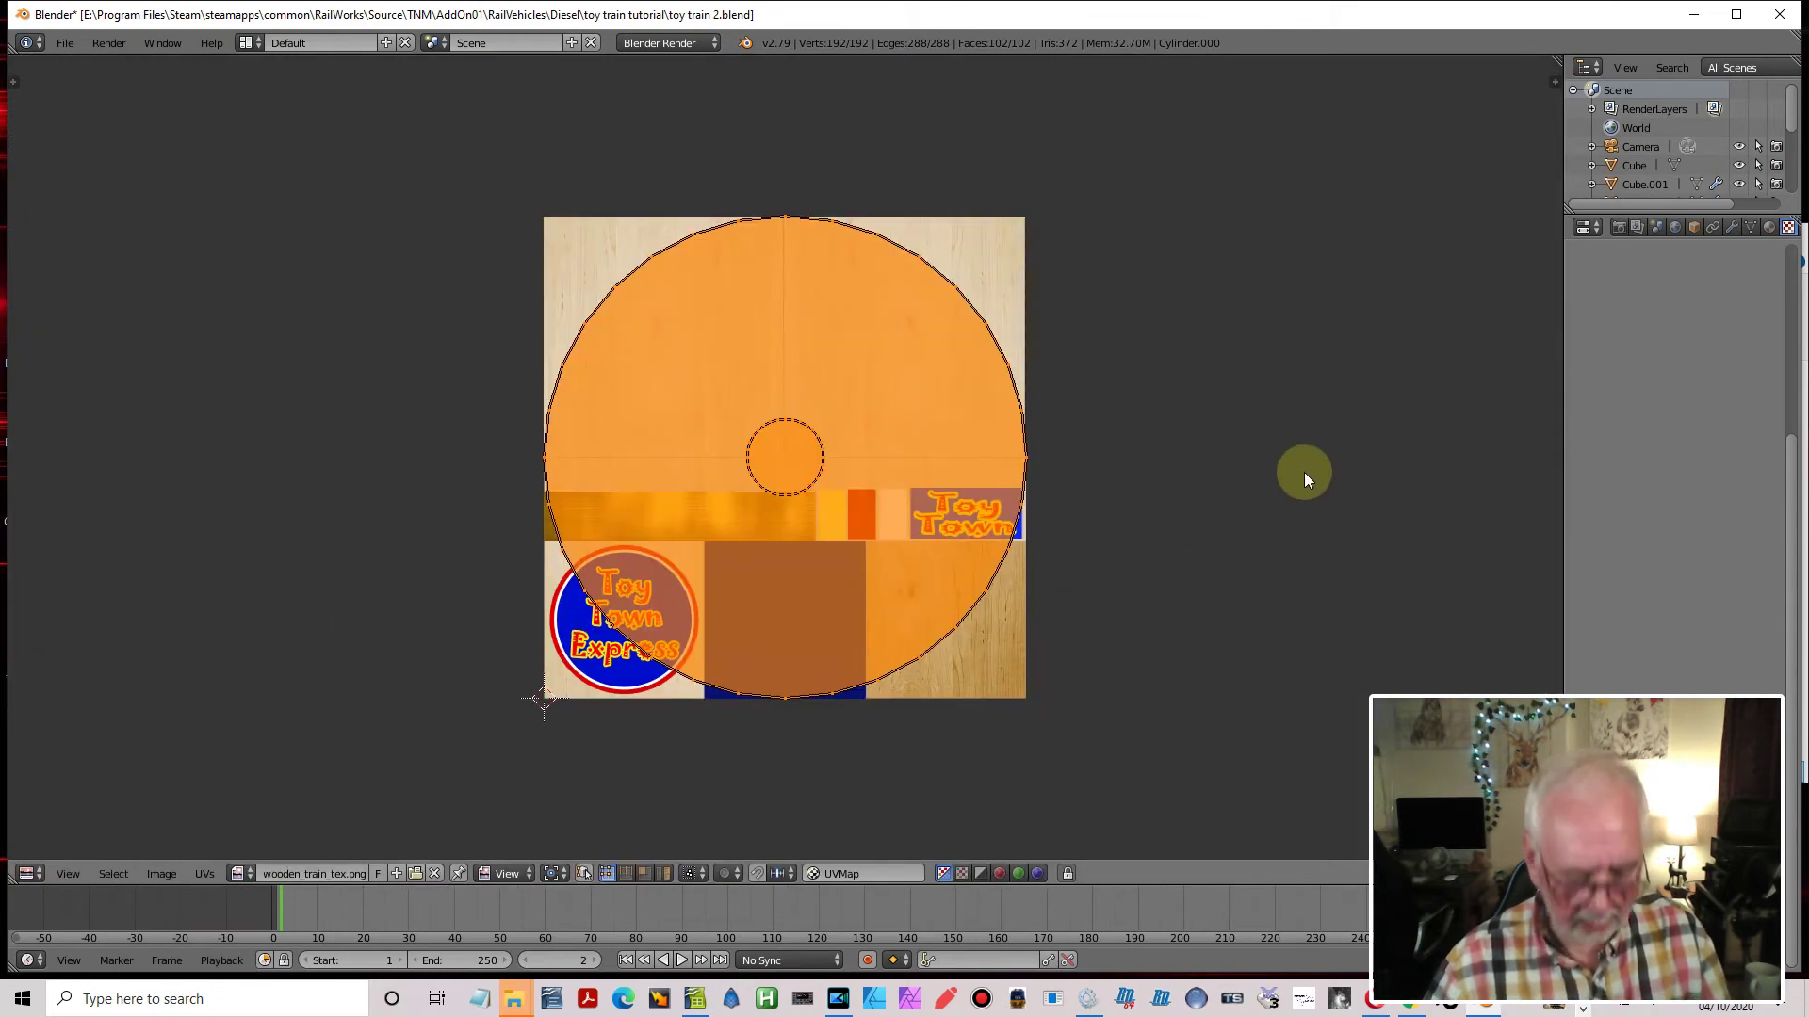
Scale the wheel UVs down to about a third and move them onto the darker wood square
{"action": "key", "text": "s"}
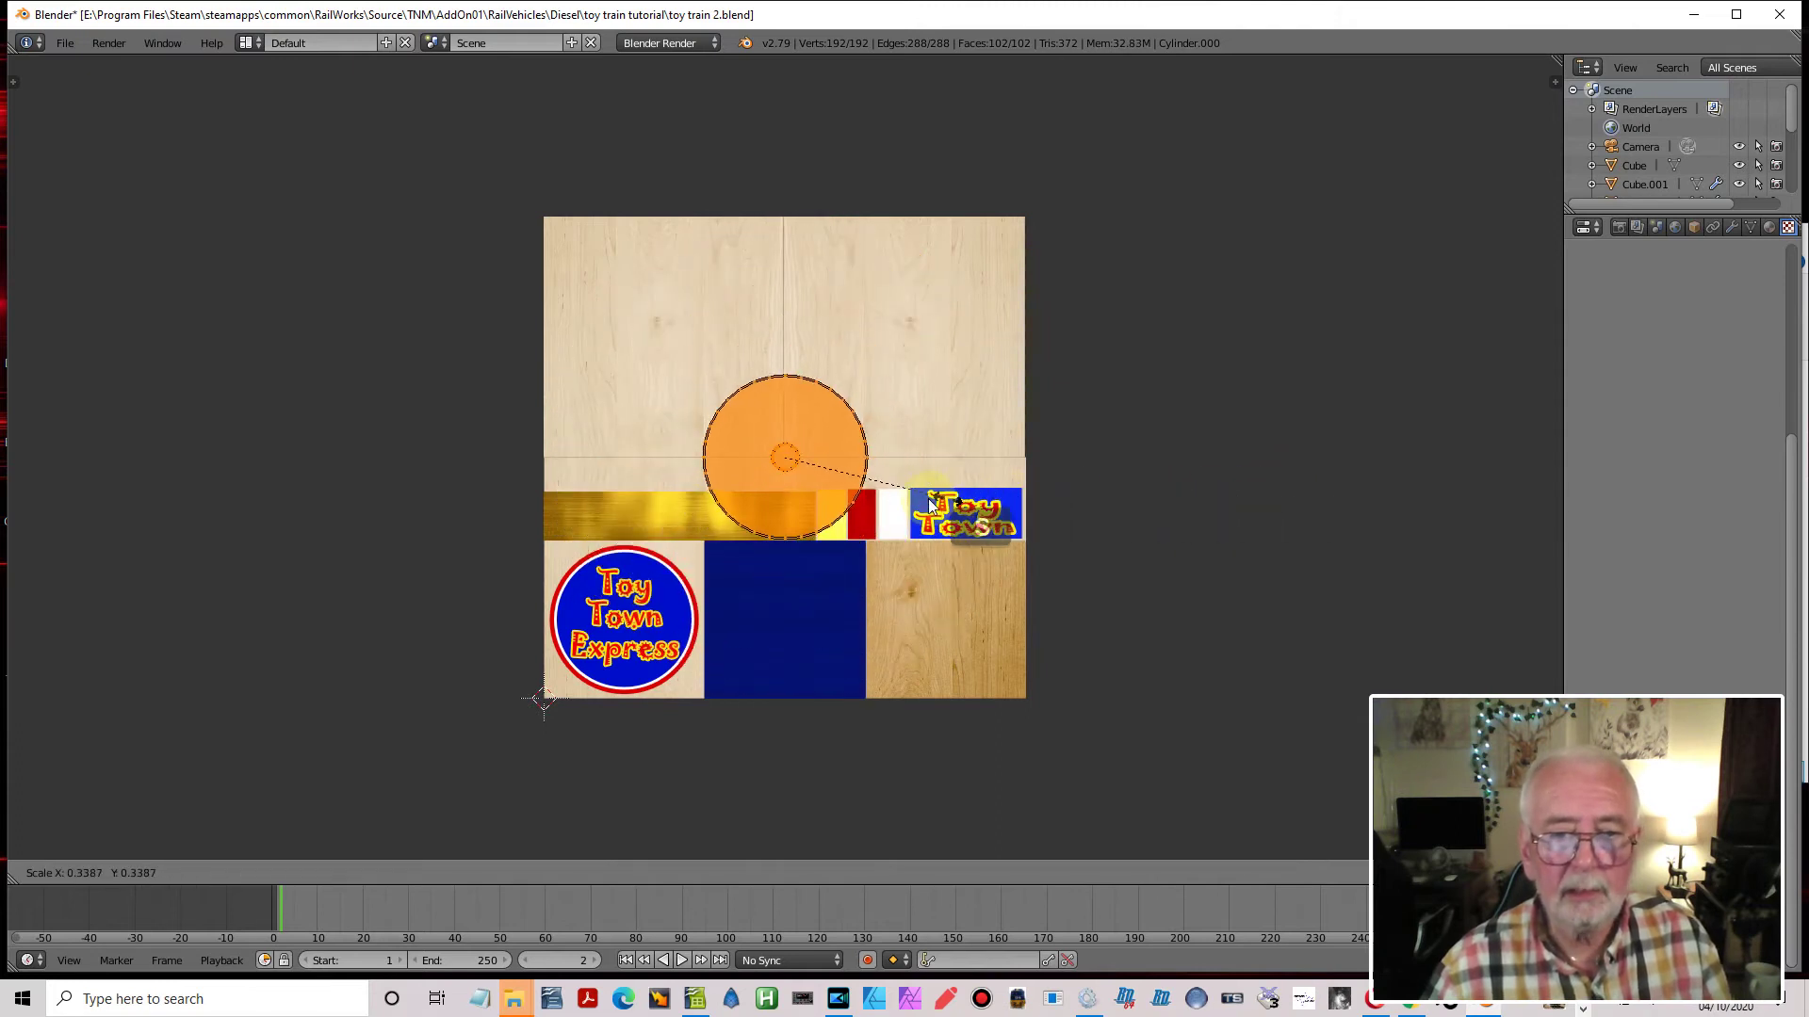
{"action": "left_click", "coordinate": [924, 499]}
{"action": "key", "text": "g"}
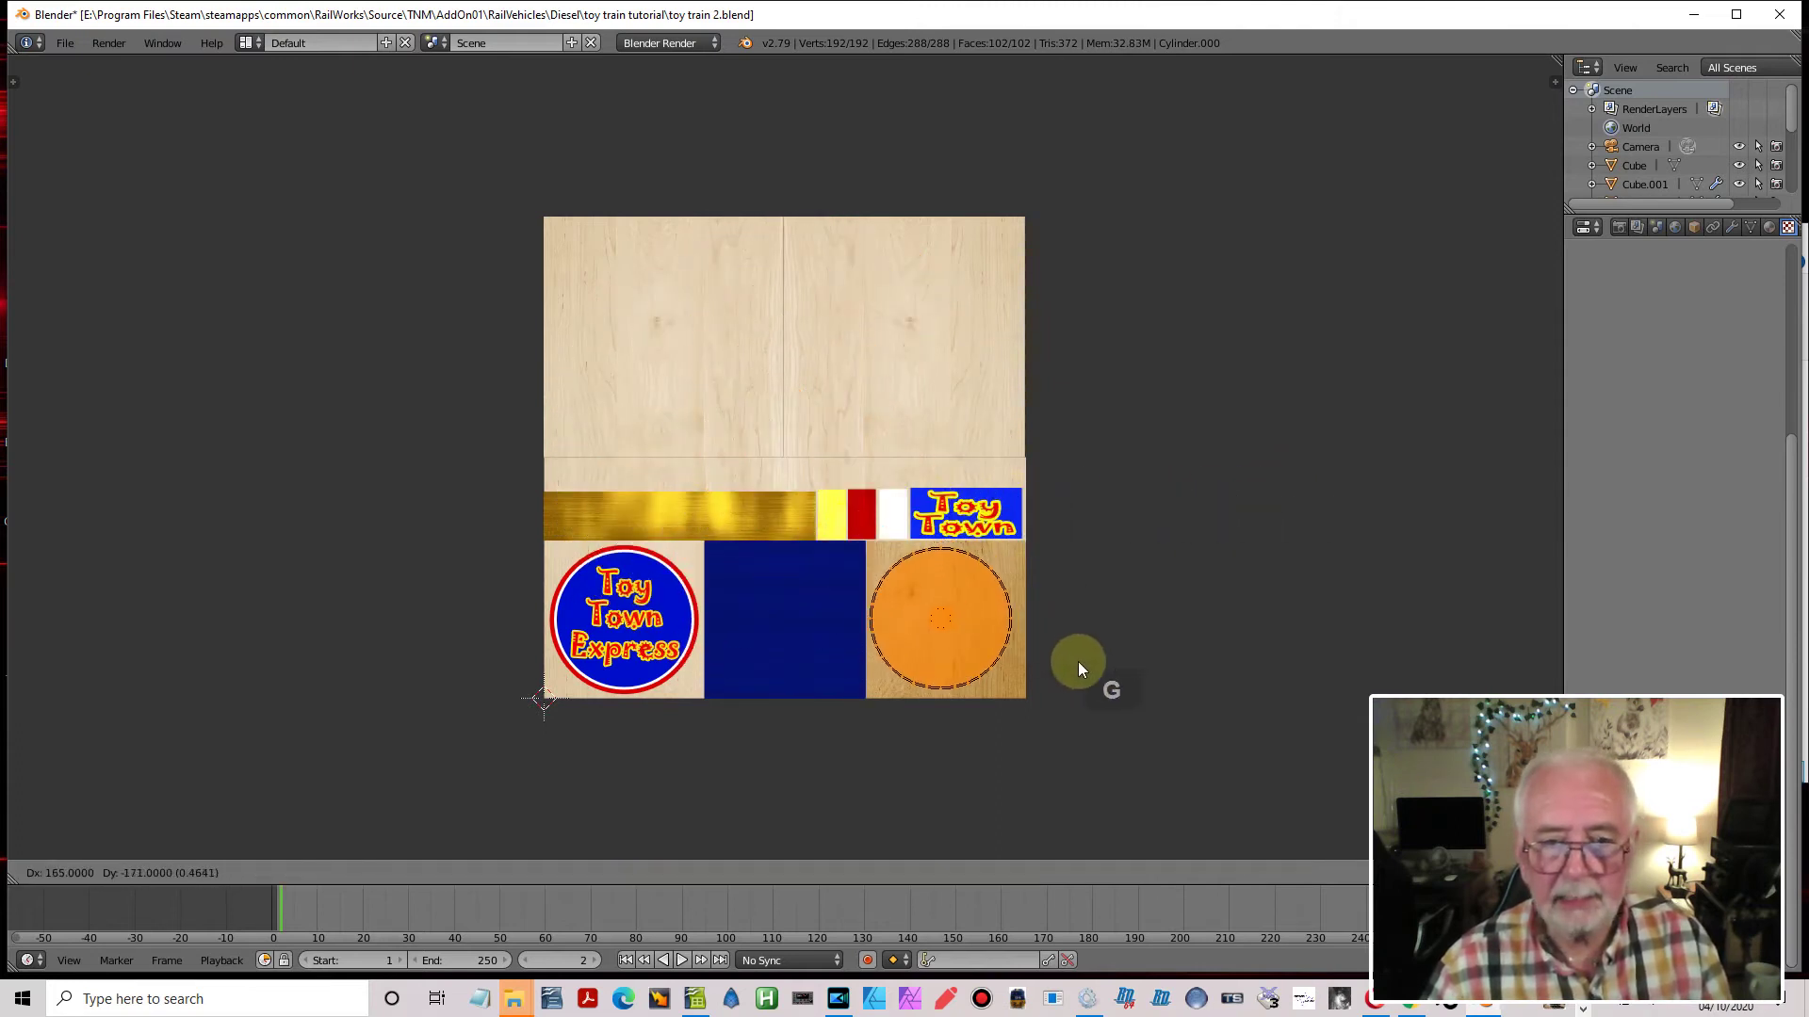
{"action": "left_click", "coordinate": [1083, 664]}
Return to the 3D View in Object Mode and assign the existing main_mat material to the front wheels
{"action": "left_click", "coordinate": [28, 873]}
{"action": "left_click", "coordinate": [56, 852]}
{"action": "middle_click_drag", "start_coordinate": [879, 633], "coordinate": [745, 693]}
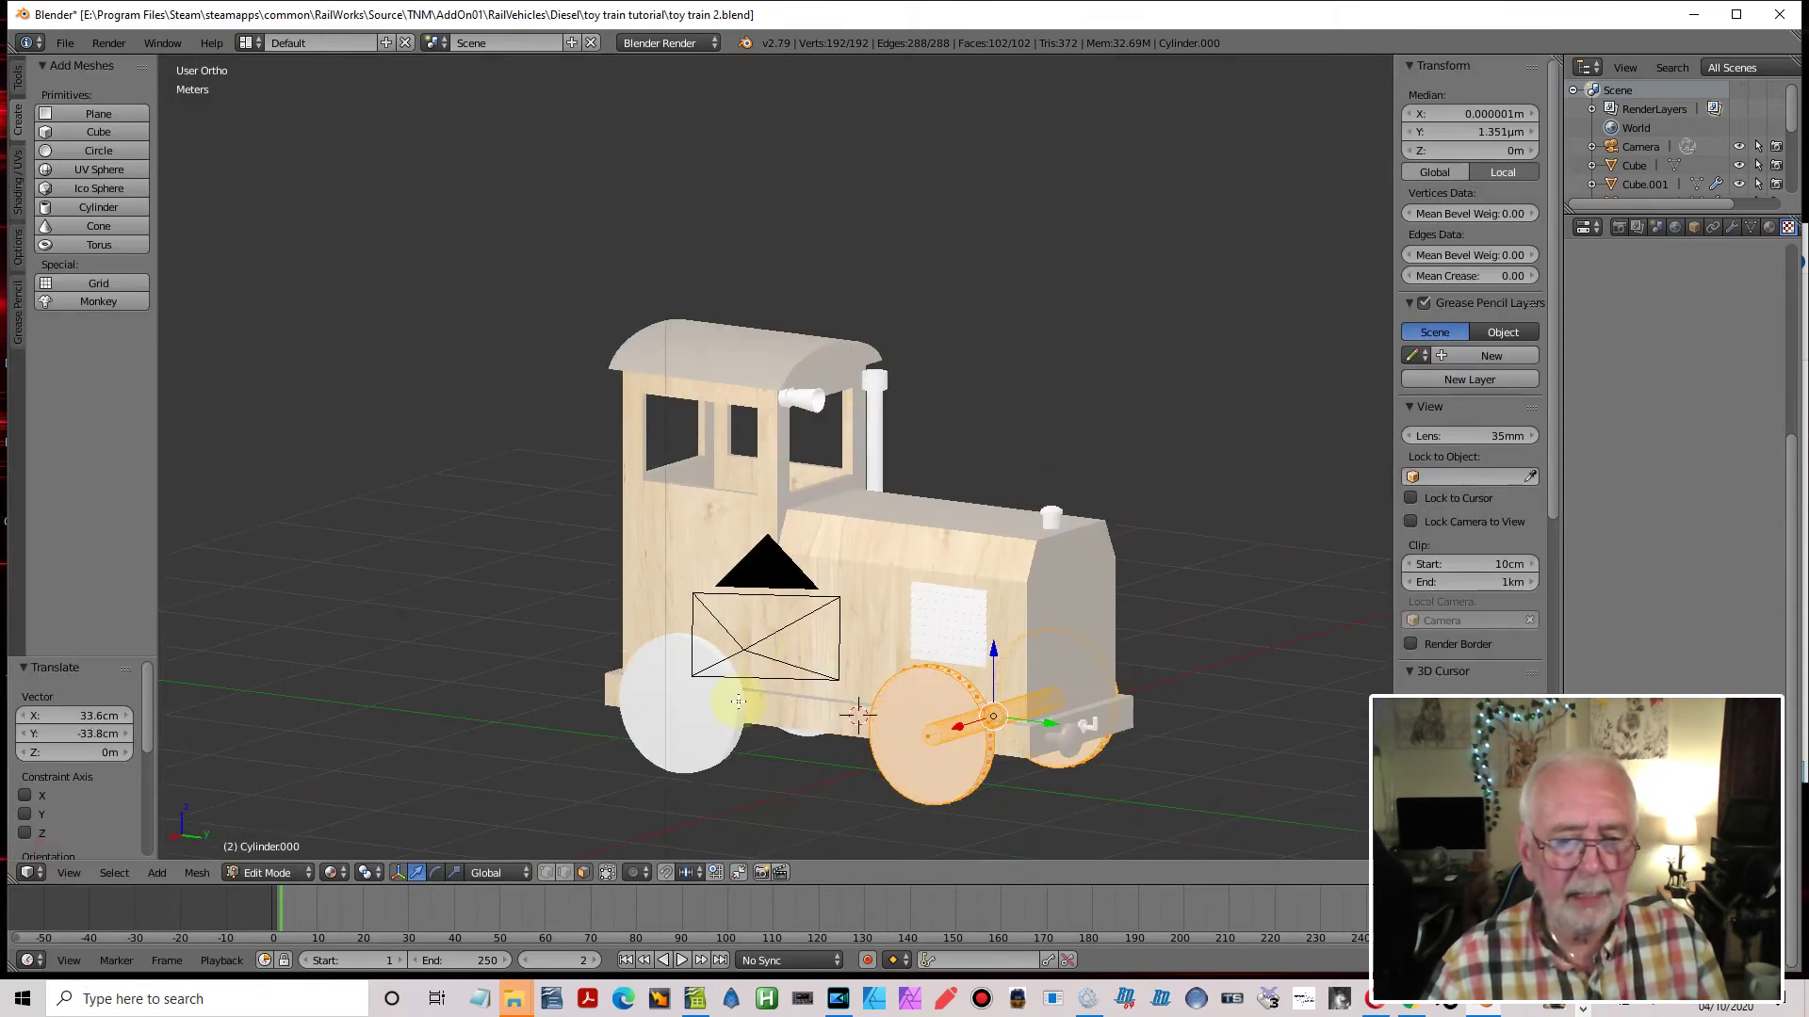
{"action": "key", "text": "Tab"}
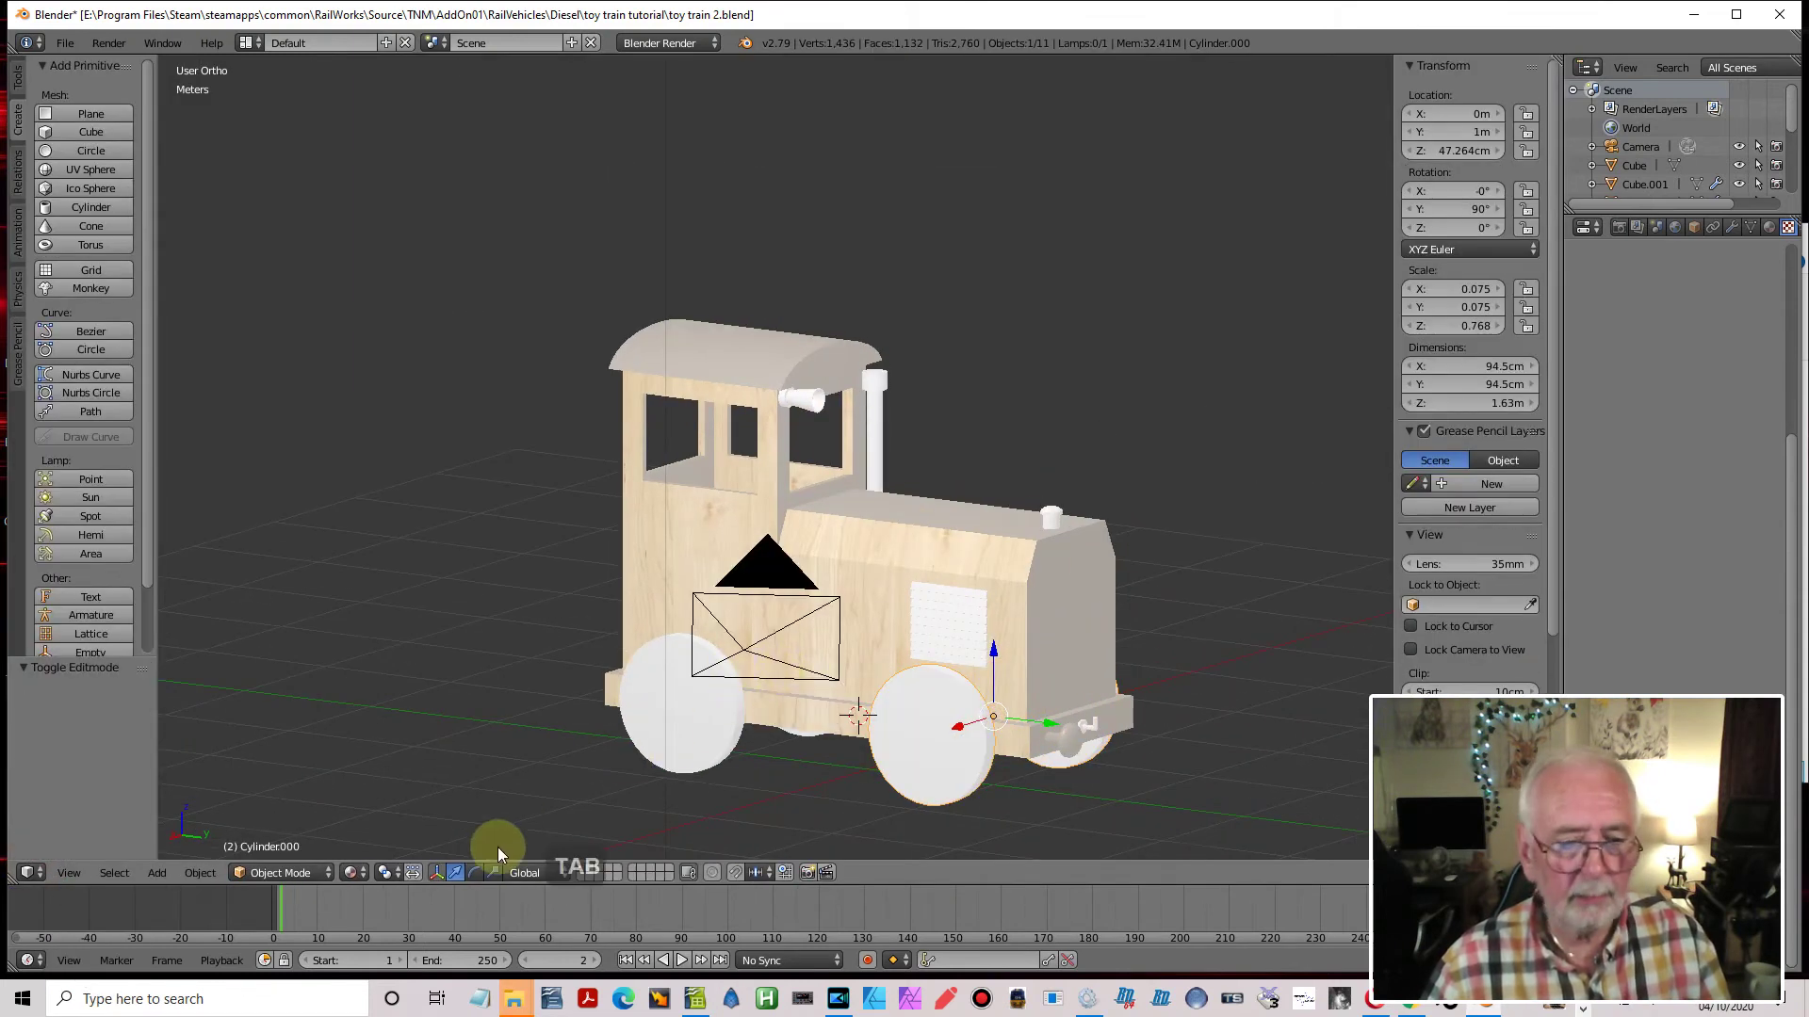
{"action": "left_click", "coordinate": [1770, 227]}
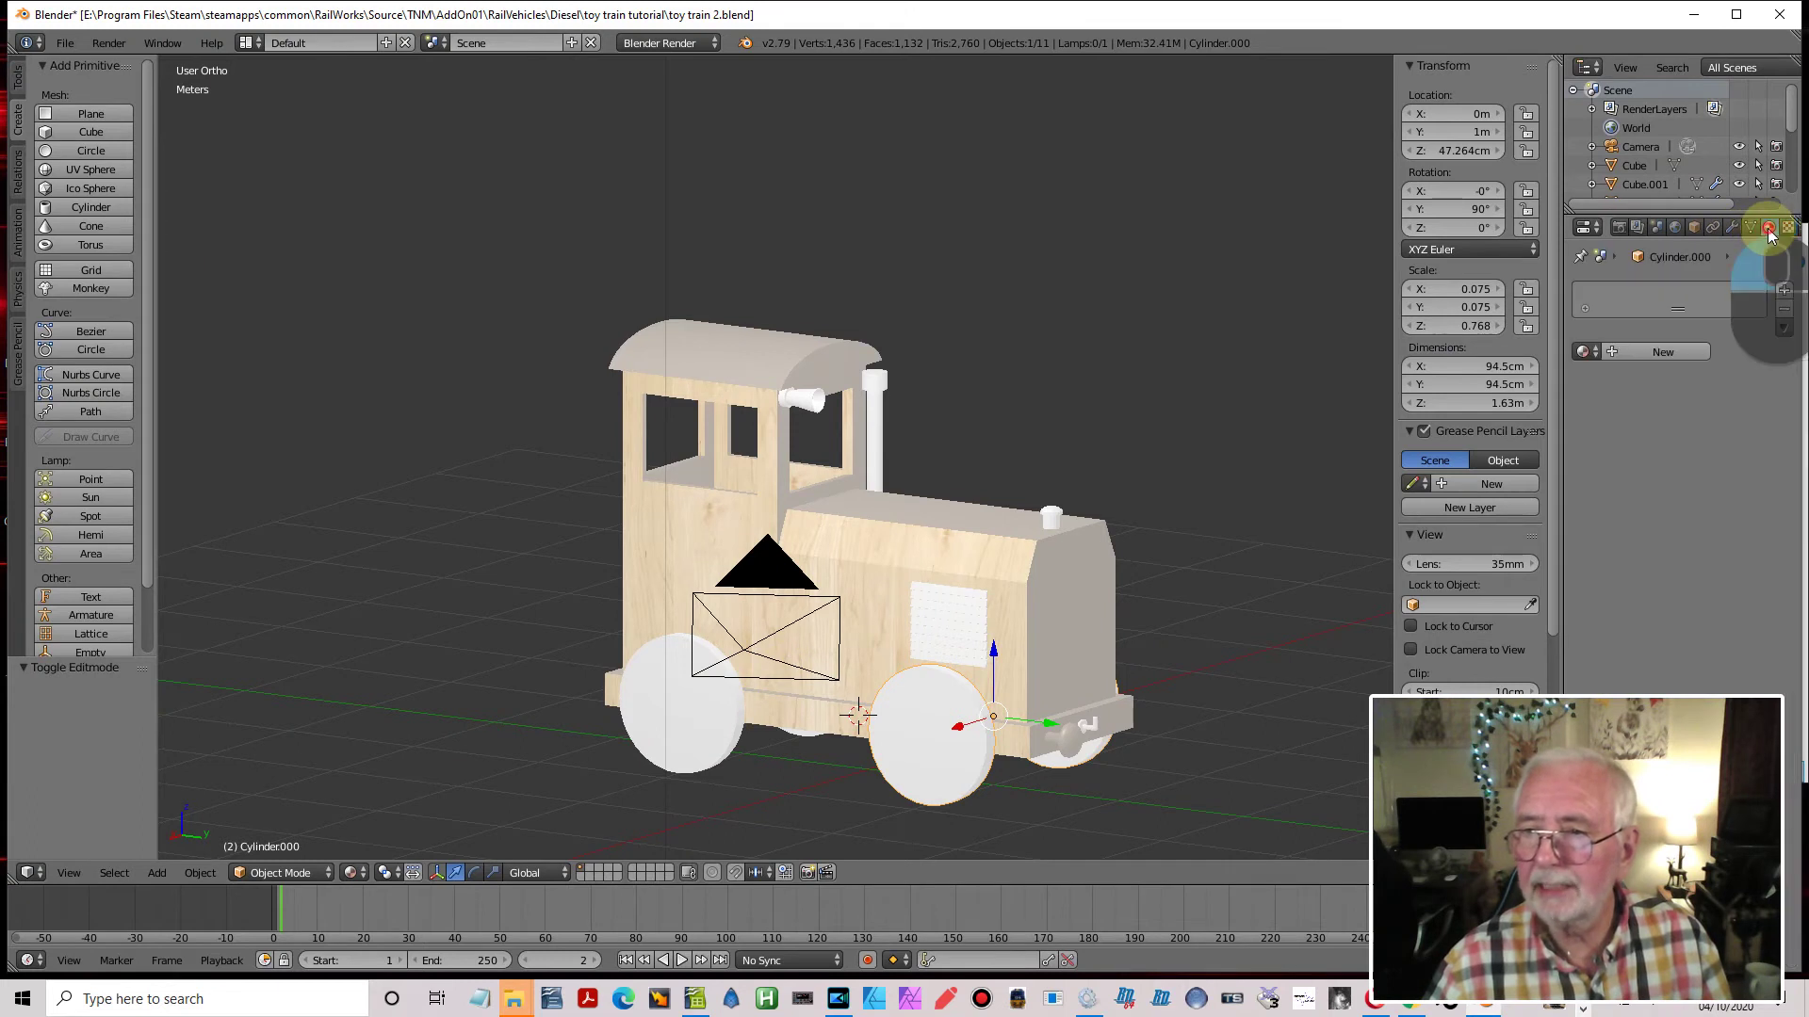
{"action": "left_click", "coordinate": [1587, 351]}
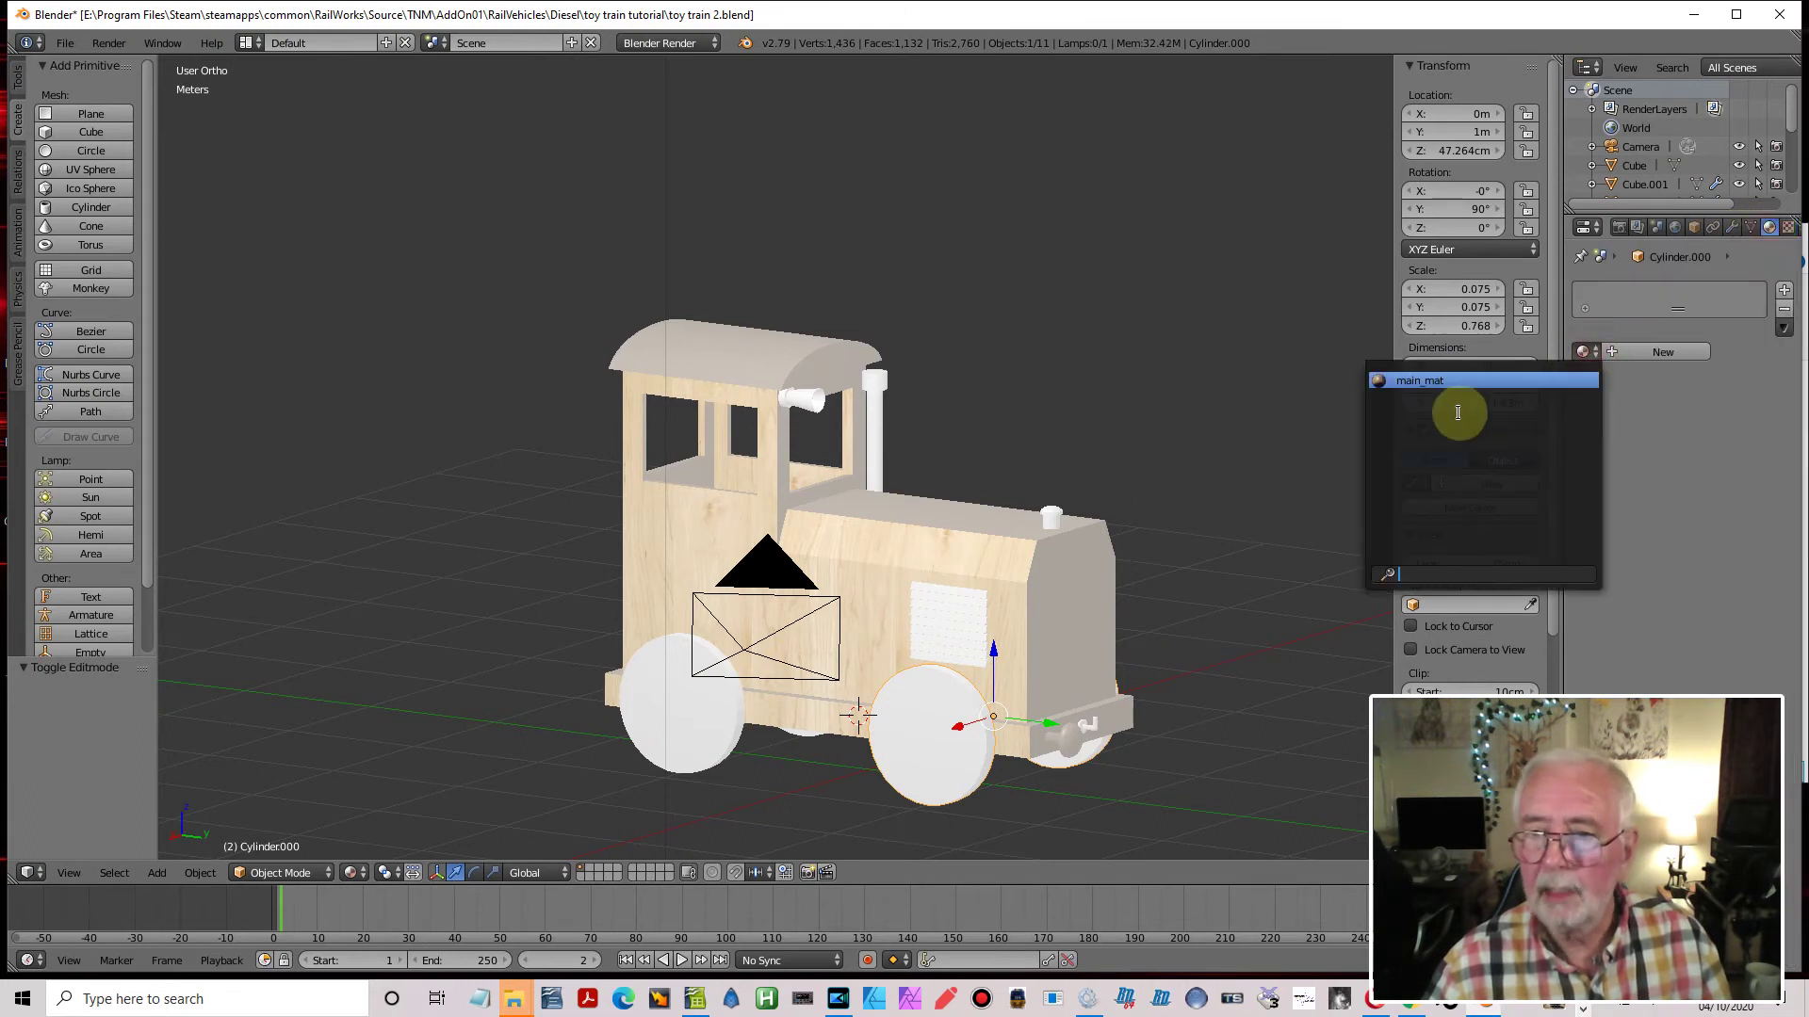
{"action": "left_click", "coordinate": [1432, 382]}
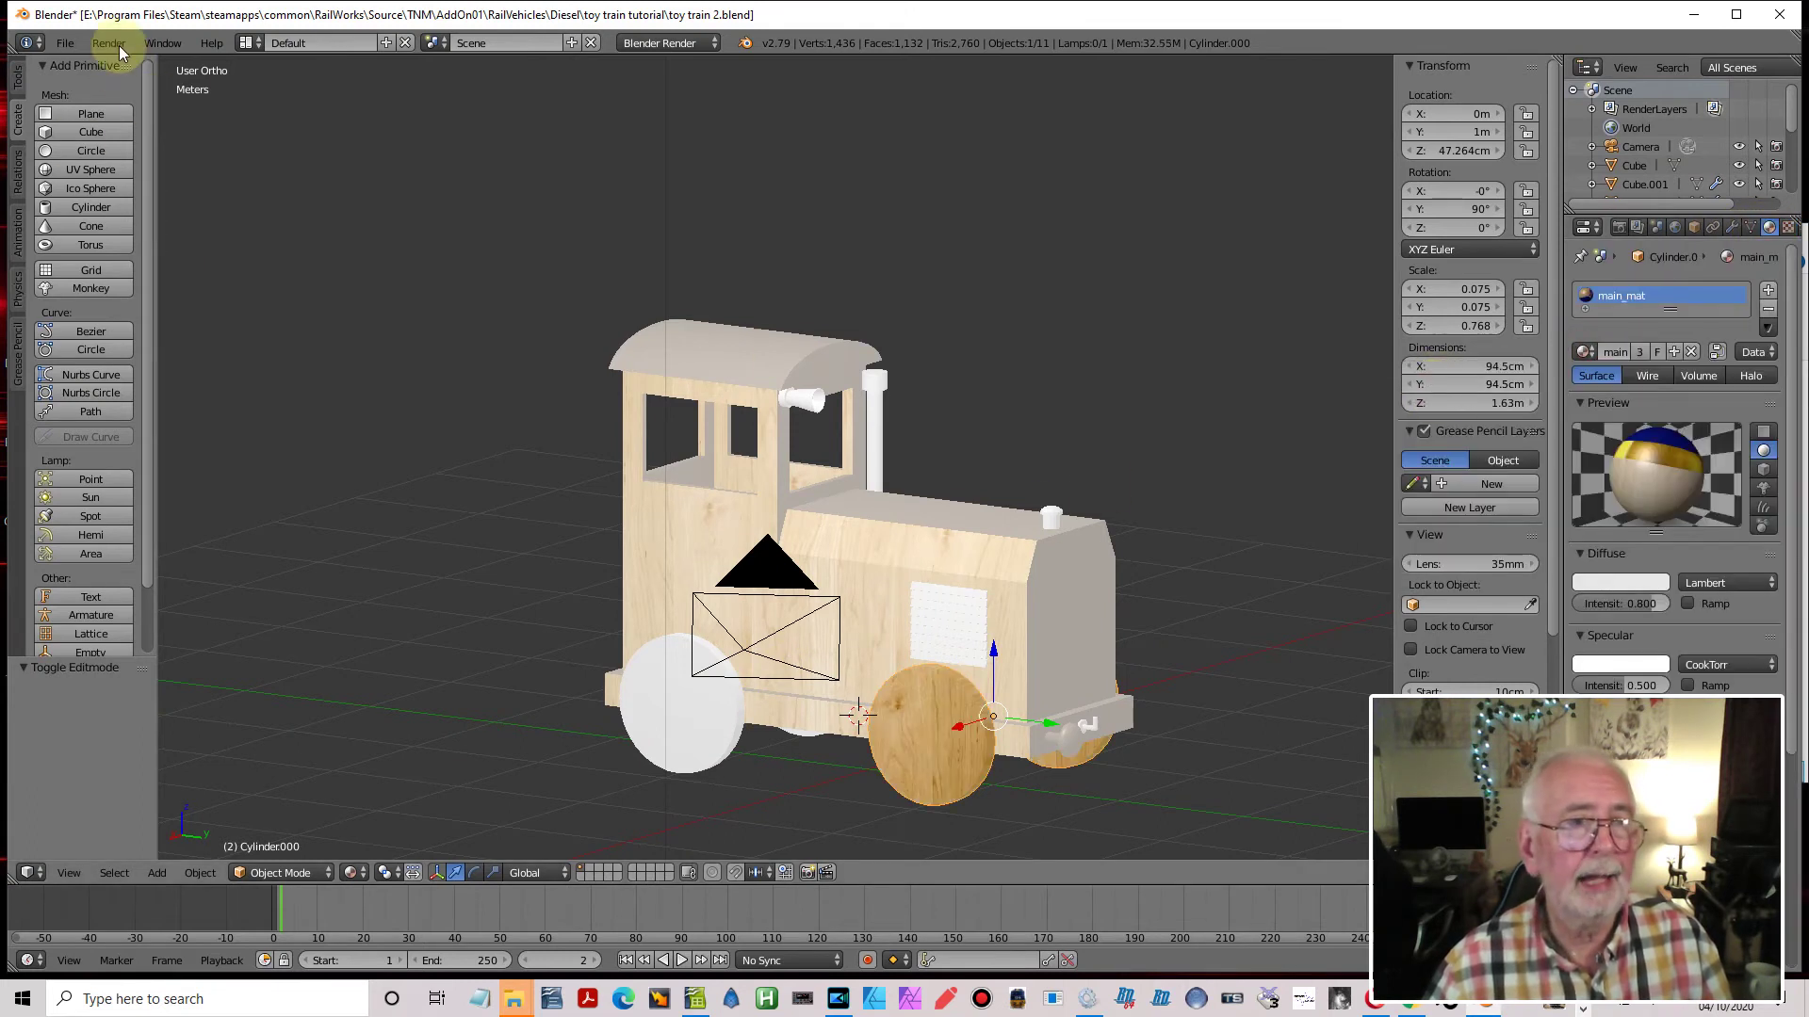
Render the image to check the darker wood on the front wheels
{"action": "left_click", "coordinate": [109, 43]}
{"action": "left_click", "coordinate": [150, 66]}
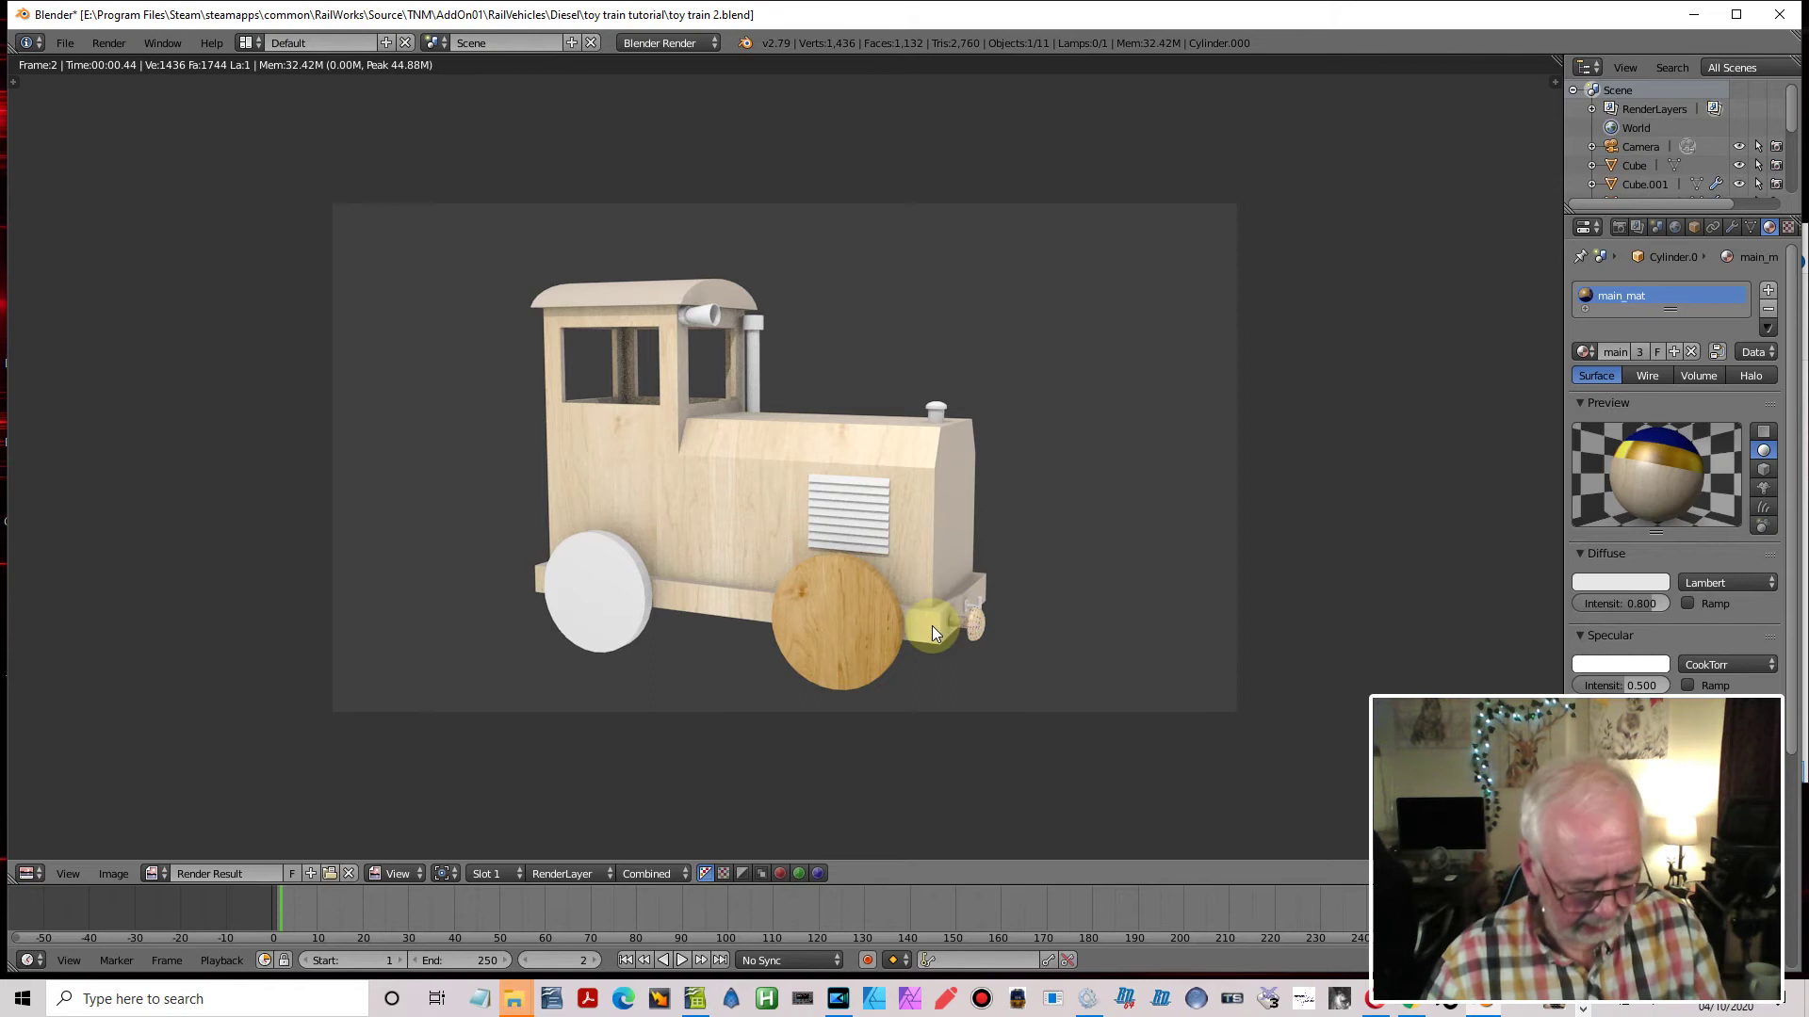
{"action": "key", "text": "Escape"}
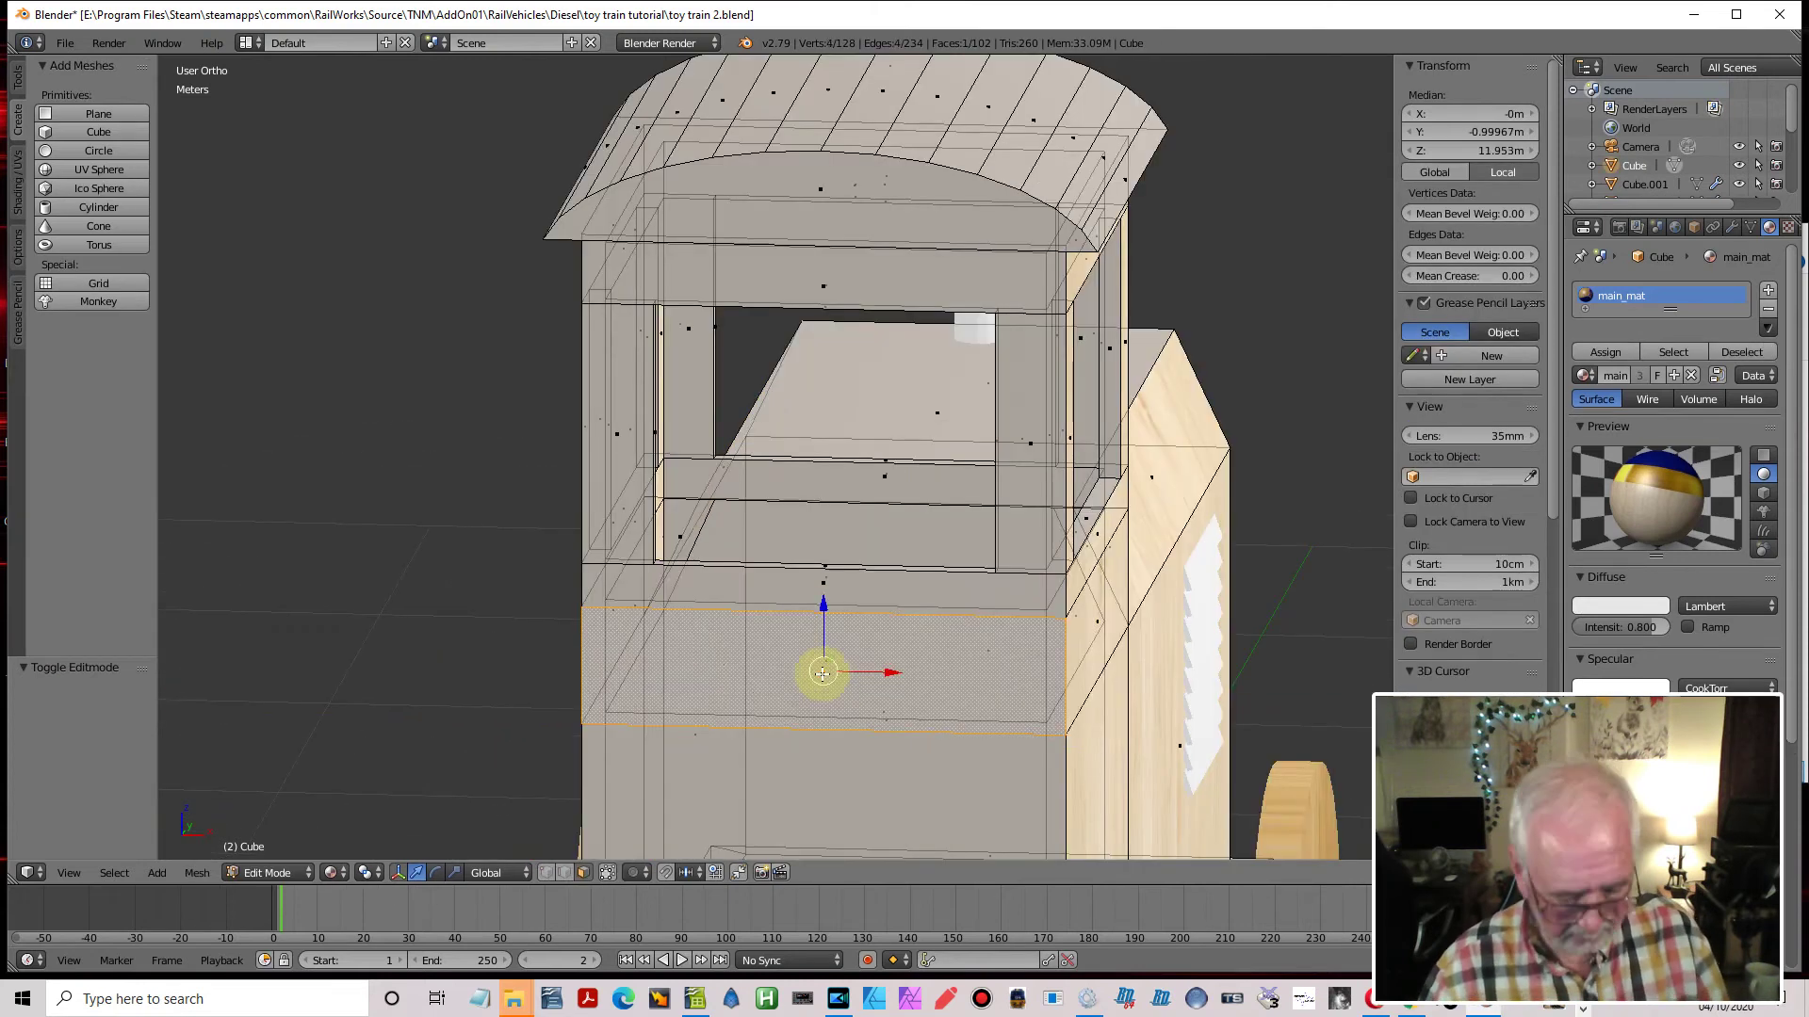
Select the body faces similar to the selected rear panel of the cab
{"action": "key", "text": "shift+g"}
{"action": "left_click", "coordinate": [885, 483]}
{"action": "scroll", "coordinate": [888, 807], "scroll_direction": "down", "scroll_amount": 3}
{"action": "scroll", "coordinate": [941, 355], "scroll_direction": "up", "scroll_amount": 3}
{"action": "middle_click_drag", "start_coordinate": [941, 355], "coordinate": [600, 314]}
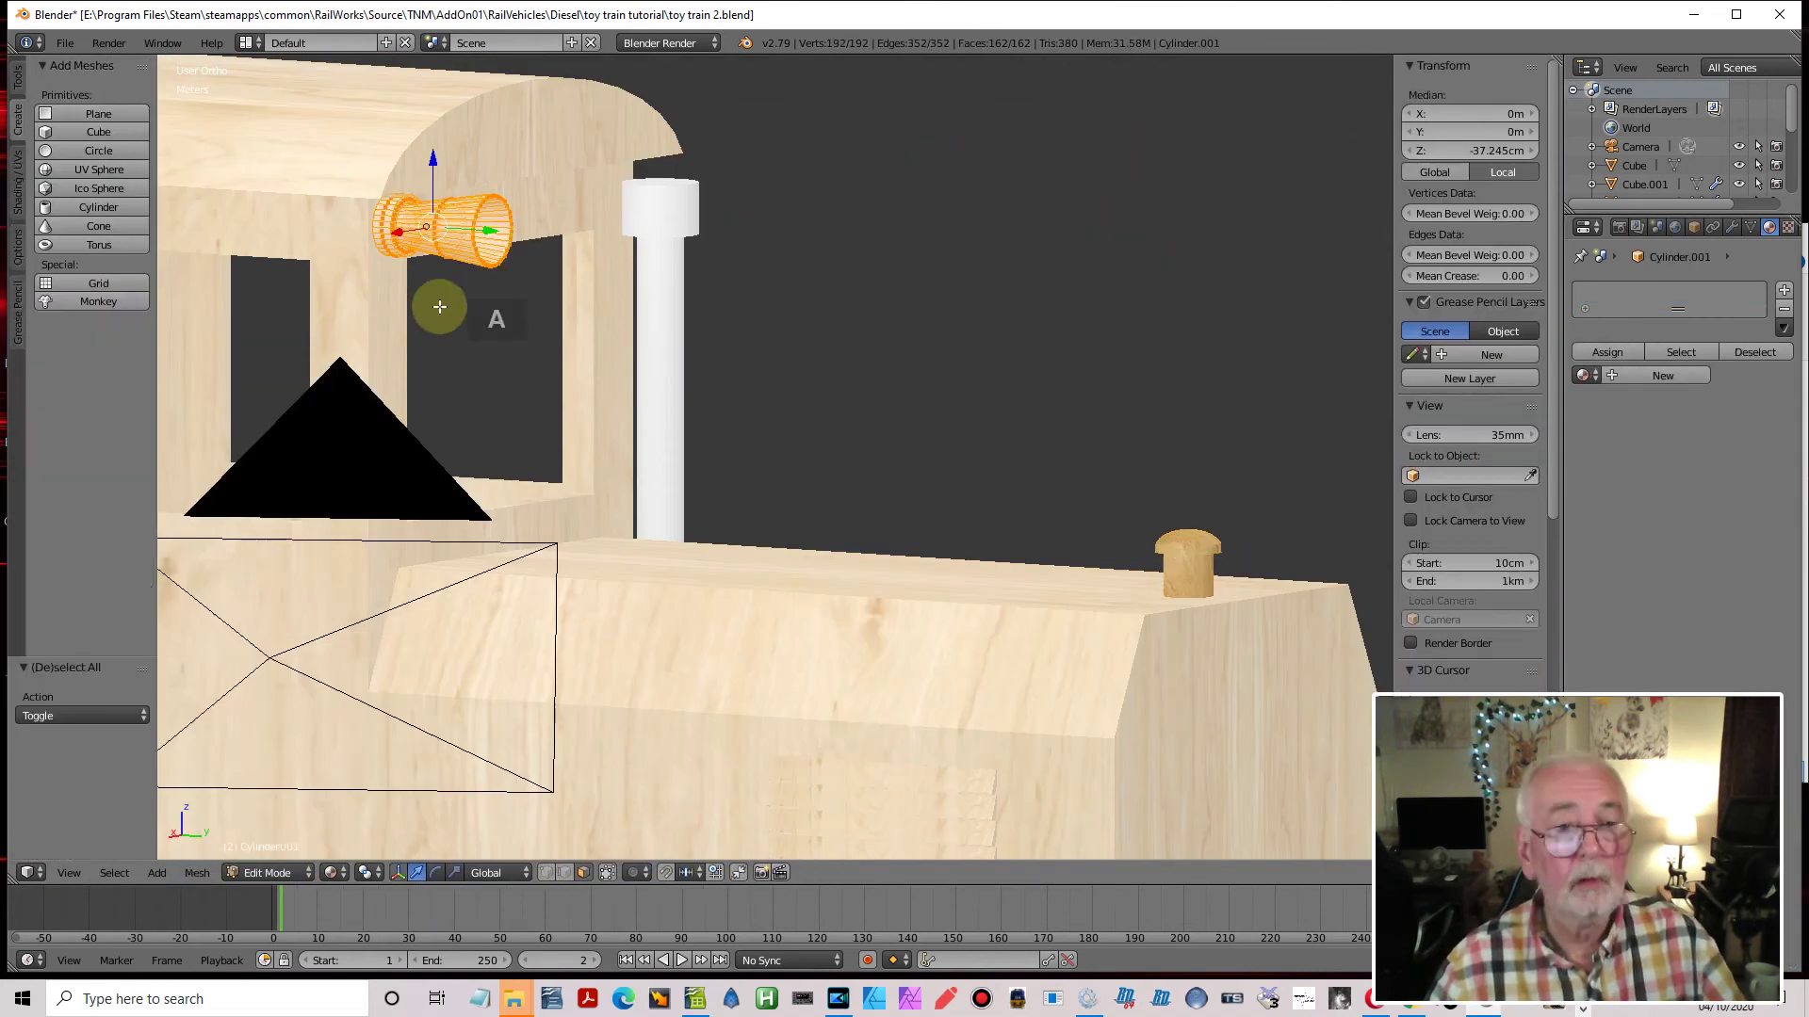
UV unwrap the horn beside the cab window and scale its UVs on the darker wood square
{"action": "key", "text": "u"}
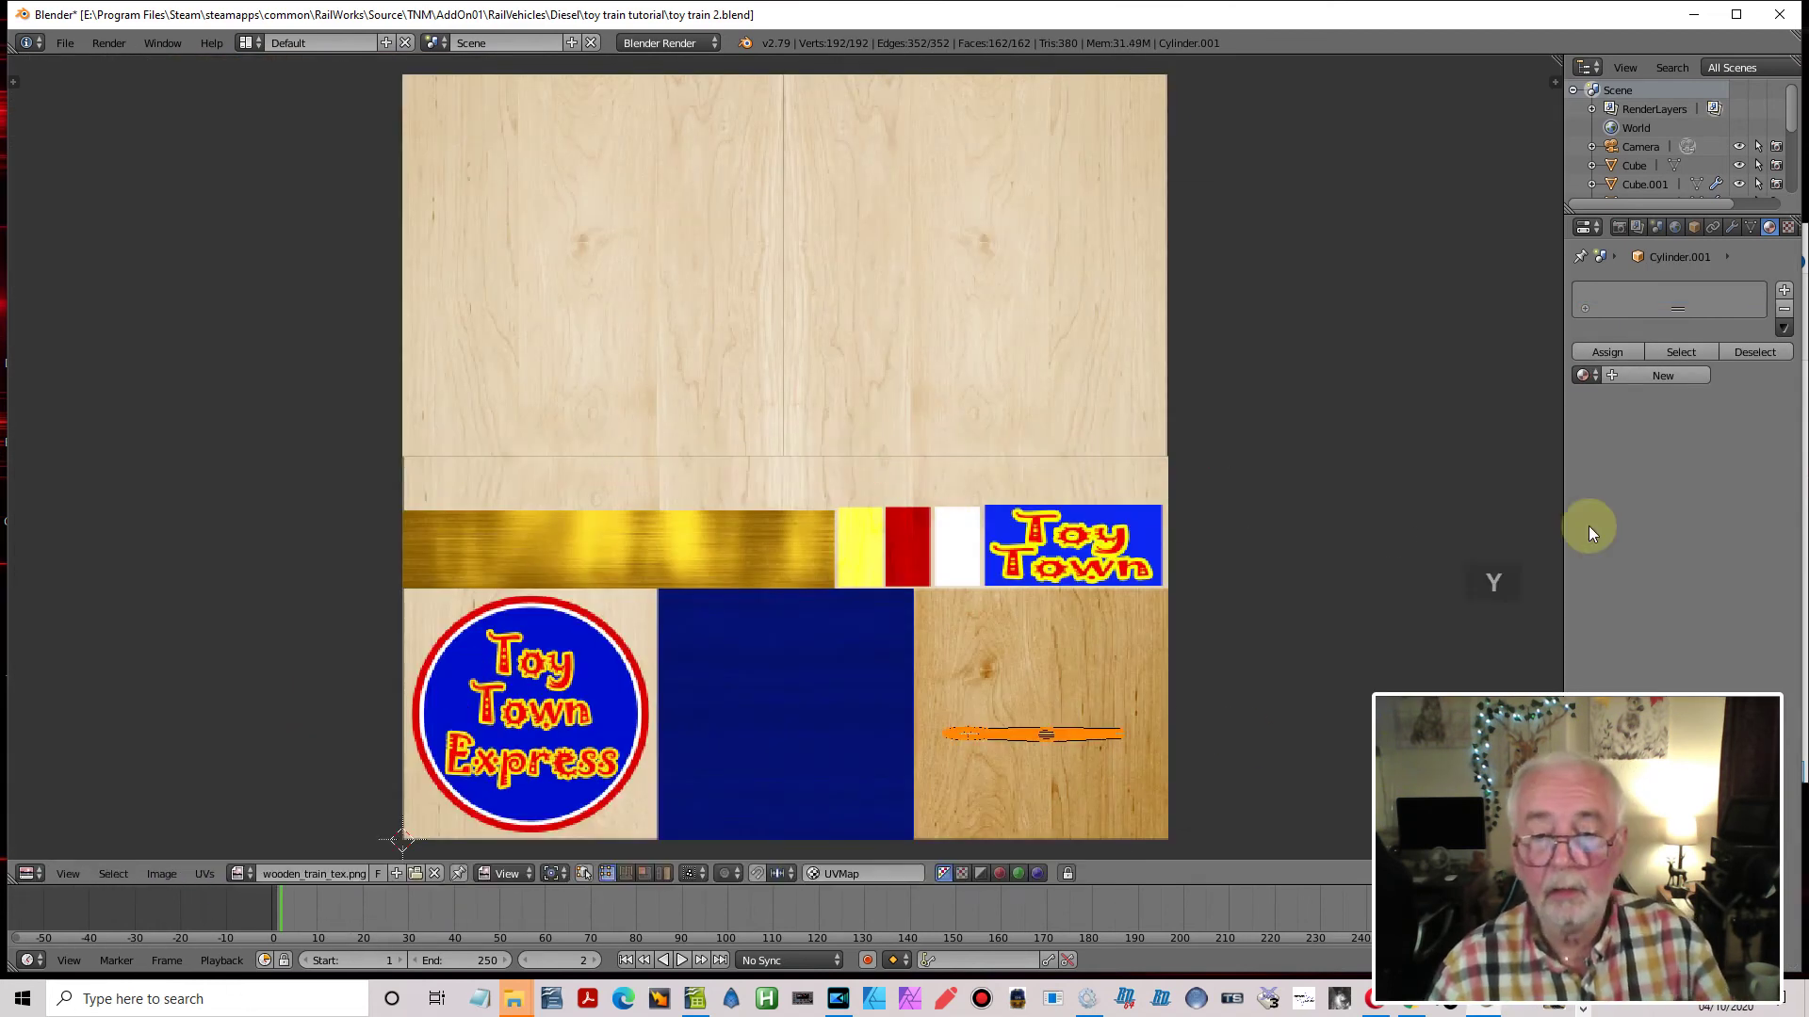
{"action": "key", "text": "s"}
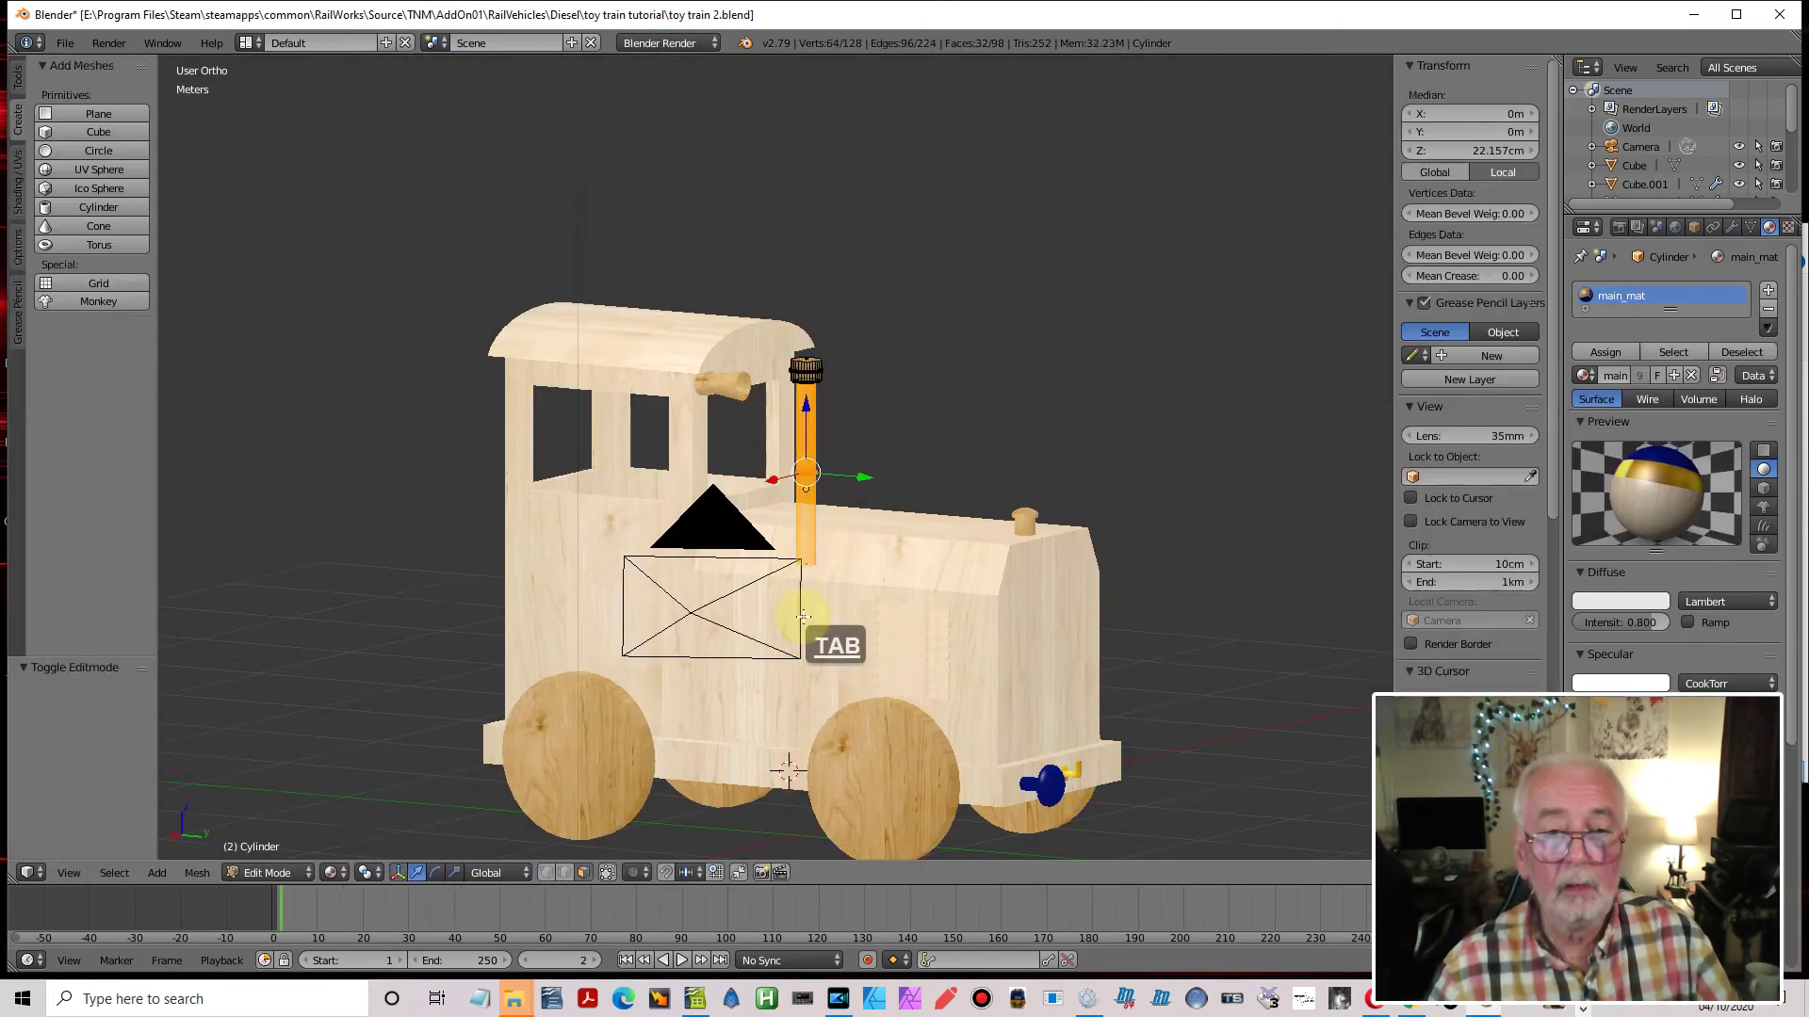
Rotate the filled badge circle upright and scale it by 1.127 on the train's front
{"action": "key", "text": "r"}
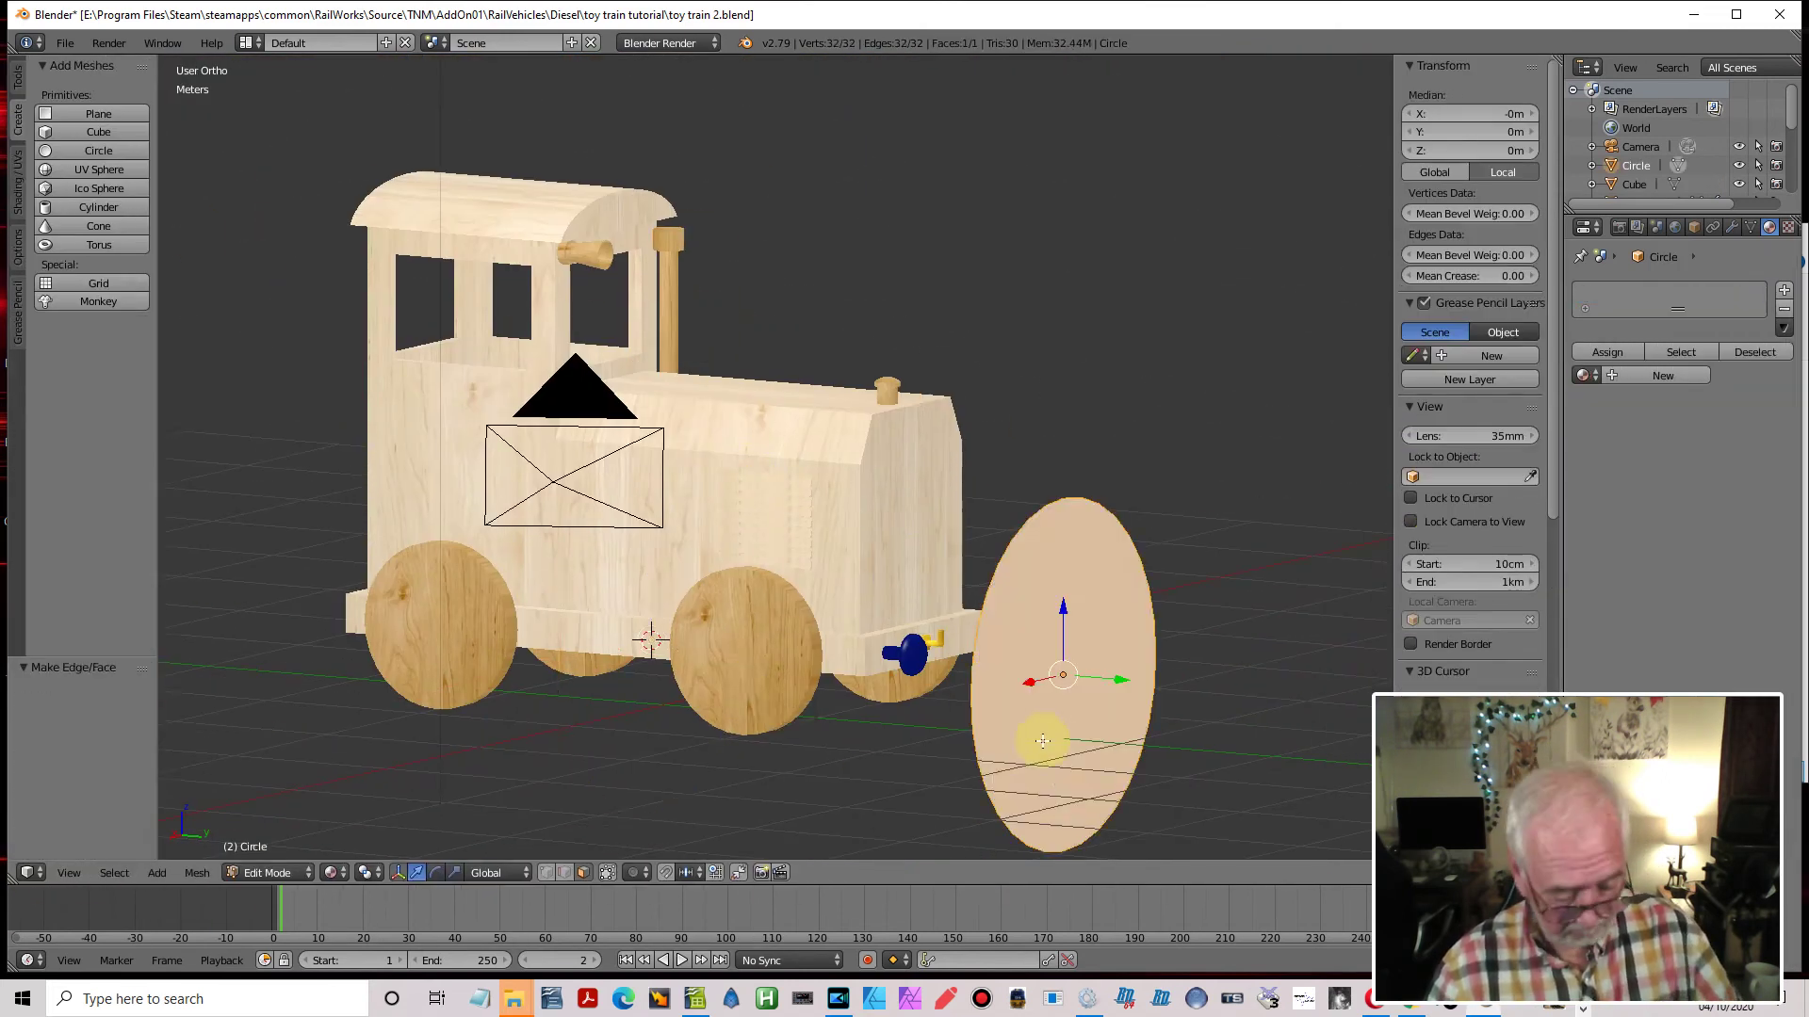
{"action": "key", "text": "s"}
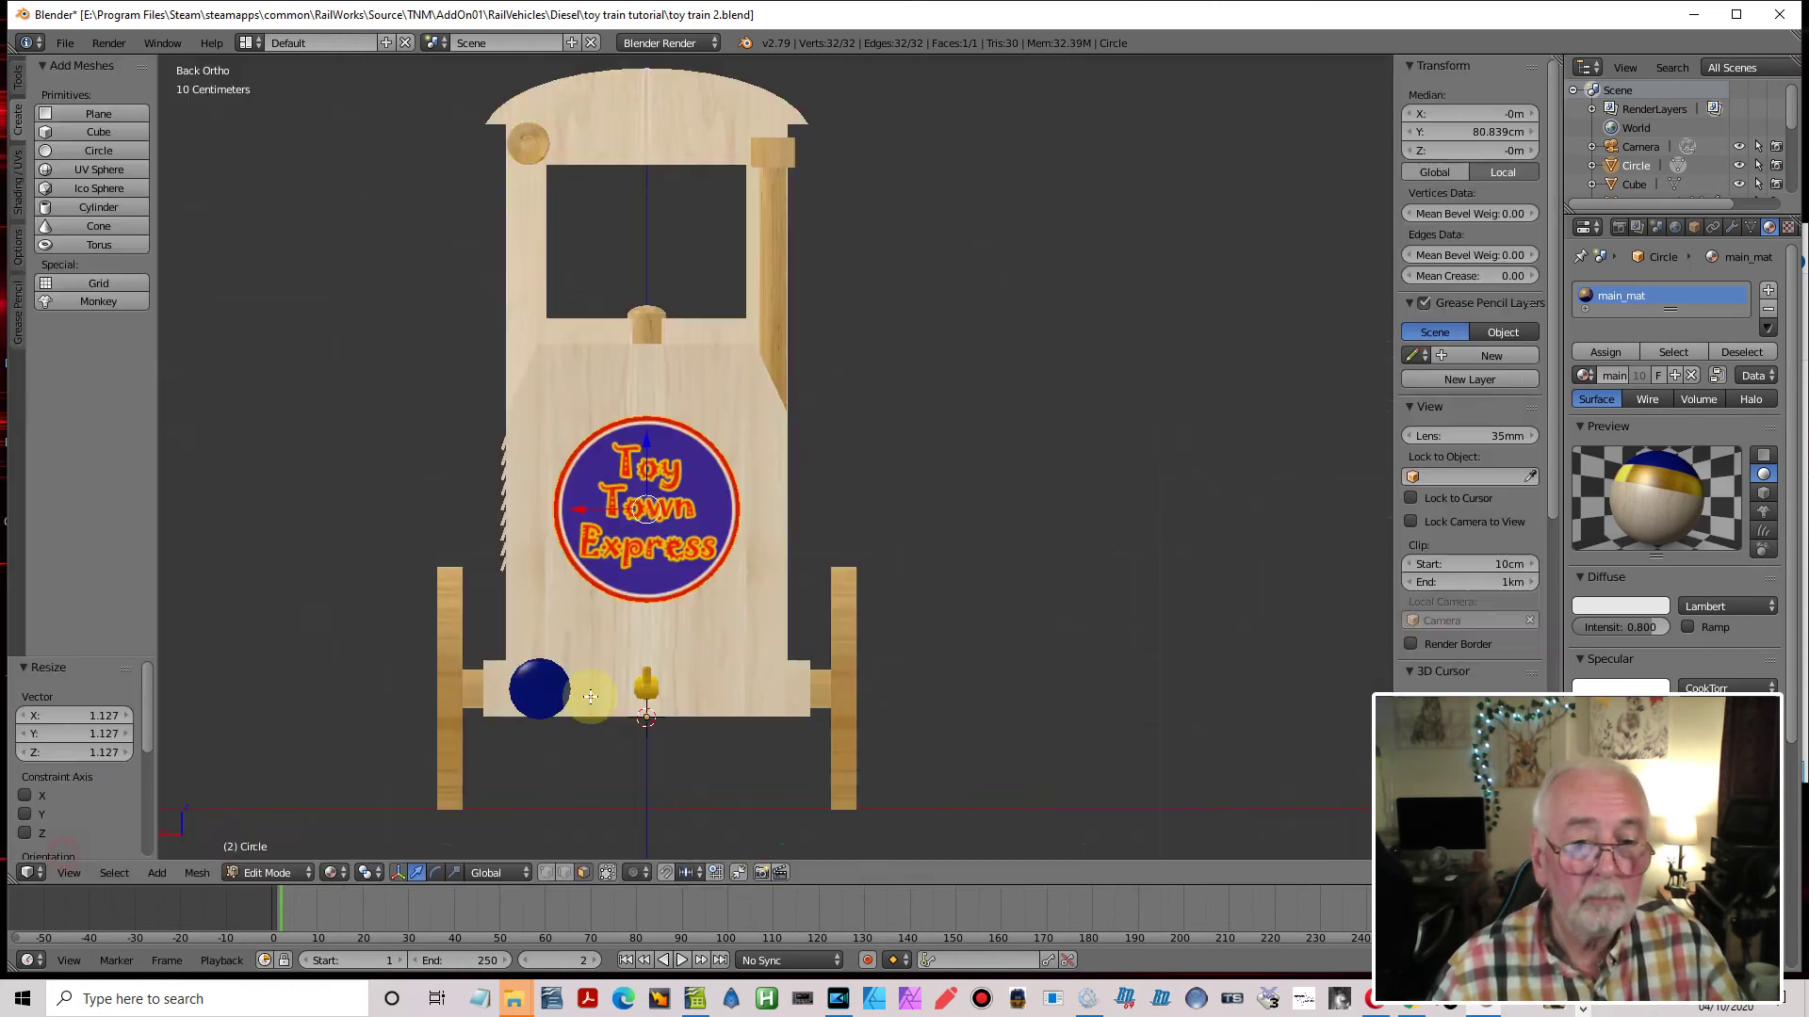
Copy the badge onto the cab sides and the buffers and coupling to both ends of the train, and render the image
{"action": "key", "text": "shift+d"}
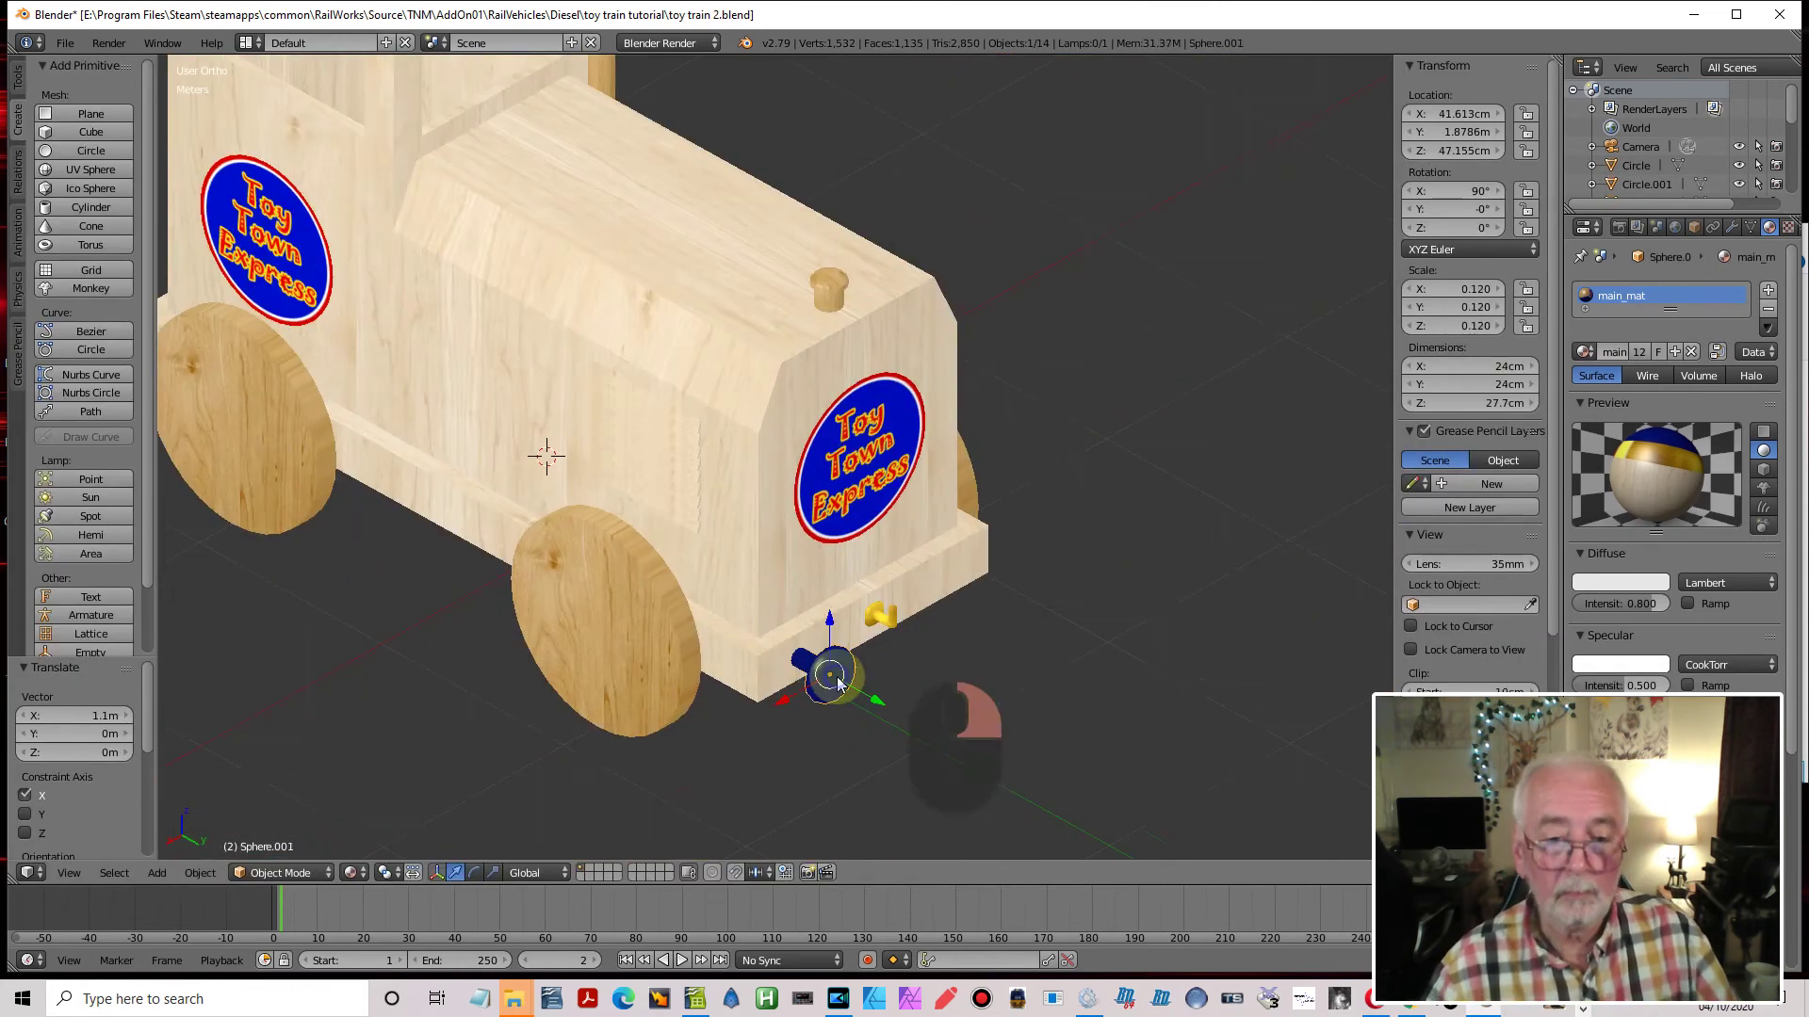
{"action": "key", "text": "Return"}
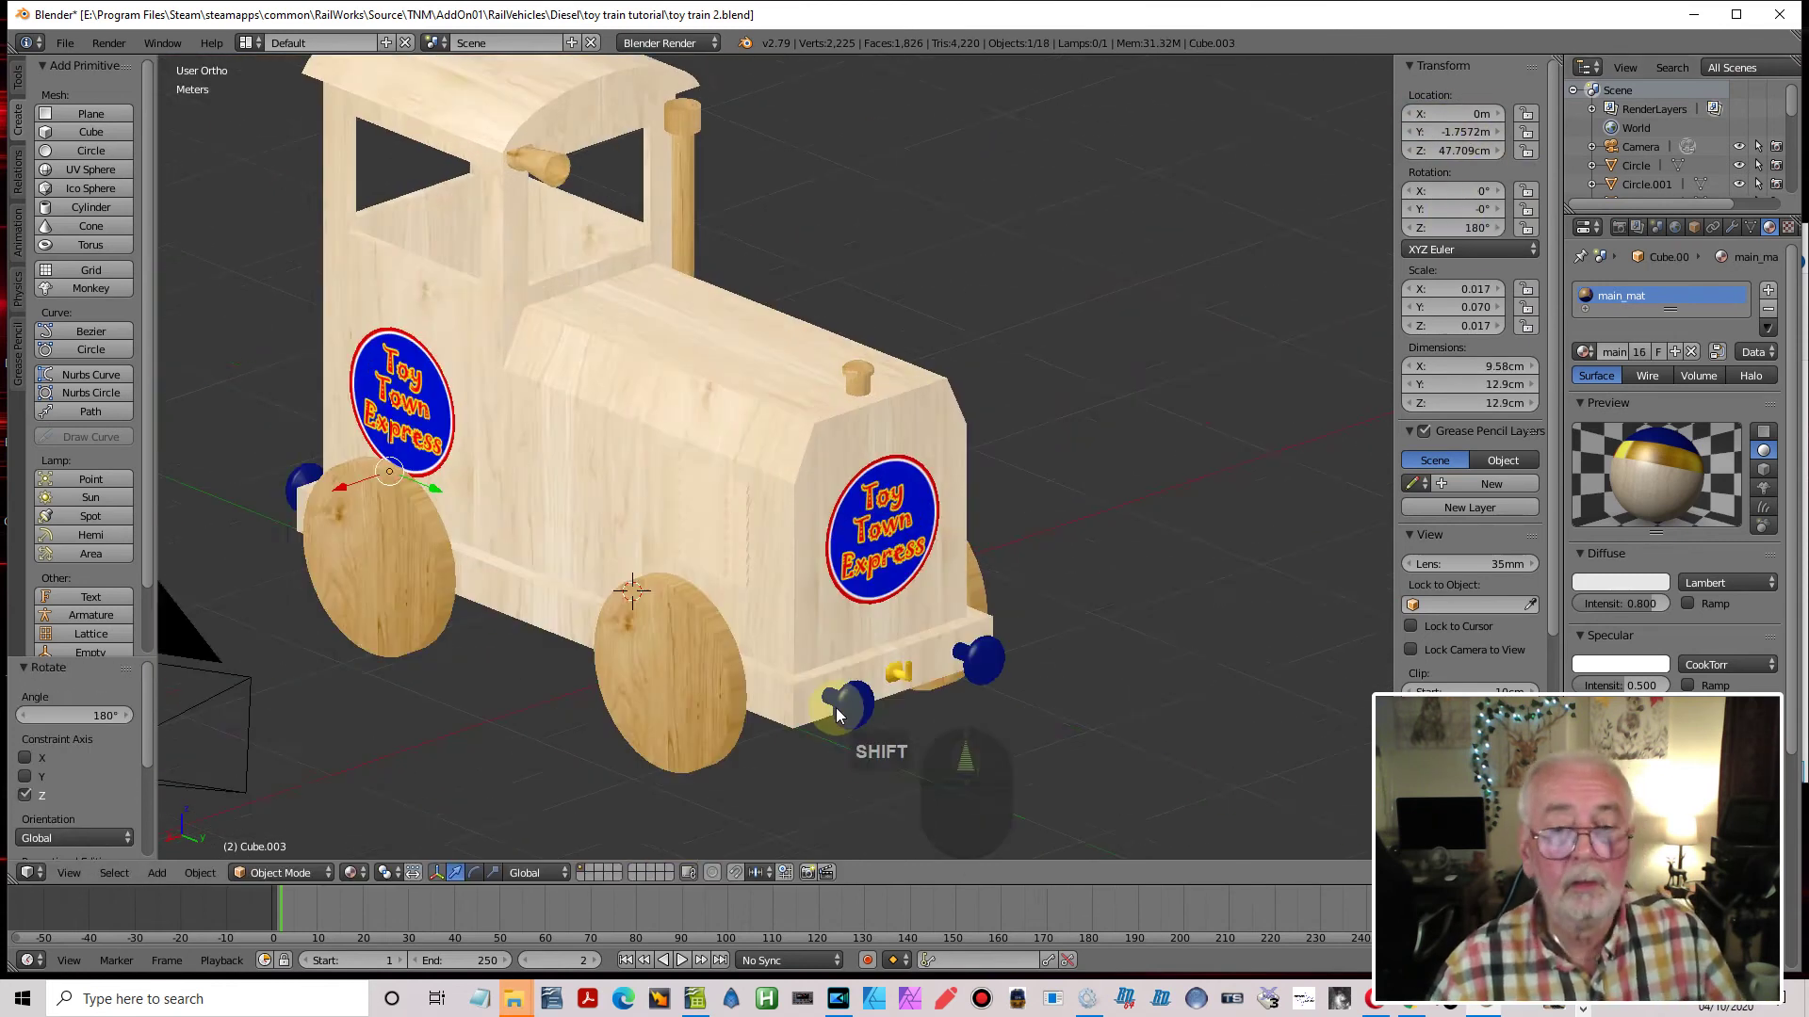
{"action": "key", "text": "F12"}
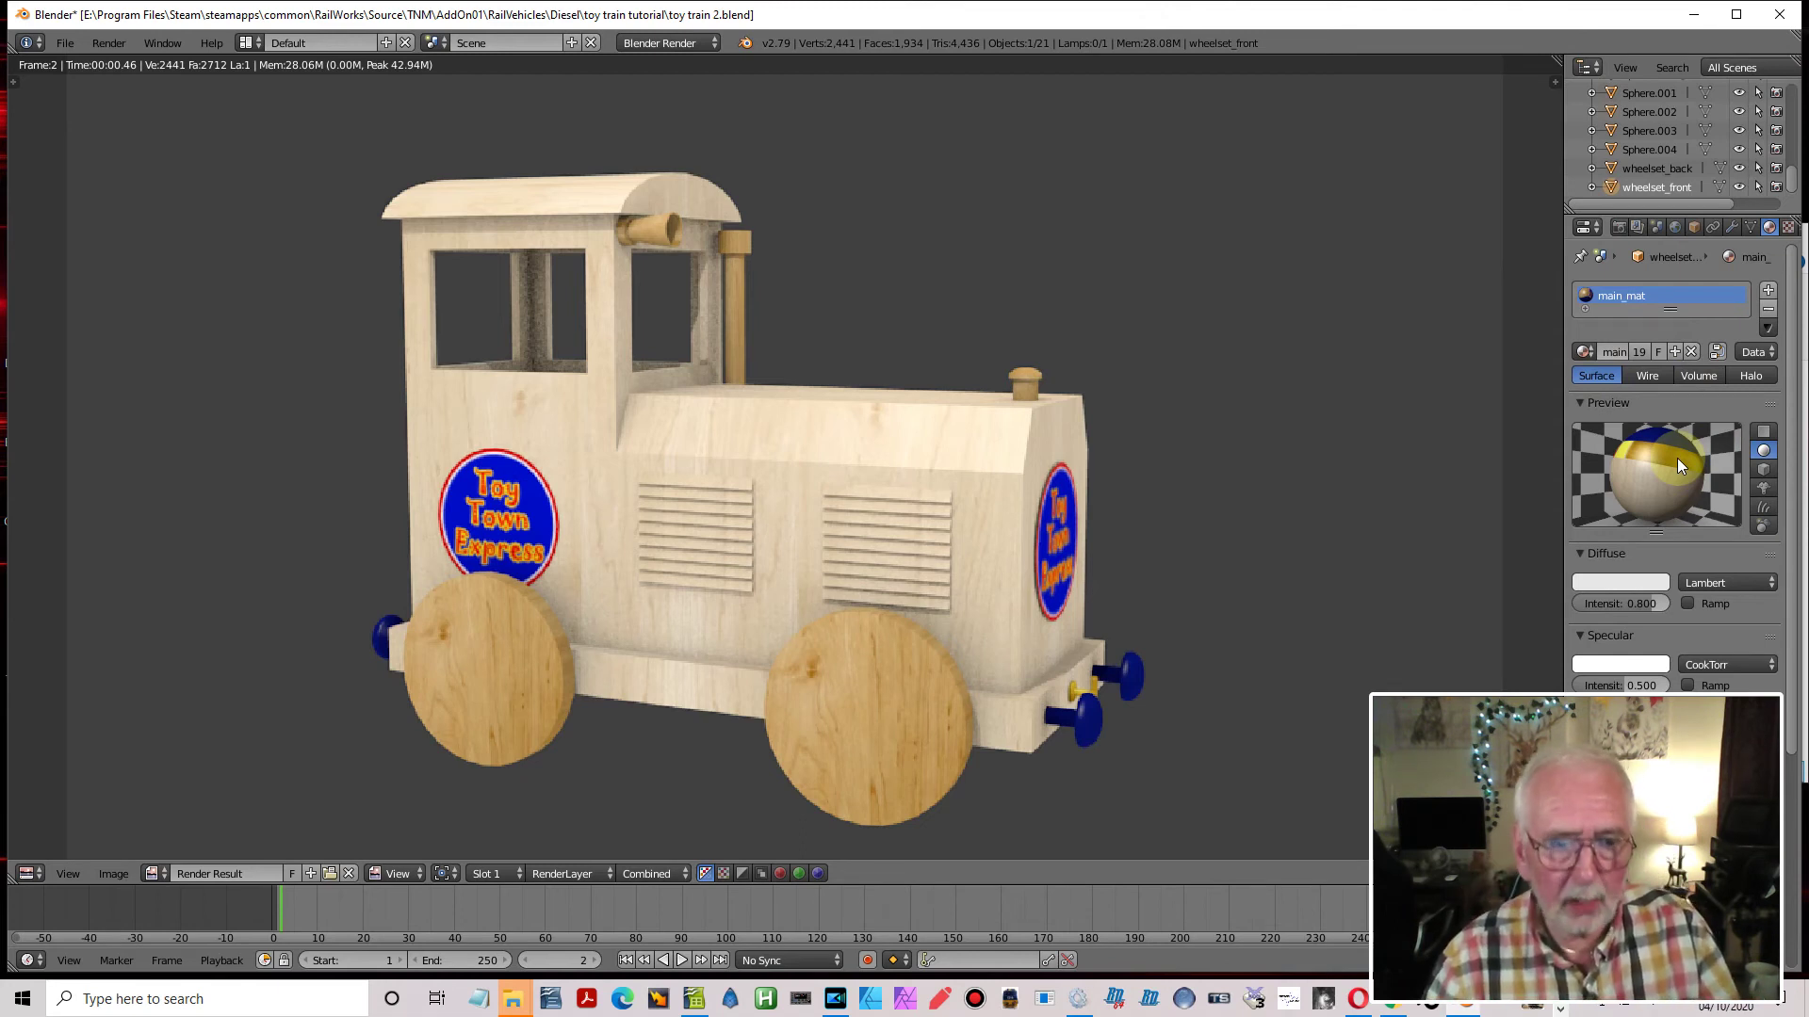
{"action": "key", "text": "Escape"}
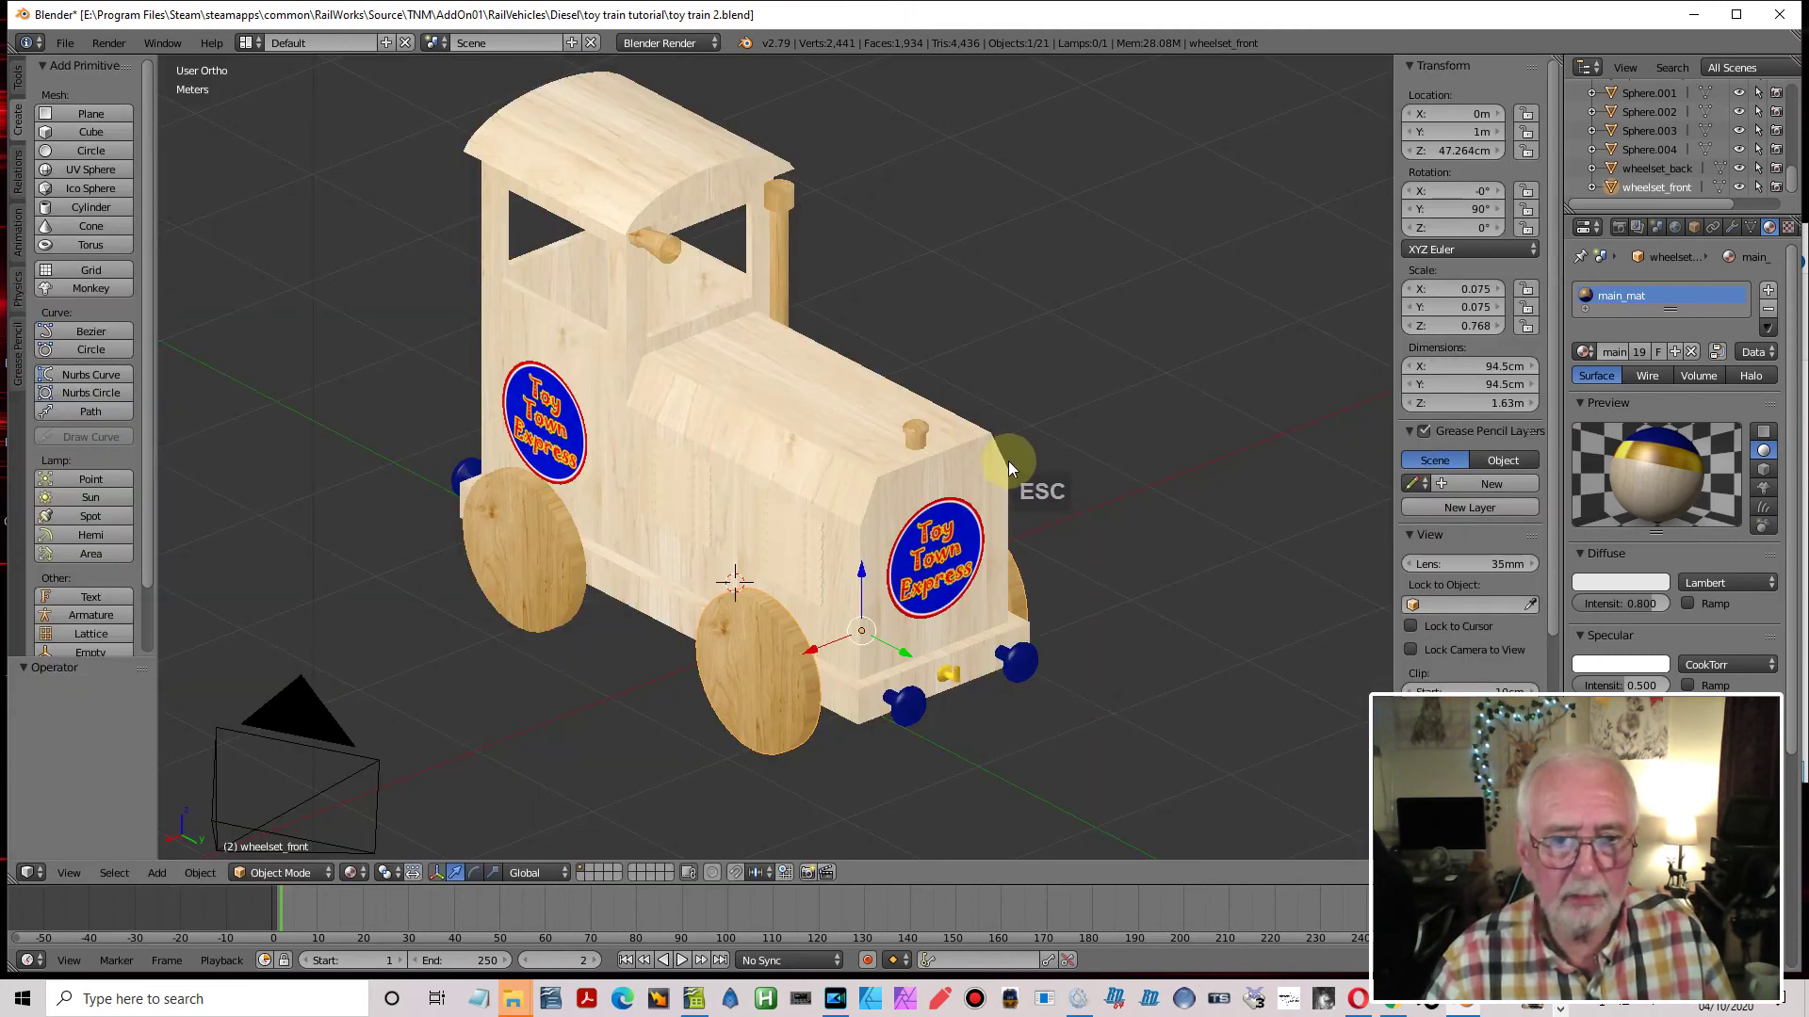
Apply the Subsurf modifiers on the yellow couplings at the front and rear of the train
{"action": "scroll", "coordinate": [1008, 461], "scroll_direction": "up", "scroll_amount": 2}
{"action": "right_click", "coordinate": [731, 651]}
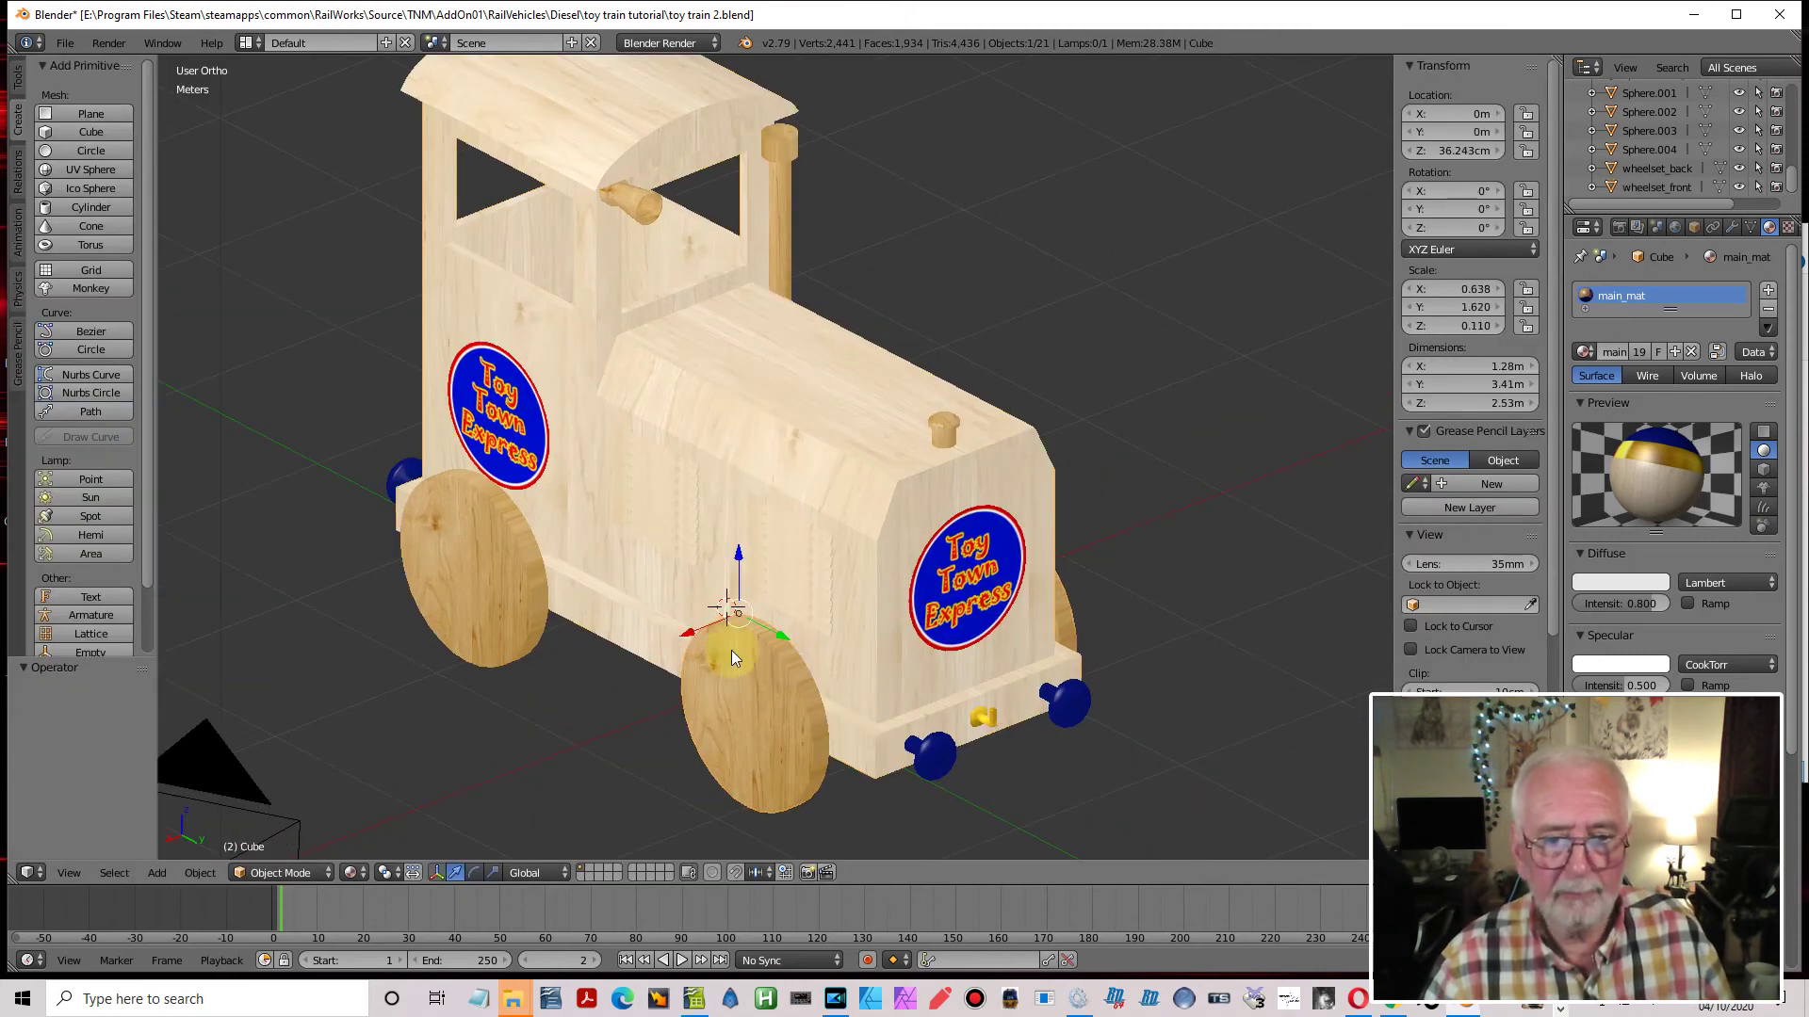
{"action": "right_click", "coordinate": [471, 587]}
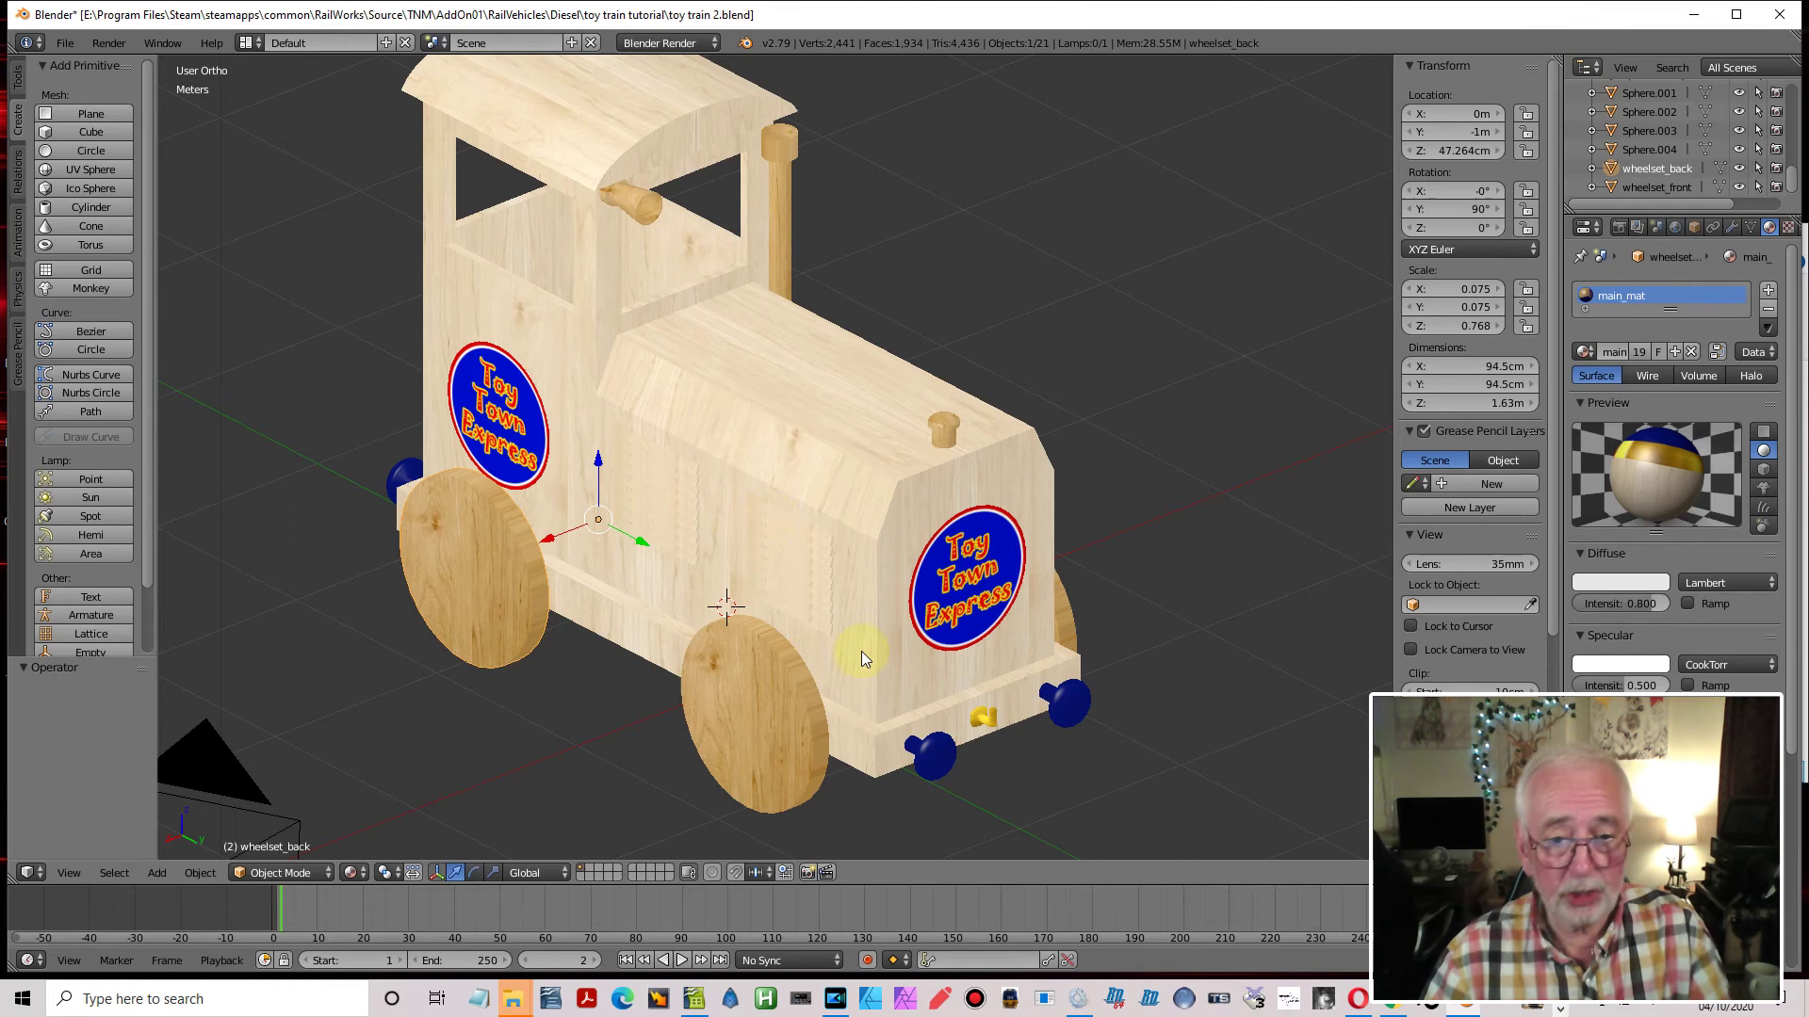
{"action": "right_click", "coordinate": [942, 746]}
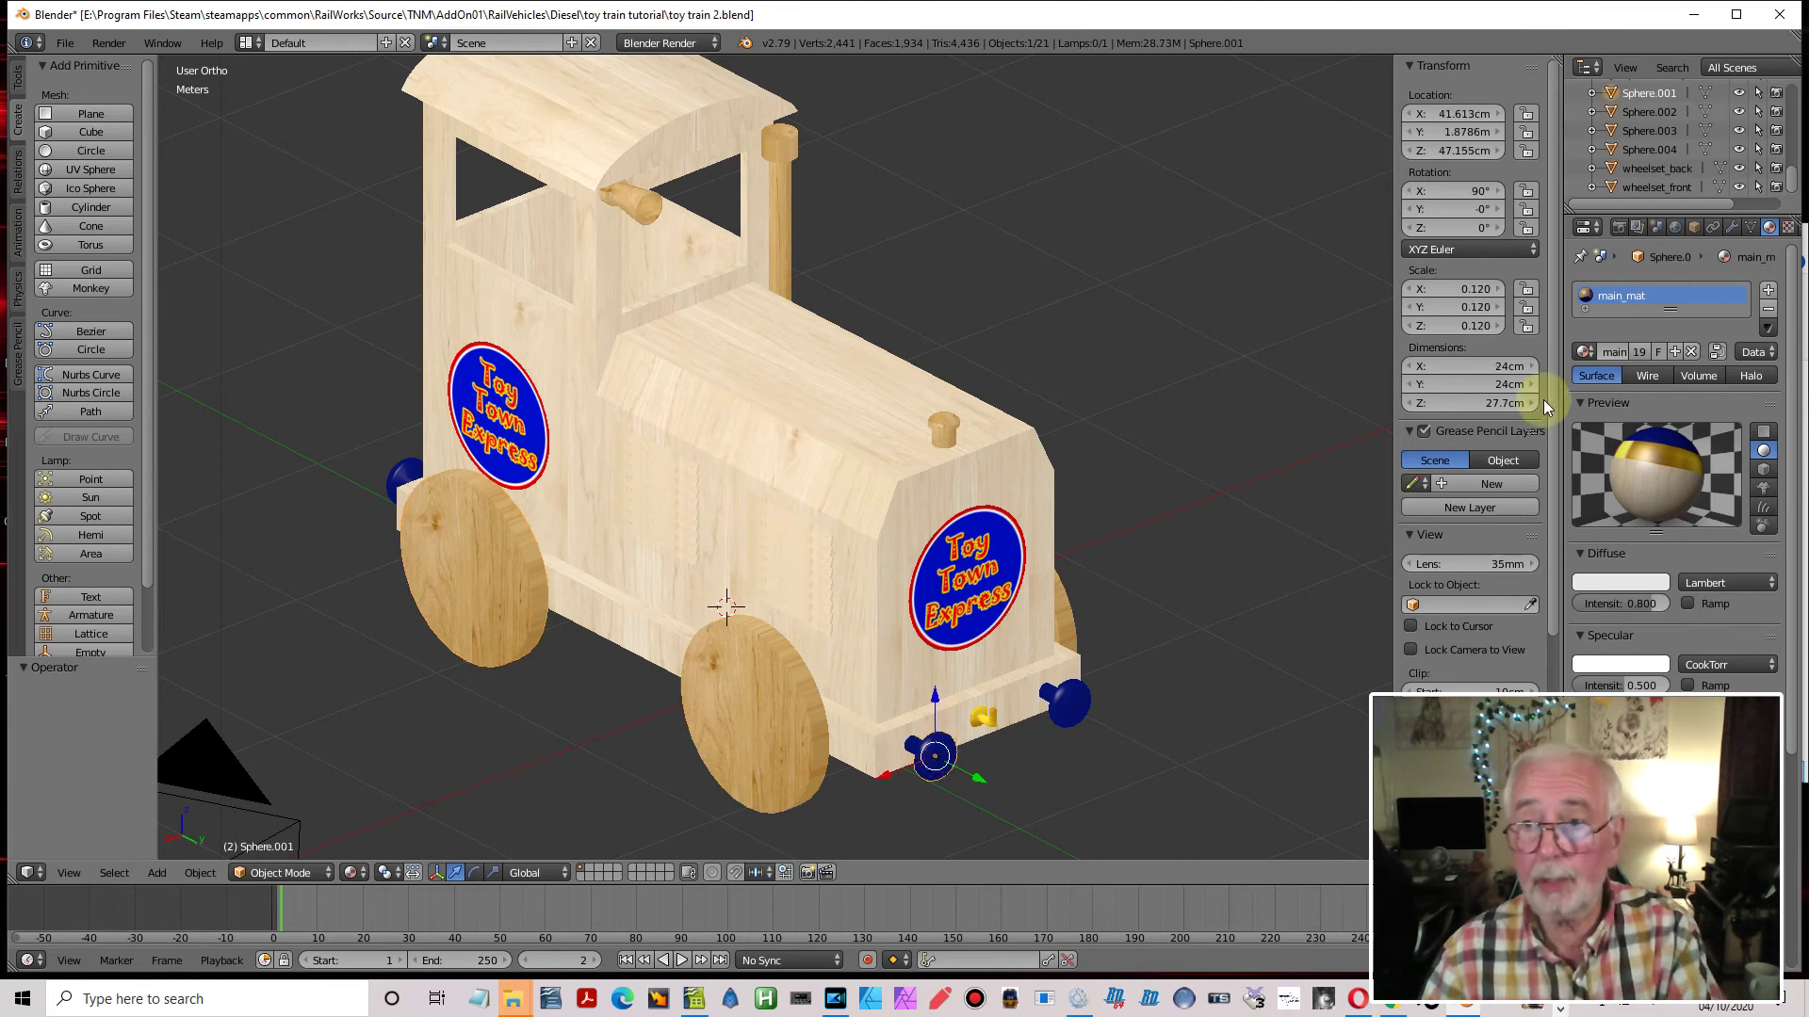
{"action": "left_click", "coordinate": [1731, 228]}
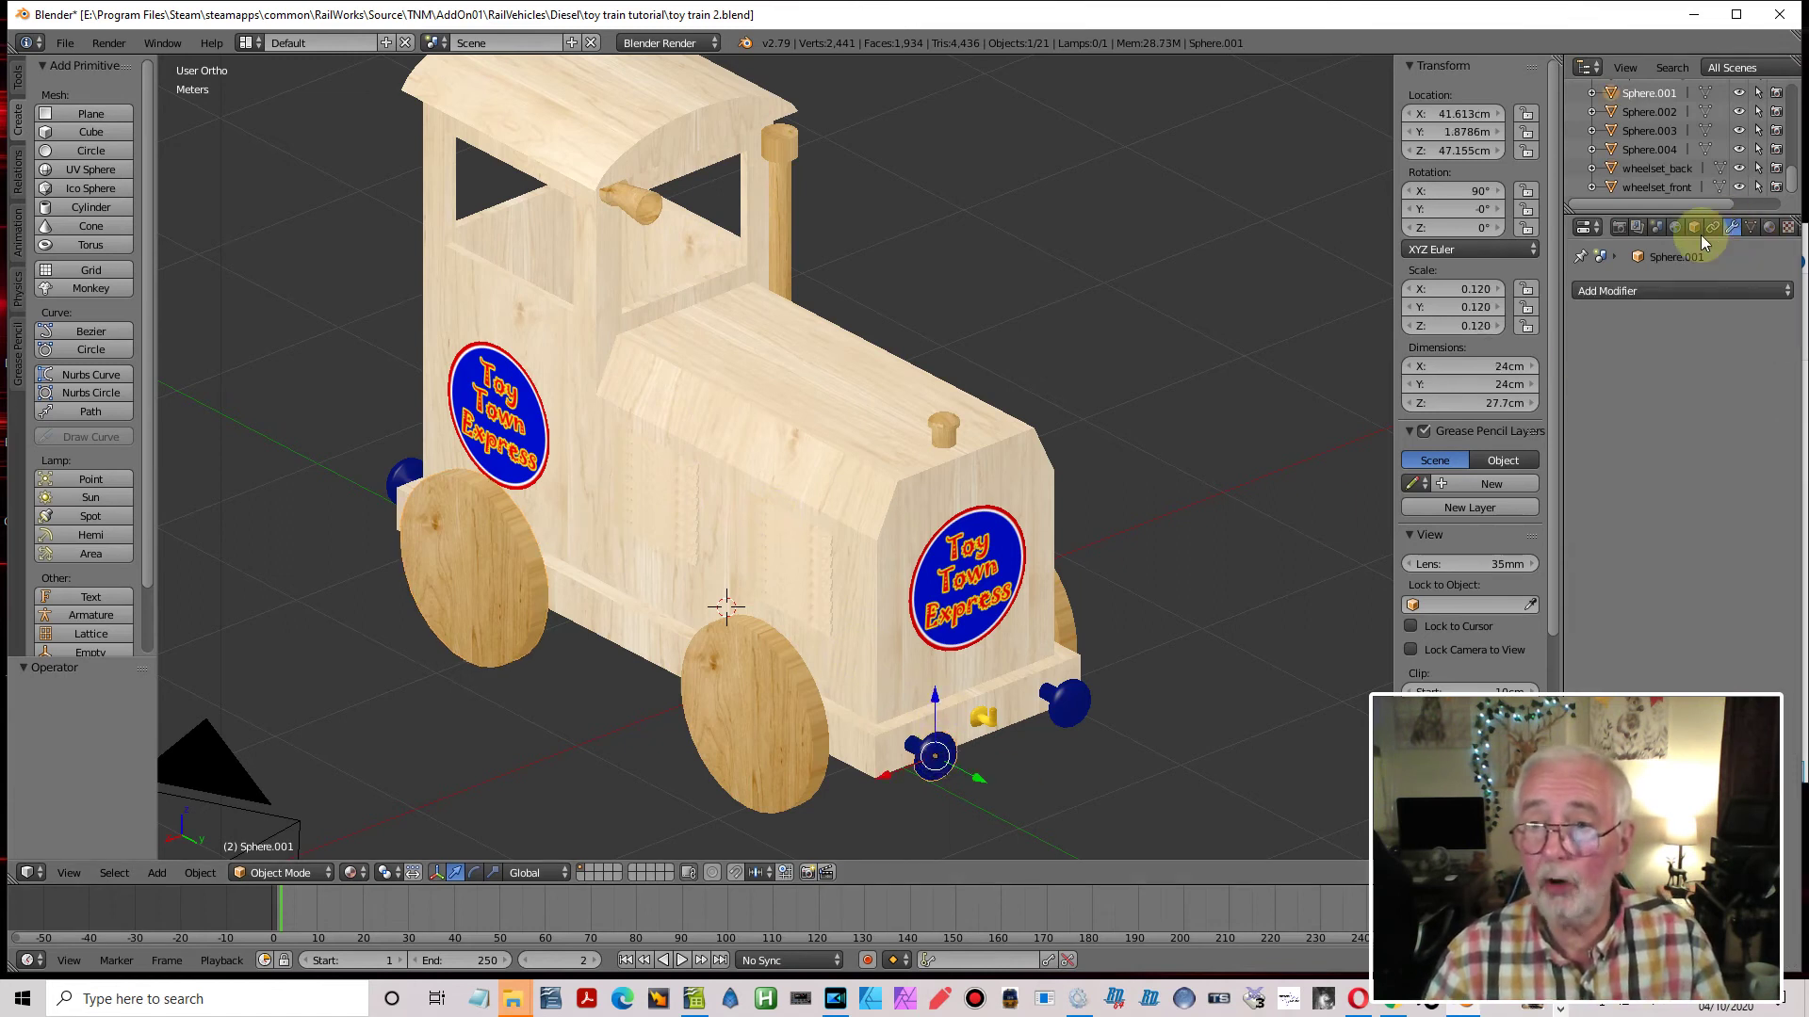
{"action": "right_click", "coordinate": [985, 723]}
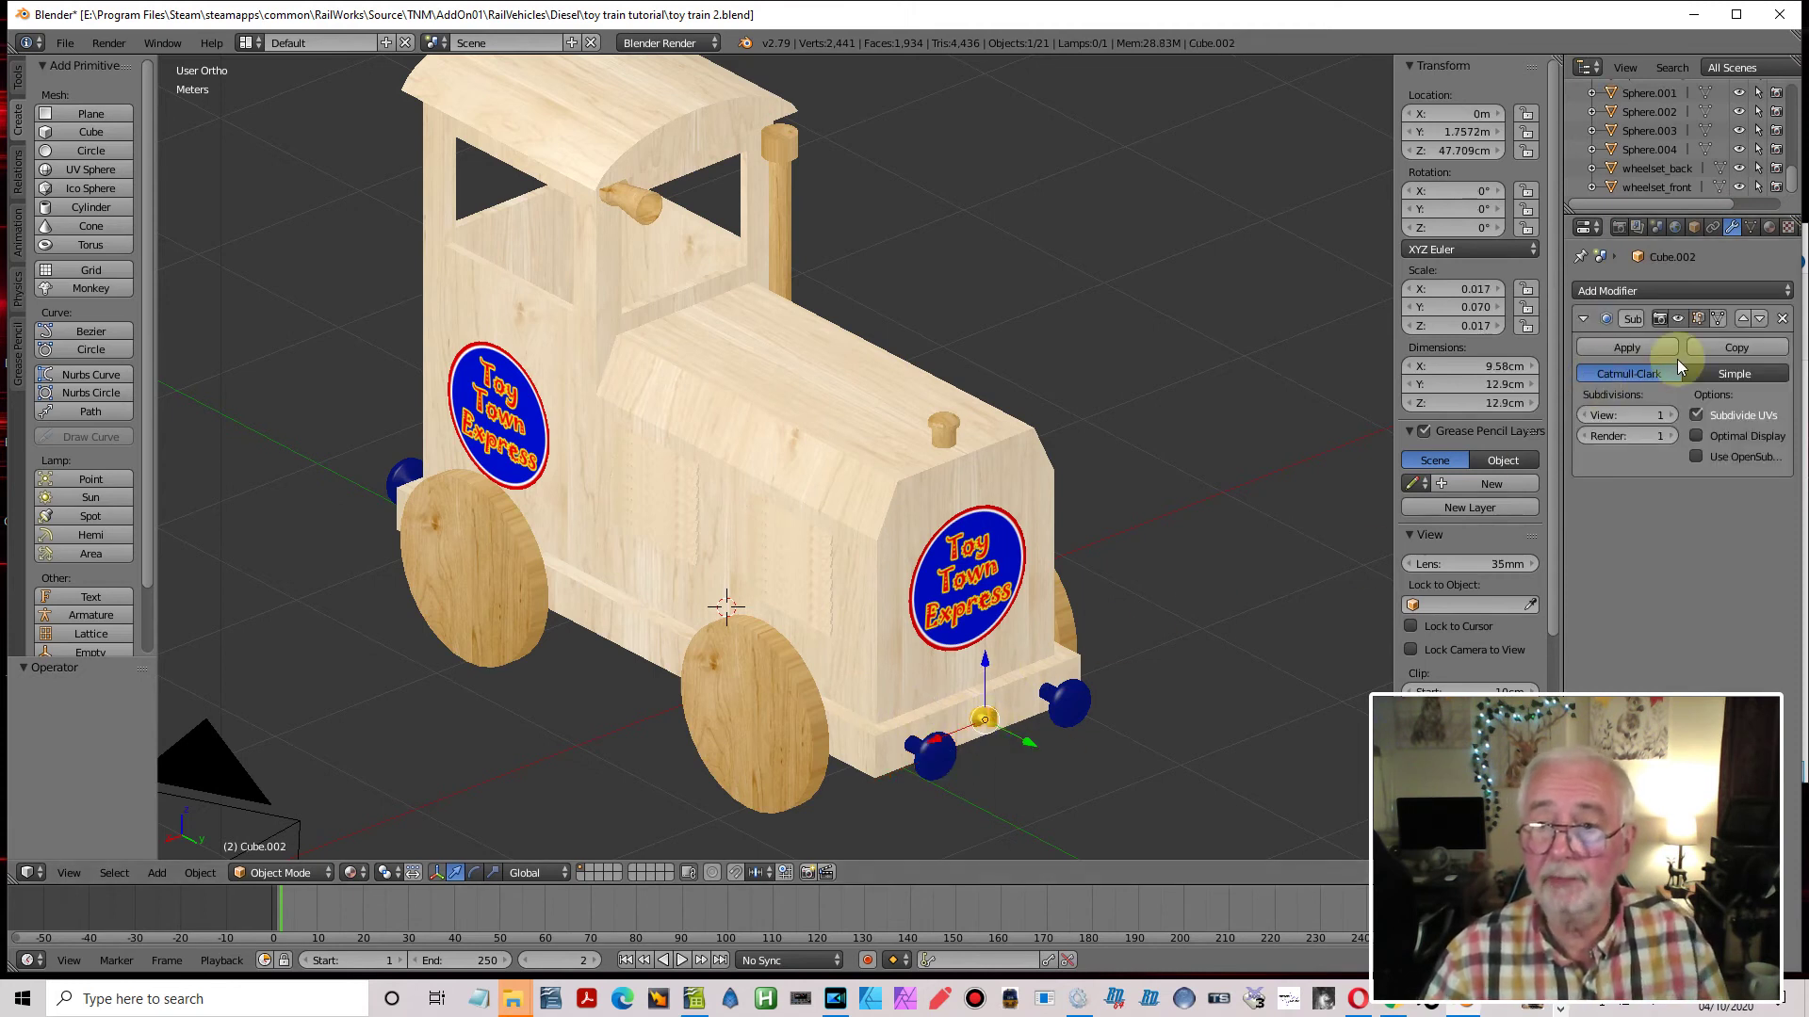
{"action": "left_click", "coordinate": [1639, 345]}
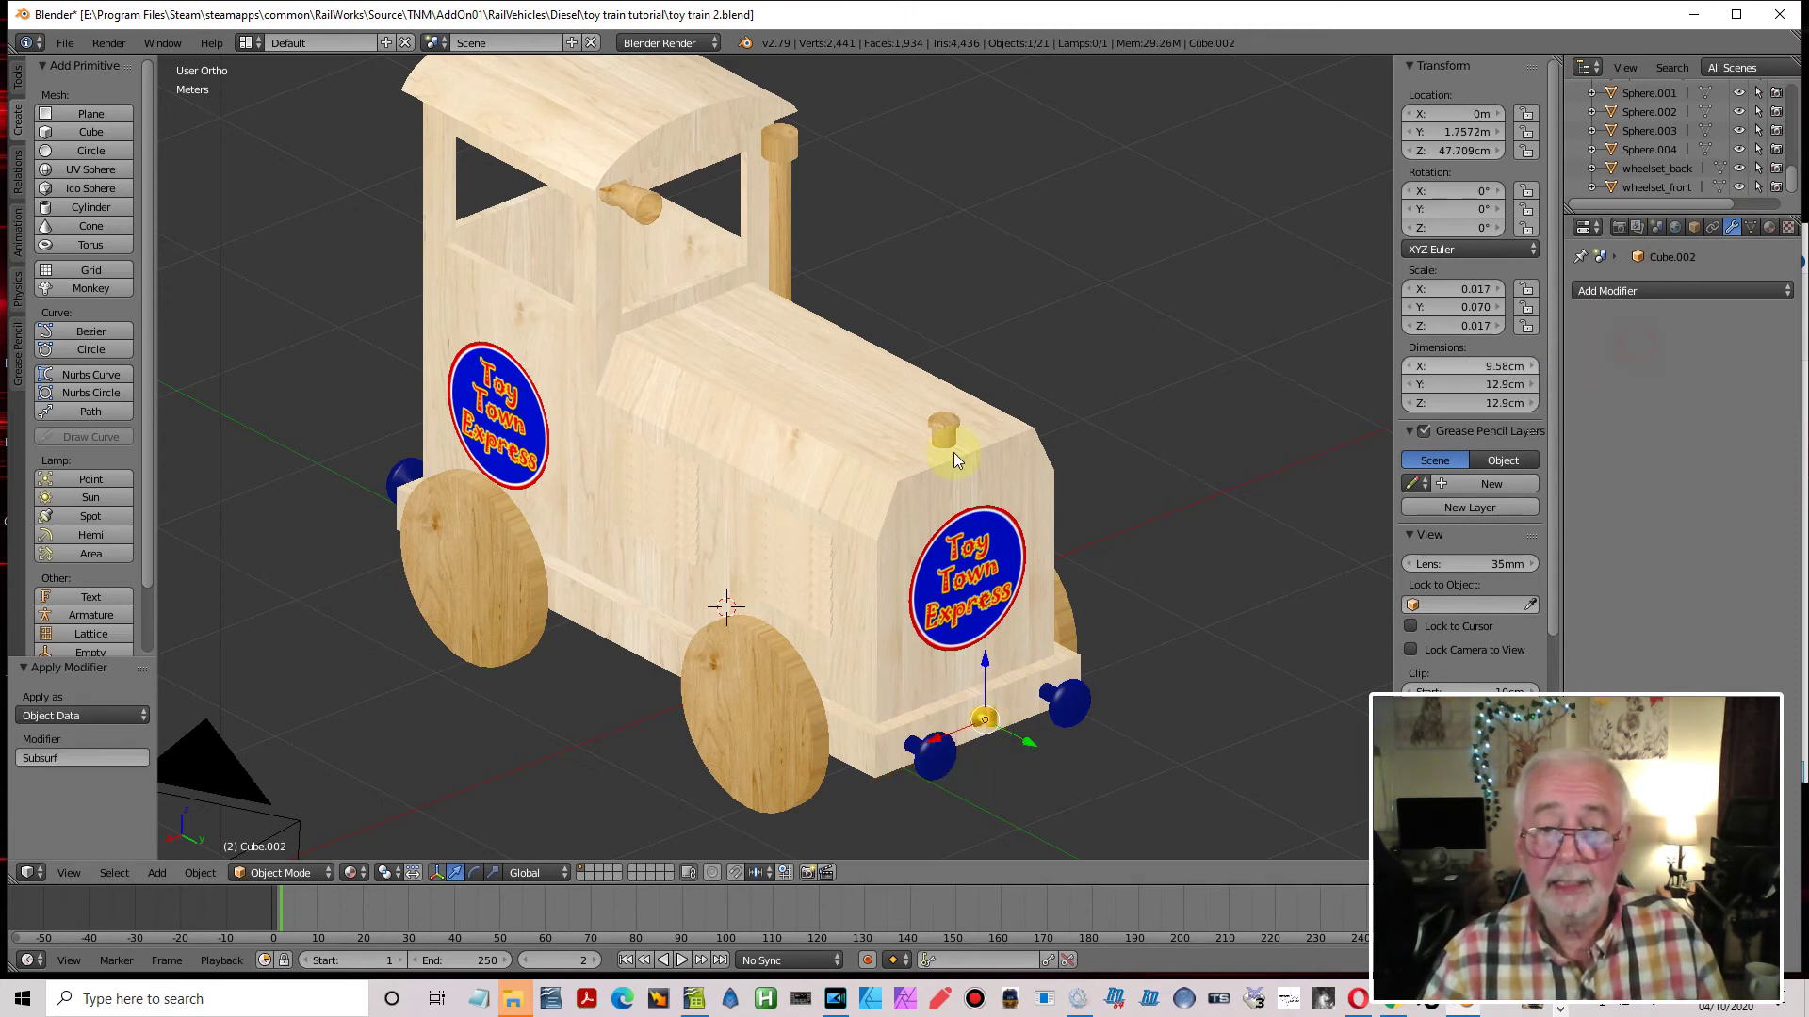
{"action": "middle_click_drag", "start_coordinate": [884, 490], "coordinate": [1115, 491]}
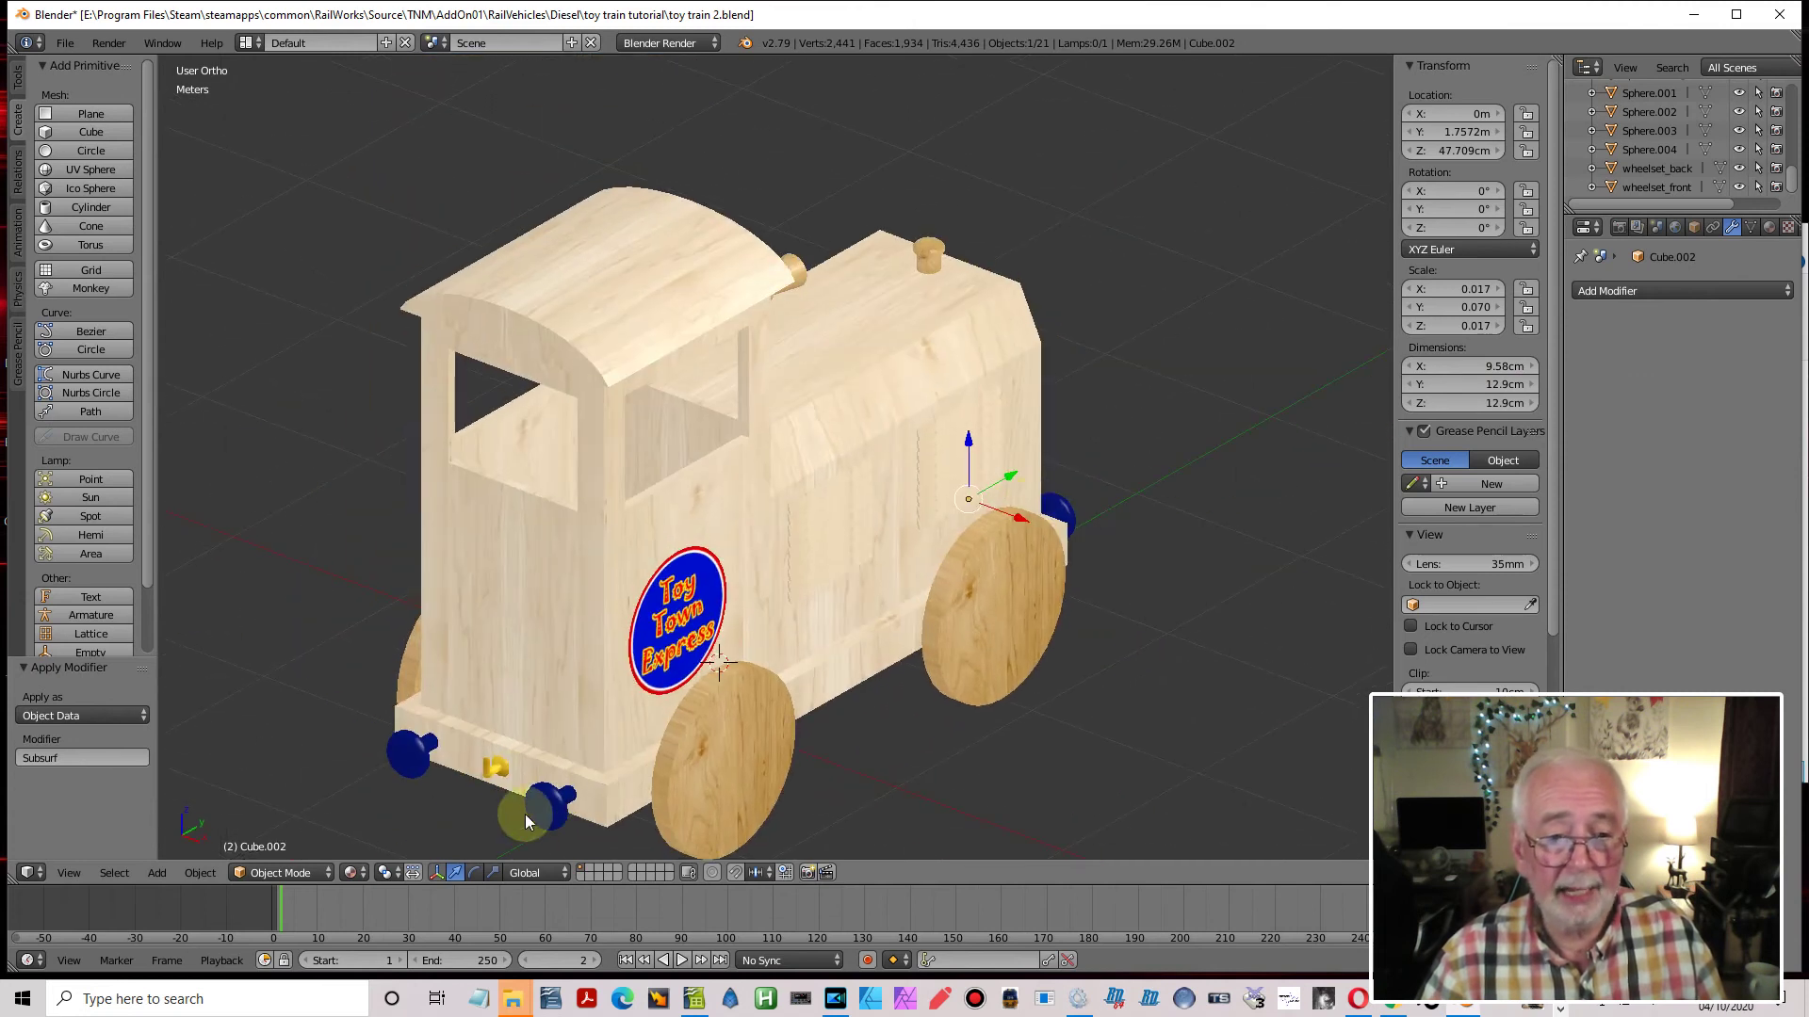
{"action": "right_click", "coordinate": [501, 767]}
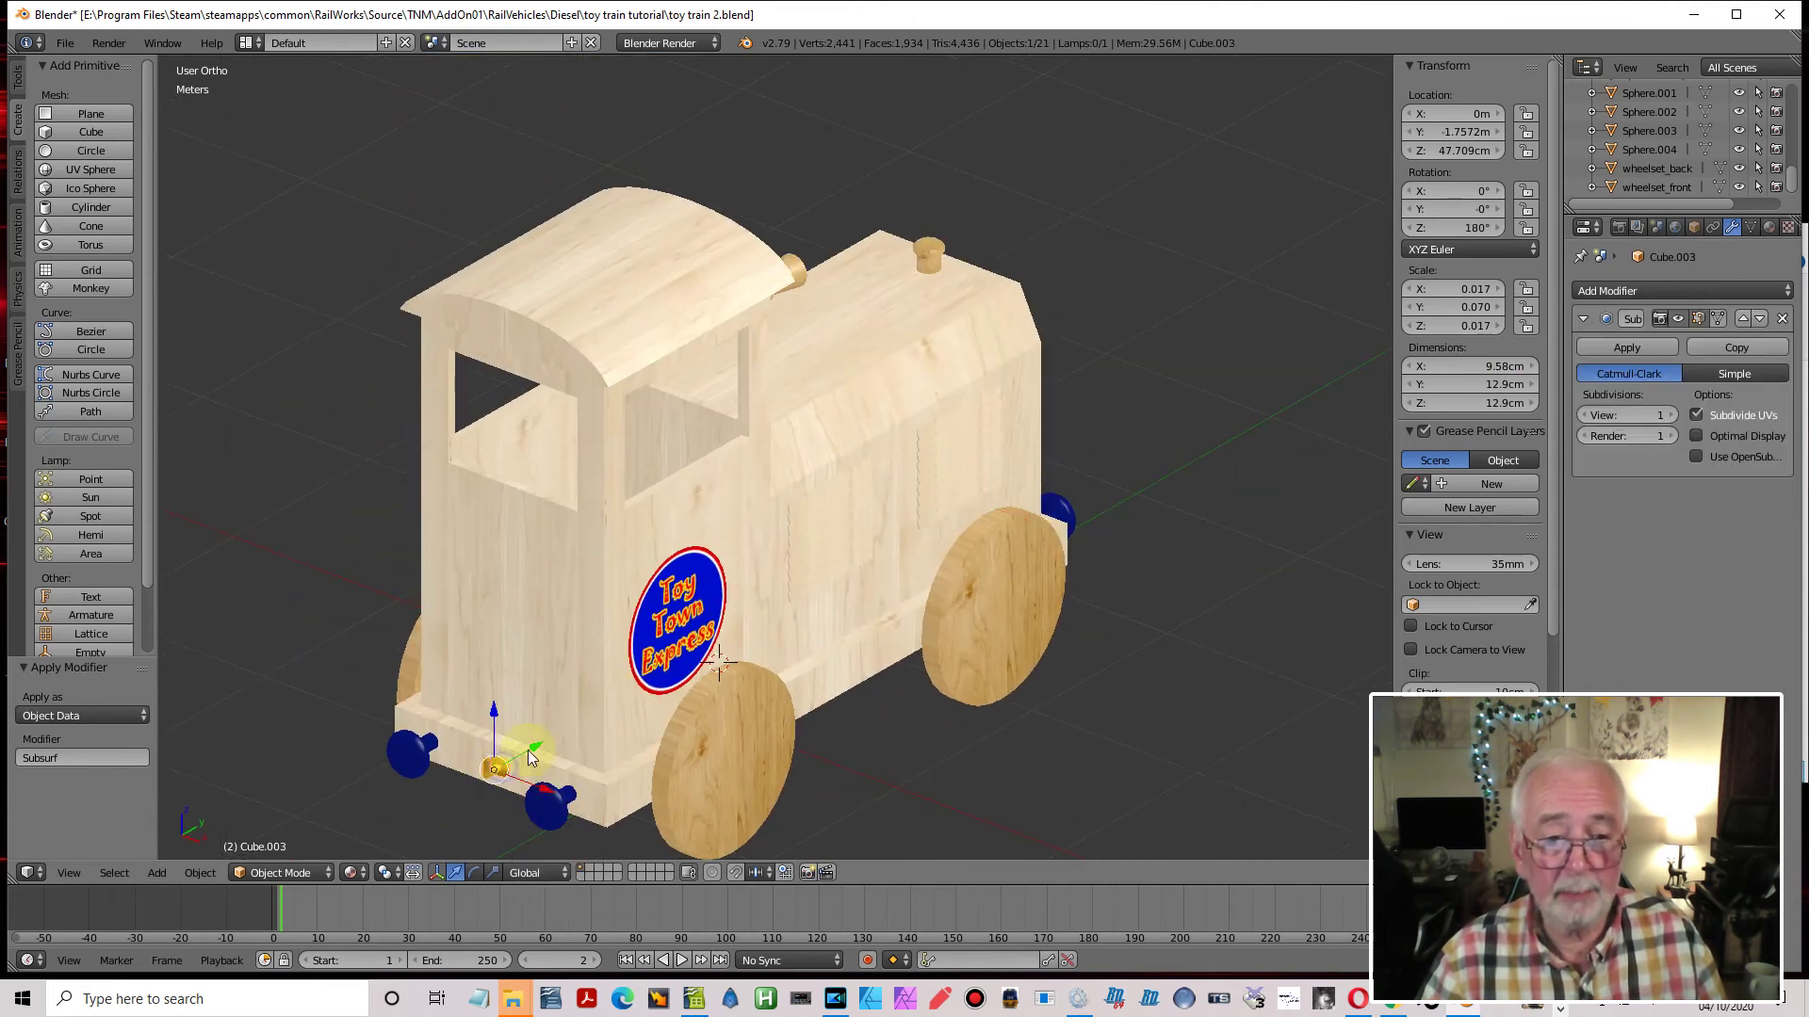
{"action": "left_click", "coordinate": [1621, 354]}
Apply the Array modifiers on both louvre panels on the horn side of the bonnet
{"action": "middle_click_drag", "start_coordinate": [1122, 459], "coordinate": [874, 473]}
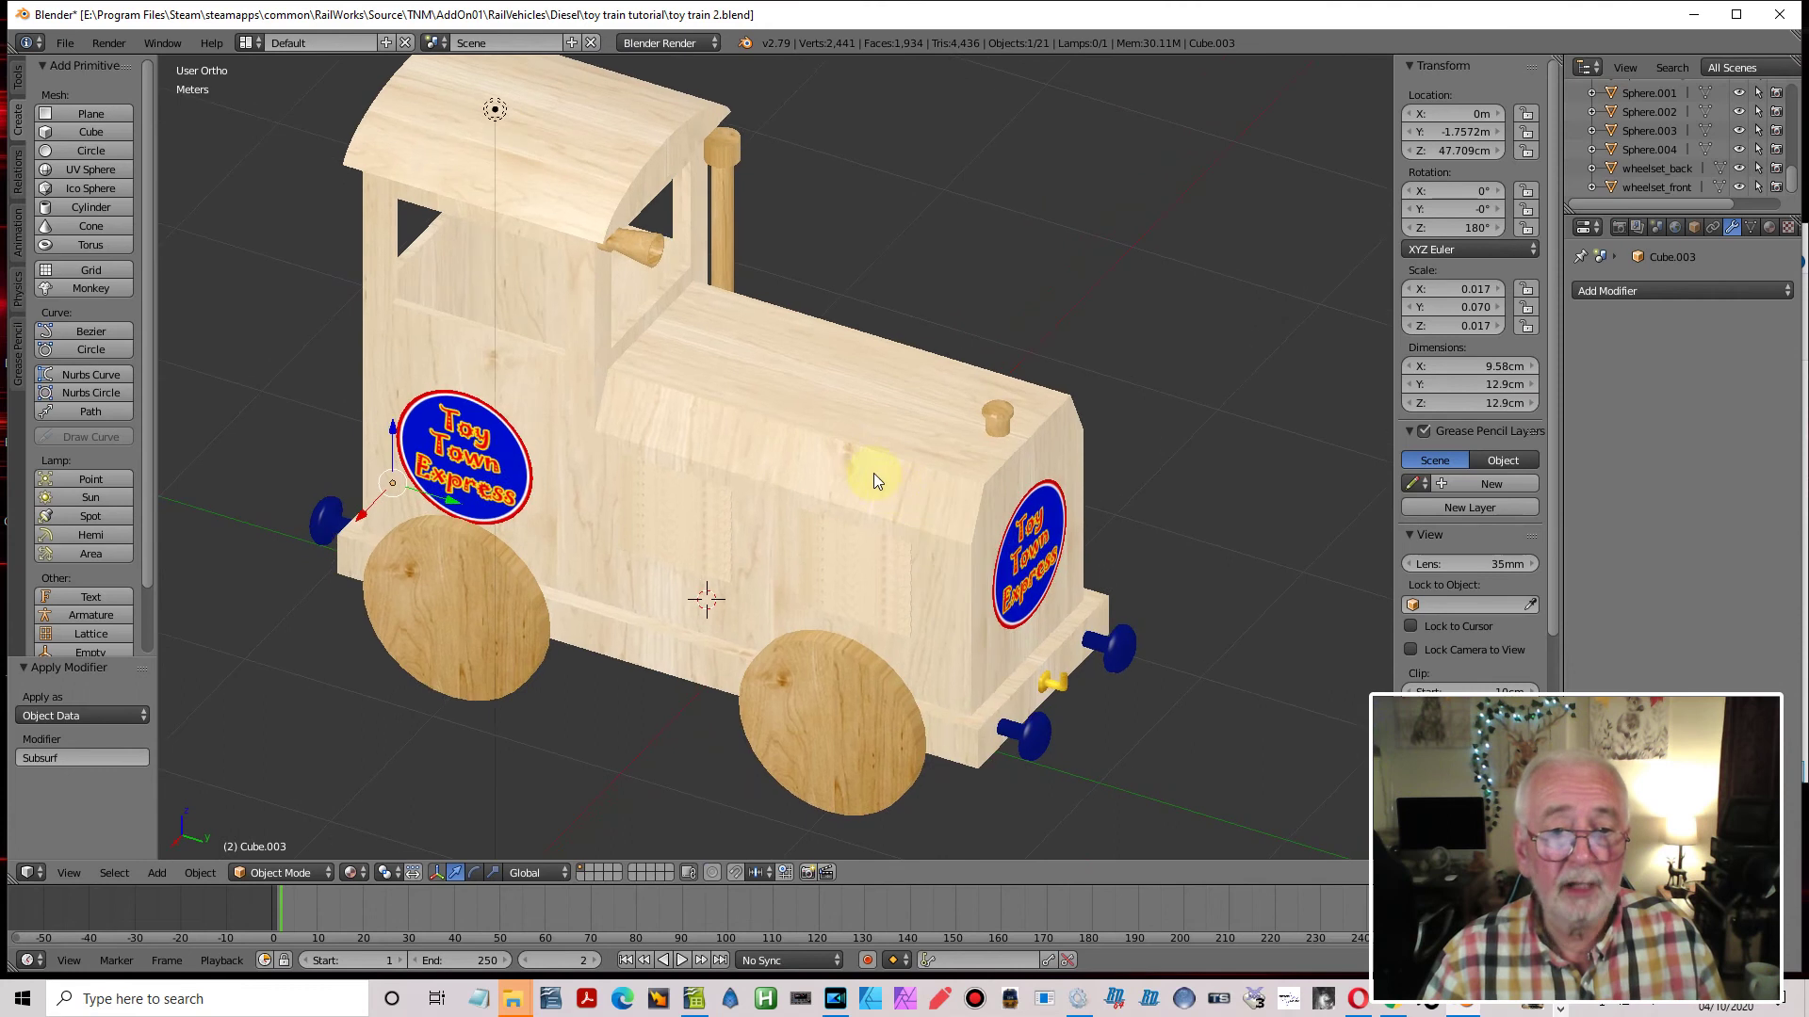
{"action": "right_click", "coordinate": [647, 495]}
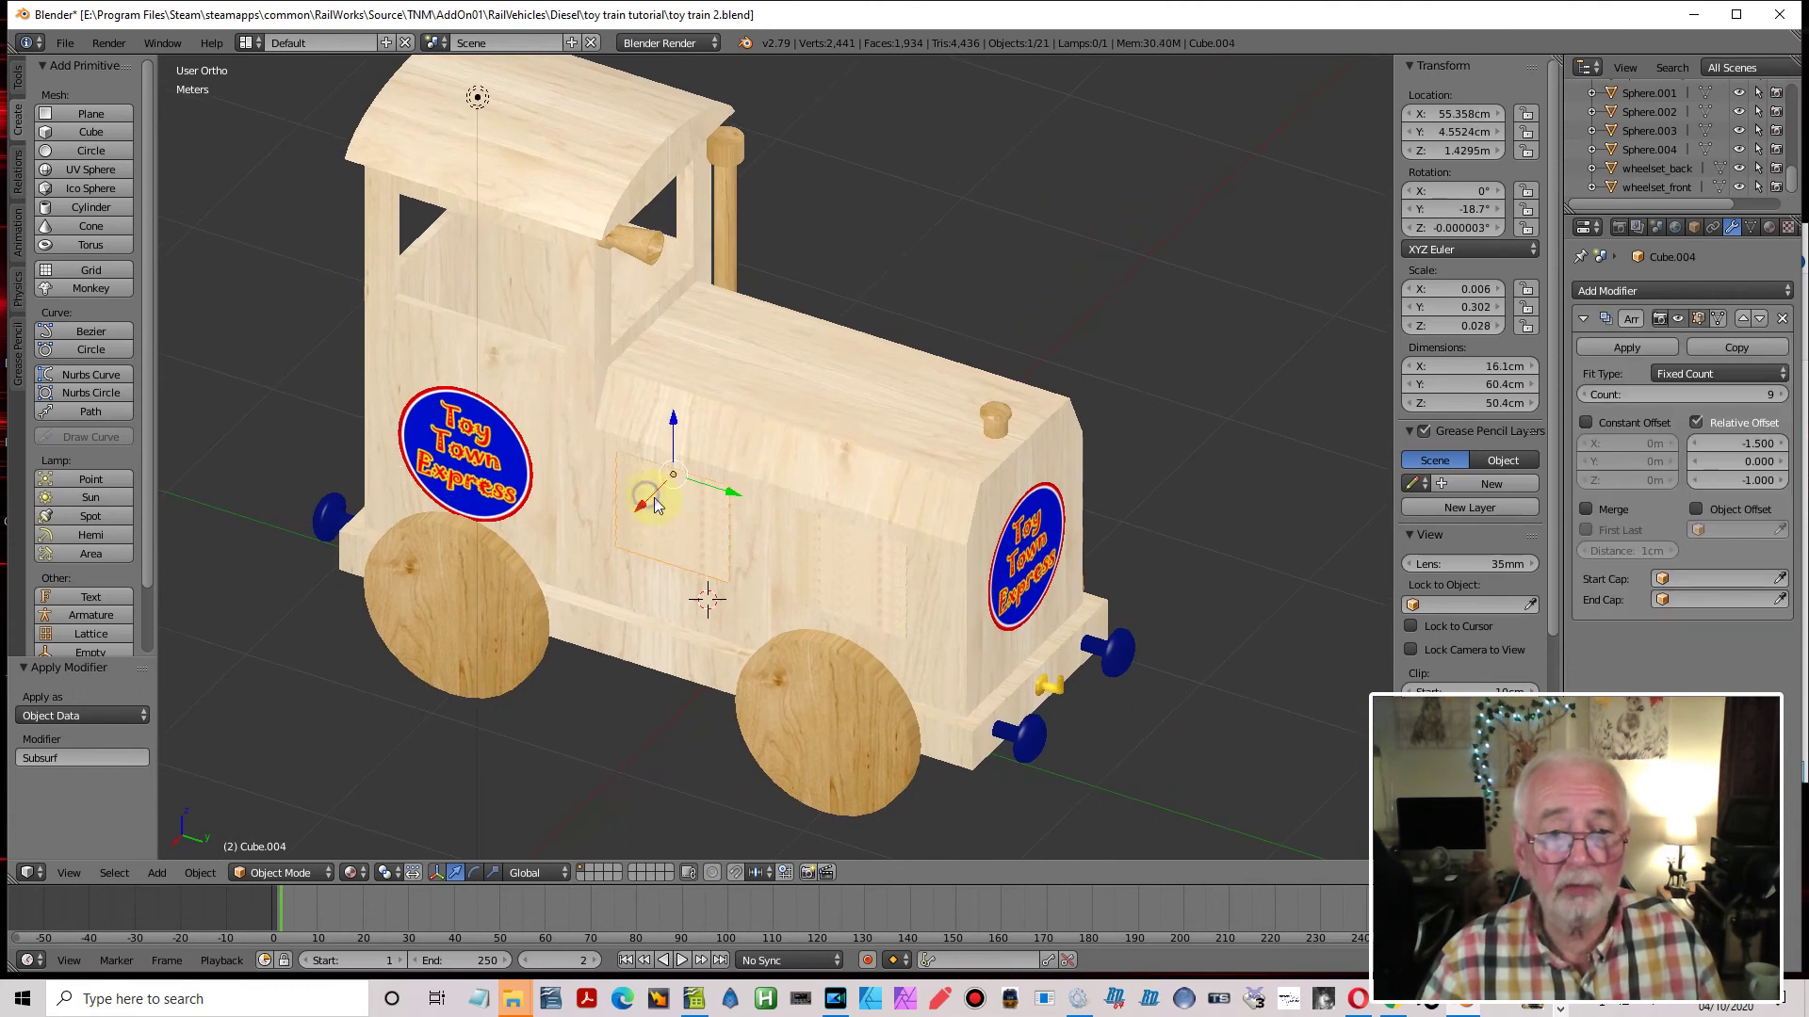
{"action": "left_click", "coordinate": [1631, 344]}
{"action": "right_click", "coordinate": [829, 524]}
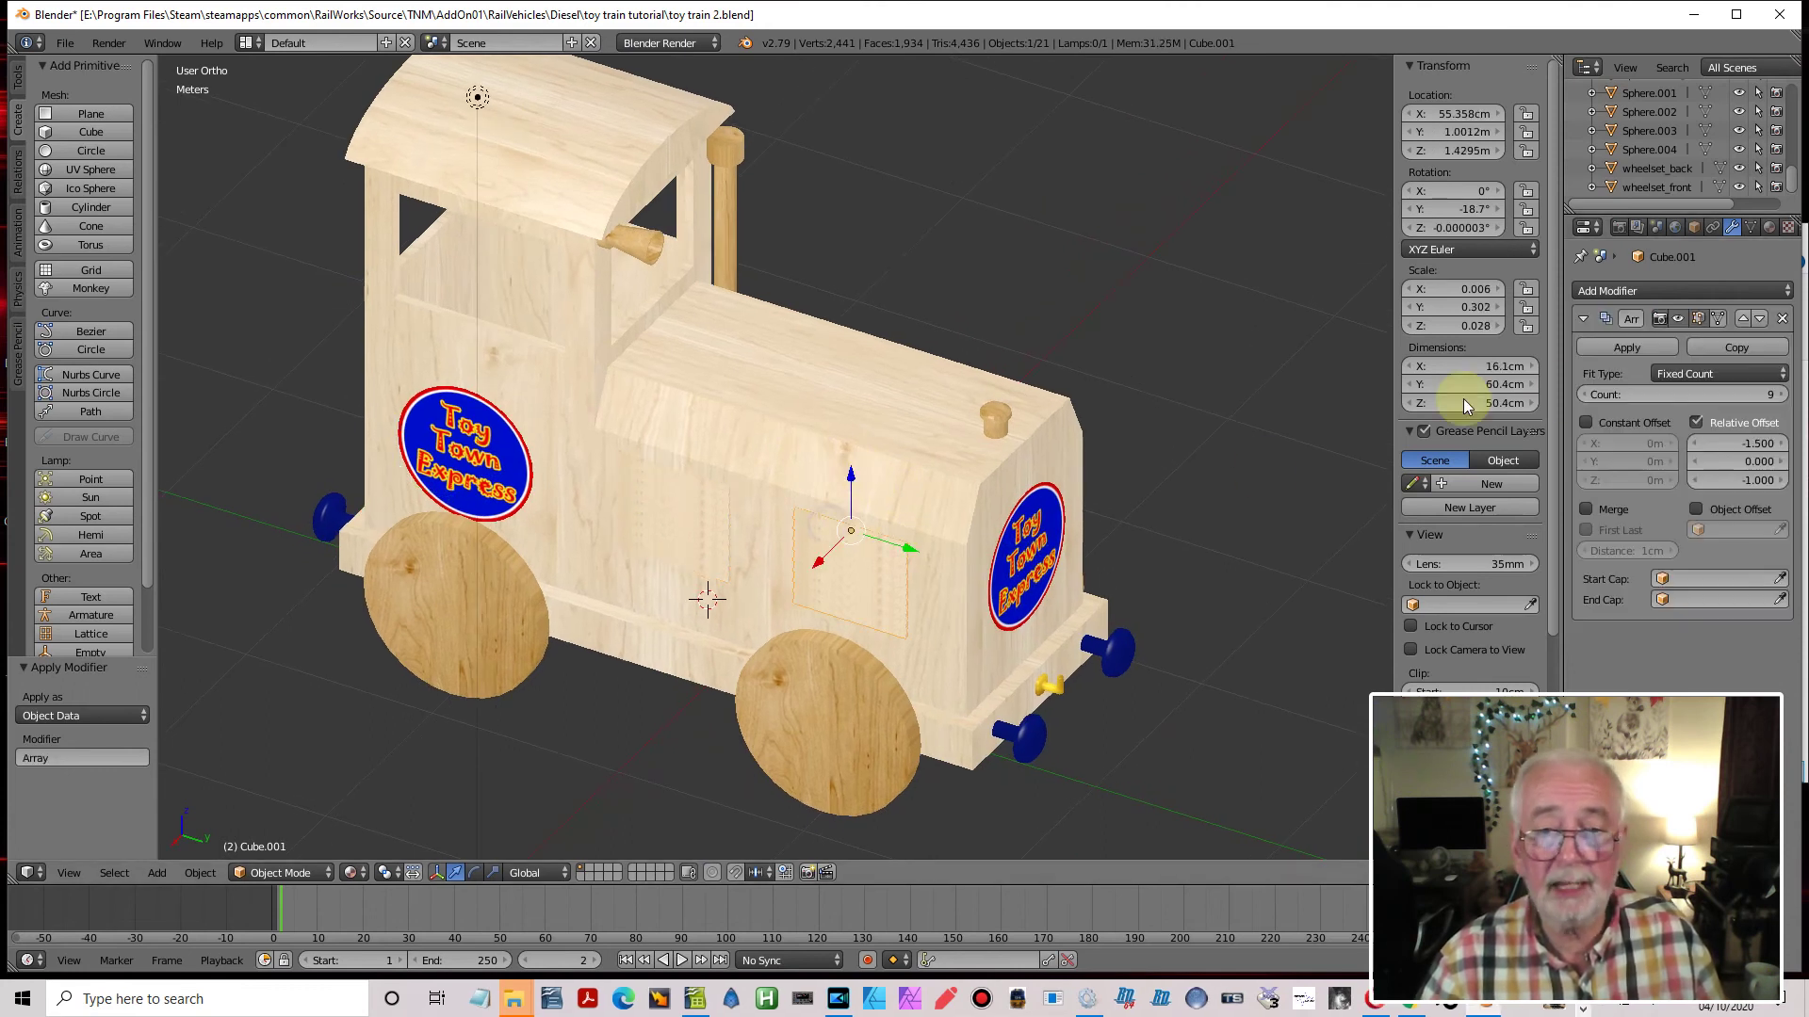
{"action": "left_click", "coordinate": [1626, 349]}
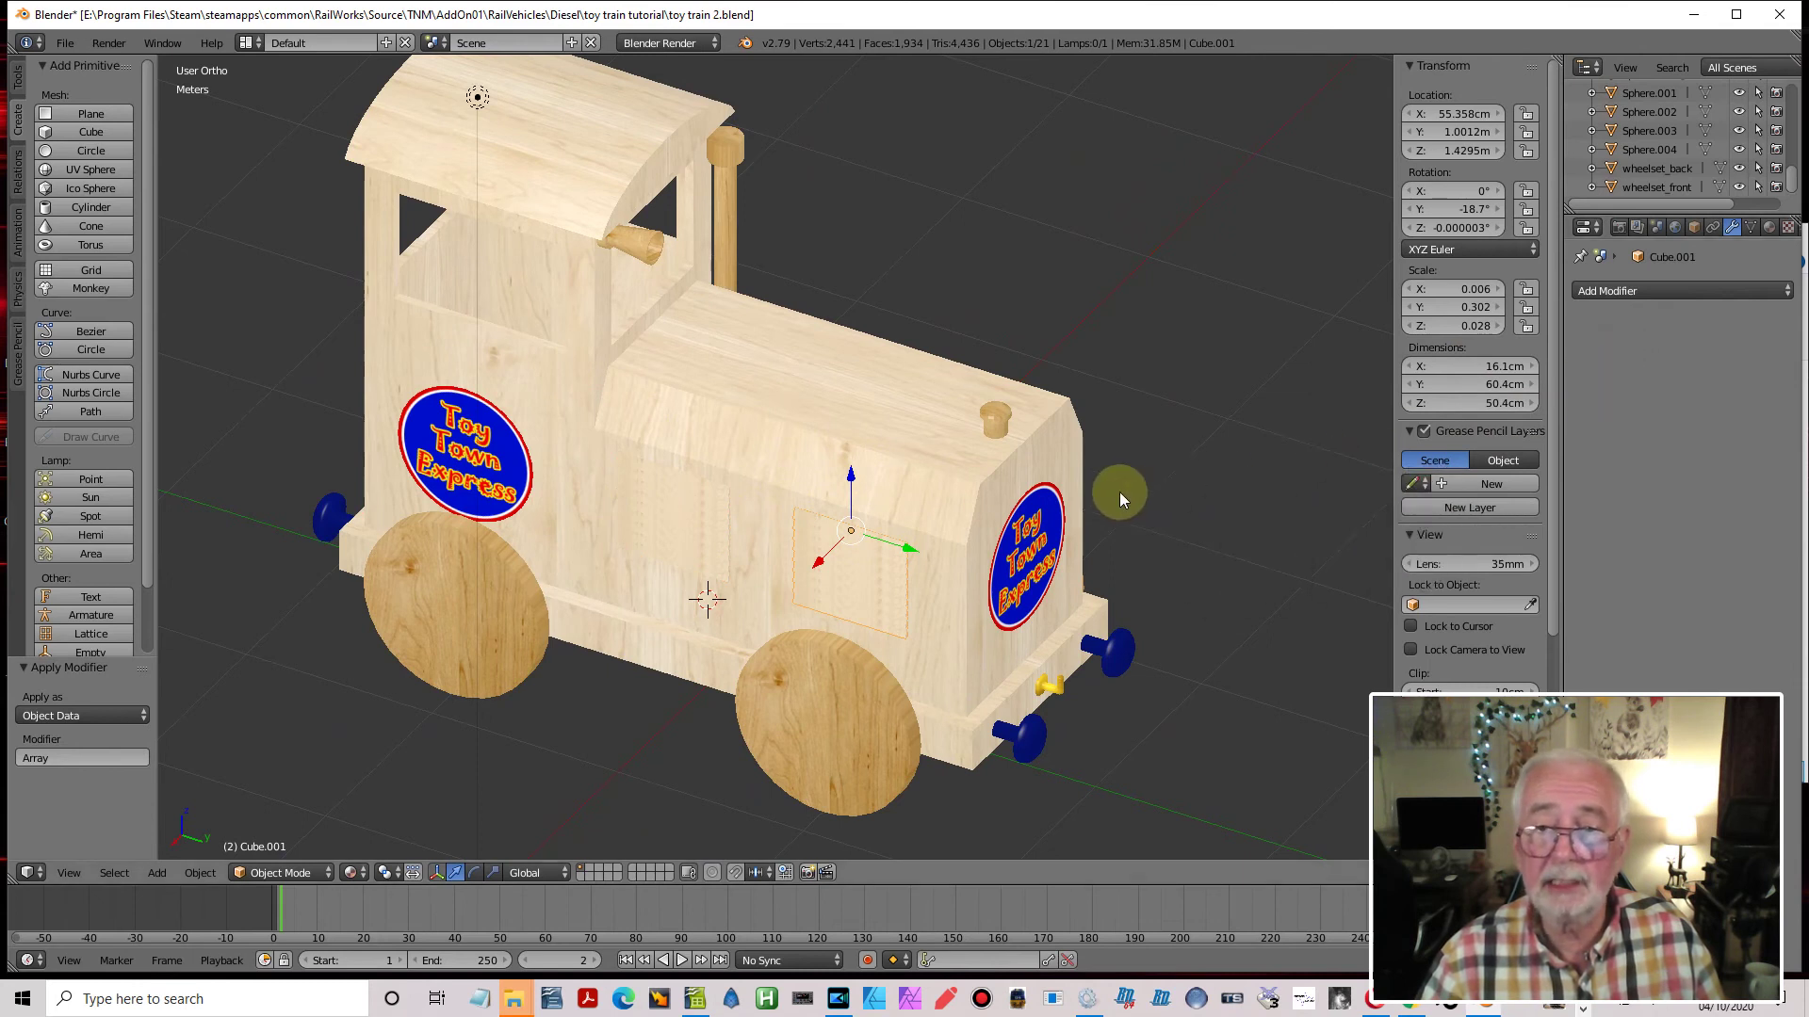
{"action": "right_click", "coordinate": [666, 491]}
{"action": "left_click", "coordinate": [665, 494]}
Apply the Array modifiers on both louvre panels on the exhaust pipe side of the bonnet
{"action": "middle_click_drag", "start_coordinate": [1021, 445], "coordinate": [863, 513]}
{"action": "right_click", "coordinate": [863, 512]}
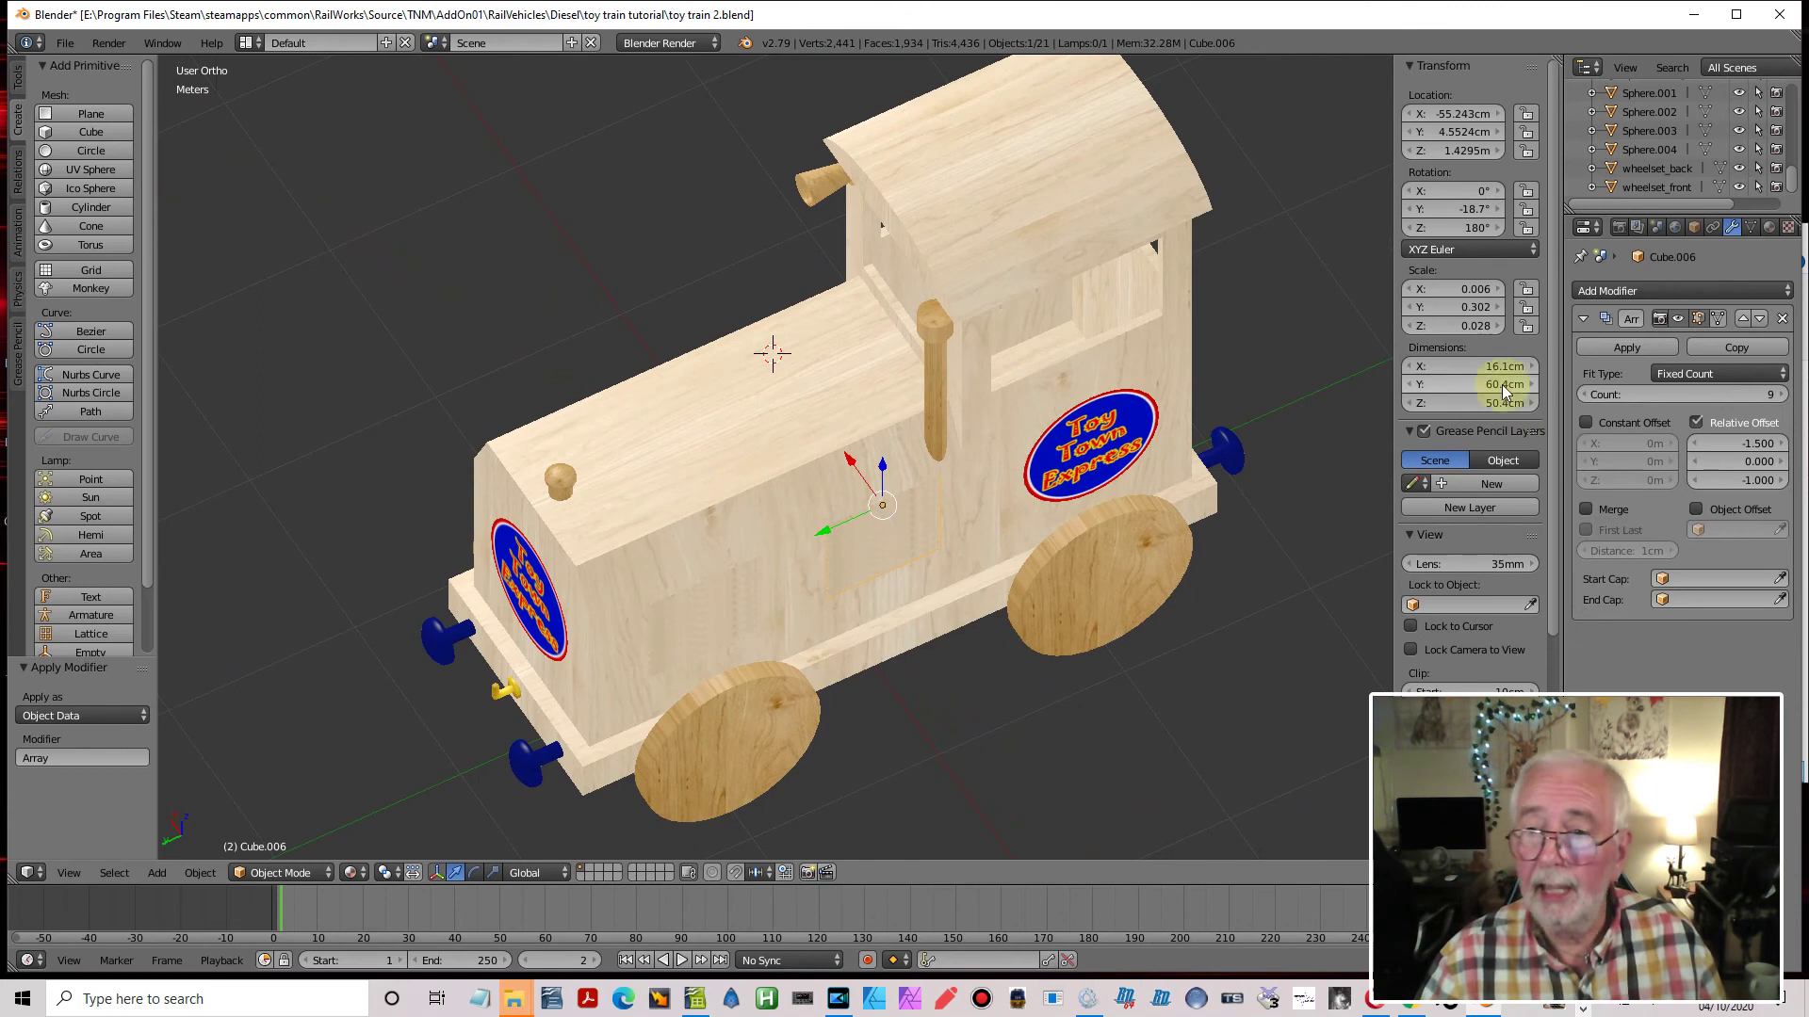
{"action": "left_click", "coordinate": [1643, 345]}
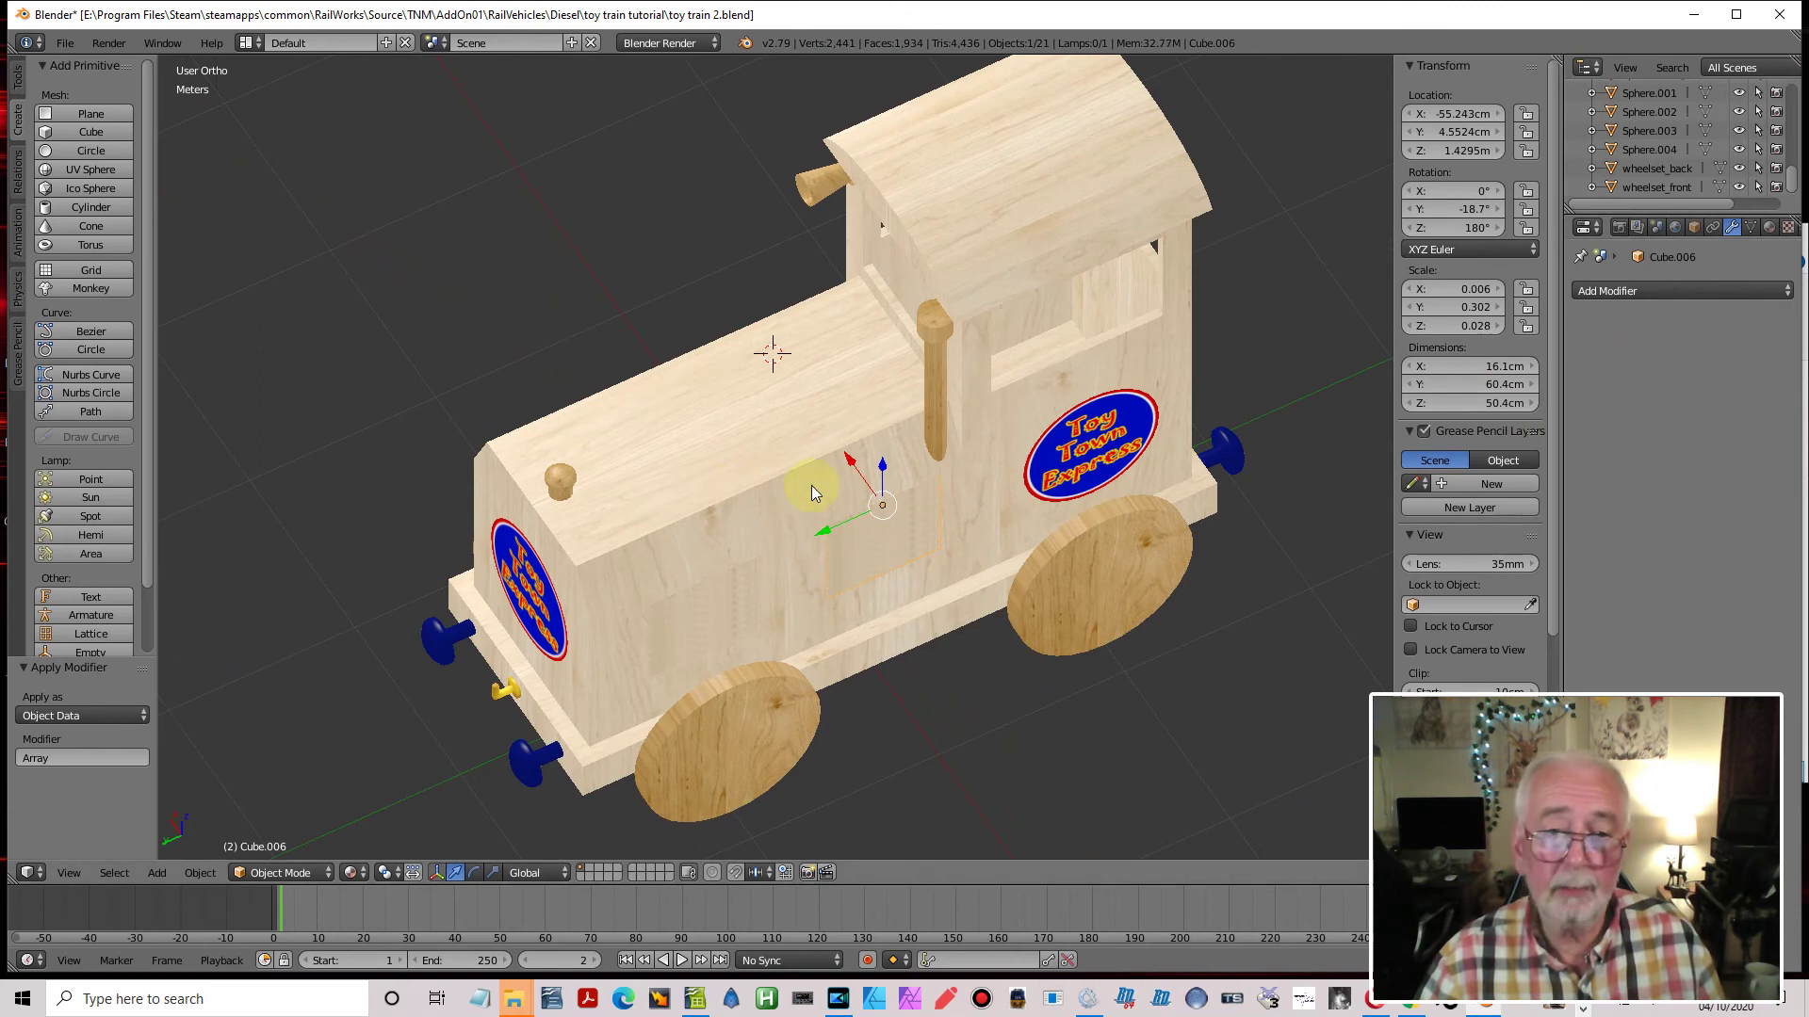
{"action": "right_click", "coordinate": [733, 556]}
{"action": "left_click", "coordinate": [1630, 349]}
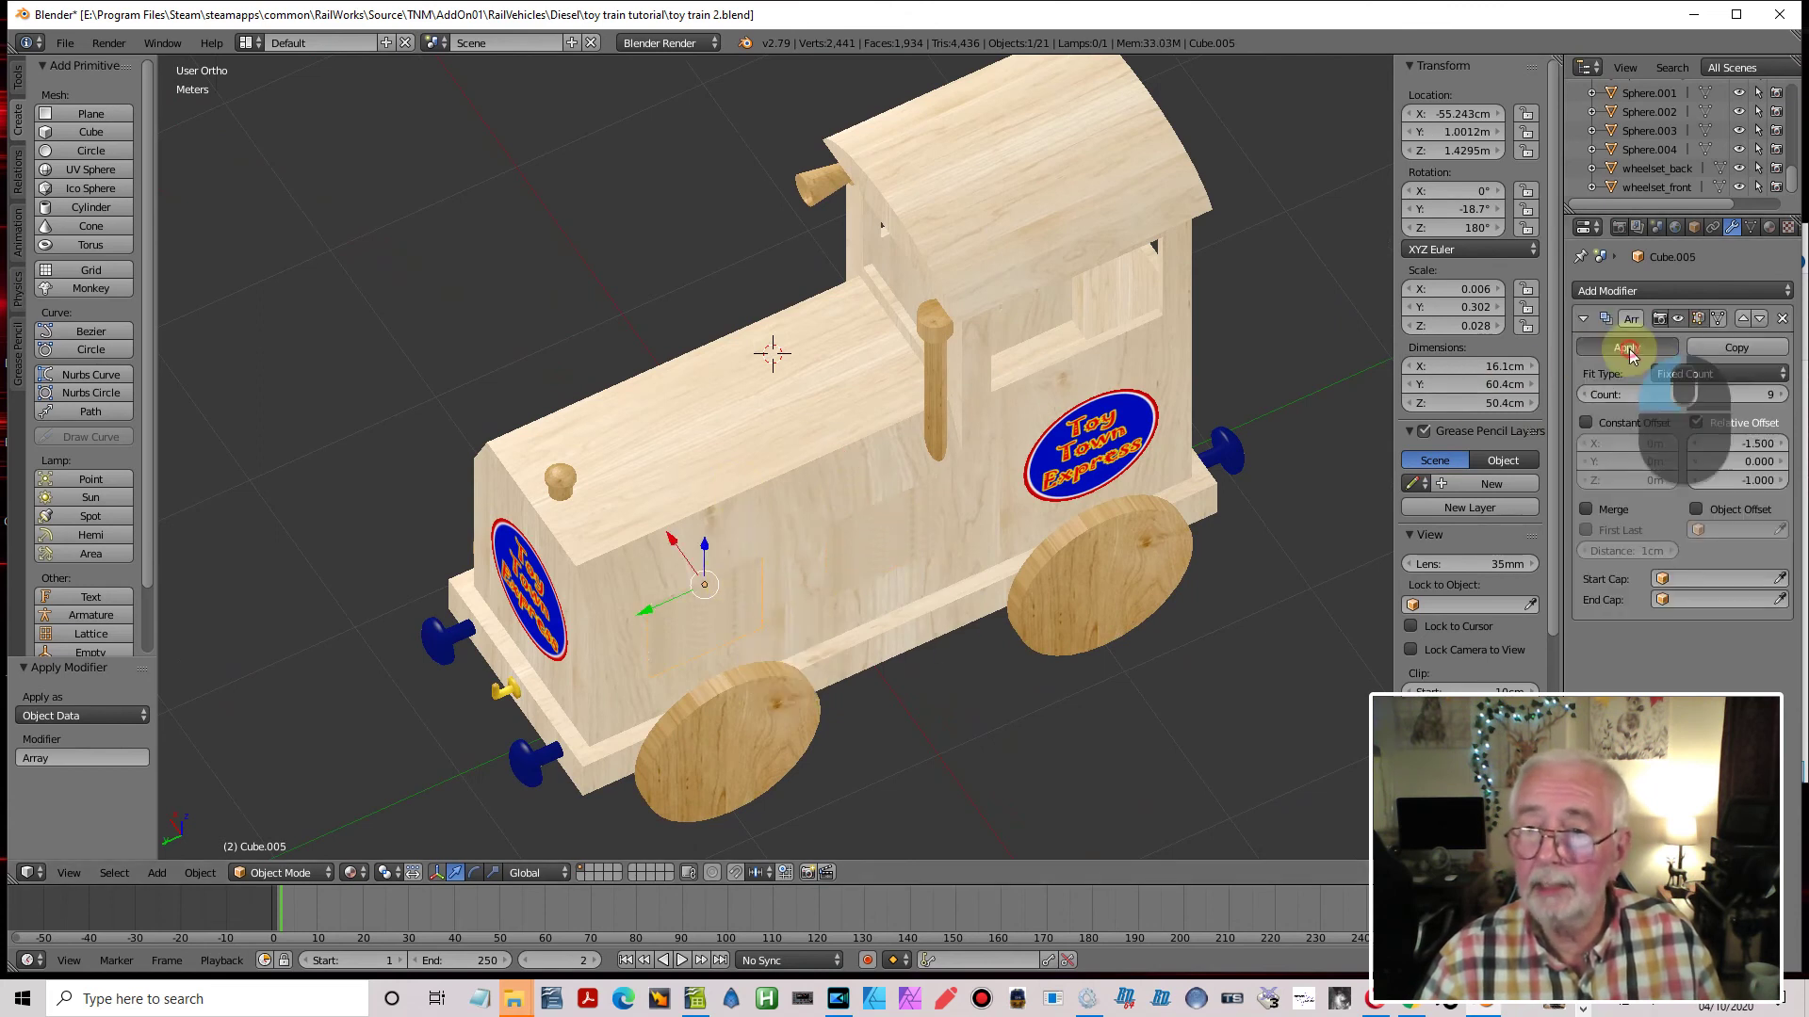
Check the exhaust pipe, horn, bonnet cap and buffers one by one for remaining modifiers
{"action": "middle_click_drag", "start_coordinate": [912, 556], "coordinate": [839, 456]}
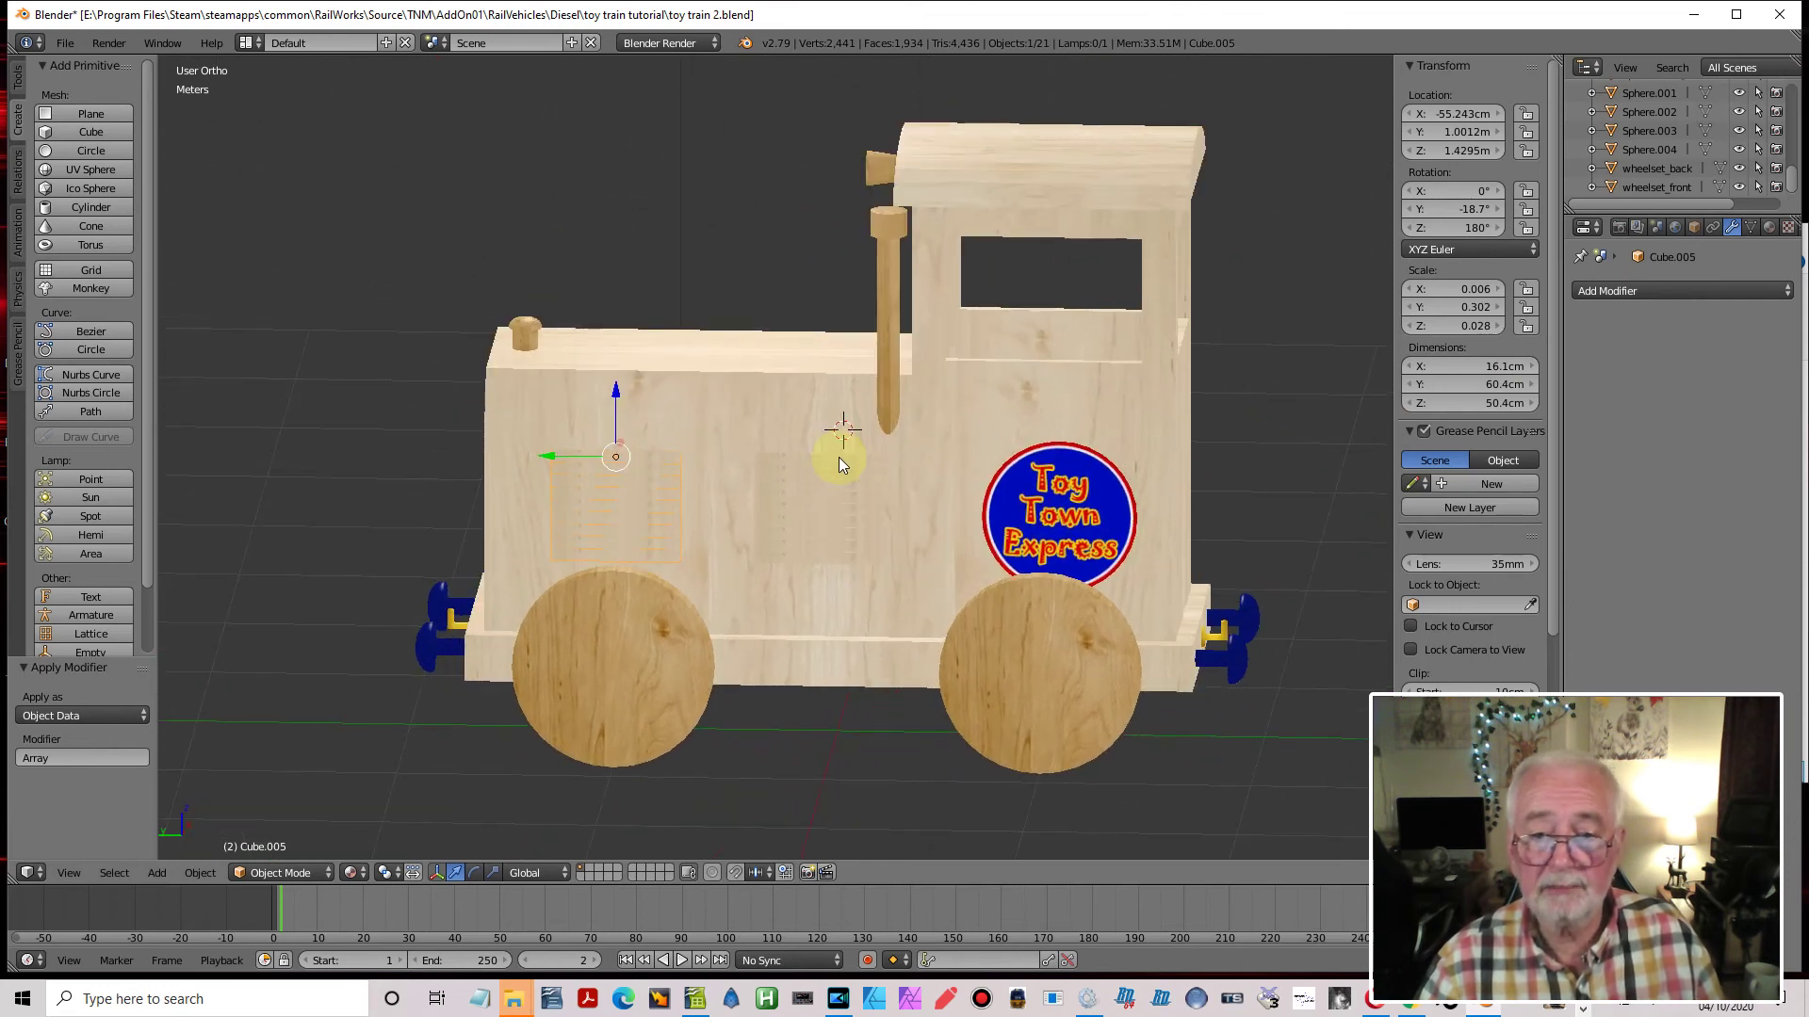
{"action": "right_click", "coordinate": [896, 369]}
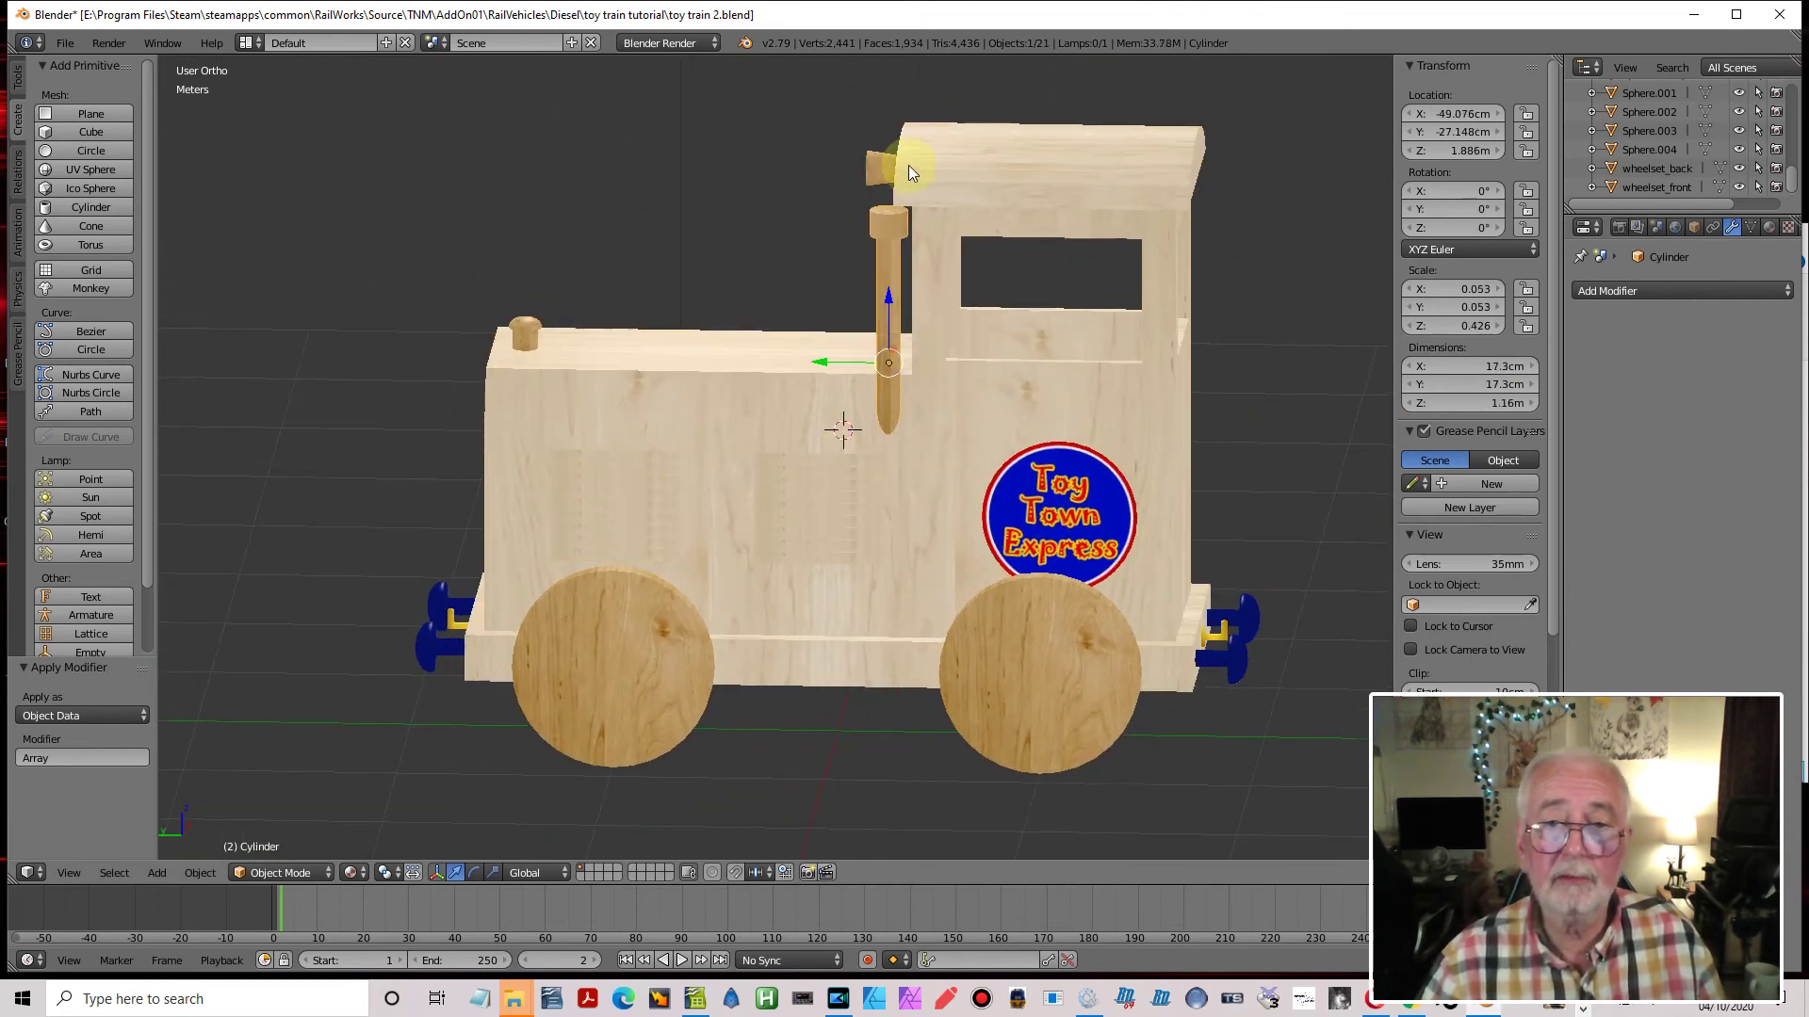
{"action": "right_click", "coordinate": [865, 167]}
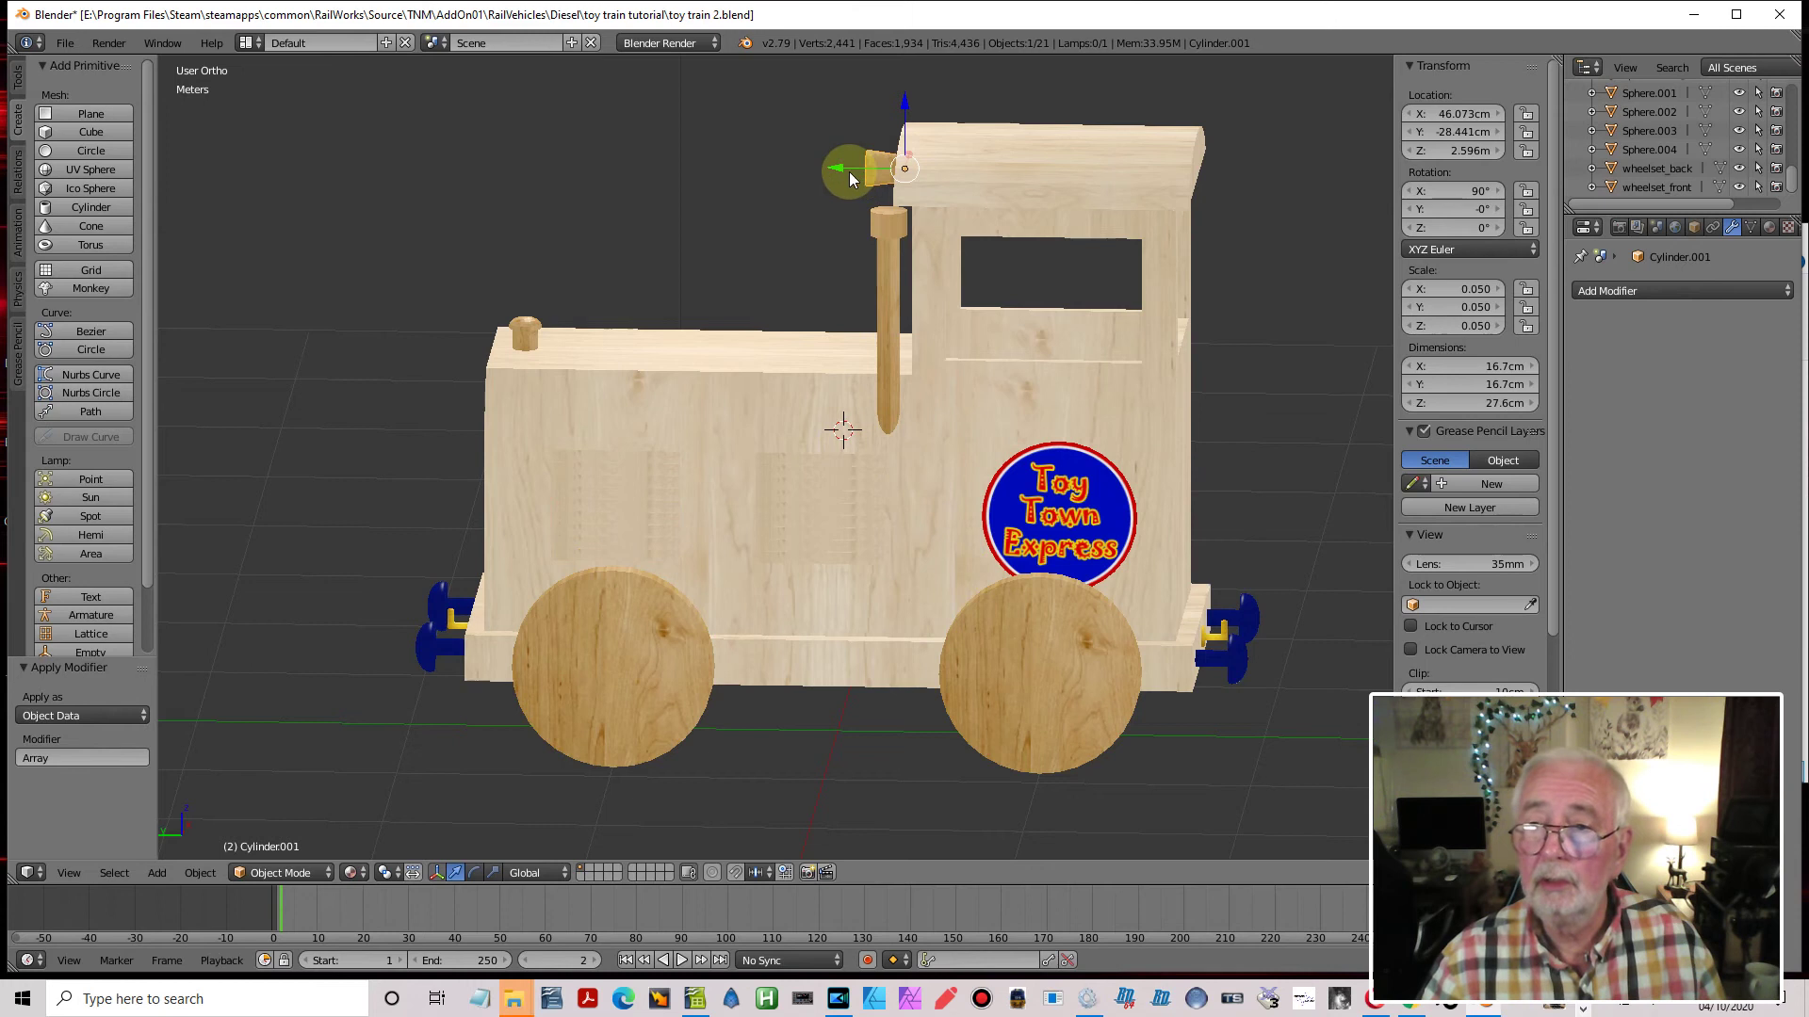
{"action": "right_click", "coordinate": [523, 334]}
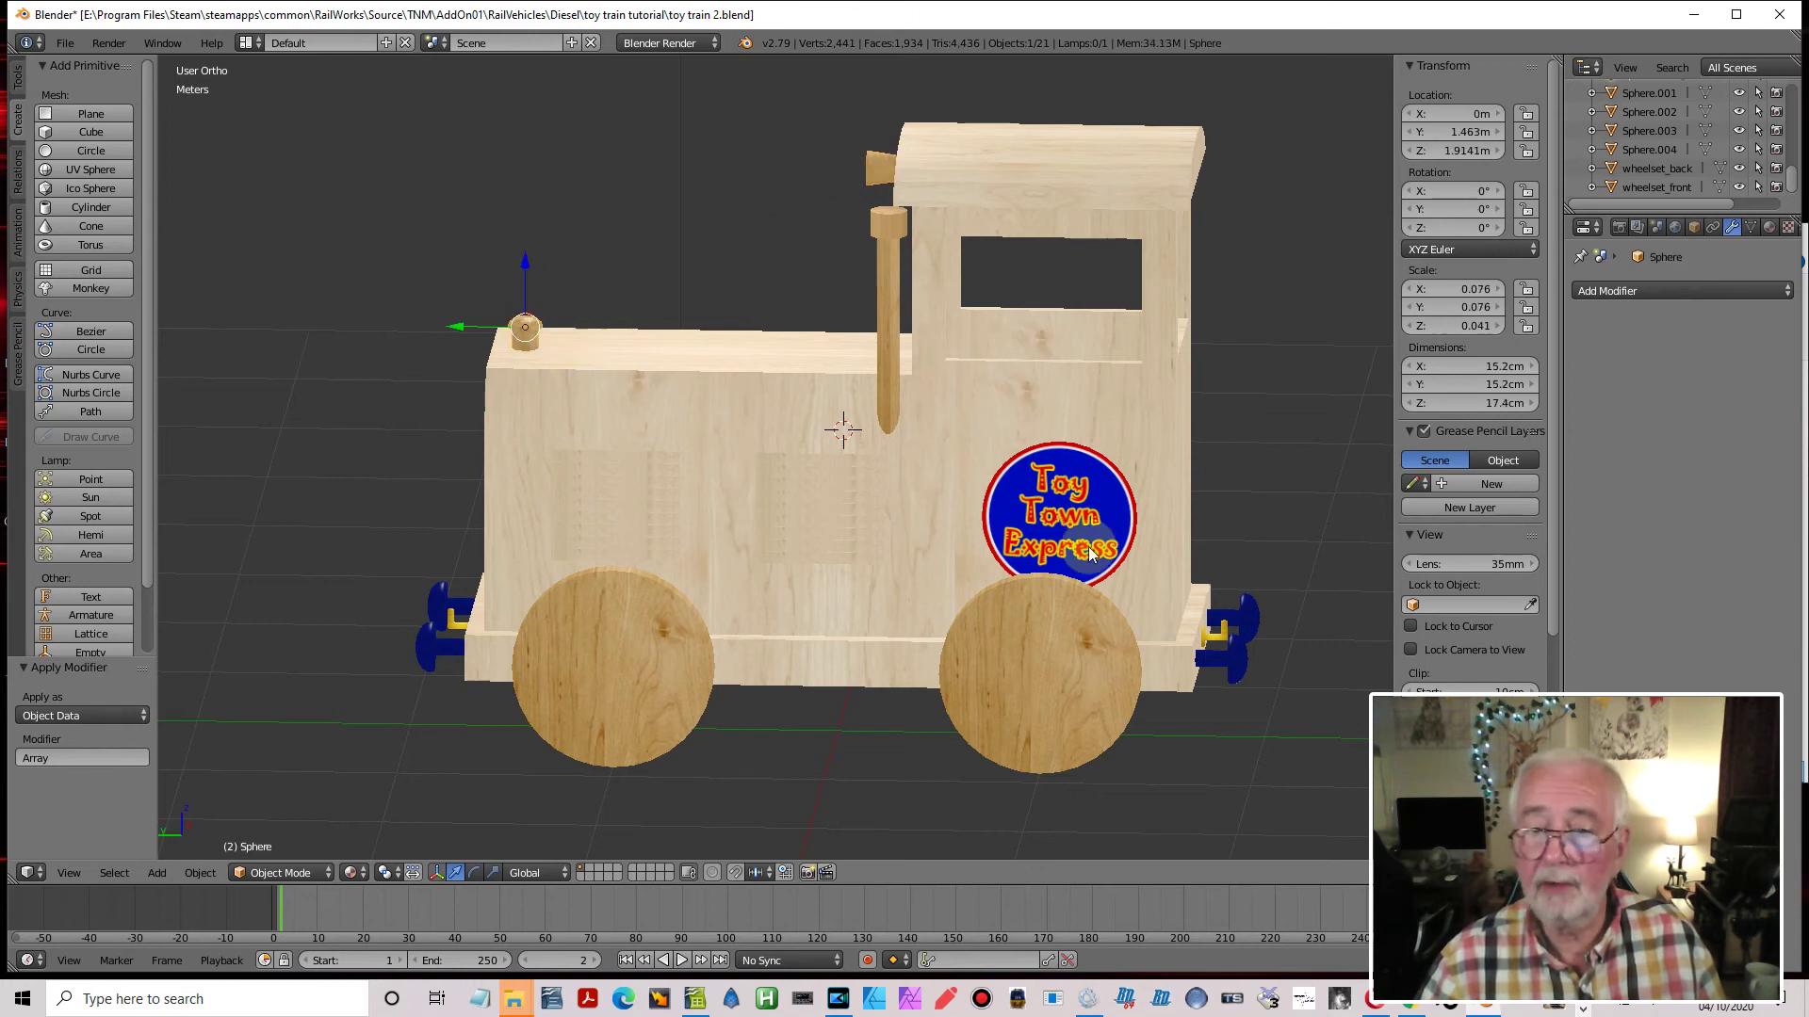
{"action": "right_click", "coordinate": [1242, 630]}
{"action": "right_click", "coordinate": [1246, 614]}
{"action": "right_click", "coordinate": [1239, 663]}
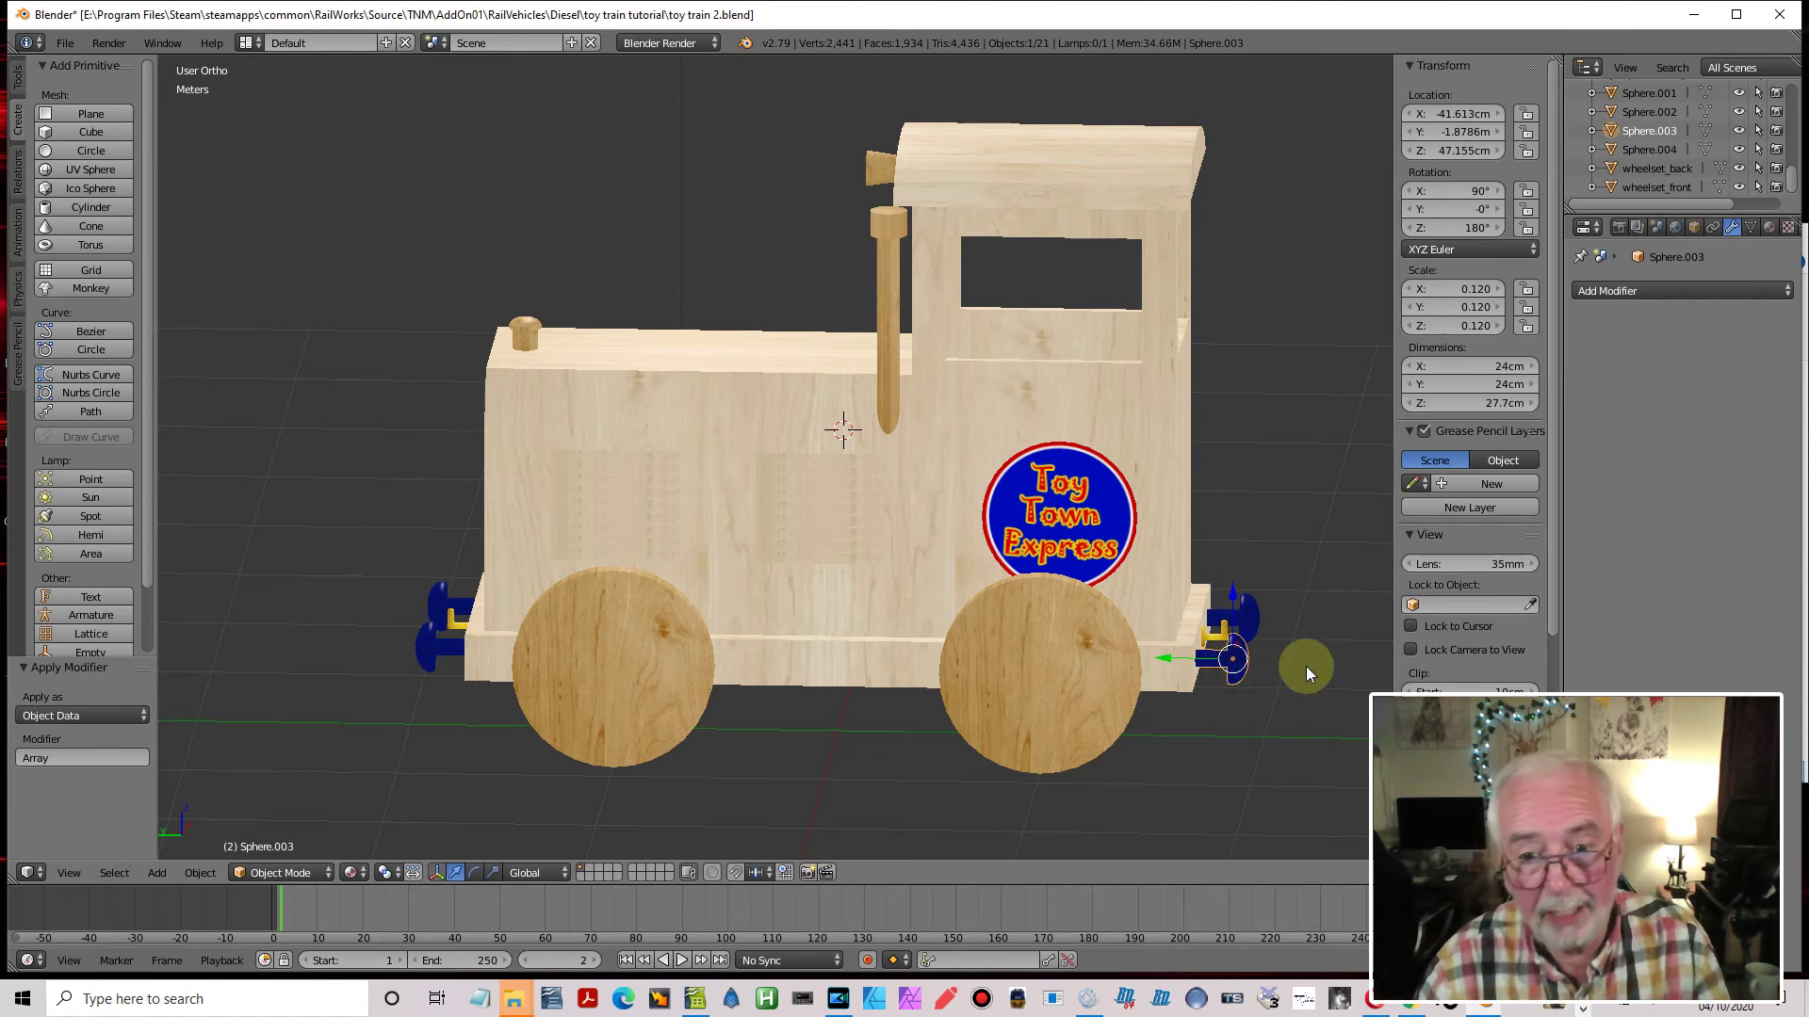
{"action": "middle_click_drag", "start_coordinate": [1019, 686], "coordinate": [1104, 682]}
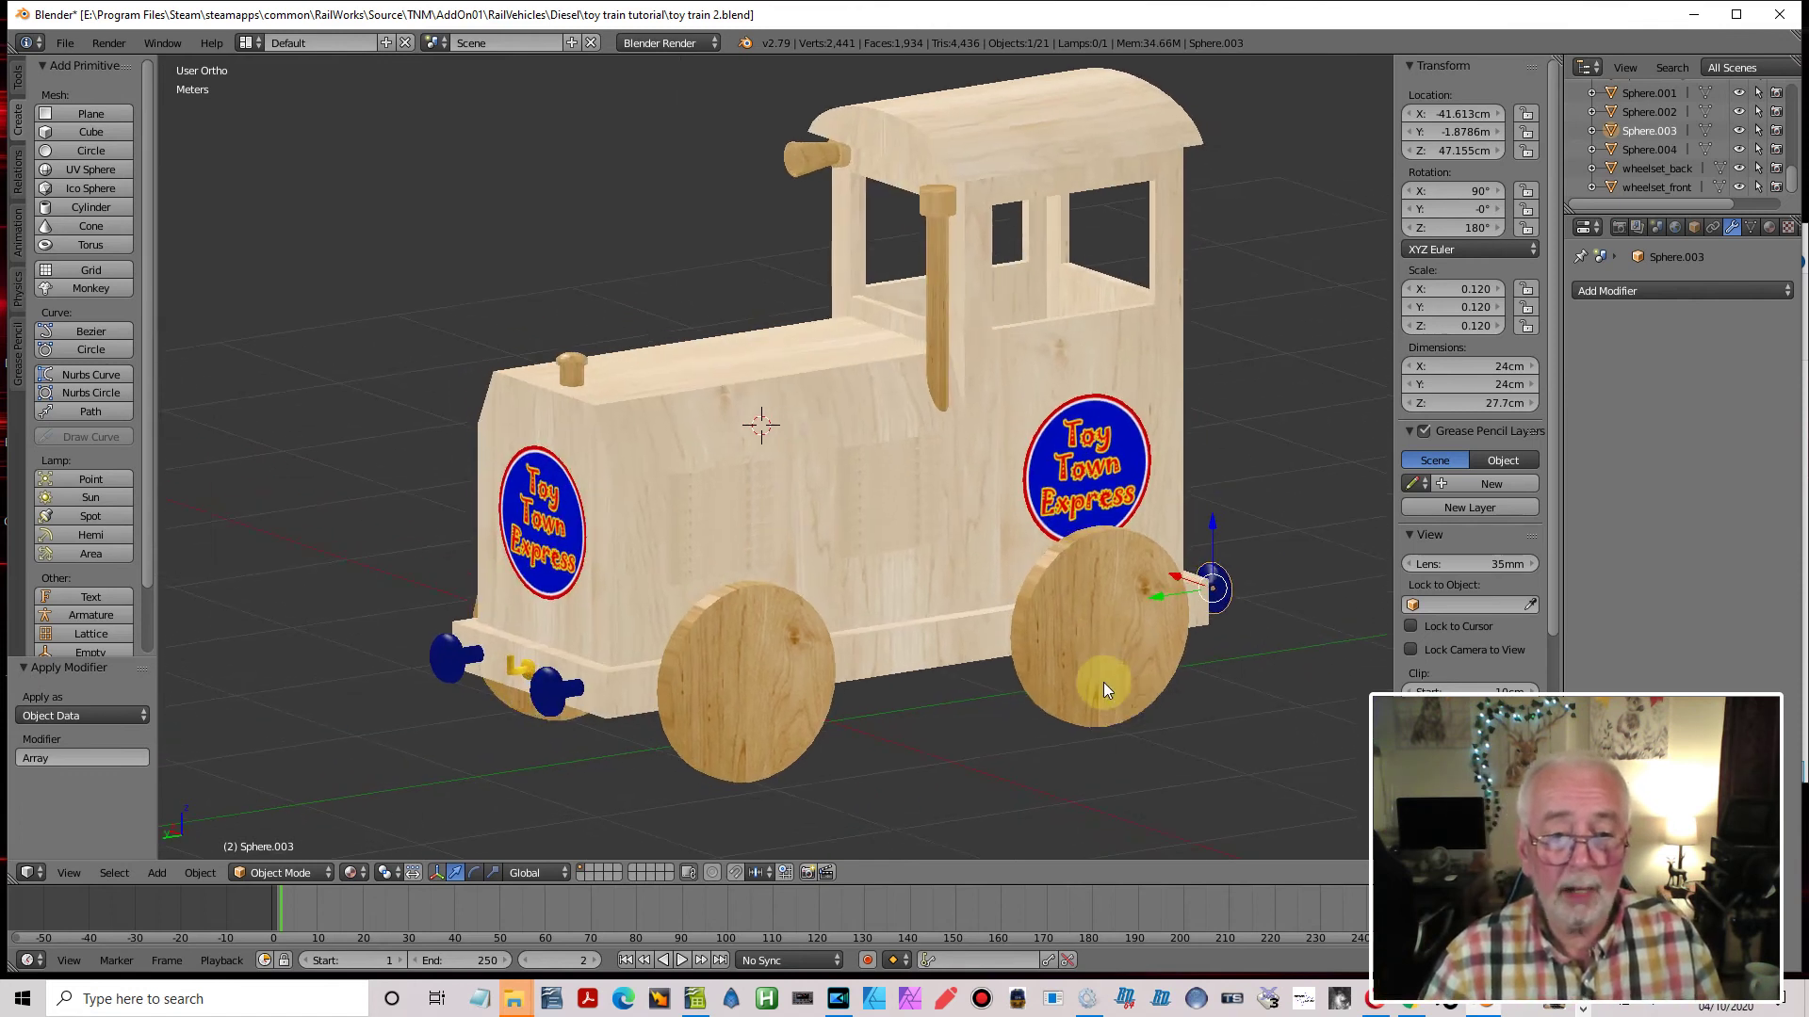
{"action": "right_click", "coordinate": [551, 695]}
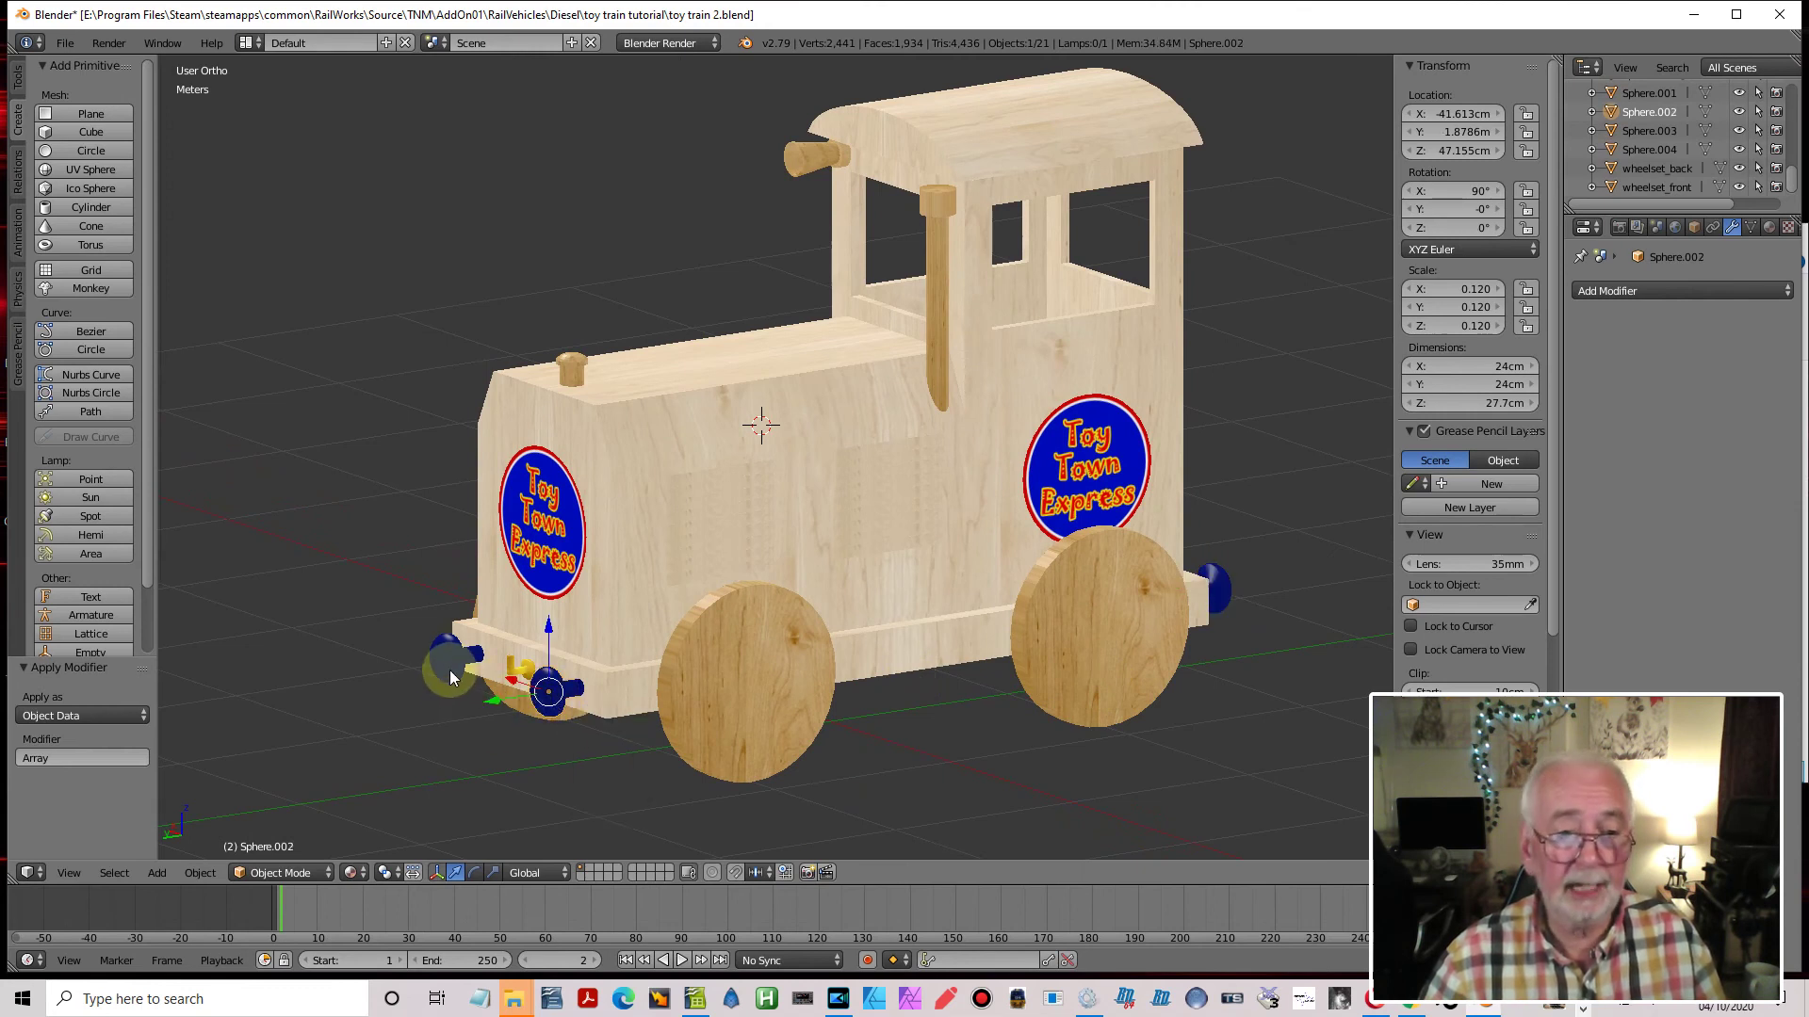
Join the buffers, couplings, louvres, badges, cap, pipe and horn with the body, excluding the wheelsets, into one object named engine_body
{"action": "middle_click_drag", "start_coordinate": [466, 672], "coordinate": [658, 692]}
{"action": "right_click", "coordinate": [918, 749]}
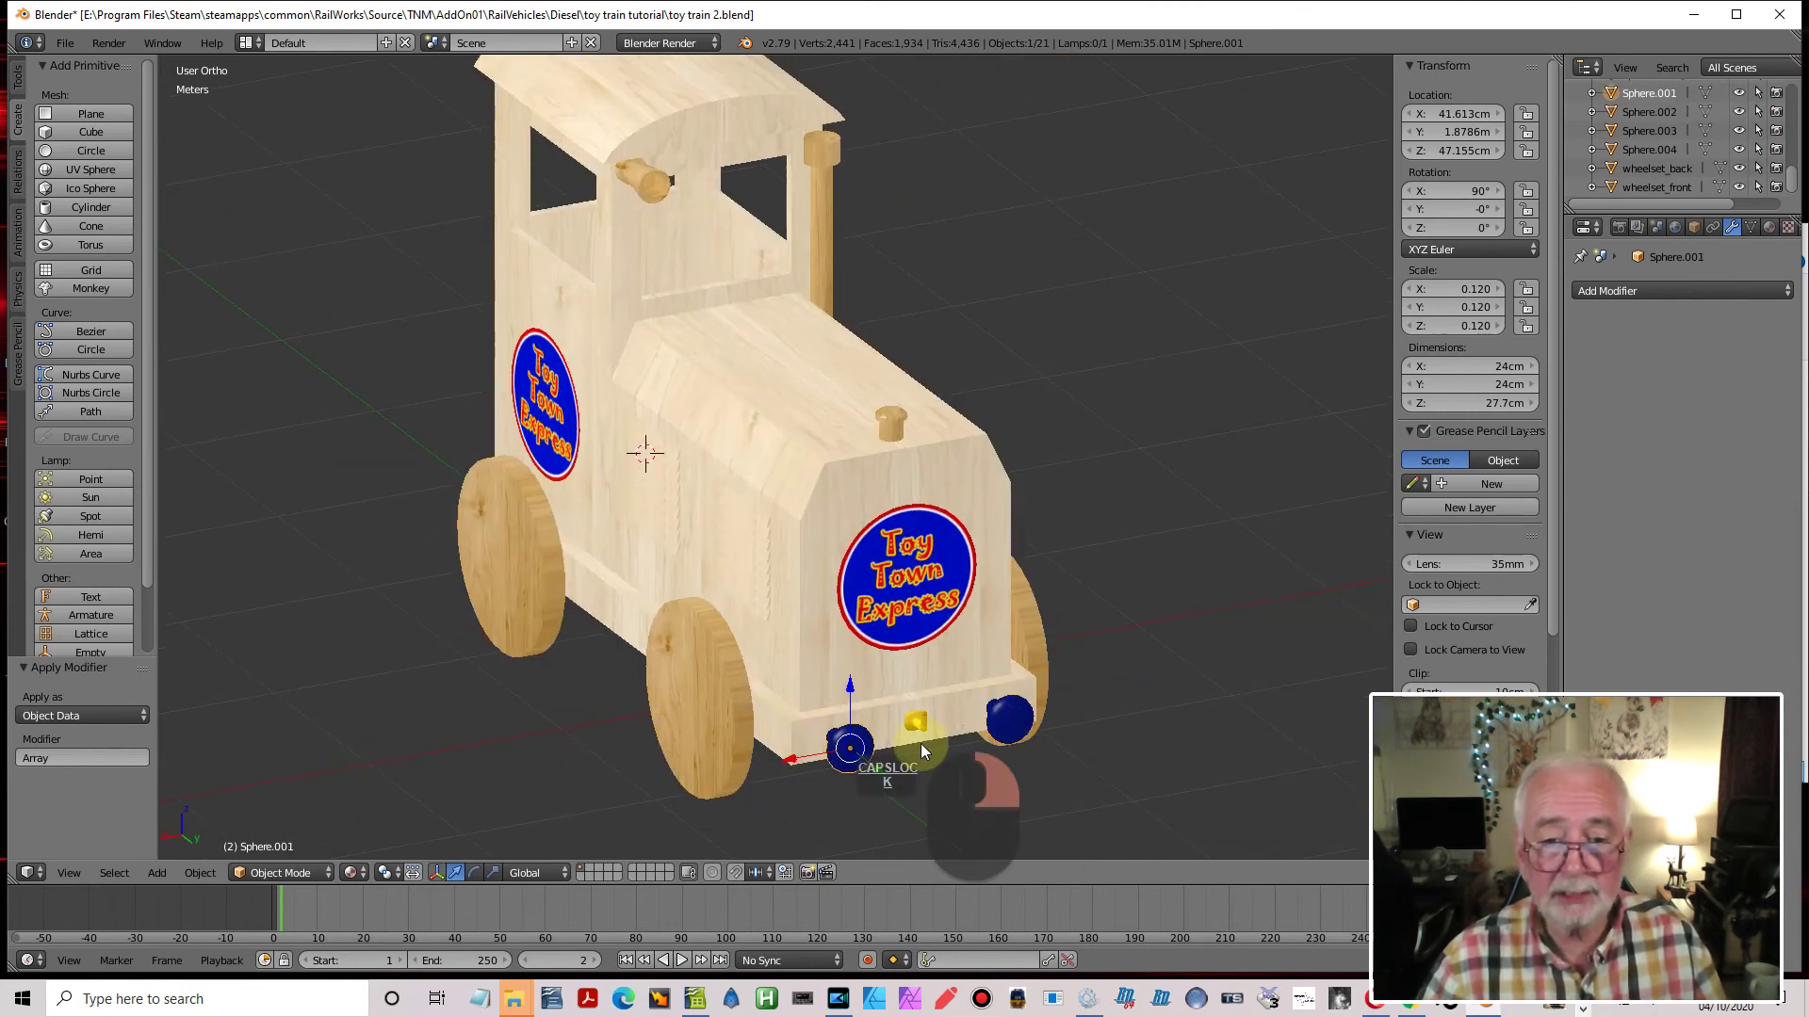
{"action": "right_click", "coordinate": [893, 420]}
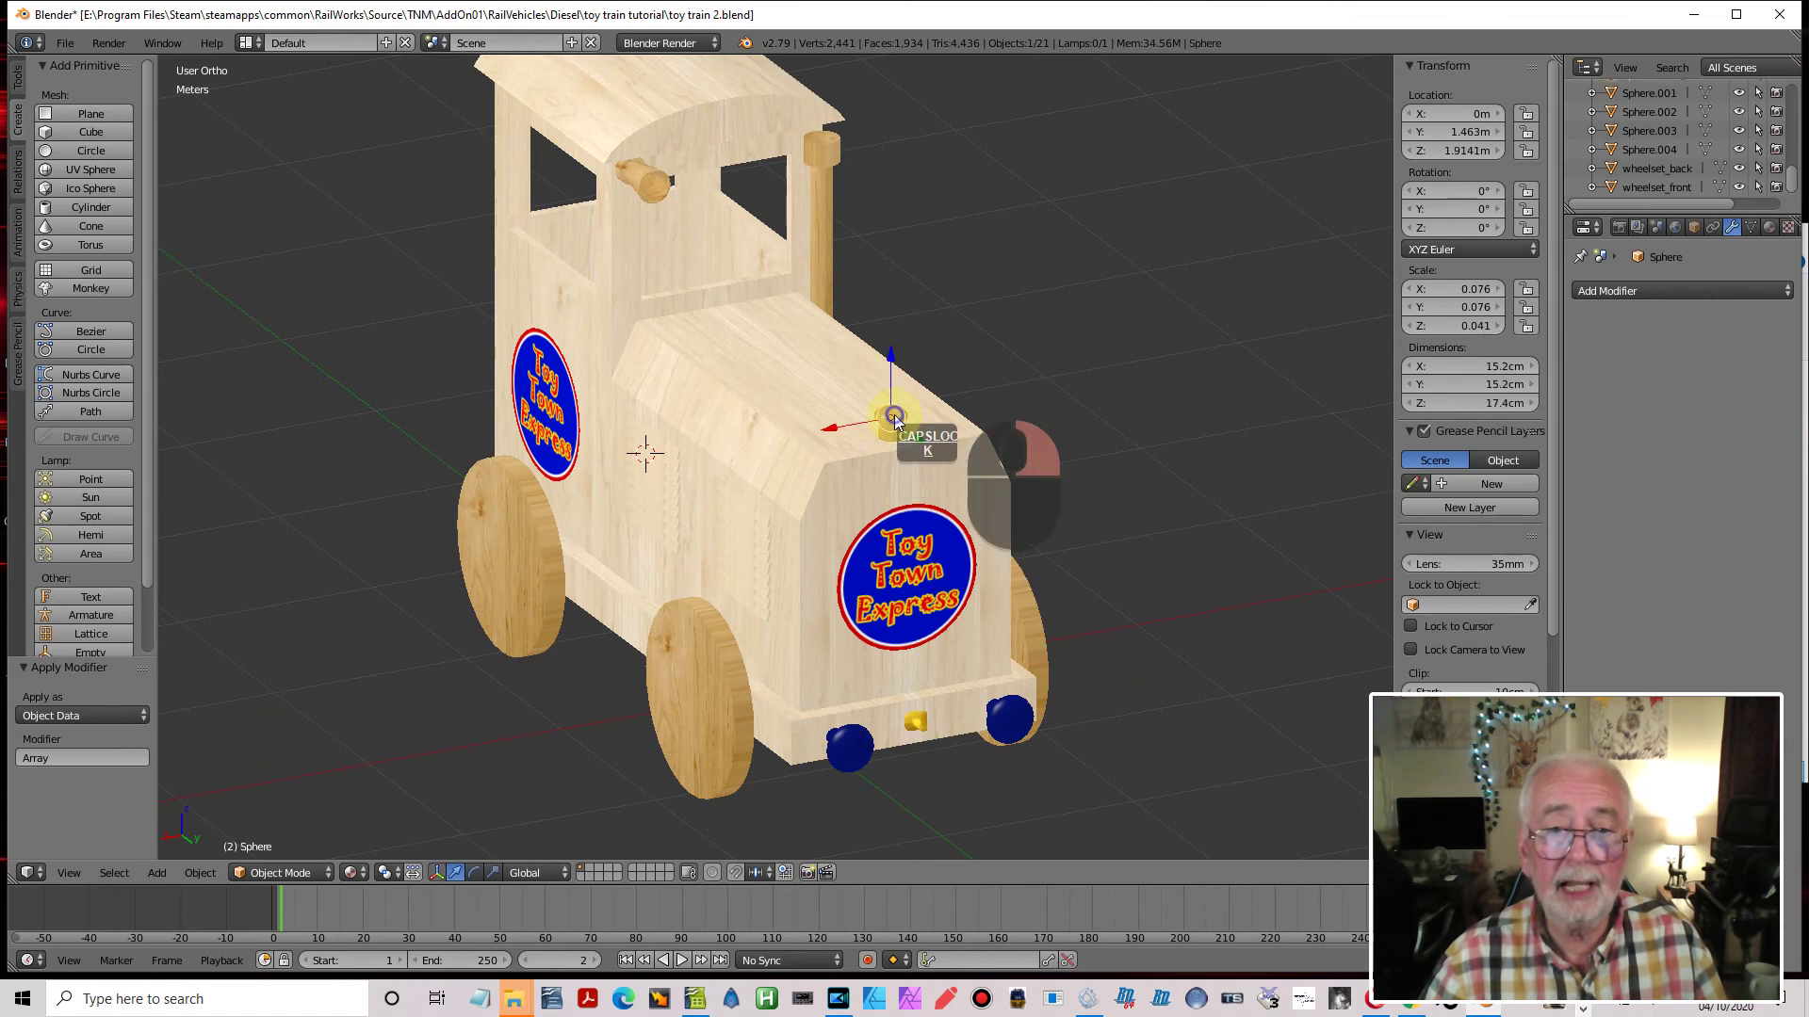
{"action": "right_click", "coordinate": [718, 517]}
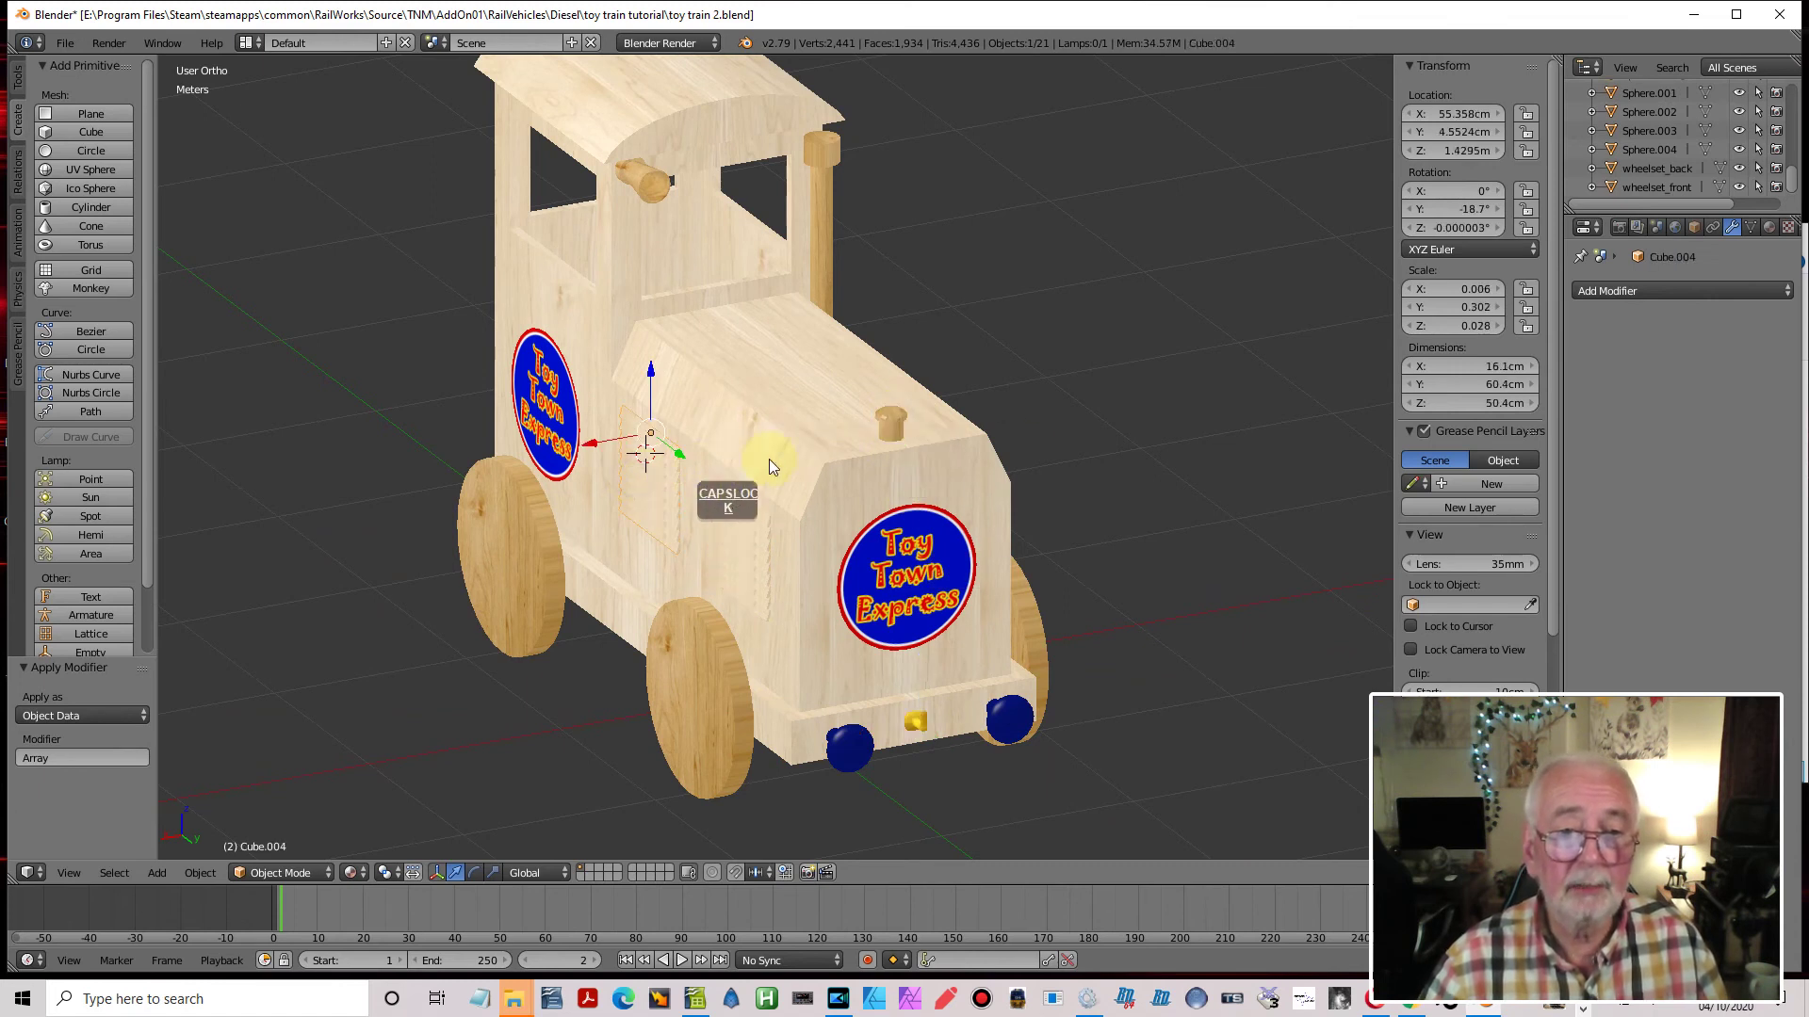
{"action": "middle_click_drag", "start_coordinate": [1147, 458], "coordinate": [941, 490]}
{"action": "right_click", "coordinate": [889, 513]}
{"action": "middle_click_drag", "start_coordinate": [1171, 505], "coordinate": [970, 512]}
{"action": "right_click", "coordinate": [1038, 824]}
{"action": "right_click", "coordinate": [1165, 753]}
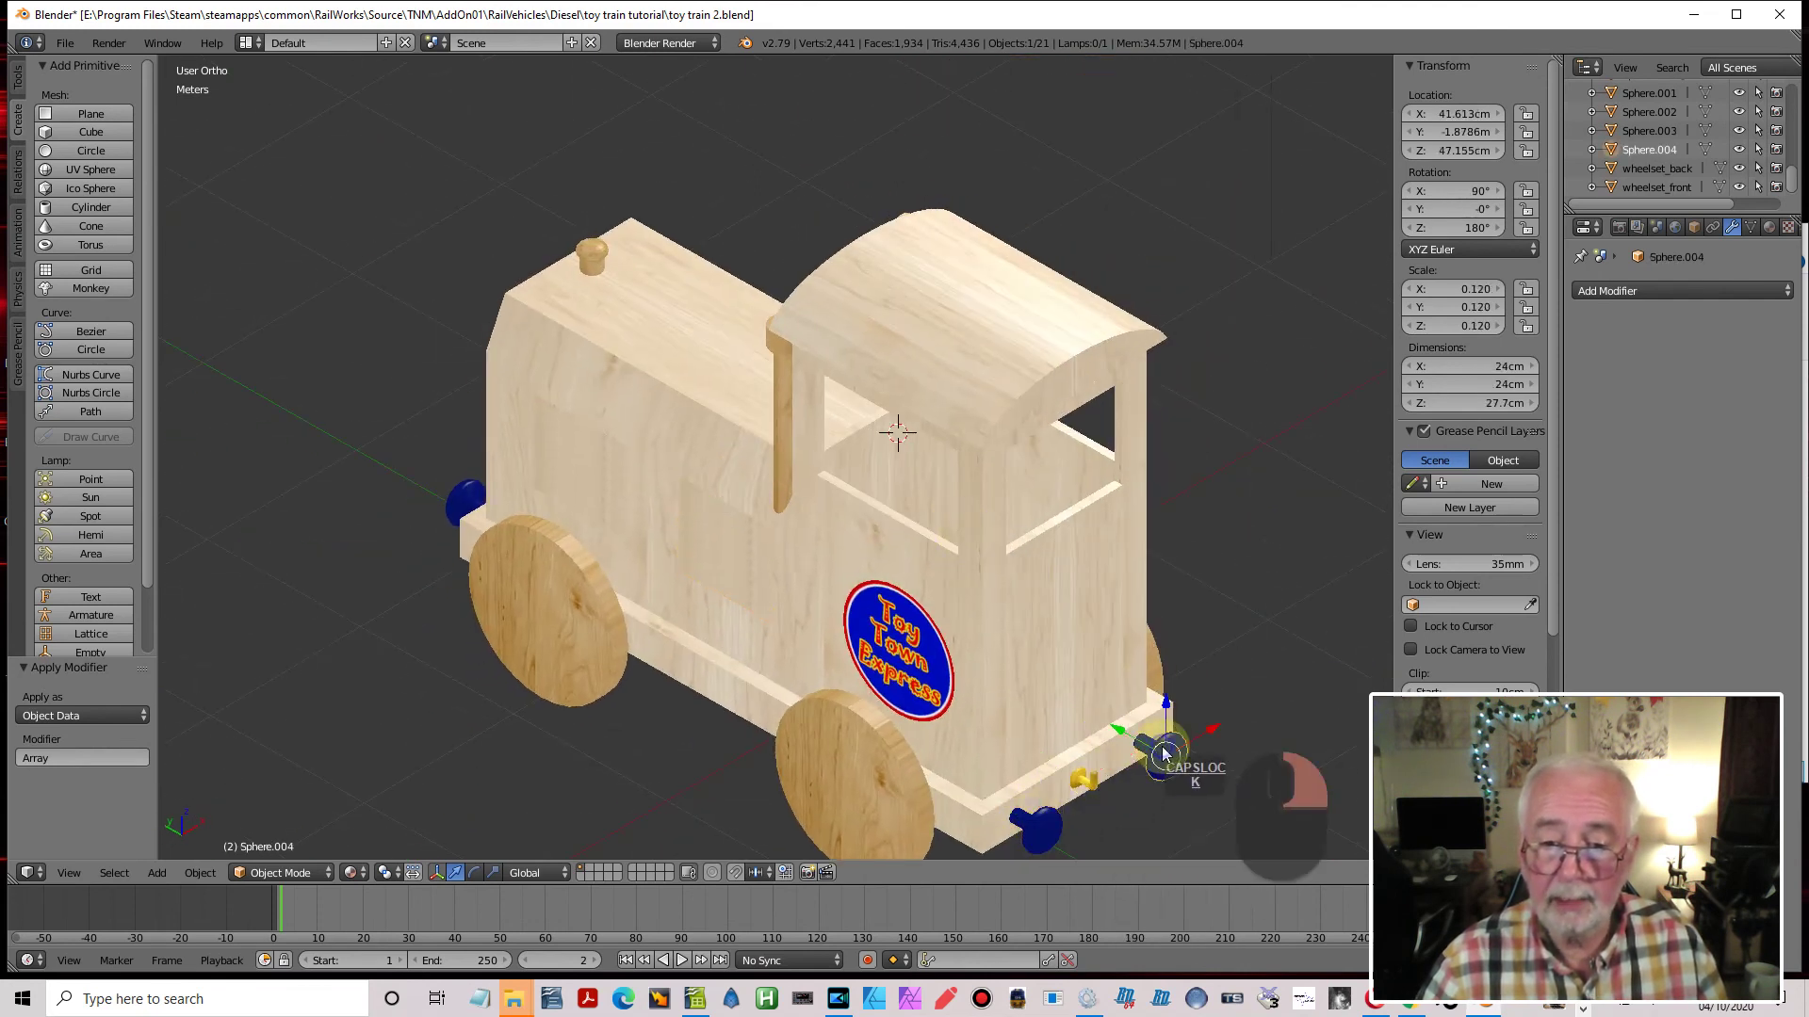
{"action": "right_click", "coordinate": [925, 685]}
{"action": "middle_click_drag", "start_coordinate": [1167, 625], "coordinate": [662, 650]}
{"action": "right_click", "coordinate": [659, 650]}
{"action": "middle_click_drag", "start_coordinate": [1099, 578], "coordinate": [914, 574]}
{"action": "right_click", "coordinate": [968, 456]}
{"action": "key", "text": "Caps_Lock"}
{"action": "right_click", "coordinate": [648, 238]}
{"action": "right_click", "coordinate": [525, 142]}
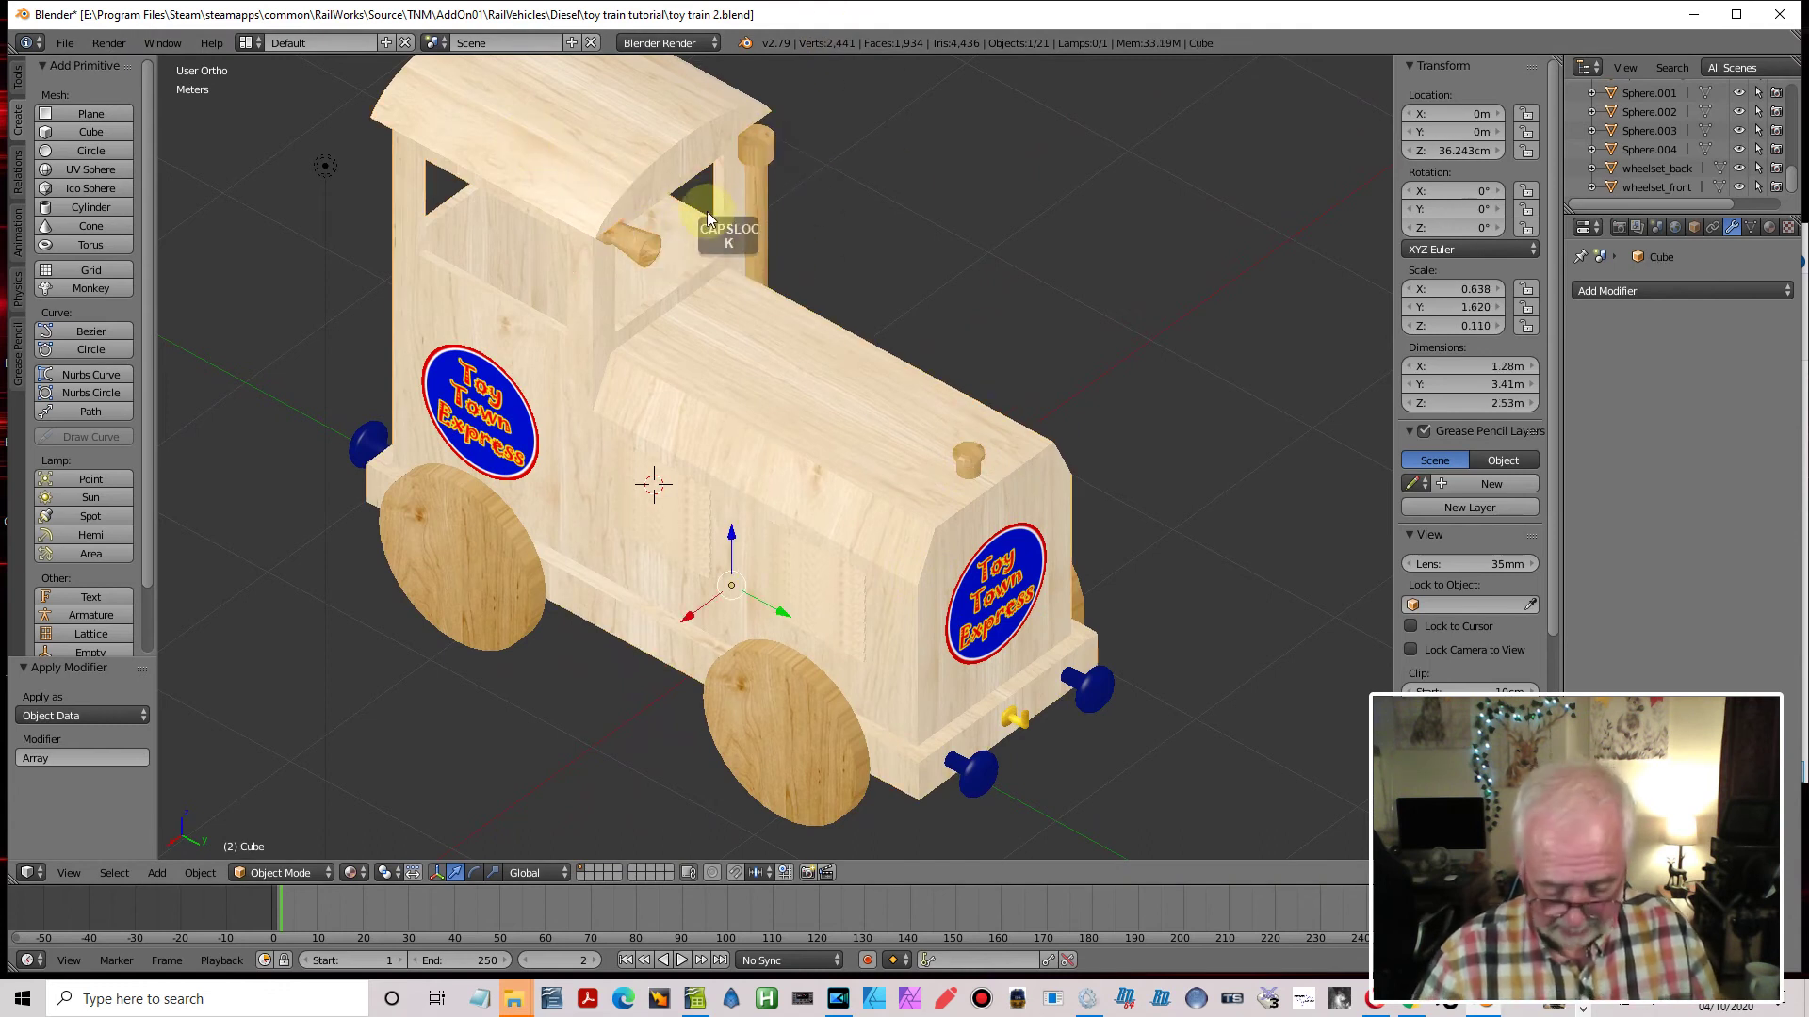
{"action": "key", "text": "ctrl+j"}
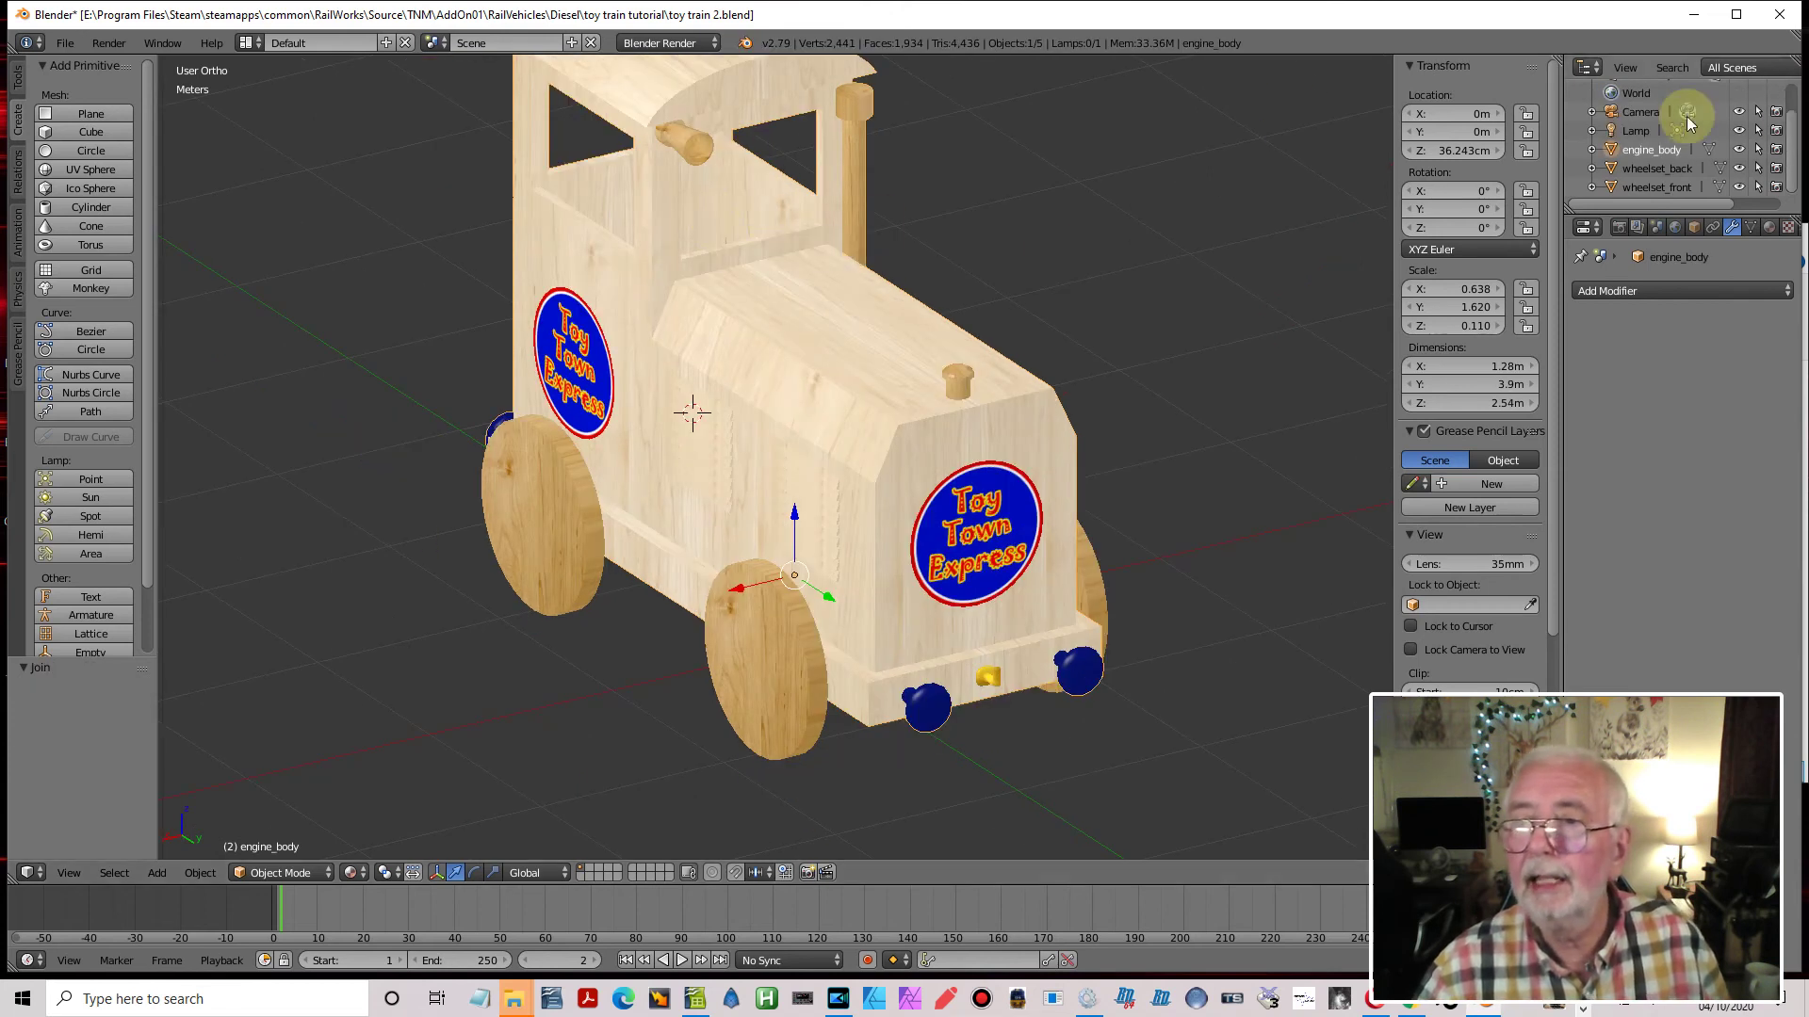
Toggle the visibility of engine_body to check which parts are joined and that both wheelsets are separate objects
{"action": "left_click", "coordinate": [1739, 149]}
{"action": "left_click", "coordinate": [1739, 149]}
{"action": "left_click", "coordinate": [1739, 149]}
{"action": "left_click", "coordinate": [1739, 149]}
{"action": "left_click", "coordinate": [1739, 149]}
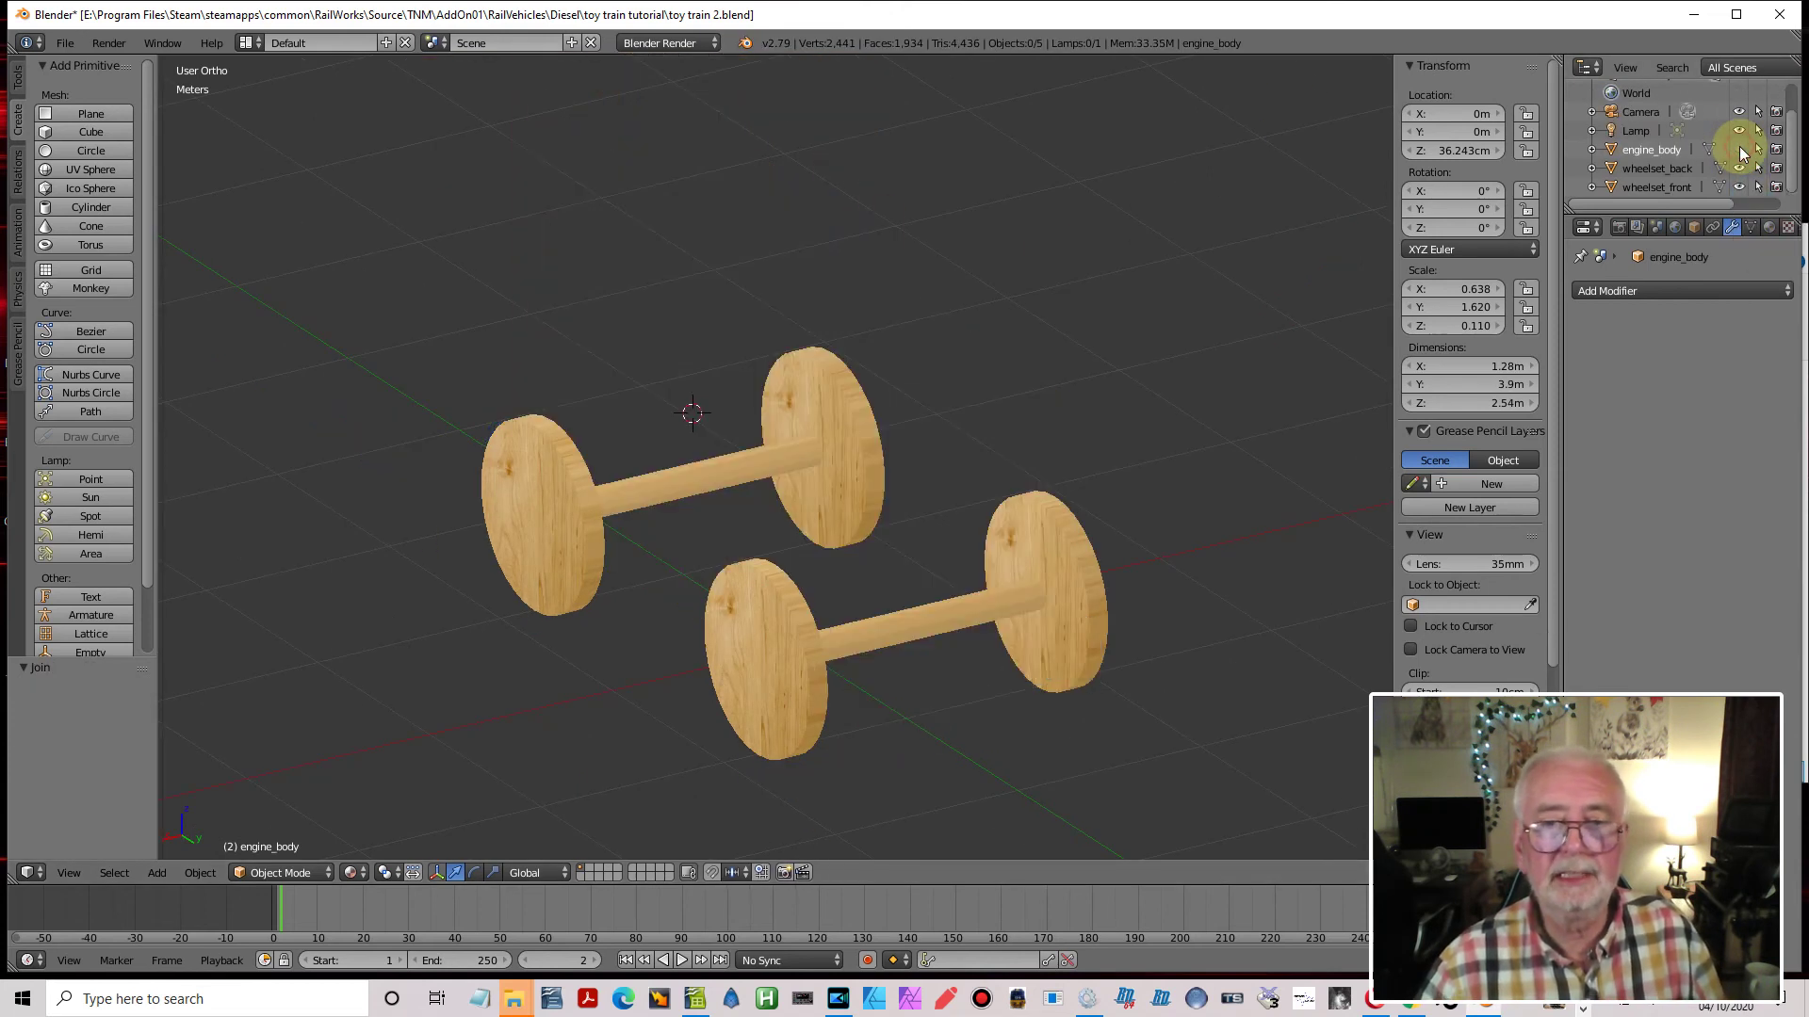
{"action": "left_click", "coordinate": [1739, 149]}
{"action": "middle_click_drag", "start_coordinate": [1166, 216], "coordinate": [1016, 354]}
{"action": "key", "text": "Caps_Lock"}
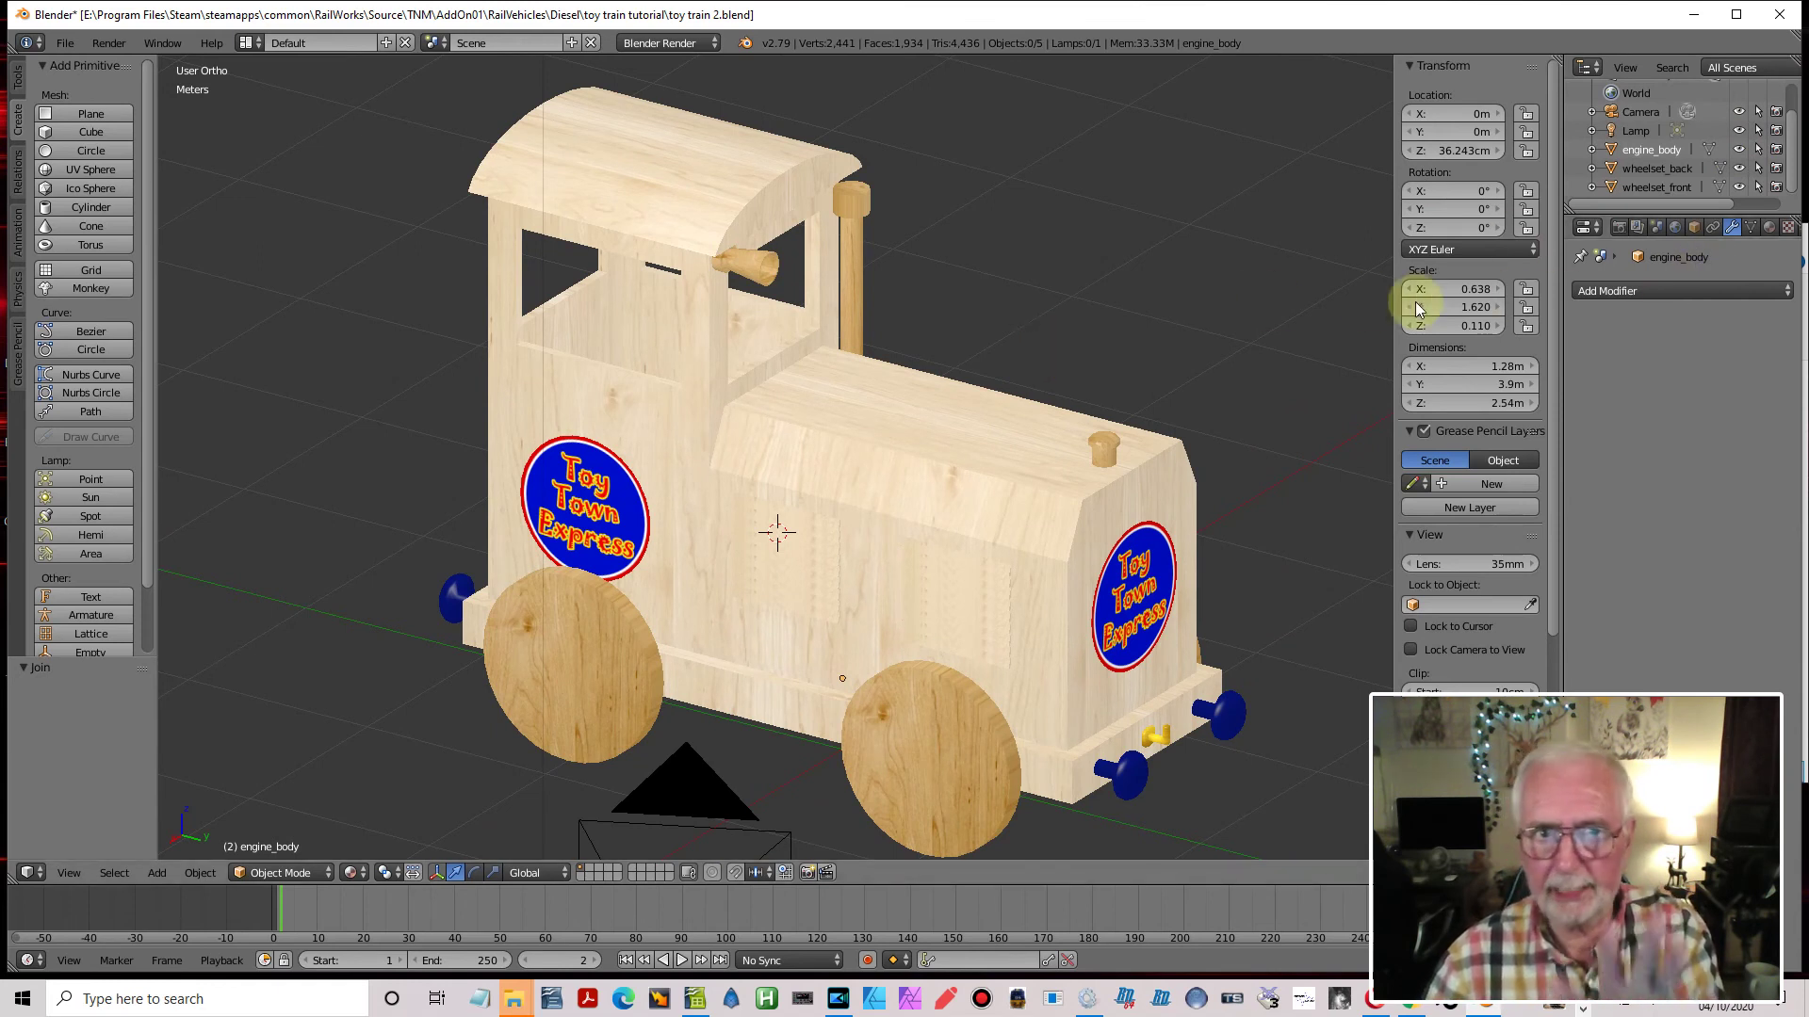
Set the shader of the engine_body material to TrainBasicObjectDiffuse.fx
{"action": "left_click", "coordinate": [1769, 227]}
{"action": "scroll", "coordinate": [1785, 396], "scroll_direction": "down", "scroll_amount": 6}
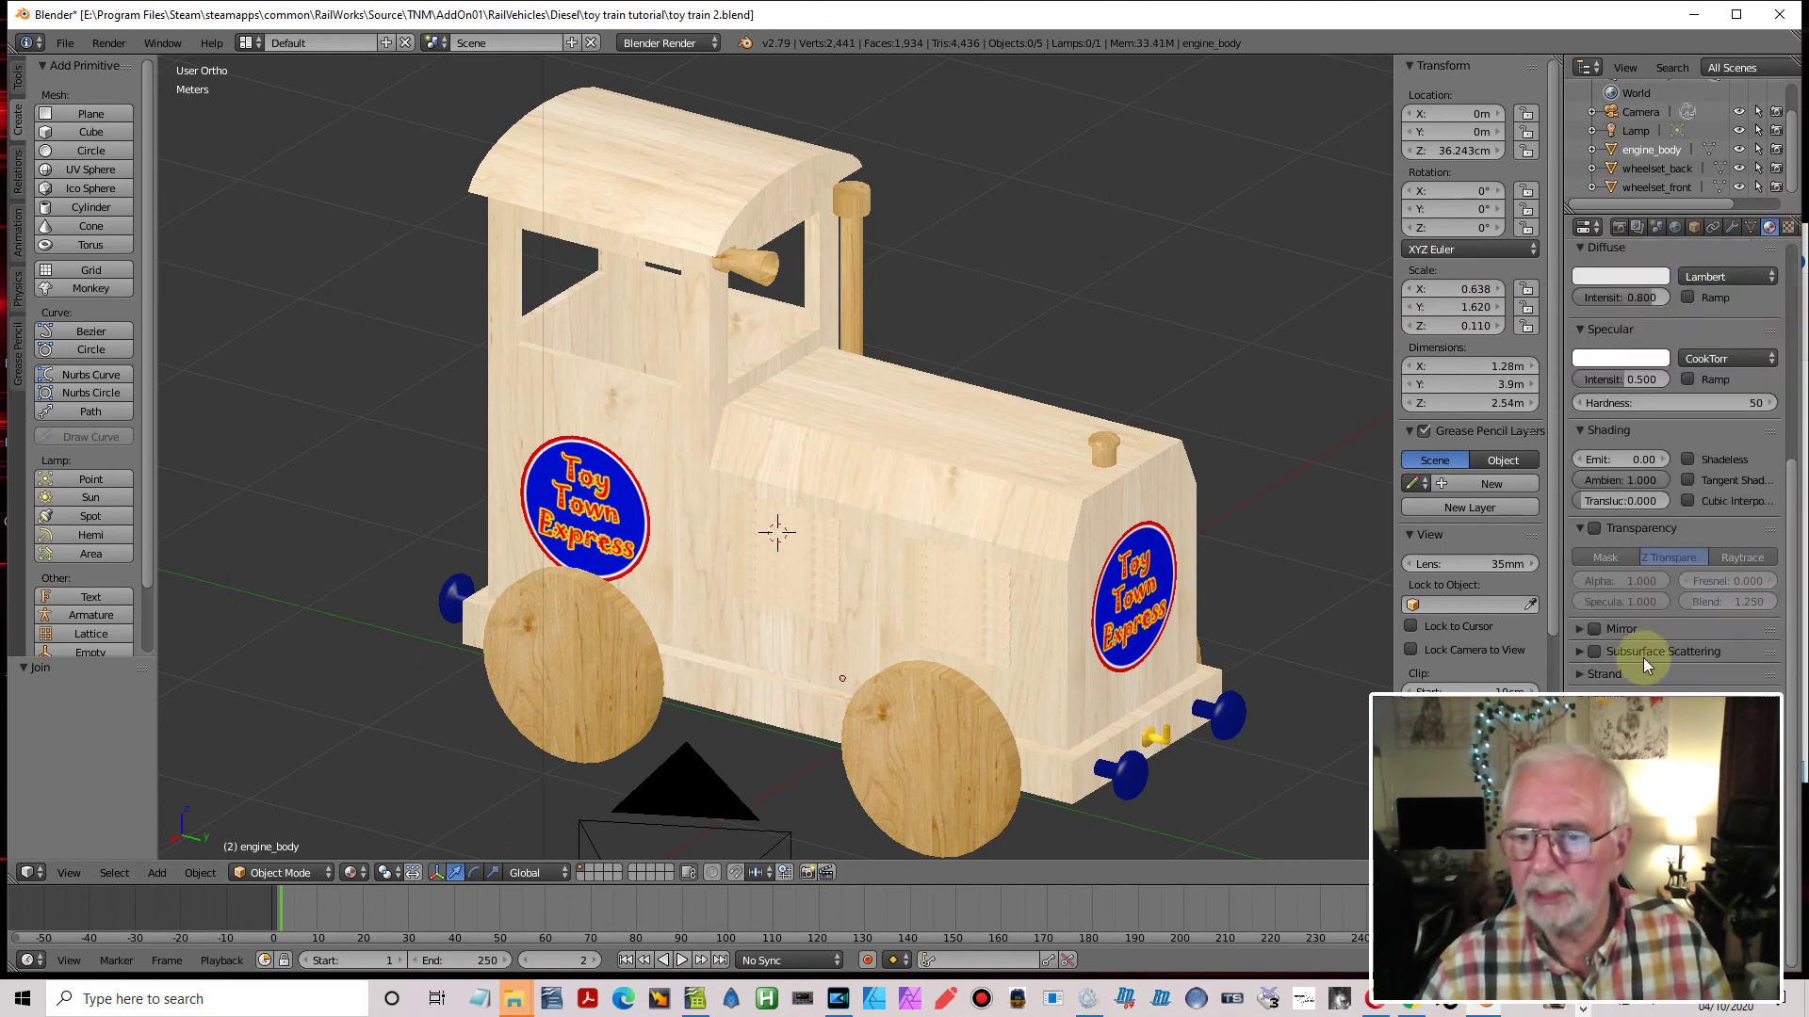
{"action": "key", "text": "Right"}
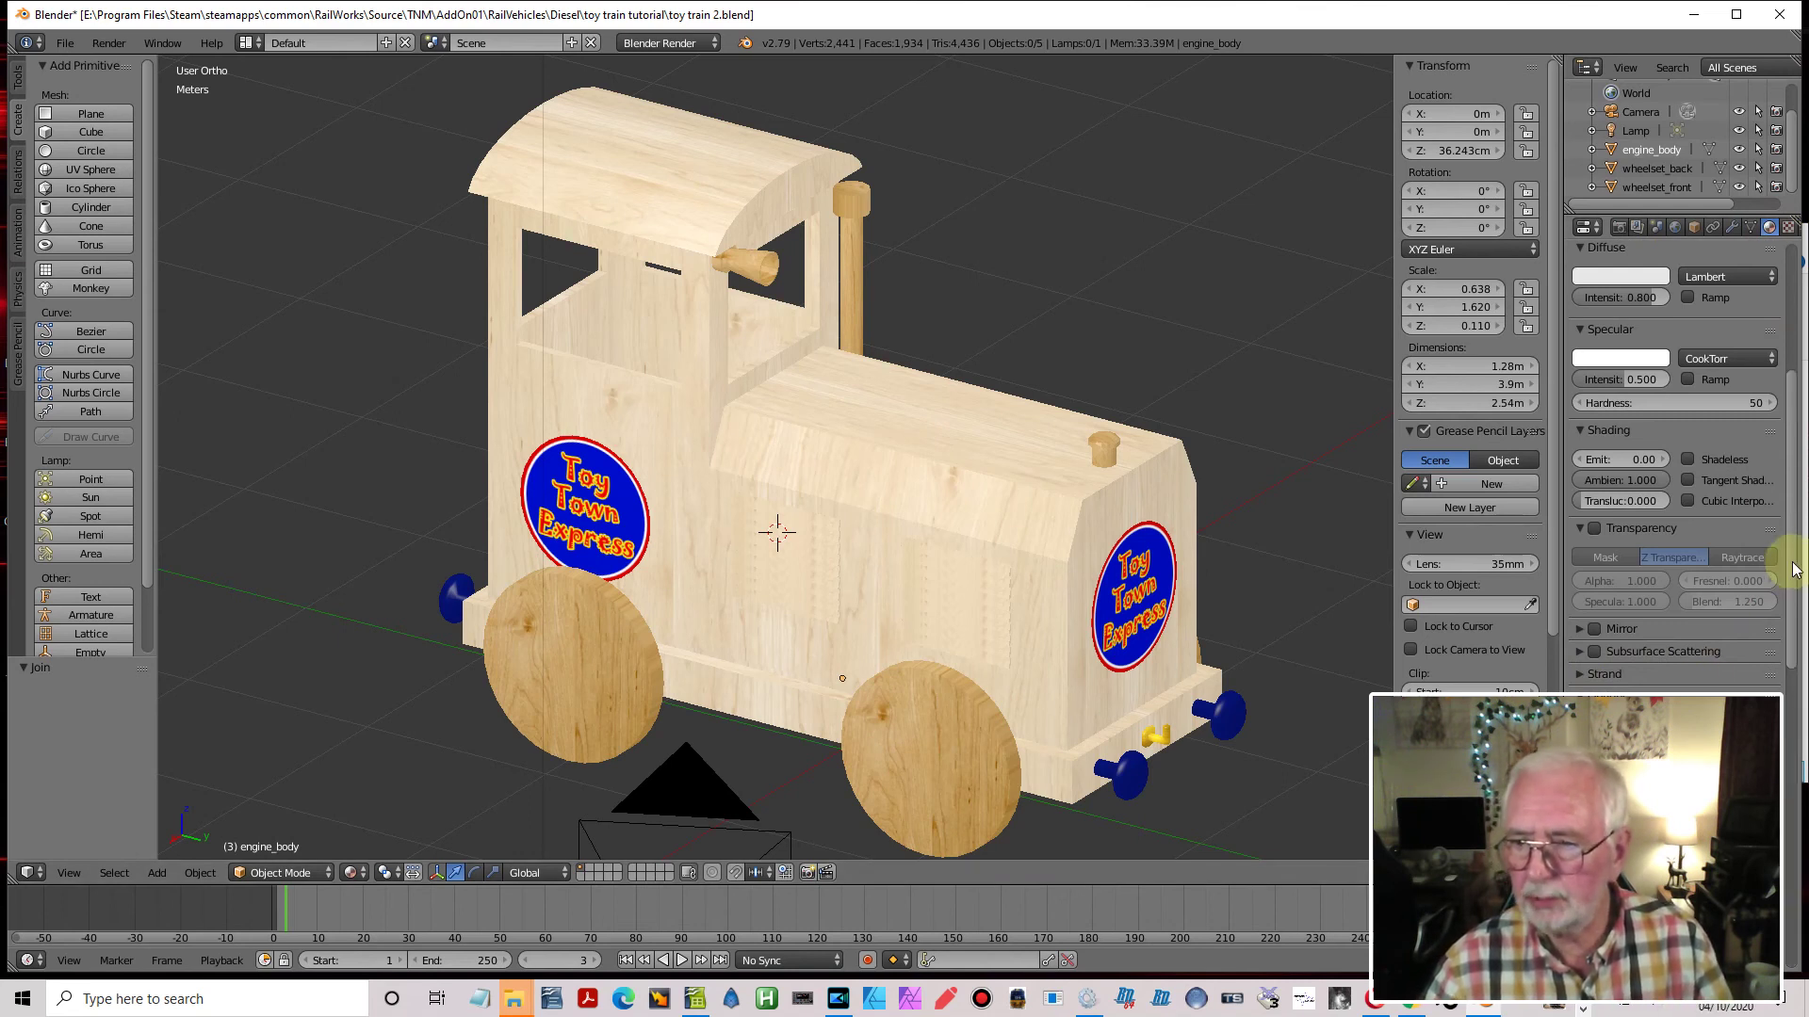
{"action": "scroll", "coordinate": [1786, 565], "scroll_direction": "down", "scroll_amount": 15}
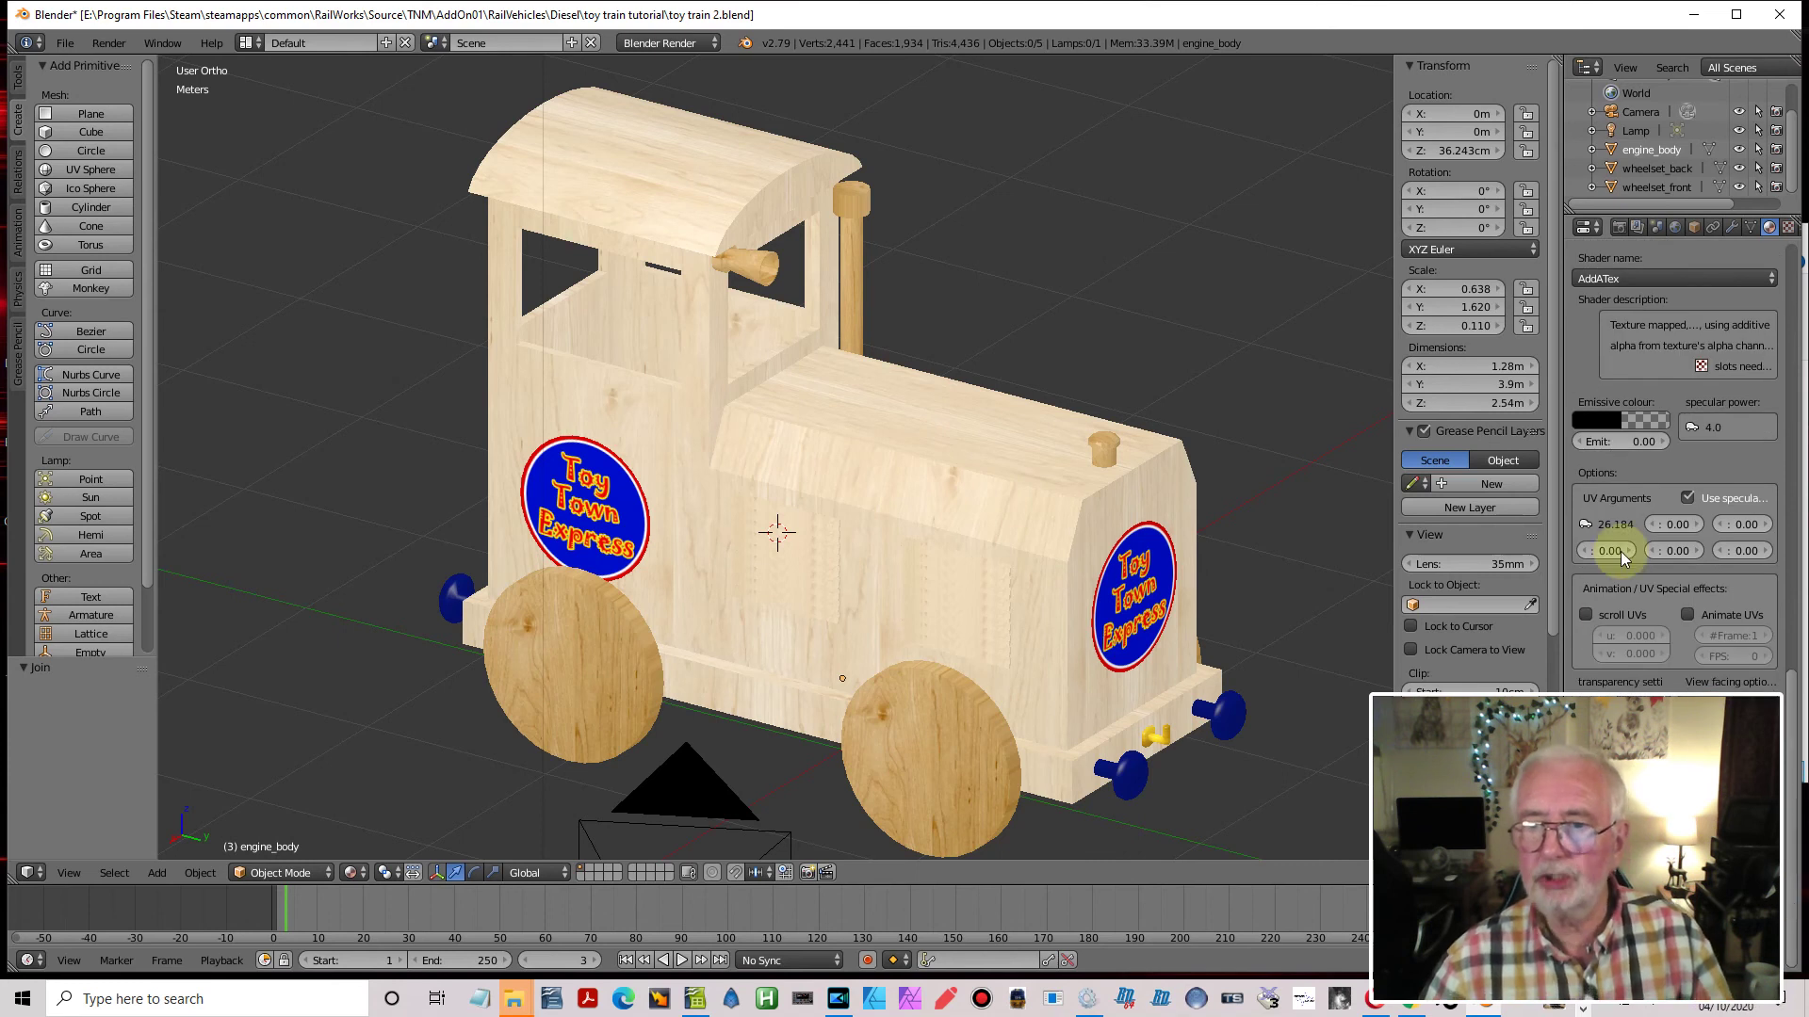
{"action": "left_click", "coordinate": [1667, 278]}
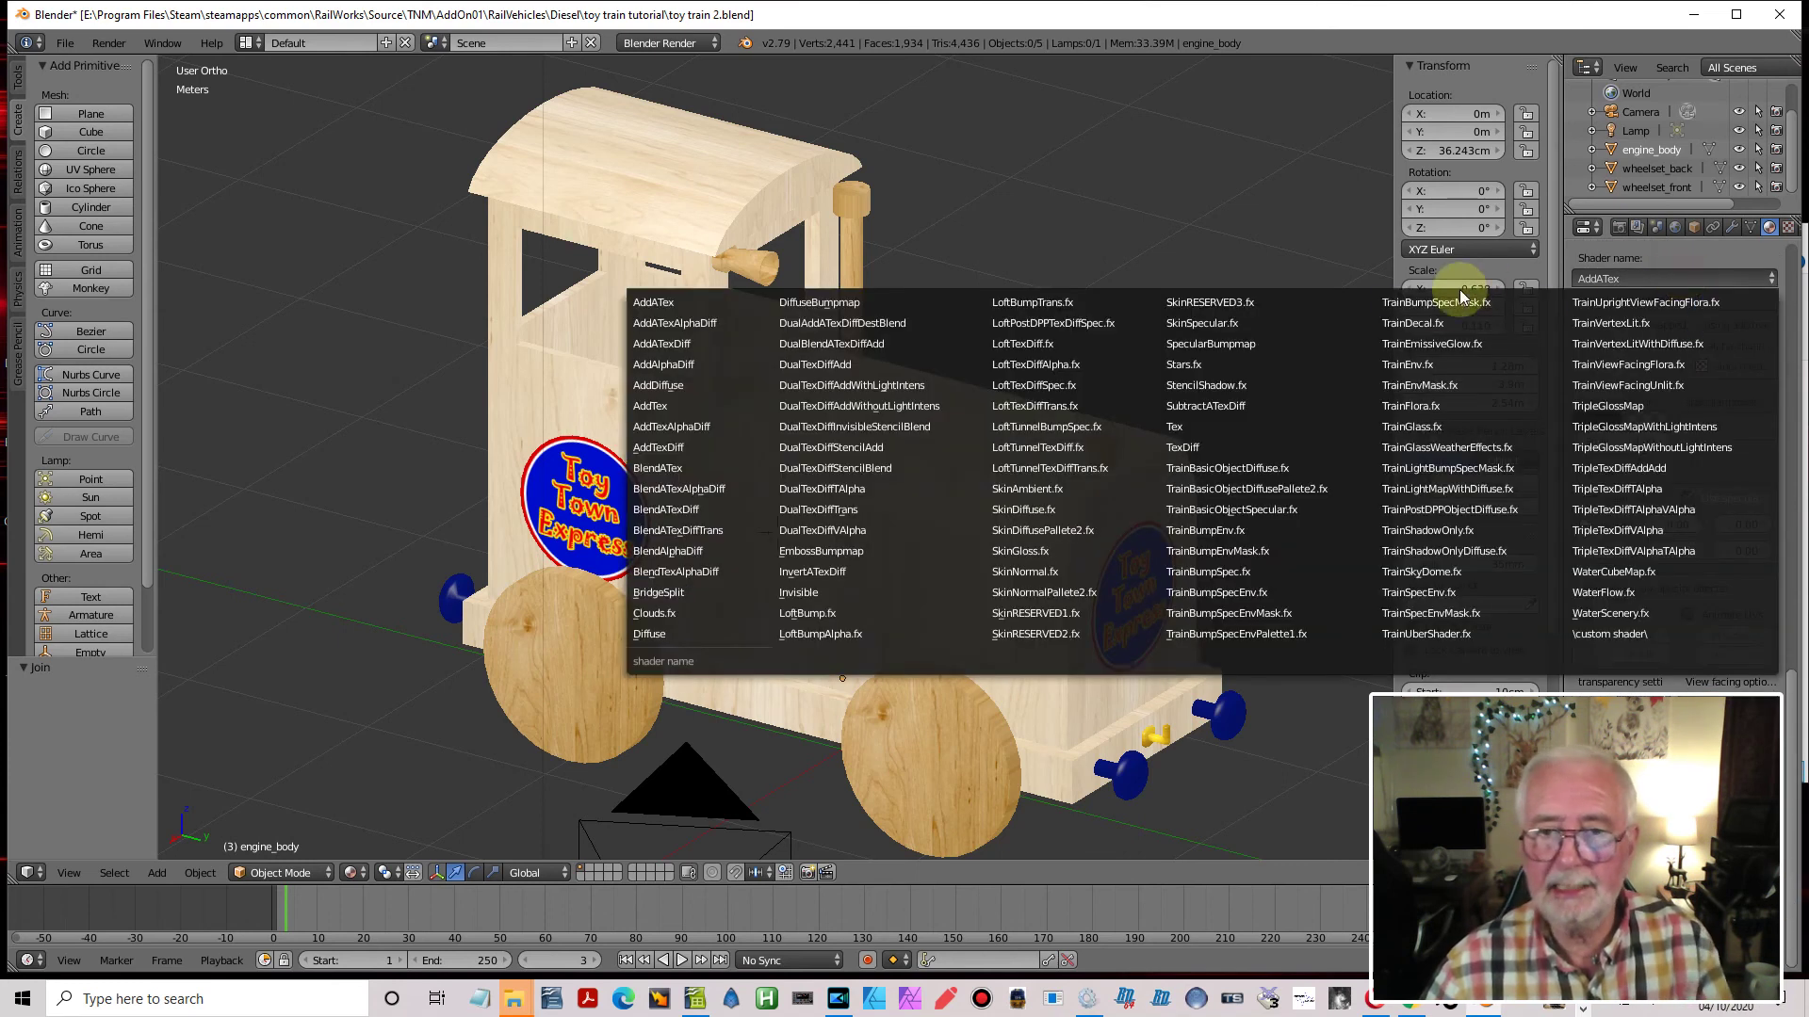
{"action": "left_click", "coordinate": [1229, 468]}
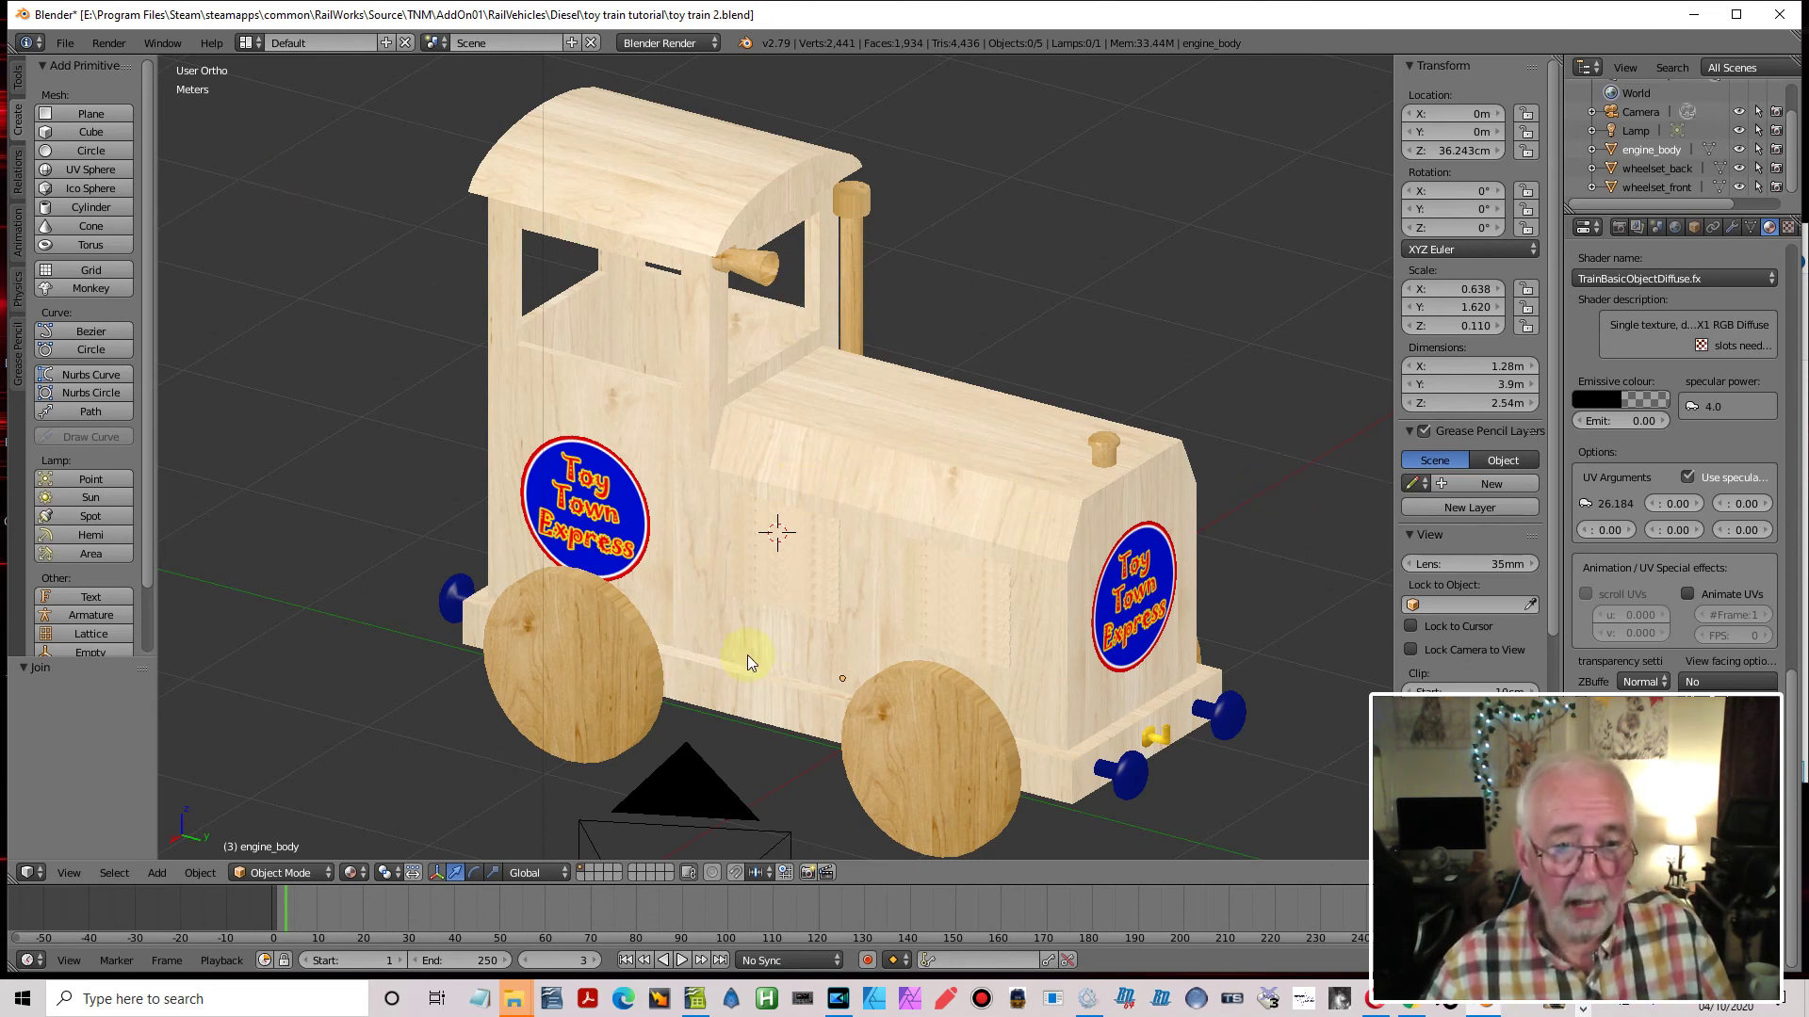
Select both wheelsets together with engine_body, leaving the camera and lamp out of the selection
{"action": "right_click", "coordinate": [582, 671]}
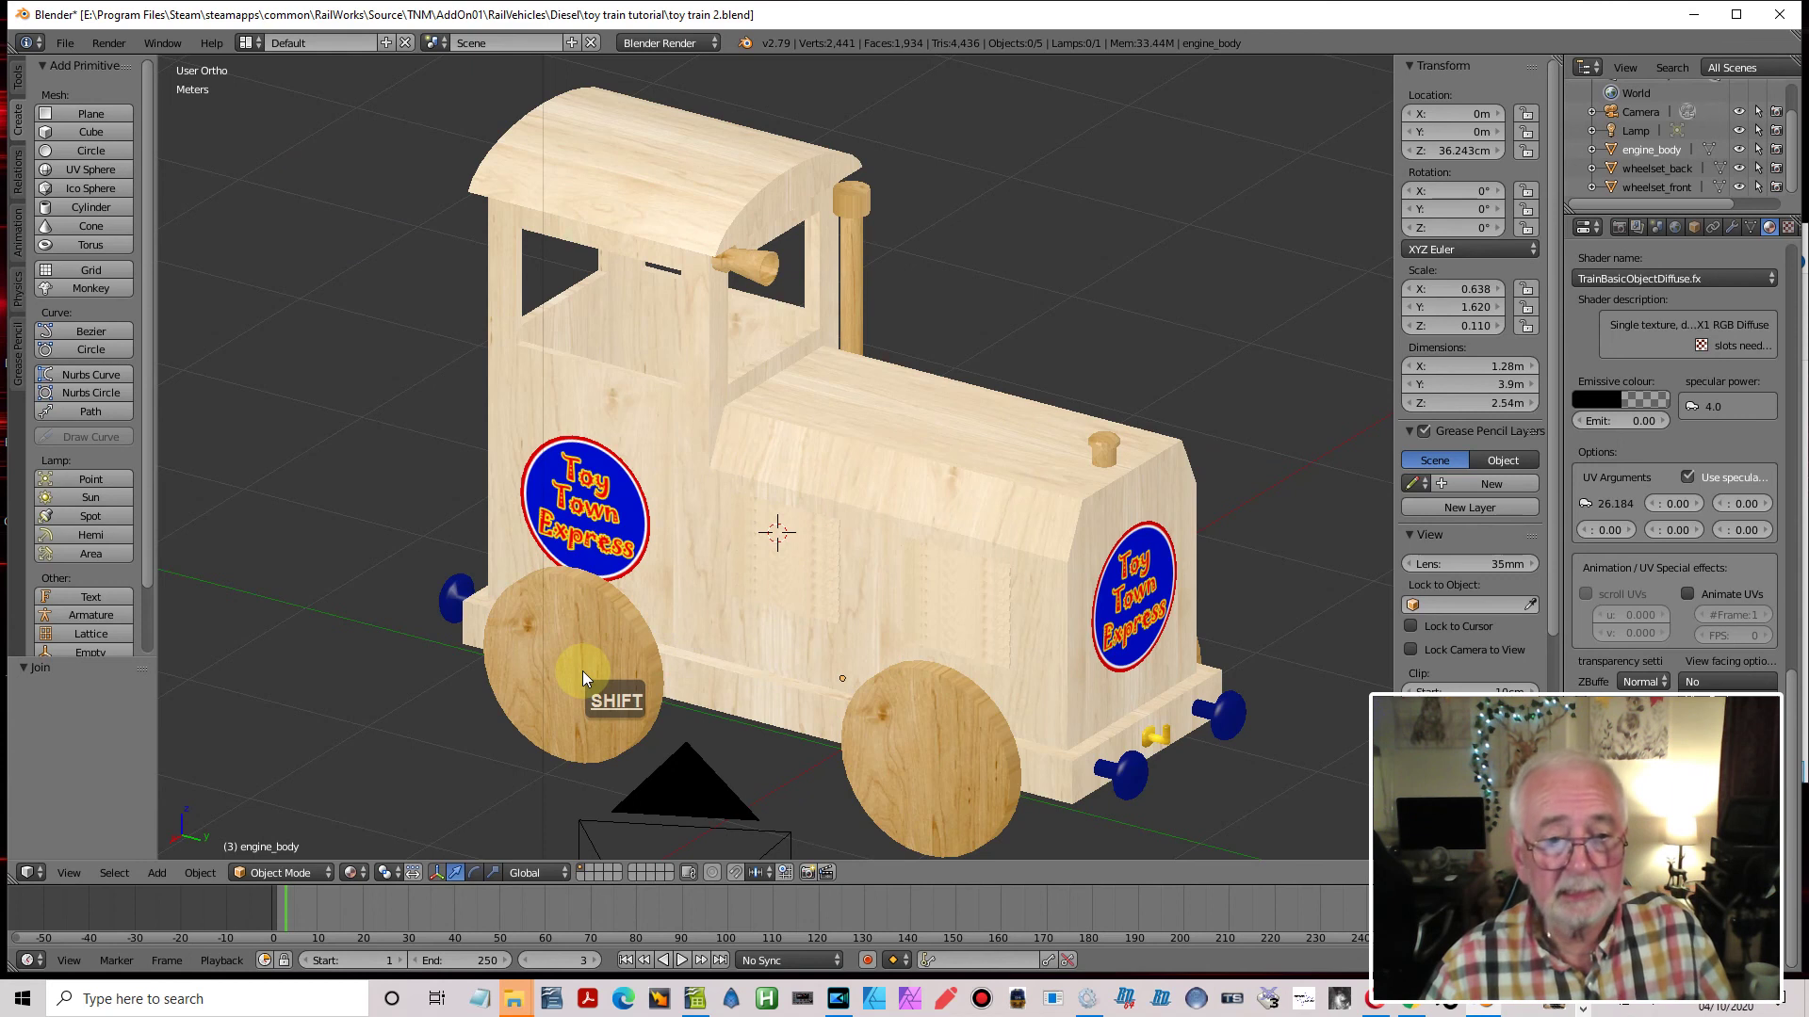
{"action": "right_click", "coordinate": [931, 744], "text": "shift"}
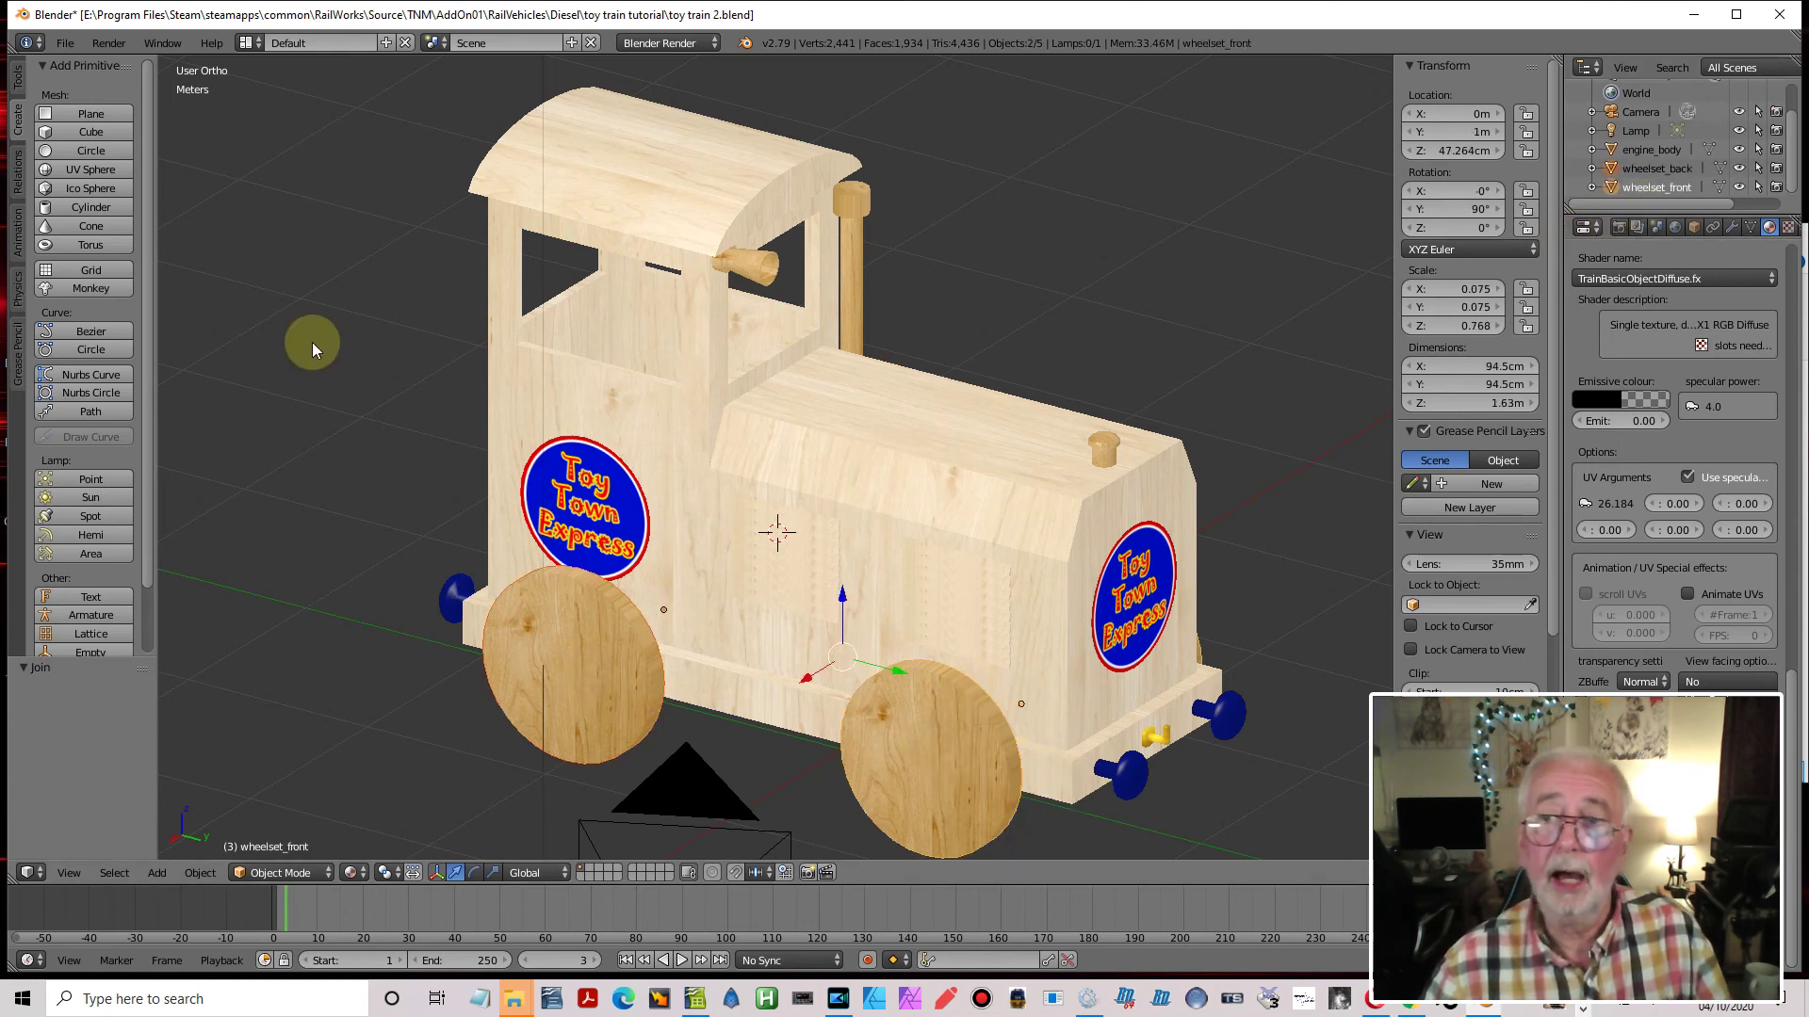
{"action": "left_click", "coordinate": [1607, 153], "text": "shift"}
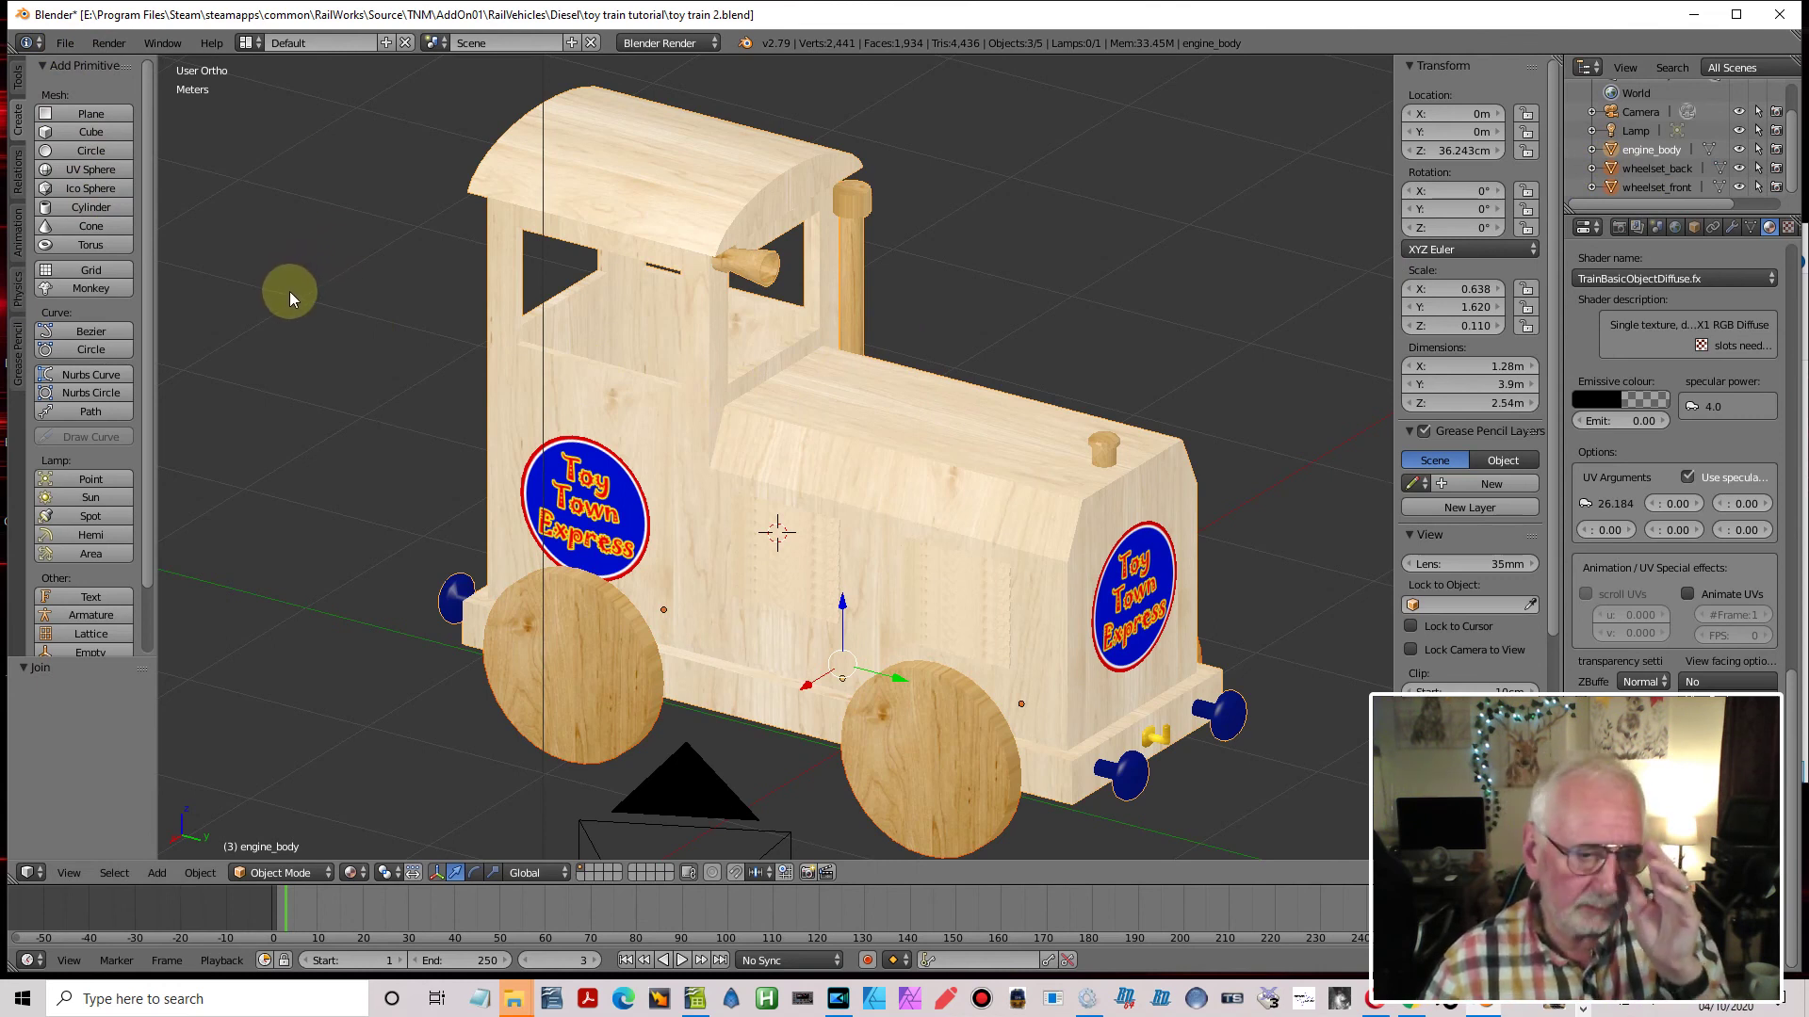
Export the selected train parts in IGS format to the toy train tutorial's Engine folder, overwriting TT_loco.igs
{"action": "left_click", "coordinate": [64, 44]}
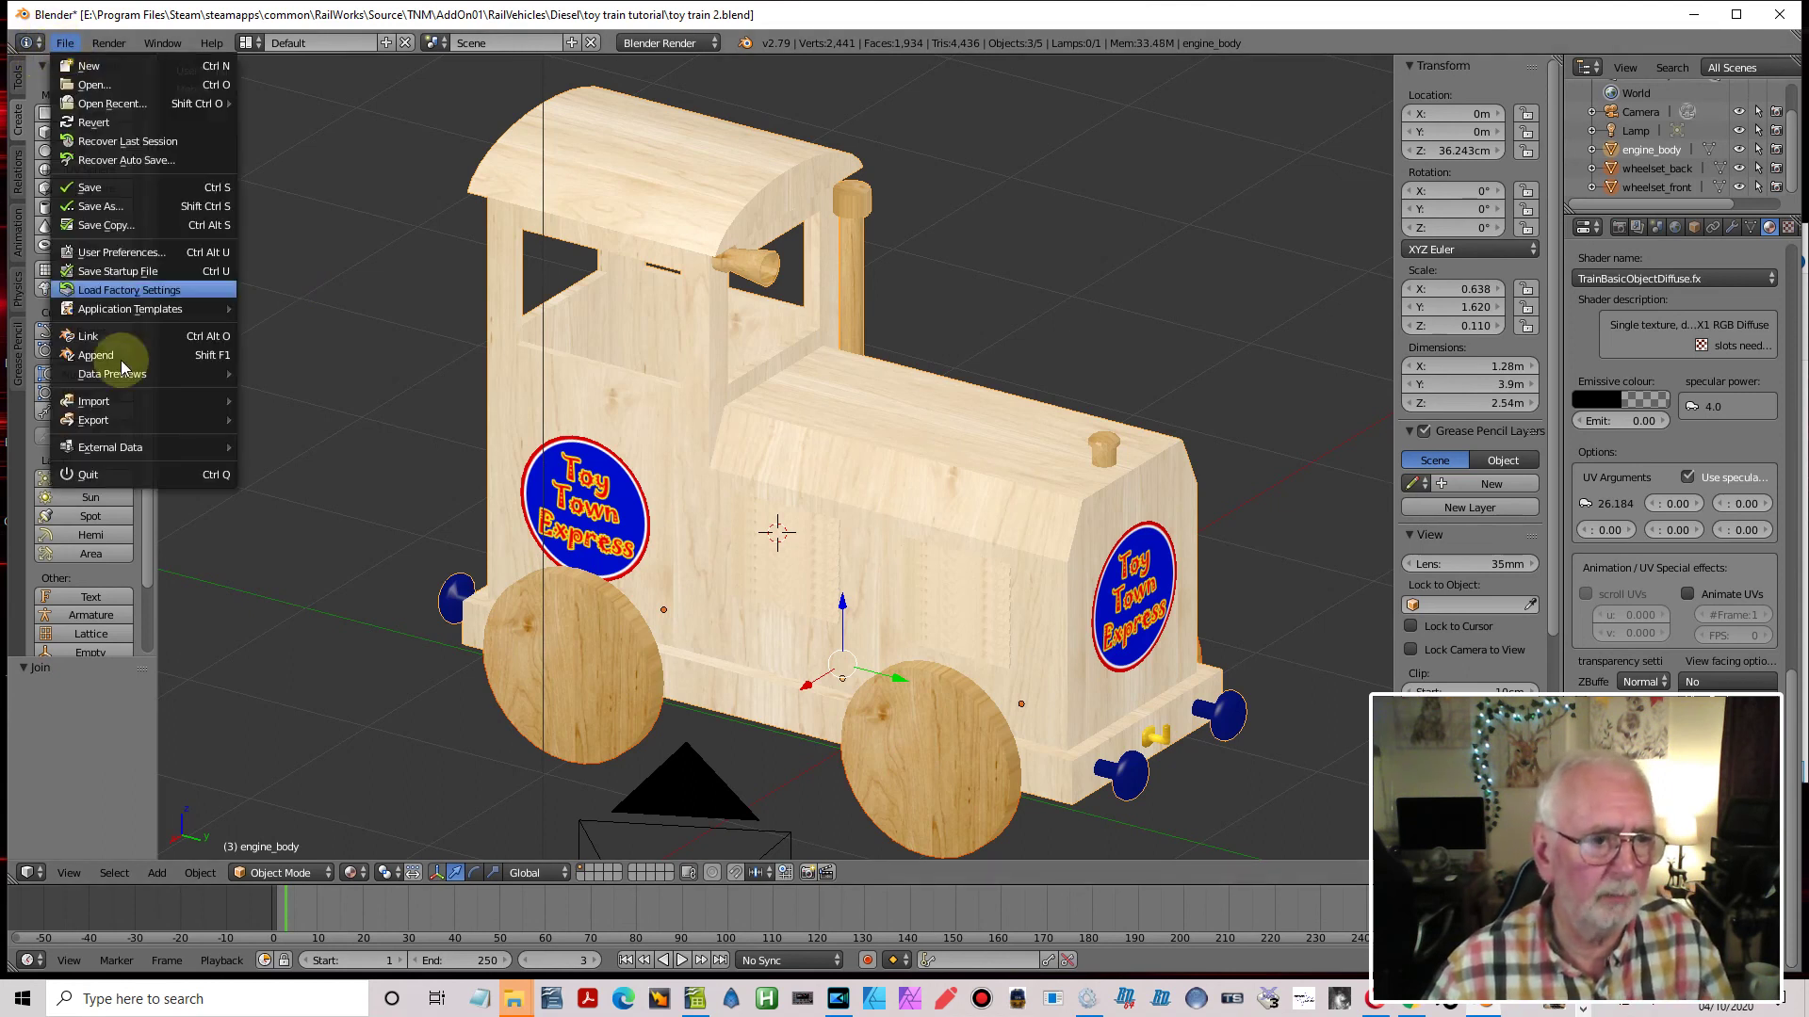
{"action": "mouse_move", "coordinate": [104, 420]}
{"action": "left_click", "coordinate": [376, 594]}
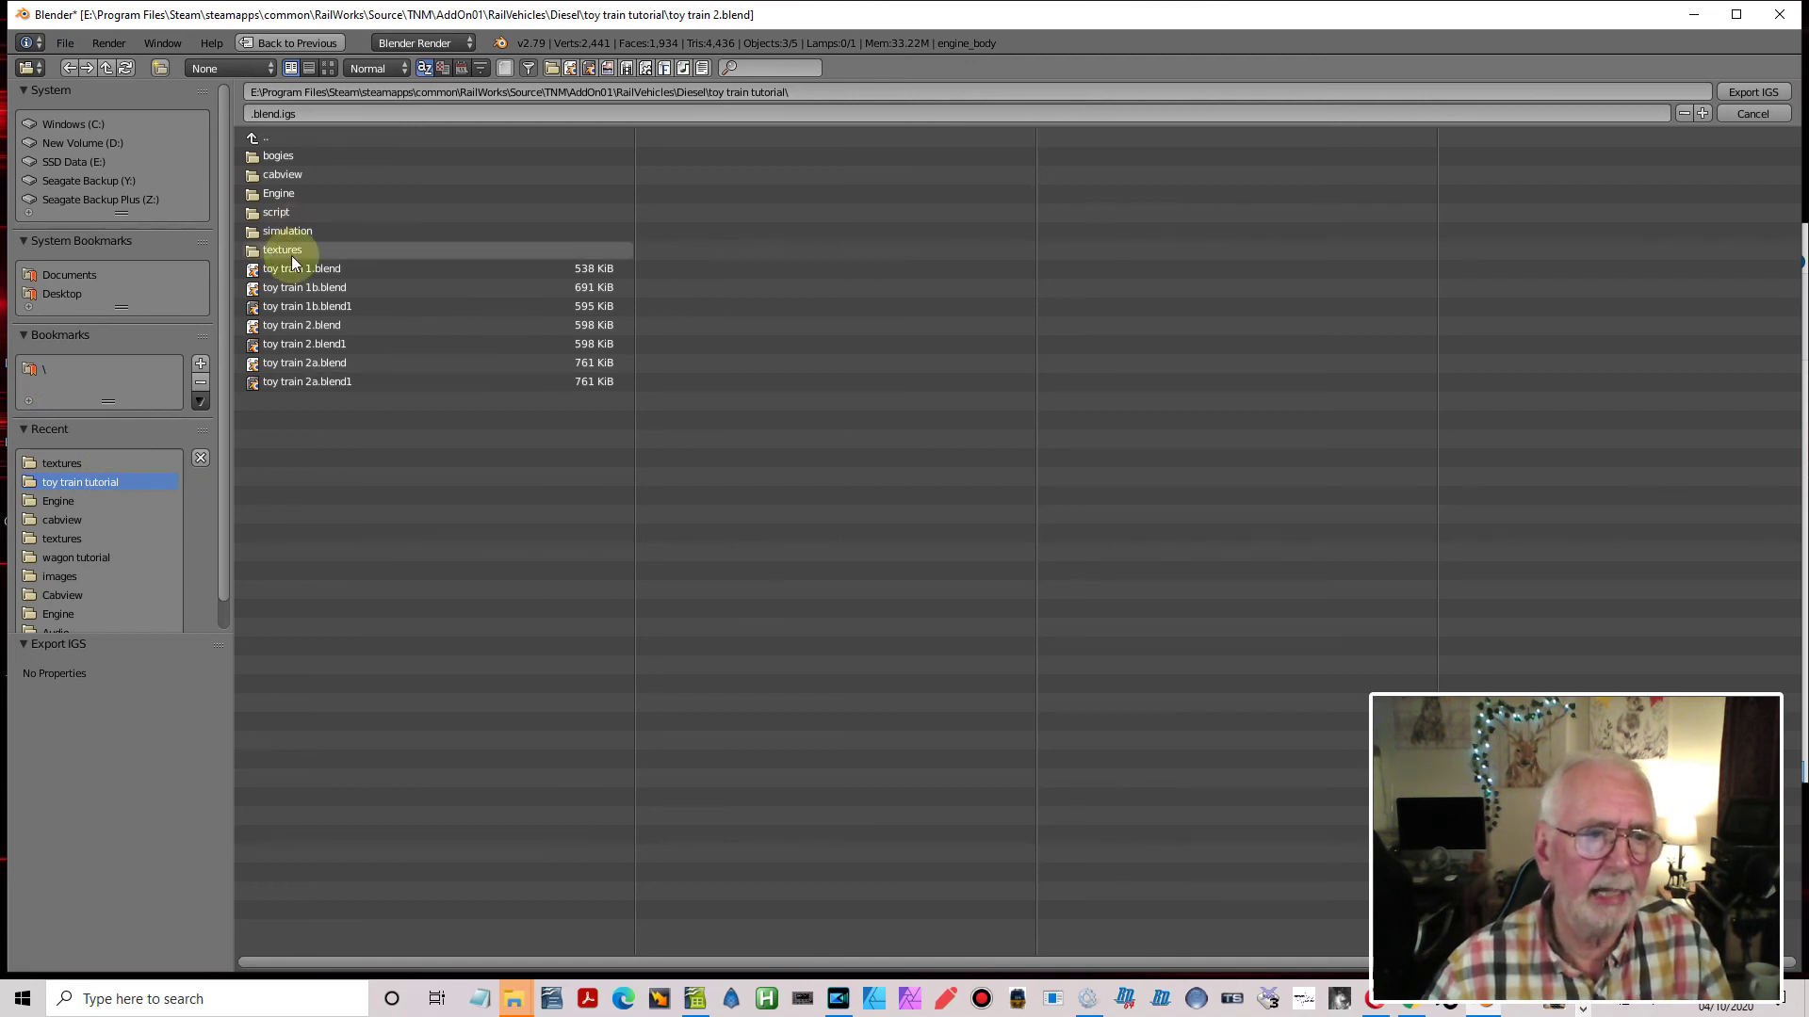
{"action": "left_click", "coordinate": [256, 198]}
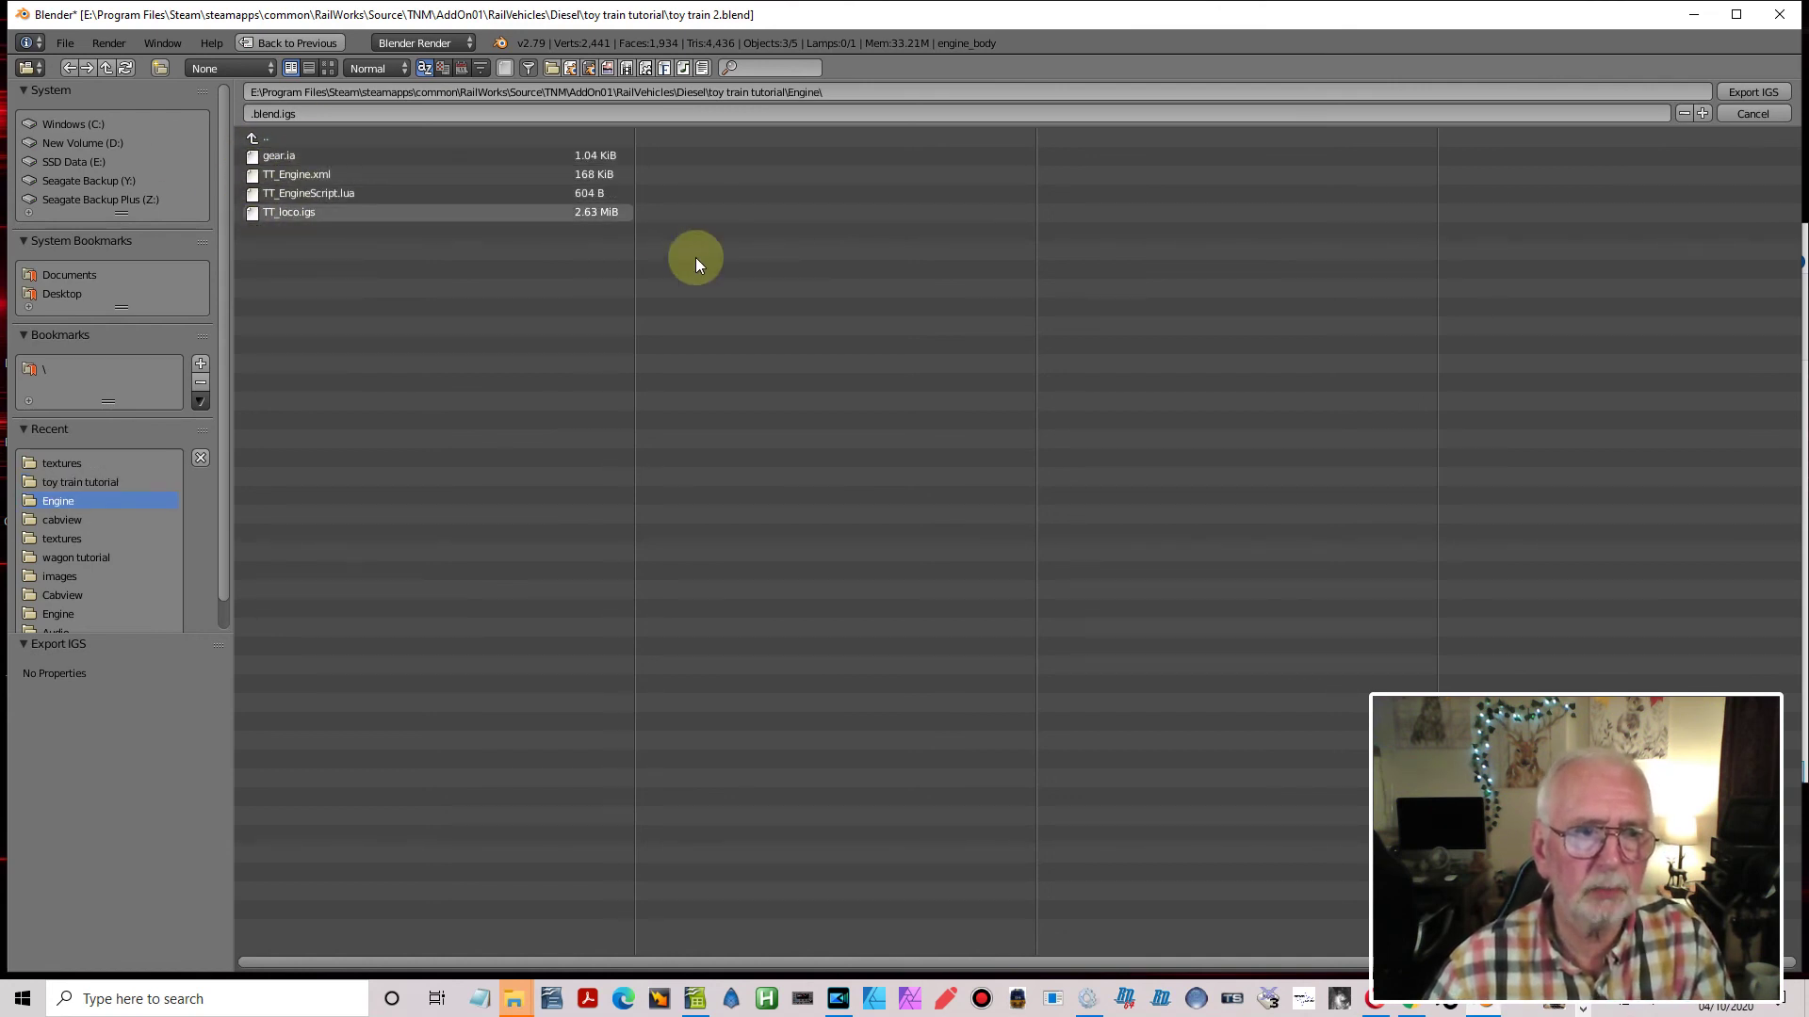
{"action": "left_click", "coordinate": [274, 213]}
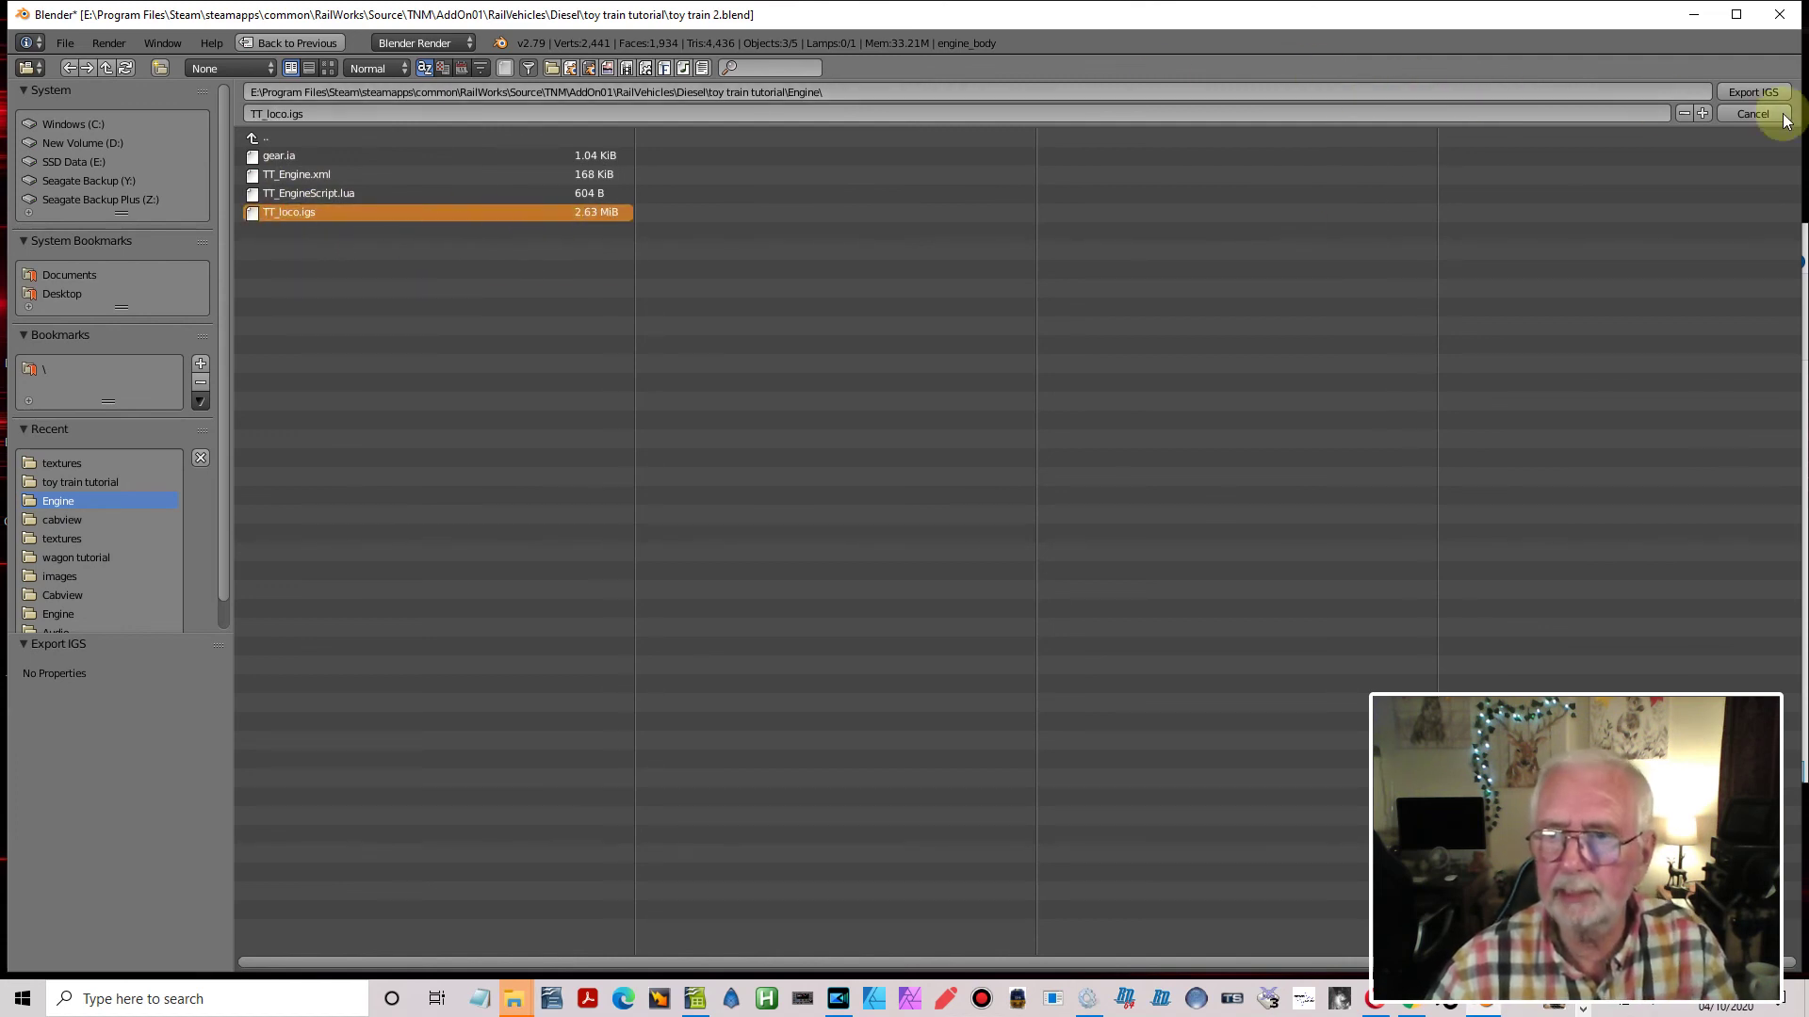
{"action": "left_click", "coordinate": [1755, 90]}
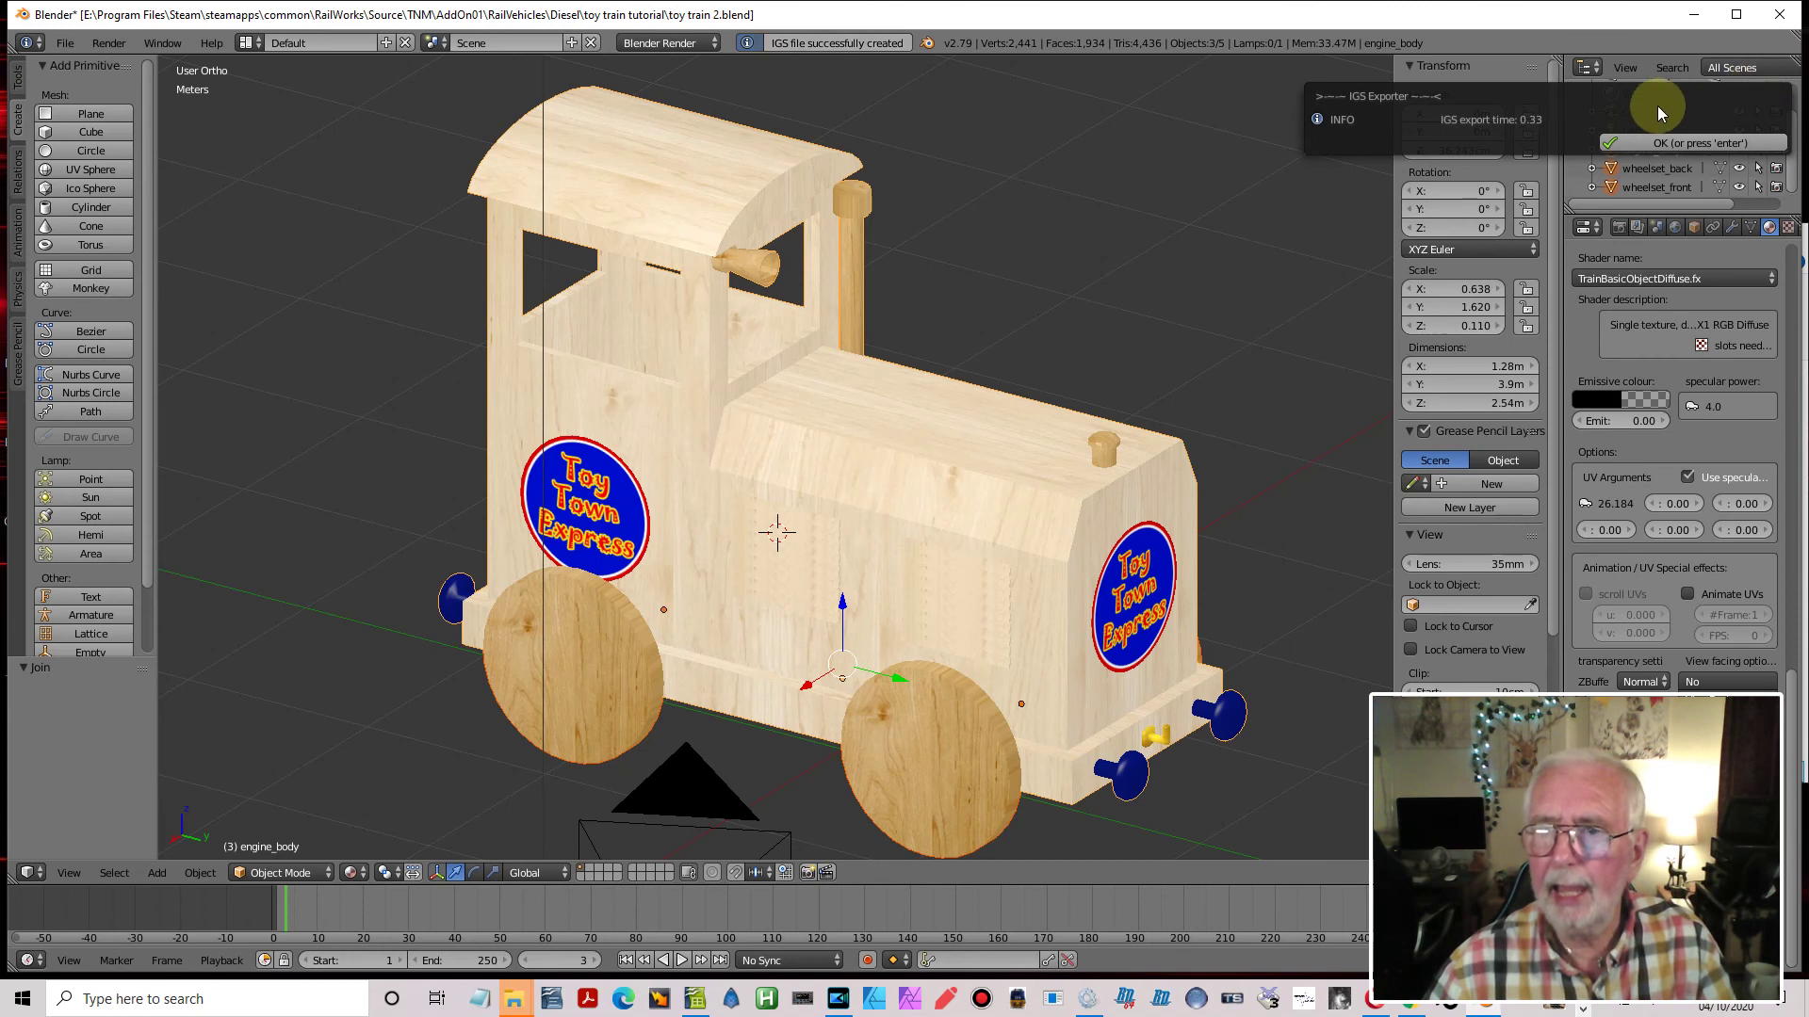